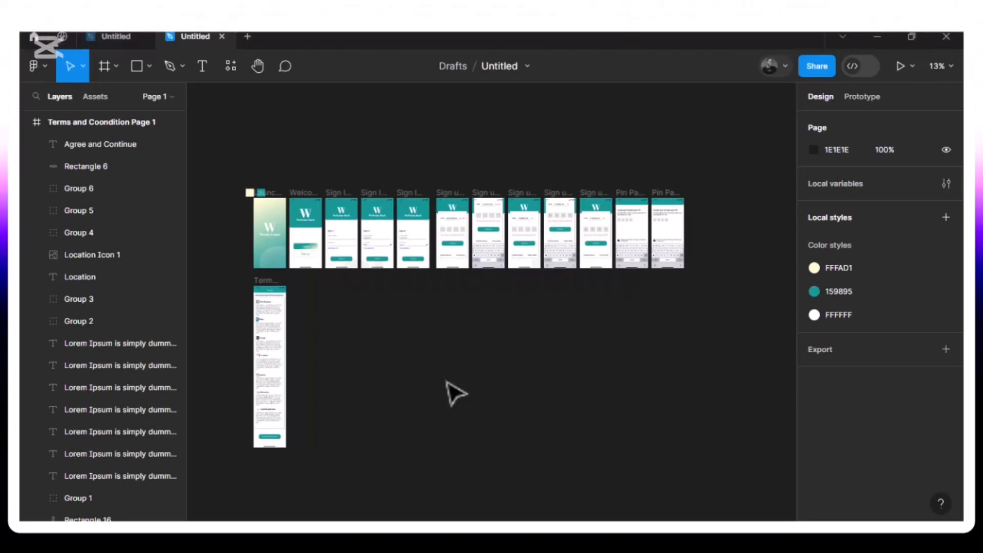
Show the start of the Terms and Coondition Page 1 frame at a canvas zoom of 80%
key(ctrl+equal)
scroll(456, 393, left, 5)
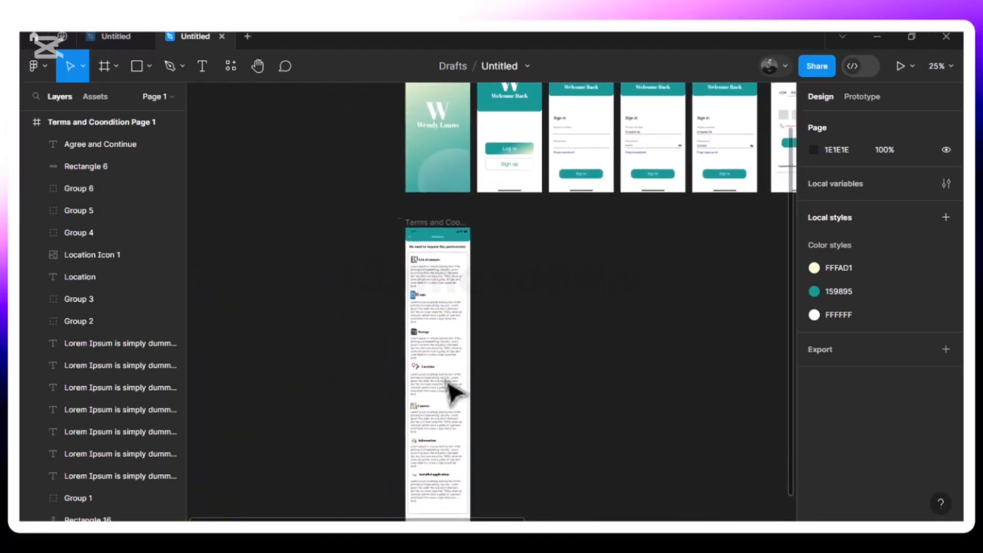
key(ctrl+equal)
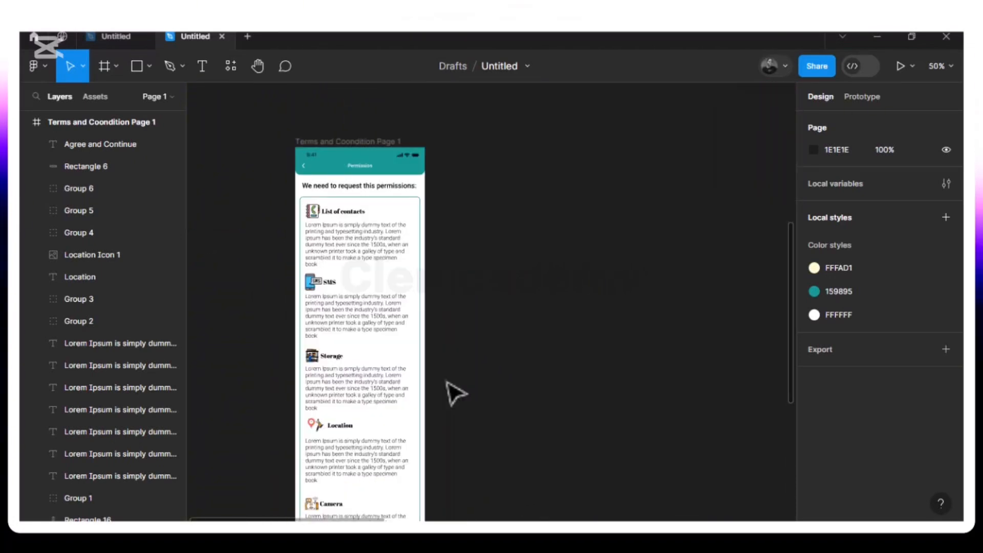
key(ctrl+equal)
scroll(447, 381, left, 4)
scroll(447, 382, right, 1)
scroll(447, 382, up, 3)
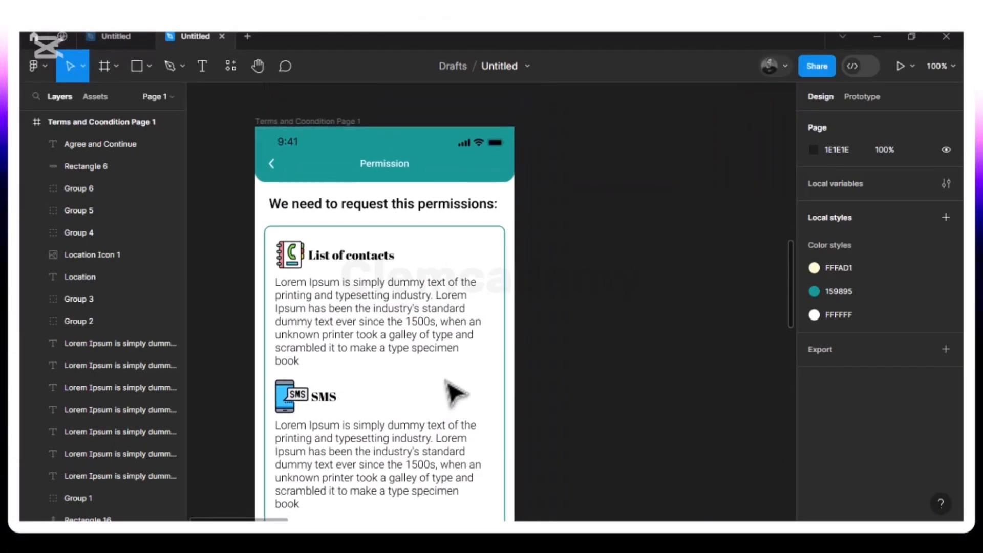
click(941, 66)
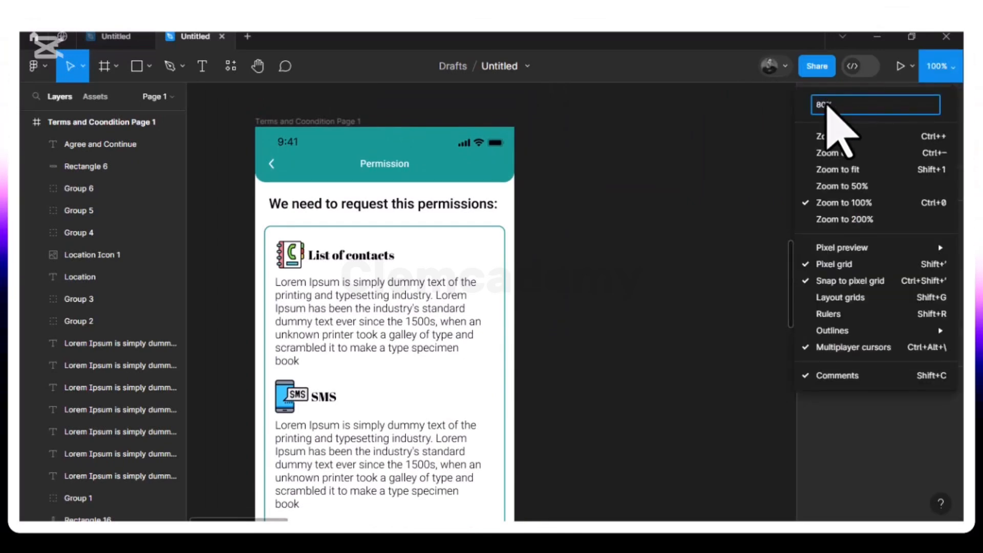
text(80%)
key(Return)
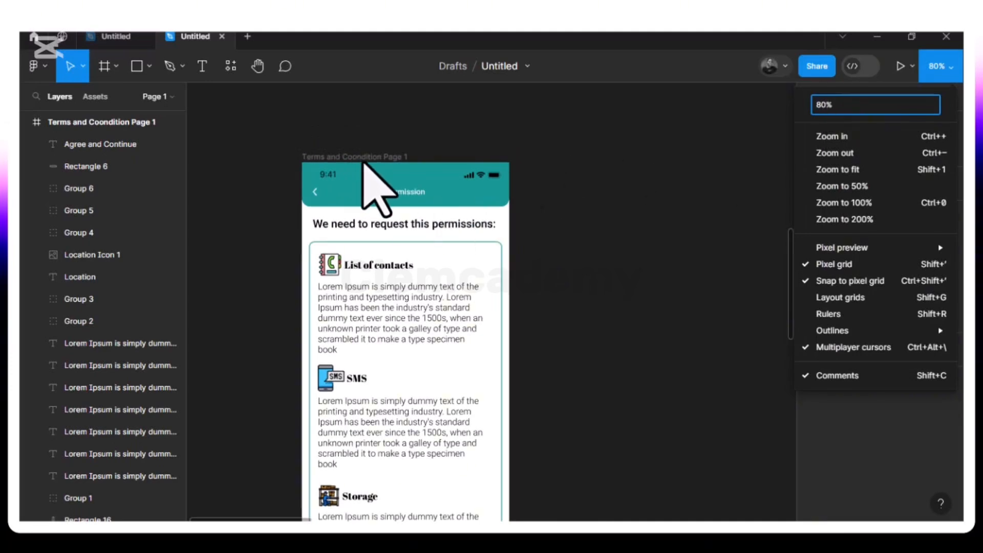
Duplicate the Terms and Coondition Page 1 frame
click(362, 161)
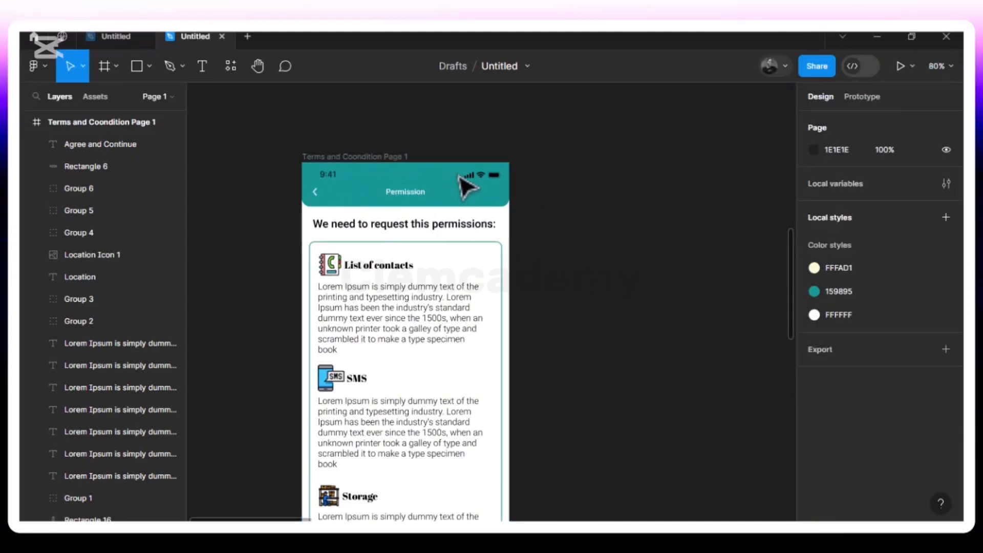
click(359, 163)
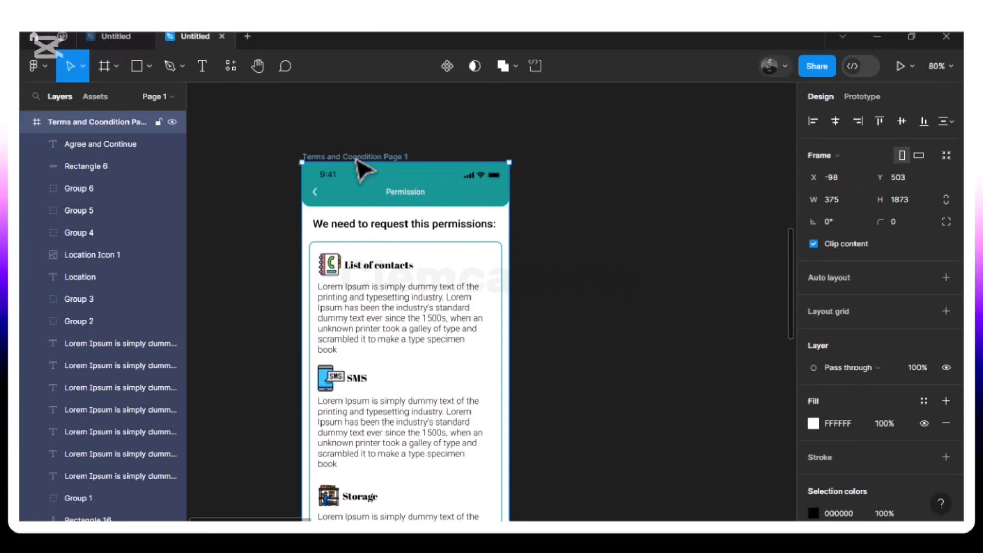
key(ctrl+d)
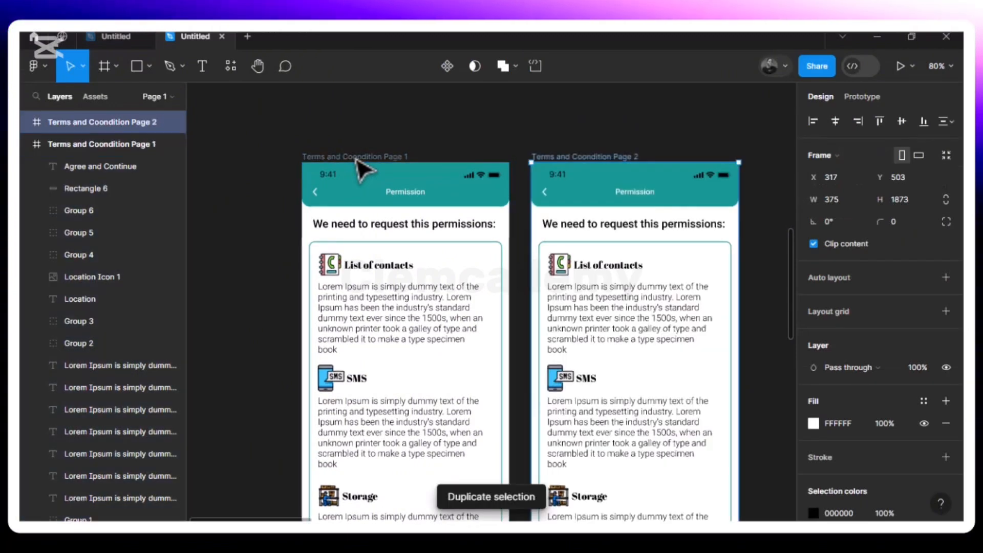
Look through the duplicated Terms and Coondition Page 2 from its header to the Agree and Continue button
scroll(530, 236, right, 3)
scroll(561, 233, right, 3)
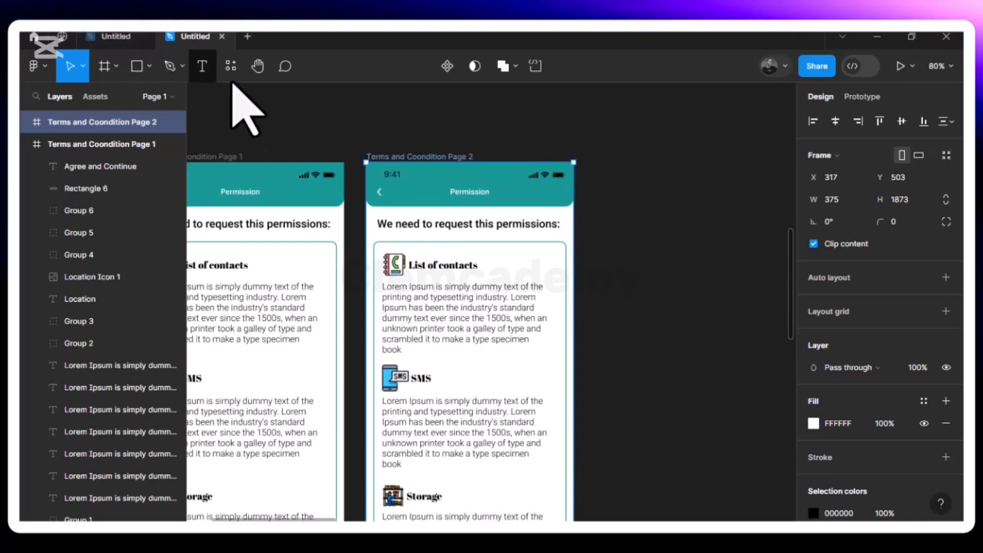
scroll(492, 319, down, 3)
scroll(493, 315, up, 3)
scroll(493, 315, down, 3)
scroll(494, 318, up, 4)
scroll(494, 320, down, 5)
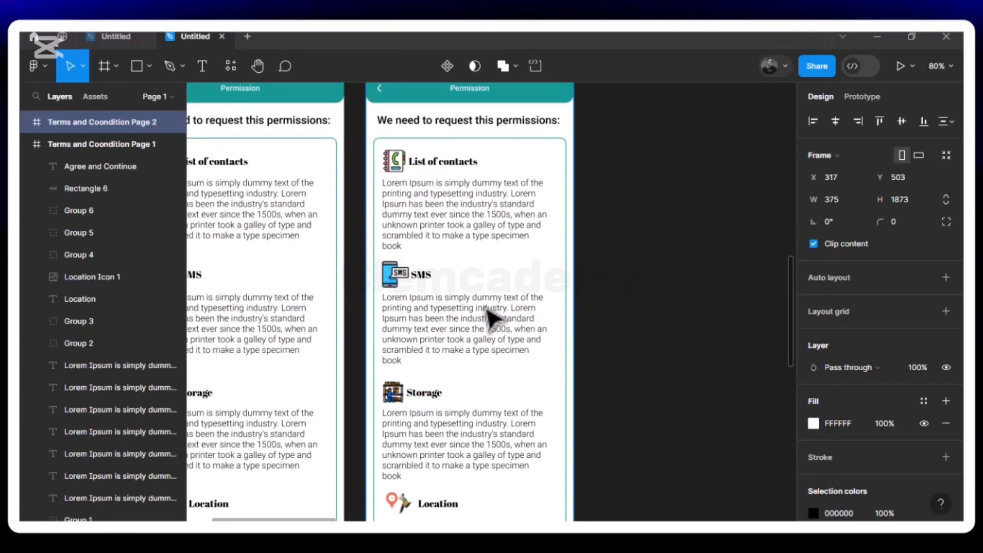
scroll(494, 320, up, 3)
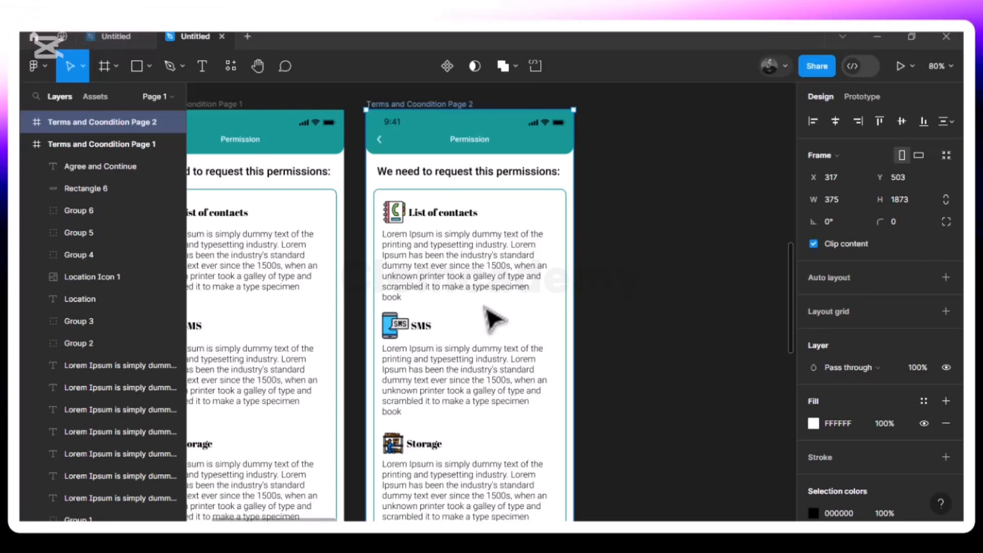
scroll(489, 315, left, 3)
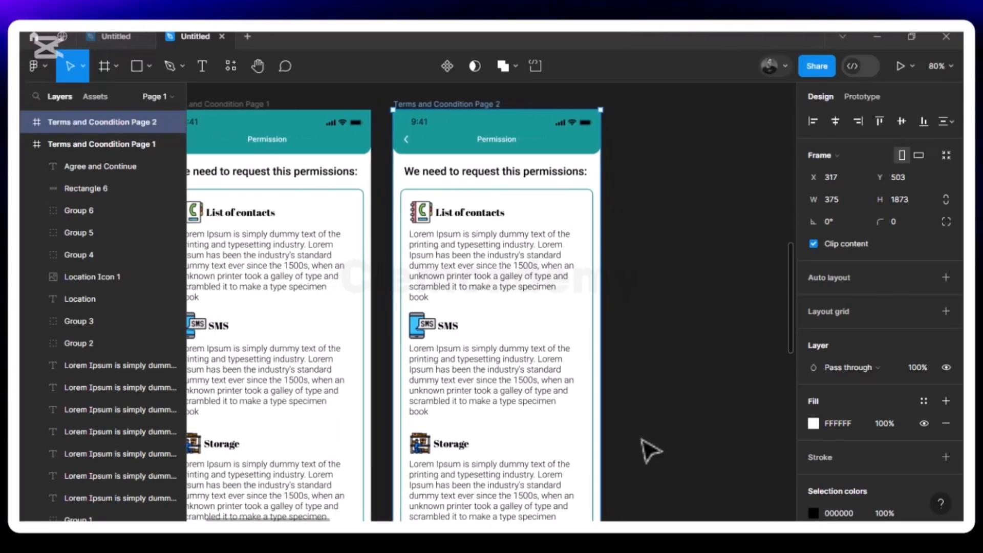
scroll(650, 450, down, 7)
scroll(649, 451, down, 6)
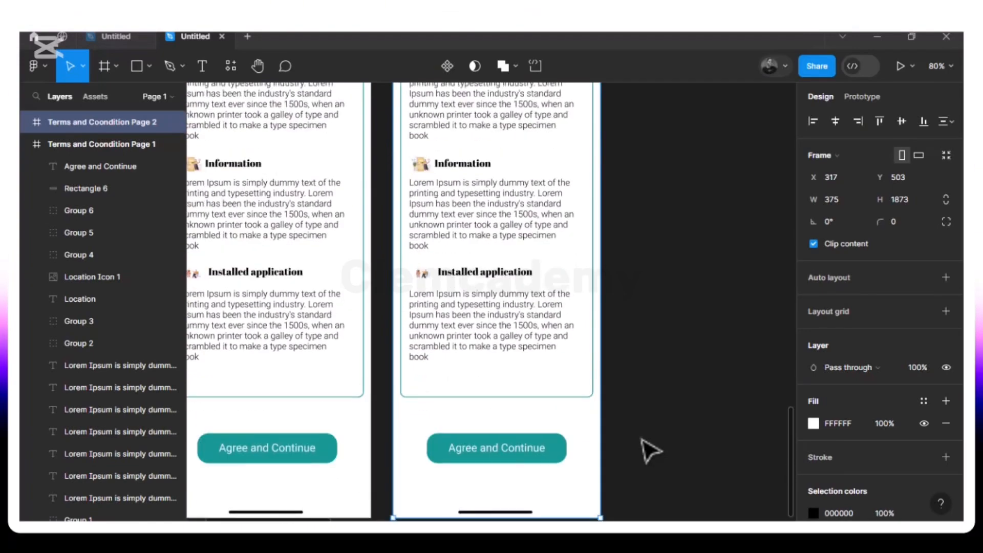
scroll(649, 450, up, 2)
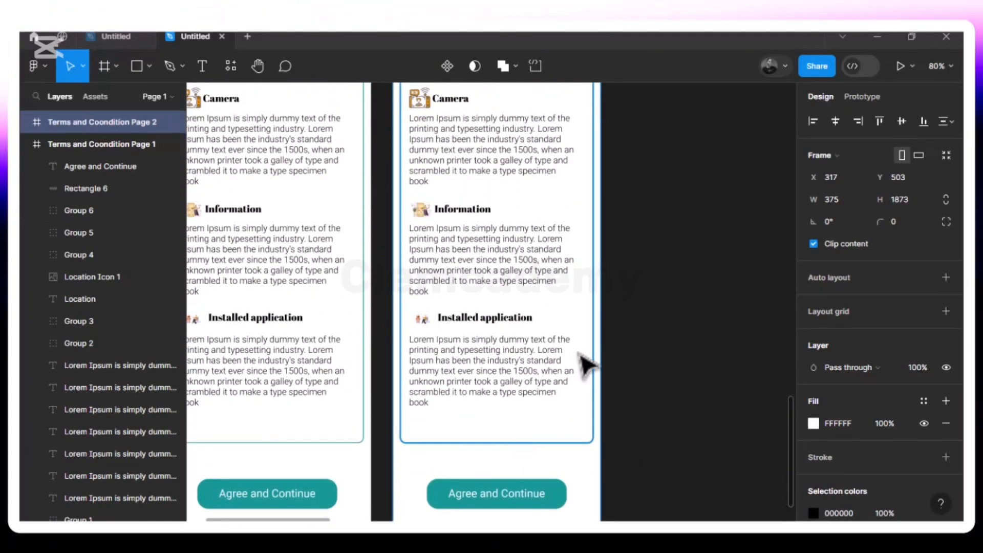
scroll(589, 334, up, 8)
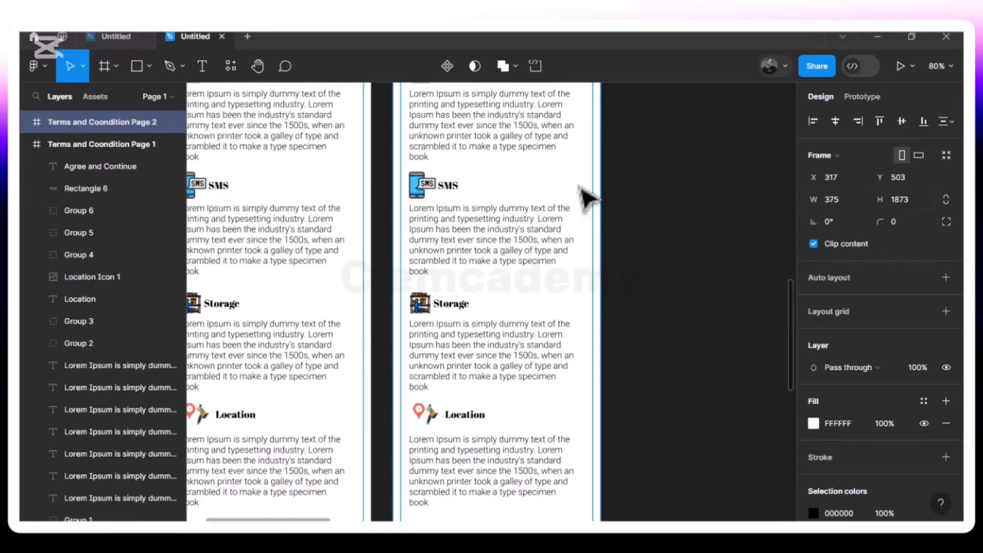
Check the Welcome Page frame's height and set the height of the Terms and Coondition Page 2 frame to 812
scroll(589, 199, up, 12)
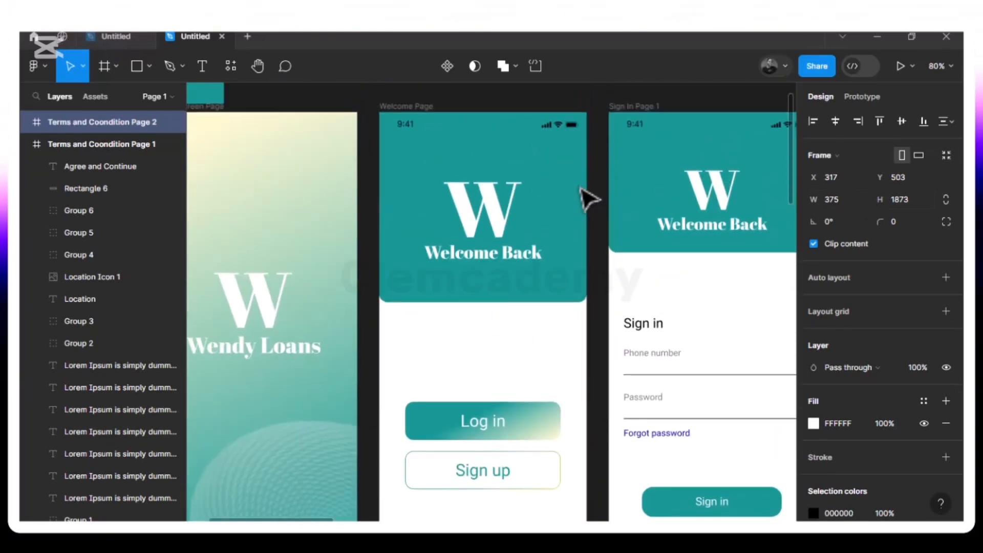
scroll(588, 199, up, 1)
click(428, 123)
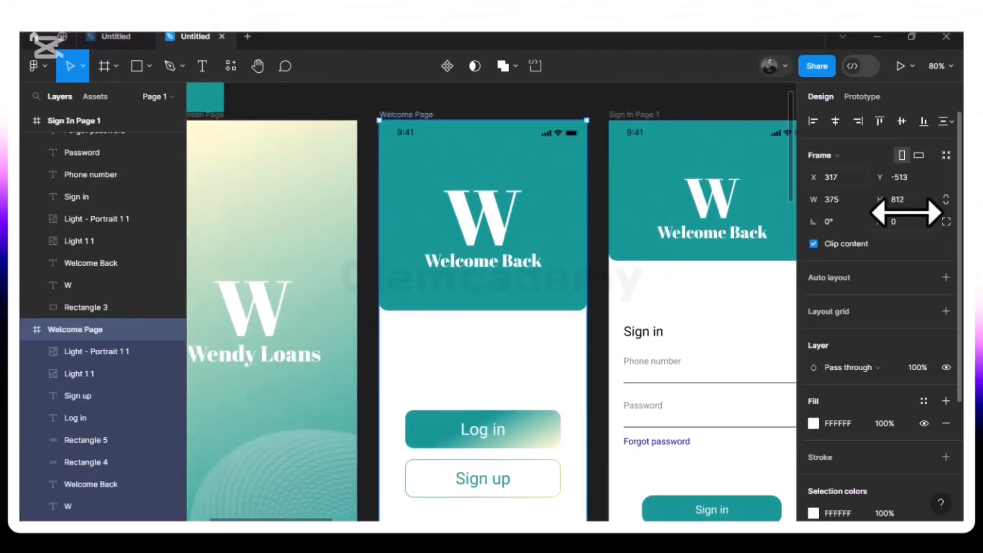
scroll(652, 276, down, 10)
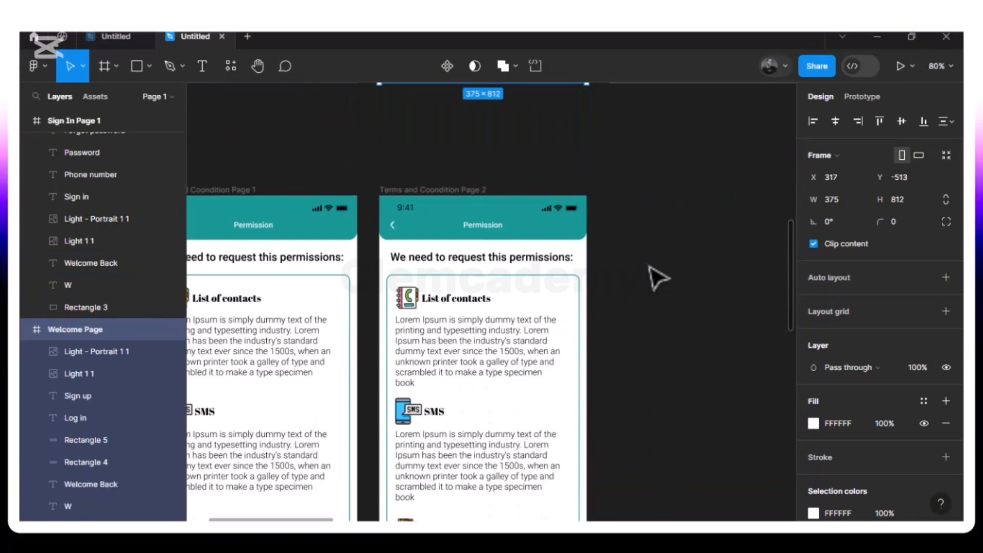
click(461, 189)
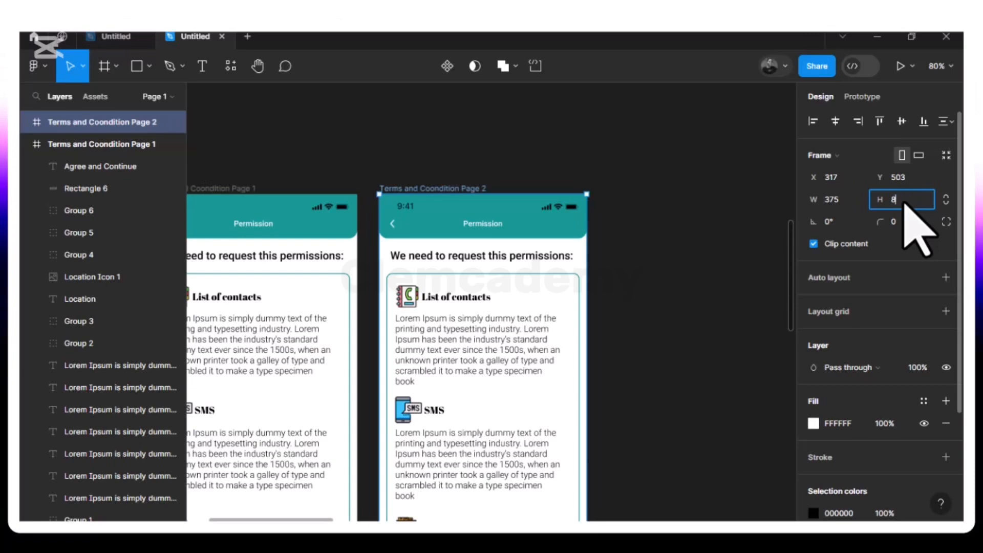
text(2)
key(Return)
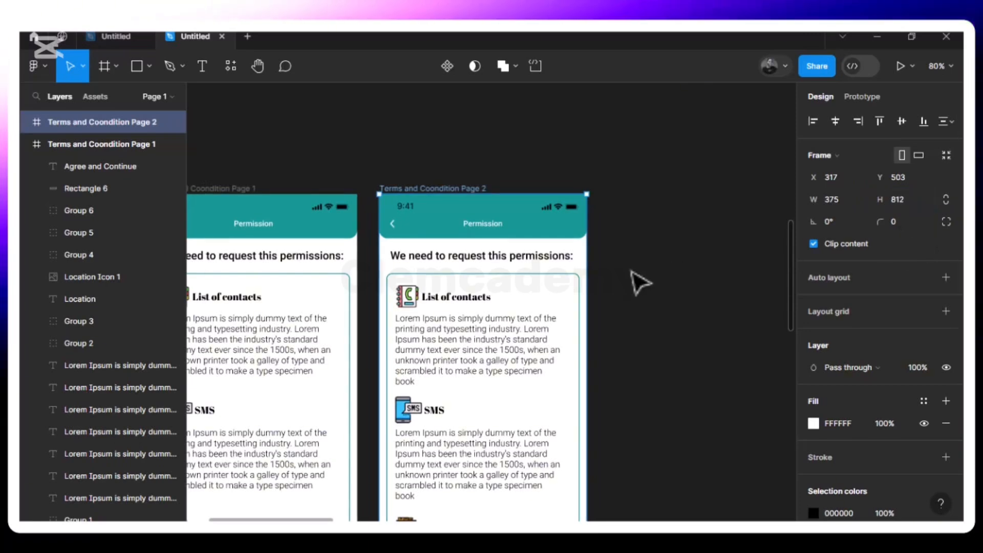
Shorten the teal-outlined rectangle around the permissions on Terms and Coondition Page 2 to a height of about 668
scroll(640, 284, down, 3)
scroll(640, 284, down, 1)
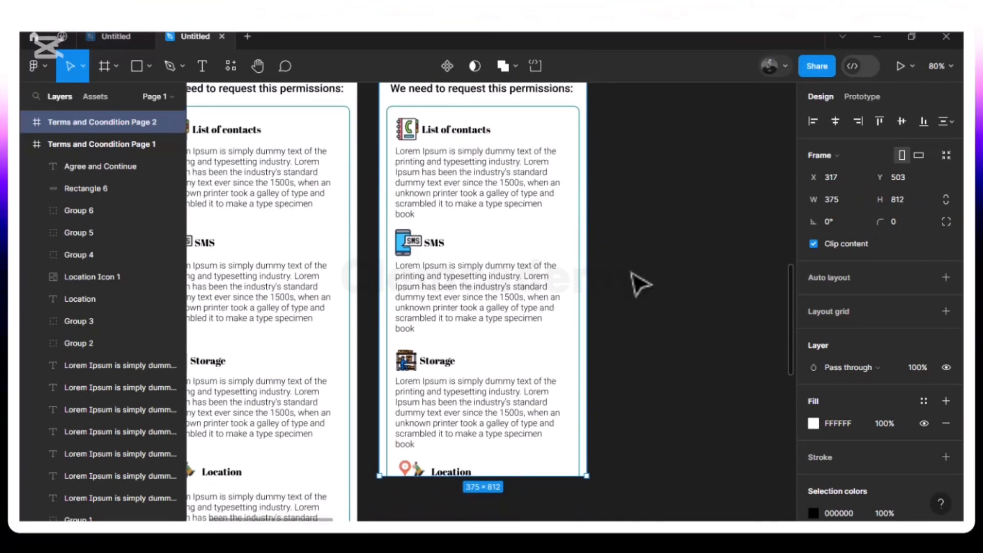
click(580, 417)
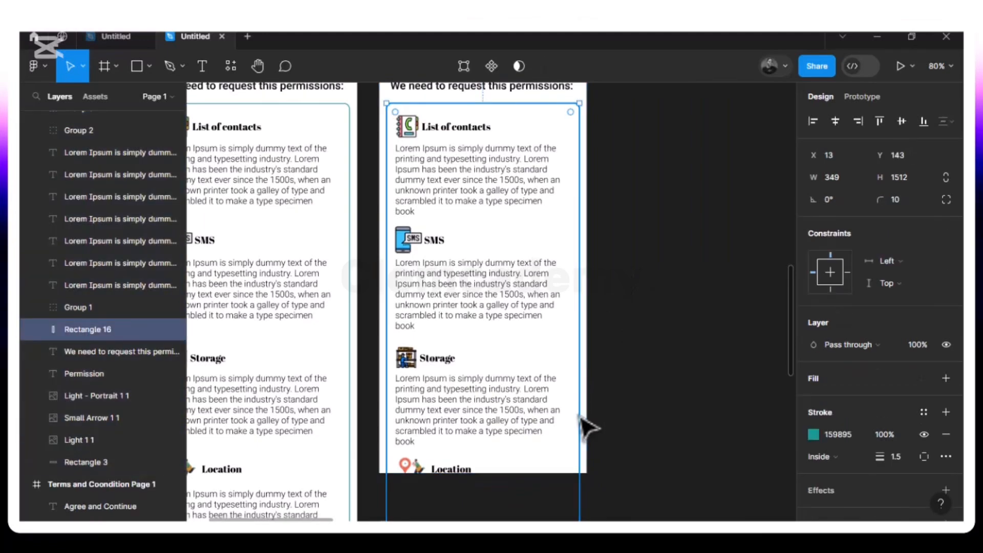
scroll(580, 417, down, 12)
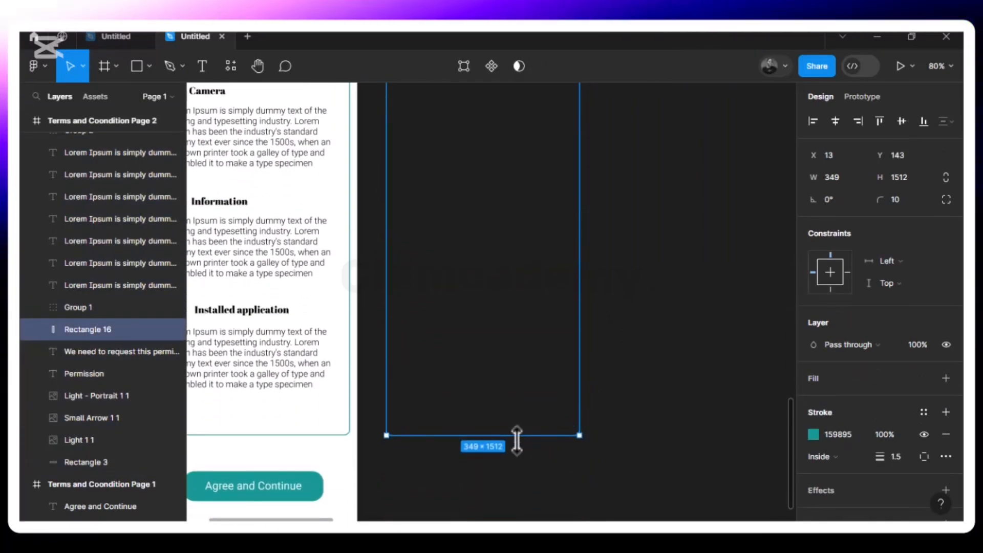
drag(518, 436, 519, 150)
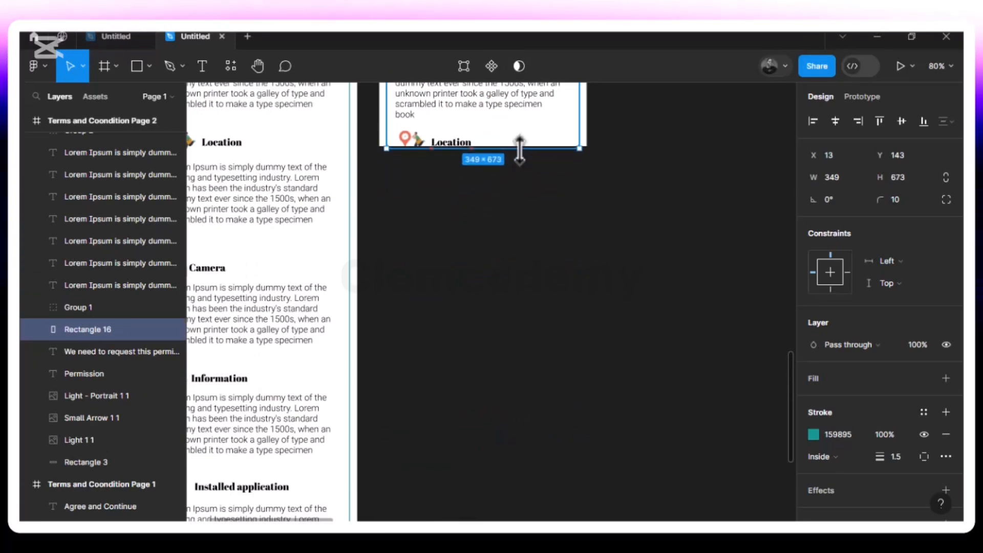
drag(519, 151, 520, 149)
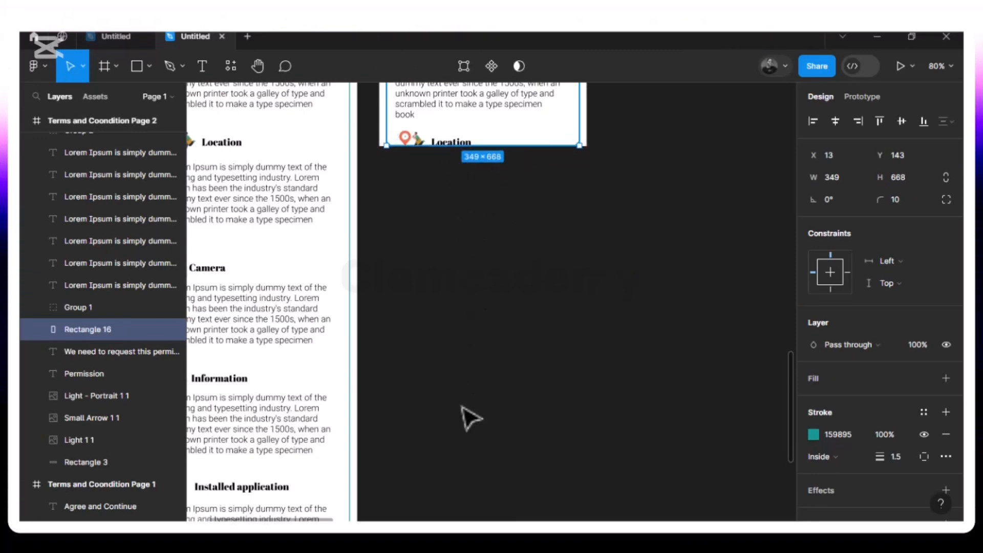
Delete the Information section's hidden paragraph text that lies below the Terms and Coondition Page 2 frame
scroll(469, 415, down, 3)
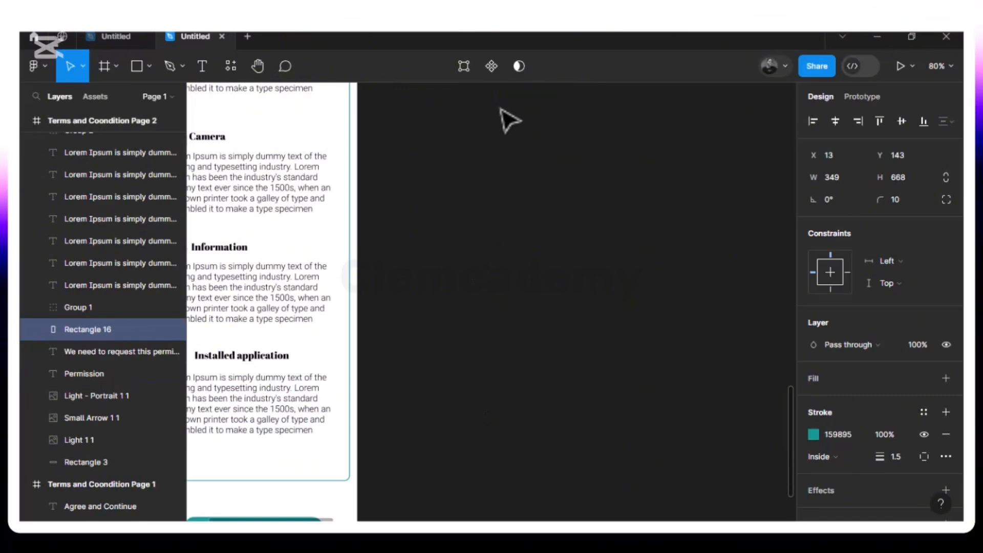
click(506, 312)
scroll(514, 323, up, 1)
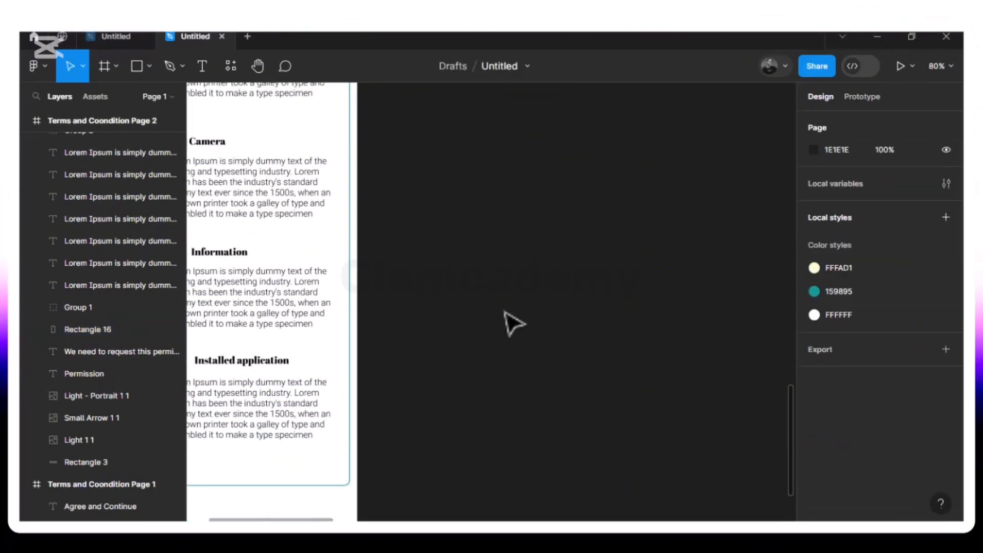
key(ctrl+minus)
scroll(505, 311, down, 2)
scroll(504, 312, up, 5)
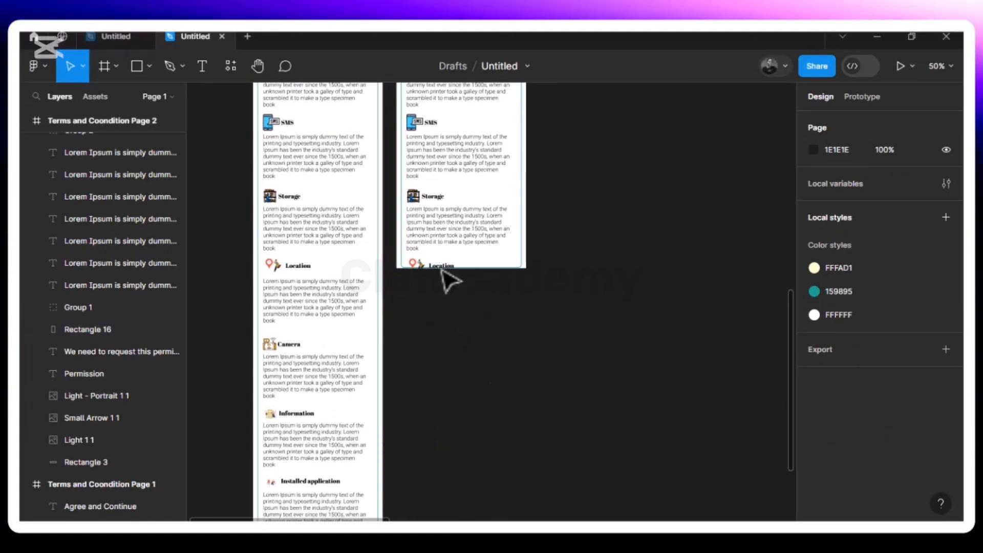
click(489, 248)
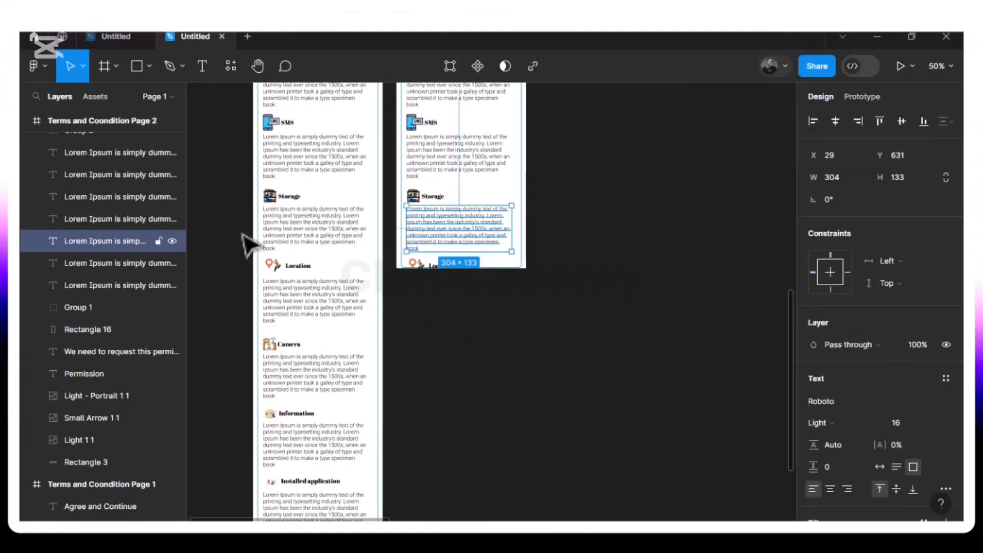
click(110, 175)
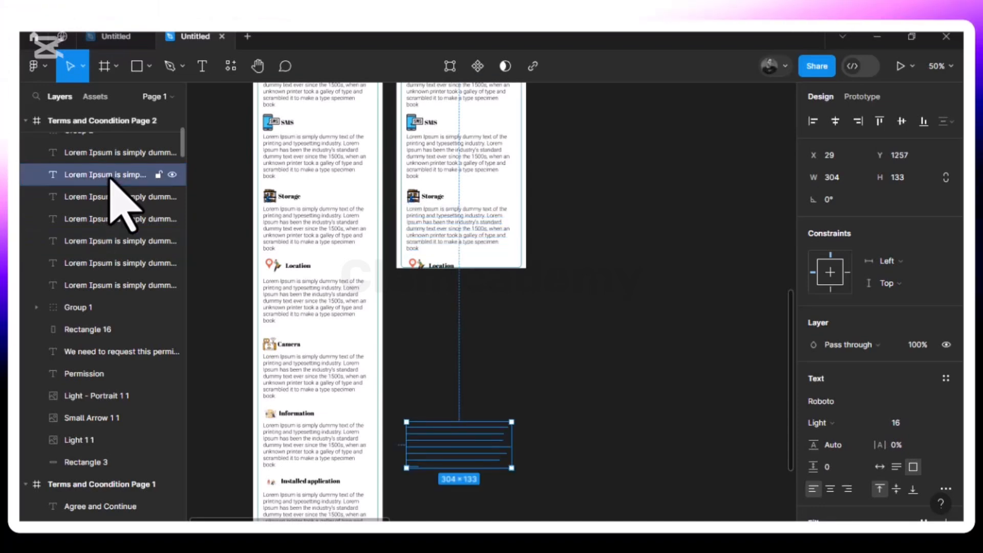
key(Delete)
Extend the teal-outlined rectangle on Terms and Coondition Page 2 downward to a height of about 826
click(76, 200)
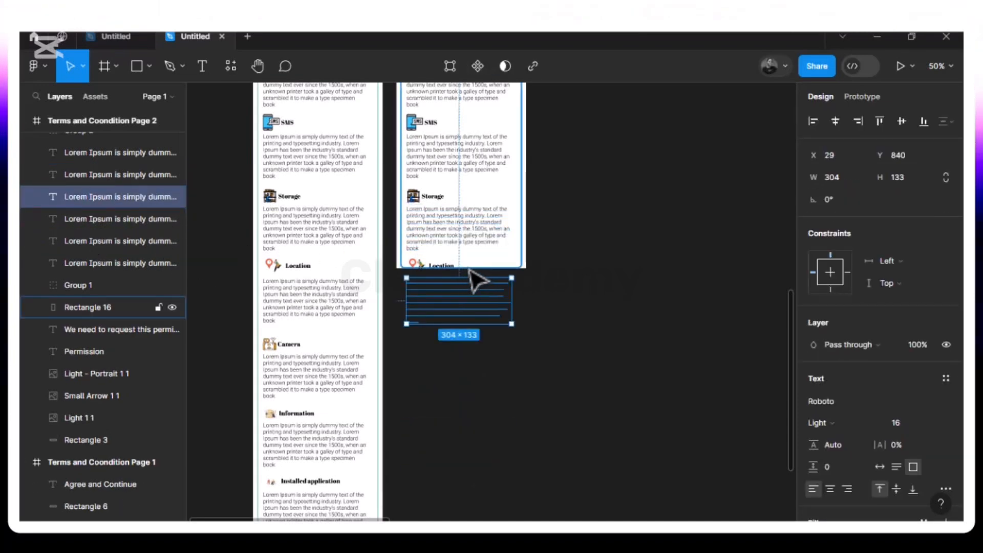
click(524, 260)
drag(503, 267, 504, 323)
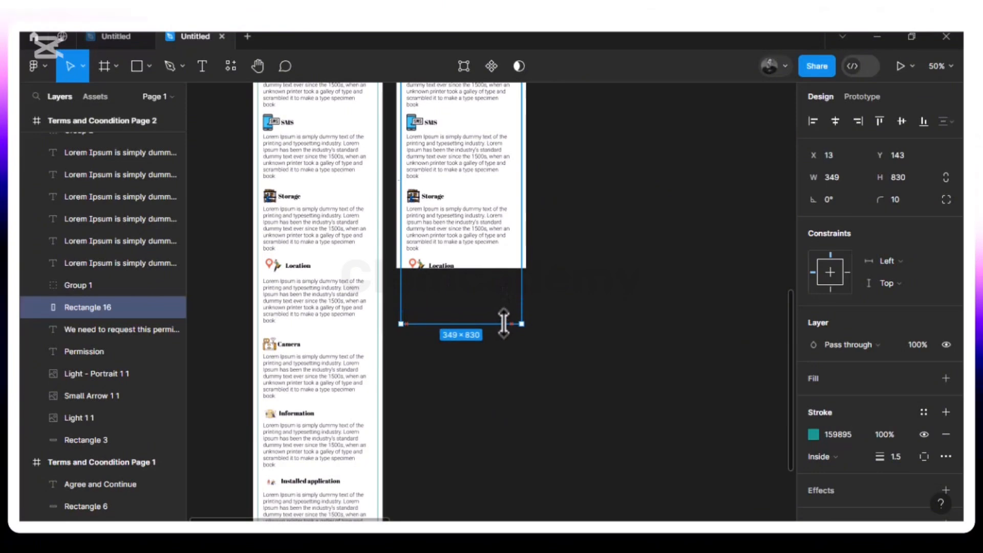
Delete the hidden Installed application and Location paragraph texts that lie below the Terms and Coondition Page 2 frame
click(570, 307)
click(443, 269)
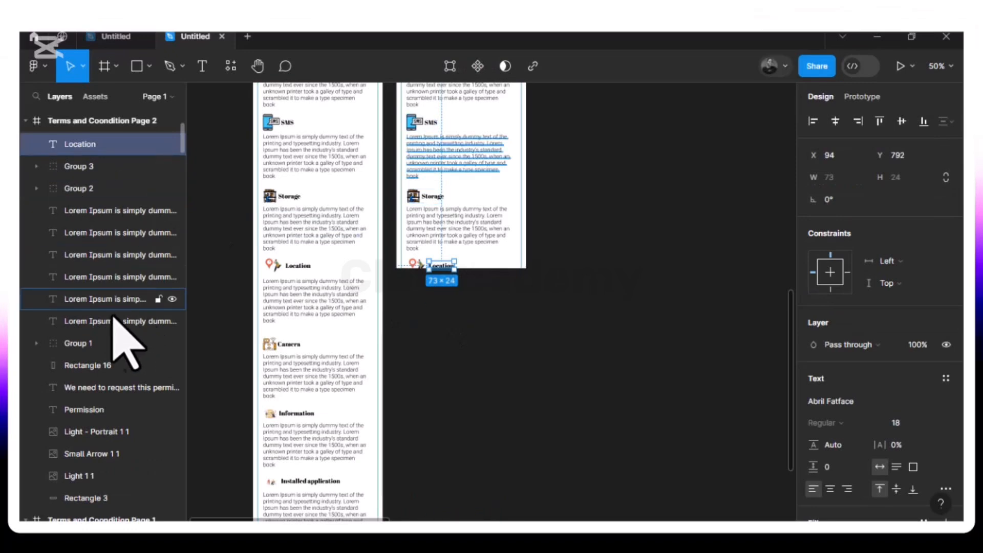
click(97, 211)
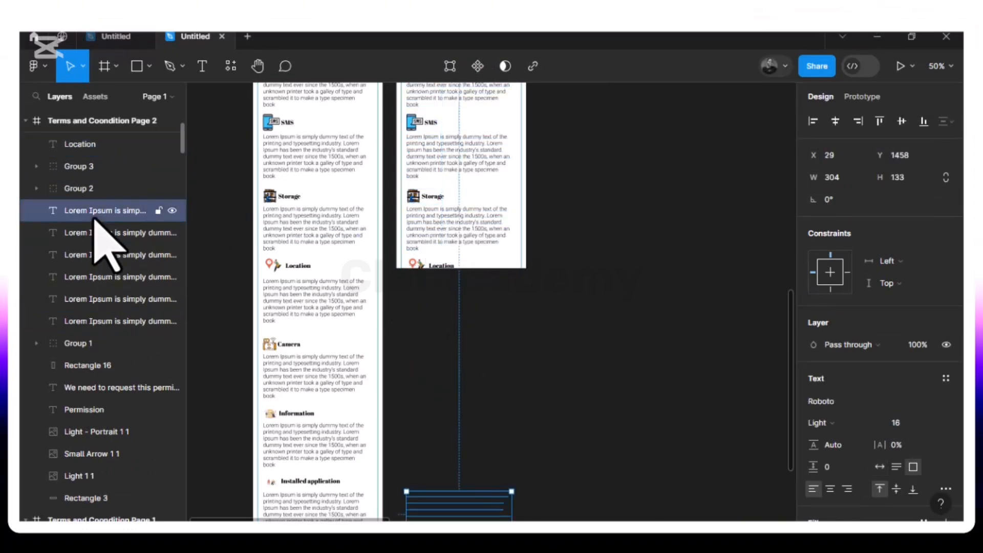
key(Delete)
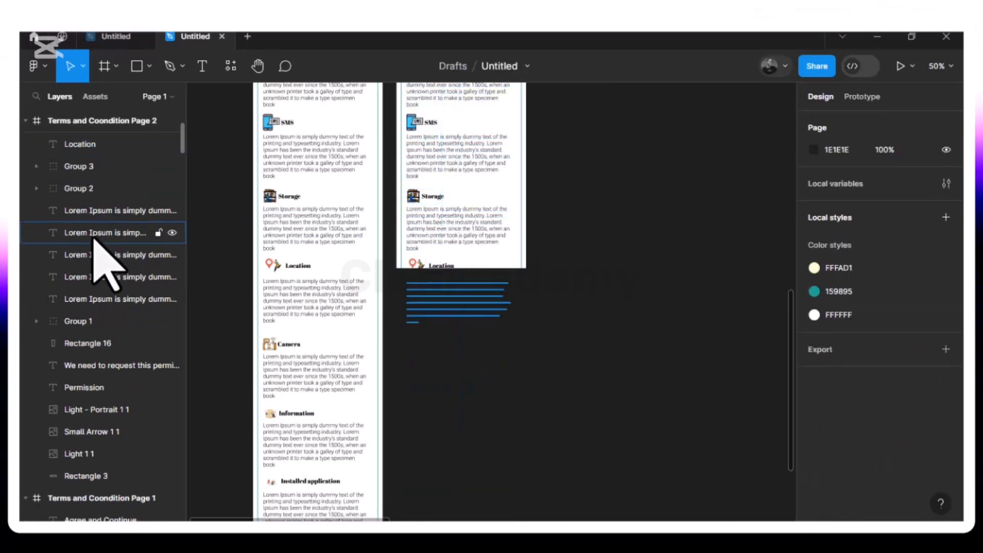
click(95, 234)
key(Delete)
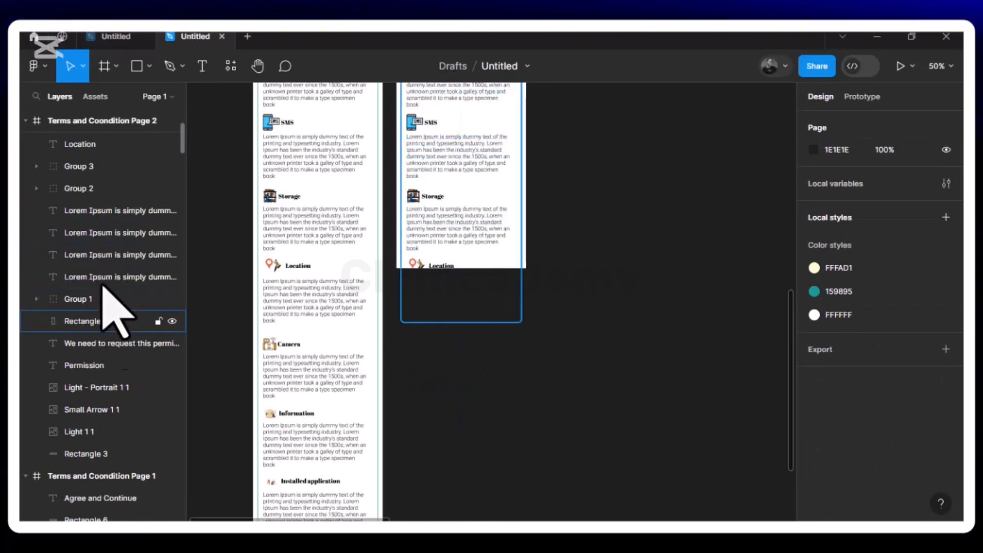
Delete the remaining hidden paragraph text and Group 4, Group 5 and Group 6, which lie below the Terms and Coondition Page 2 frame
click(106, 216)
key(Delete)
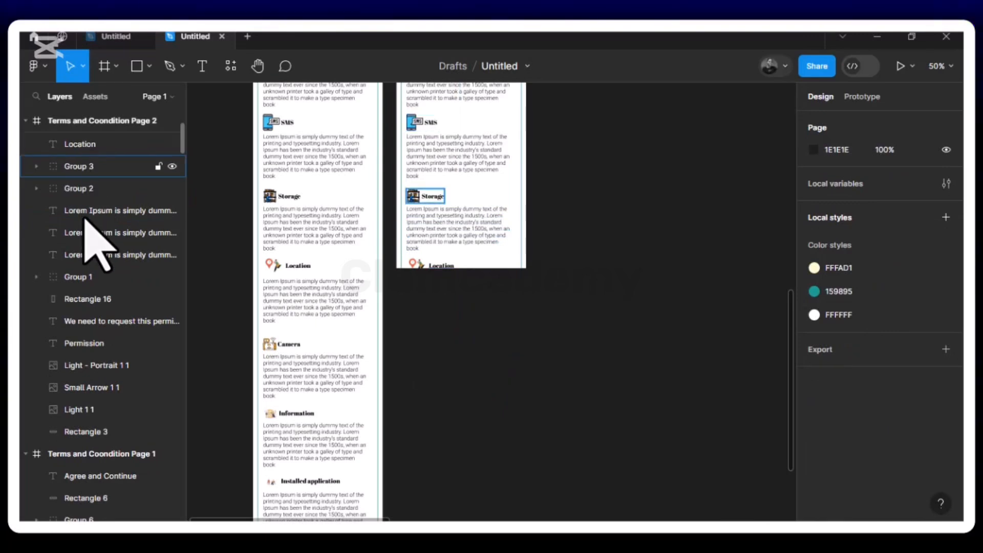
scroll(91, 270, up, 2)
scroll(91, 275, up, 1)
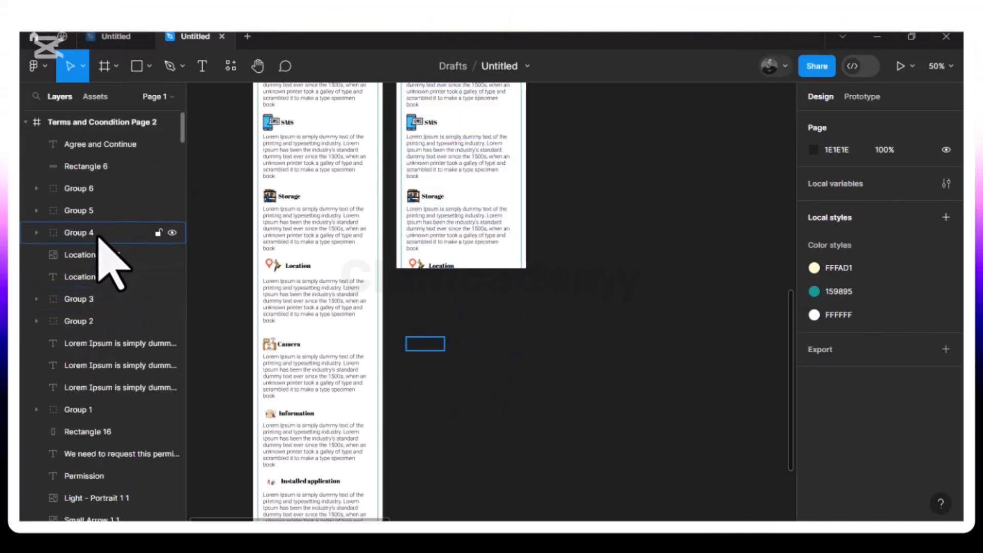
click(77, 232)
key(Delete)
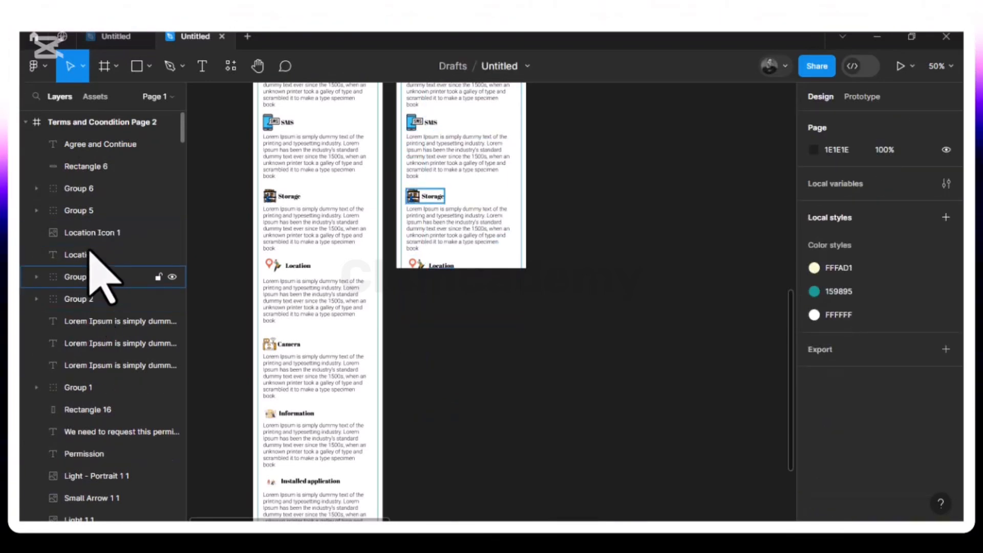
click(91, 210)
key(Delete)
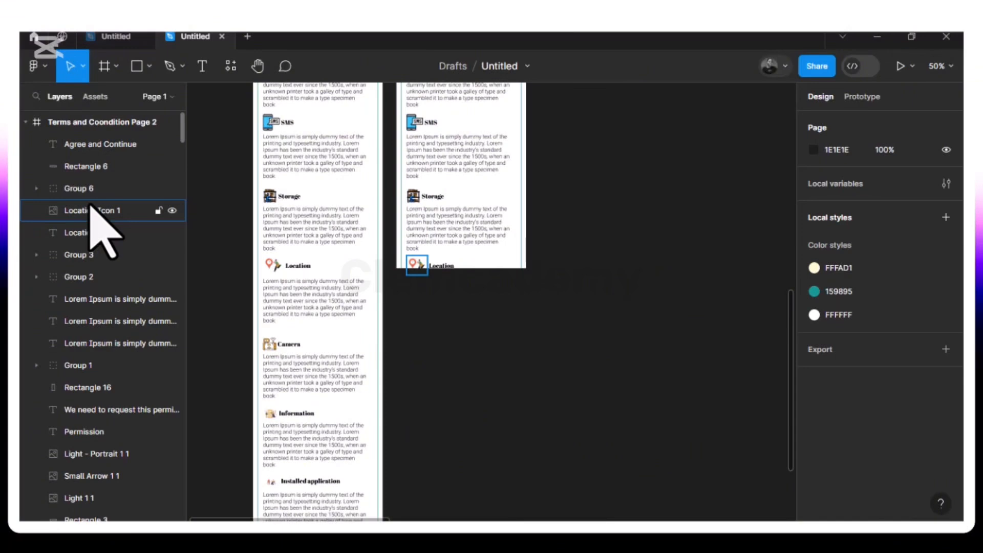
click(88, 190)
key(Delete)
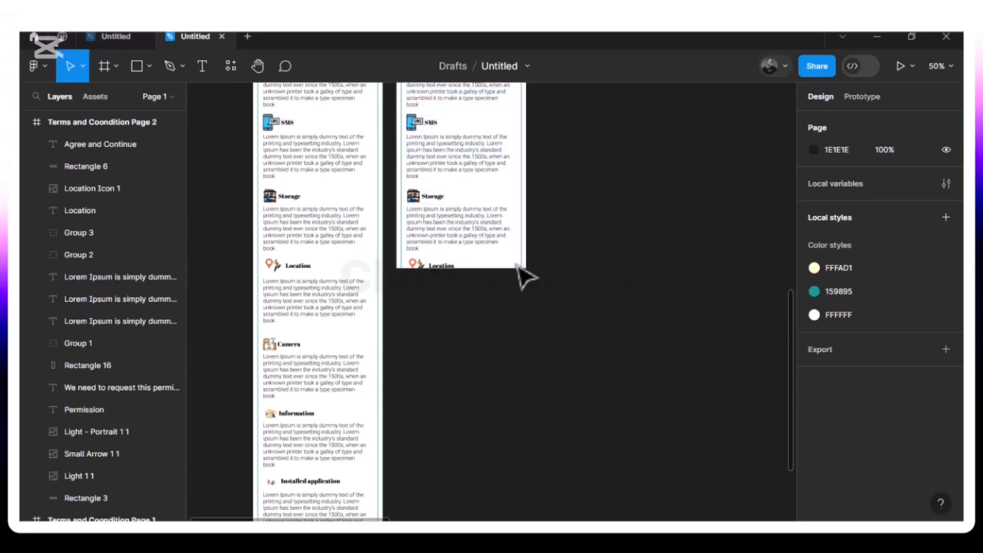
Shorten the teal-outlined permissions rectangle on Terms and Coondition Page 2 to a height of 668 so it ends at the frame's bottom edge
click(505, 282)
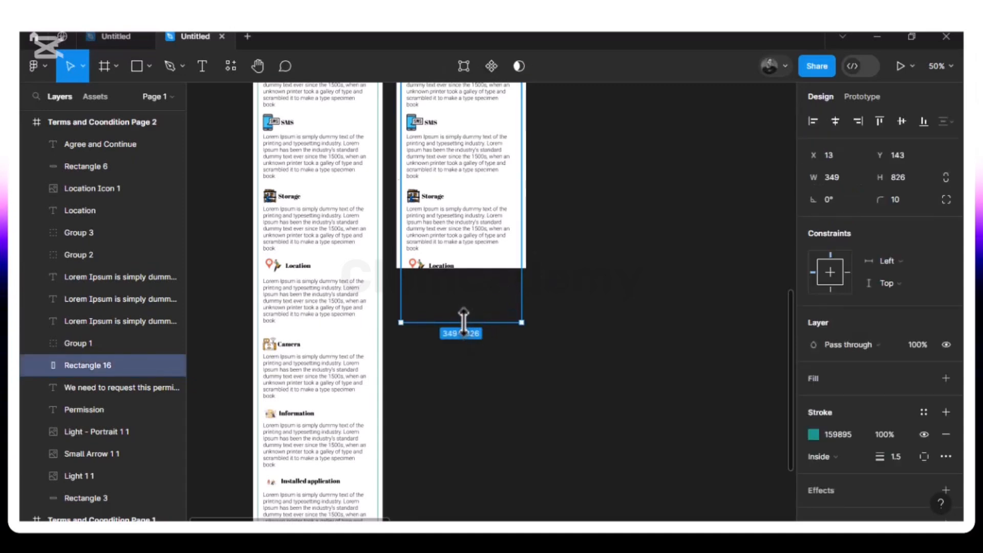
drag(463, 291, 465, 269)
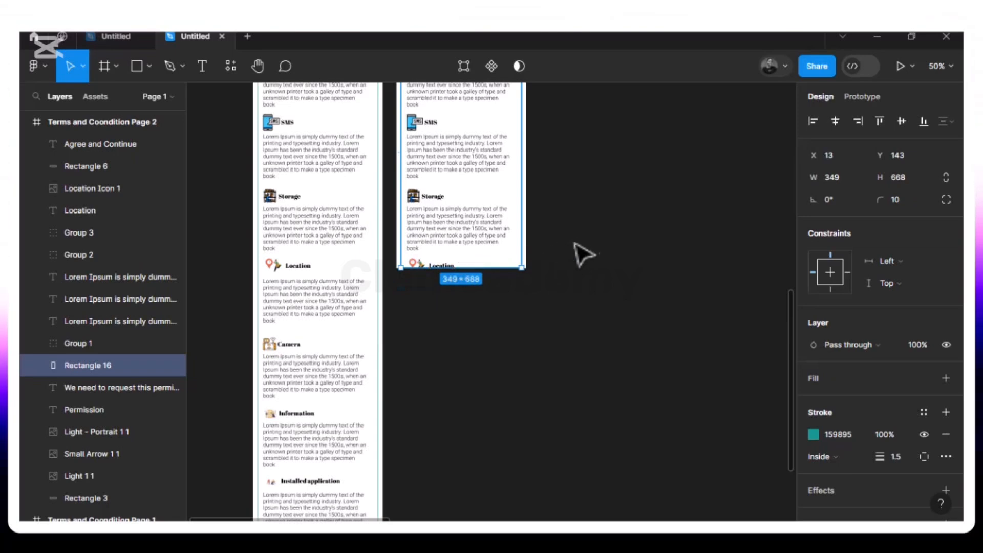
Change the Terms and Coondition Page 2 frame's fill to the light grey D9D9D9 from the document colors
scroll(582, 253, up, 5)
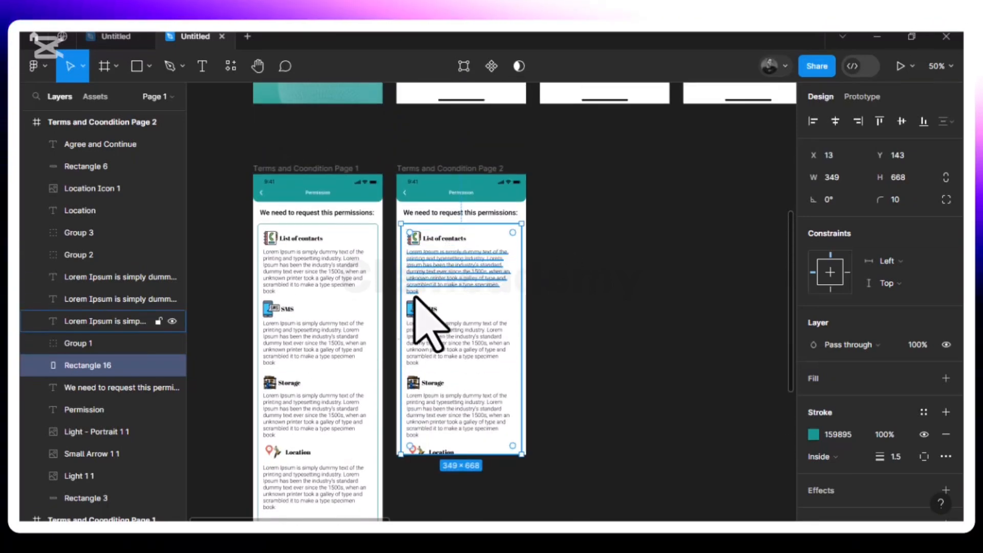
click(418, 172)
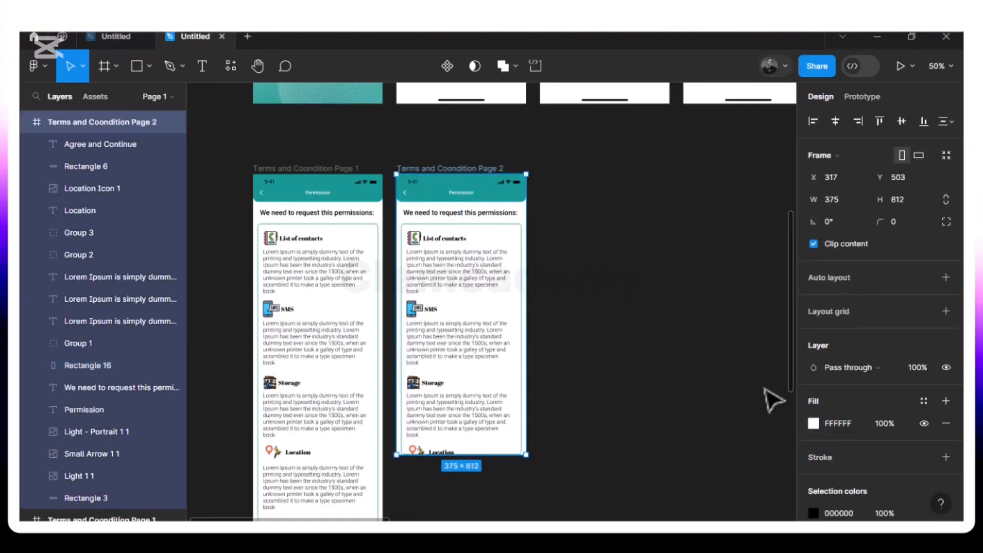
click(814, 424)
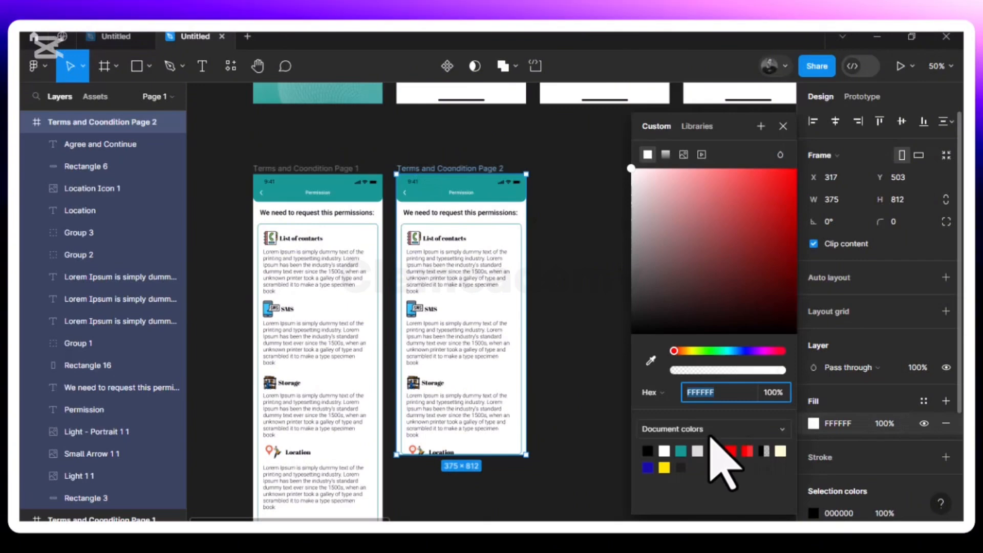
click(697, 451)
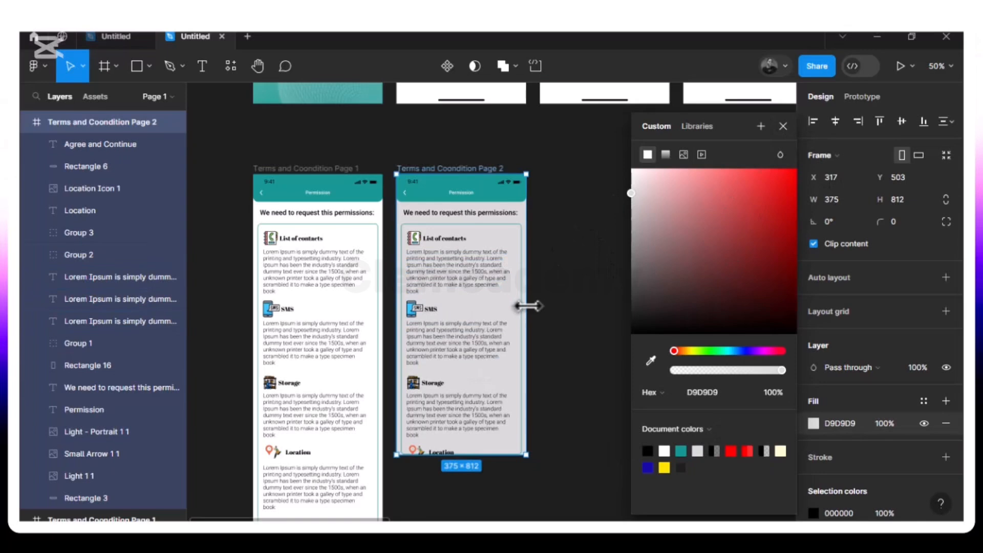
click(565, 216)
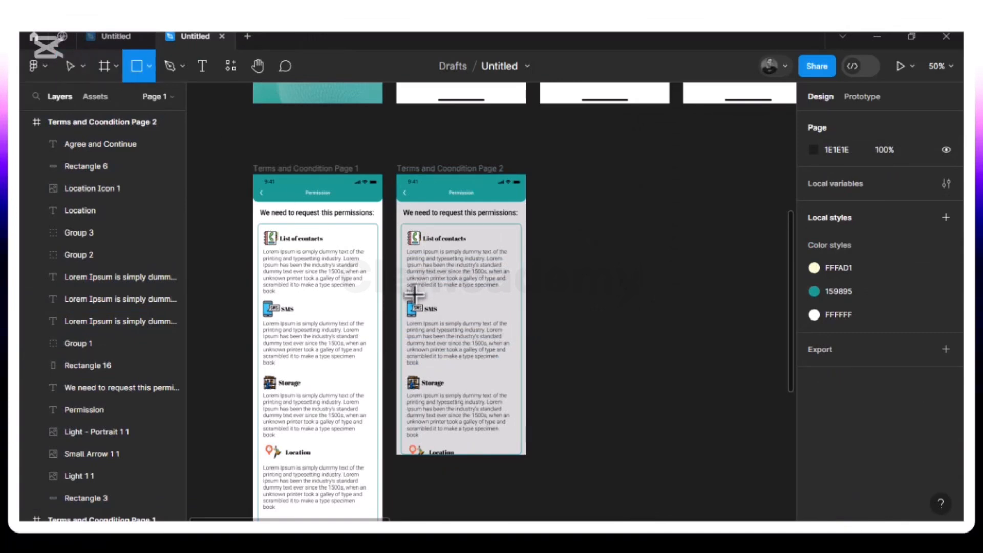
Draw a rectangle of about 310 × 140 over the SMS section of Terms and Coondition Page 2
mouse_move(417, 295)
mouse_down()
mouse_move(487, 333)
mouse_move(516, 335)
mouse_up()
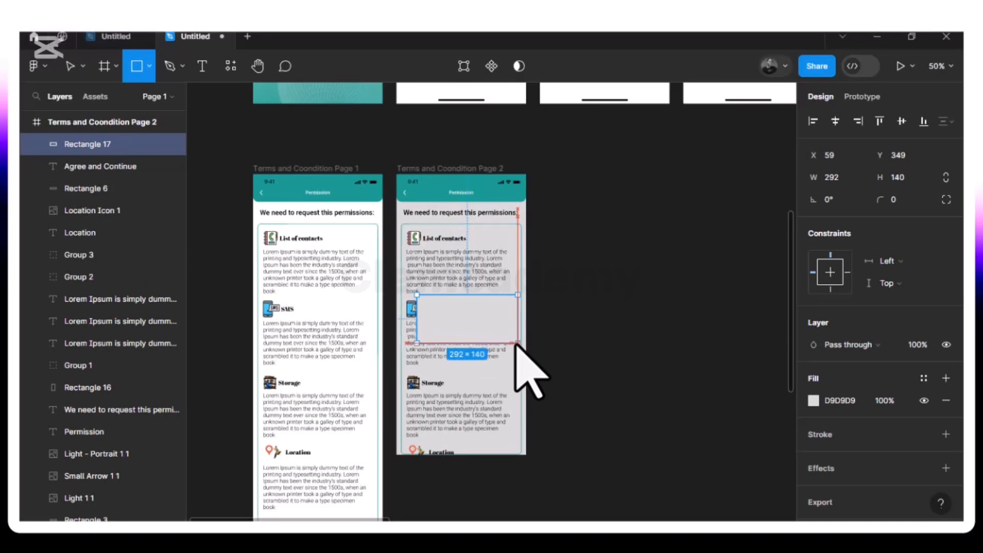
drag(517, 343, 516, 343)
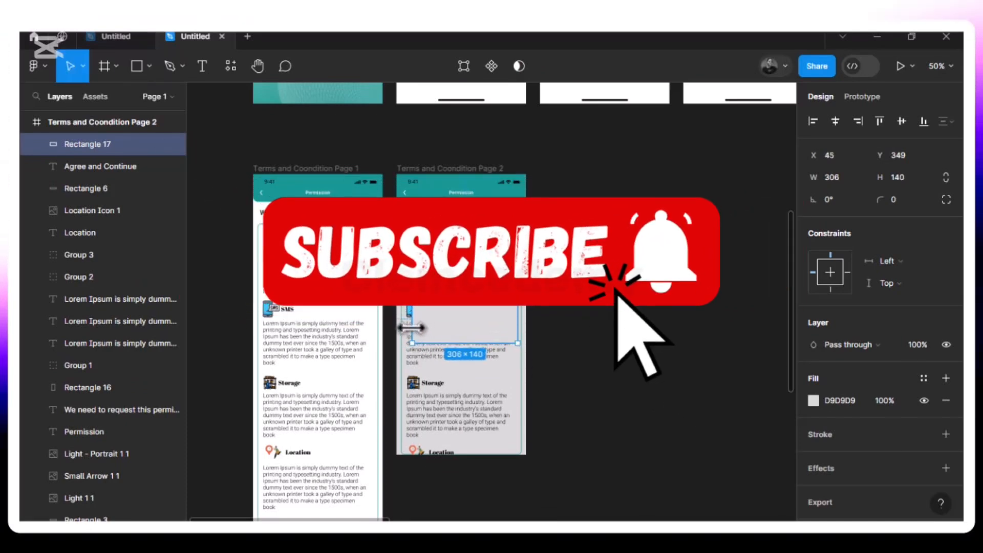
drag(417, 328, 456, 342)
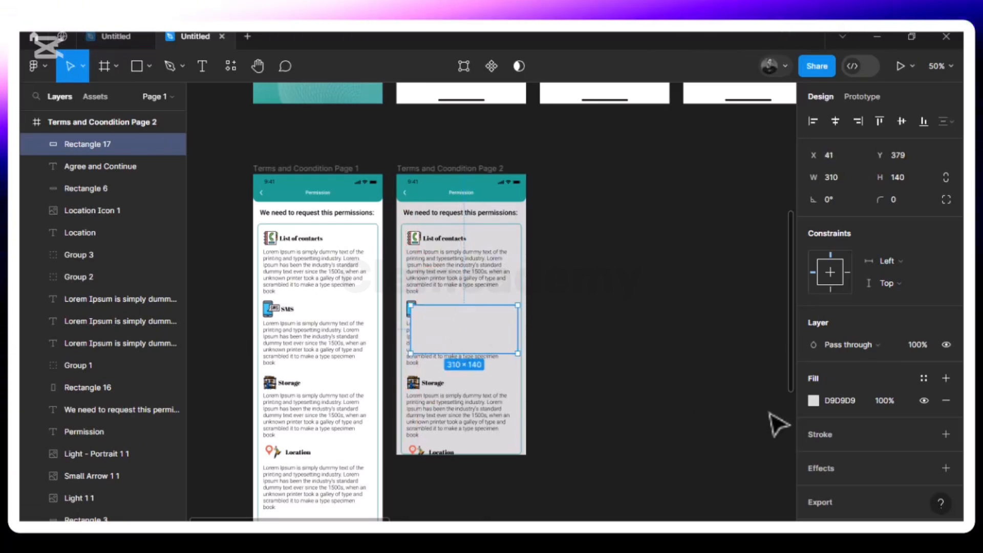
Fill the new rectangle with white FFFFFF and shift it left to X 29
click(814, 400)
drag(631, 193, 616, 152)
mouse_move(451, 330)
mouse_down()
mouse_move(438, 329)
mouse_move(457, 342)
mouse_move(448, 331)
mouse_up()
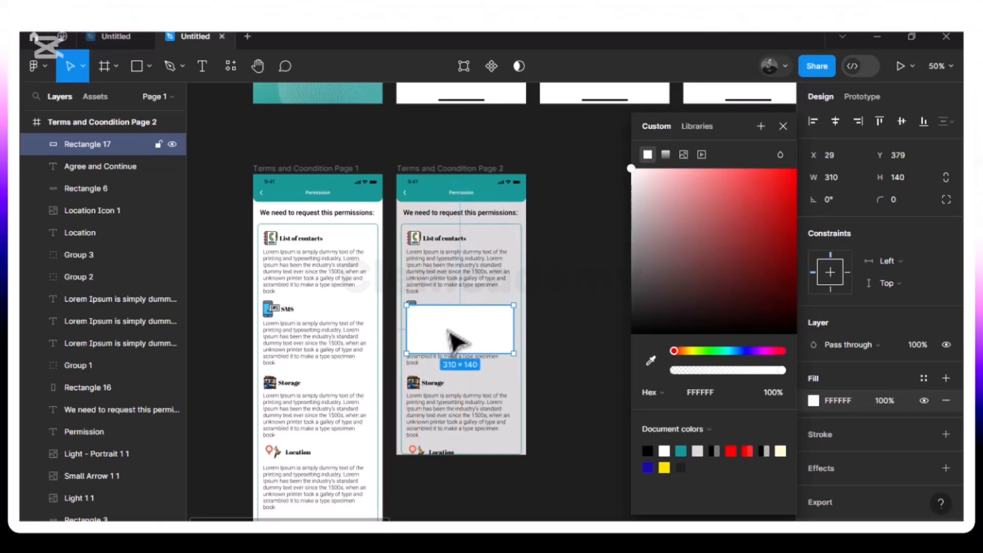
key(Delete)
key(shift+0)
scroll(455, 341, up, 2)
scroll(450, 340, down, 2)
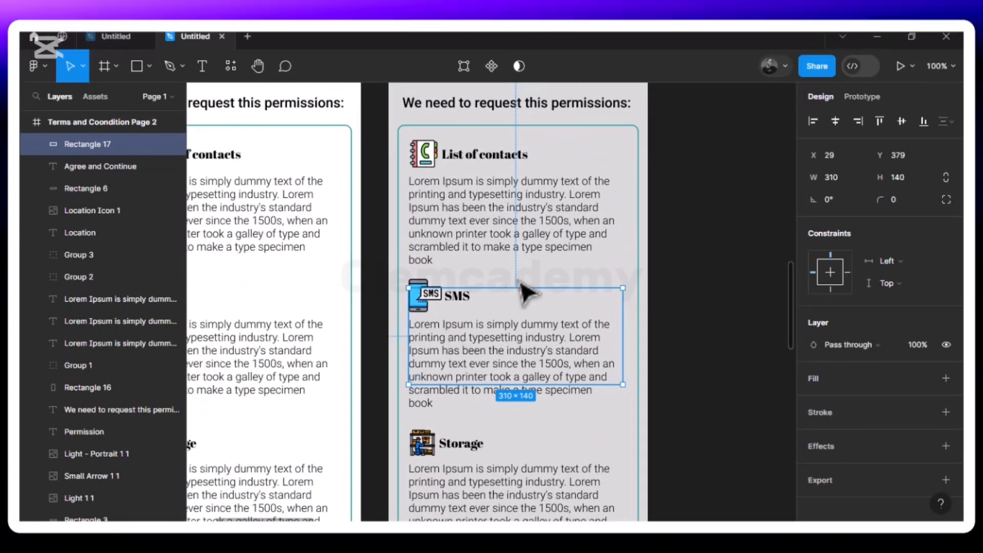
key(ctrl+z)
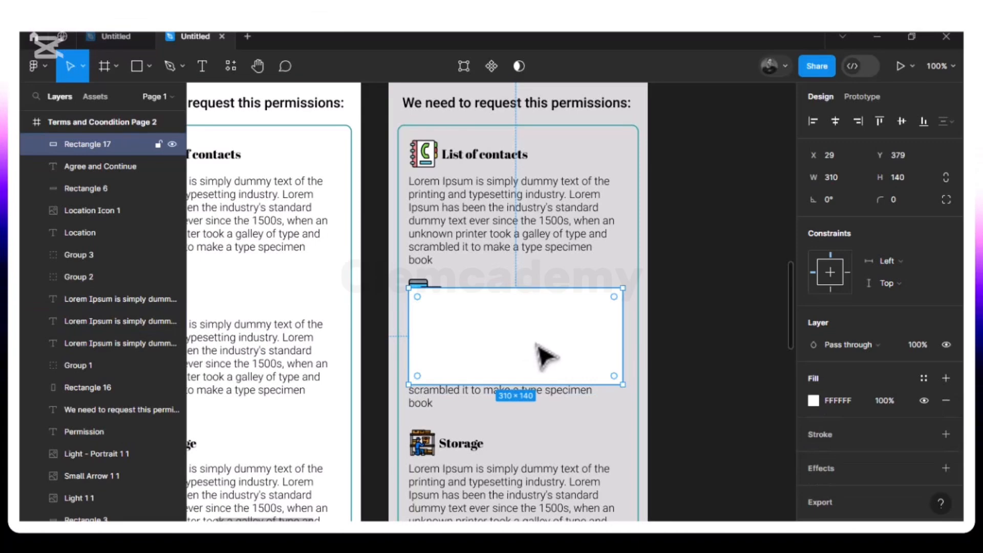
Set the white rectangle's corner radius to 5
click(936, 69)
click(822, 109)
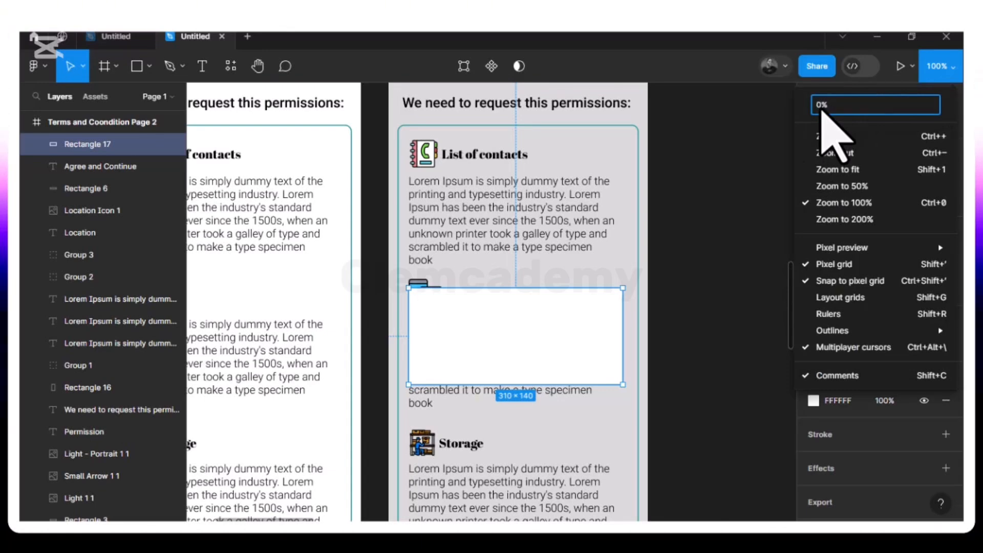
text(8)
key(Return)
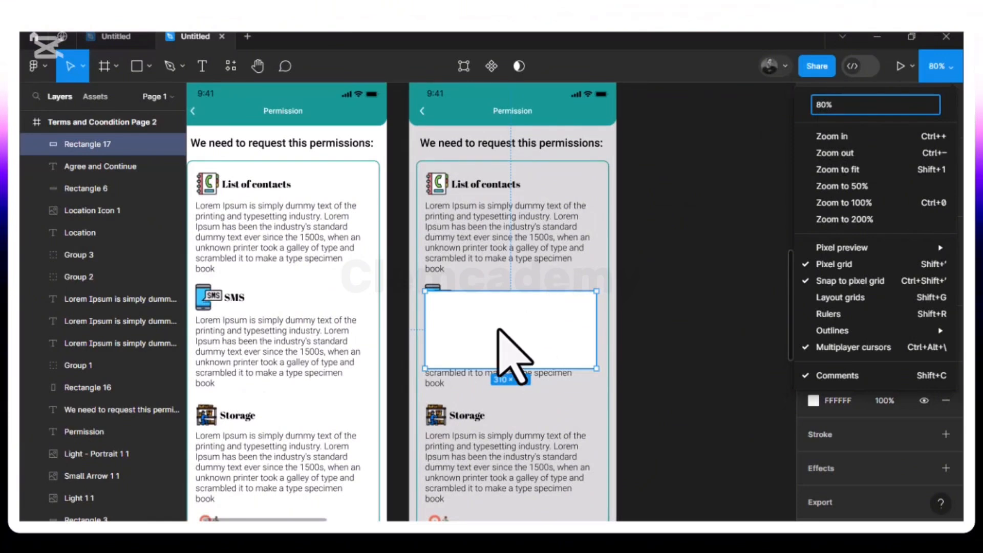
click(527, 342)
scroll(527, 342, down, 2)
scroll(527, 342, up, 2)
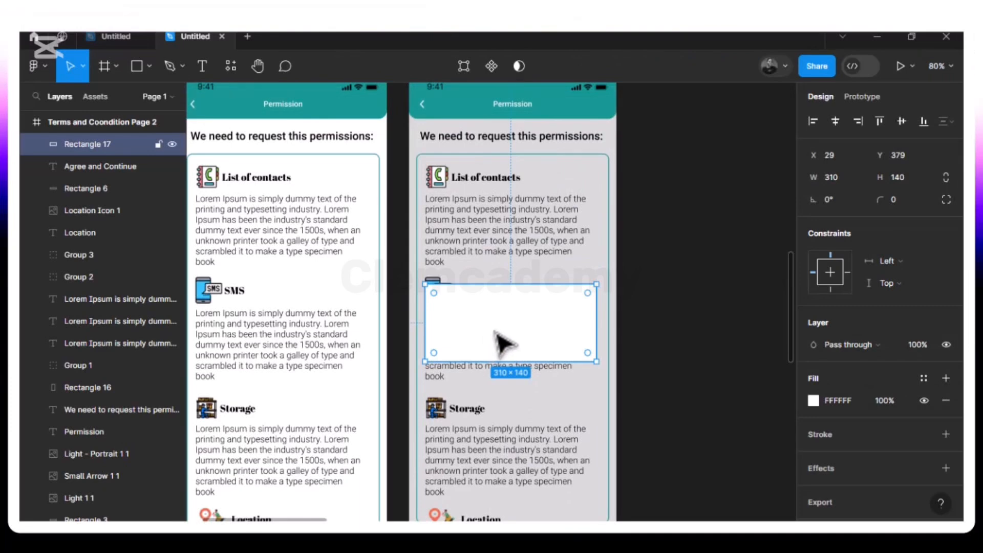
click(900, 199)
text(5)
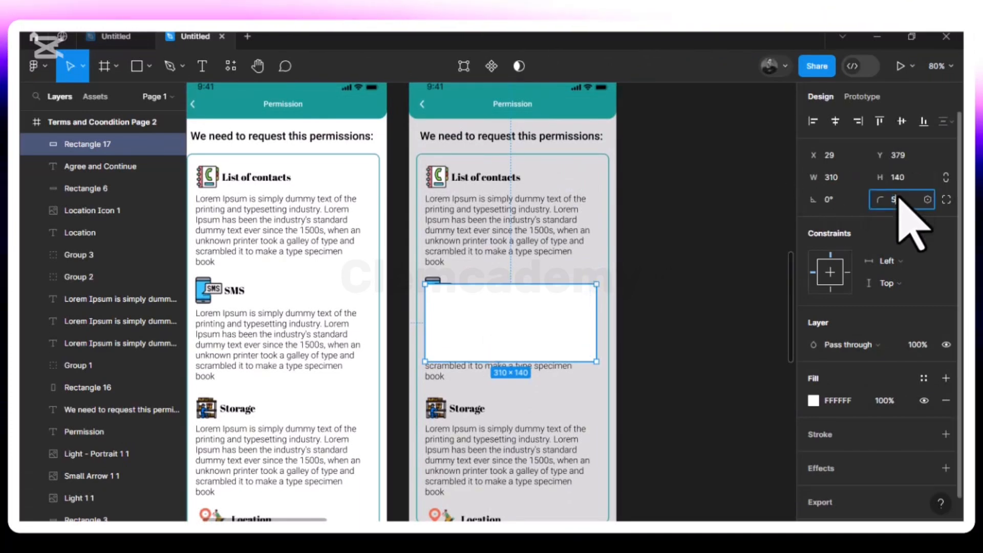
key(Return)
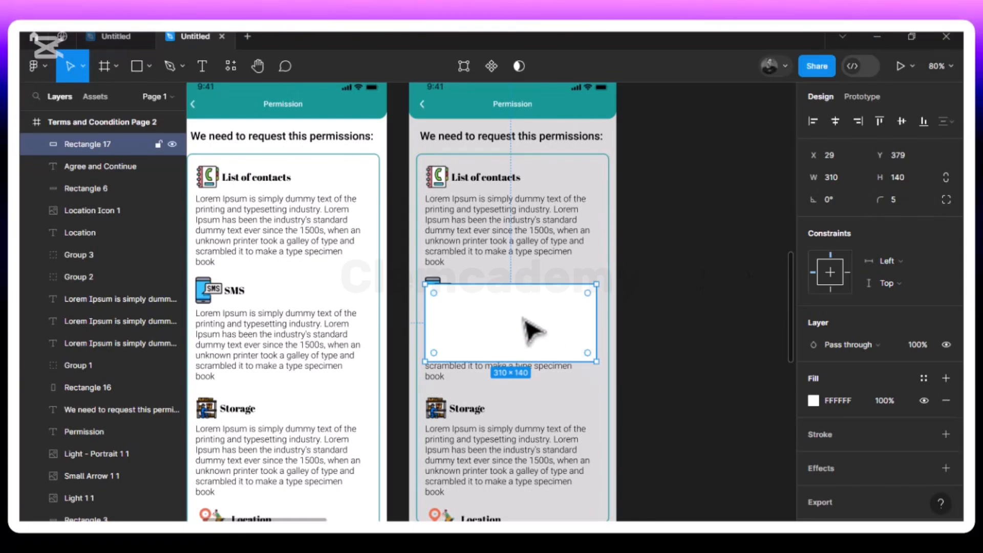
Nudge the white rectangle right to X 32 so its side distances to the frame are nearly equal
key(alt)
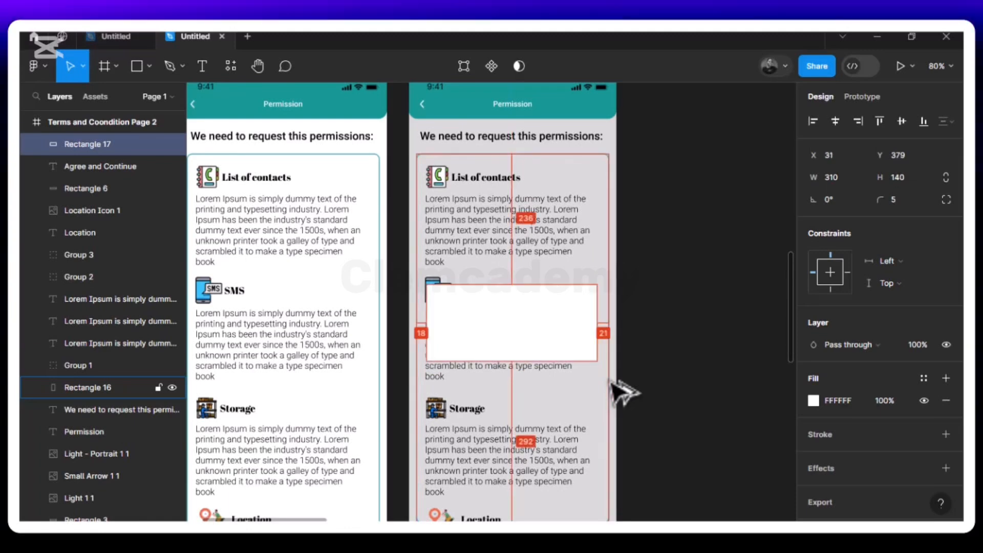
key(Right)
key(Right)
key(Right)
key(alt)
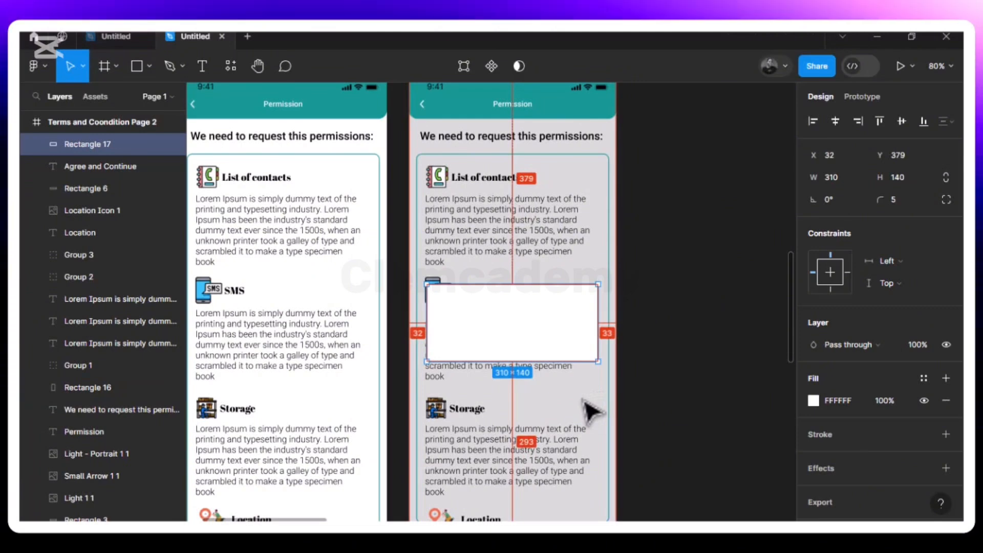
Nudge the white rectangle up to Y 336 and shorten its height to about 109
key(Up)
key(Up)
key(Up)
key(Up)
key(Up)
key(Up)
key(Up)
key(Up)
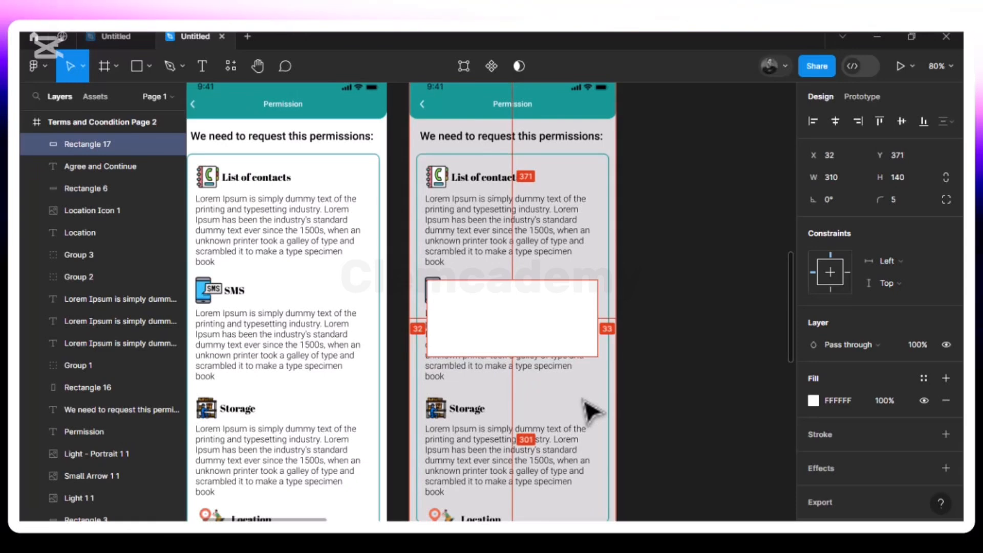
key(Up)
key(Up)
key(Up)
key(Up)
key(Up)
key(Up)
key(Up)
key(Up)
key(Up)
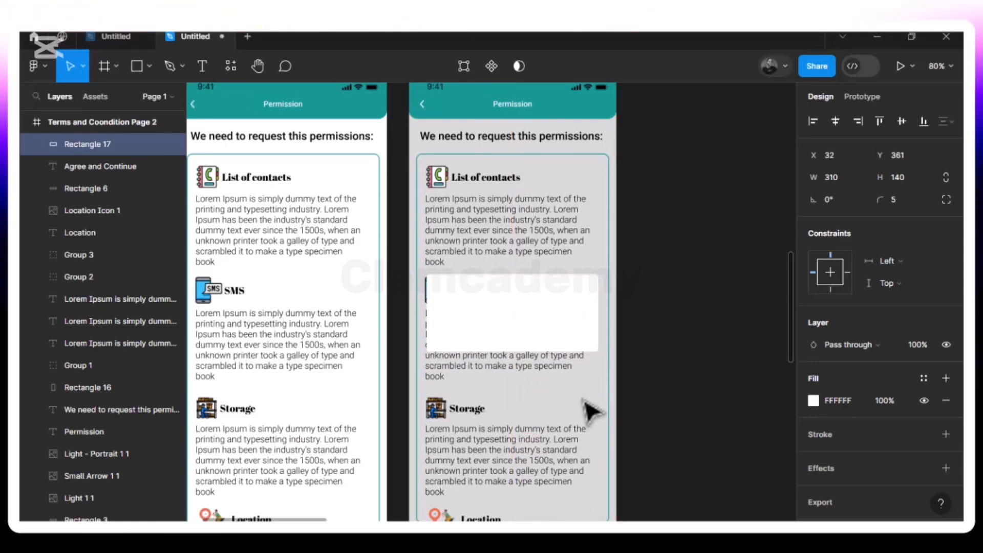
key(alt)
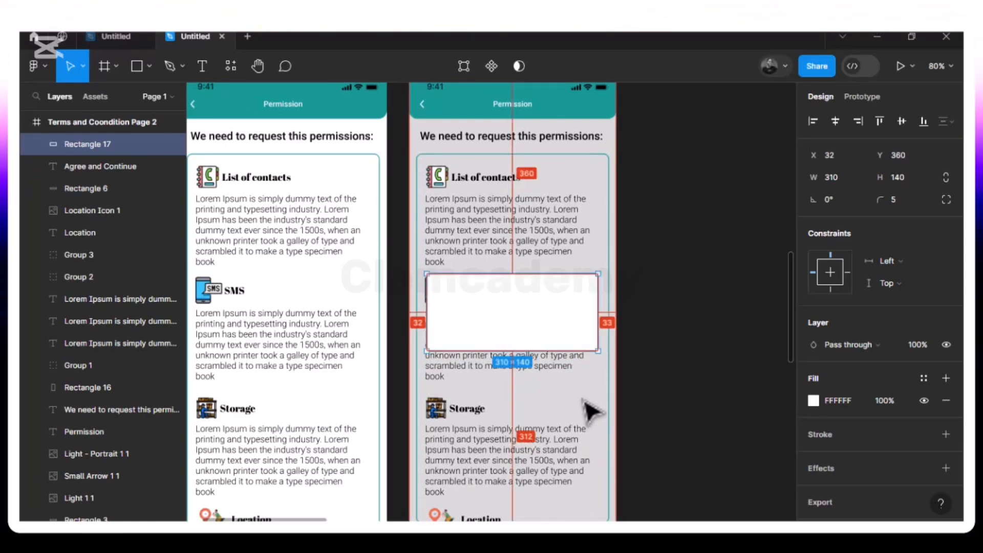
key(Up)
key(Up)
key(Up)
key(Up)
key(Up)
key(Up)
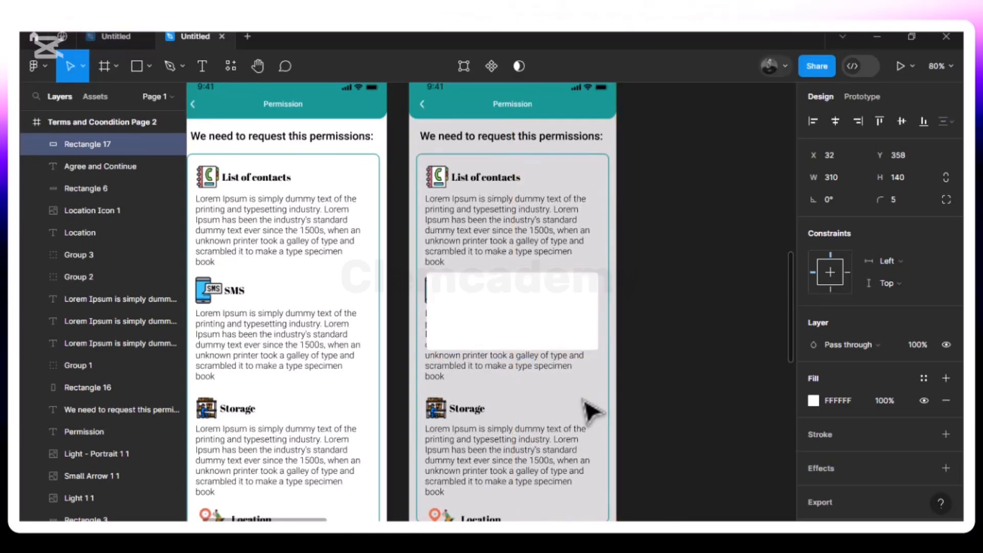
key(alt)
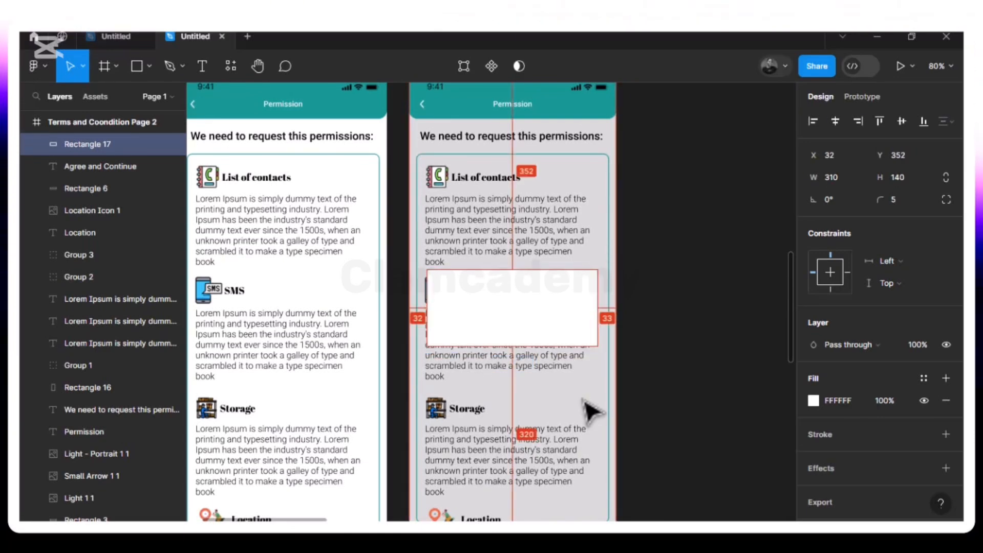
key(Up)
key(Up)
key(Up)
key(Up)
key(Up)
key(Up)
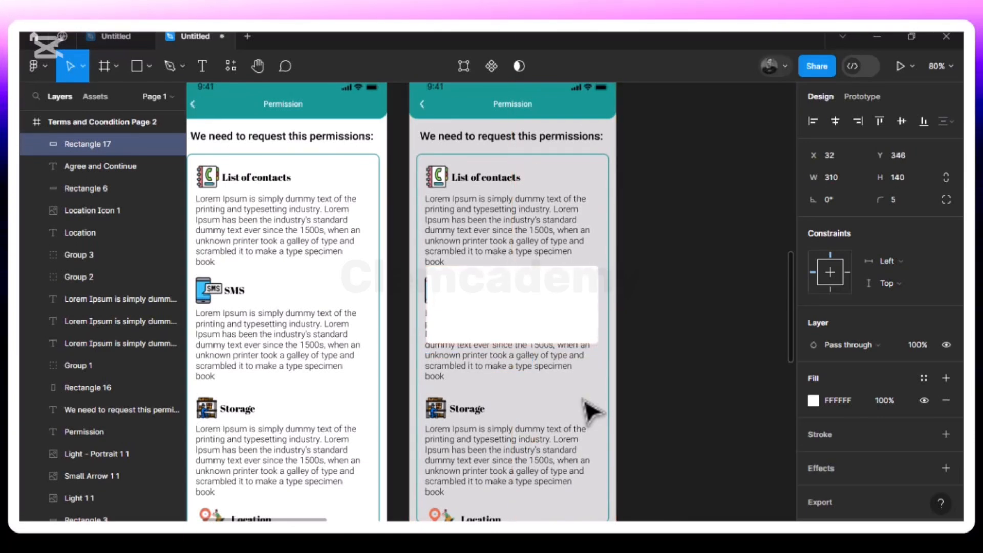
key(alt)
key(Up)
key(Up)
key(Up)
key(Up)
key(Up)
key(Up)
key(Up)
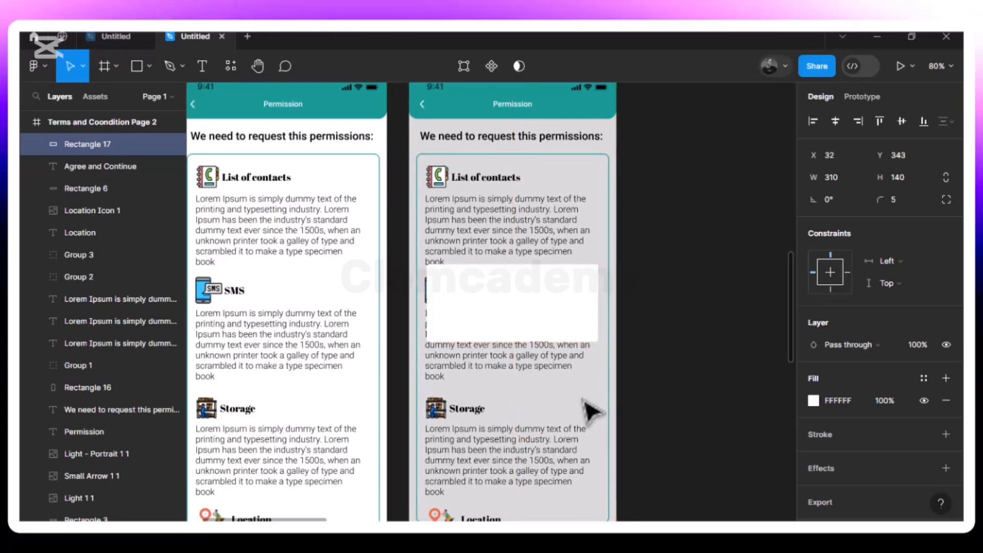
key(alt)
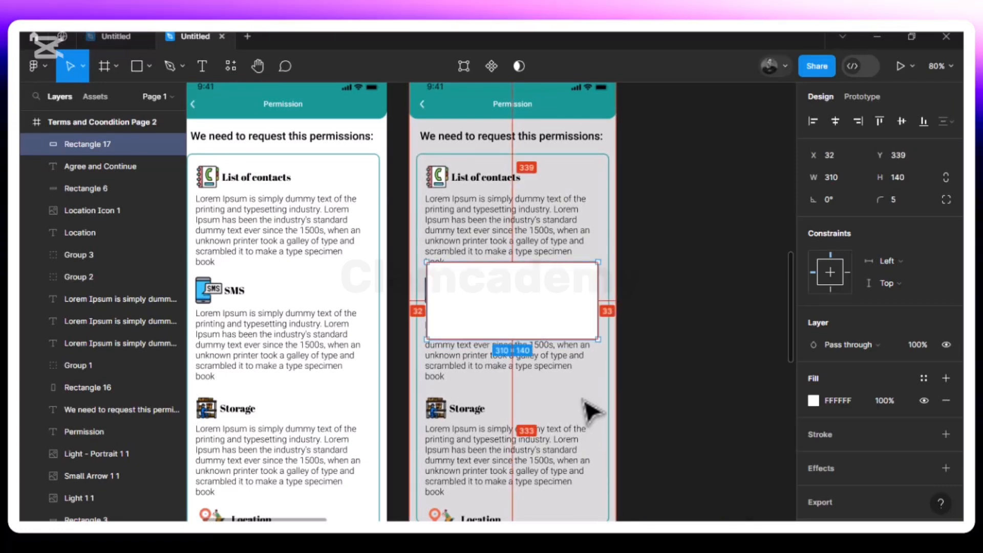
key(Up)
key(Up)
key(Up)
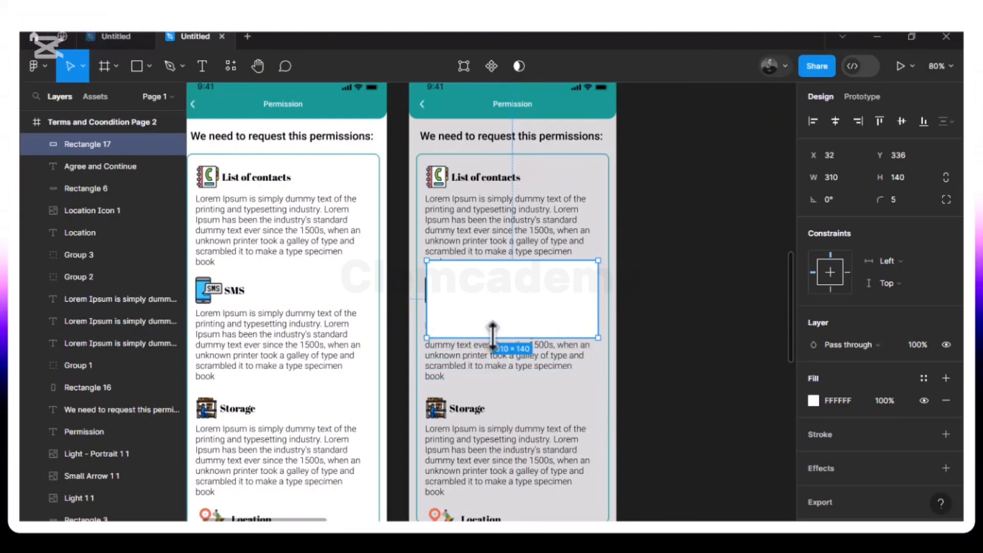
drag(487, 314, 487, 320)
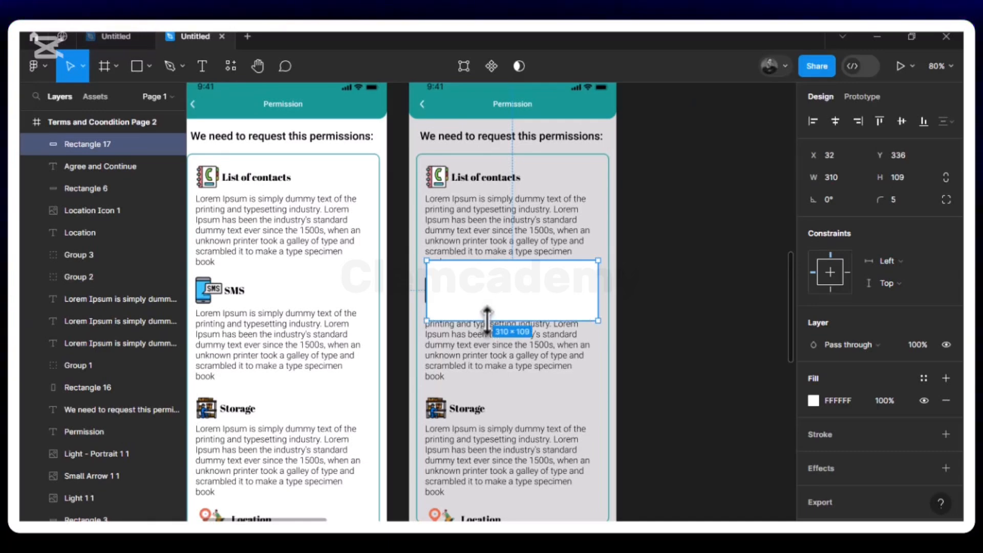
Move the white rectangle down to X 33, Y 367, centred across the greyed page
drag(524, 299, 527, 314)
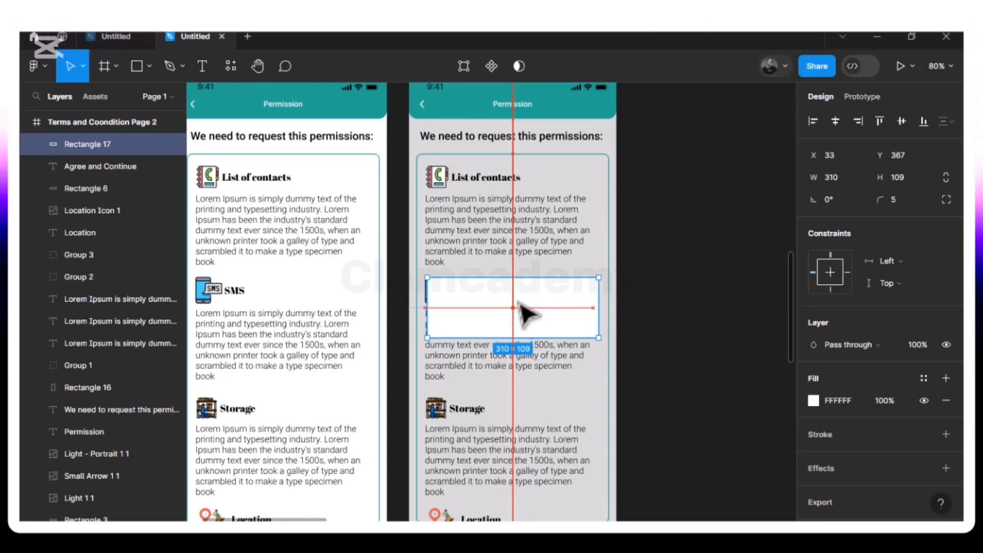
drag(527, 314, 528, 312)
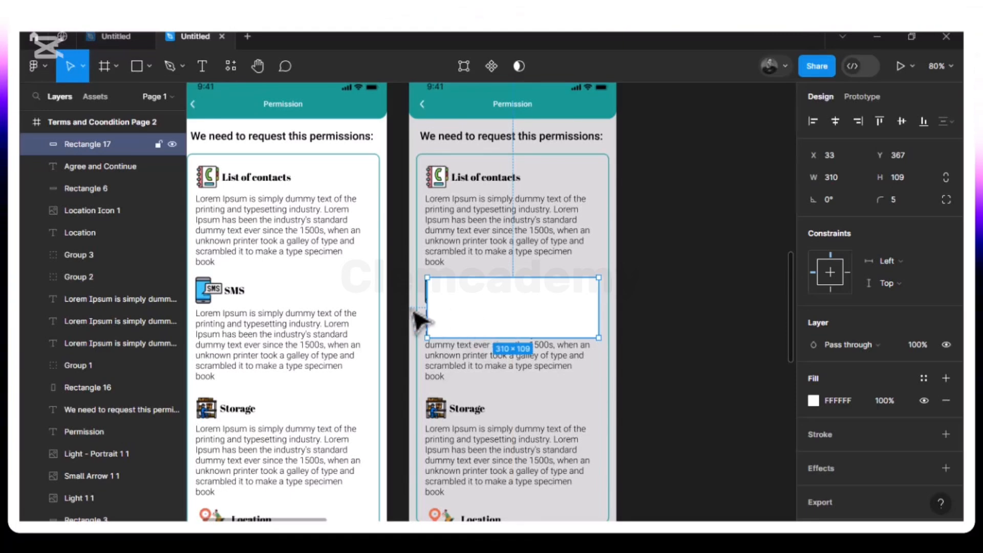
click(201, 68)
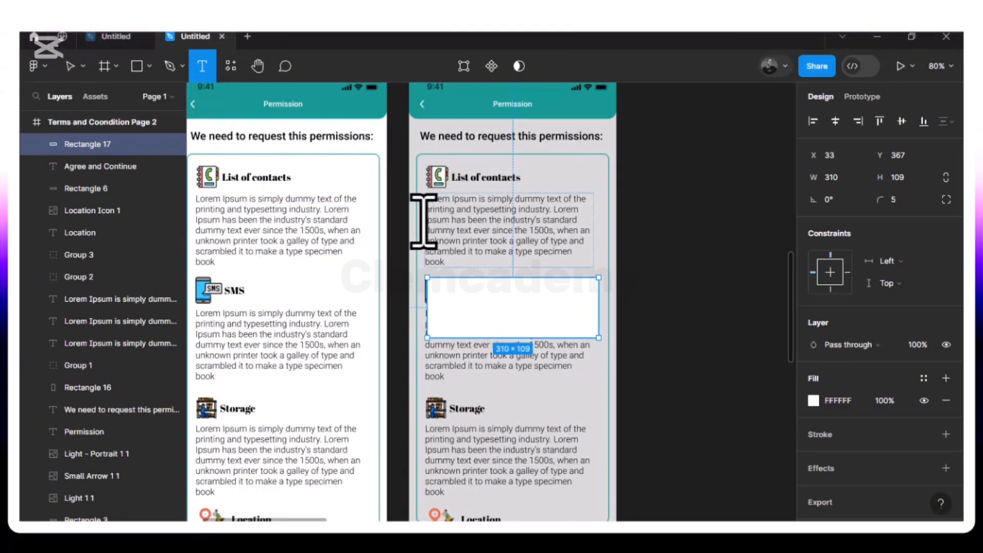
click(443, 300)
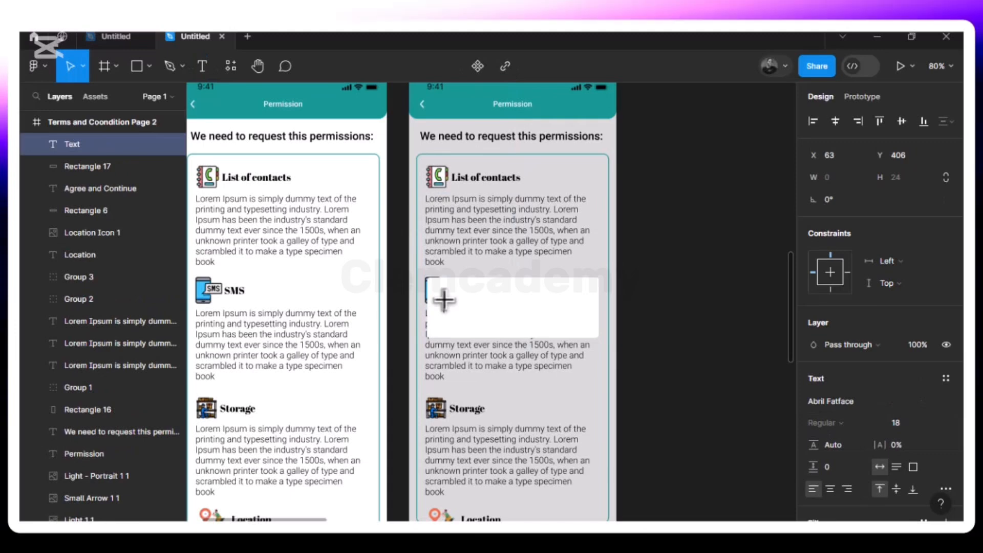
click(932, 423)
click(917, 323)
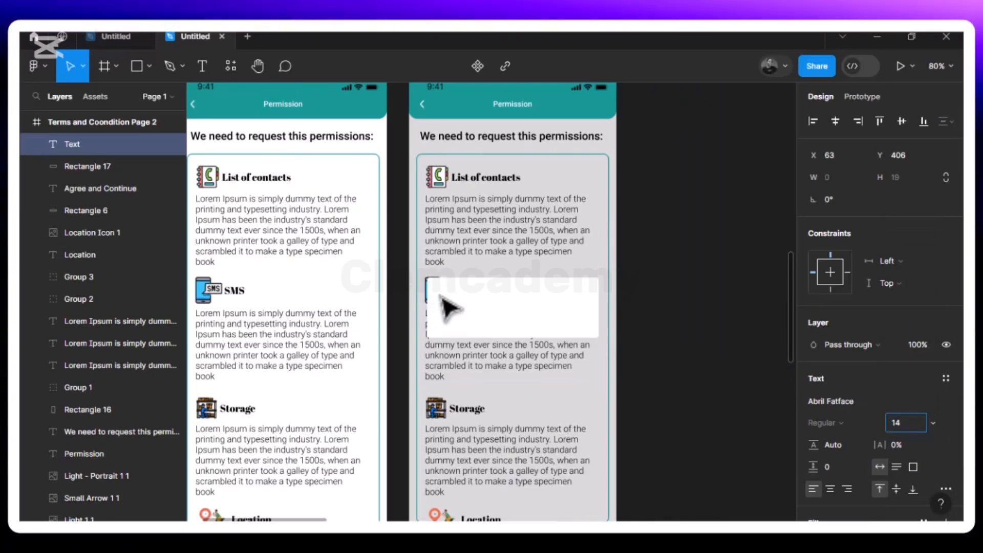
click(463, 315)
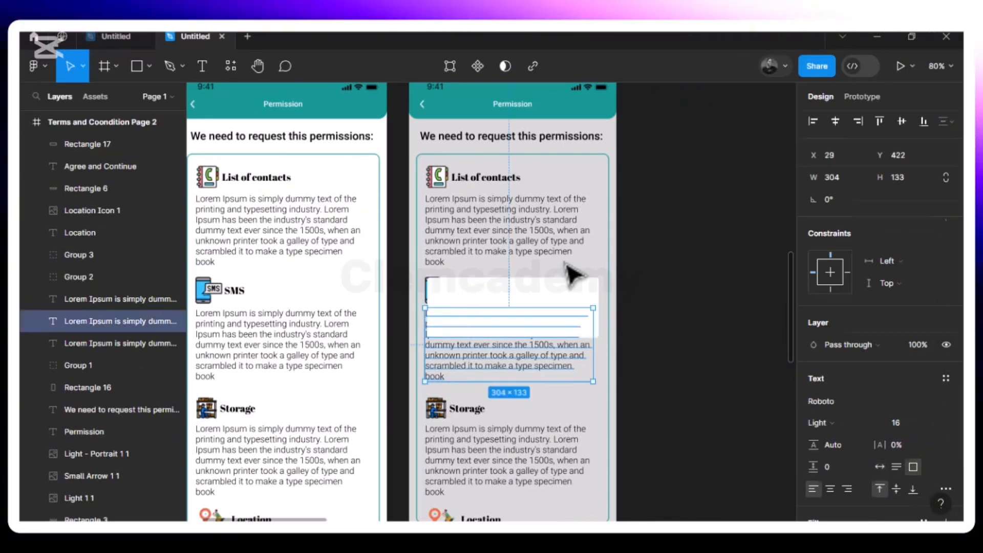
key(Escape)
Add the text "Allow Wendycredit to make and manage phone calls?" on two lines inside the white popup rectangle
click(202, 67)
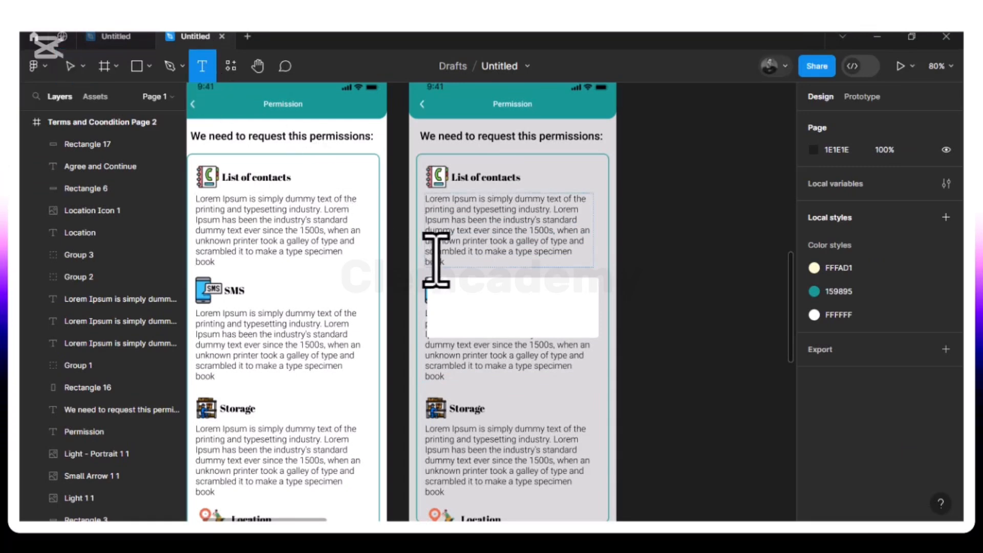
click(443, 290)
text(A)
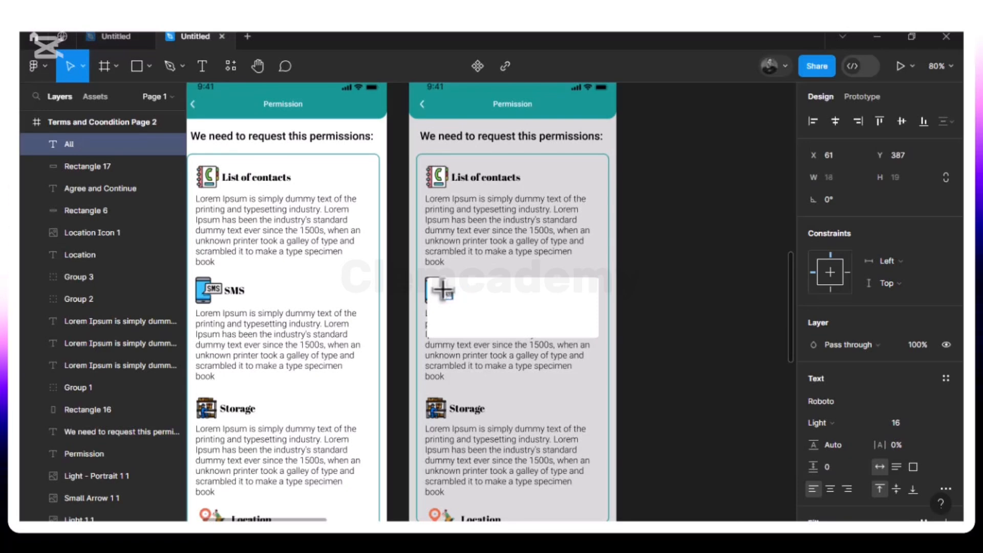
text(llow Wendycredit)
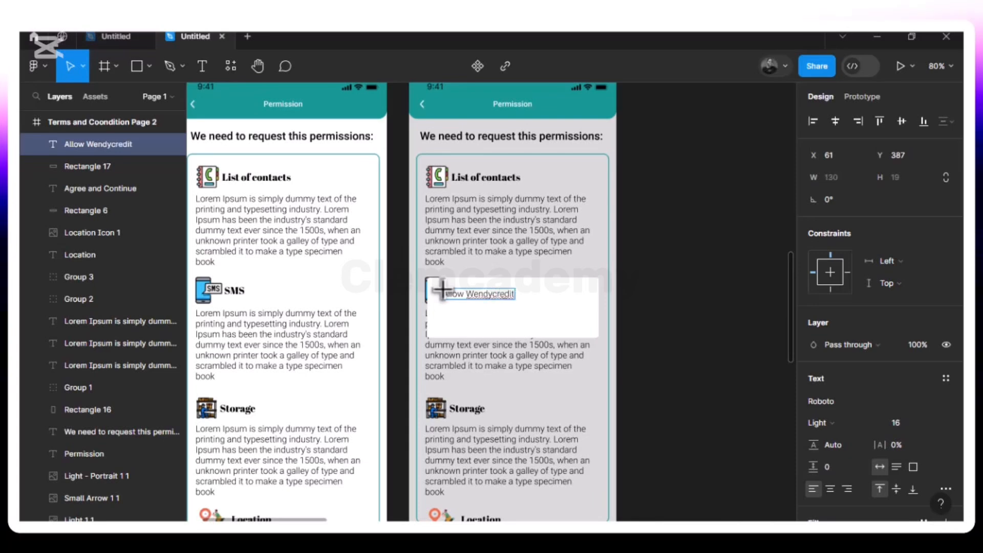
text(o make)
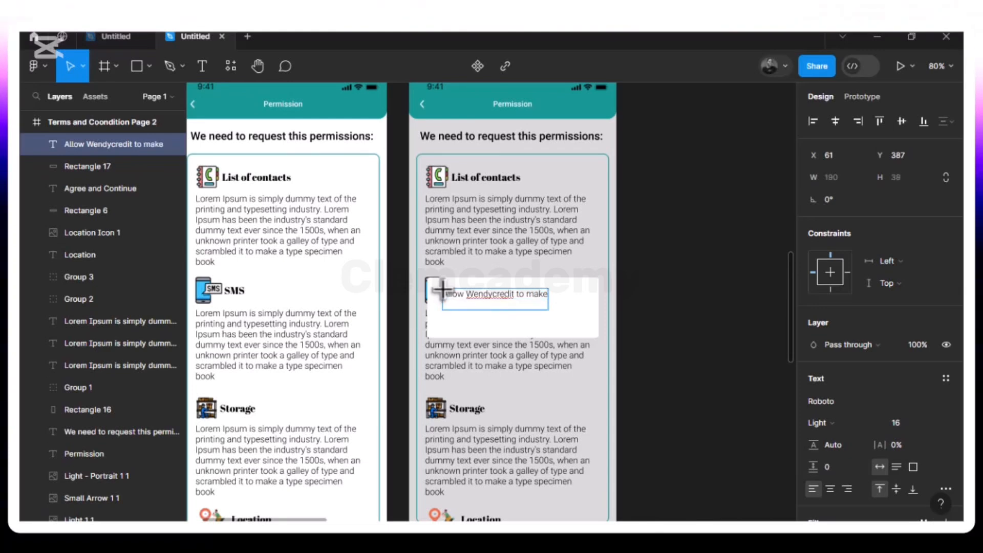
text( an)
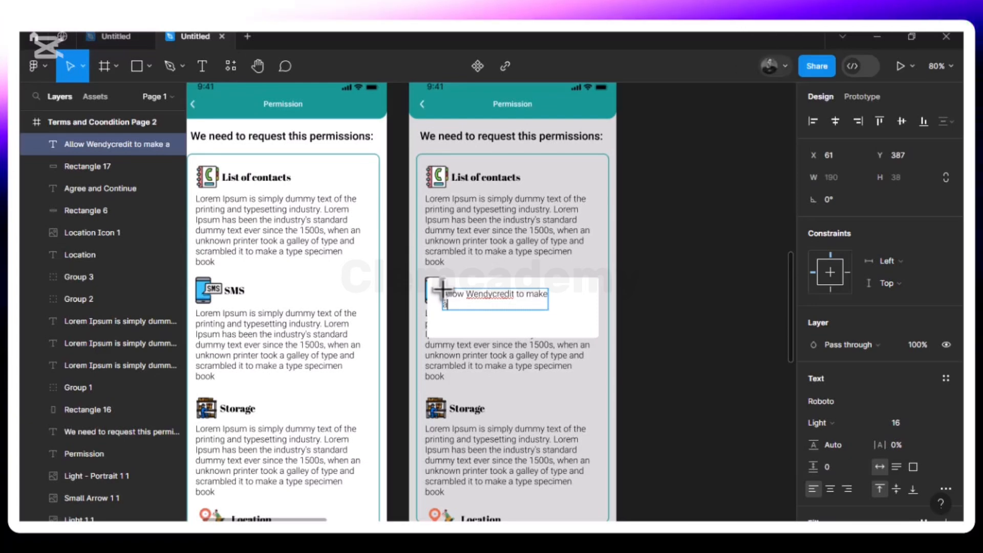
text(d ma)
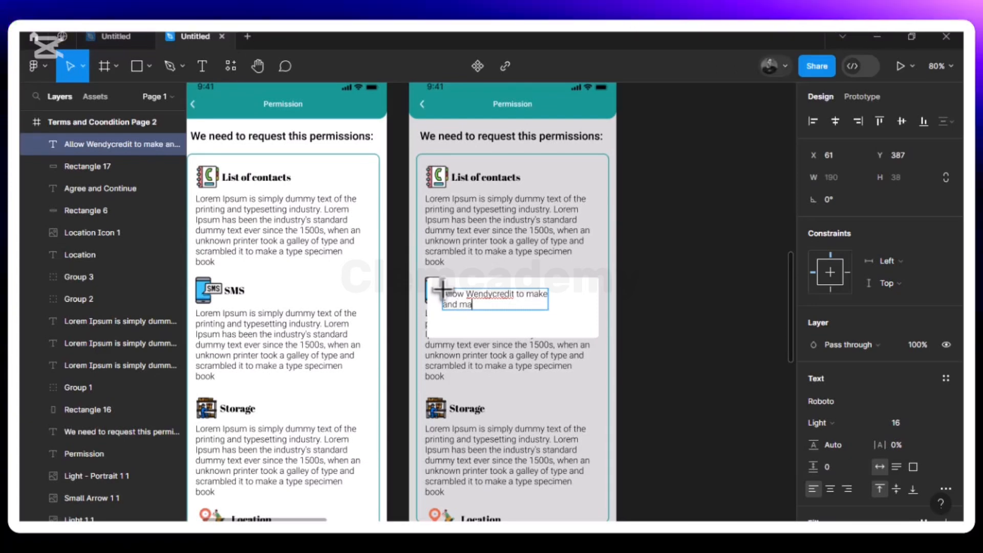
text(nage )
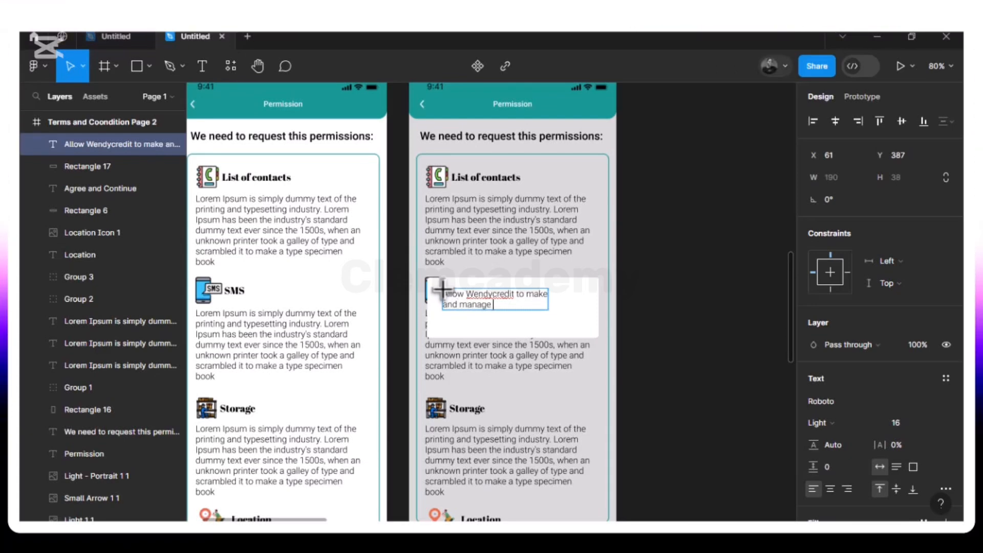
text(phone calls)
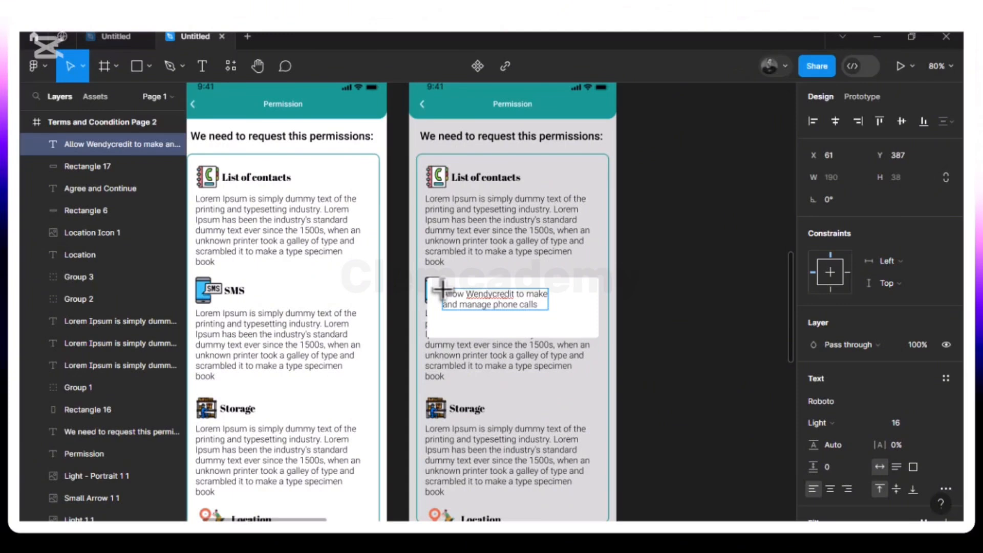
text(?)
click(516, 333)
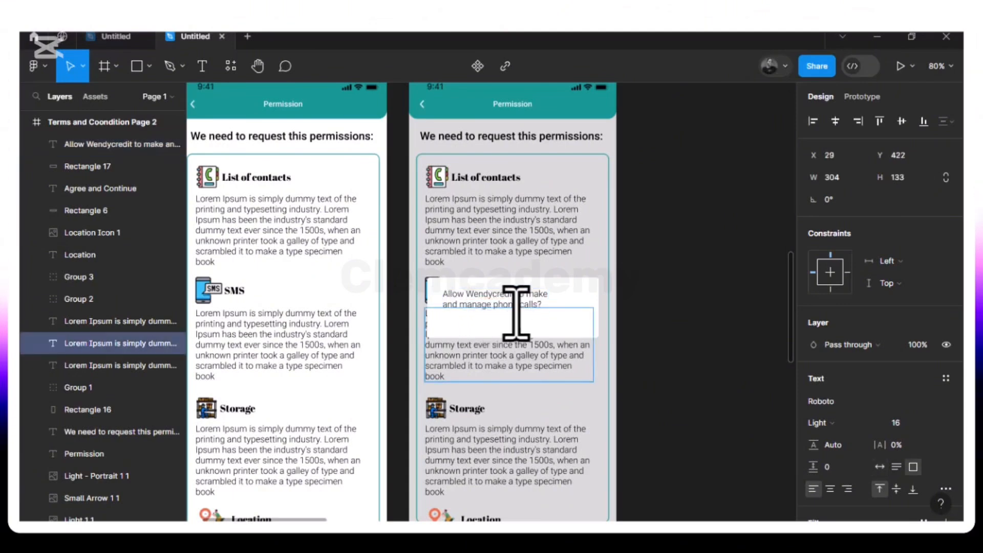
double_click(511, 296)
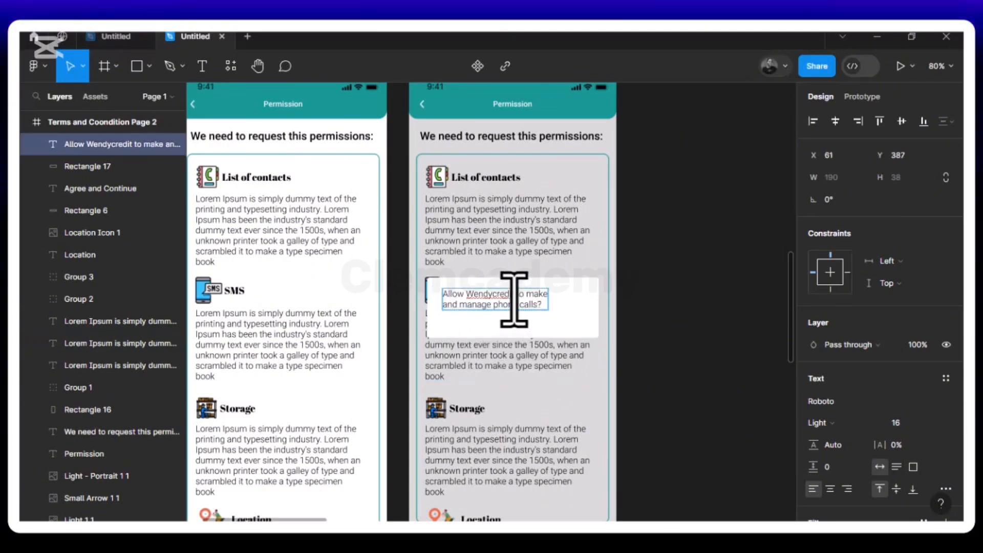
double_click(474, 296)
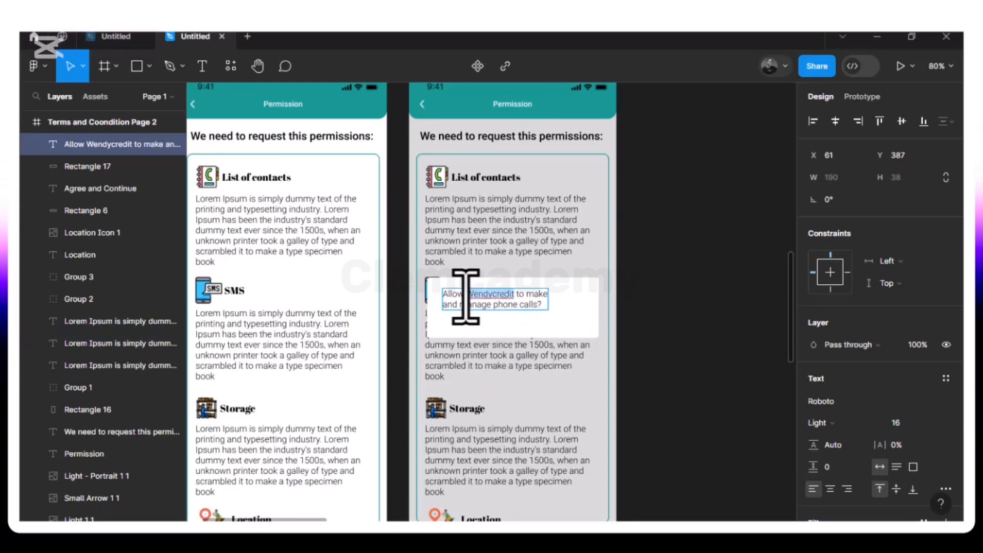
click(567, 317)
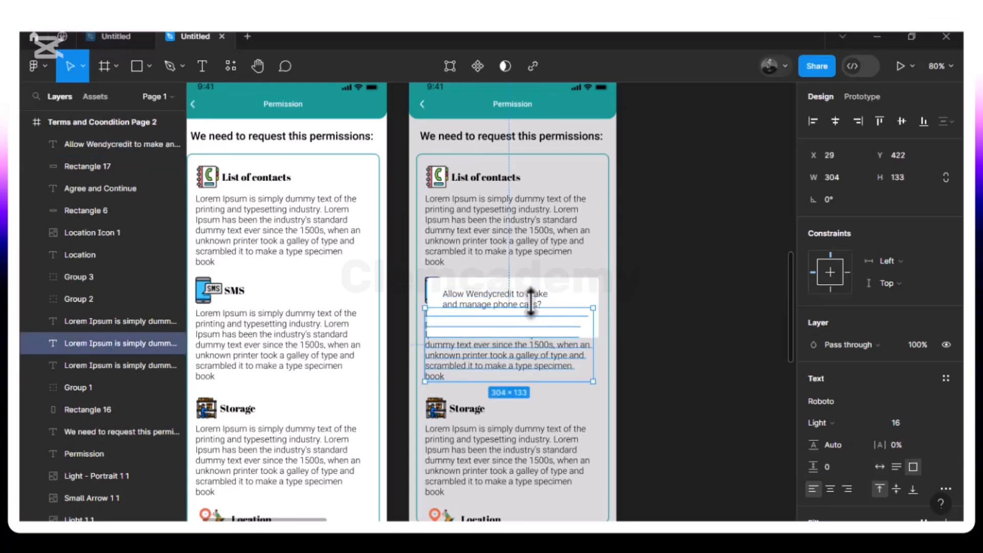
Move the popup message to X 100, Y 390 inside the white rectangle, with font size 16
click(532, 304)
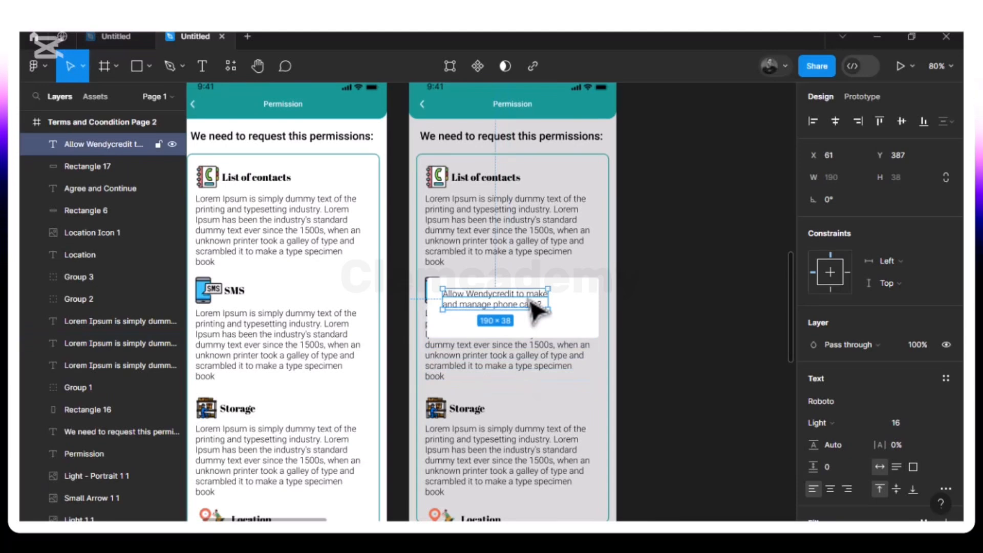
drag(544, 310, 549, 313)
drag(549, 311, 546, 309)
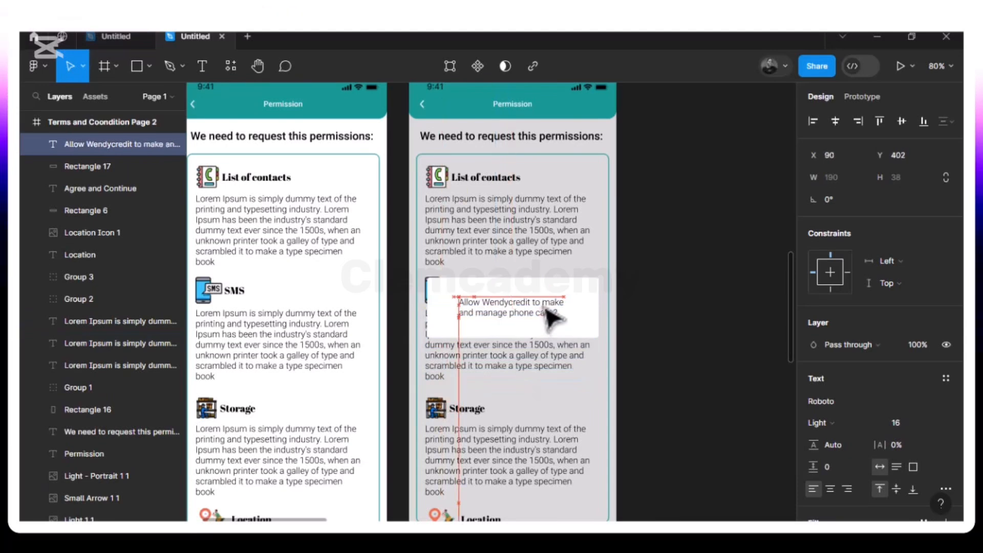
click(932, 425)
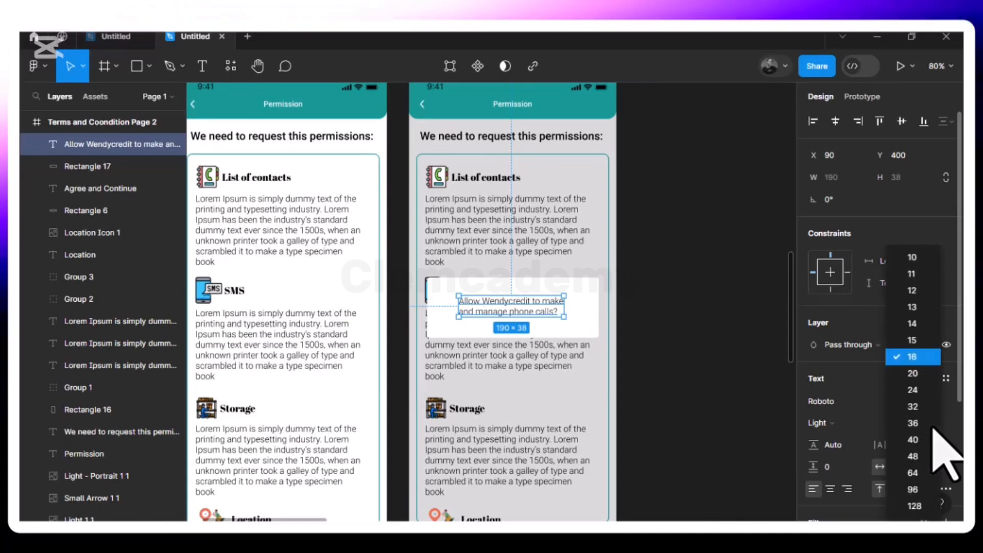
click(911, 358)
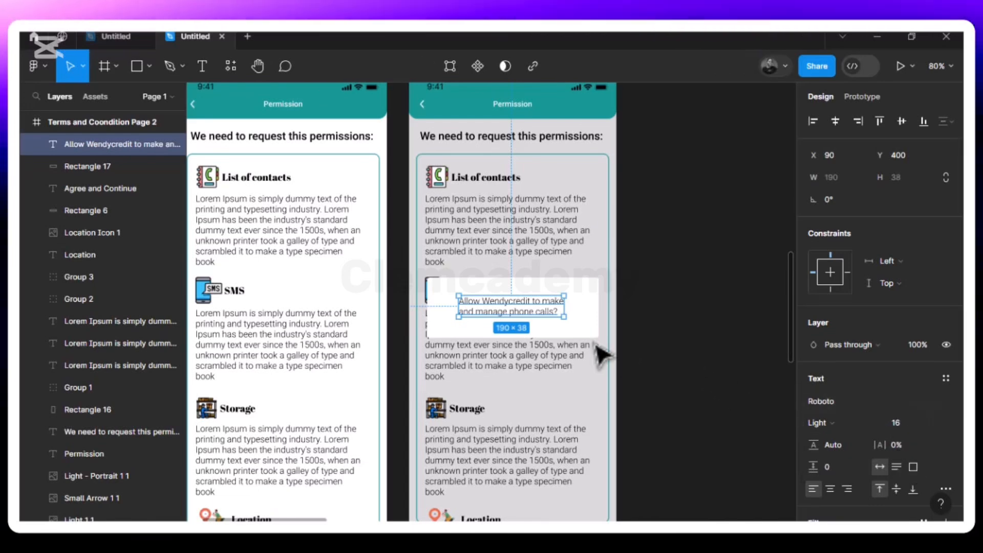
drag(527, 314, 533, 310)
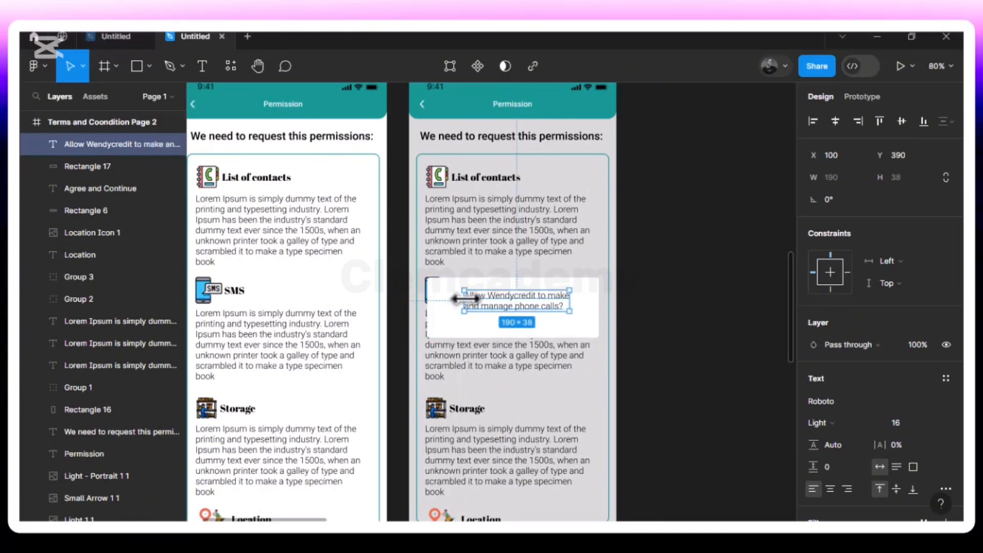
Set only the word "Wendycredit" in the popup message to the SemiBold weight
double_click(533, 307)
click(534, 301)
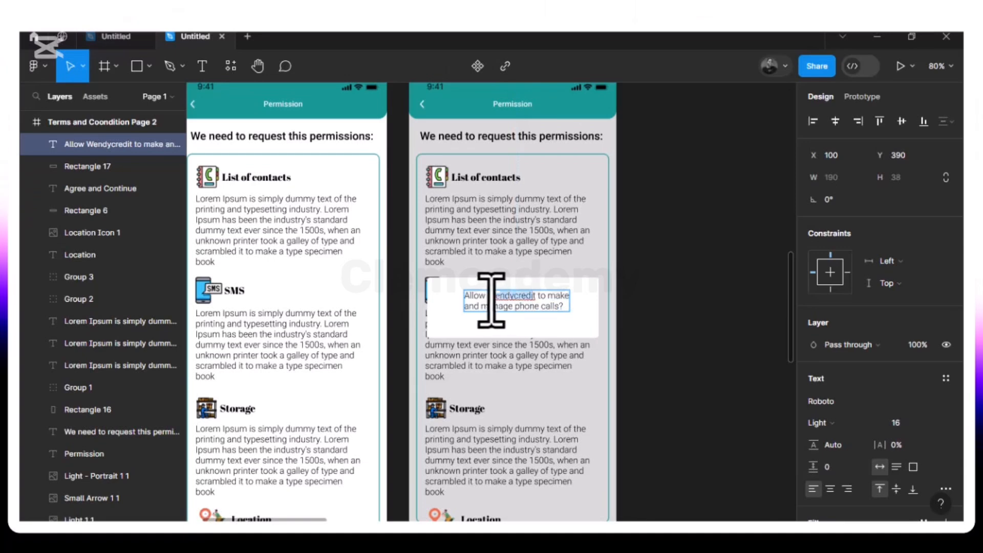
click(486, 301)
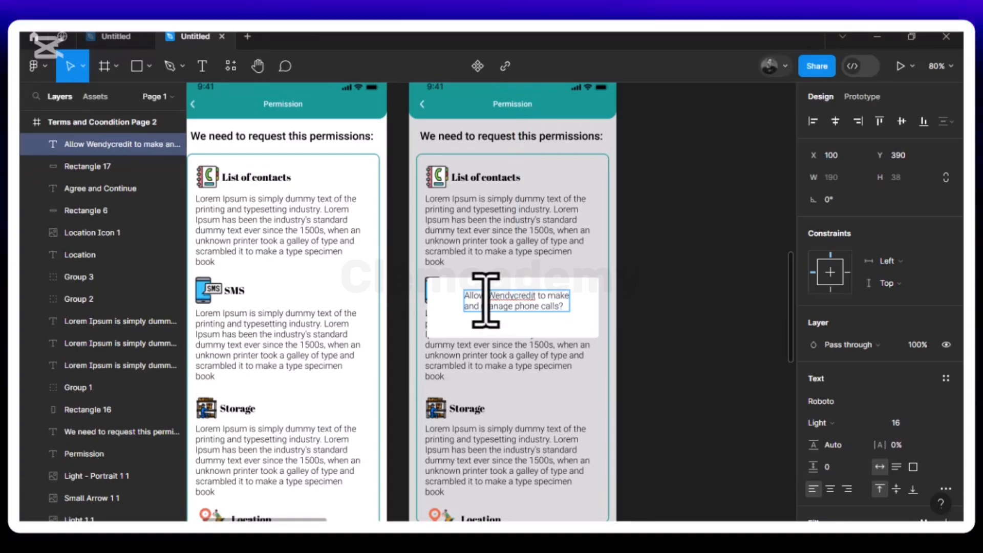
drag(486, 300, 525, 301)
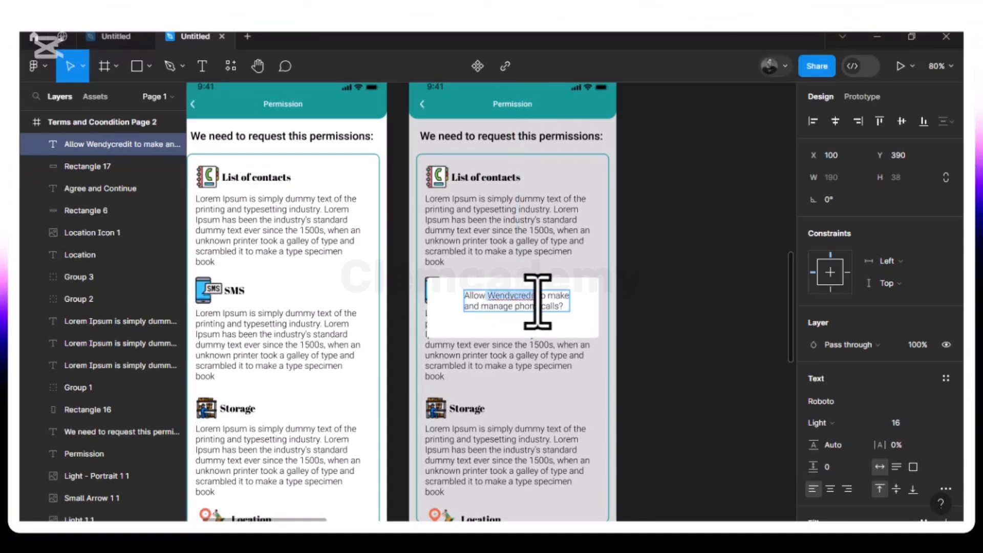
click(876, 425)
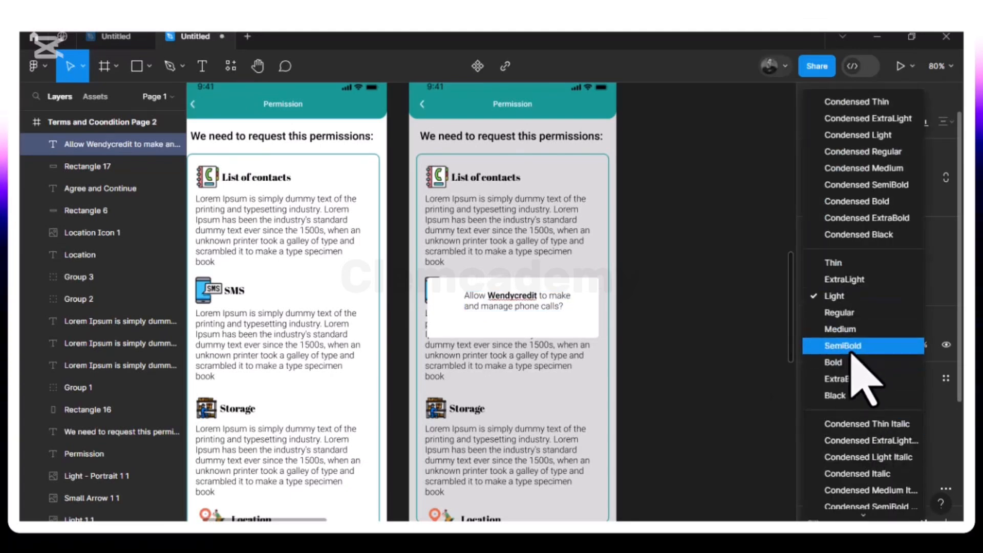
click(852, 350)
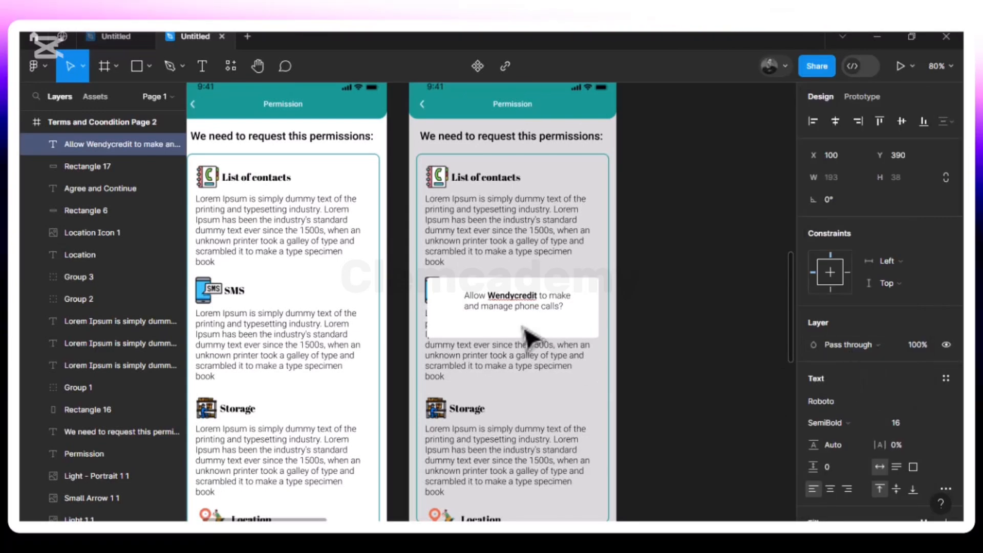
key(Return)
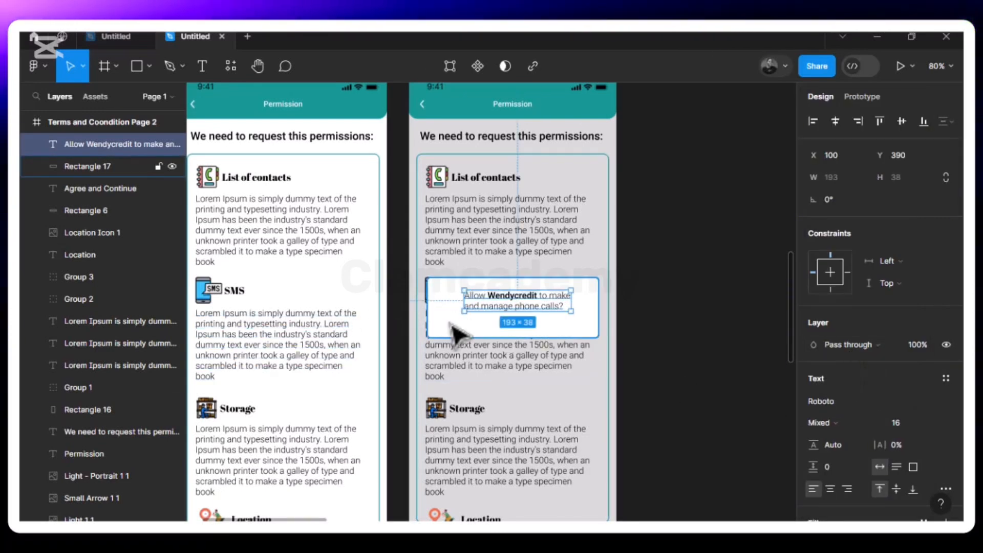
Browse the Icon Assets and Images-illustrattors folders in the image placement dialog for a phone icon
click(149, 70)
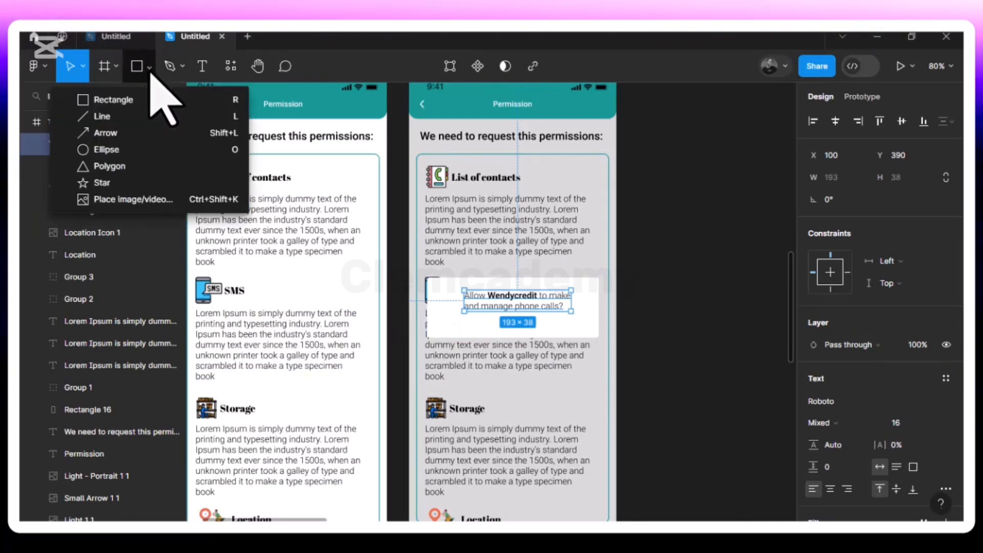
click(129, 200)
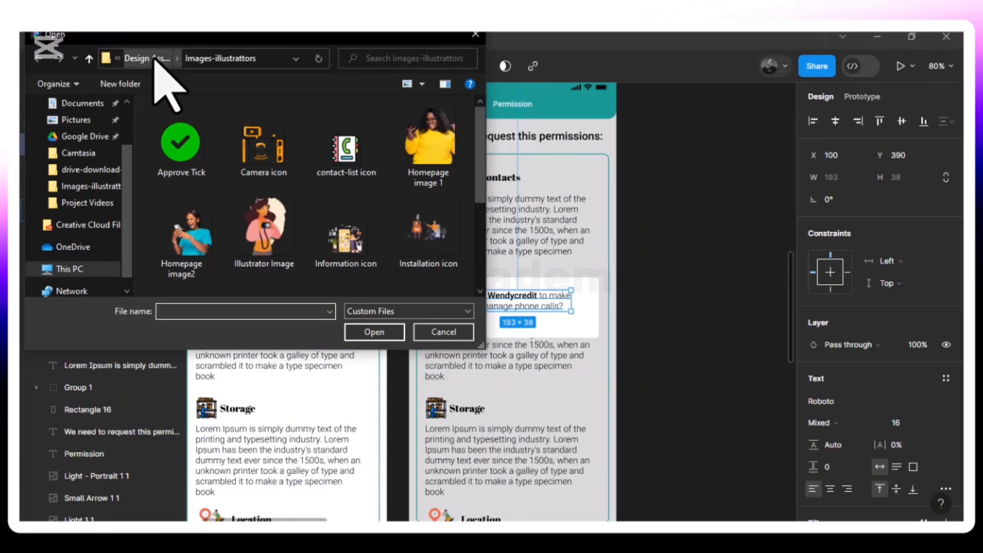
click(154, 58)
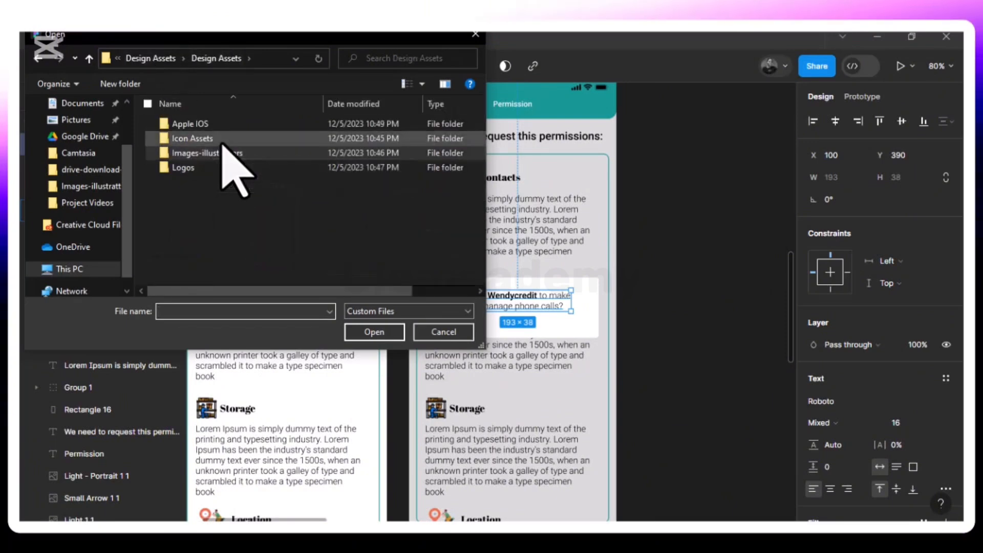
double_click(219, 139)
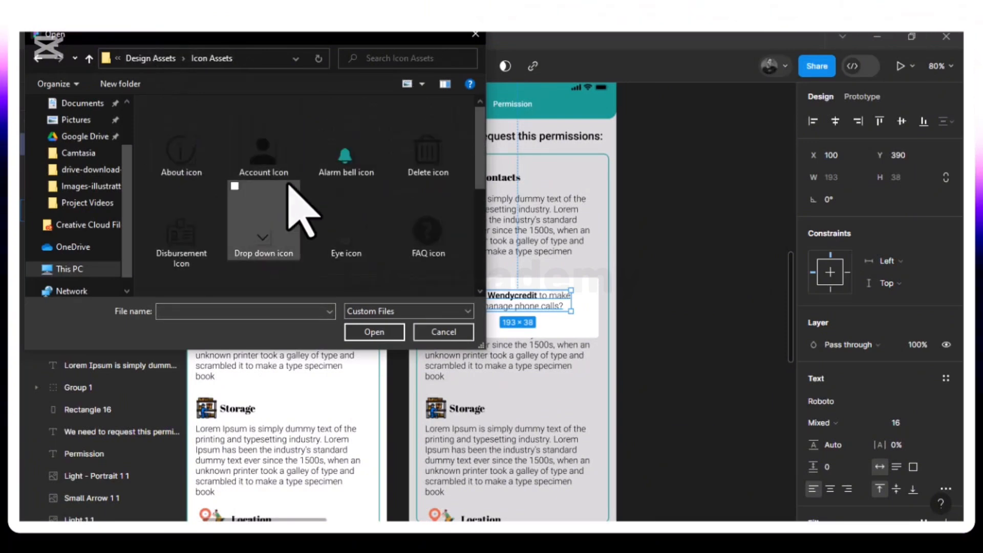
scroll(298, 210, down, 3)
scroll(299, 210, up, 1)
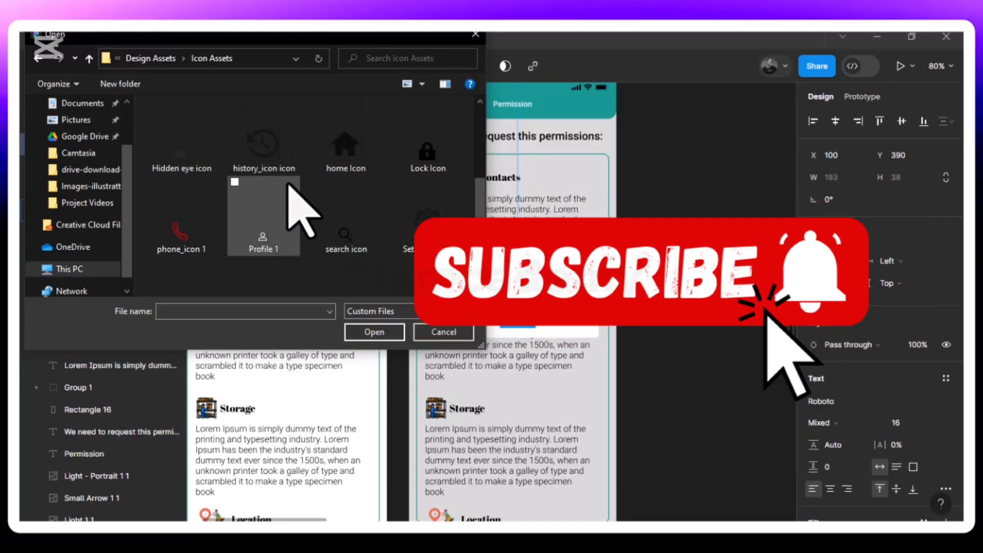
scroll(289, 187, up, 3)
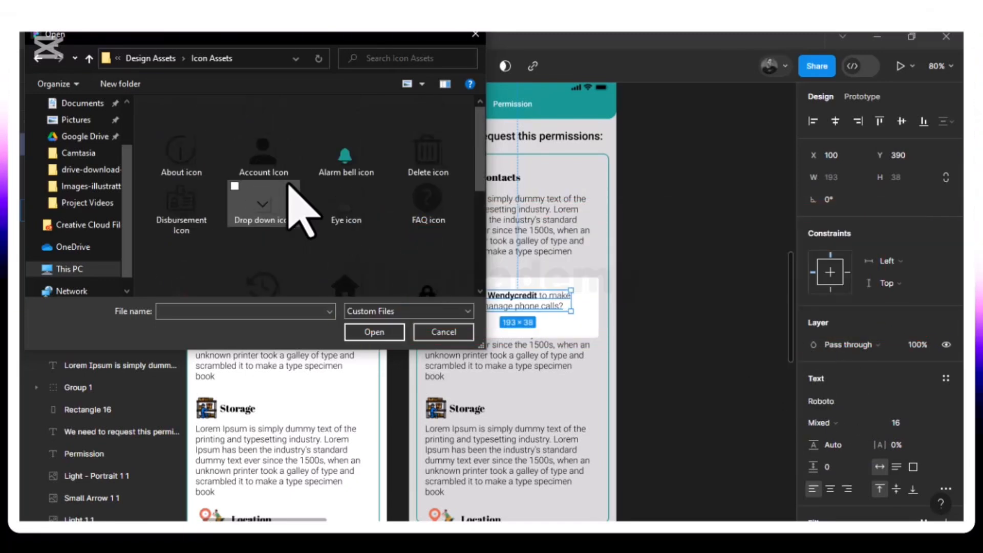
scroll(289, 184, down, 3)
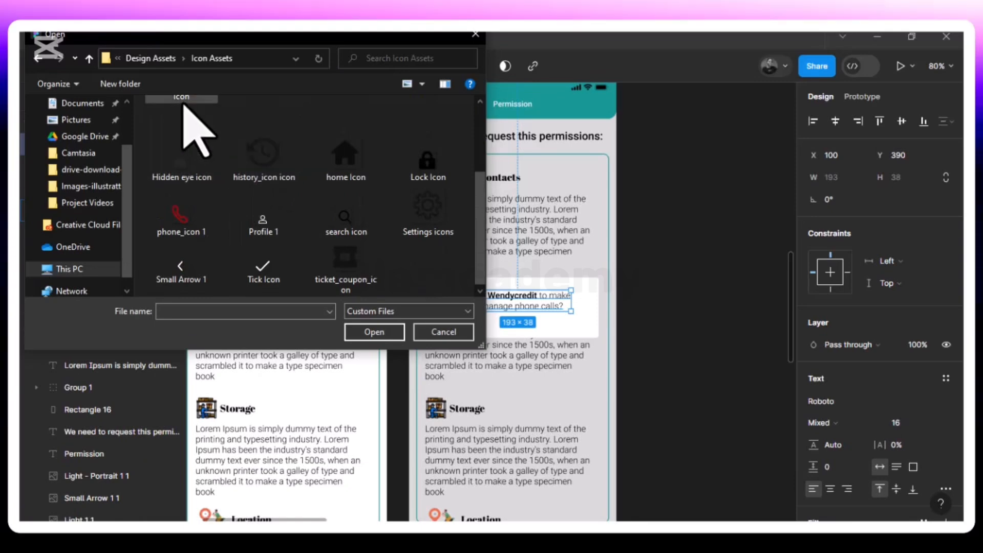
click(152, 60)
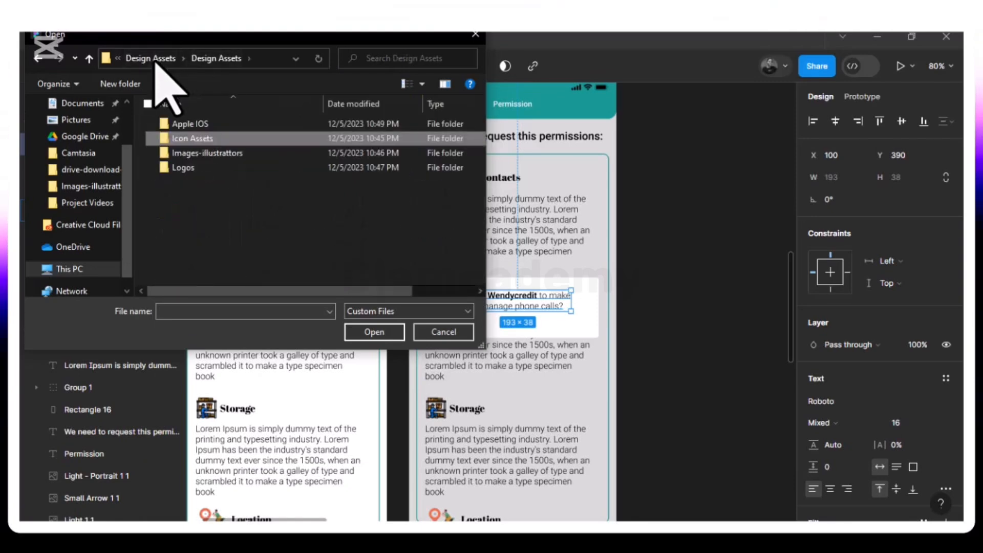
double_click(220, 152)
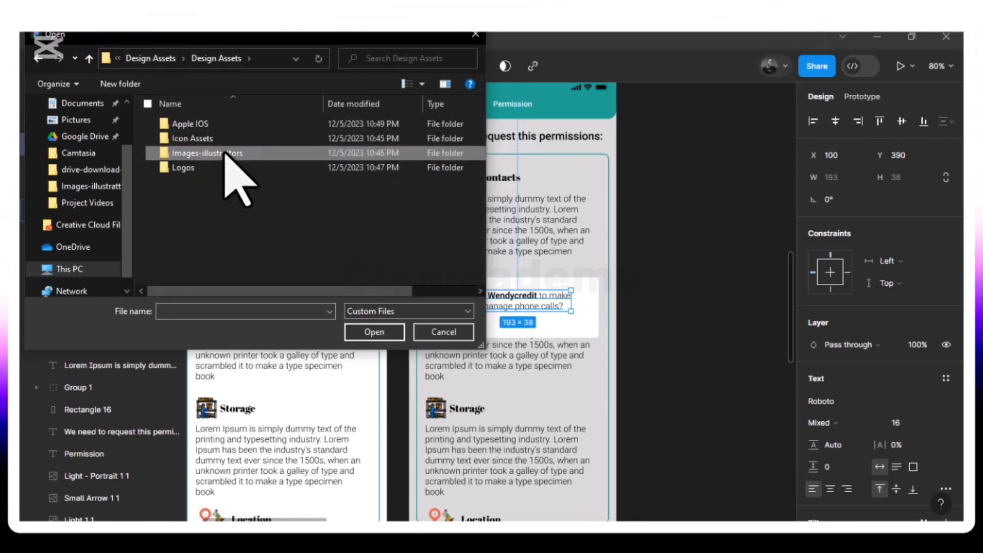
scroll(287, 266, down, 3)
scroll(272, 240, up, 3)
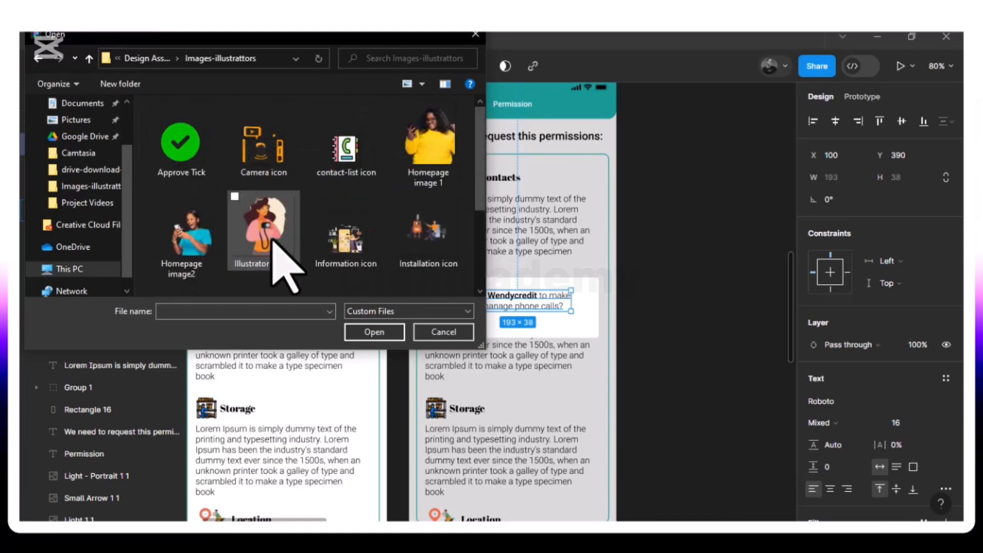
click(140, 60)
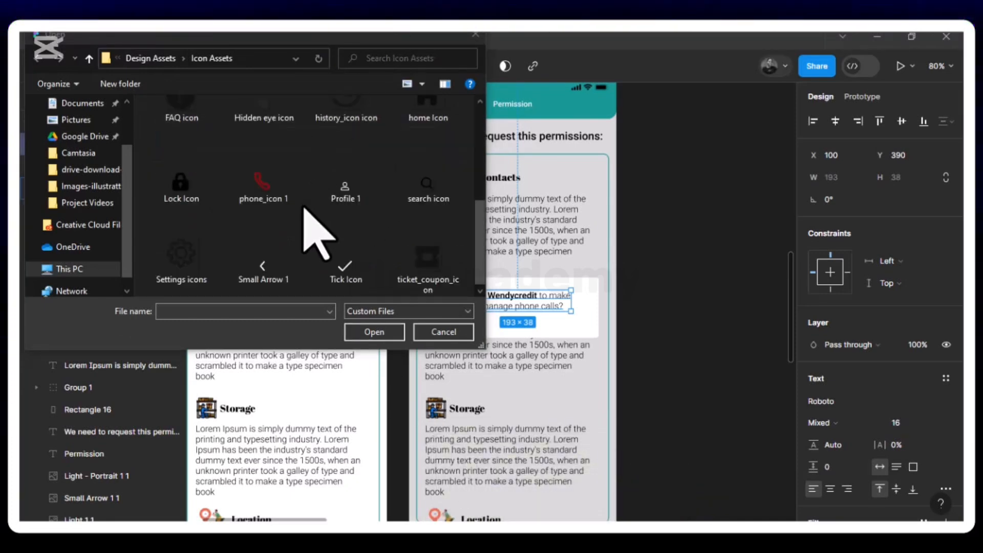
scroll(303, 208, up, 5)
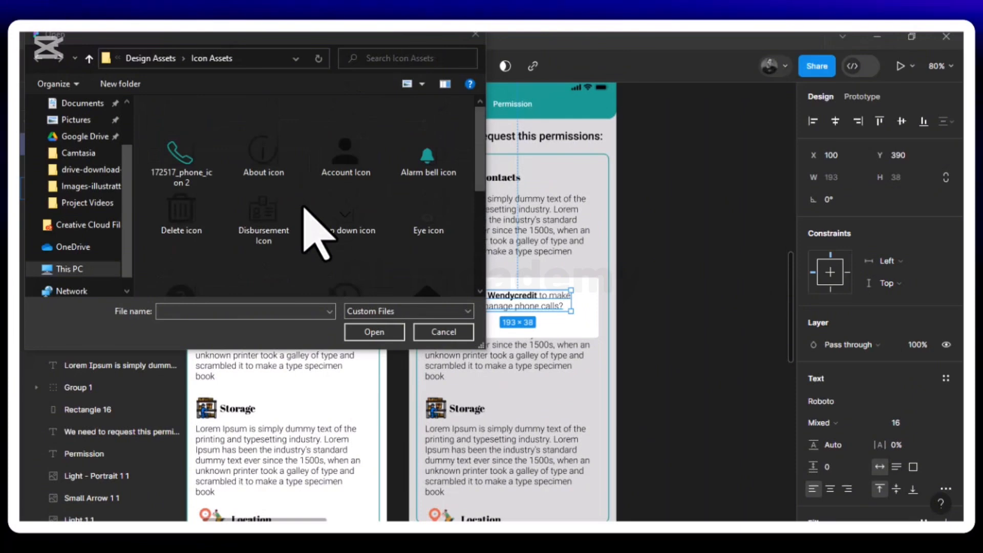
Try to place the 172517_phone_icon 2 image beside the greyed page
click(169, 149)
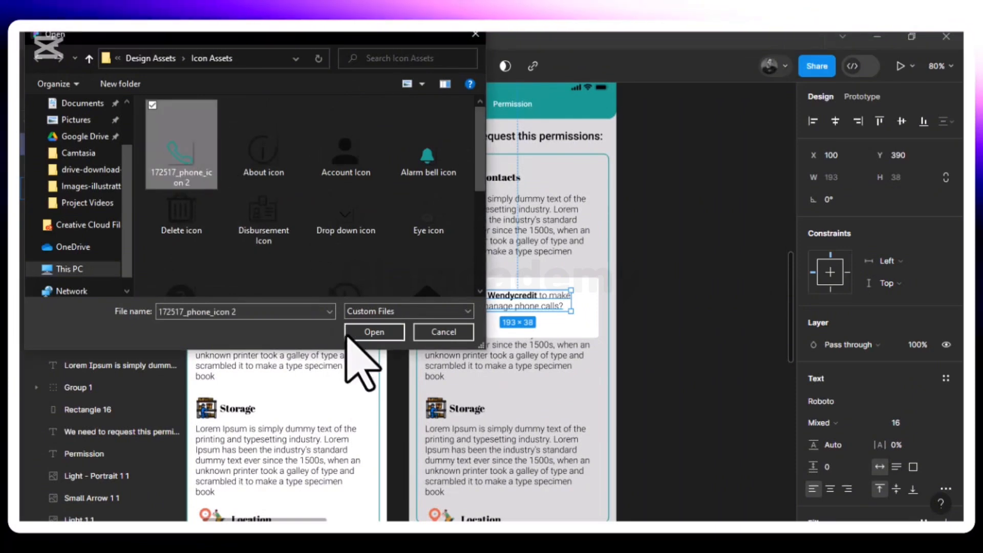
click(372, 332)
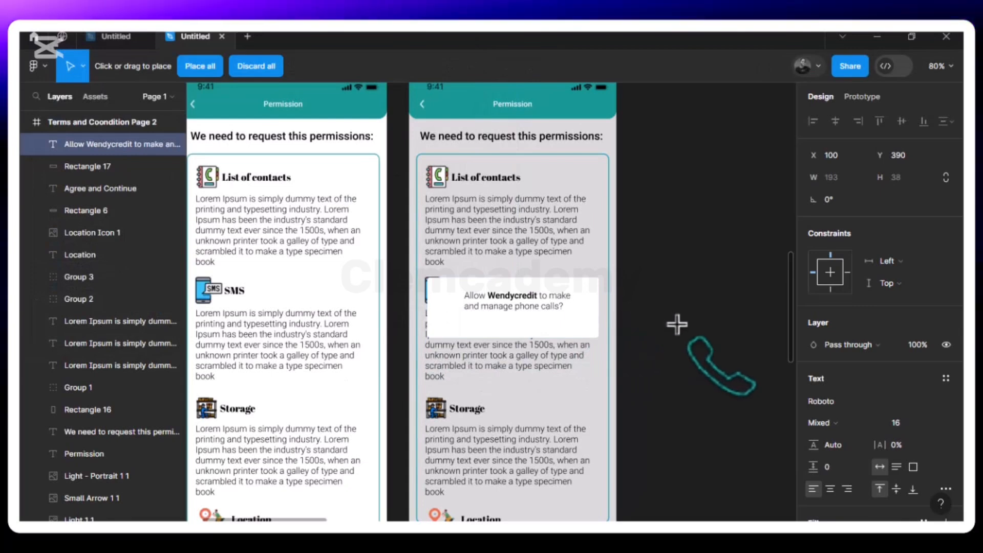
click(642, 478)
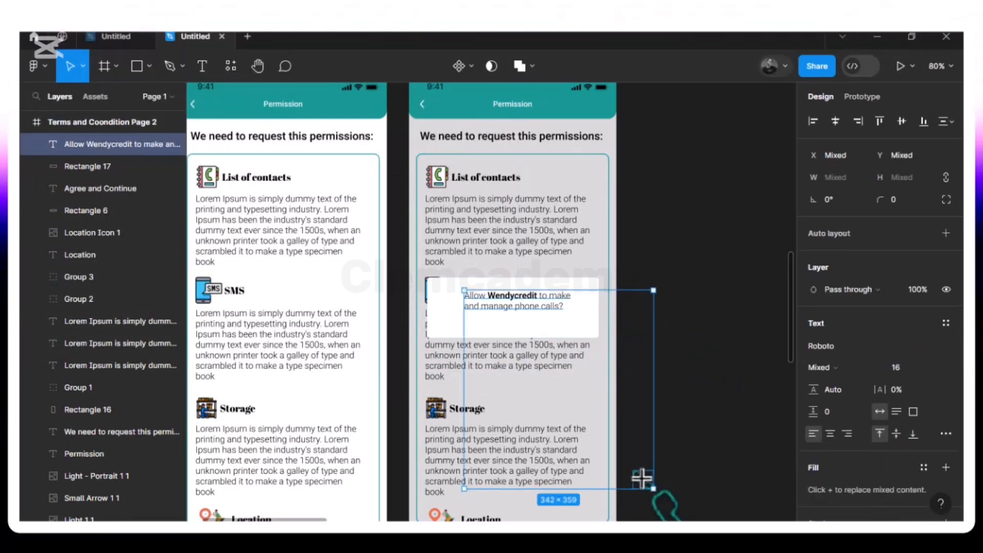
key(ctrl+z)
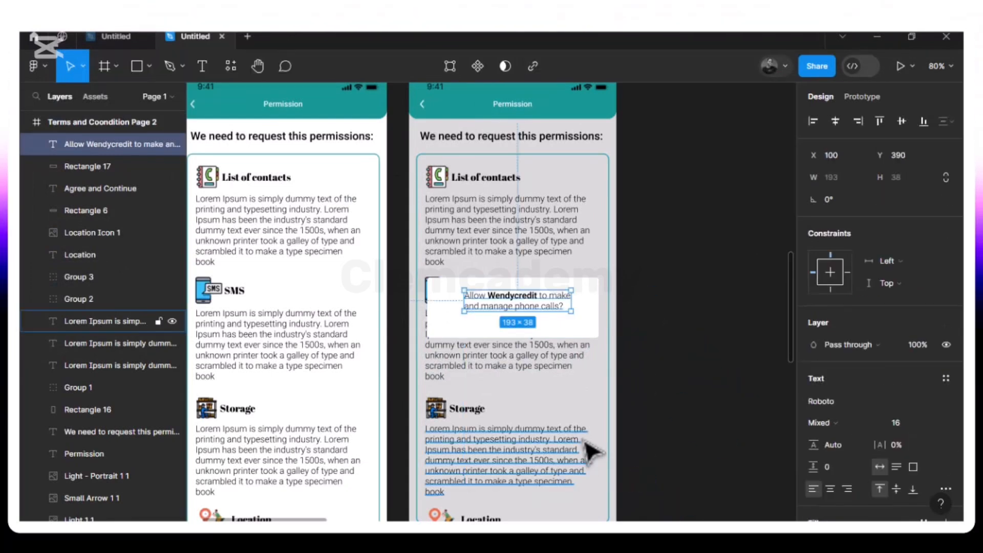
click(669, 401)
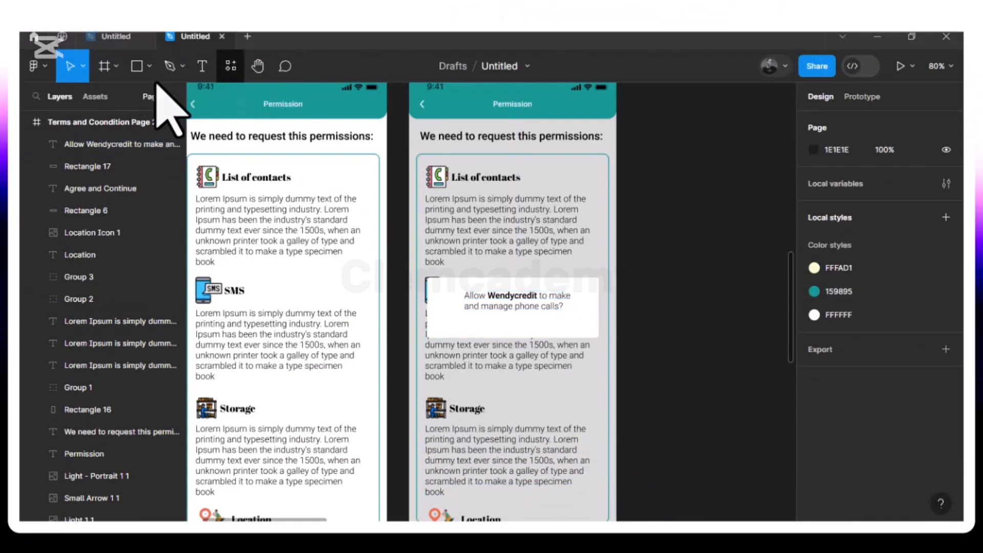
click(149, 67)
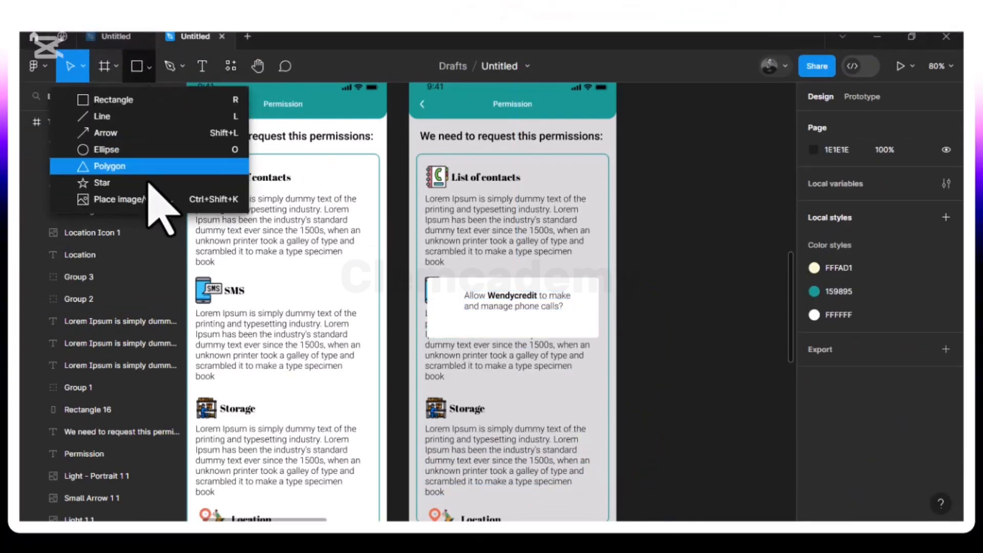
click(147, 200)
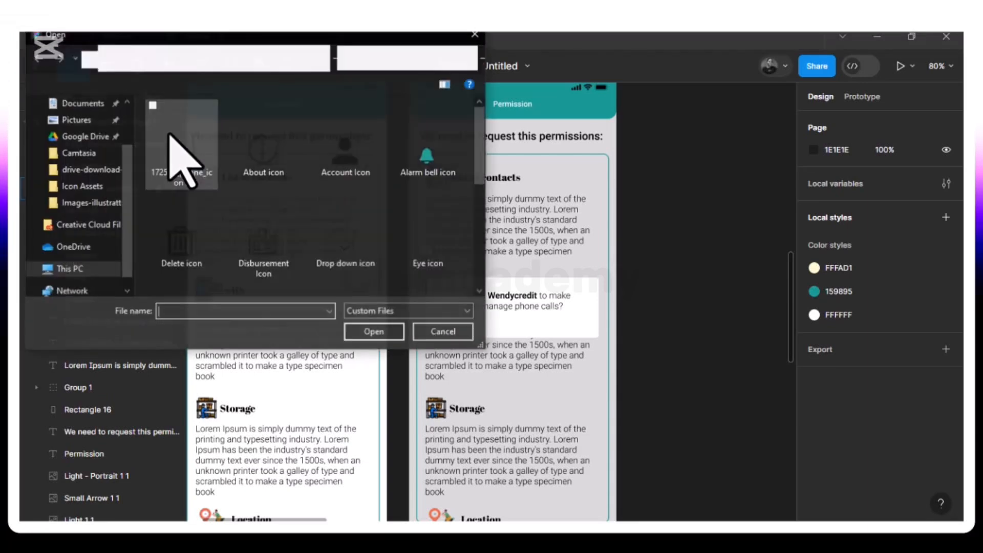
click(175, 164)
click(374, 332)
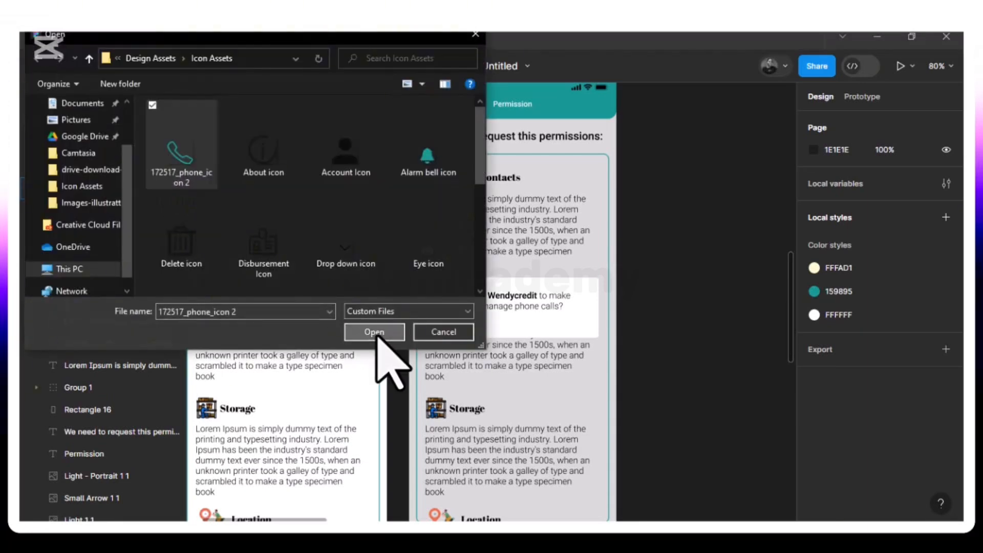
click(433, 290)
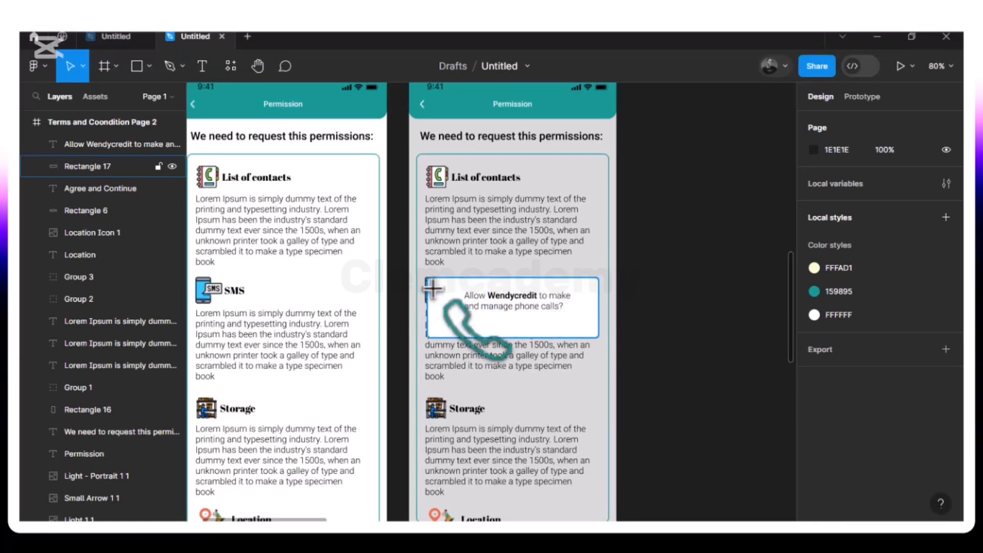
key(Escape)
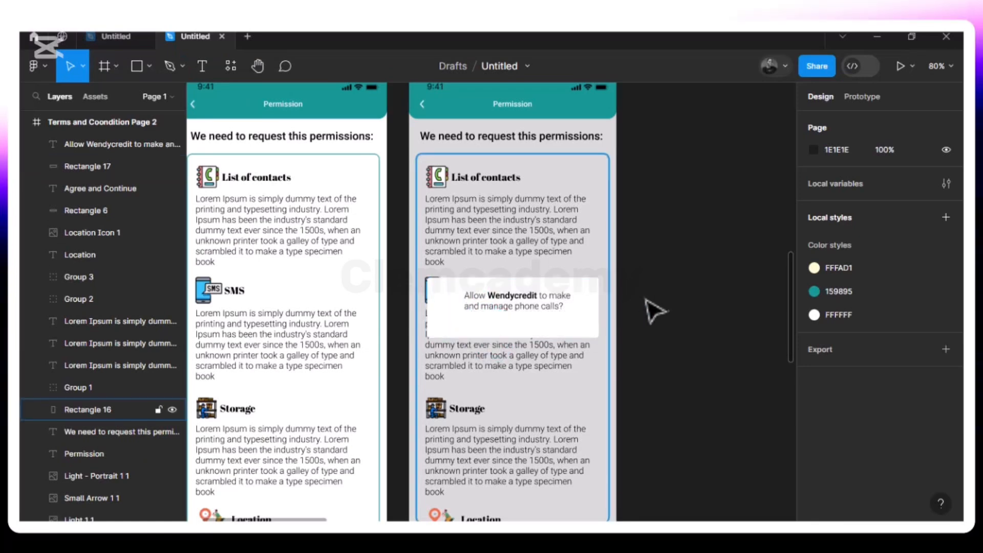
Place the 172517_phone_icon 2 image before the message inside the white popup, about 37 × 33 at X 56, Y 391
click(149, 67)
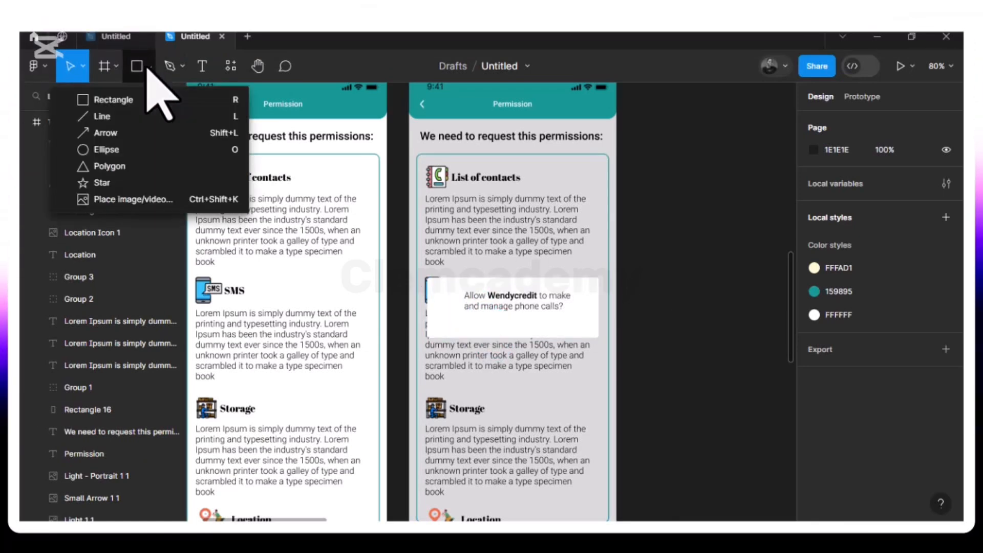
click(152, 197)
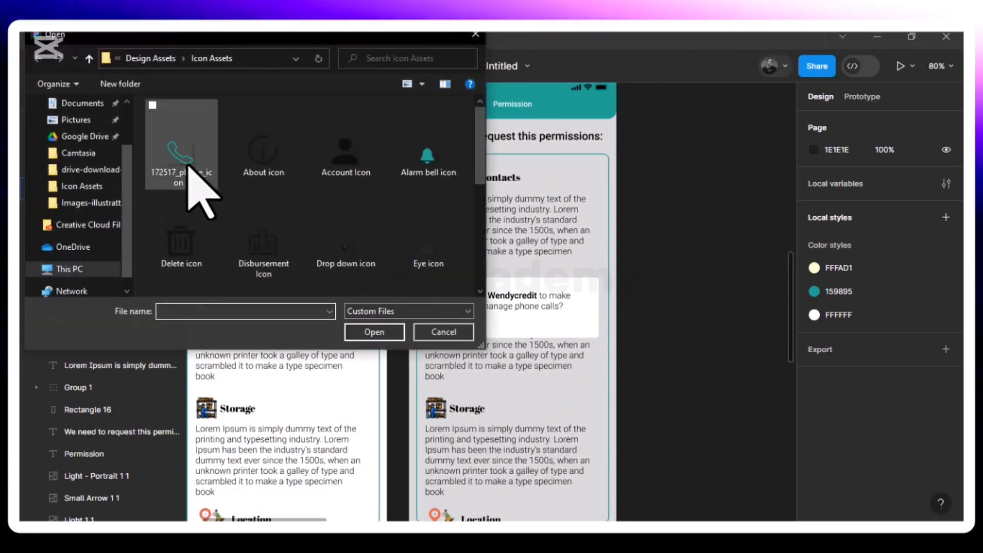
click(188, 165)
click(372, 332)
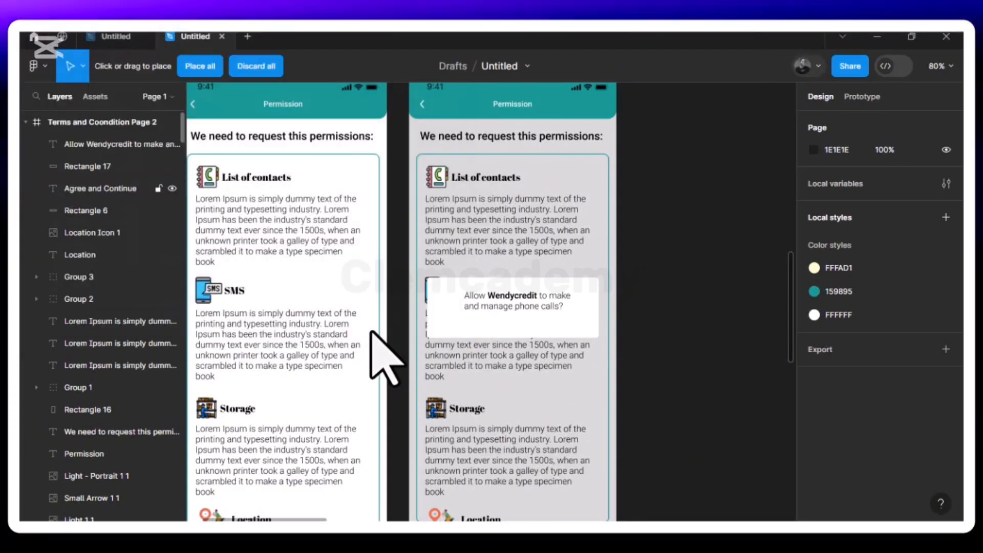
drag(626, 374, 452, 301)
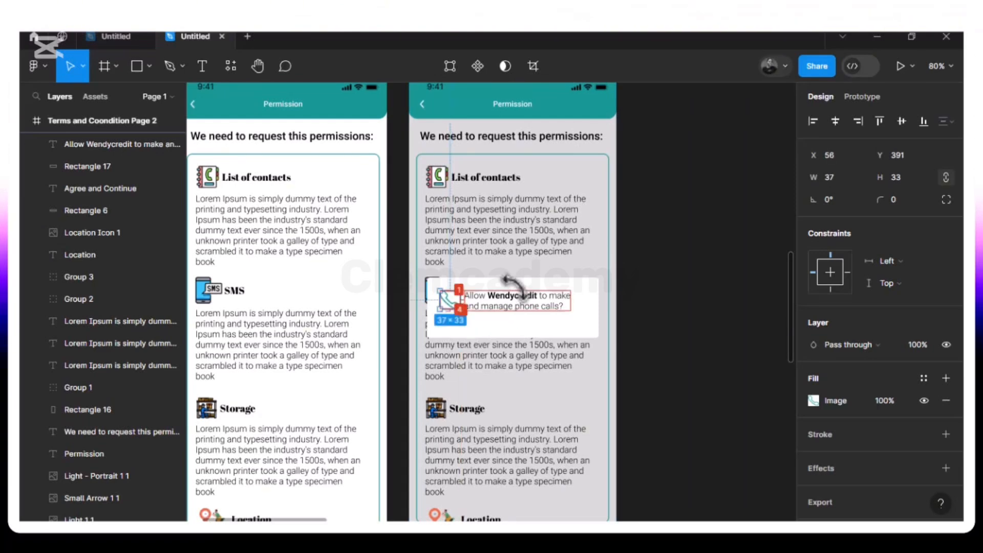
Move the popup message to X 97, 4 px from the phone icon, and align the two on their vertical centres
click(515, 309)
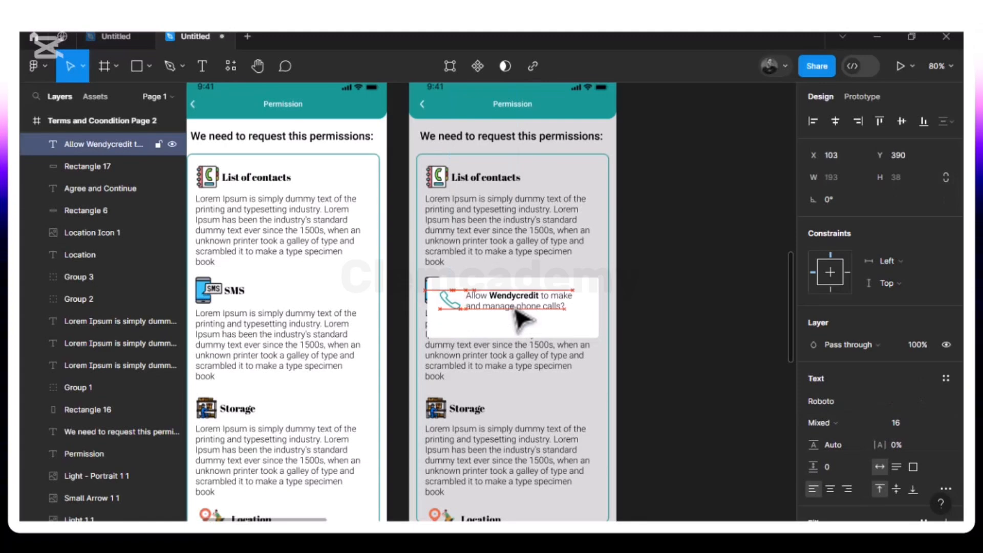
key(alt)
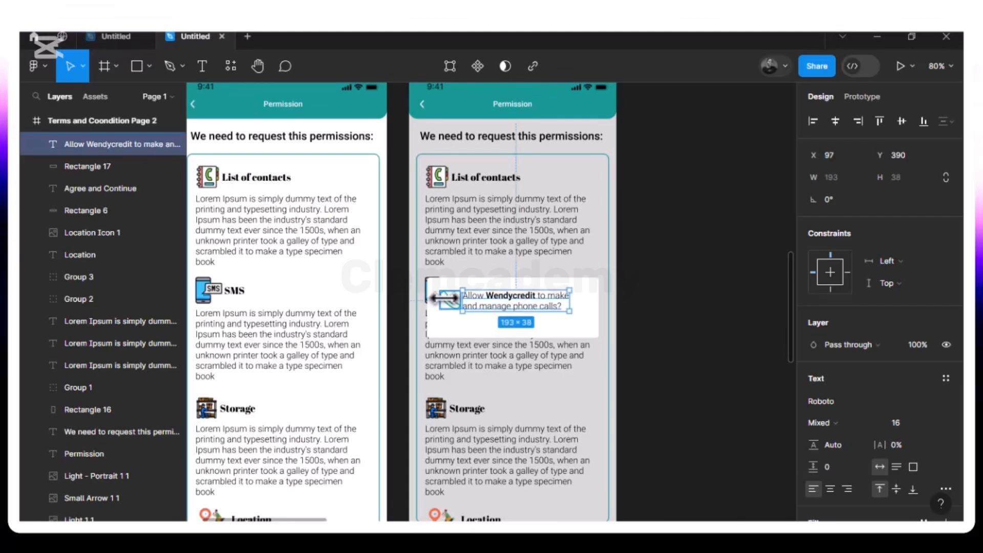
shift+click(448, 301)
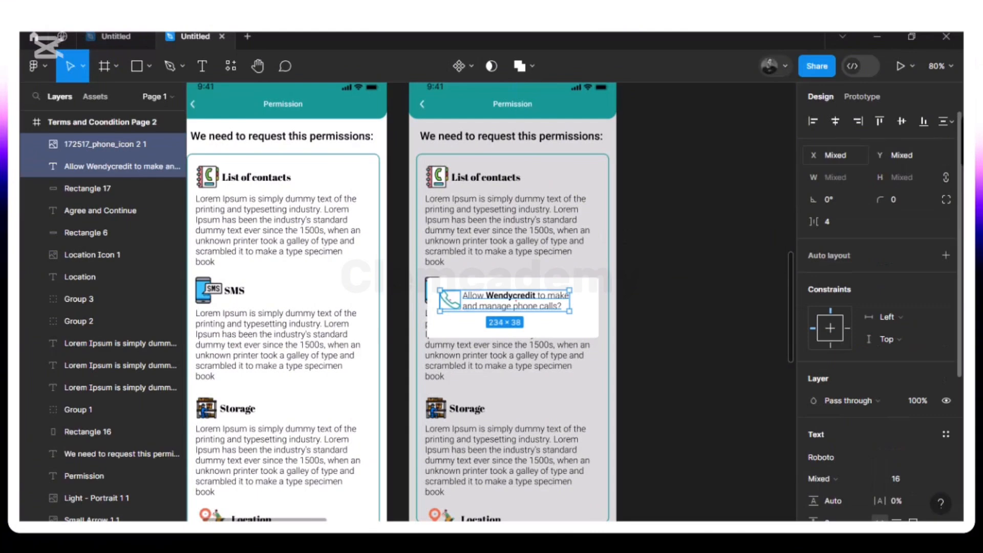
click(903, 121)
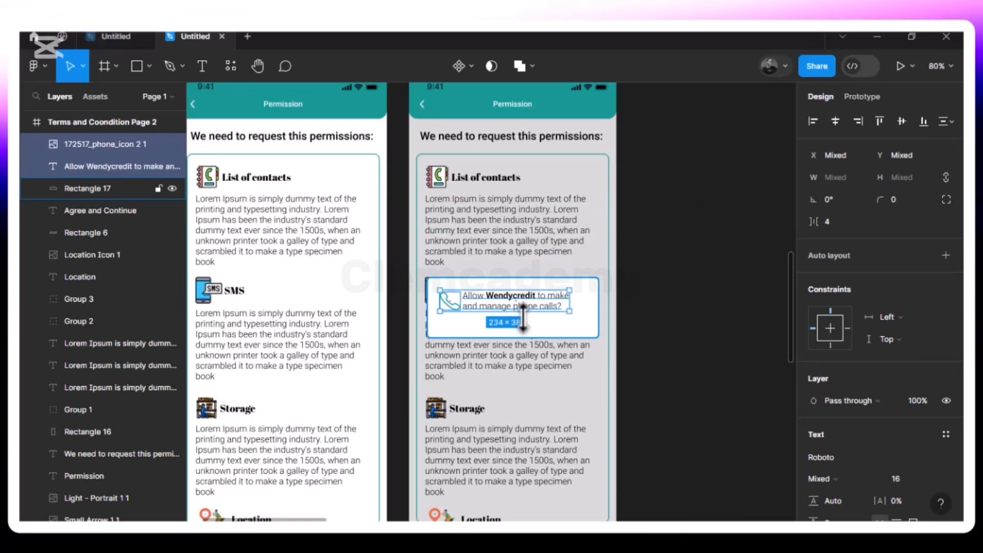
Nudge the phone icon and message together upward to 18 px below the white popup's upper edge
key(Up)
key(Up)
key(Up)
key(Up)
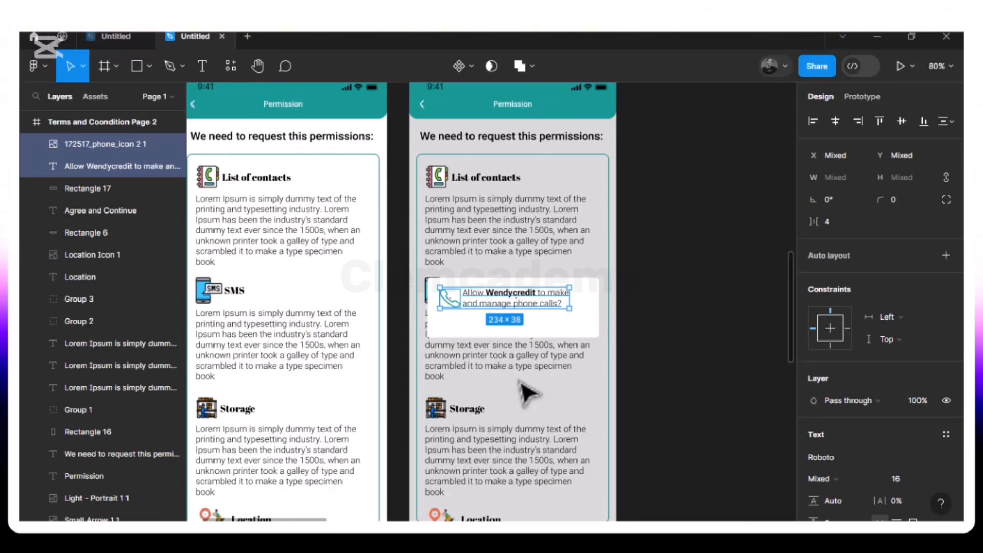
key(alt)
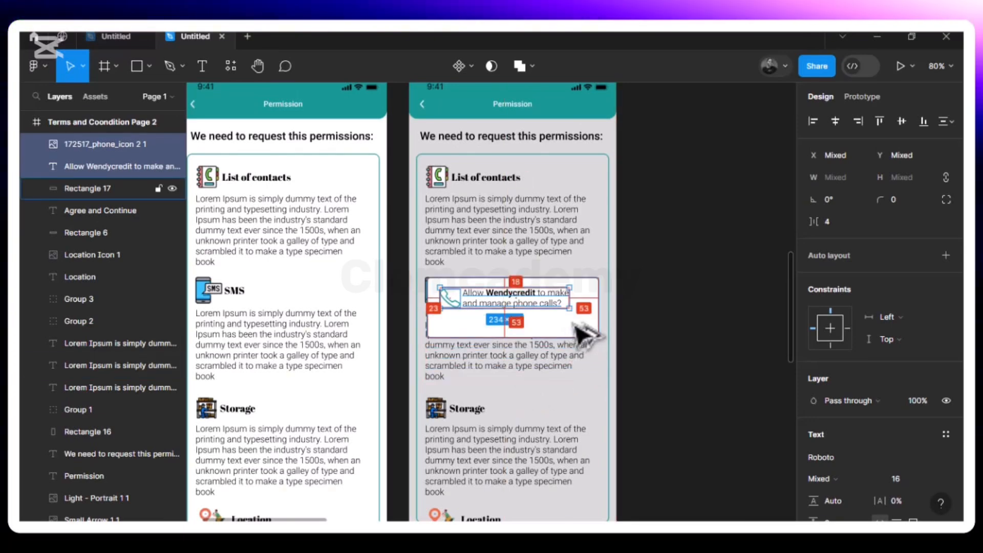
Centre the phone icon and message horizontally in the white popup, leaving 38 px on each side
key(Right)
key(Right)
key(Right)
key(Right)
key(Right)
key(Right)
key(alt)
key(Right)
key(Right)
key(Right)
key(alt)
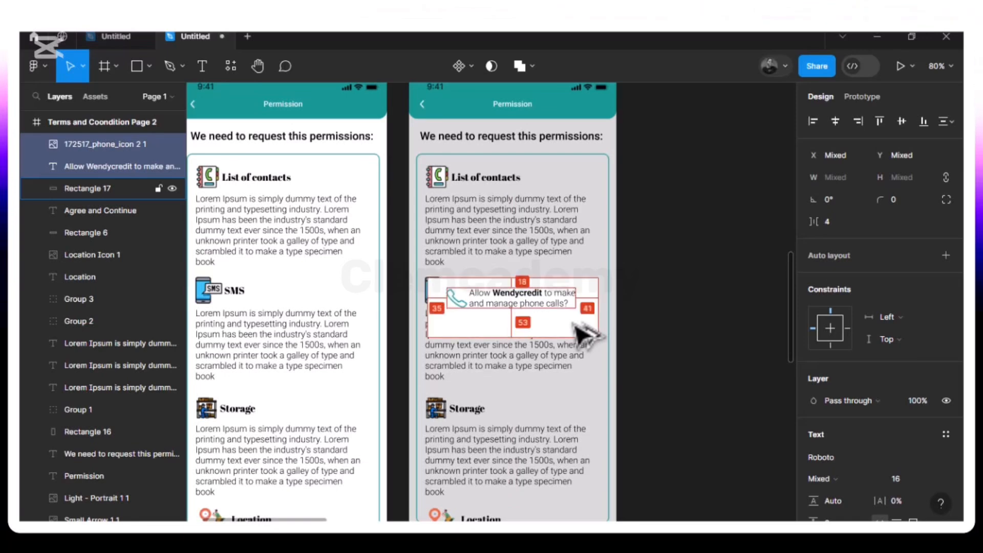
key(Right)
key(Right)
key(alt)
key(Right)
key(alt)
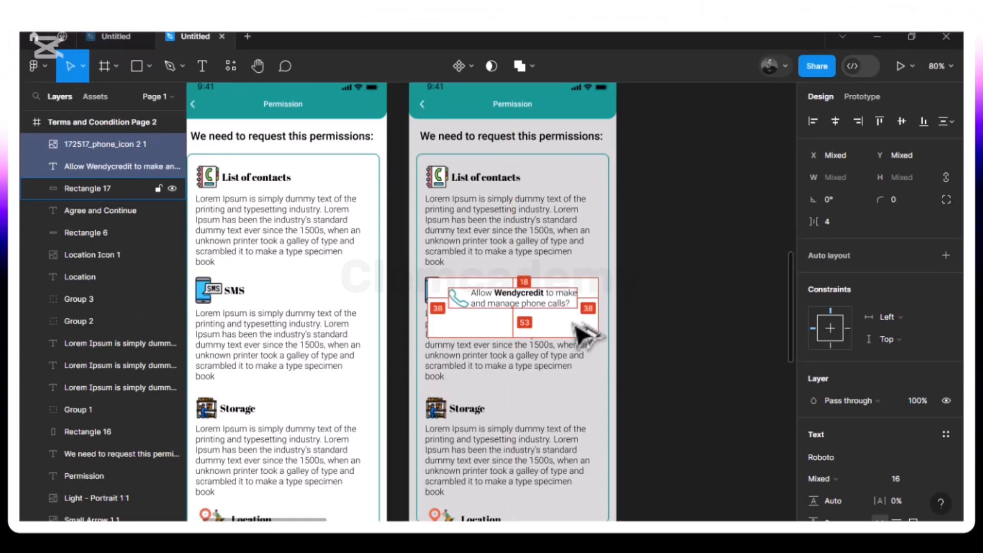
key(alt)
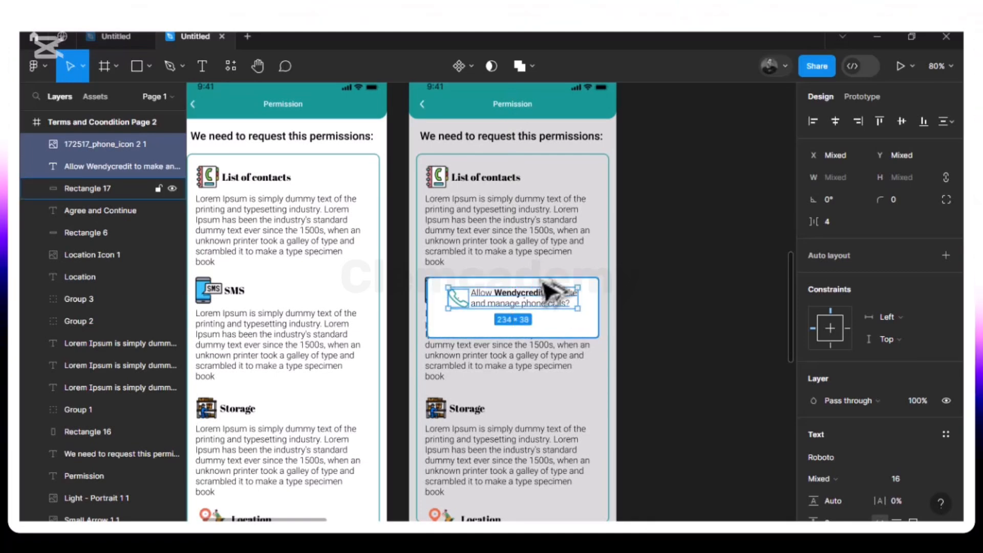
Nudge the phone icon and message slightly higher together inside the white popup
key(Up)
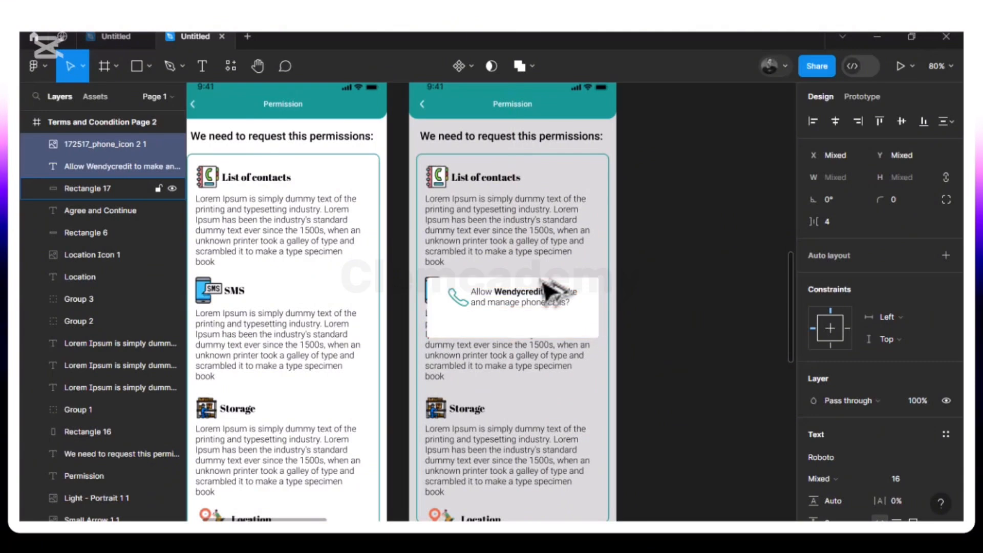
click(464, 334)
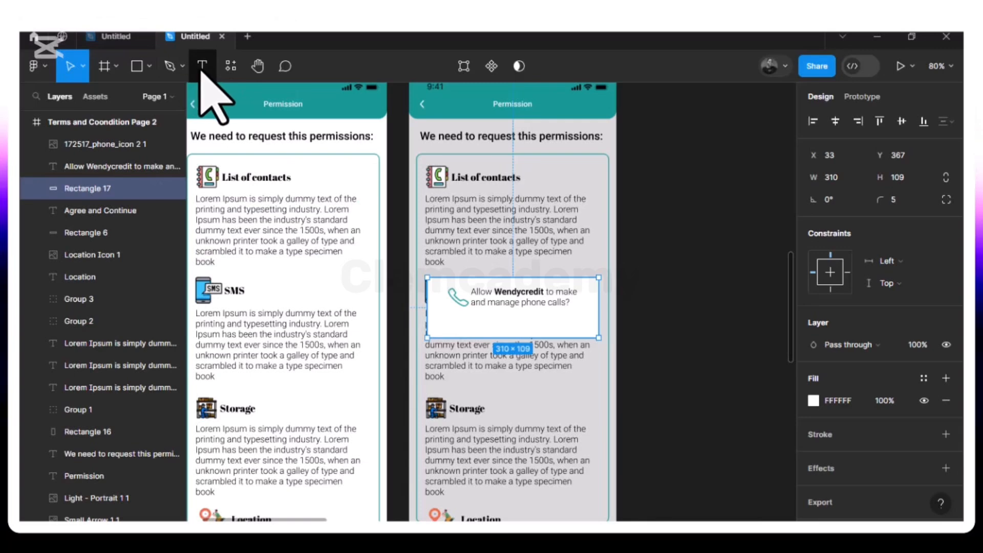
click(441, 324)
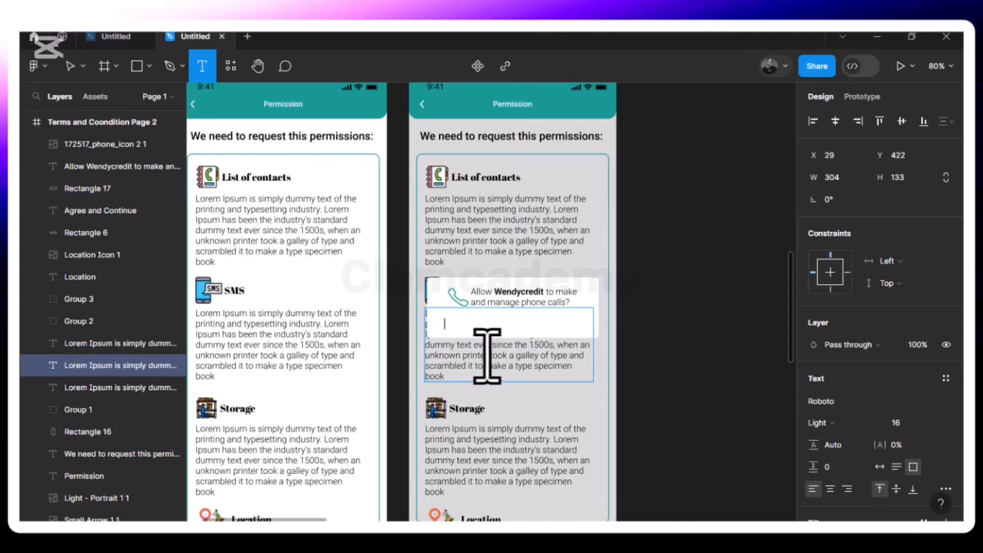
text(i)
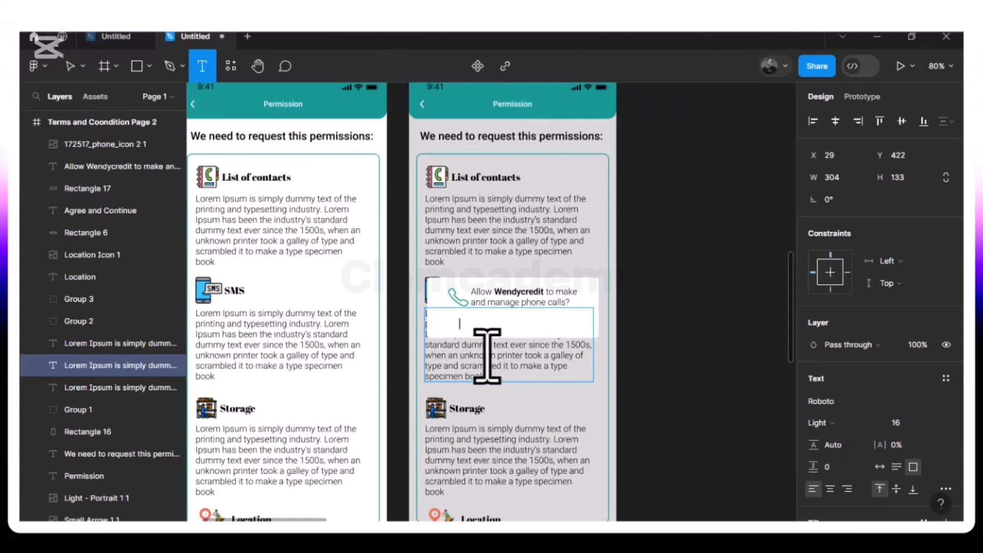
click(445, 297)
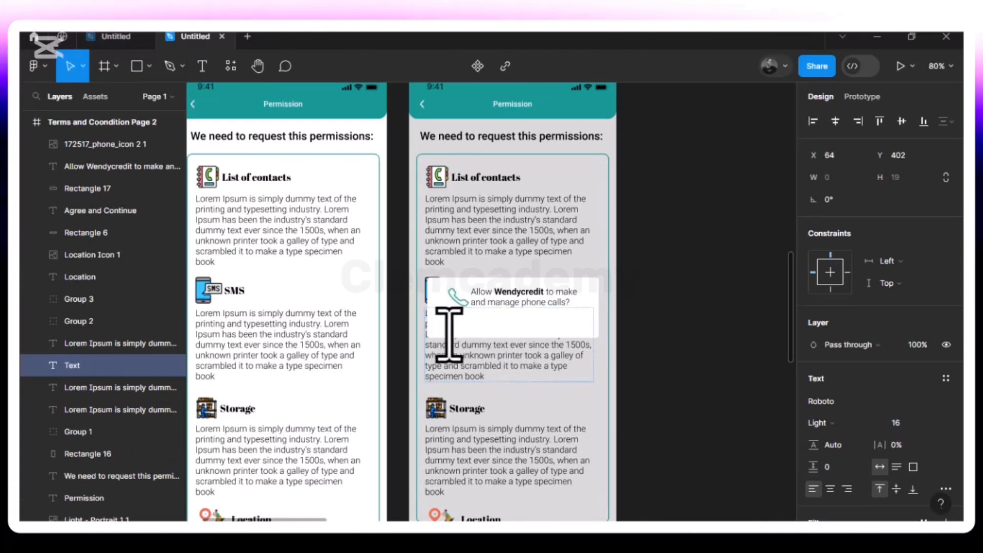
click(449, 334)
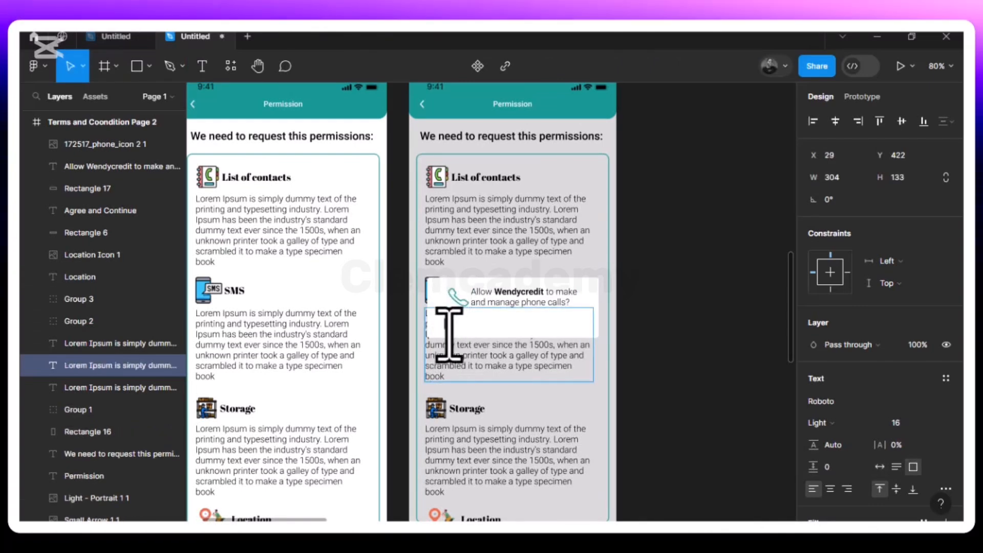
click(449, 334)
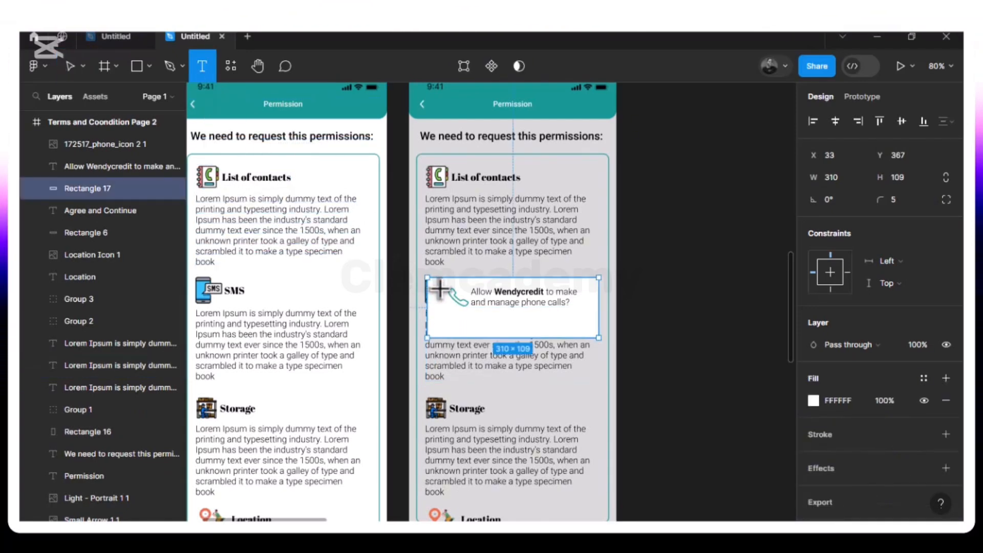
click(71, 66)
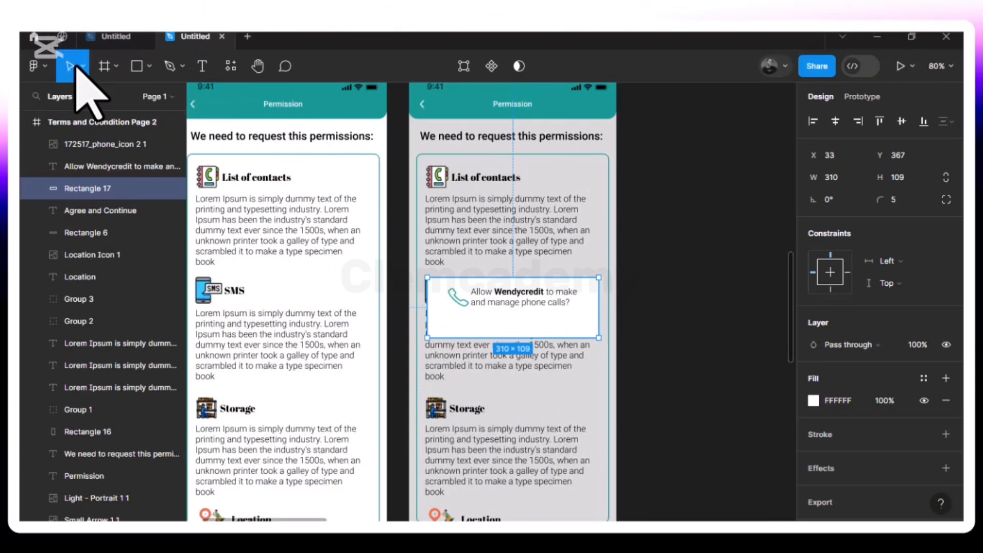
Lock the SMS paragraph behind the white popup, and add the text "1 of 4" inside the popup below the phone icon at X 43, Y 446
click(468, 371)
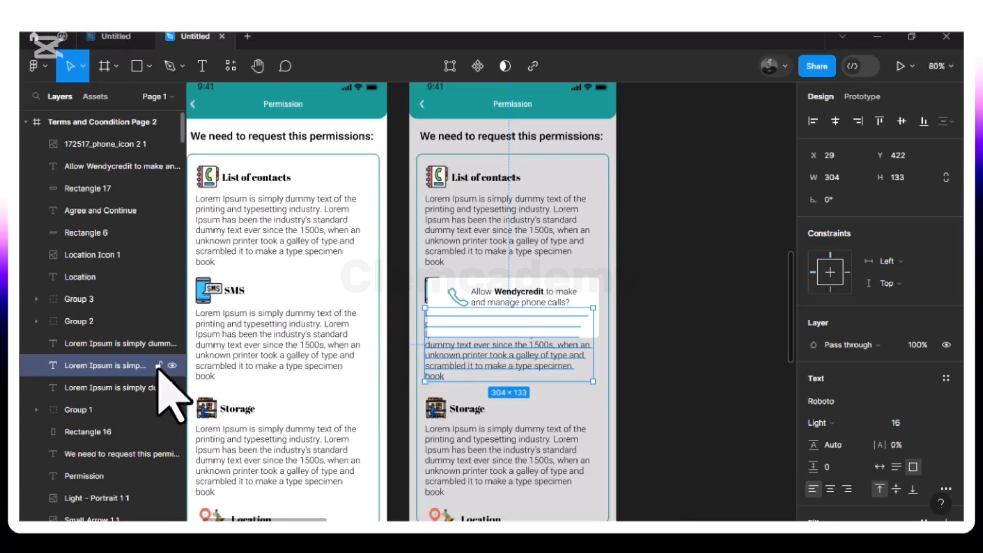
click(588, 306)
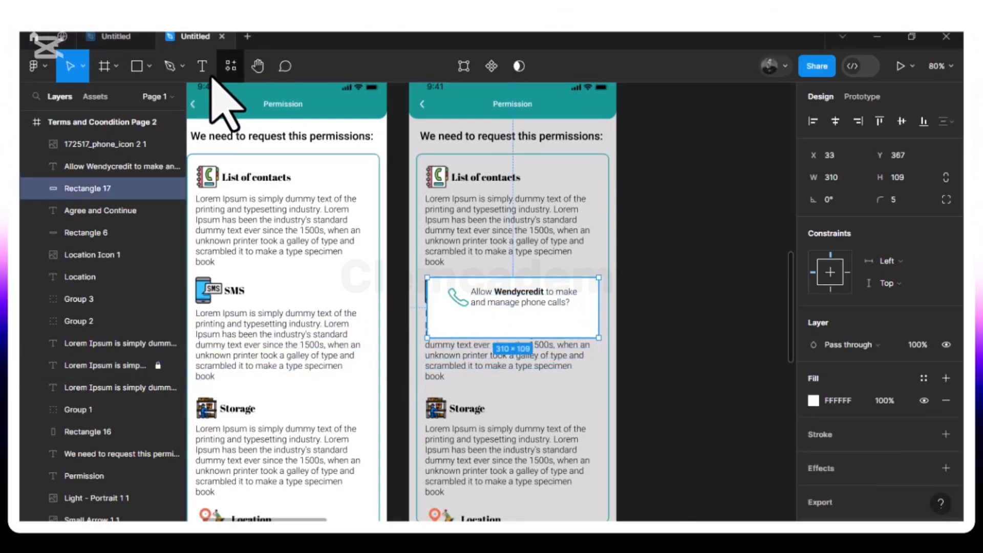
click(201, 69)
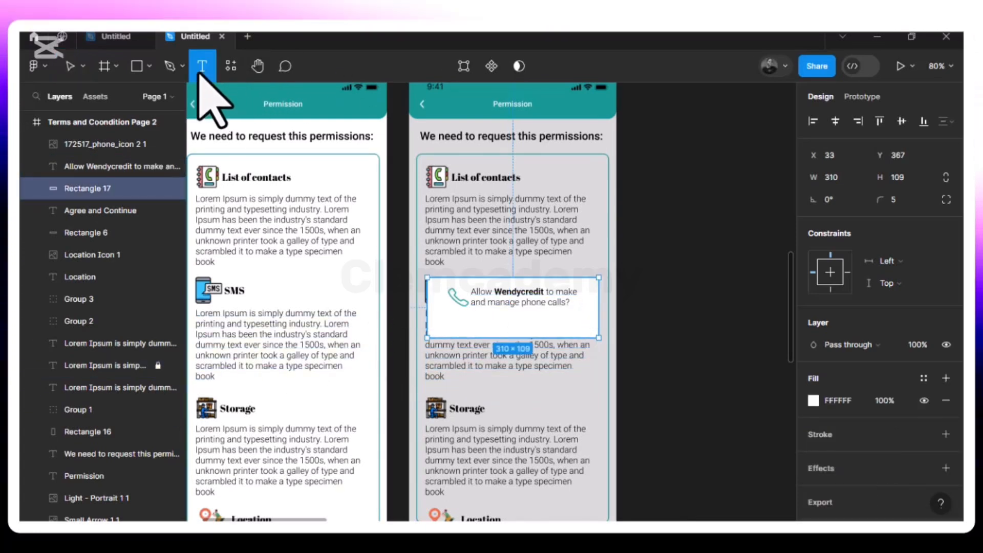
click(432, 322)
text(1)
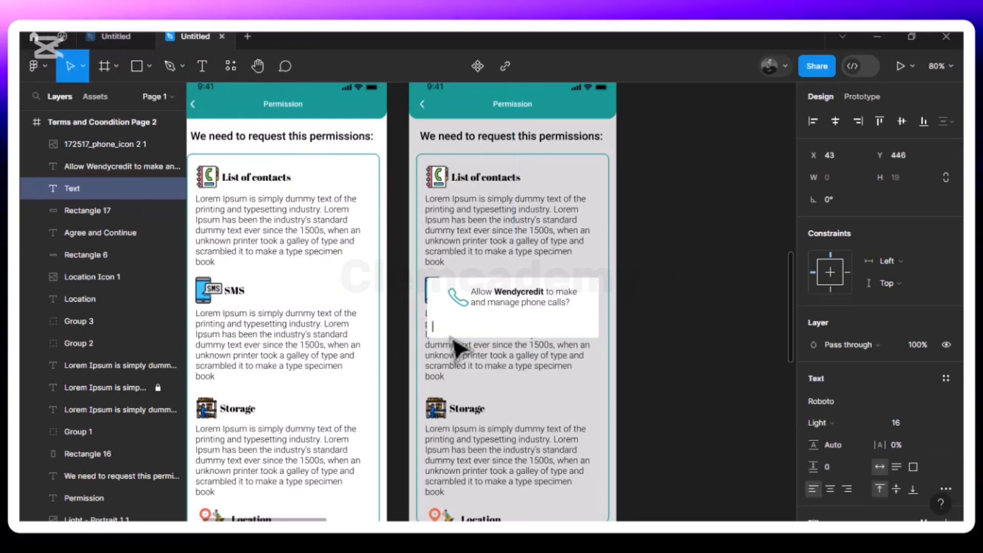
text( of 4)
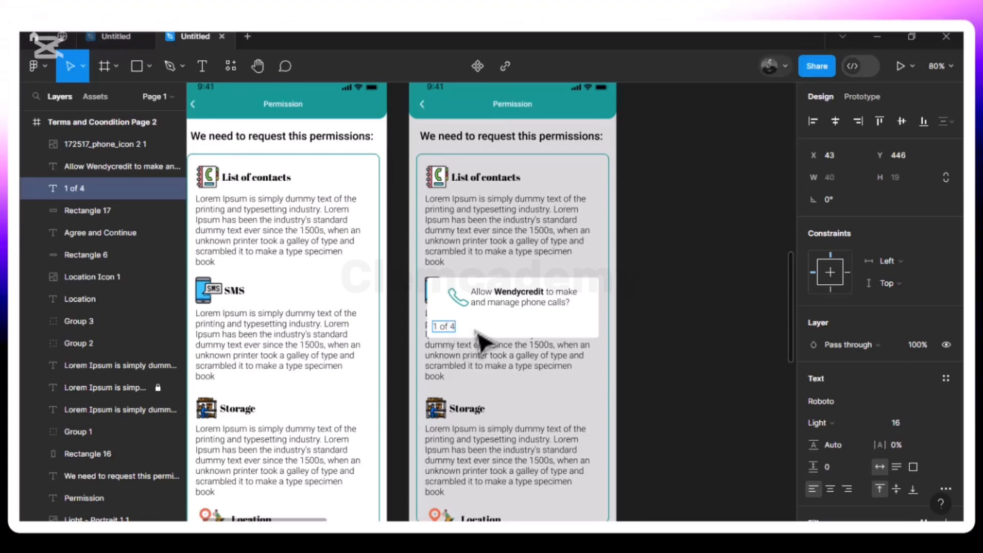
Move the "1 of 4" text to X 71, in line with the phone icon's left edge, and set its font size to 14
key(Escape)
drag(455, 331, 464, 334)
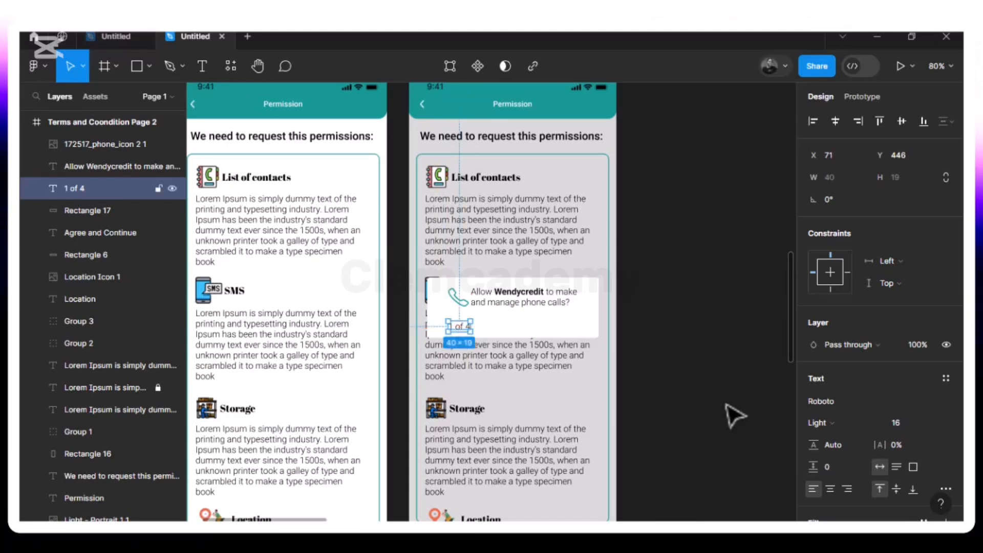
click(934, 423)
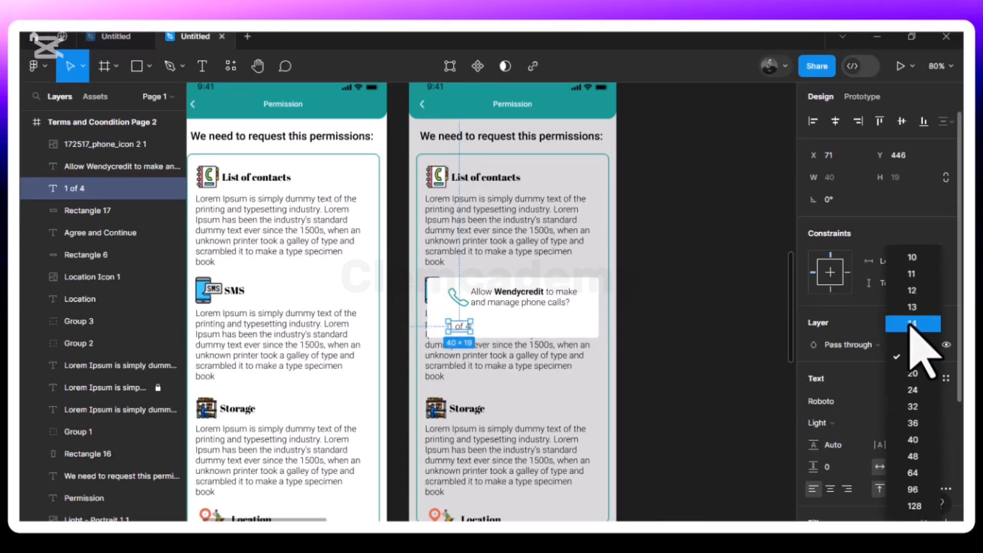
click(910, 324)
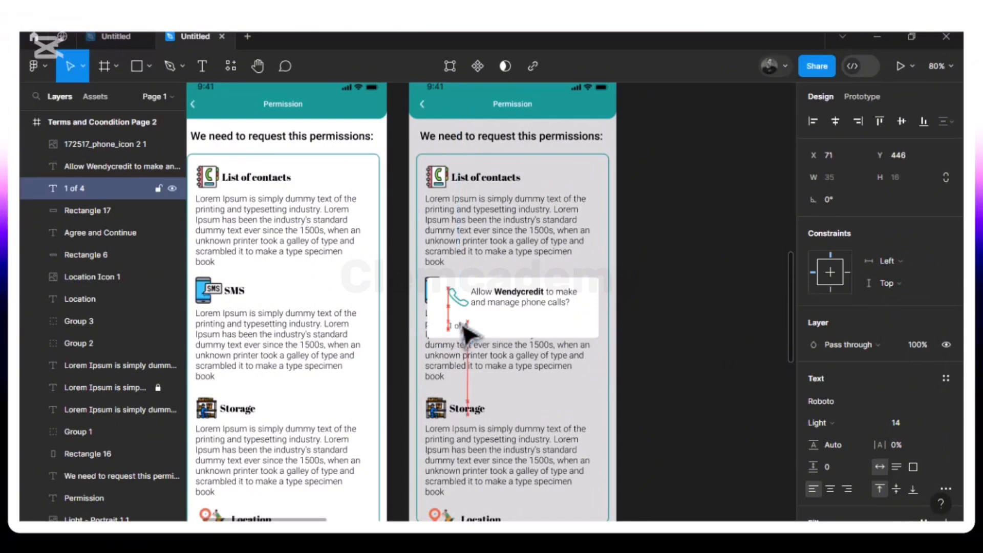
click(499, 329)
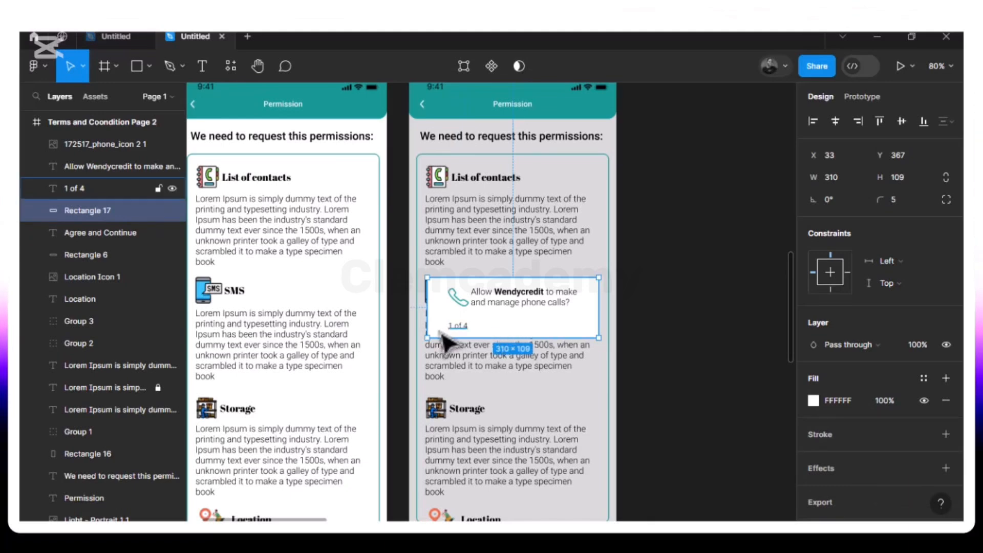
Duplicate the "1 of 4" text to X 184, Y 446 in the popup and change the copy's wording to "Deny"
click(460, 331)
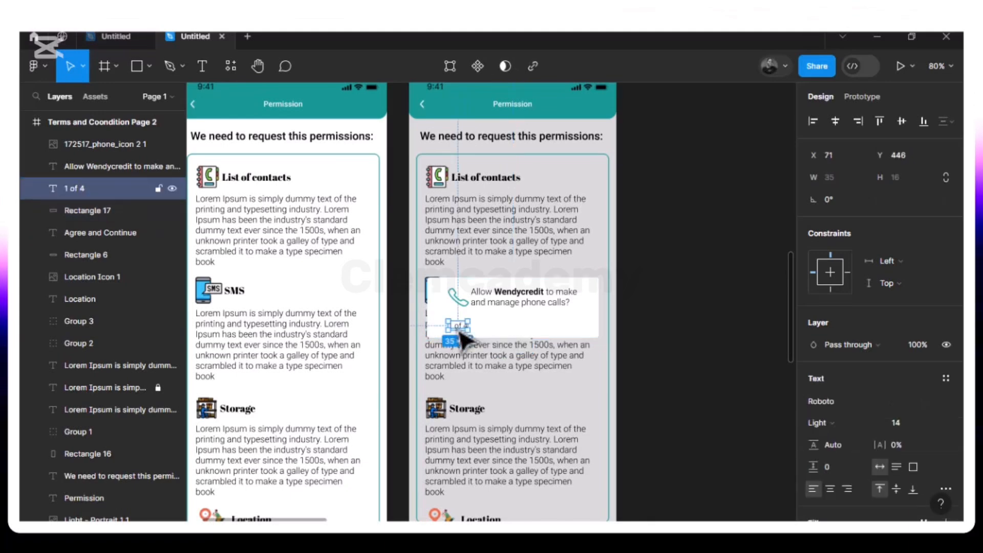
key(ctrl+d)
drag(461, 334, 532, 337)
double_click(531, 330)
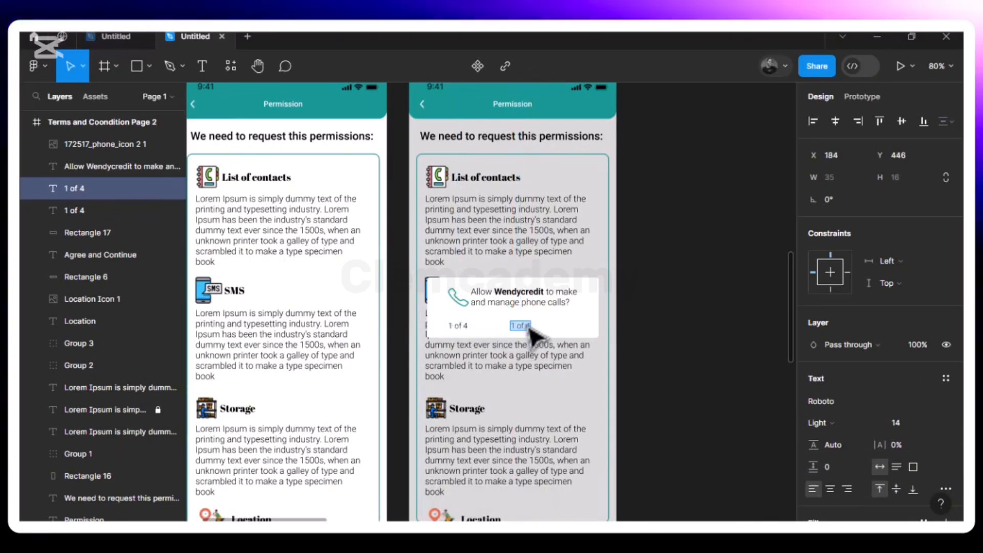
text(Deny)
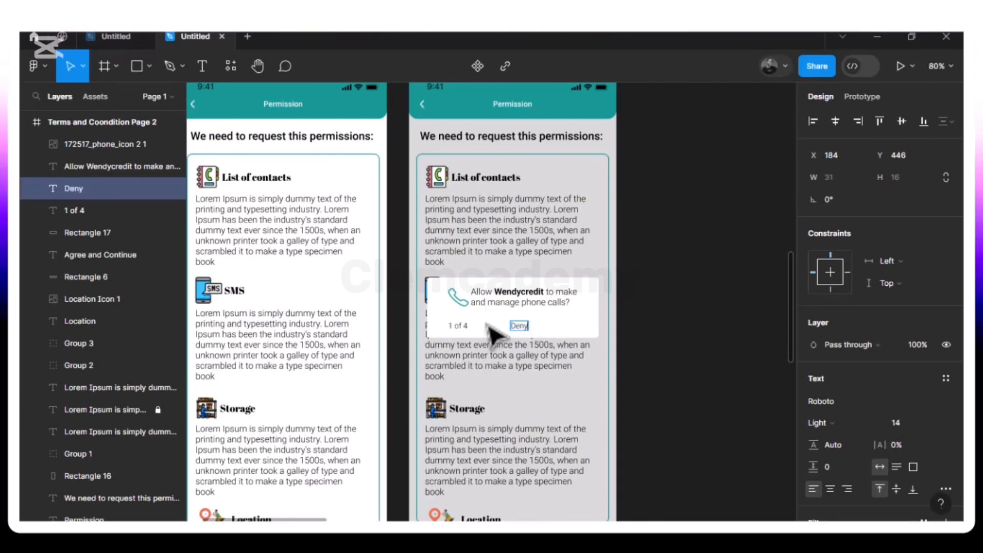
key(Escape)
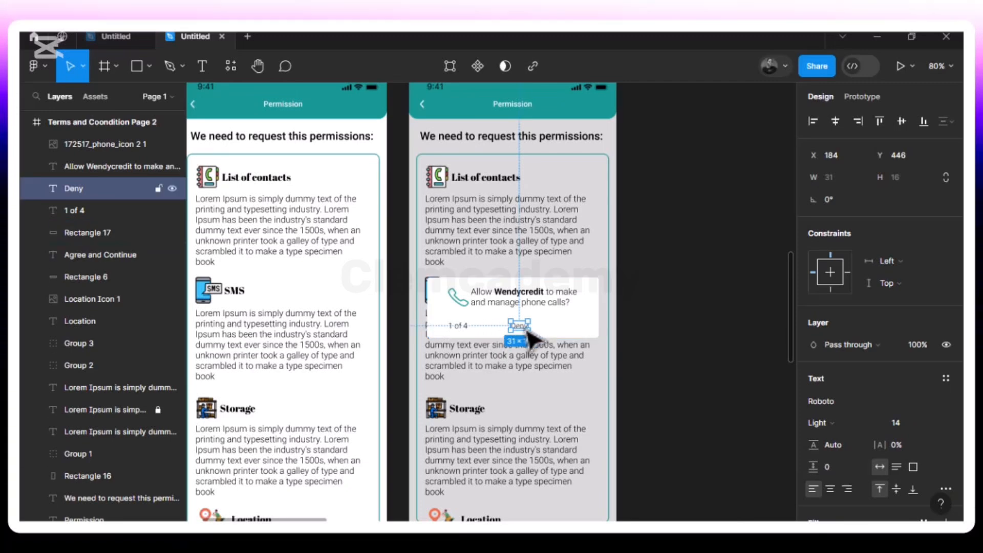
Set the "Deny" text to Regular weight and fill it with the teal document color 159895
click(875, 425)
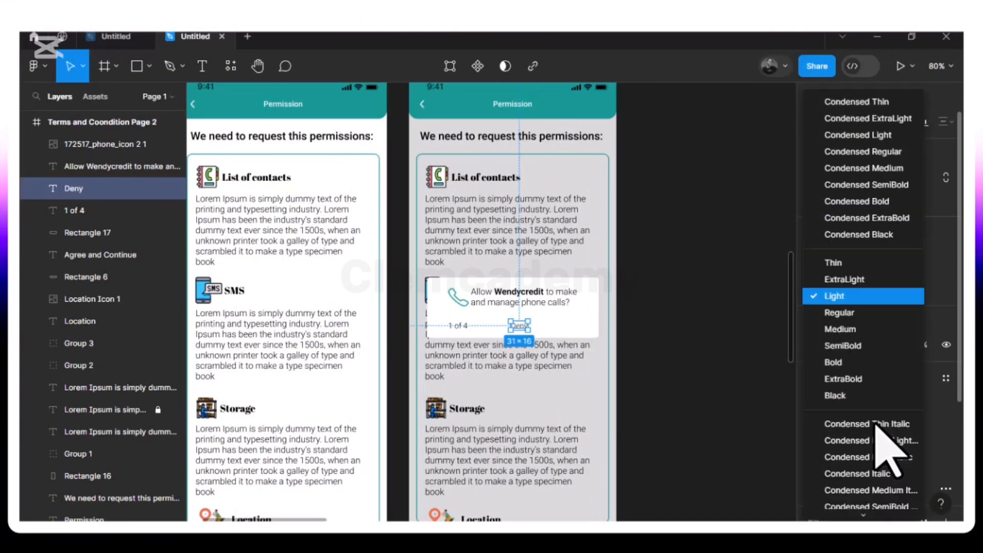
click(852, 315)
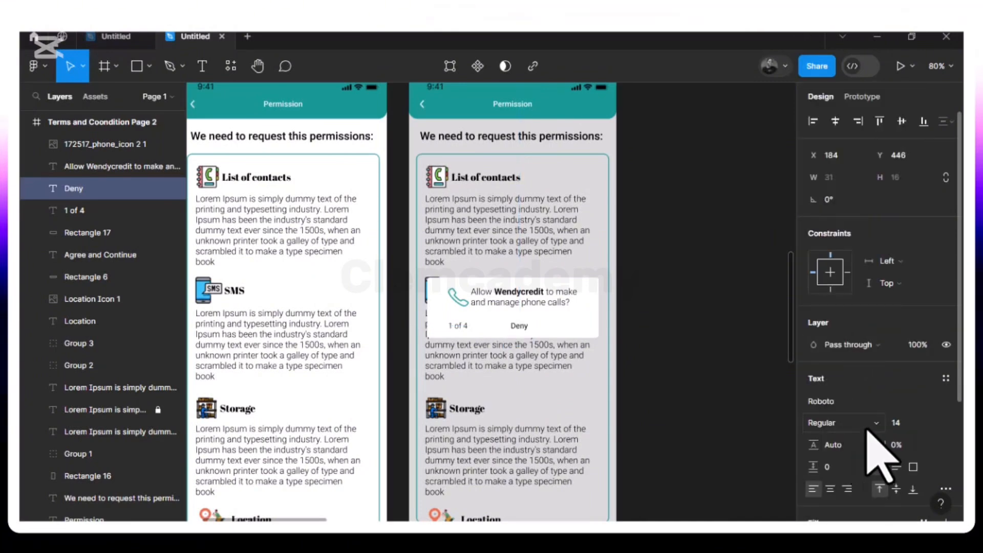
scroll(873, 445, down, 3)
click(813, 373)
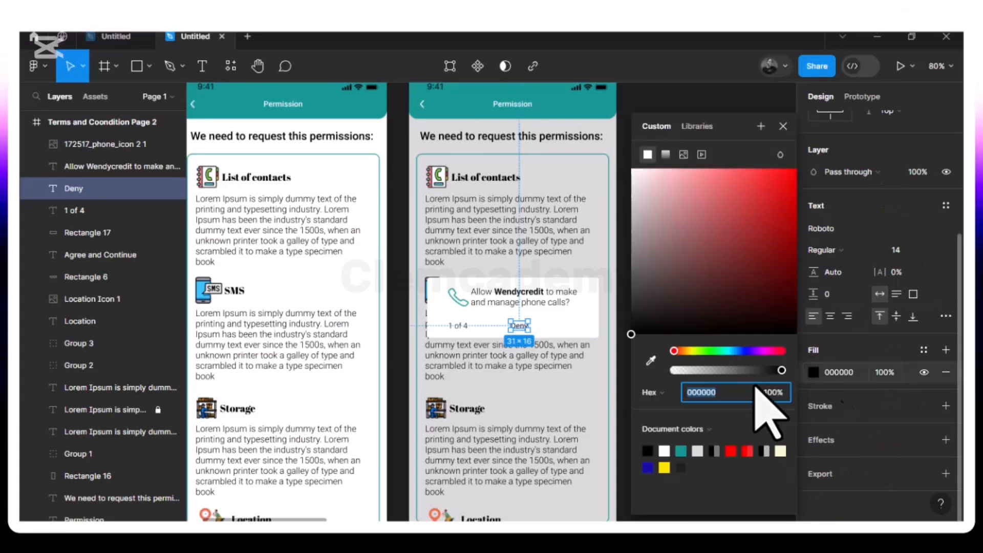
click(681, 450)
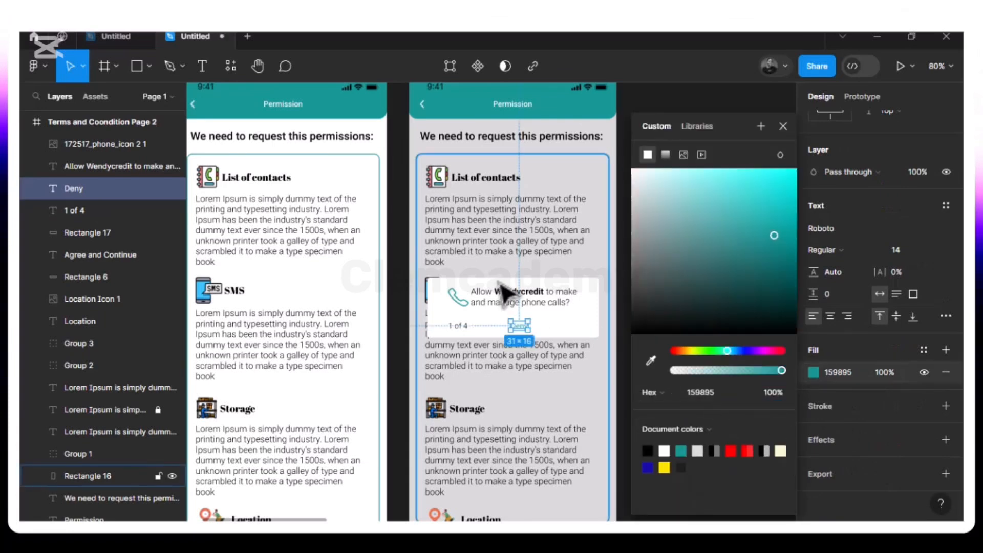
click(783, 126)
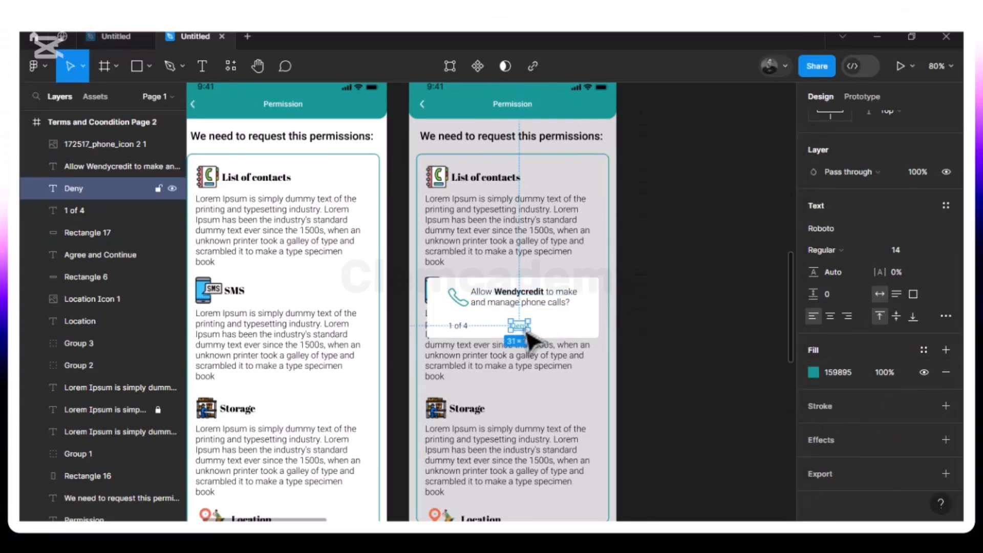
Duplicate the "Deny" text to the right along the same line and change the copy's wording to "Allow"
key(ctrl+d)
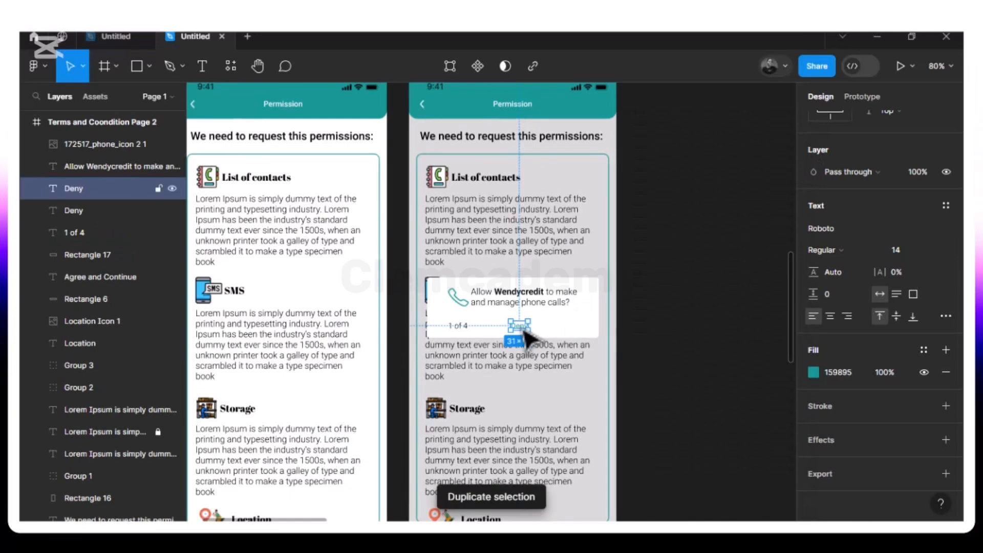
drag(573, 328, 572, 329)
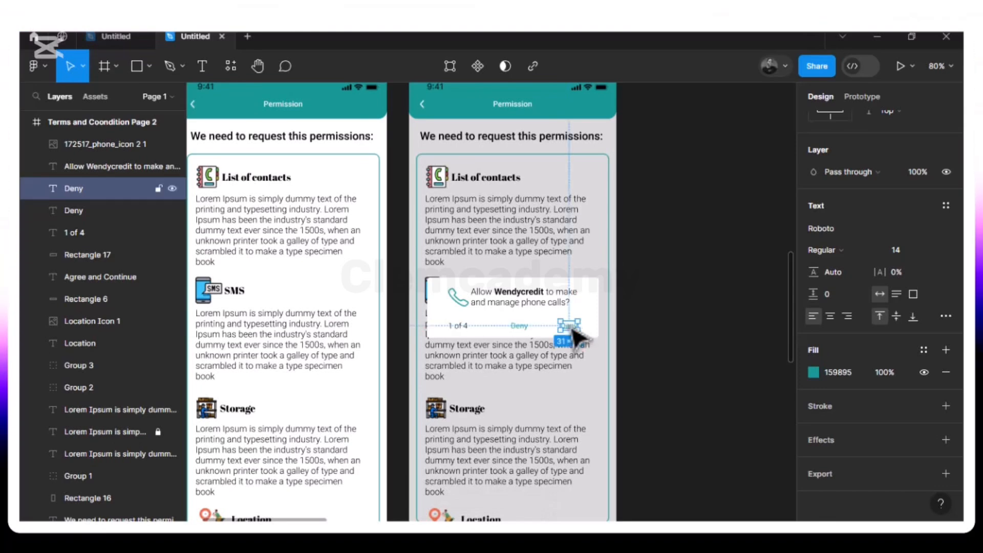
text(Allow)
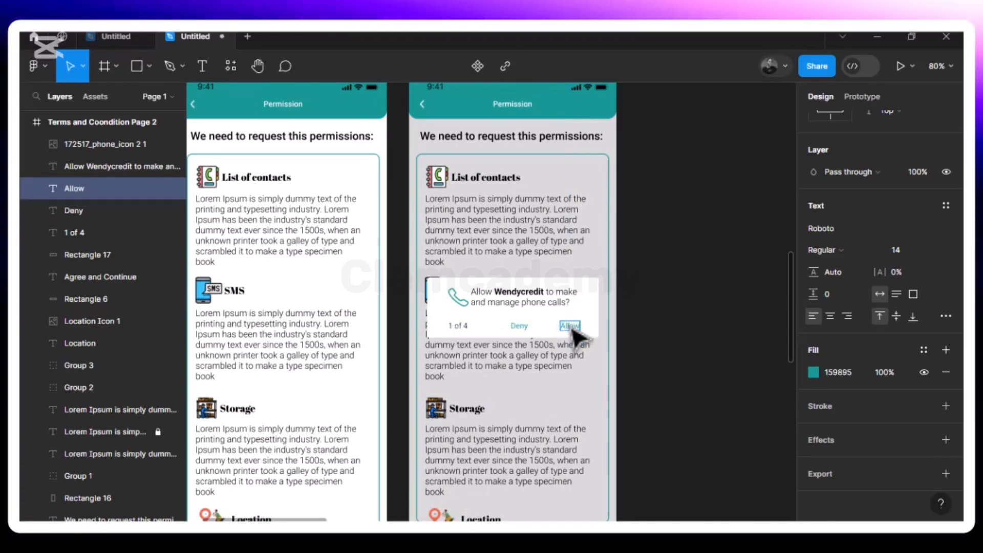
click(551, 333)
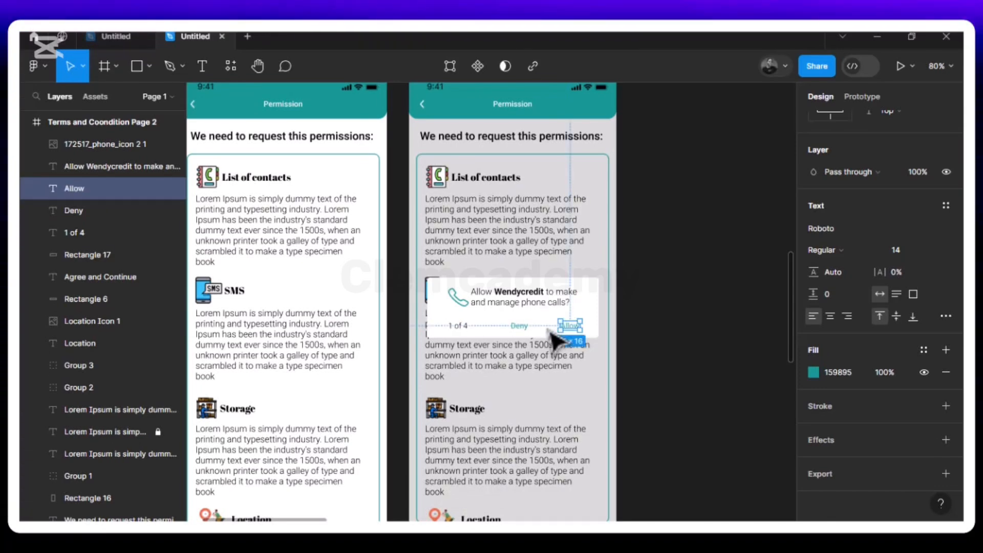
Nudge the "Allow" text left to 38 px from the popup's right edge, in line with the message's right edge
key(Left)
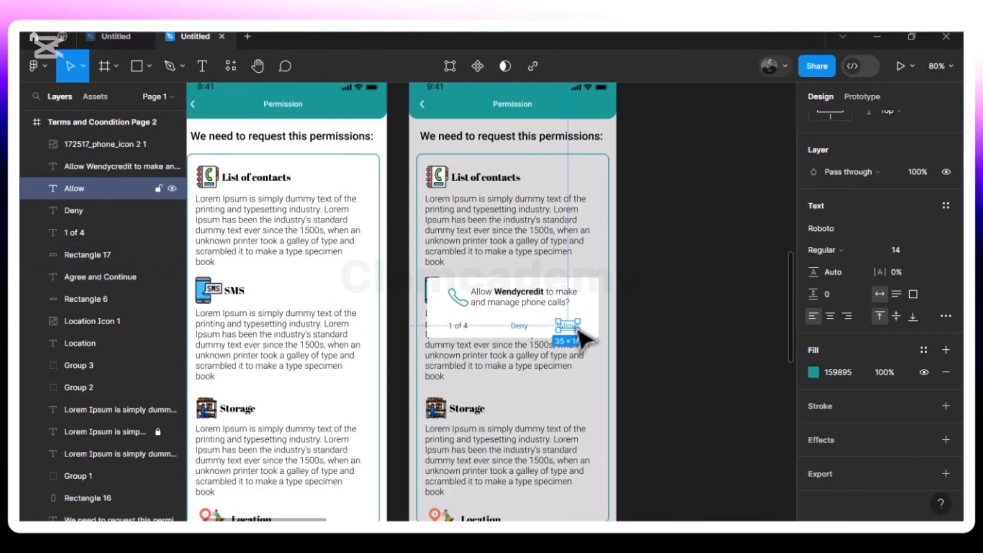
key(alt)
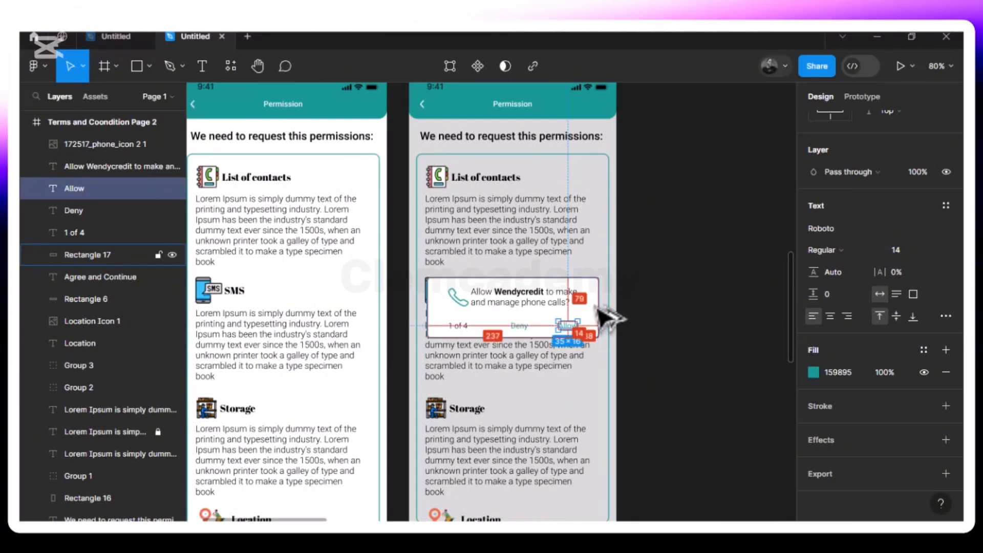
click(565, 306)
key(alt)
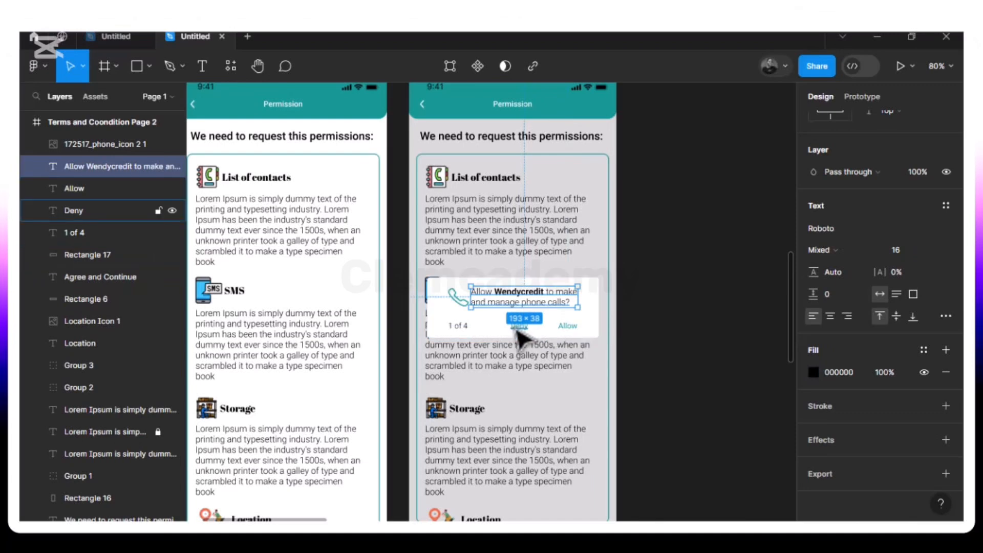
Move the "Allow", "Deny" and "1 of 4" texts together slightly upward within the popup
click(568, 326)
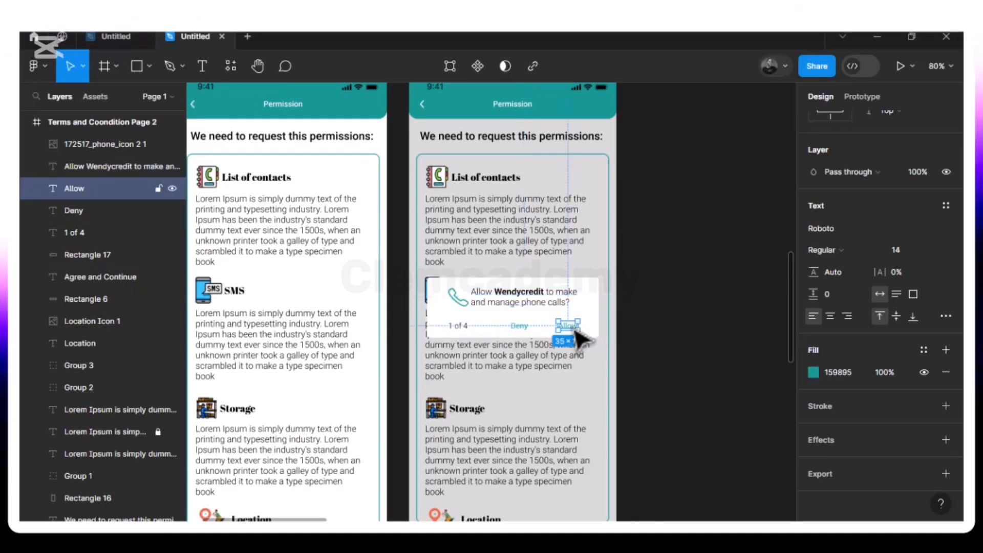
shift+click(517, 330)
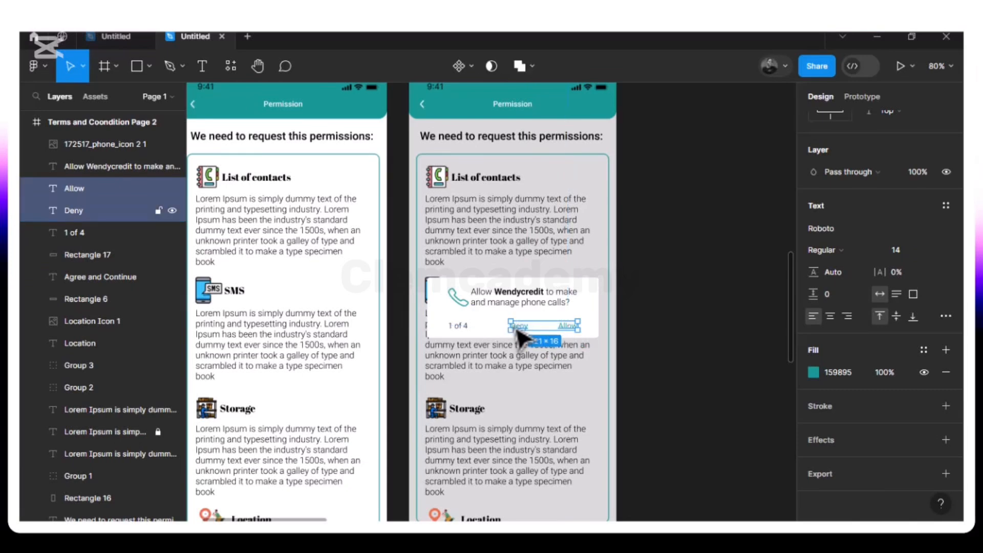
shift+click(460, 330)
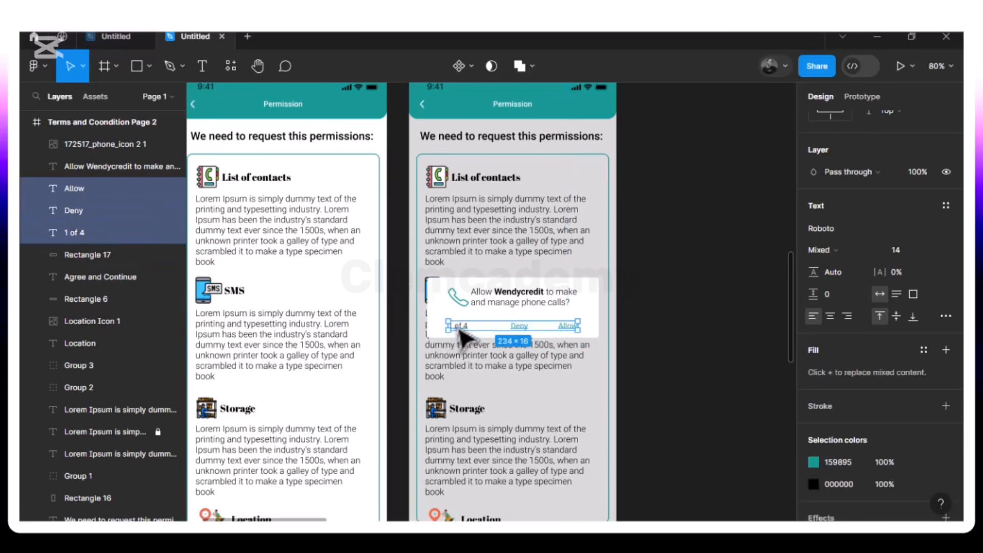
drag(463, 332, 463, 332)
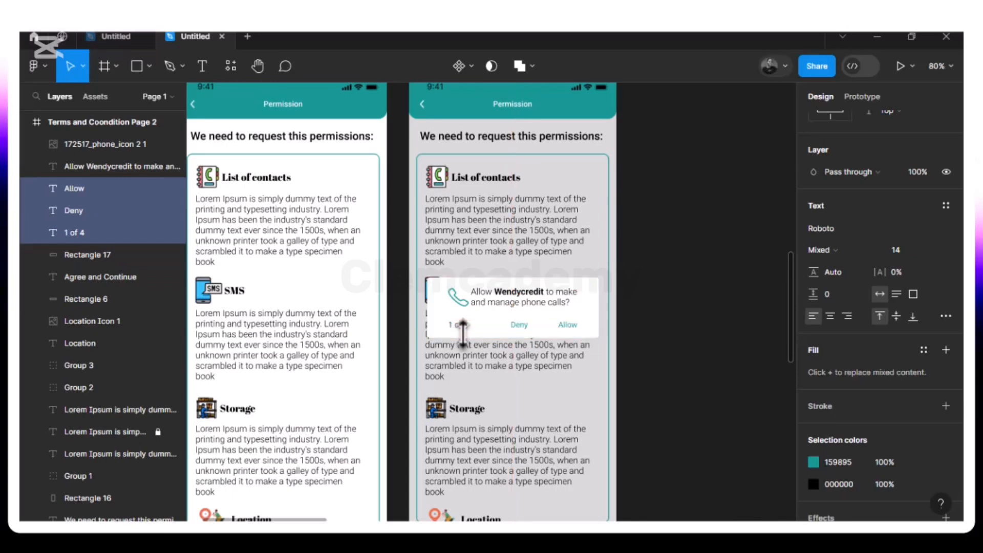
click(483, 263)
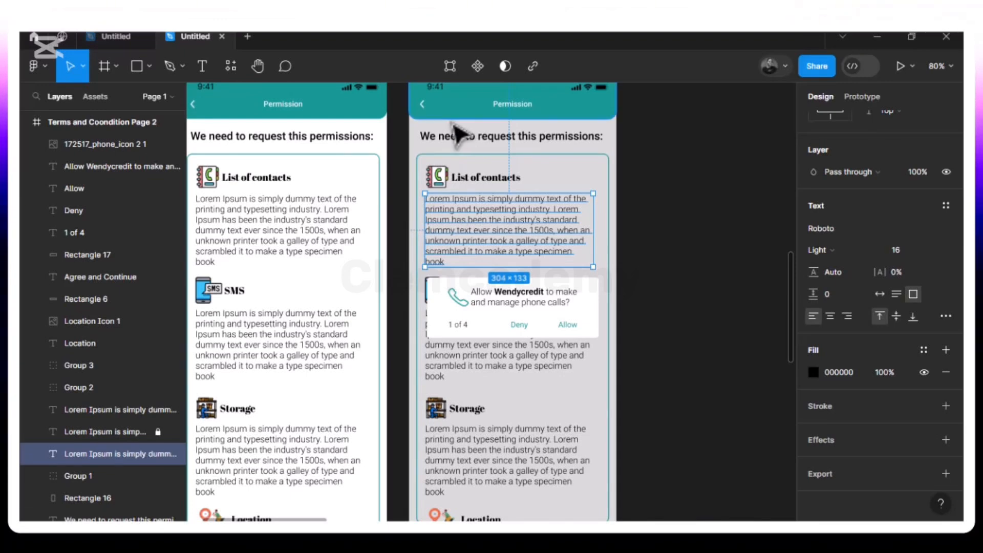
Duplicate the whole "Terms and Coondition Page 2" frame, popup included, beside the original
key(ctrl+minus)
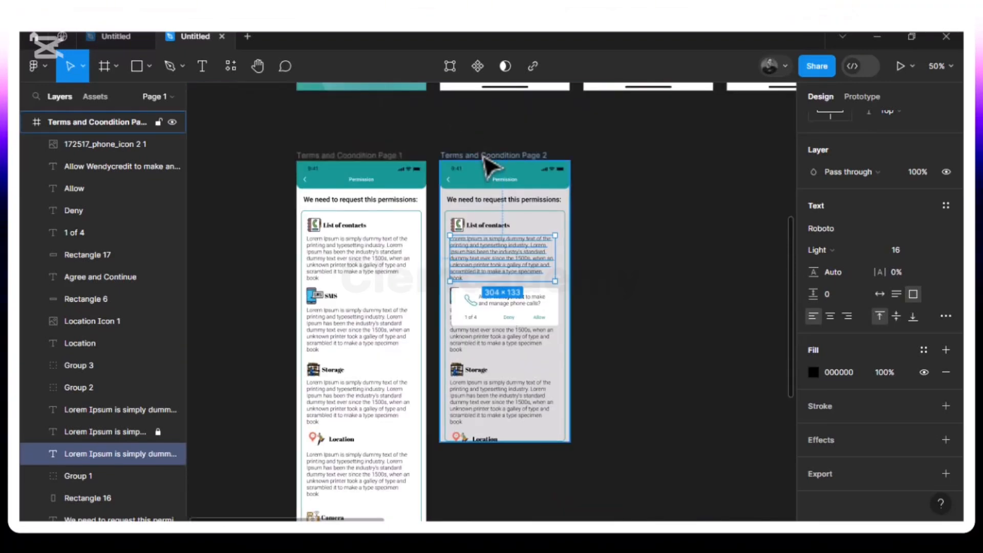
click(484, 157)
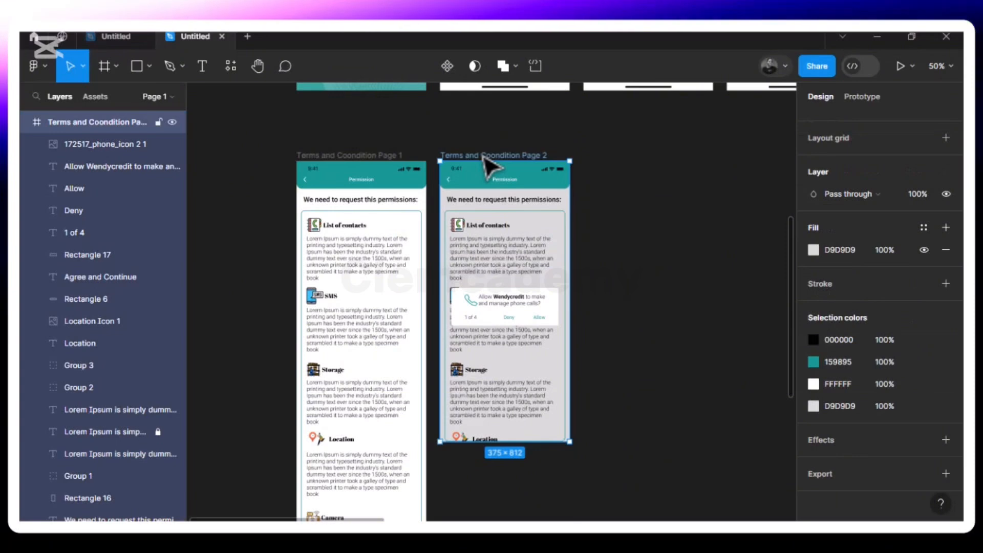
key(ctrl+d)
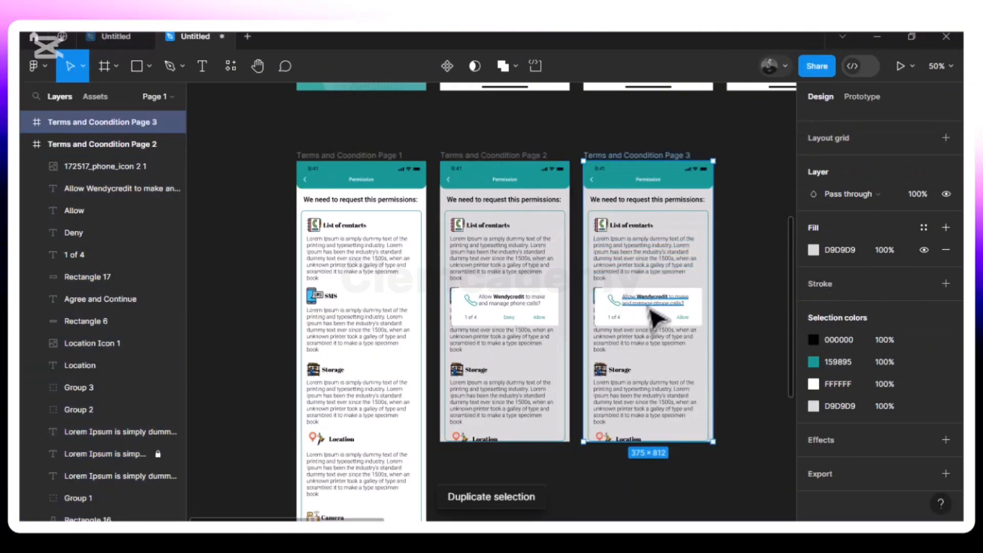
Change the counter text in the duplicated frame's popup to "2 of 4"
scroll(656, 318, right, 5)
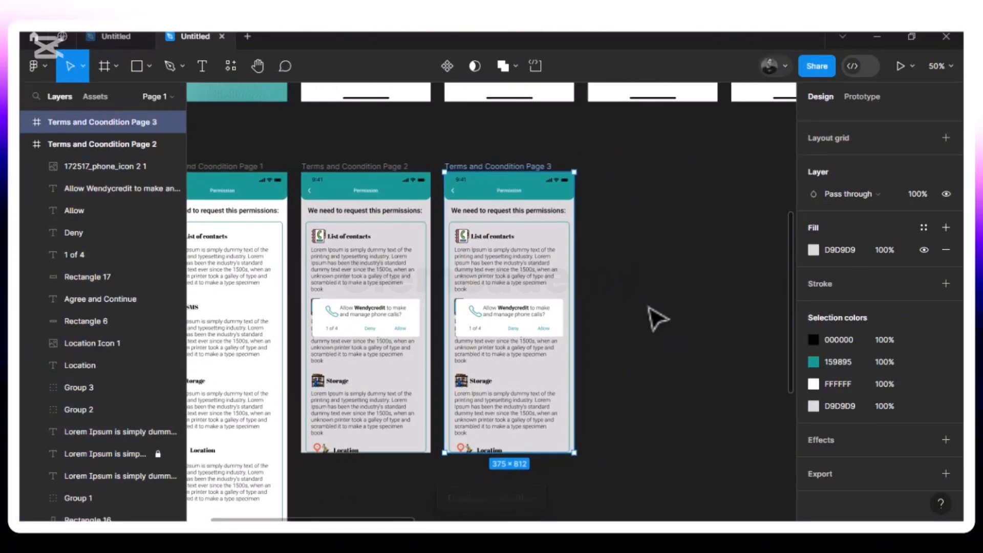
key(shift+0)
scroll(657, 318, down, 1)
scroll(655, 318, down, 2)
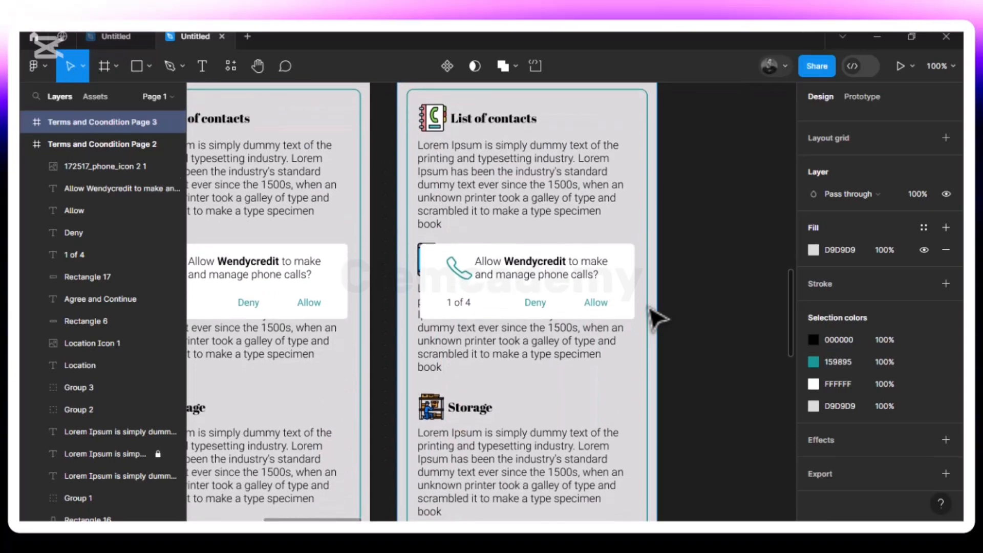
click(470, 309)
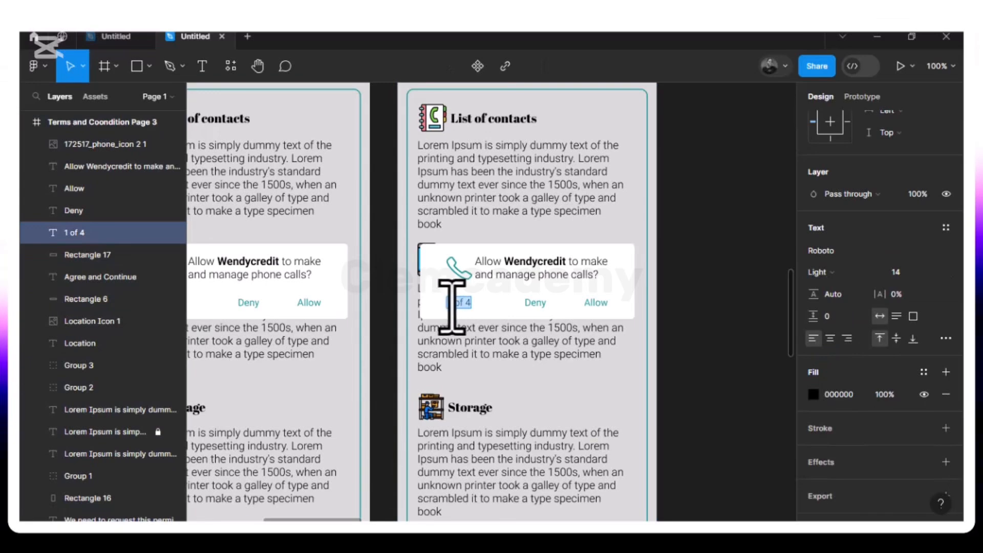
key(BackSpace)
text(2)
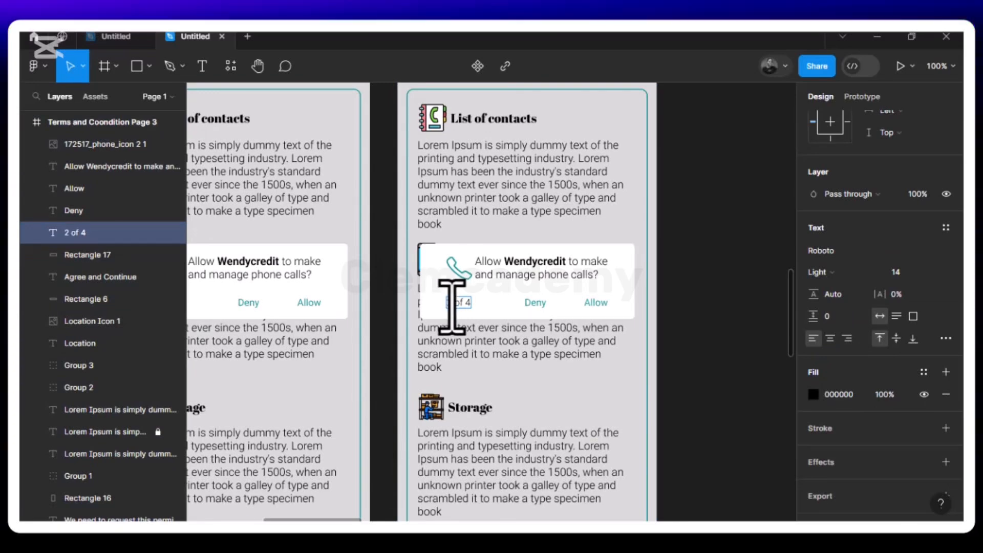
key(Escape)
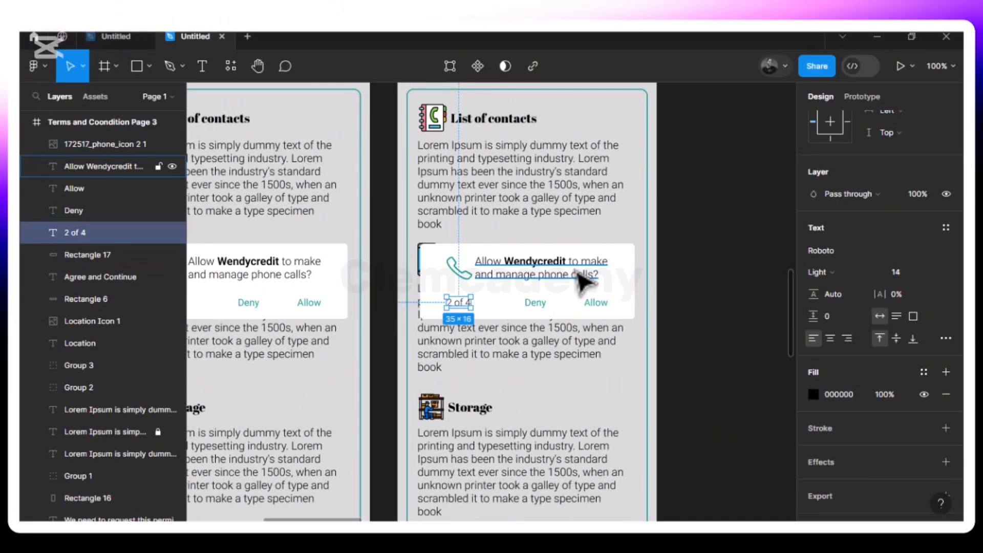
Reword the message in the "2 of 4" popup to "Allow Wendycredit to take pictures and record videos?"
double_click(596, 277)
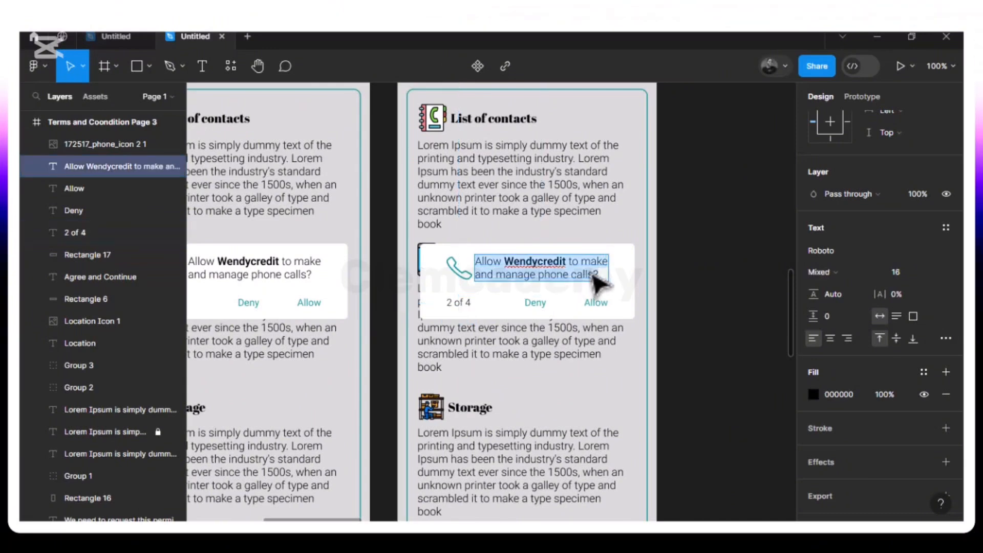
click(593, 277)
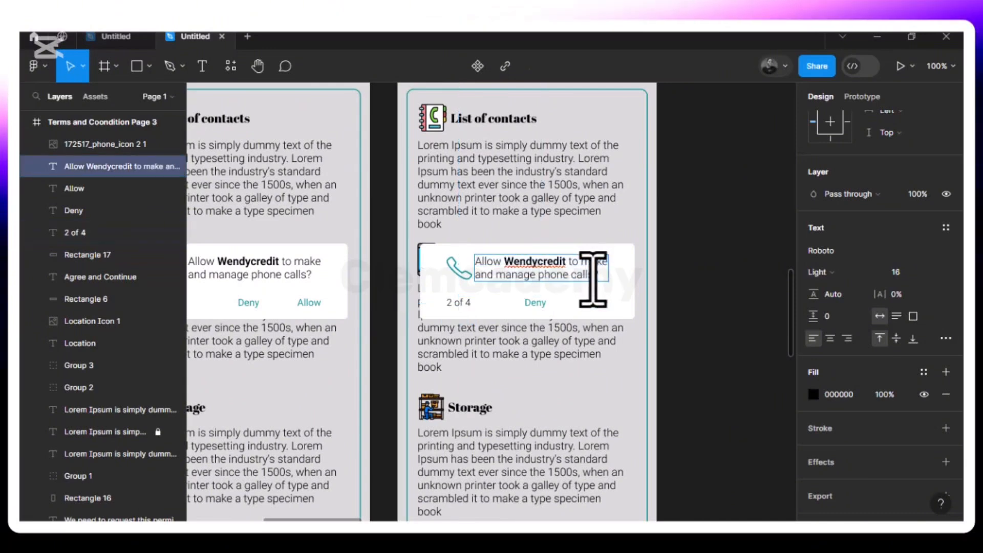
key(BackSpace)
key(BackSpace)
key(BackSpace)
key(BackSpace)
key(BackSpace)
key(BackSpace)
key(BackSpace)
key(BackSpace)
key(BackSpace)
key(BackSpace)
key(BackSpace)
key(BackSpace)
key(BackSpace)
key(BackSpace)
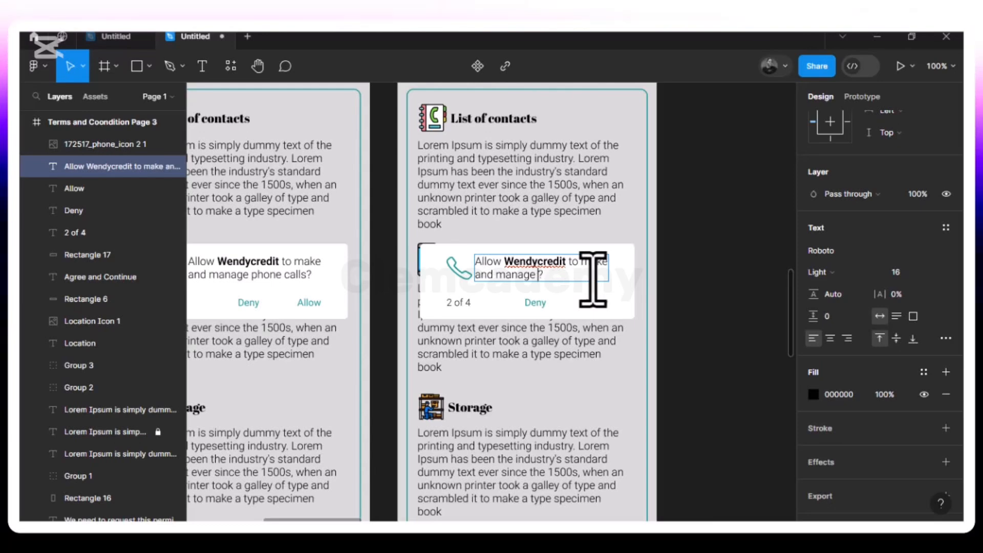
key(BackSpace)
key(BackSpace)
key(BackSpace)
key(BackSpace)
key(BackSpace)
key(BackSpace)
key(BackSpace)
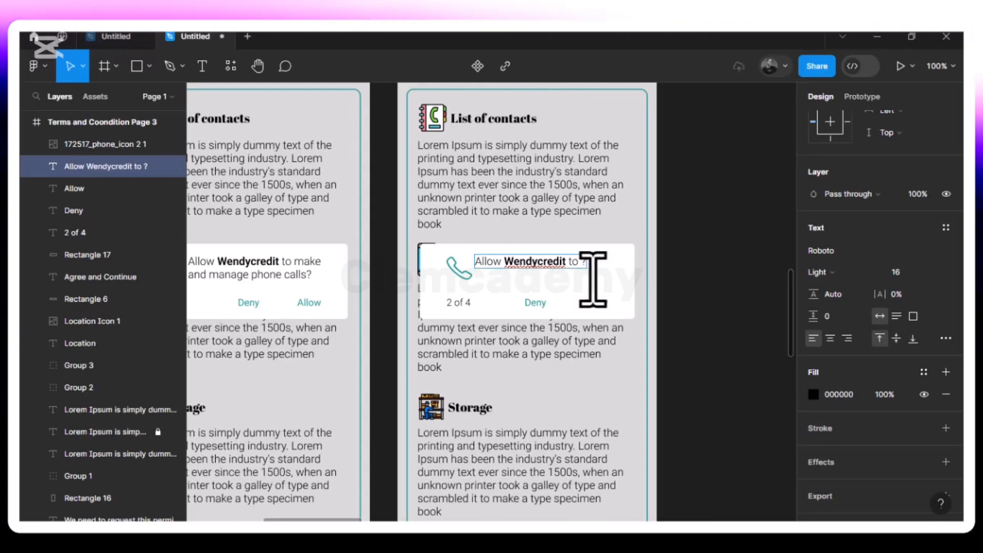
text(take)
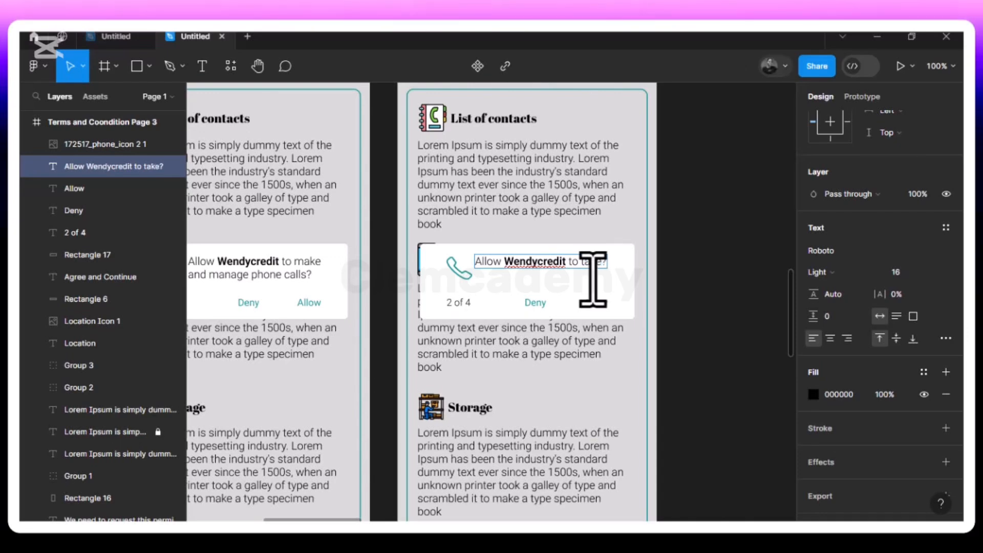
text( p)
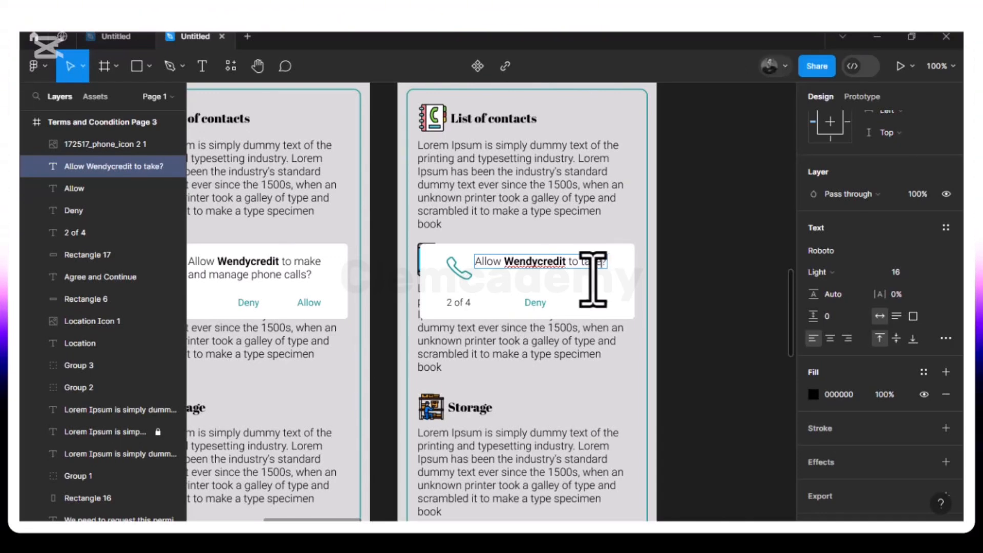
text( pictures and)
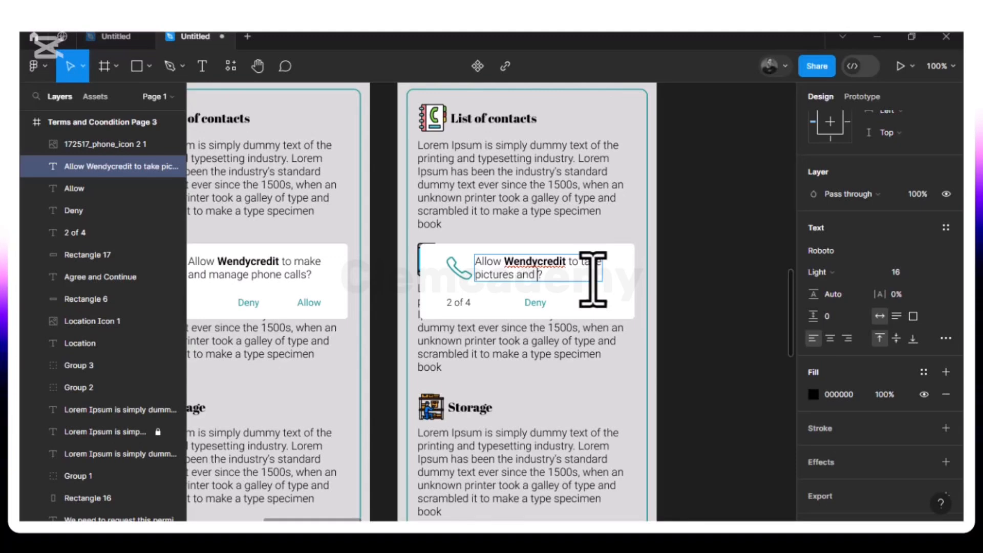
text(rd )
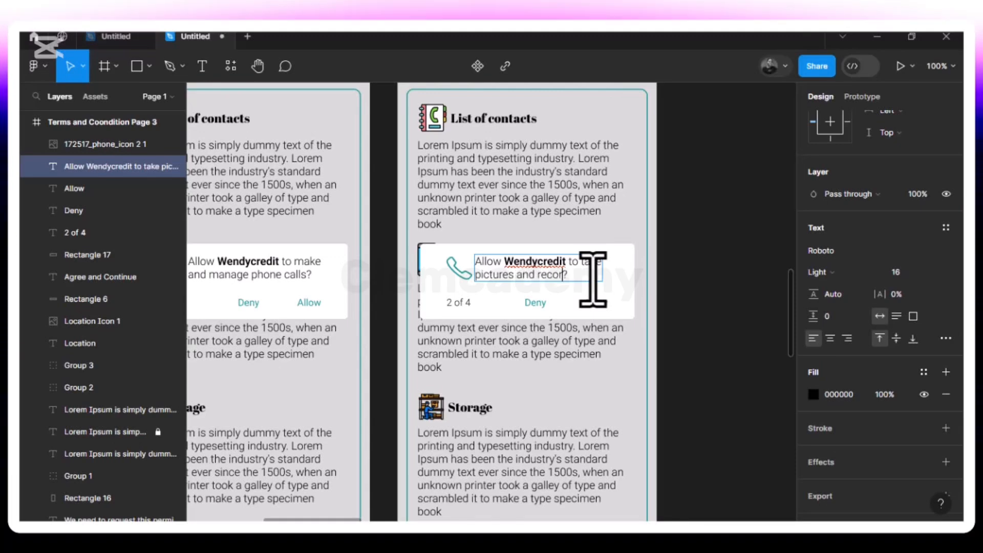
text(v)
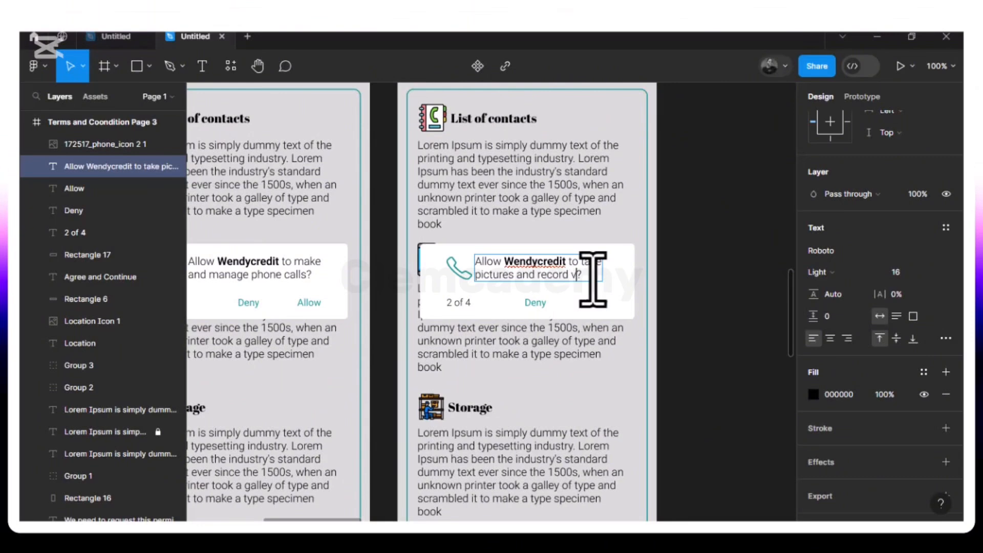
text(ideos)
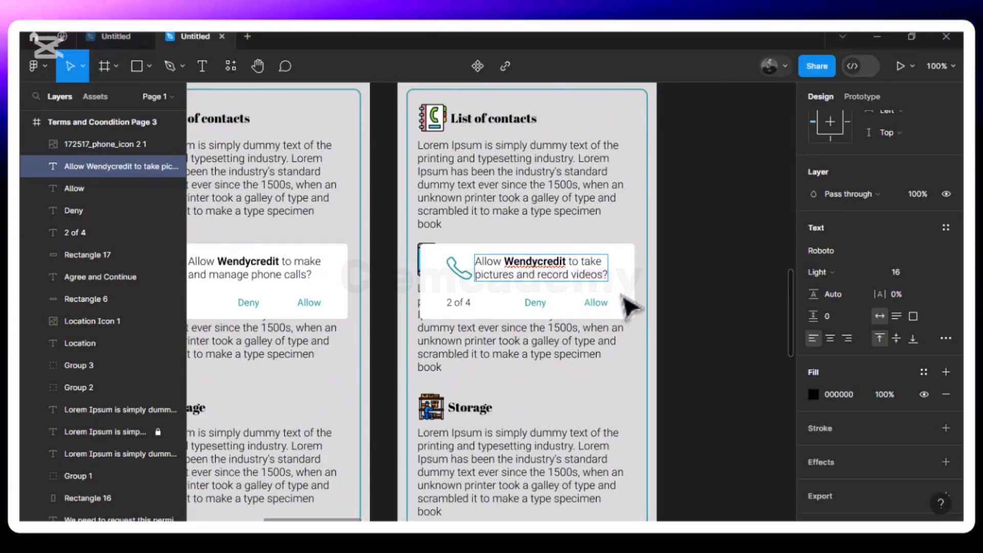
key(Escape)
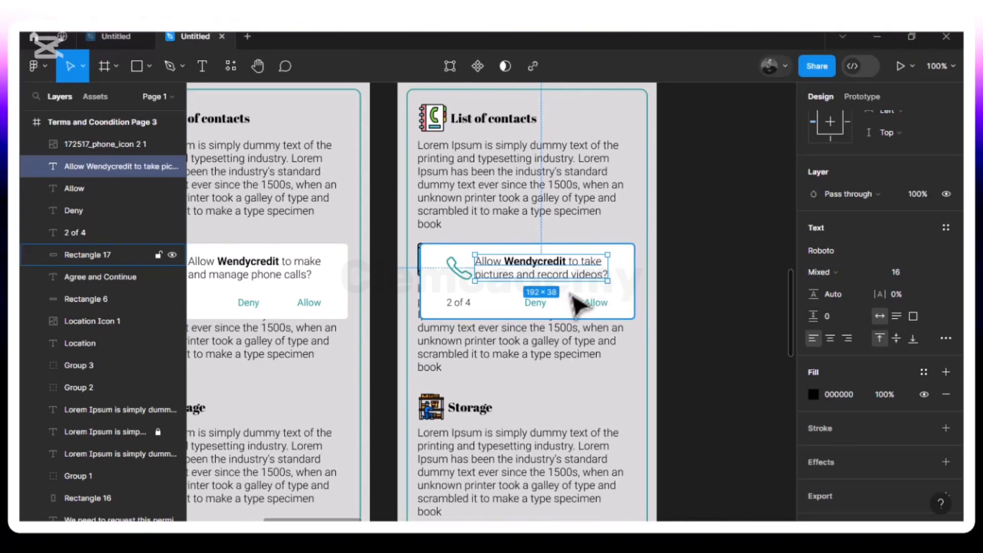
Duplicate the "Terms and Coondition Page 3" frame beside the original
click(464, 225)
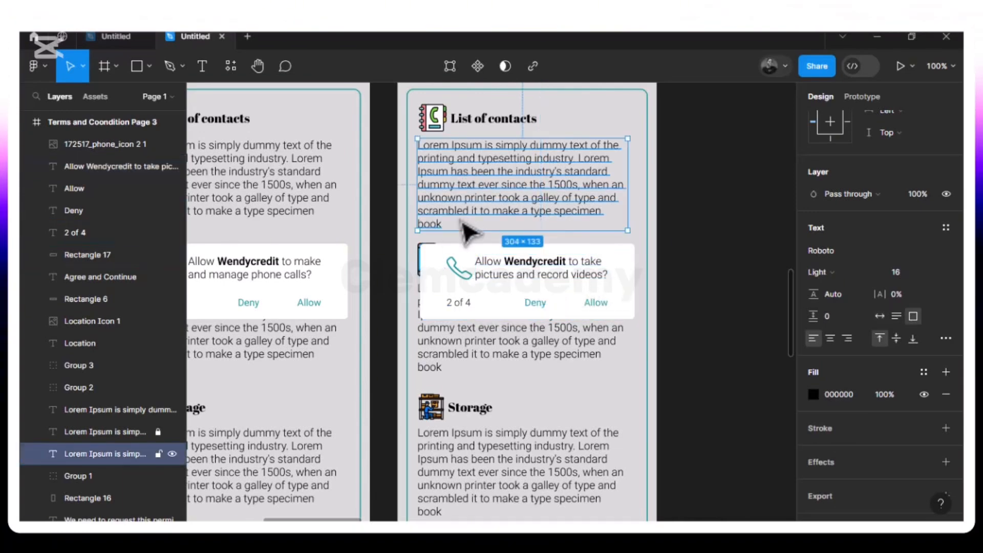
key(minus)
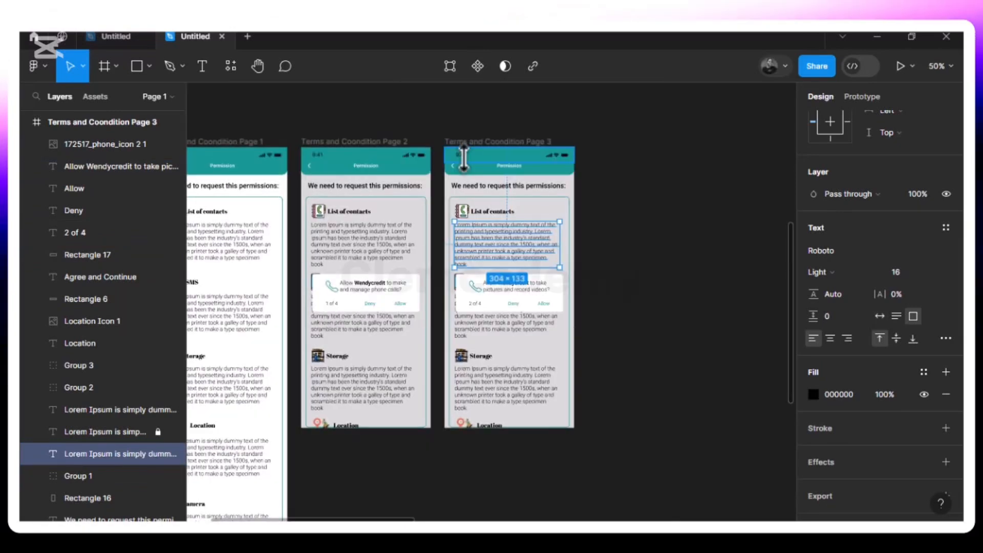
click(473, 142)
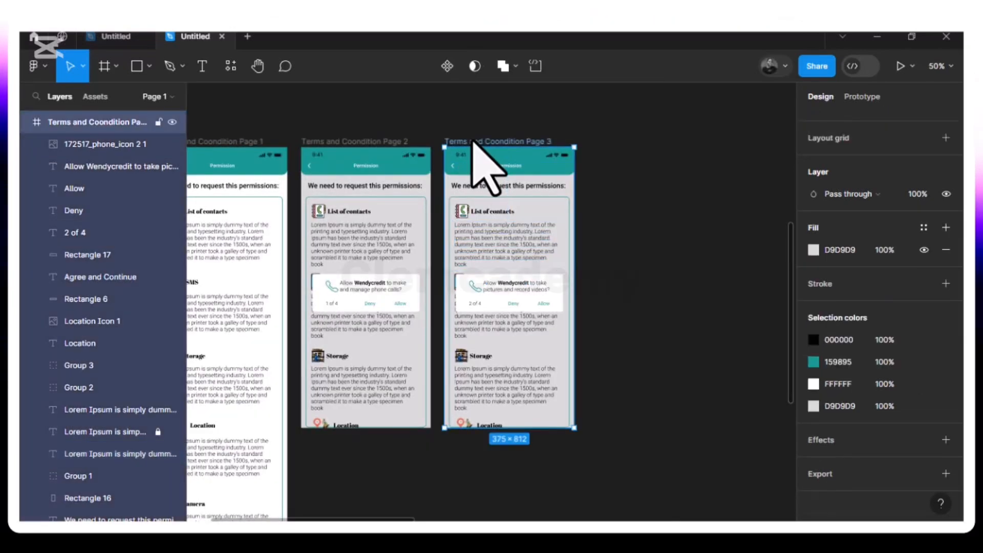
key(ctrl+d)
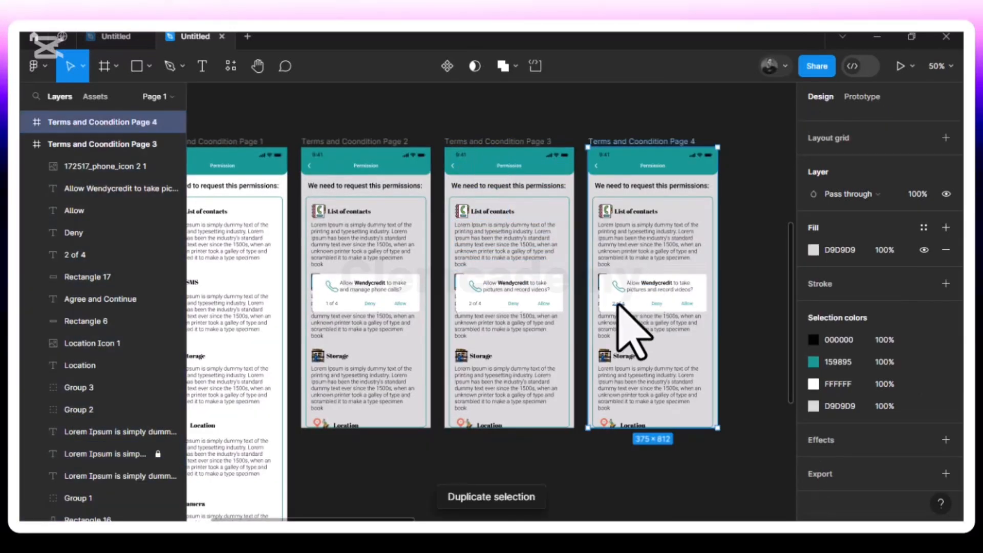
Change the counter text in the "Terms and Coondition Page 4" popup to "3 of 4"
key(plus)
scroll(631, 338, right, 5)
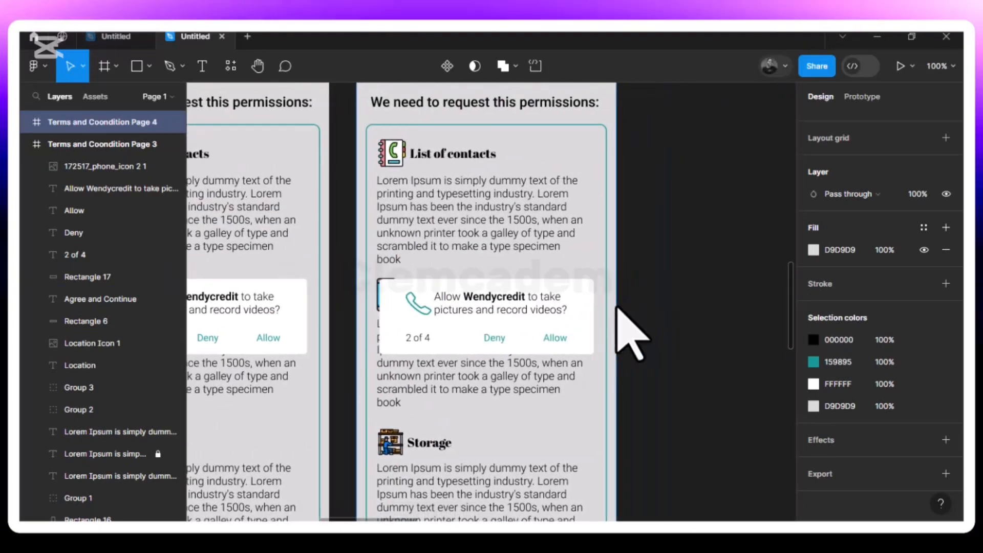
click(416, 339)
double_click(410, 339)
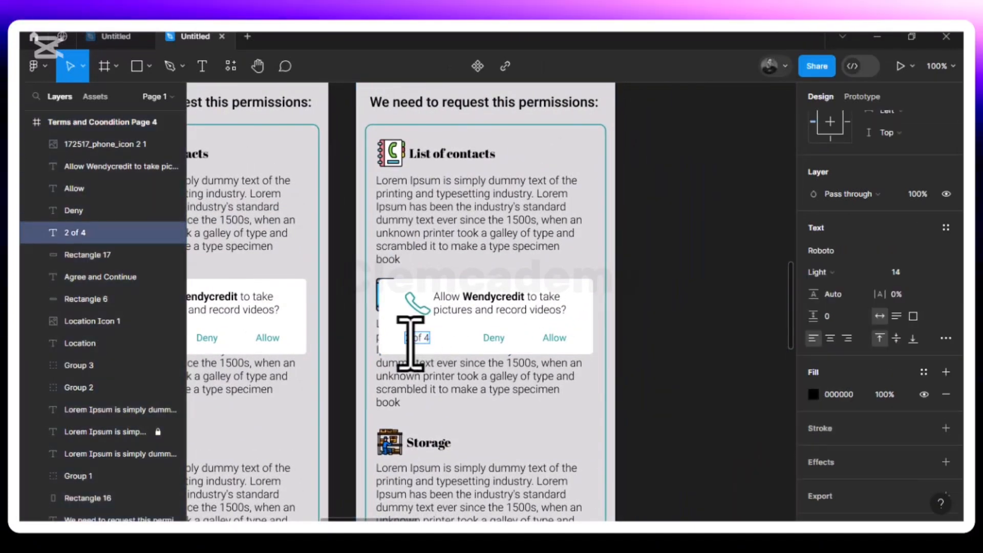
text(3)
key(Escape)
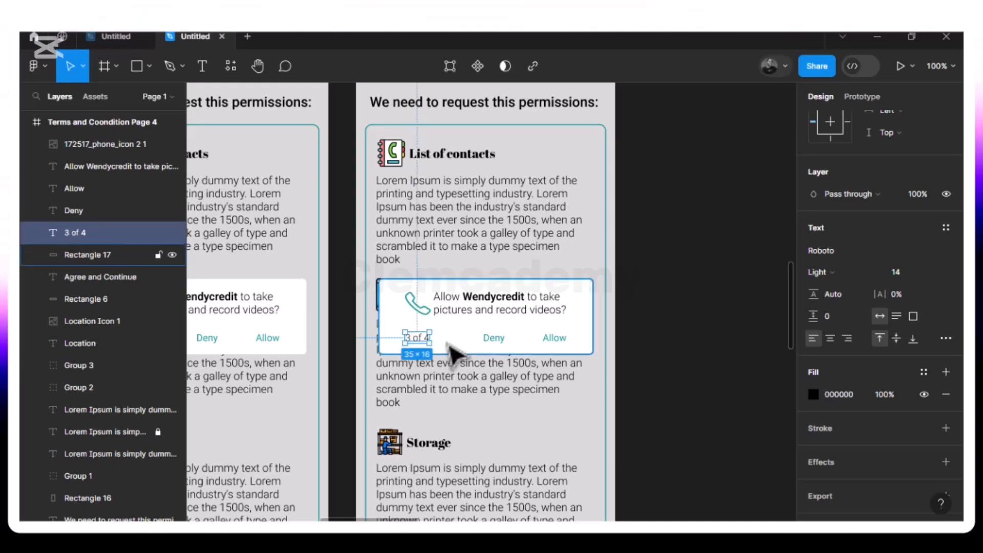
Reword the message in the "3 of 4" popup to "Allow Wendycredit to send and view SMS messages?"
double_click(559, 315)
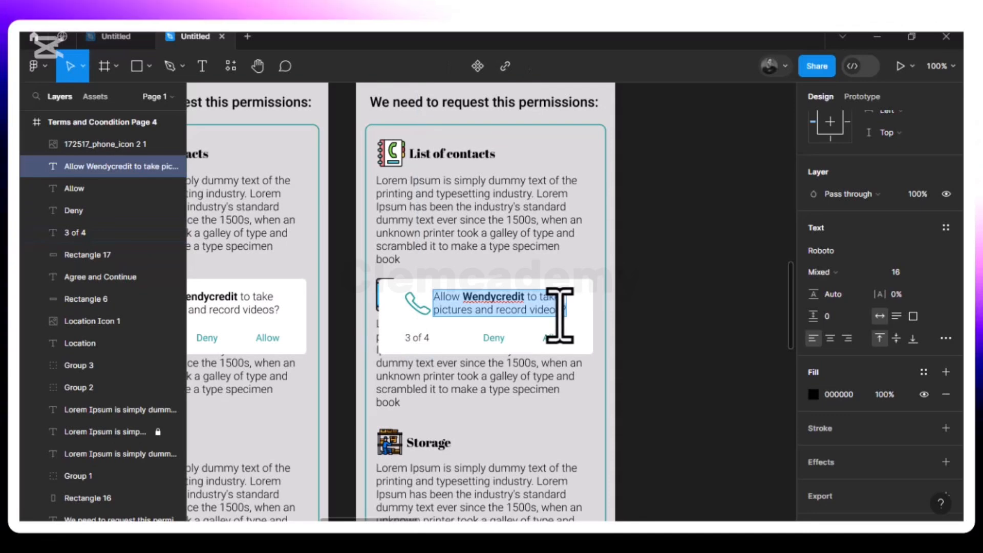
click(560, 314)
key(BackSpace)
key(BackSpace)
key(BackSpace)
key(BackSpace)
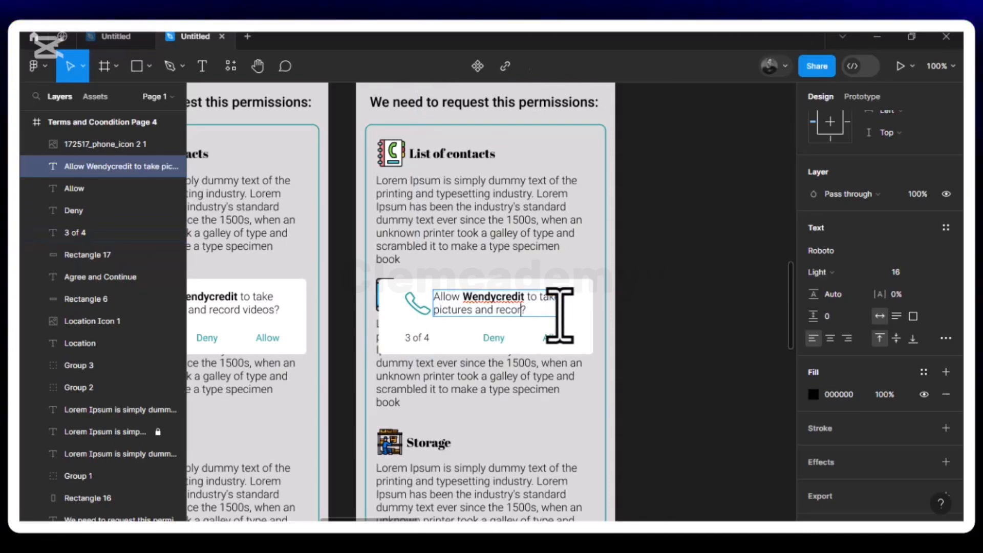
key(BackSpace)
key(BackSpace)
key(BackSpace)
key(BackSpace)
key(BackSpace)
key(BackSpace)
key(BackSpace)
key(BackSpace)
key(BackSpace)
key(BackSpace)
key(BackSpace)
key(BackSpace)
key(BackSpace)
key(BackSpace)
key(BackSpace)
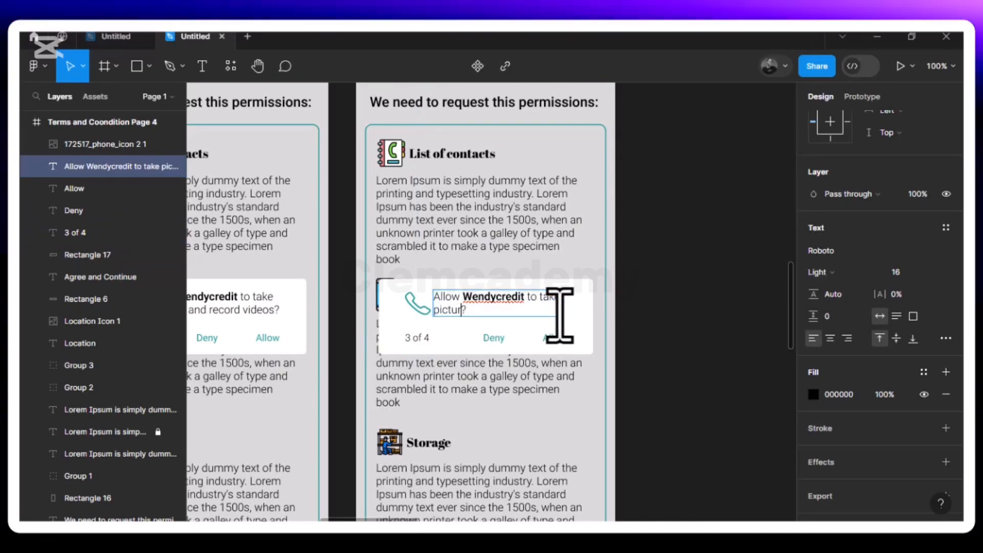
key(BackSpace)
key(BackSpace)
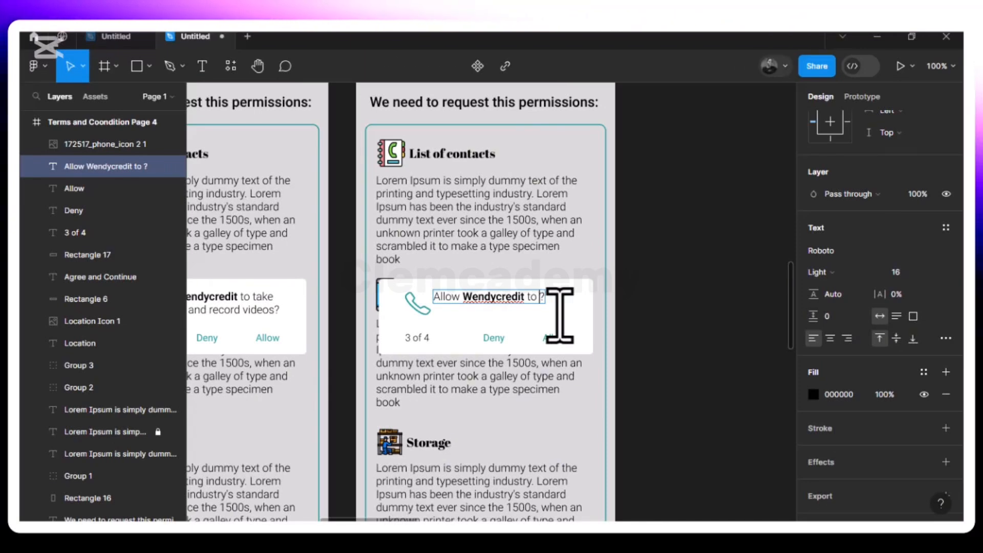
text(se)
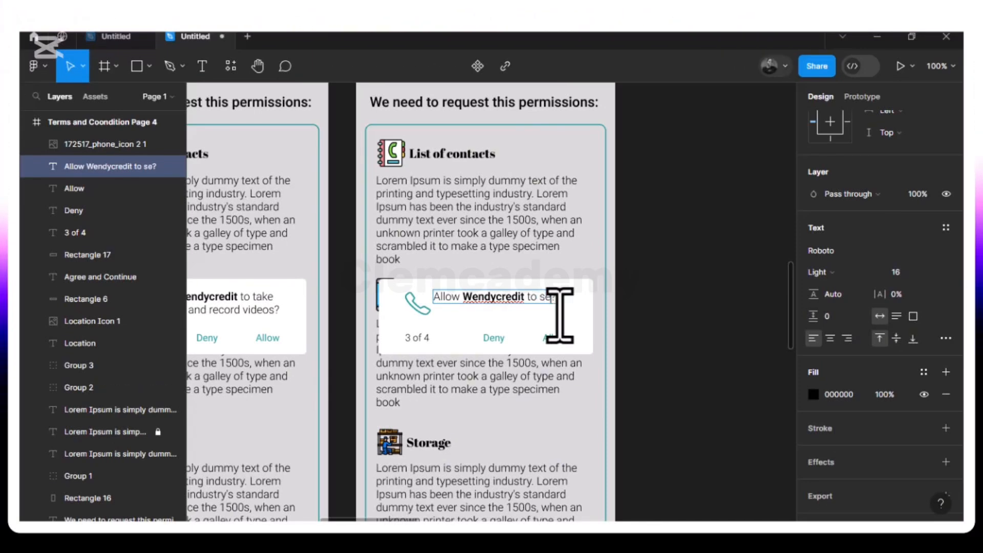
text(nd and view)
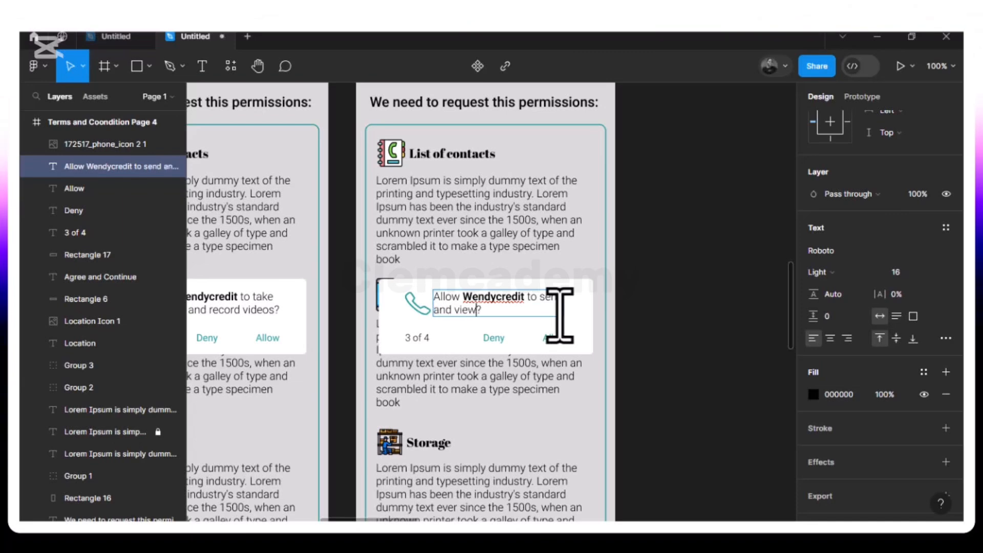
text(SMS messages)
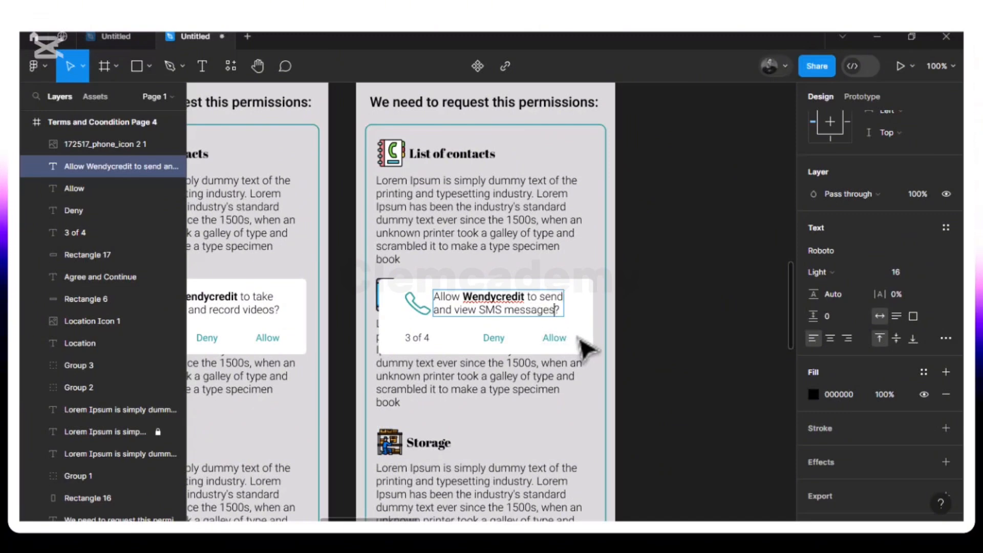
key(Escape)
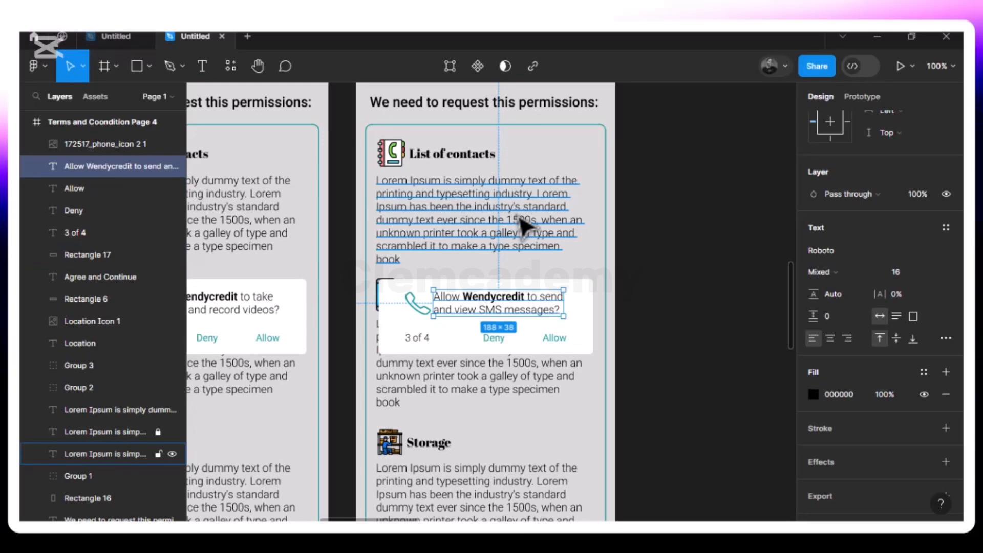
Duplicate the "Terms and Coondition Page 4" frame beside the original
scroll(525, 225, down, 5)
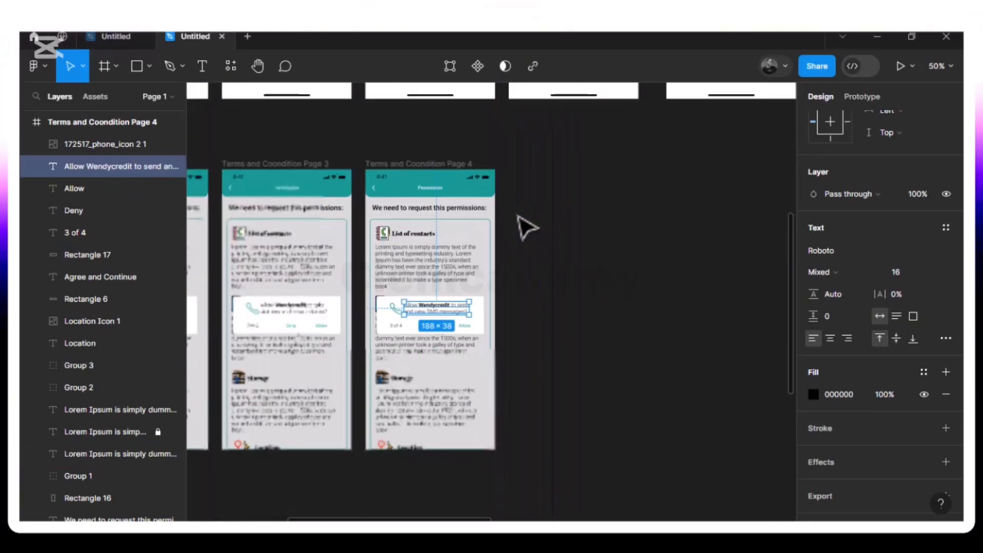
click(395, 165)
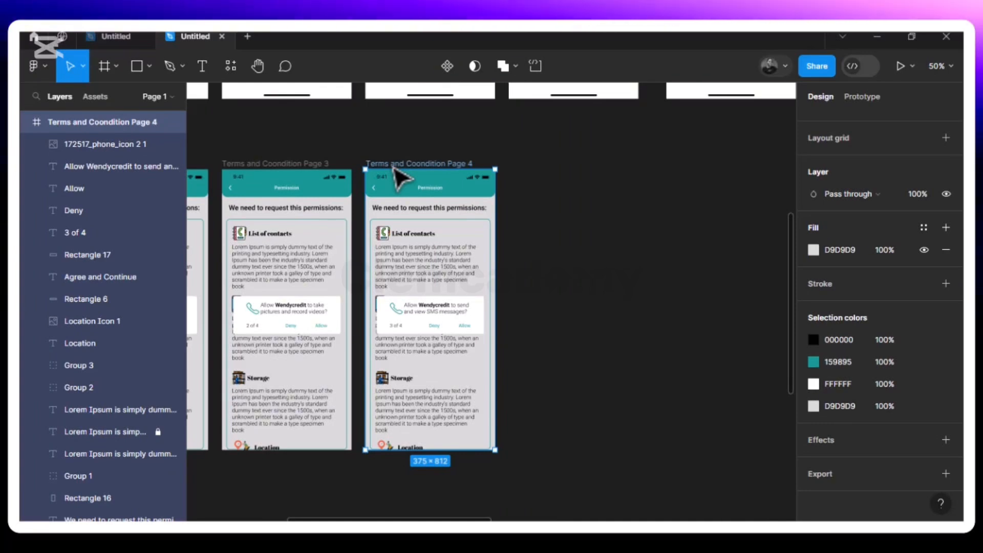
key(ctrl+d)
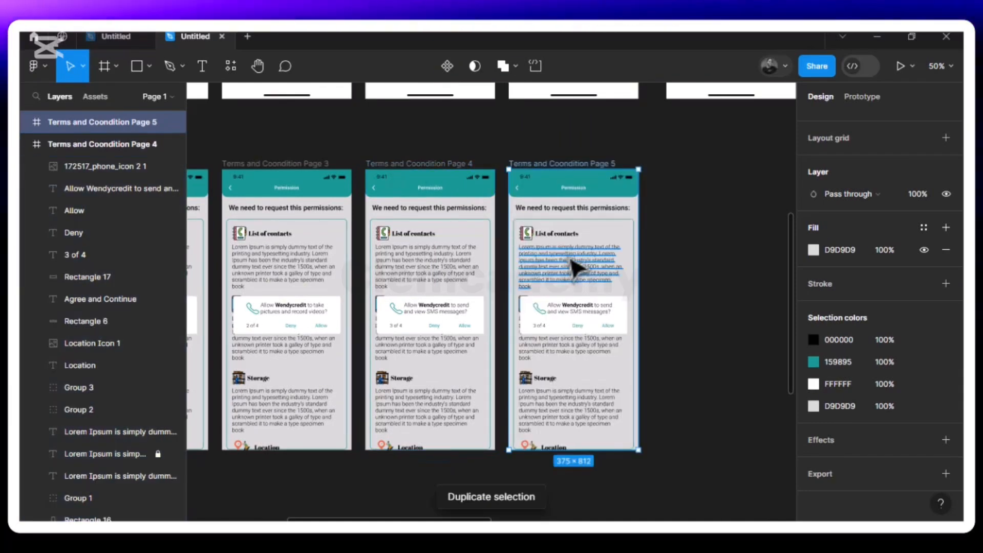
Change the counter text in the "Terms and Coondition Page 5" popup to "4 of 4"
scroll(573, 267, up, 3)
scroll(575, 263, right, 4)
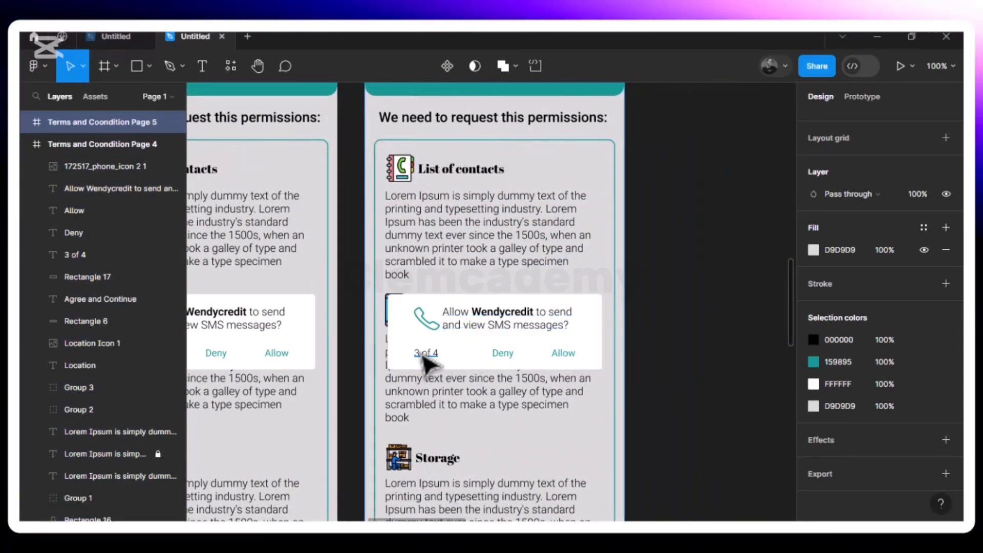
click(424, 353)
double_click(419, 353)
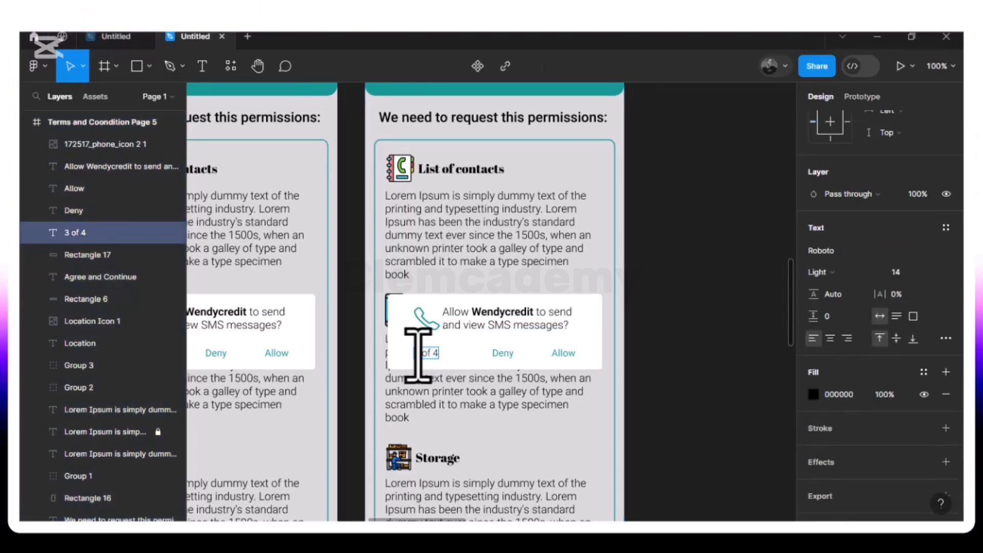
text(4)
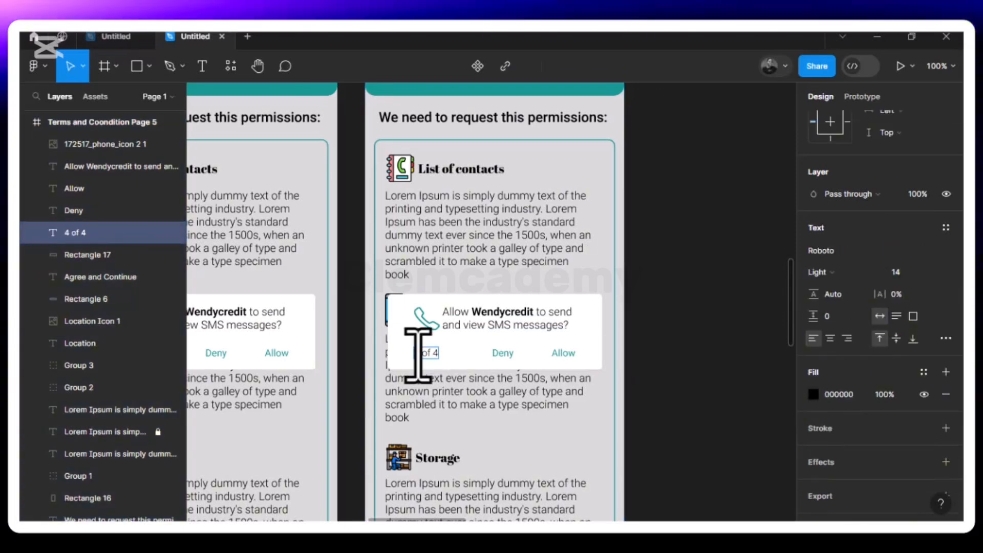
key(Escape)
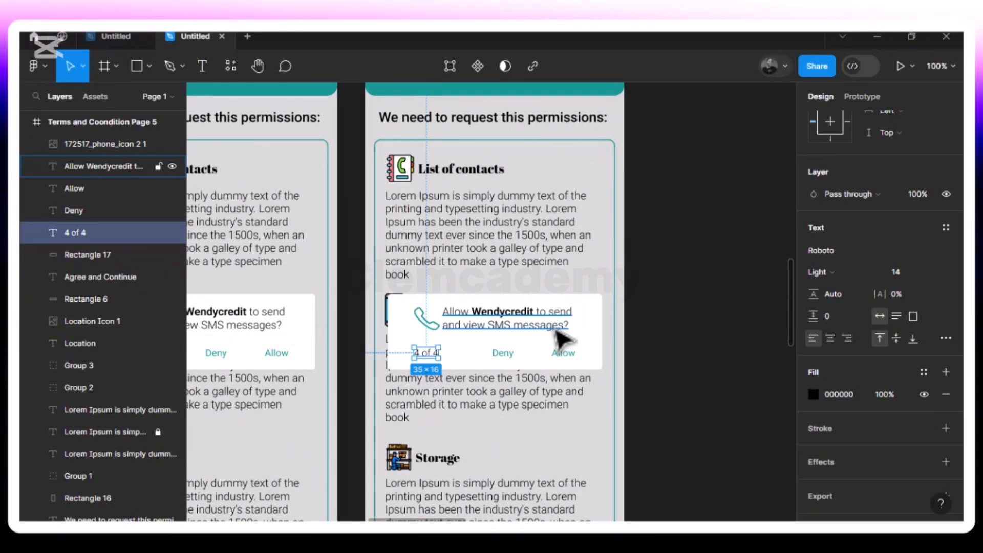
Reword the message in the "4 of 4" popup to "Allow Wendycredit to access this device's location ?"
click(566, 331)
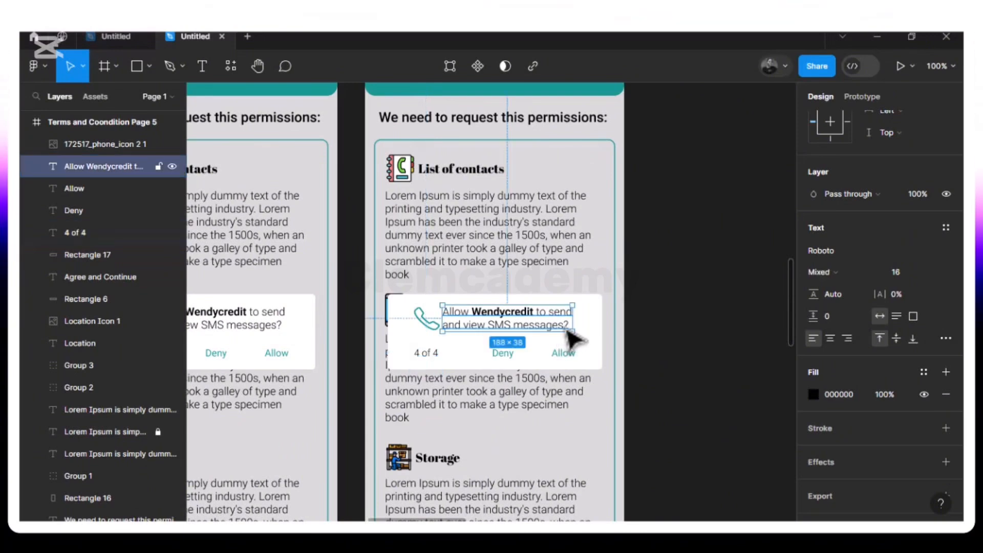
double_click(566, 330)
click(563, 329)
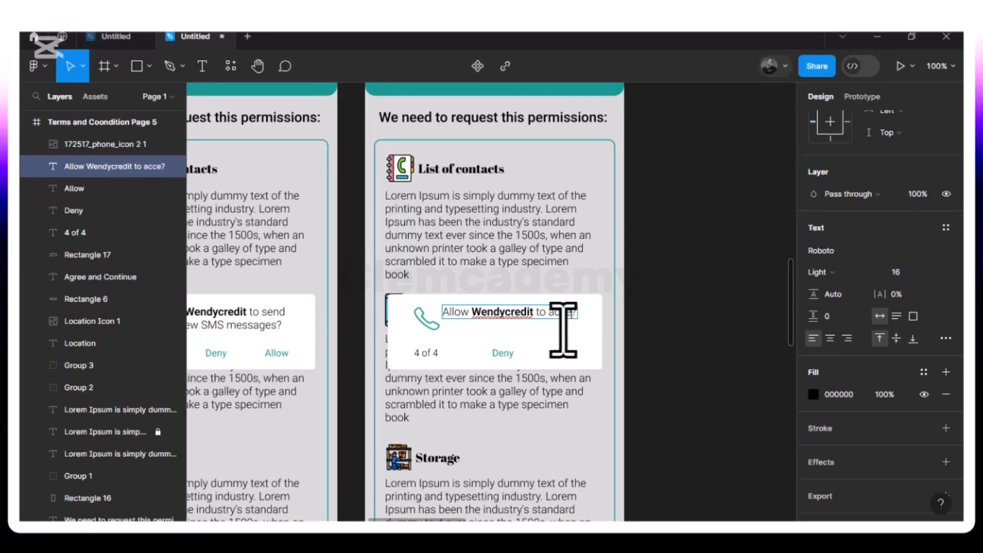
text(ss )
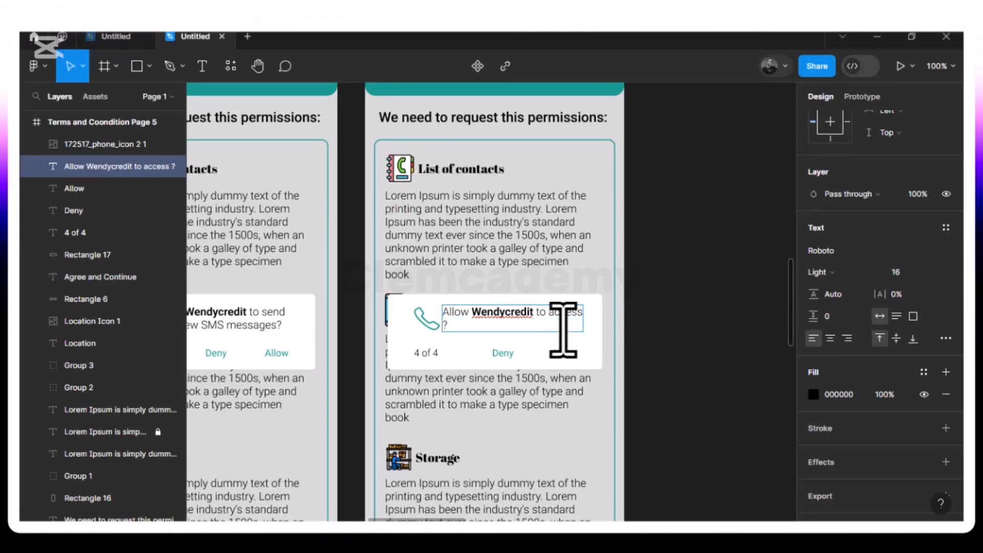
text(this de)
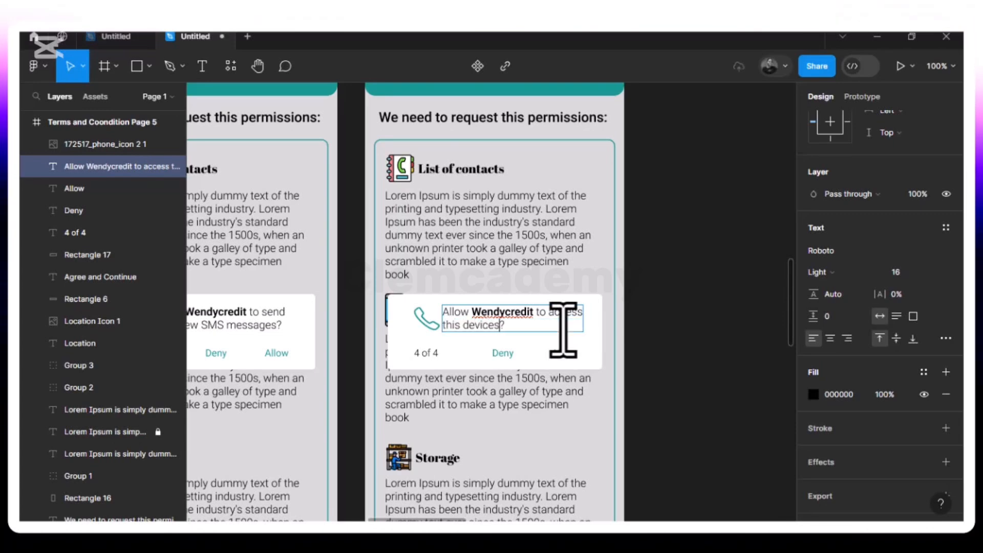
text(vices's)
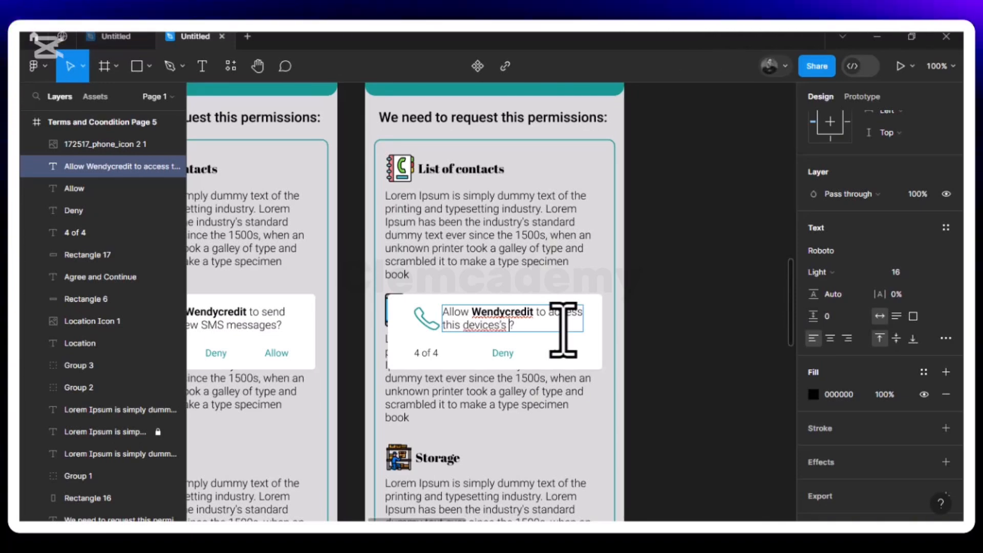
key(Left)
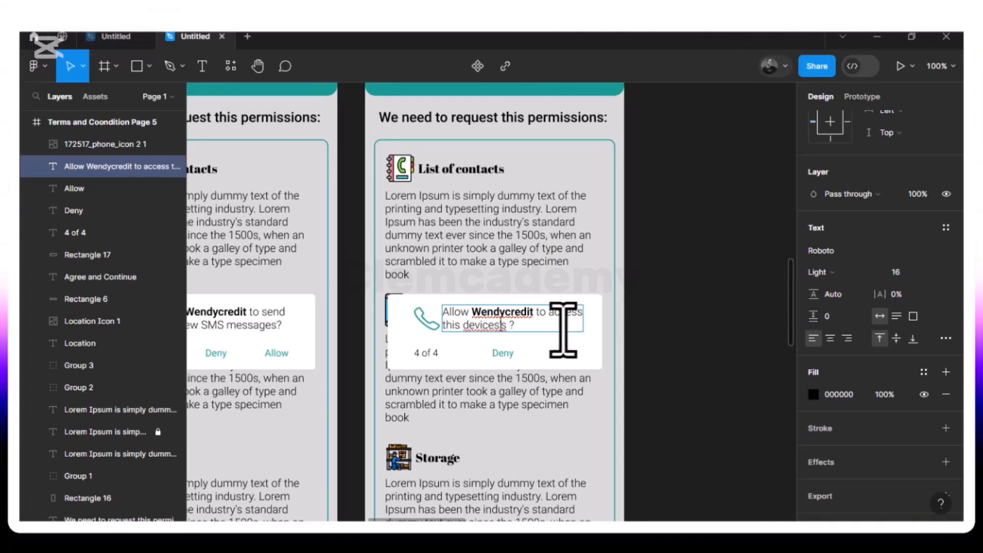
key(BackSpace)
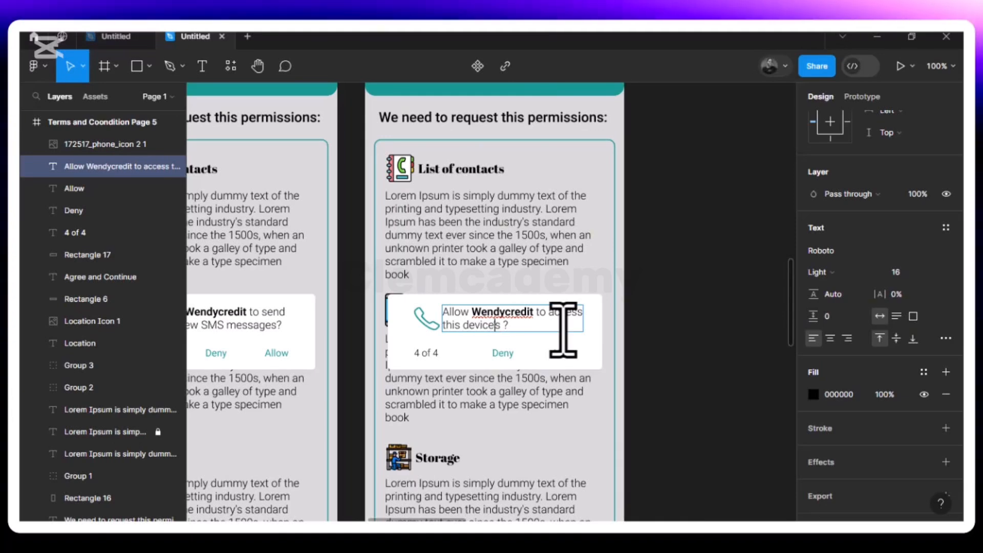
text(')
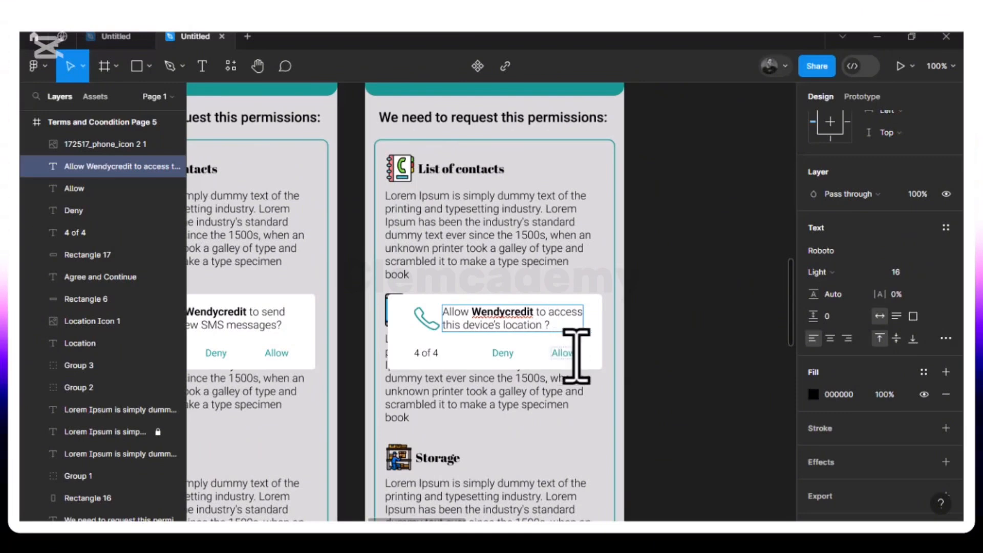
click(566, 354)
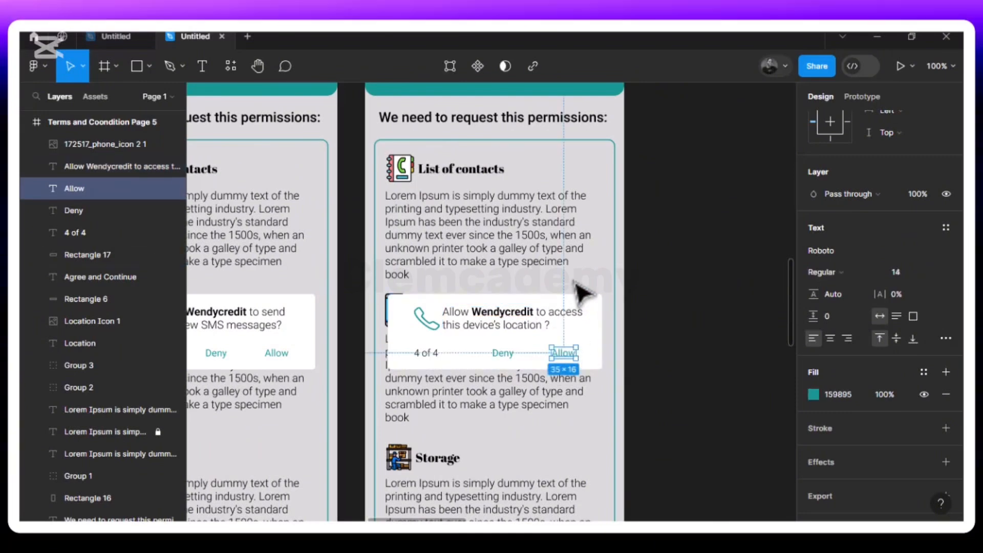
Review the row of Terms and Coondition frames and their permission popups from Page 1 to Page 5
key(ctrl+minus)
scroll(574, 281, left, 3)
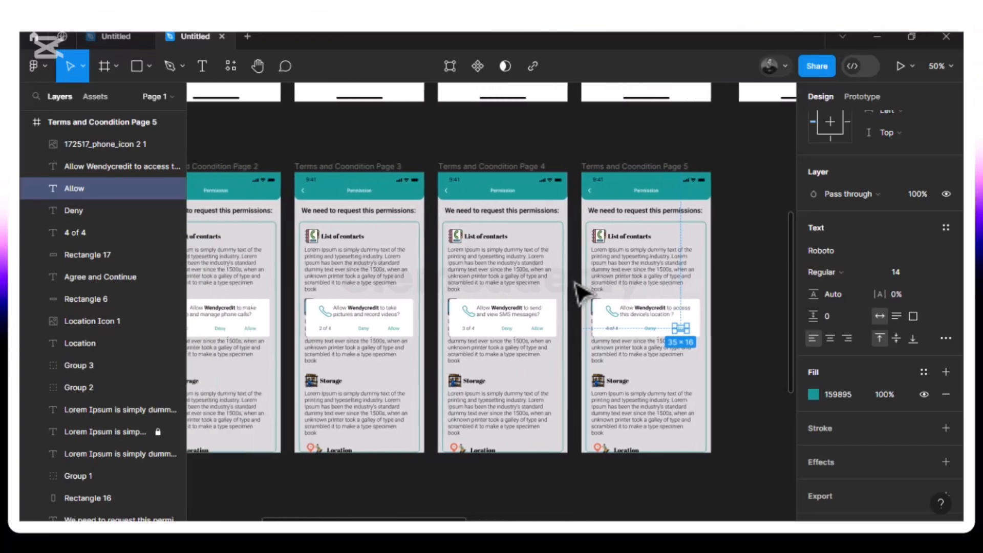
scroll(579, 292, left, 5)
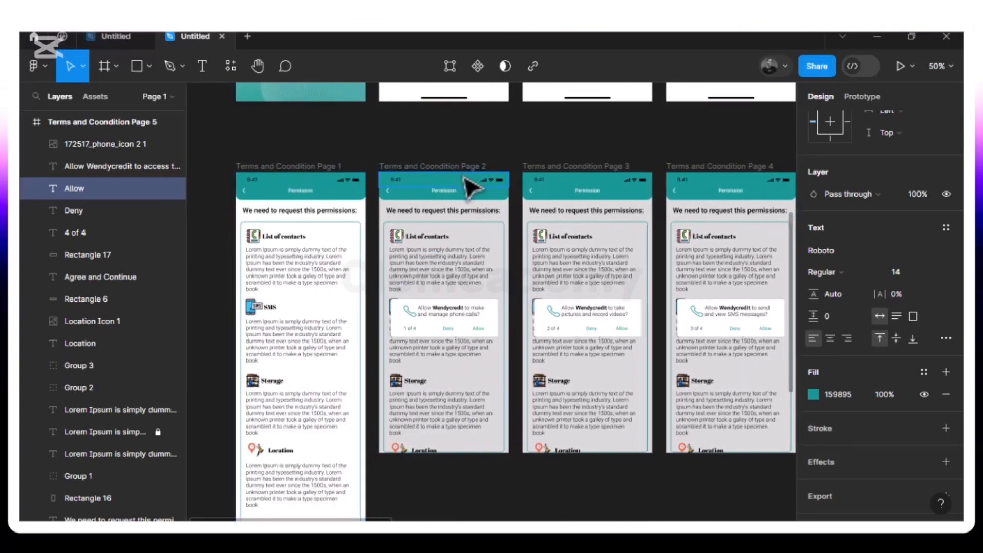
scroll(553, 196, right, 3)
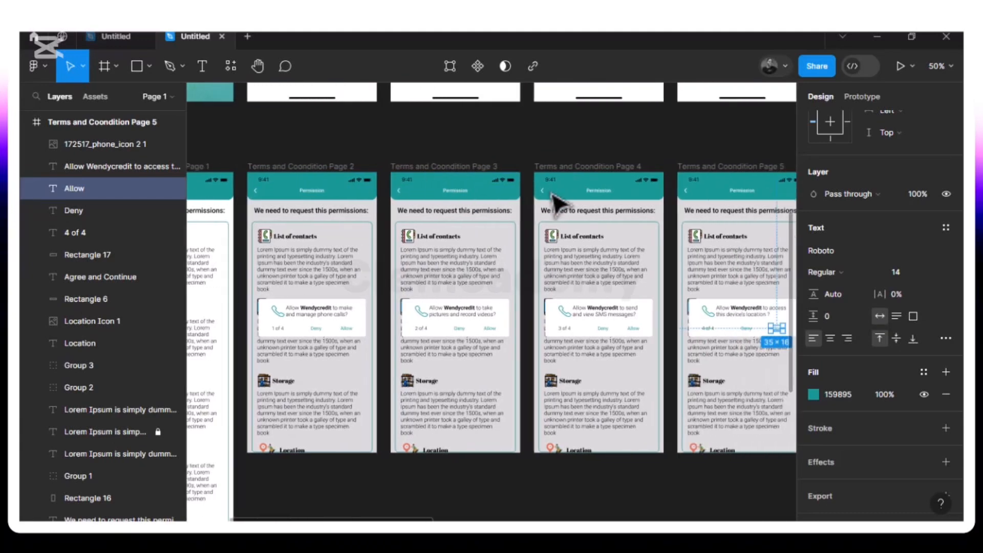
scroll(557, 199, right, 3)
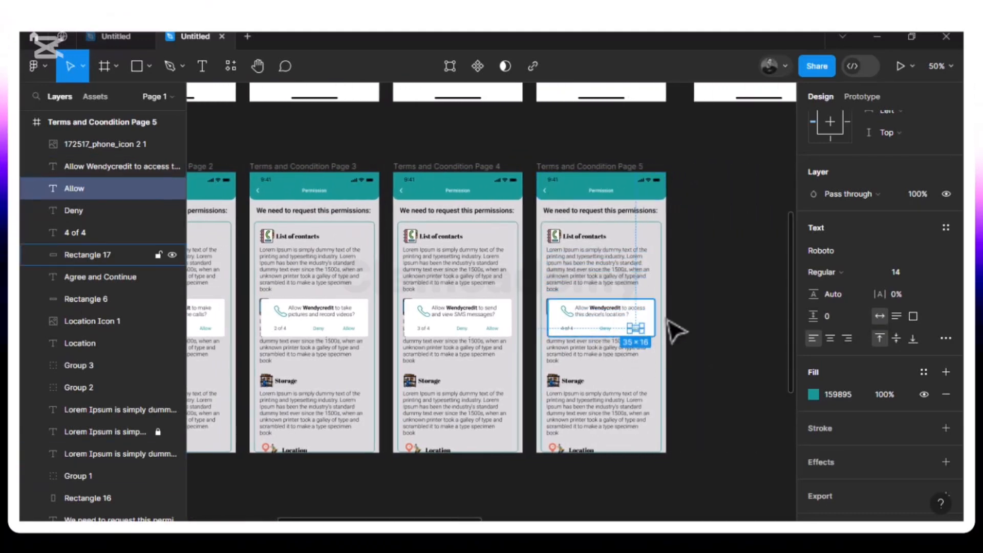
click(649, 271)
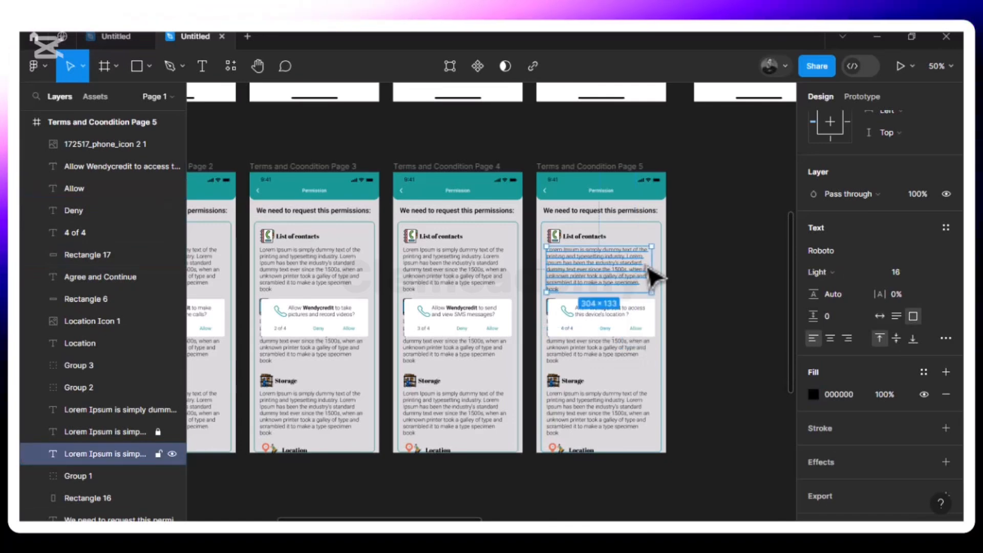
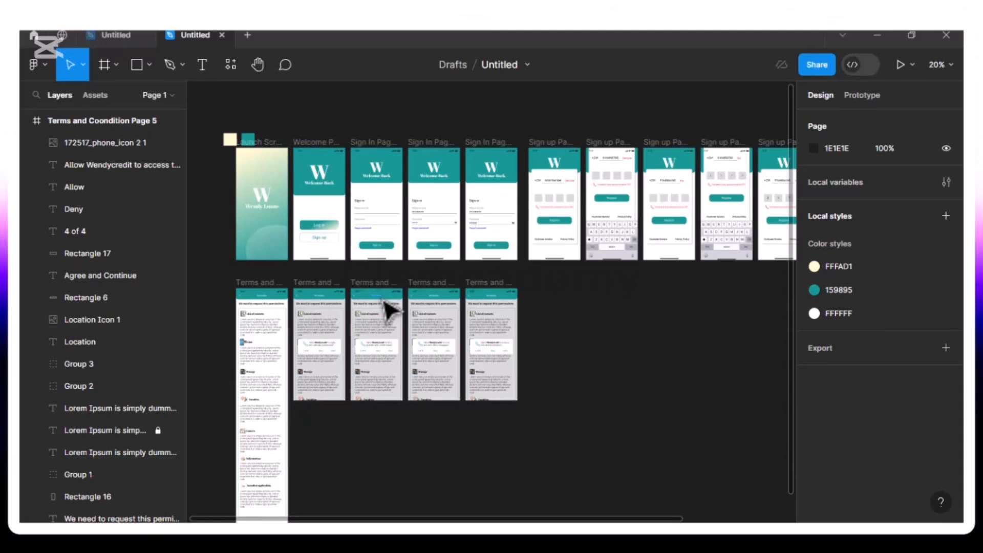
Duplicate the "Sign In Page 3" frame
key(ctrl+equal)
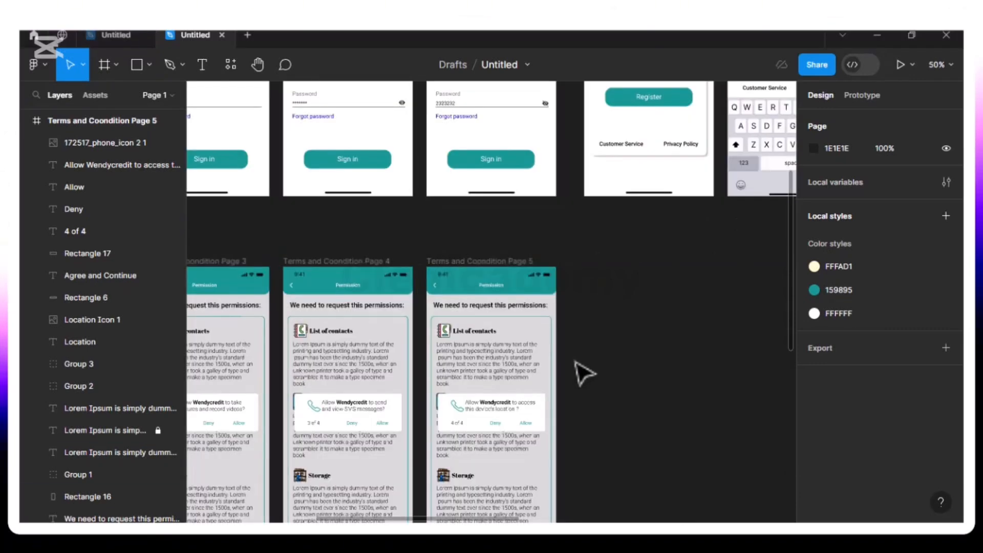
scroll(583, 373, right, 2)
scroll(584, 373, up, 5)
scroll(584, 373, down, 2)
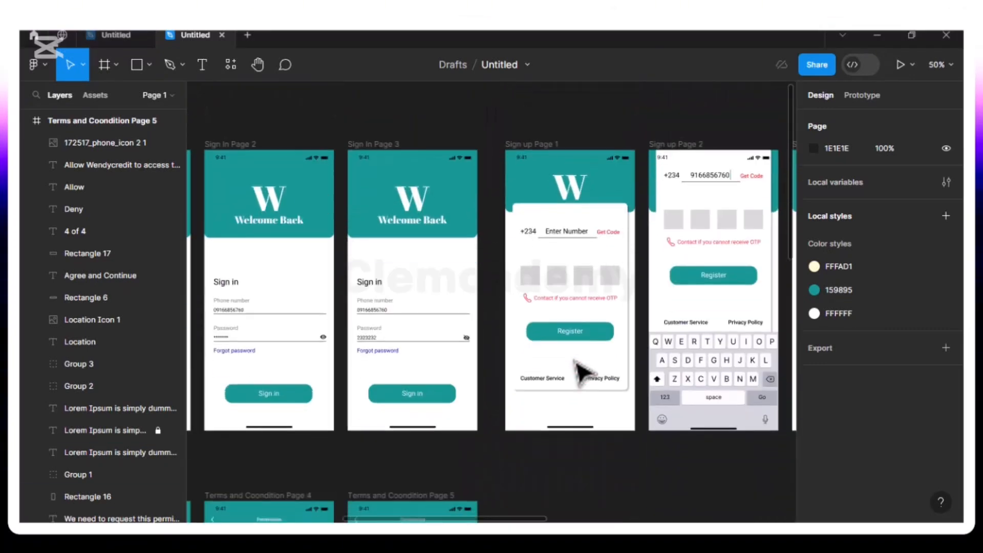
scroll(584, 372, up, 2)
scroll(584, 373, down, 7)
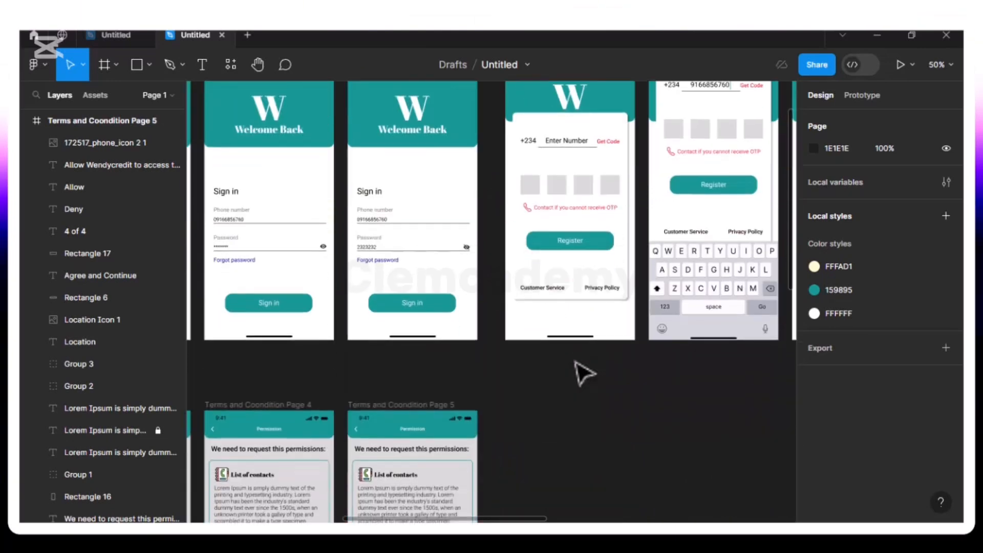
scroll(583, 373, up, 7)
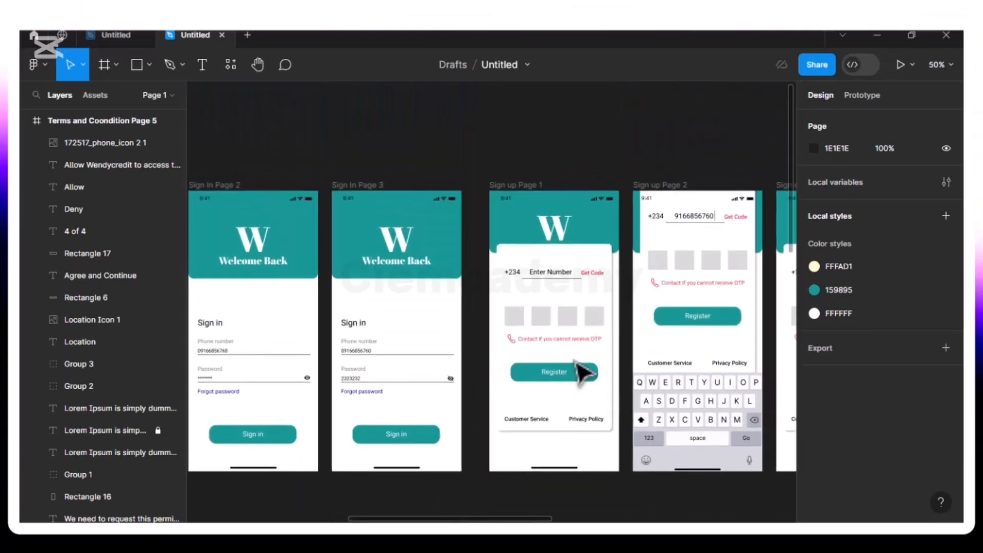
scroll(577, 362, down, 1)
scroll(577, 362, right, 1)
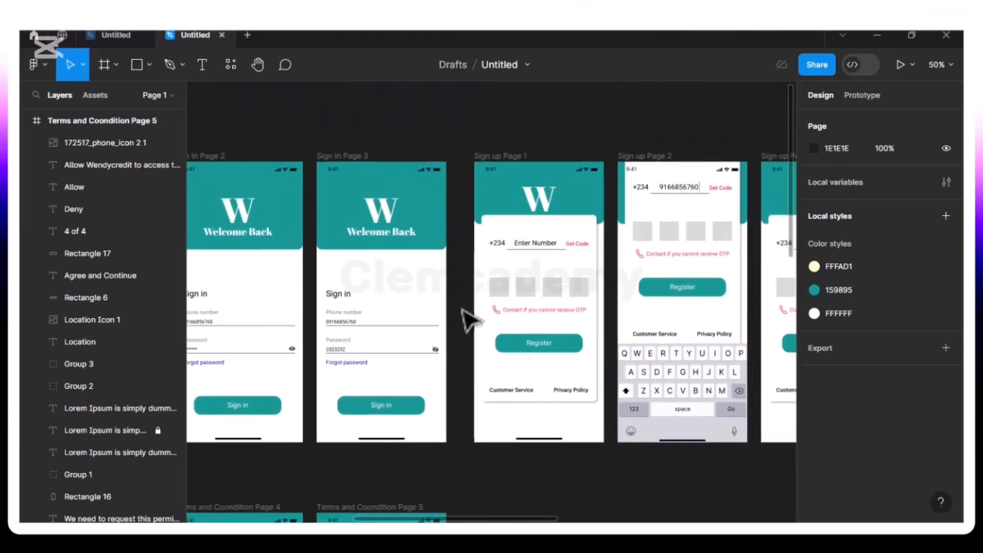
click(350, 165)
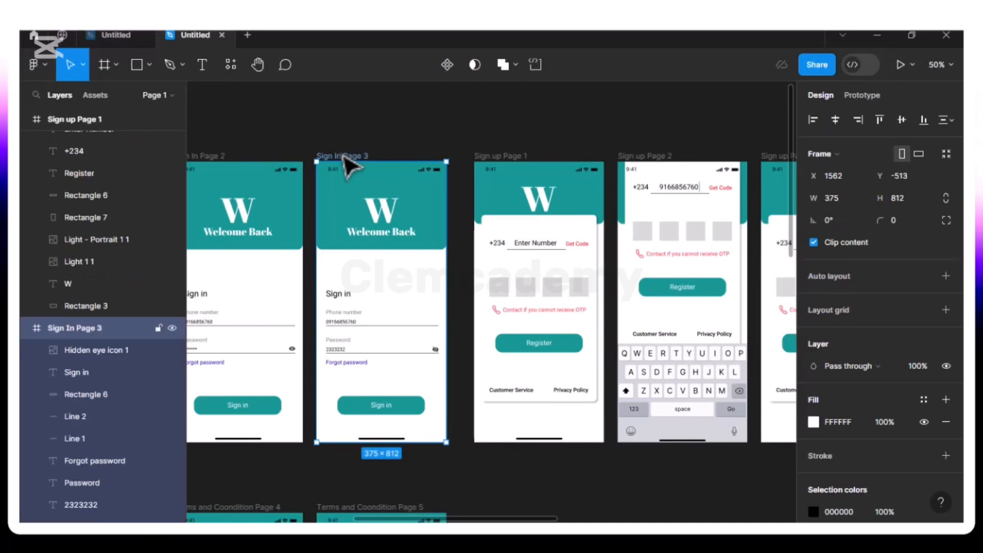
key(ctrl+d)
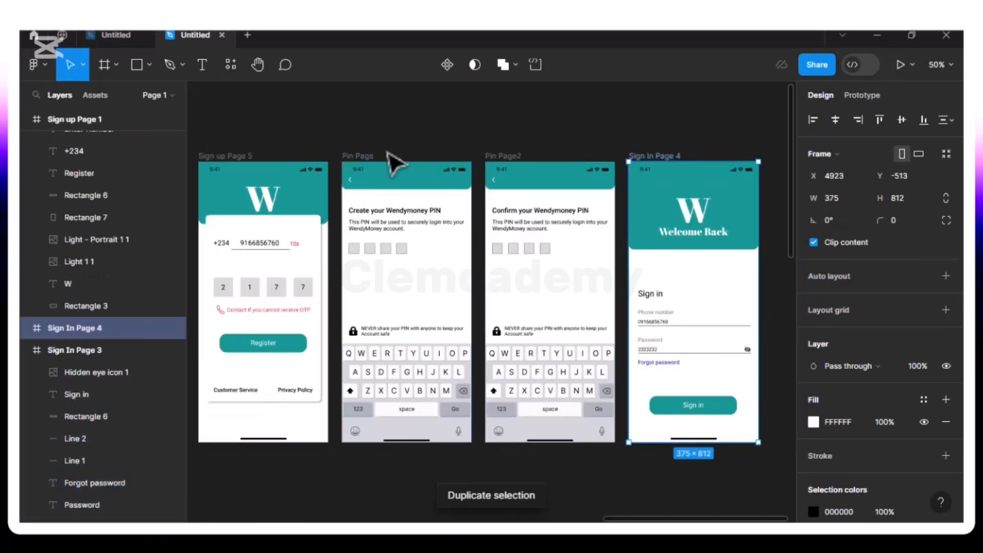
Place the duplicated sign-in frame beside "Terms and Coondition Page 5", aligned with its row, and rename it "Home Page1"
drag(651, 210, 369, 195)
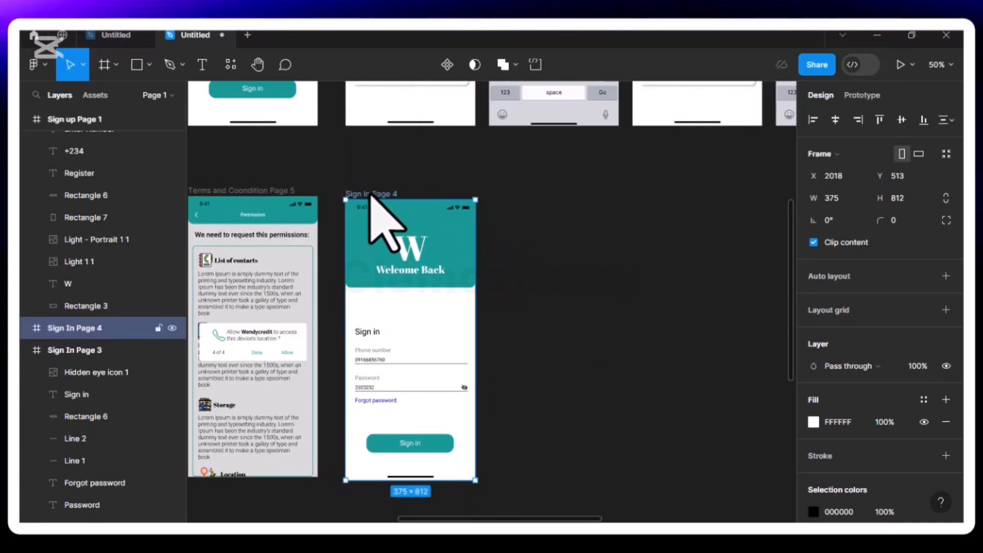
mouse_move(370, 196)
mouse_down()
mouse_move(369, 184)
mouse_move(365, 197)
mouse_move(369, 190)
mouse_move(377, 197)
mouse_up()
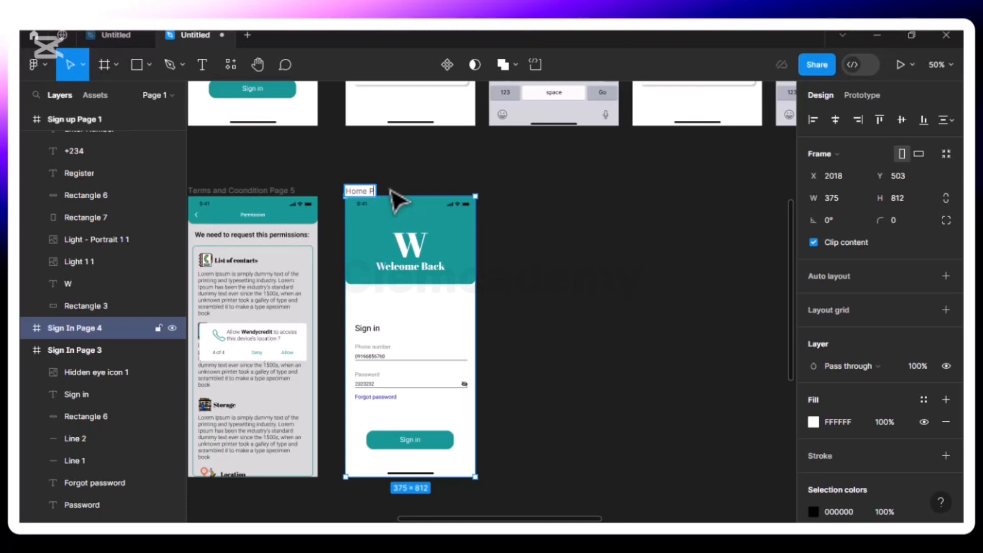
text(Page1)
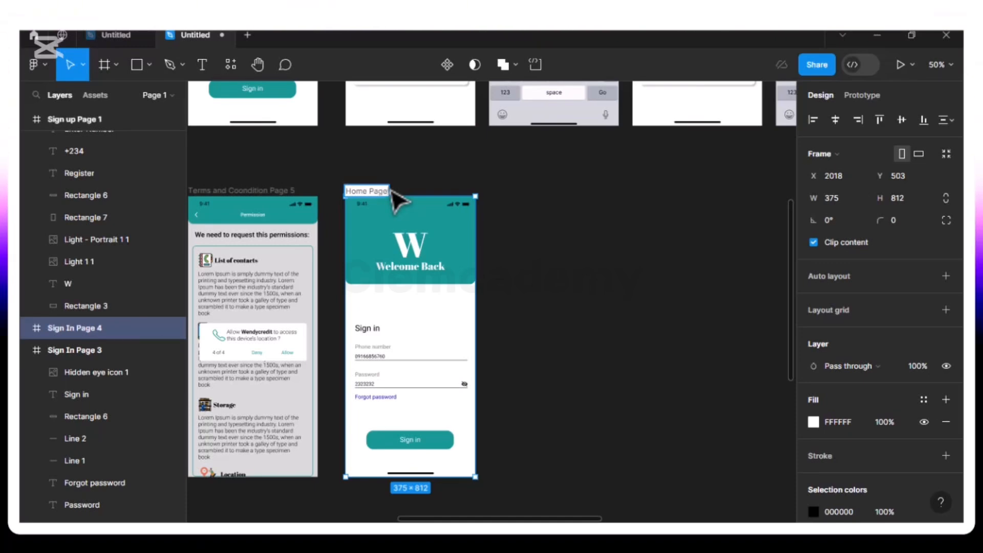
click(430, 186)
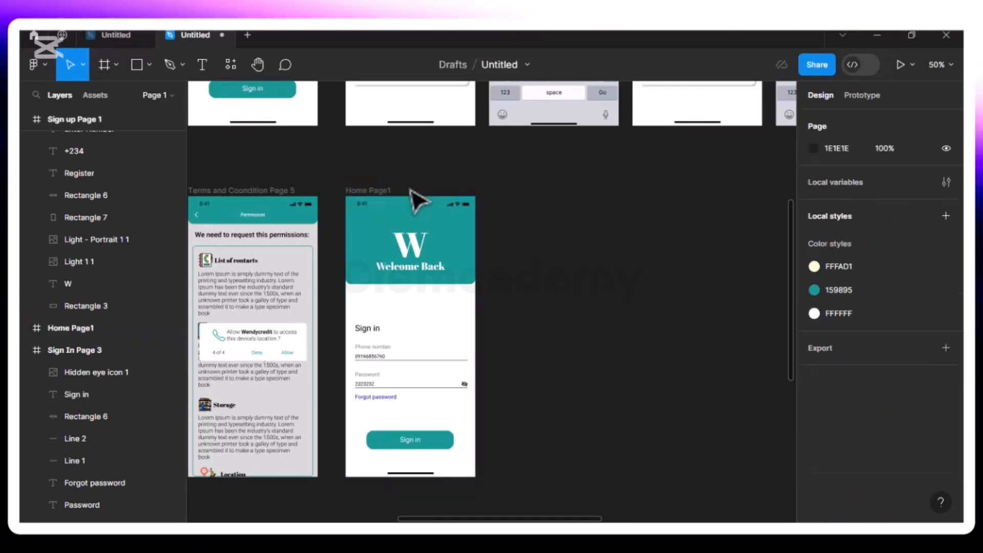
Delete the "W" logo and the "Welcome Back" text from the "Home Page1" header
click(411, 253)
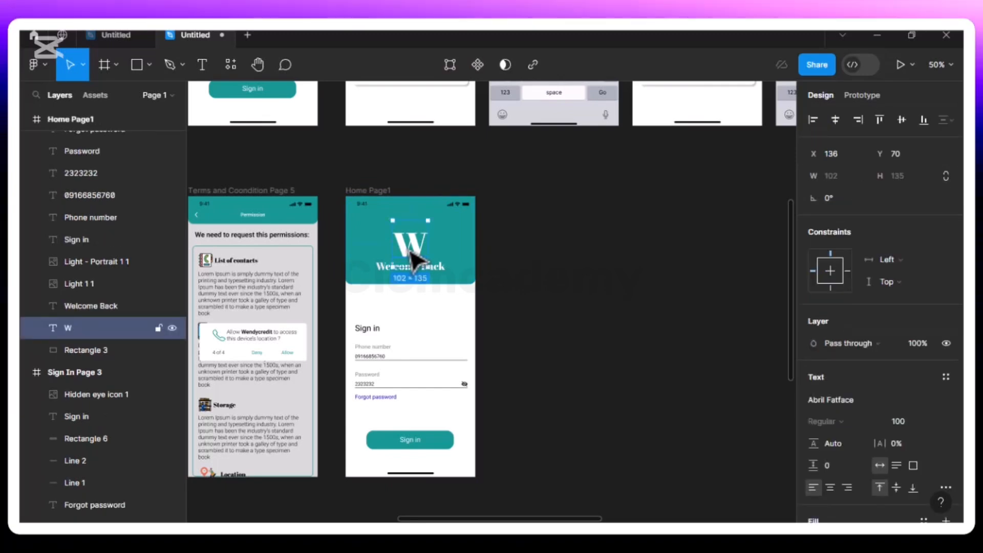
key(Delete)
click(417, 282)
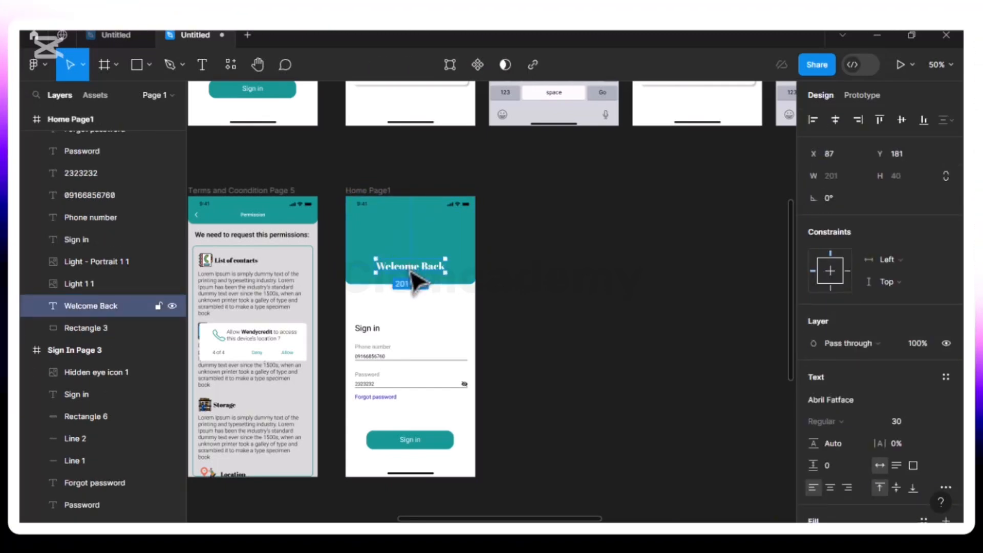
key(Delete)
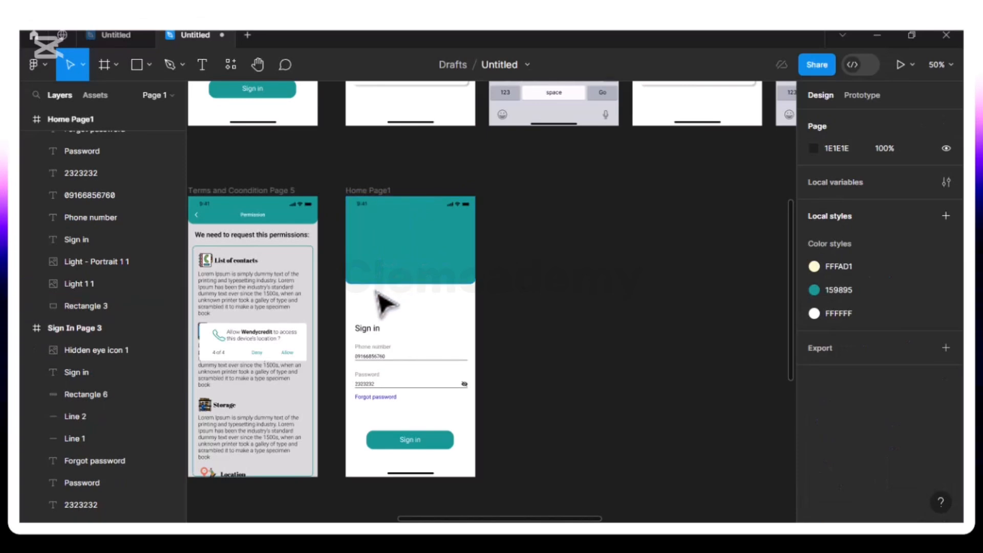
Extend the teal header rectangle on "Home Page1" to a height of 277 and delete the form contents between it and the Sign in button
click(424, 288)
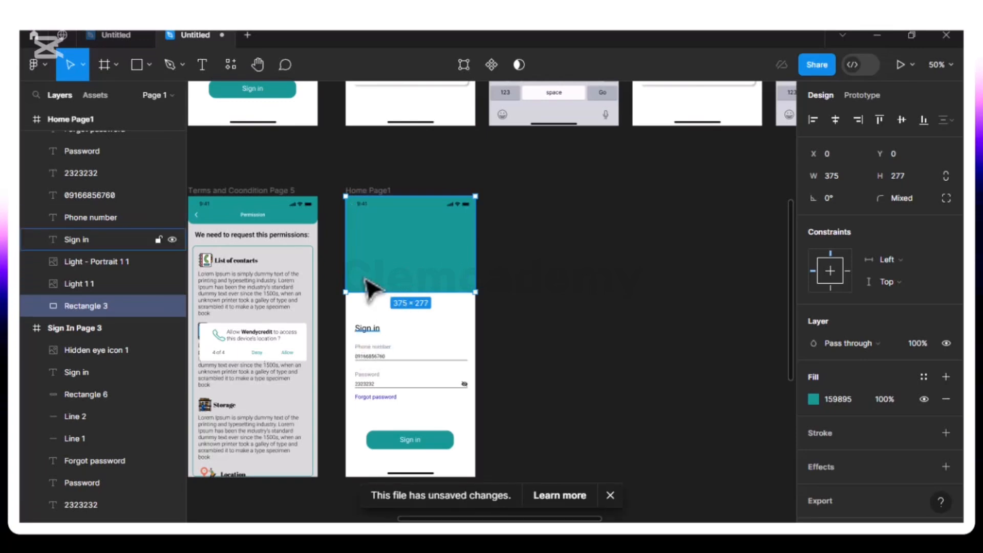
drag(354, 308, 478, 419)
key(Delete)
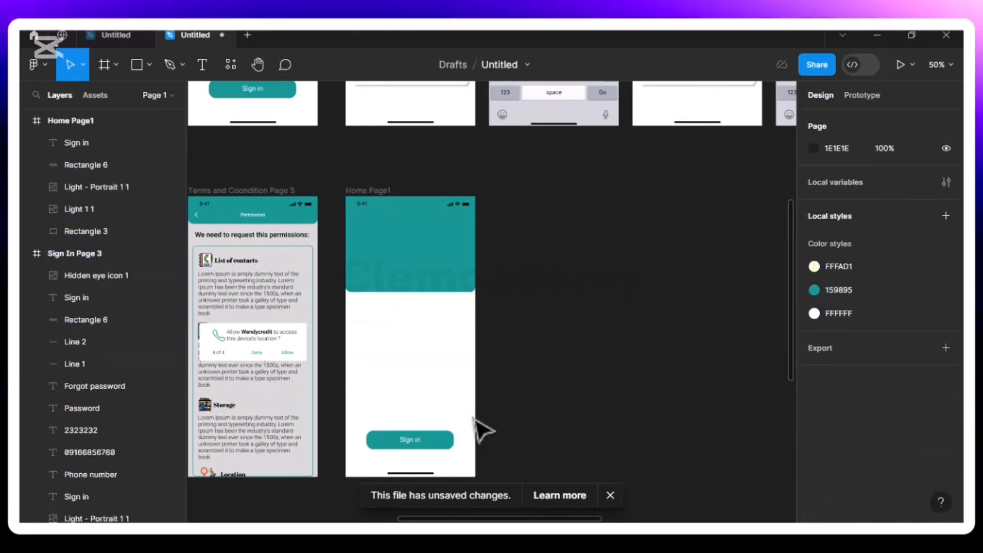
click(396, 444)
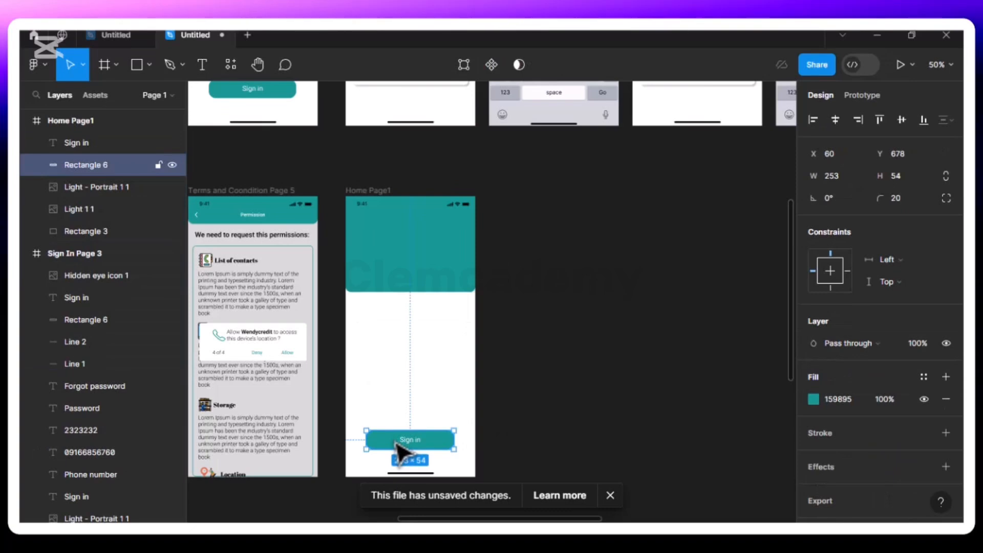
click(364, 332)
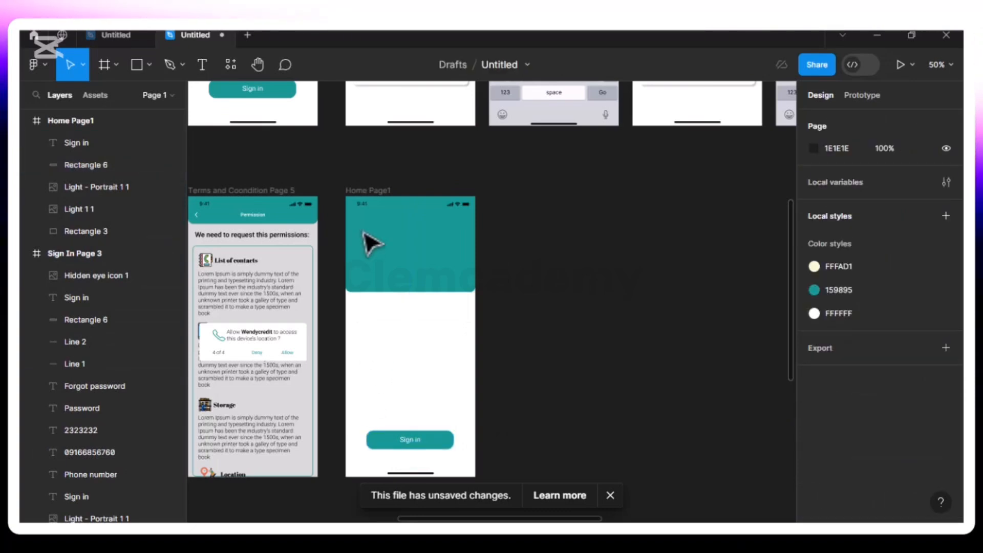
click(377, 248)
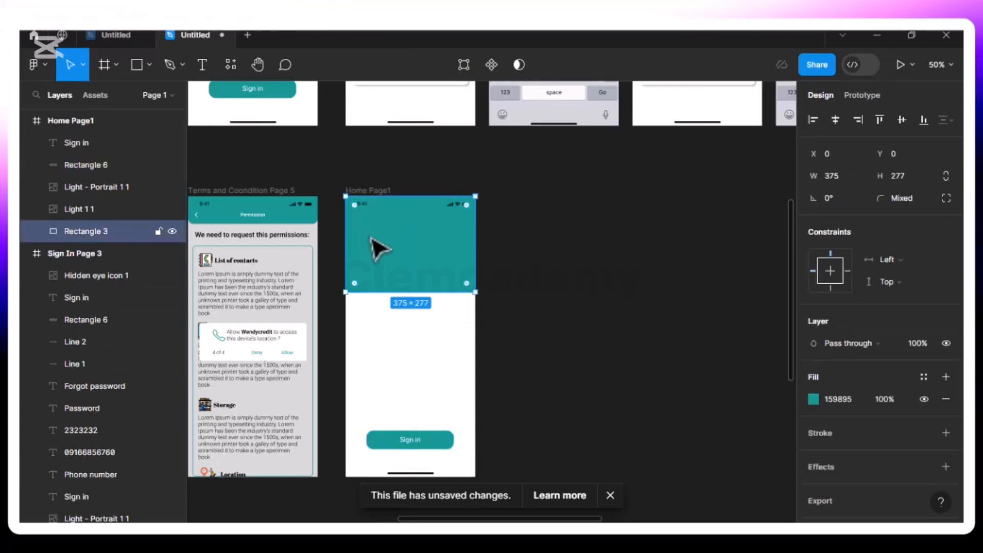
key(shift+0)
scroll(377, 248, left, 4)
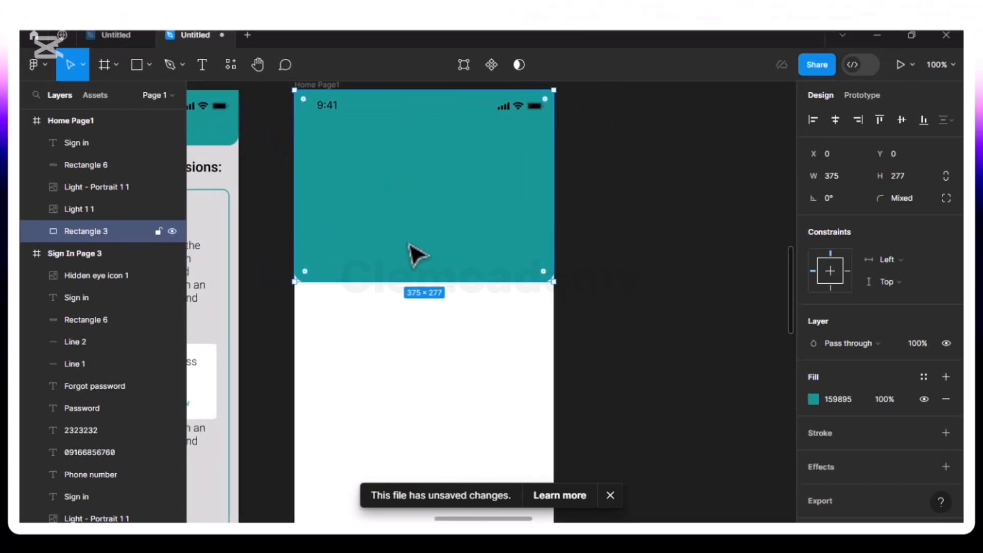
click(609, 495)
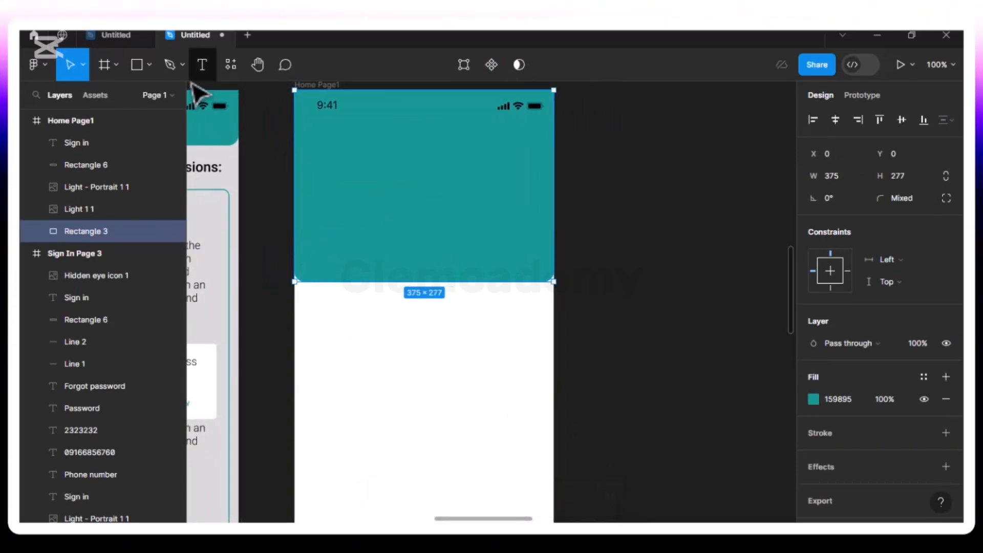
click(148, 66)
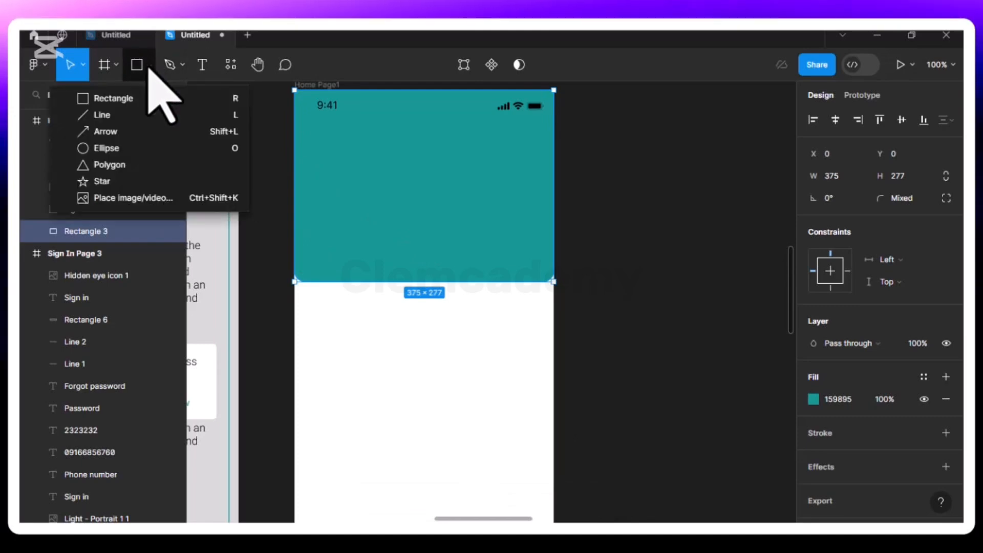
click(137, 199)
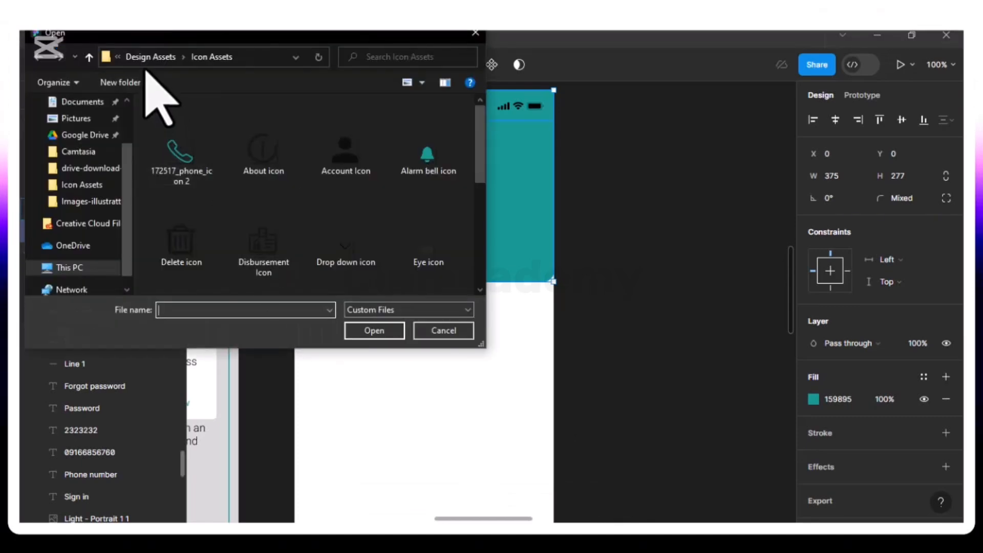
click(151, 57)
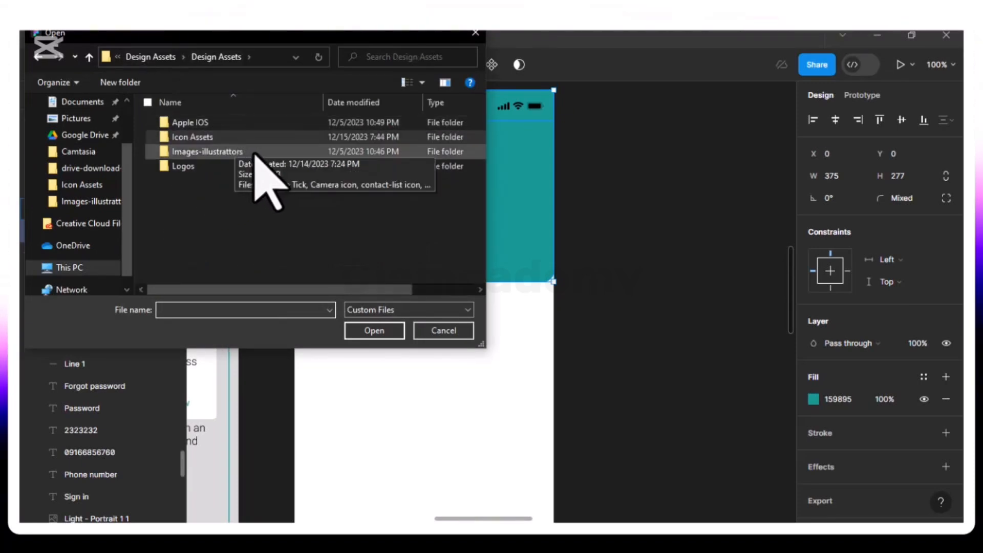
double_click(206, 151)
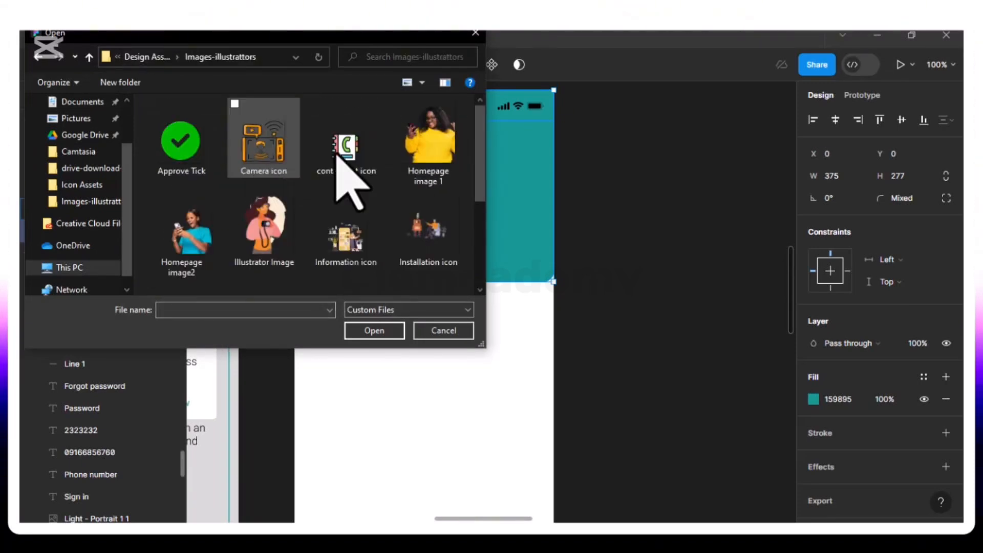
click(432, 156)
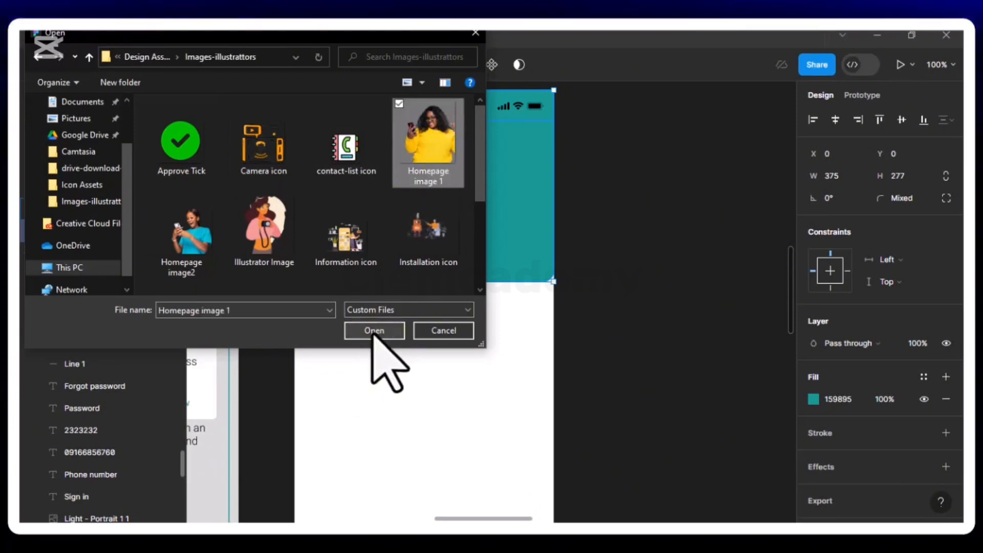
click(474, 34)
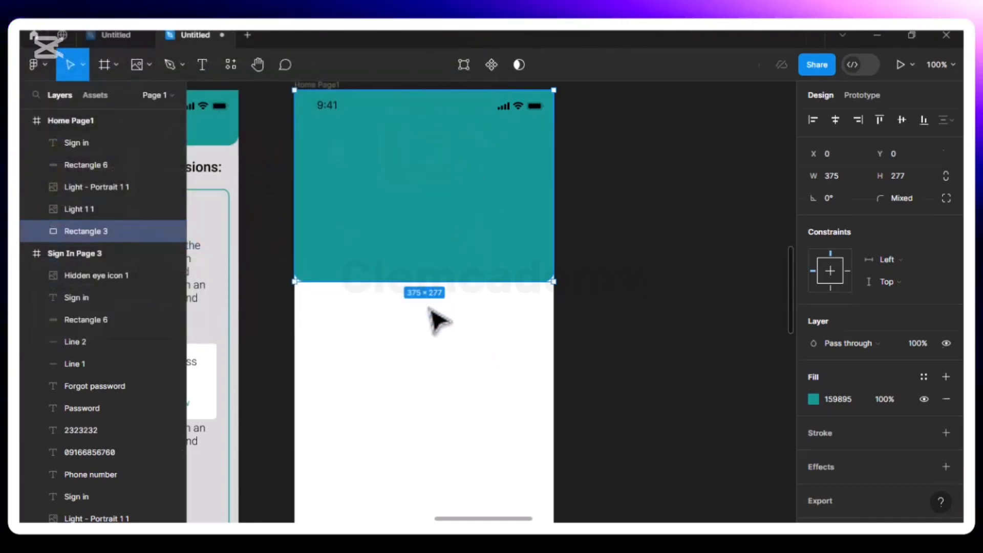
key(Escape)
Place "Homepage image 1" from the Images-illustrattors folder on "Home Page1" below the teal header, about 200 × 222 in size
click(147, 65)
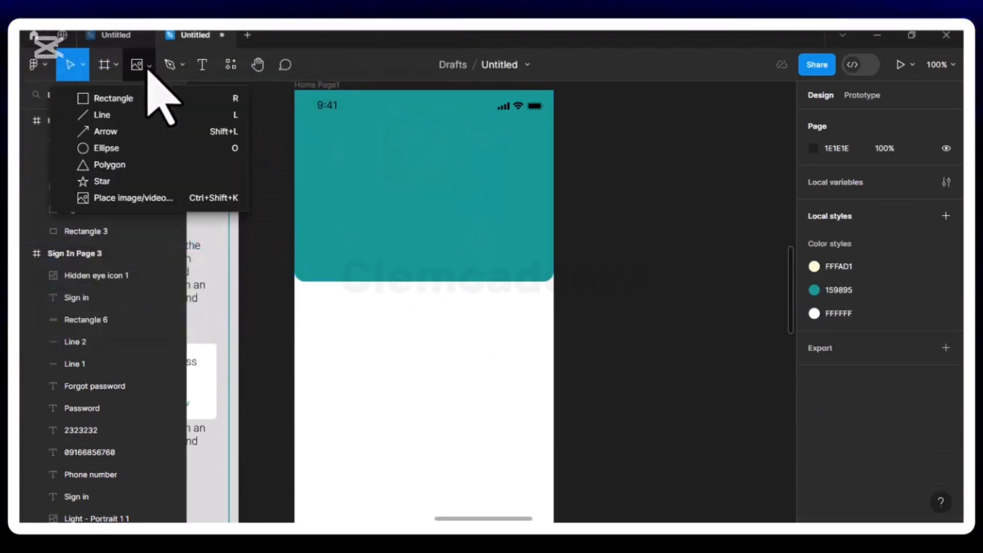
click(142, 199)
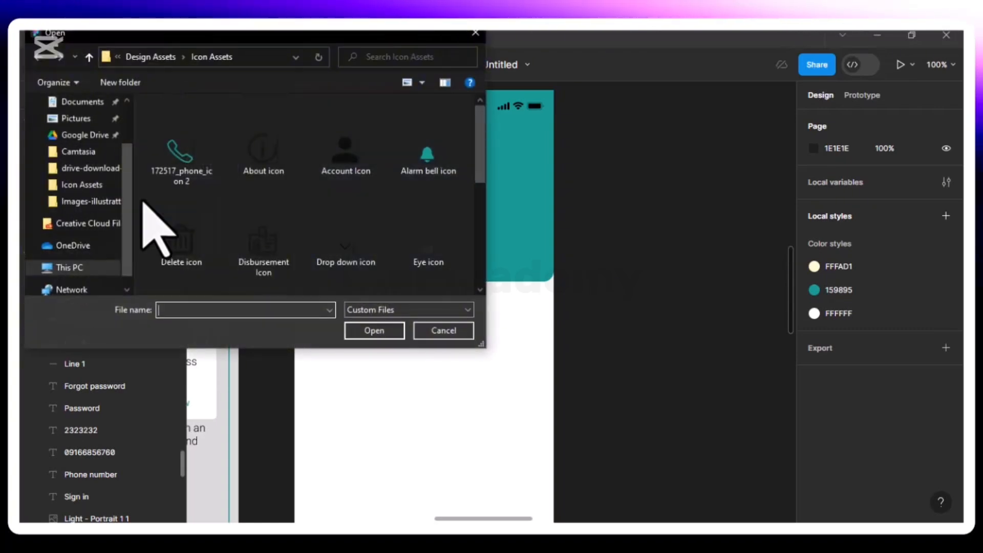
scroll(272, 213, down, 2)
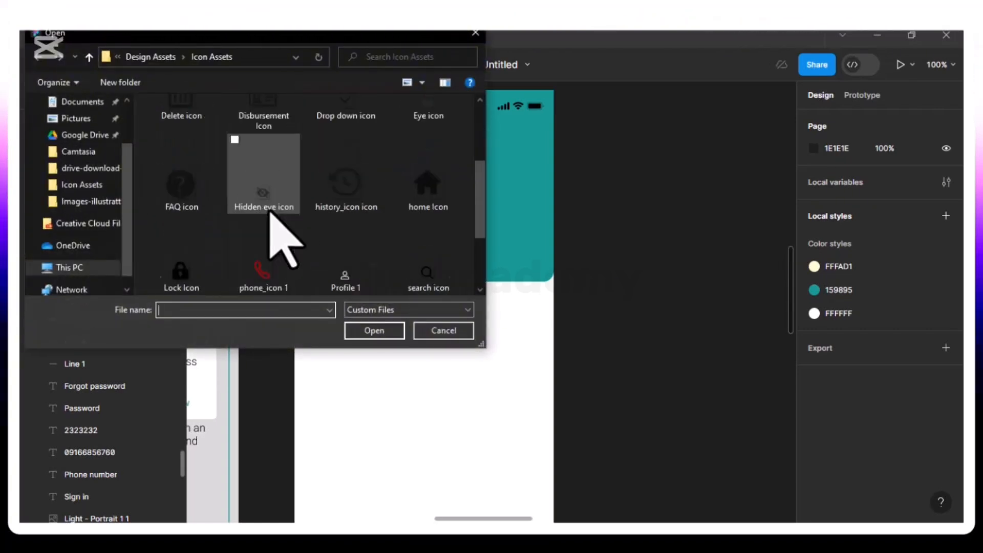
scroll(266, 225, up, 3)
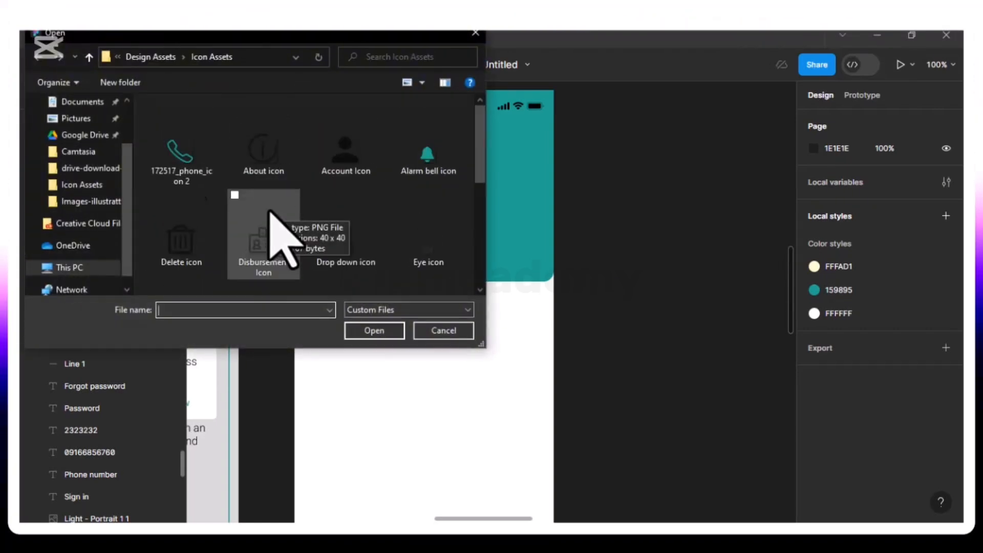
click(149, 57)
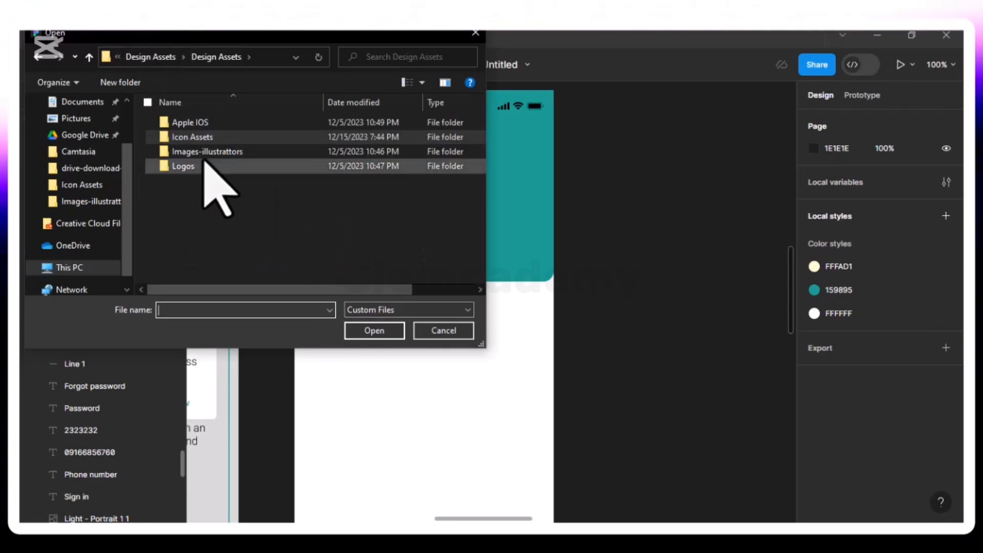
double_click(264, 152)
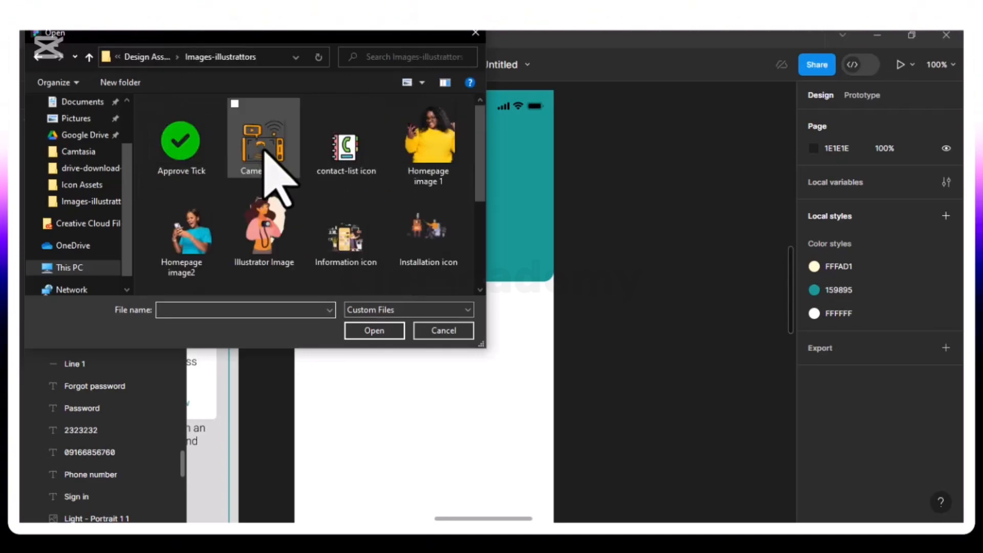
click(420, 161)
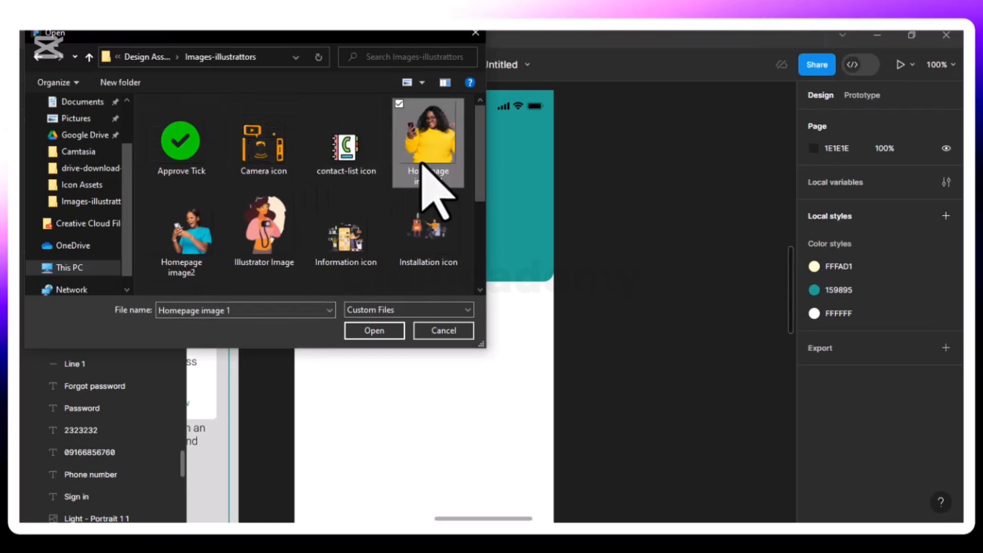
click(364, 330)
click(437, 388)
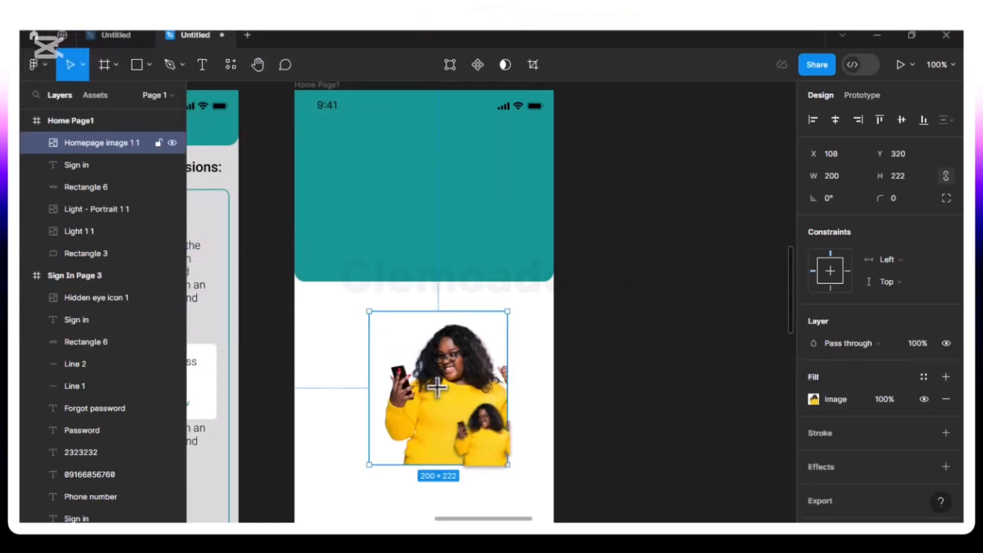
Move the homepage image up onto the teal header of "Home Page1", resting on its lower edge at X 175, Y 55
drag(437, 387, 496, 207)
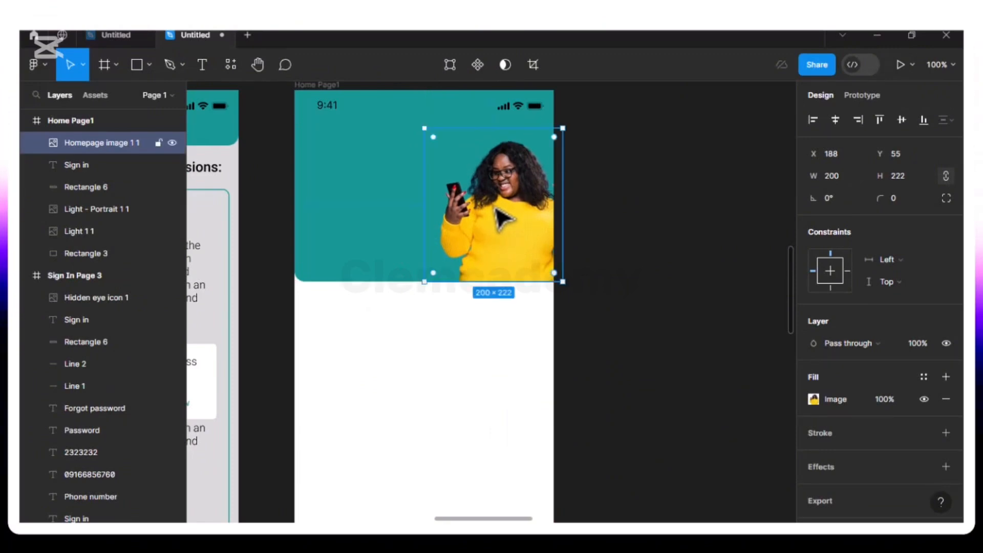
drag(495, 208, 494, 208)
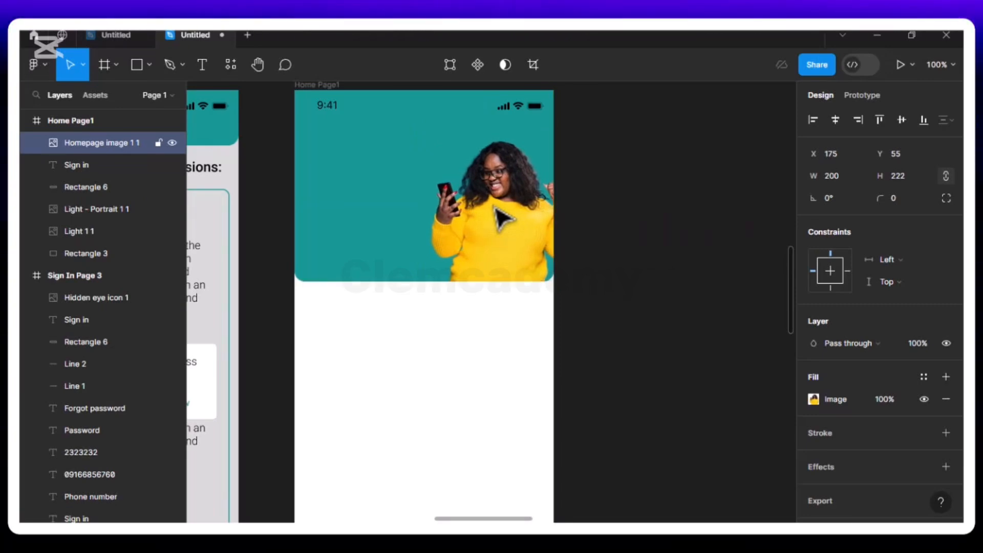
Add the text "Welcome Back!" to the teal header at X 34, Y 55 and set its font size to 20
click(372, 227)
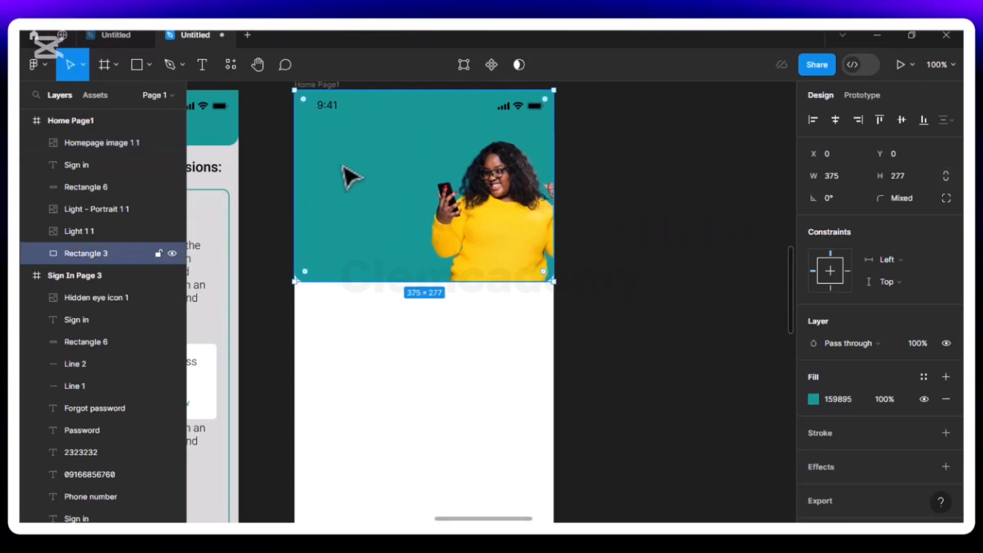
click(204, 67)
click(320, 141)
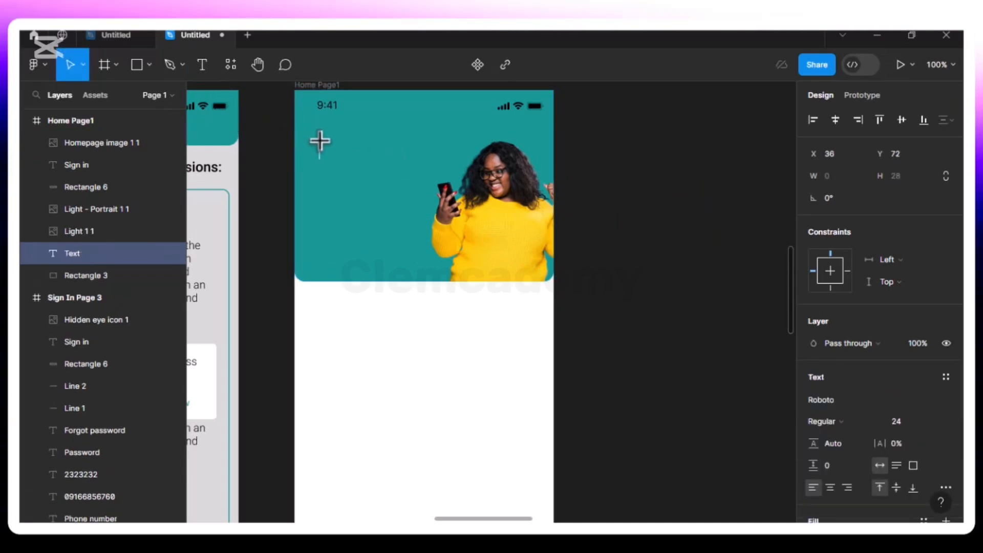
text(Welcome Back)
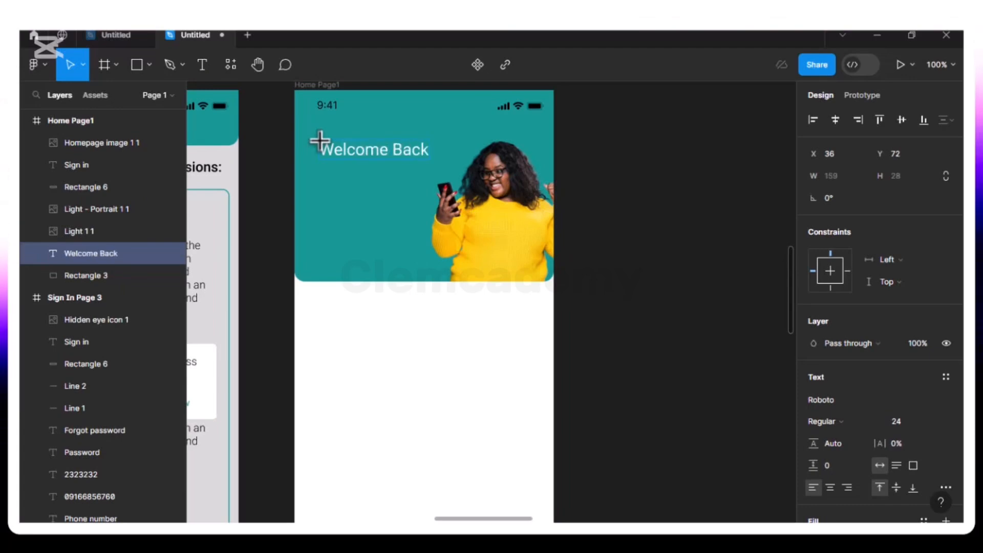
key(Escape)
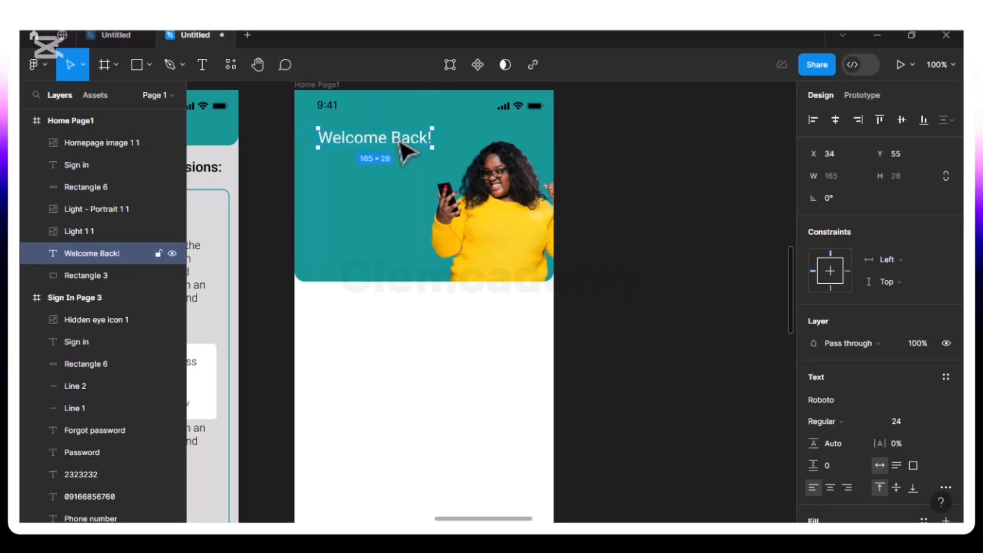
click(933, 423)
click(914, 372)
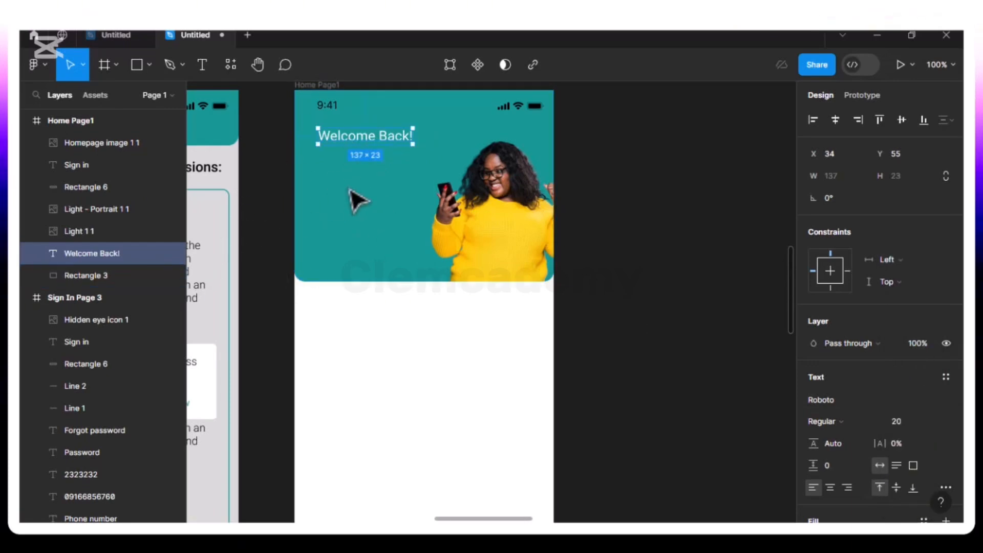
Add the two-line text "Get your loan in 5 minutes" to the teal header below "Welcome Back!", beside the woman's image
click(338, 219)
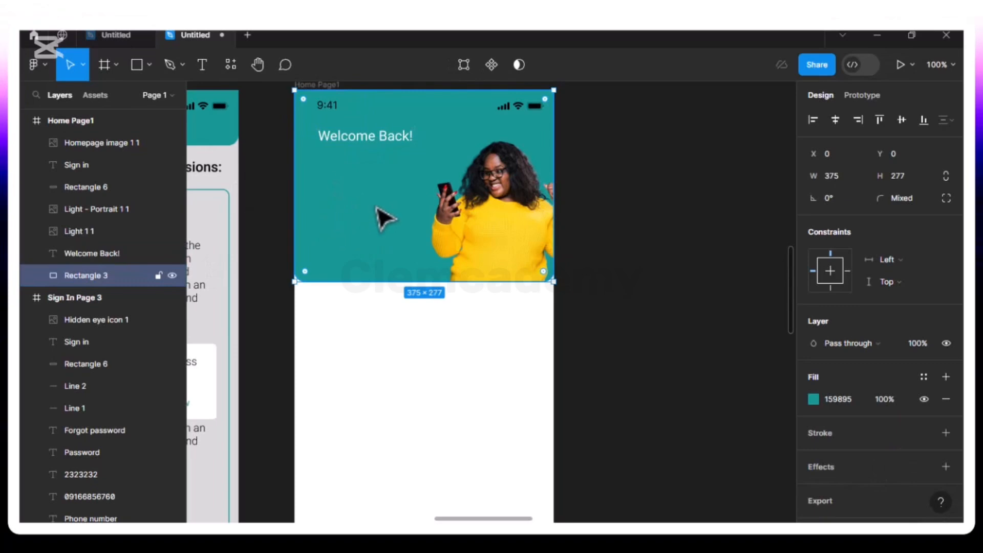
click(202, 64)
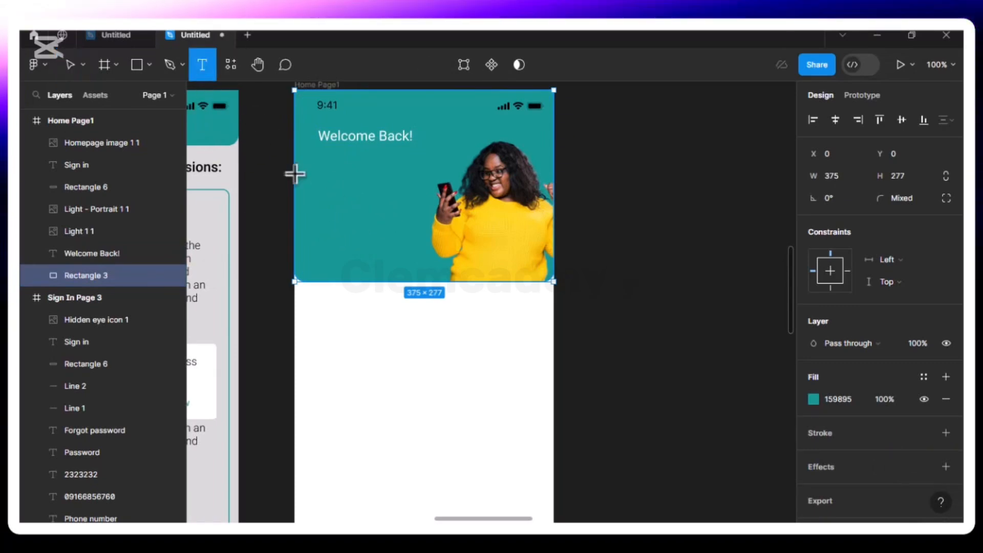
click(318, 195)
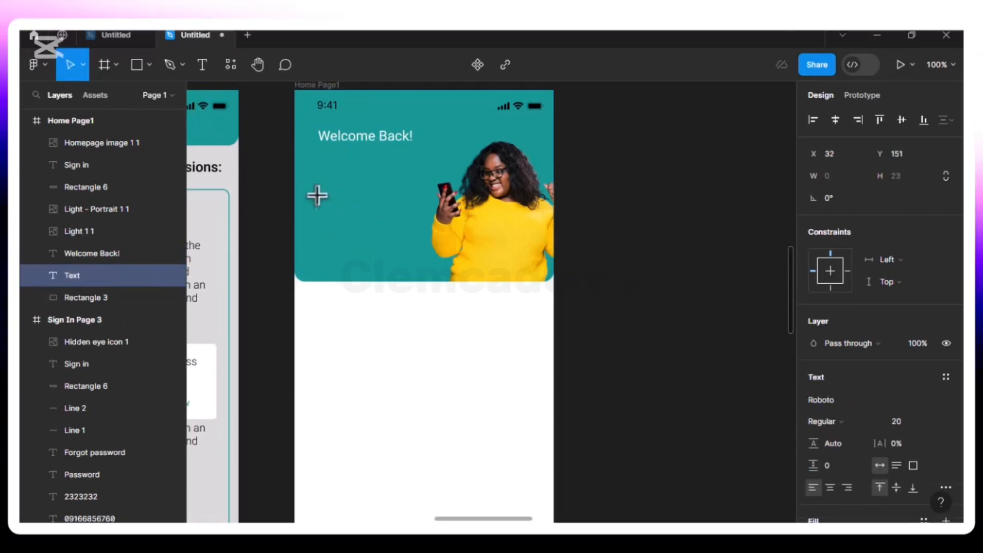
text(Get)
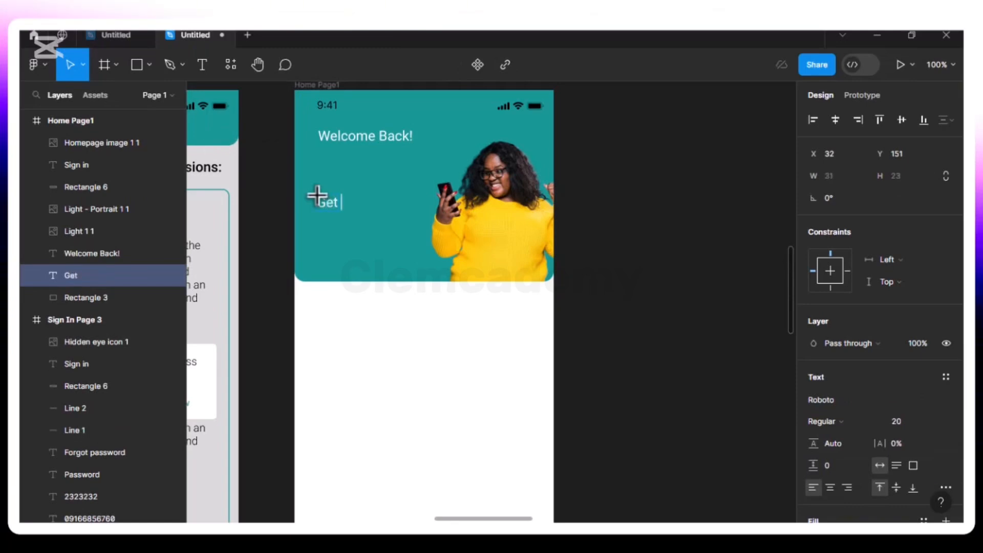
text( your)
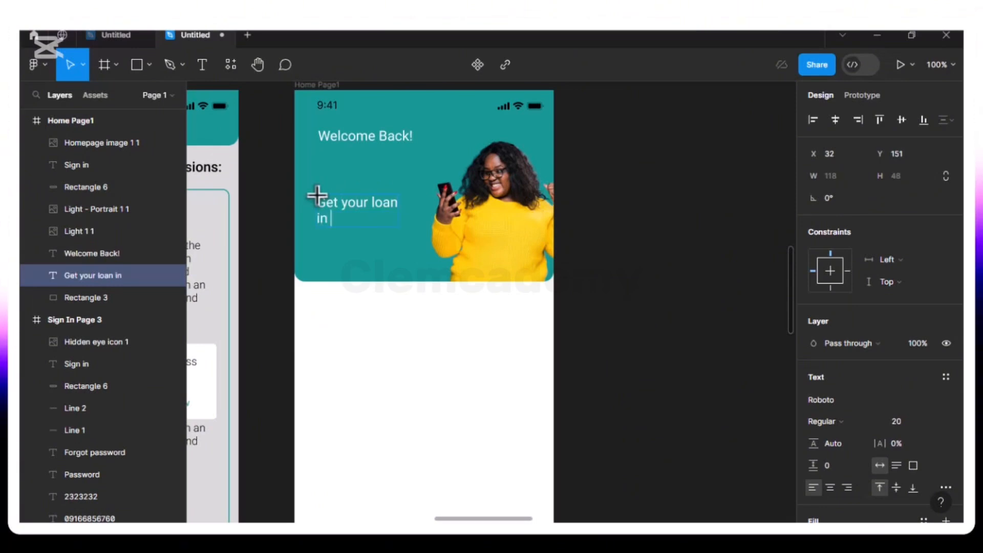
text(loan in 5)
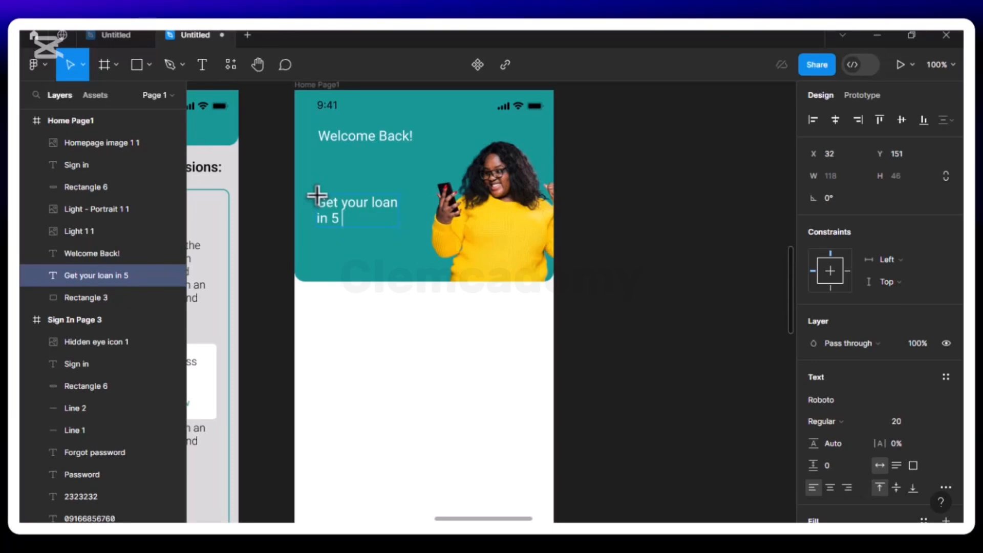
text( minute)
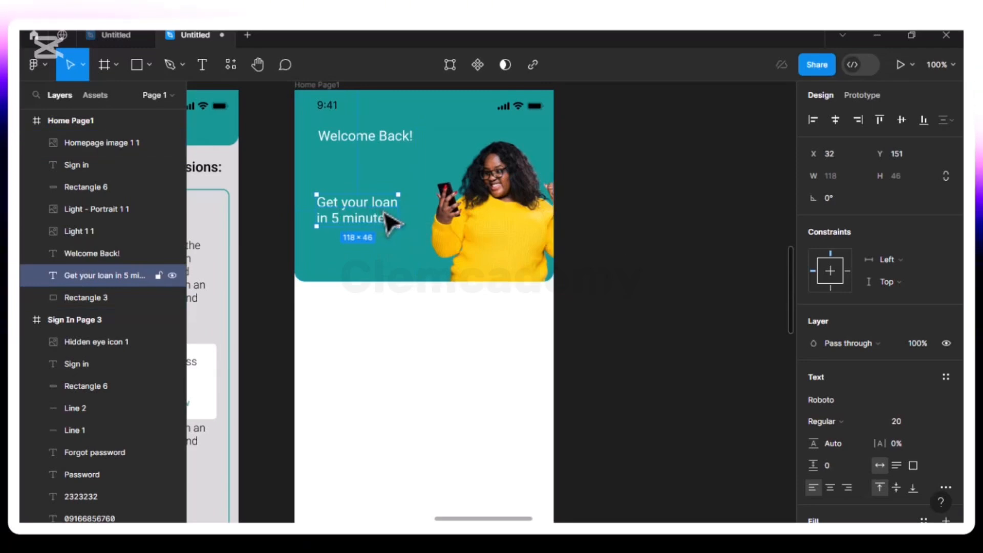
Enlarge the "Get your loan in 5 minutes" text to font size 26, trying 24 and 28 first
click(934, 421)
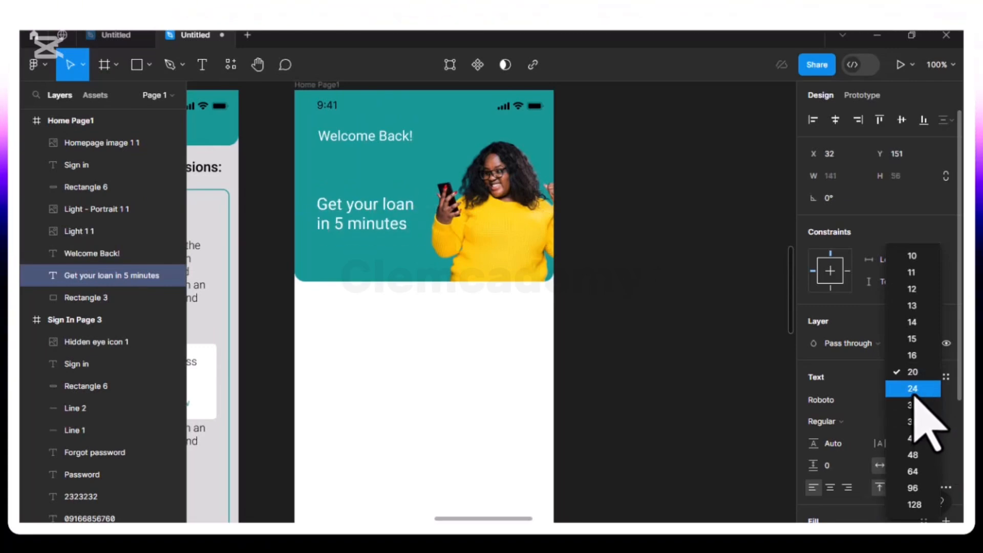
click(915, 393)
click(894, 420)
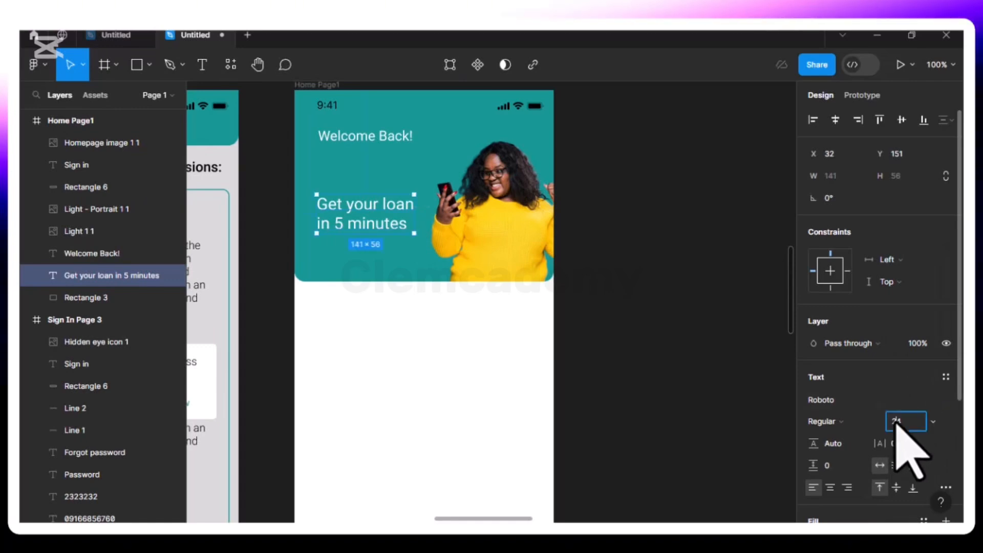
text(2)
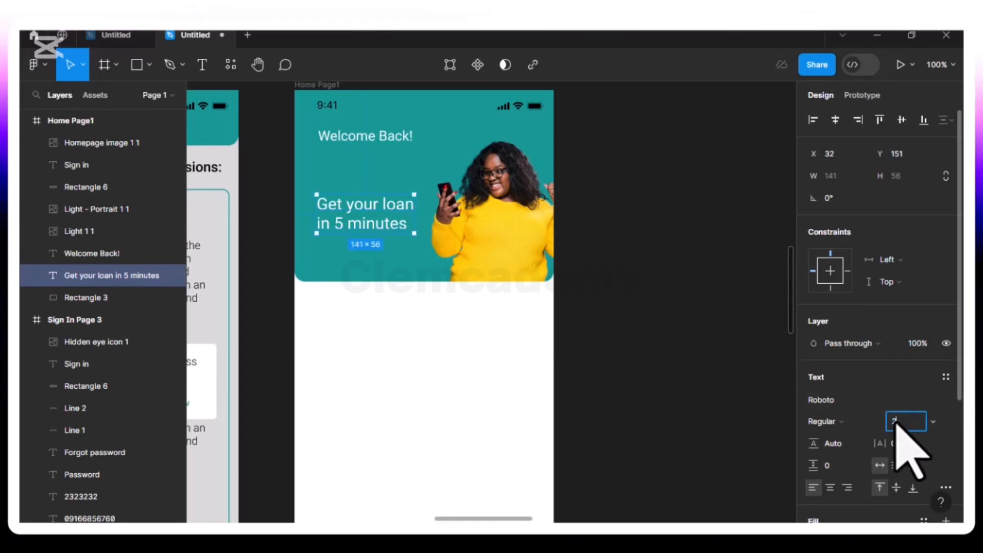
text(8)
key(Return)
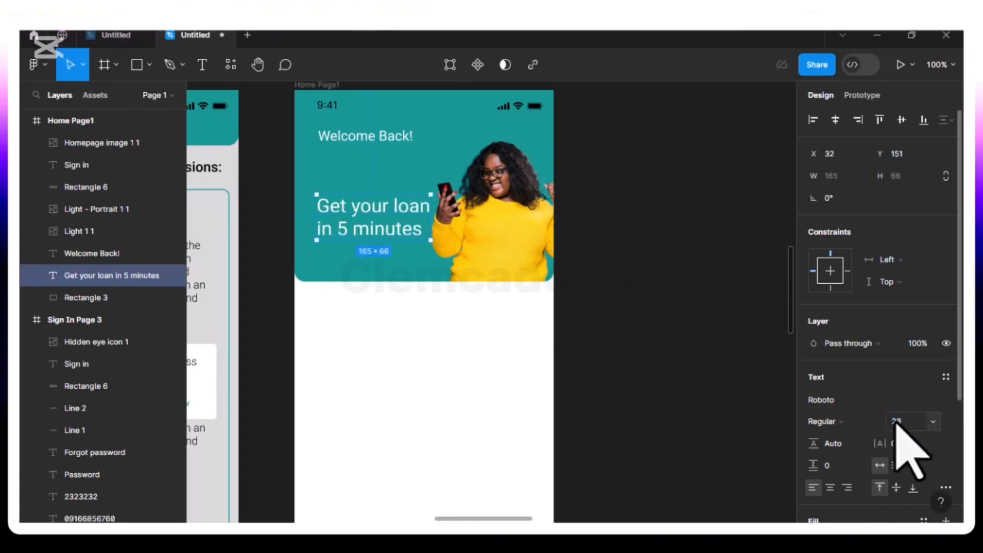
click(896, 422)
text(26)
key(Return)
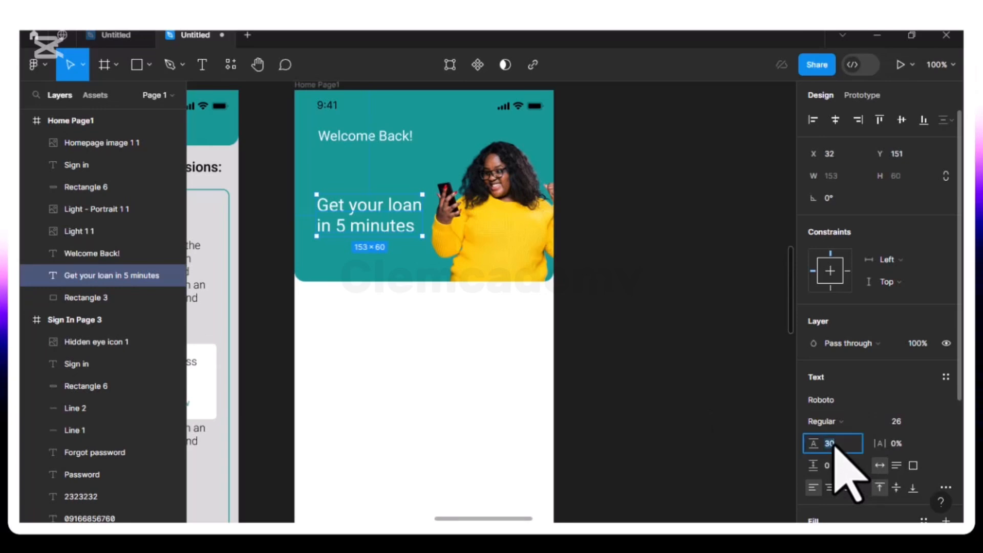
Tighten the line height of the "Get your loan in 5 minutes" text to 25, trying 20 first
key(Return)
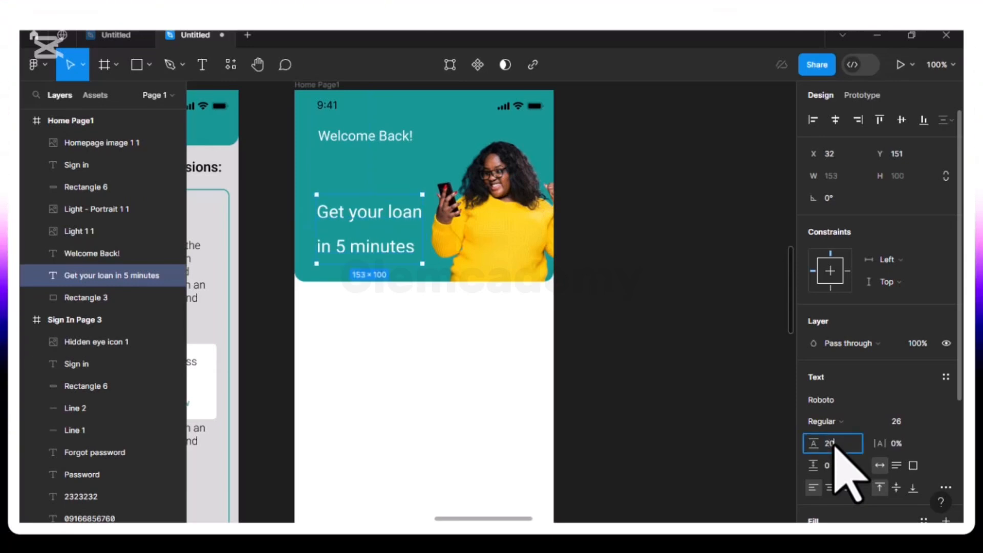
text(20)
key(Return)
click(834, 445)
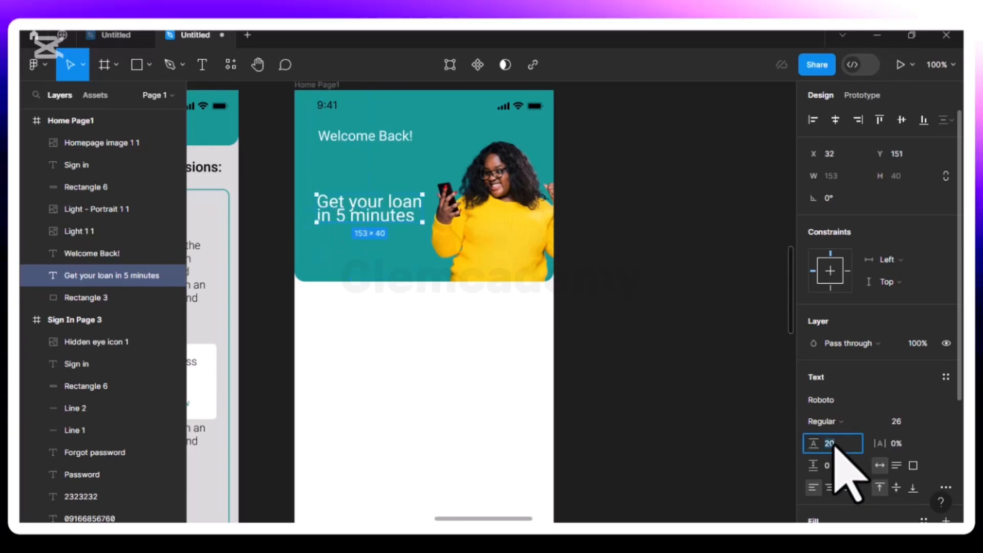
text(25)
key(Return)
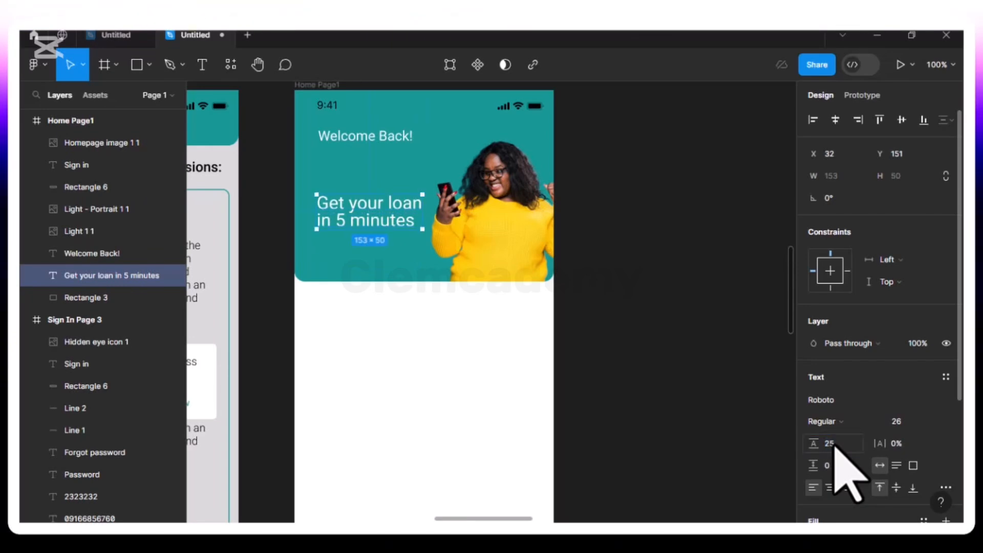
click(834, 445)
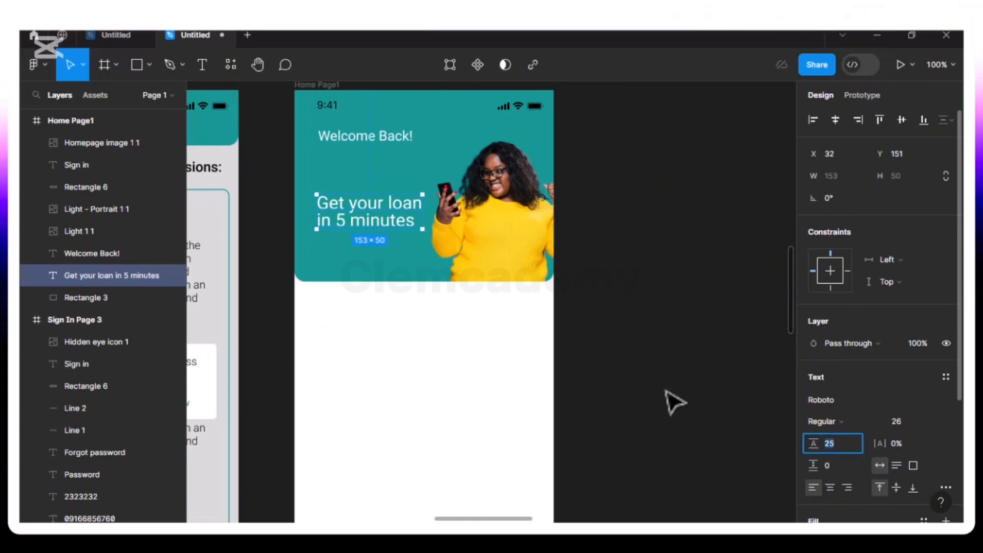
click(640, 355)
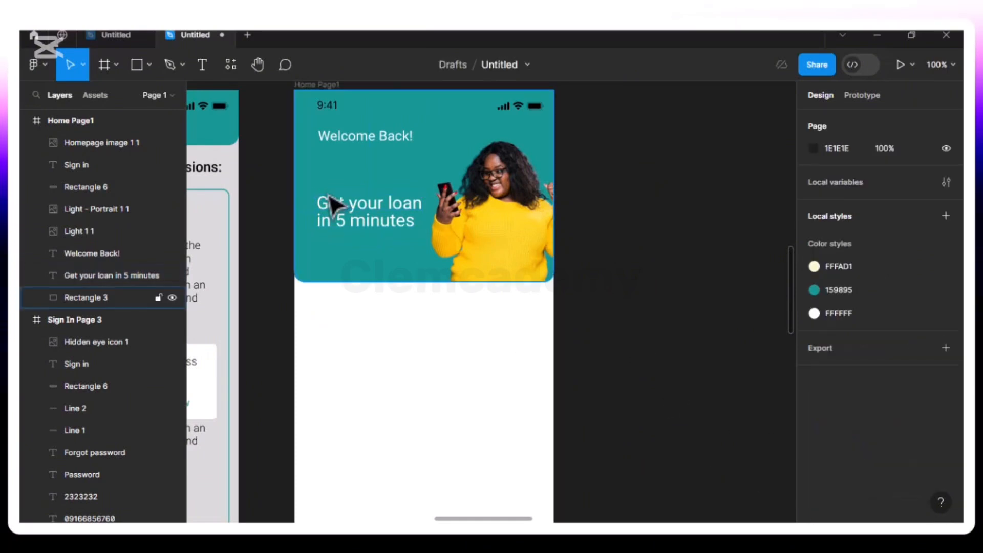
Move the "Get your loan in 5 minutes" text up, closer to "Welcome Back!", to Y 134
click(360, 220)
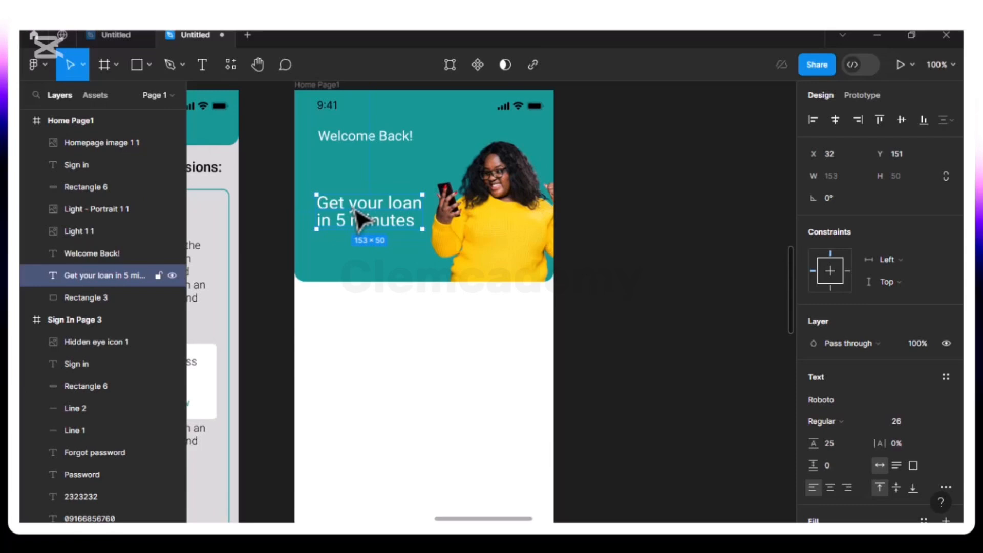
key(Up)
key(Up)
key(Up)
key(Up)
key(Up)
key(Up)
key(Up)
key(Up)
key(Up)
key(Up)
key(Up)
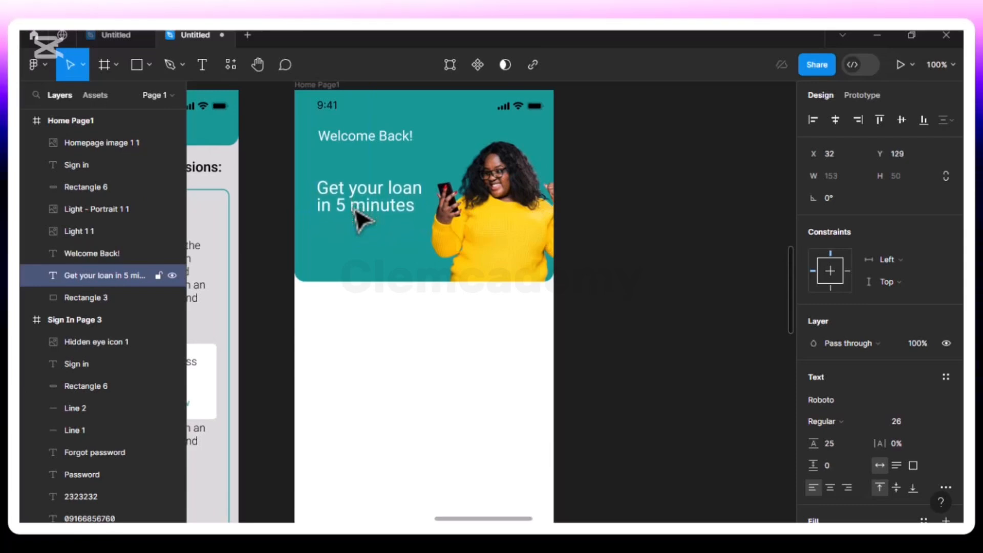
key(Down)
key(Down)
key(Down)
key(Down)
key(Down)
key(Down)
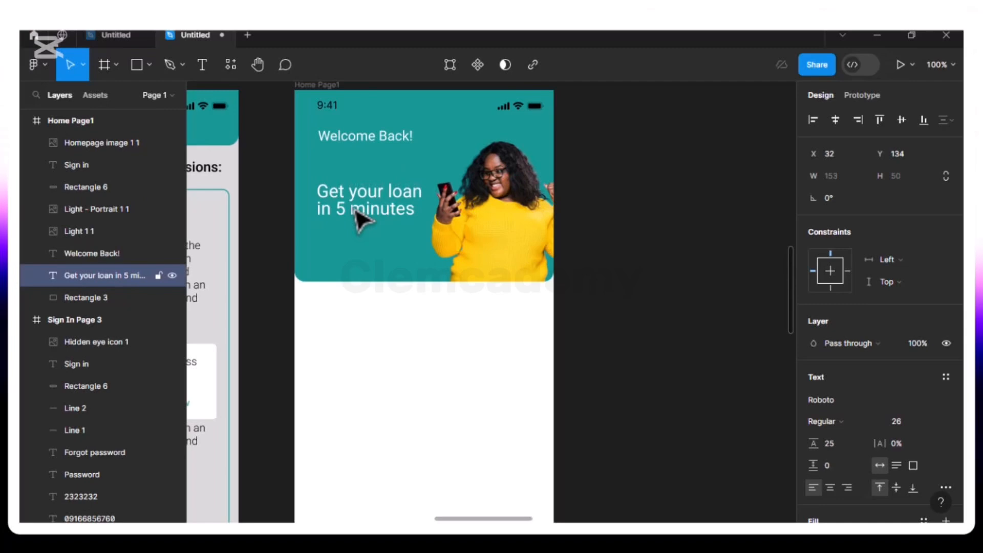
Draw a small circle of about 13 × 13 near the lower edge of the teal header, placed at X 110, Y 253
click(377, 279)
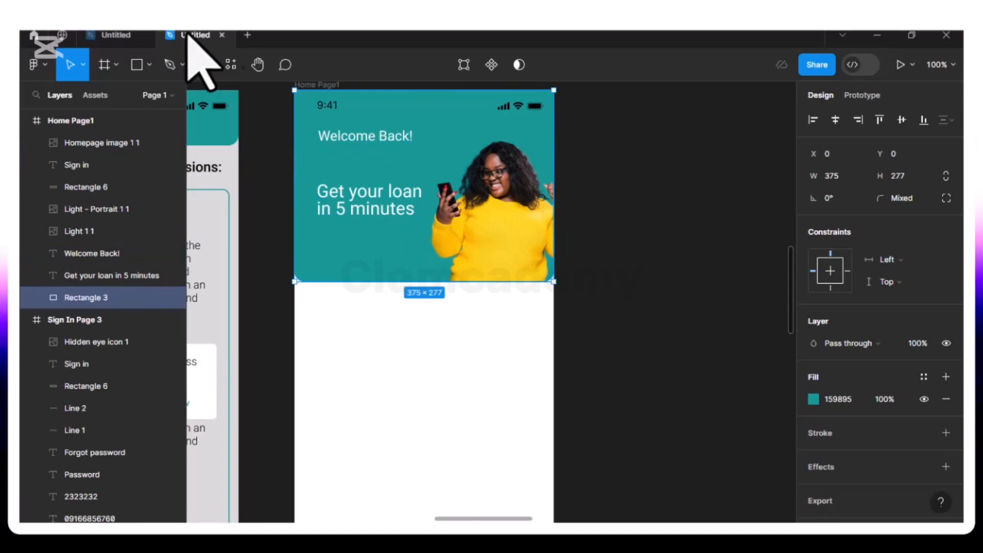
click(148, 67)
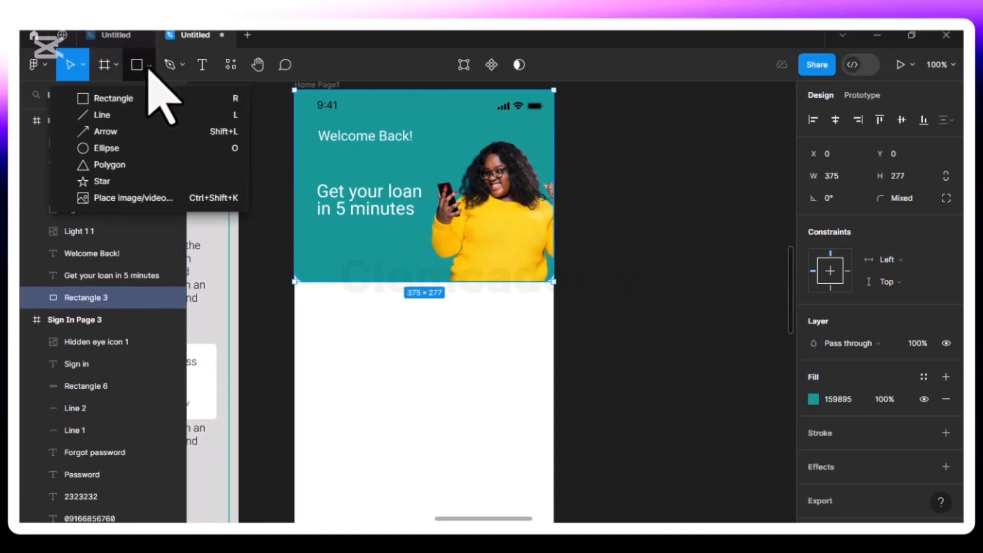
click(125, 148)
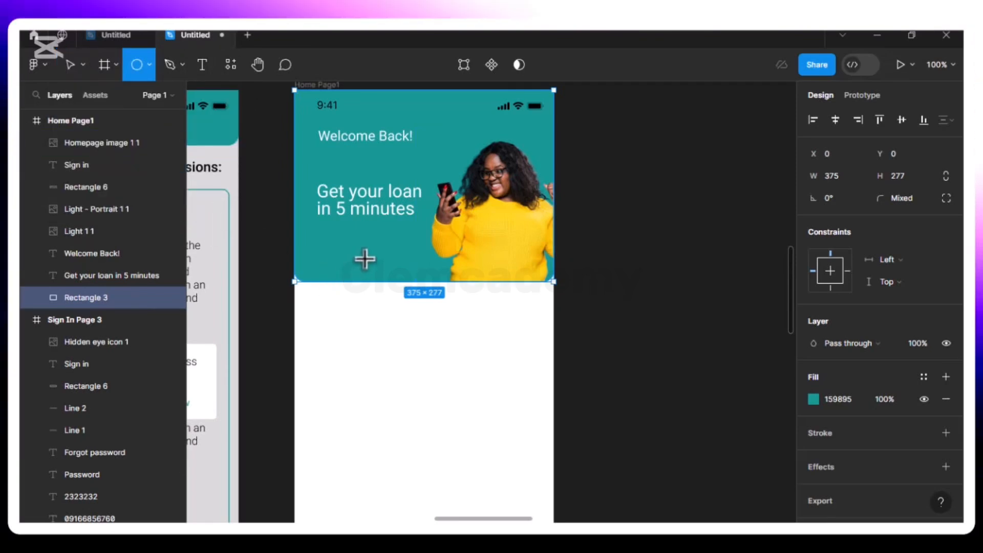
drag(364, 258, 376, 264)
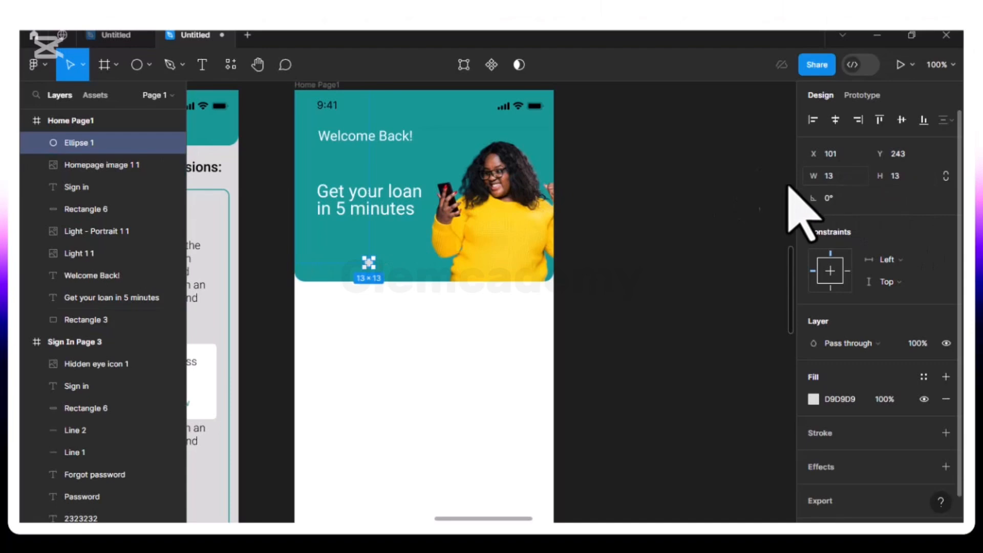
drag(370, 266, 370, 269)
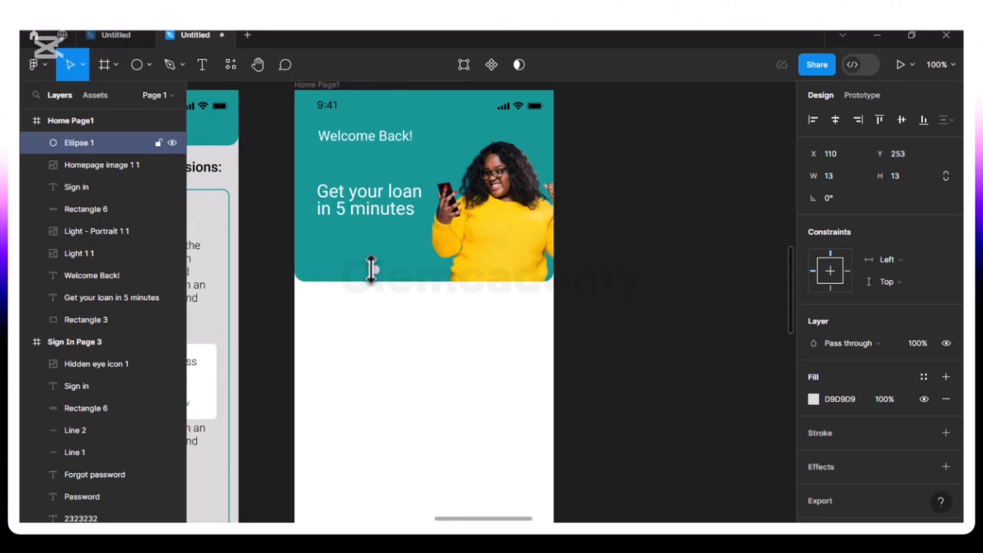
Duplicate the small circle, place the copy to its right at X 134, Y 253, and reselect the original circle
key(ctrl+d)
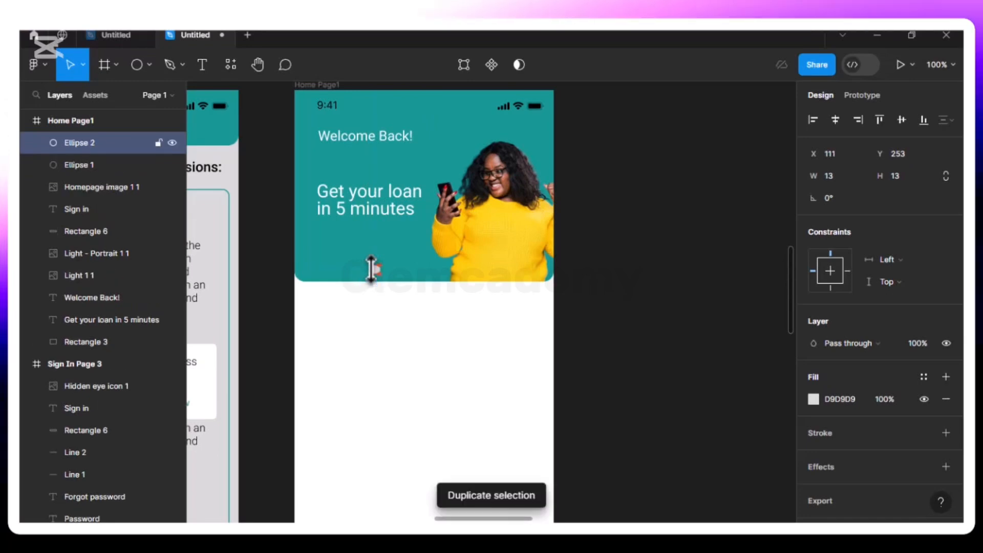
key(shift+Right)
key(Right)
key(Right)
key(Right)
key(Right)
key(Right)
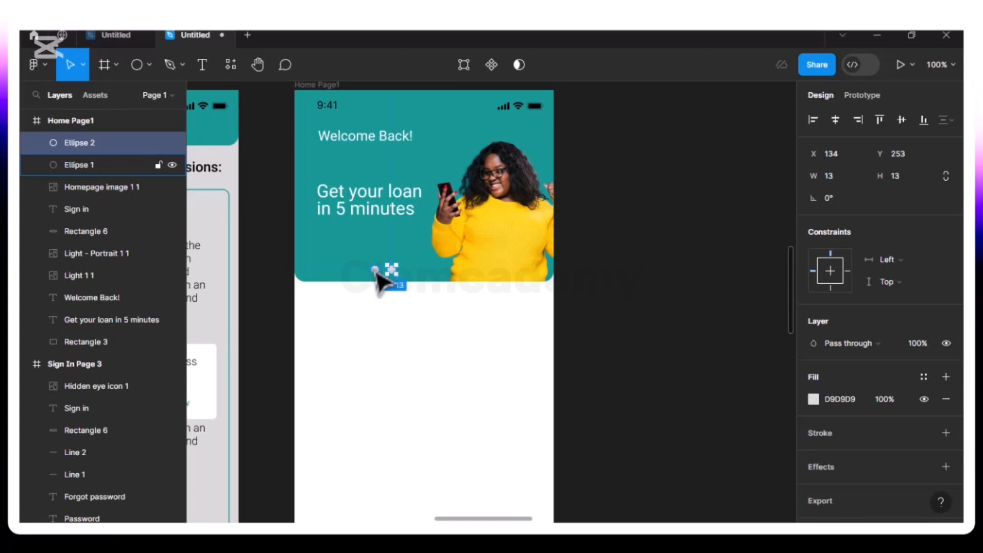
click(376, 271)
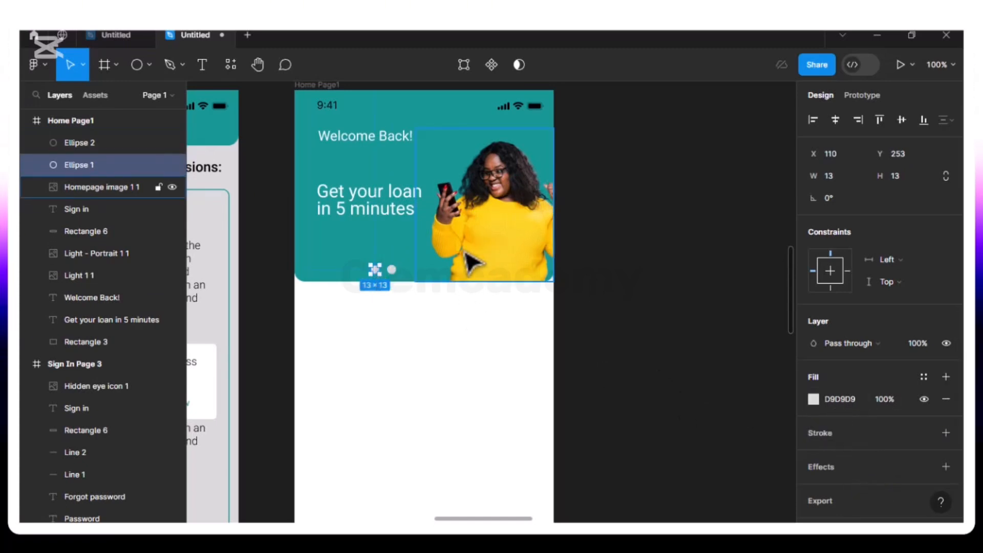
Change the fill of the original carousel circle to white, FFFFFF
click(814, 399)
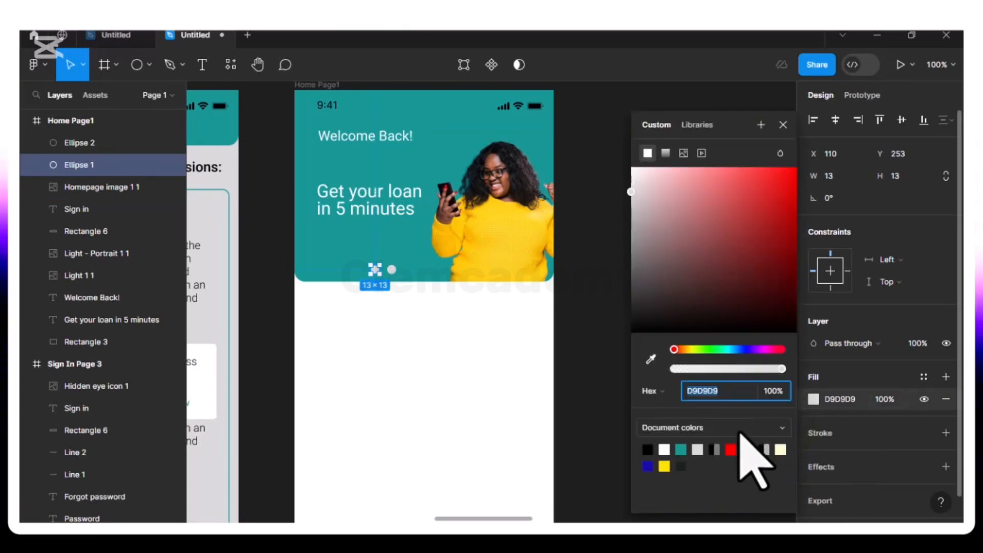
drag(646, 188, 631, 168)
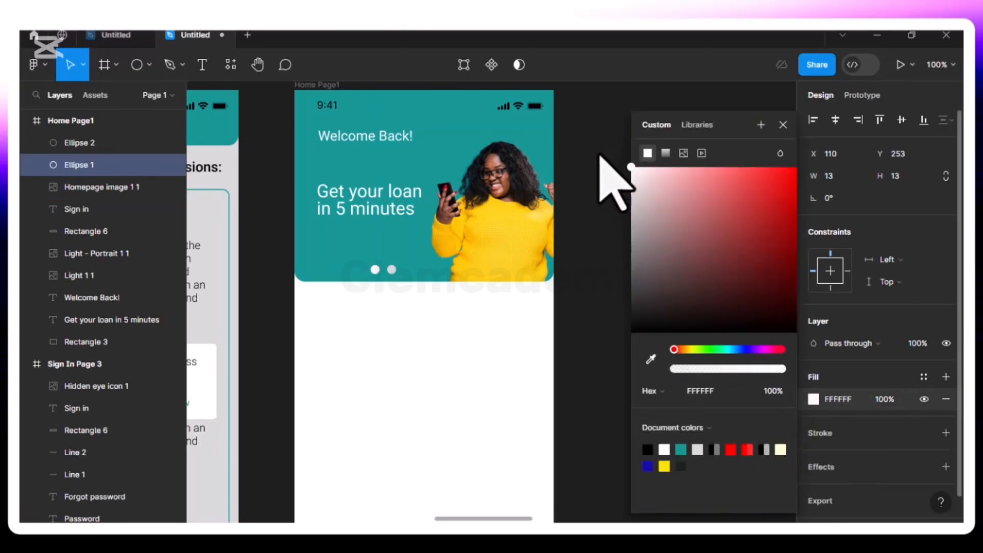
Move both carousel circles together to the horizontal middle of the teal header at Y 248, and deselect everything
shift+click(393, 272)
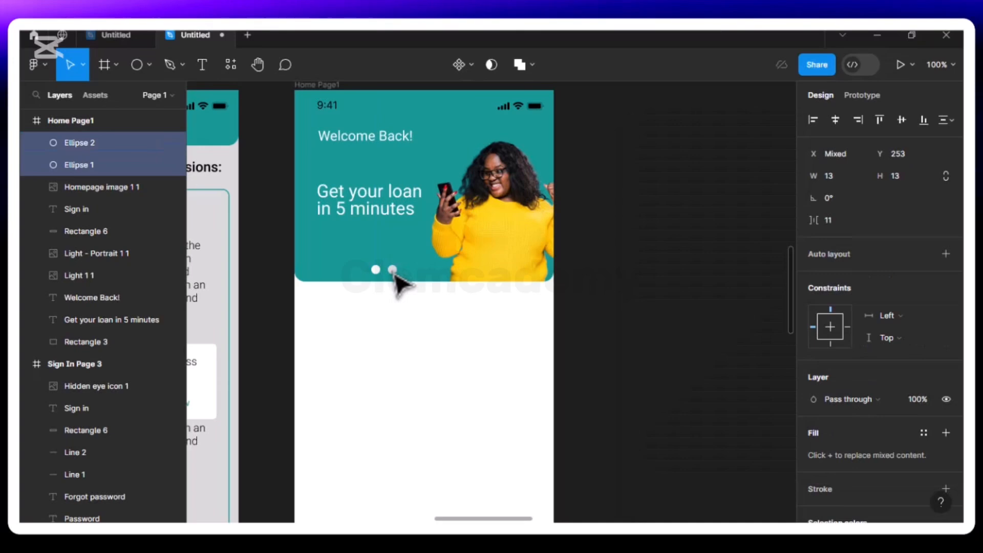
key(Right)
key(Right)
key(Right)
key(Right)
key(Right)
key(Right)
key(Right)
key(Right)
key(Right)
key(Right)
key(Right)
key(Right)
key(Right)
key(Right)
key(Right)
key(Right)
key(Right)
key(Right)
key(Right)
key(Right)
key(Right)
key(Right)
key(Right)
key(Right)
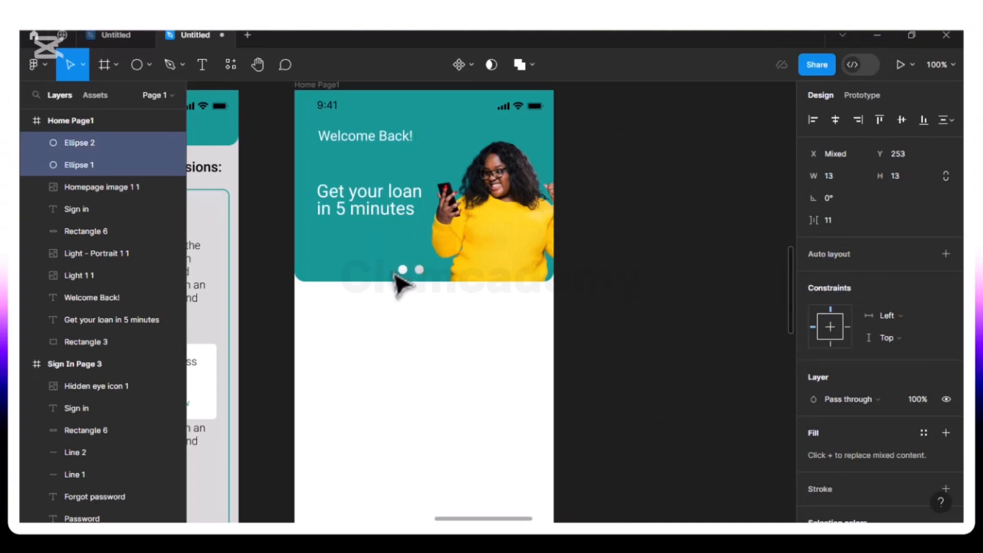
key(Right)
key(alt)
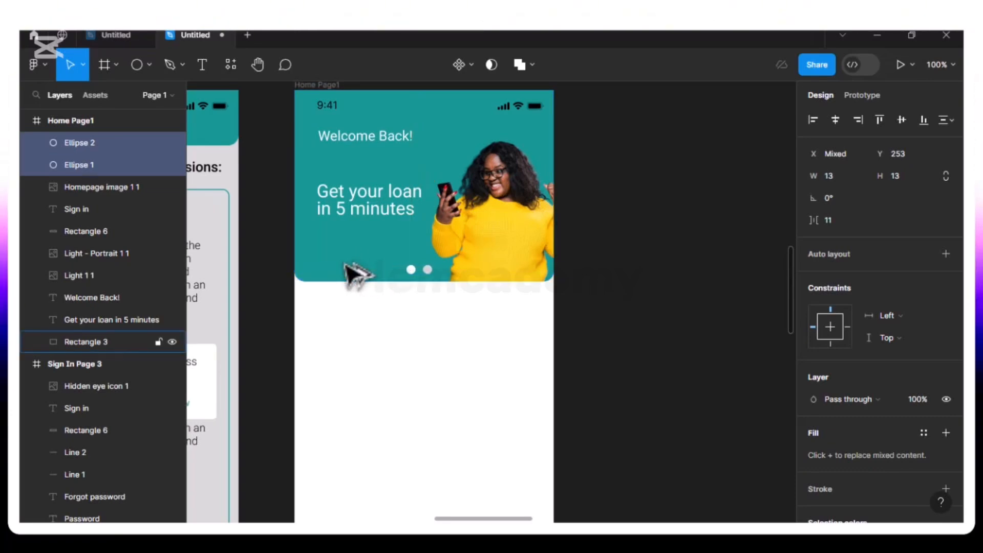
key(alt)
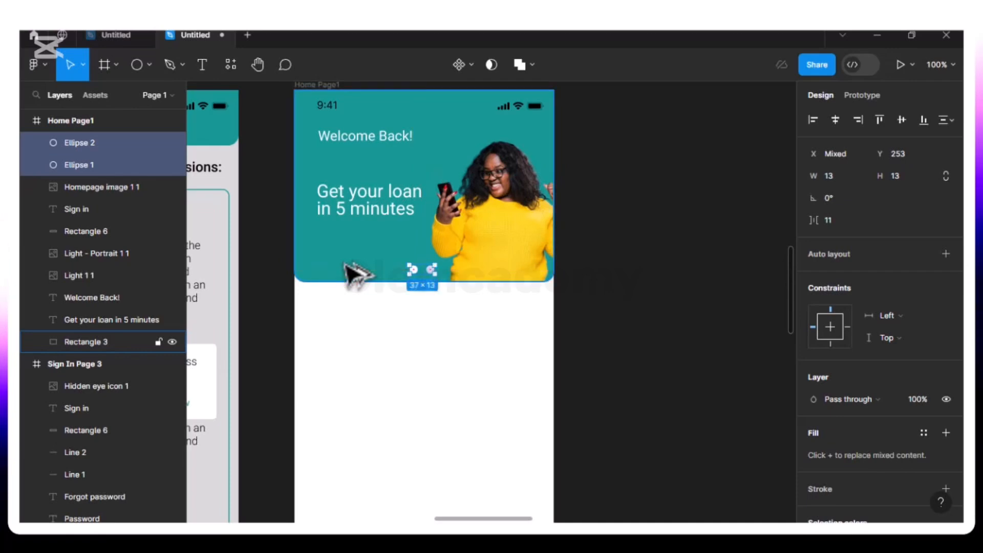
key(Down)
key(Down)
key(alt)
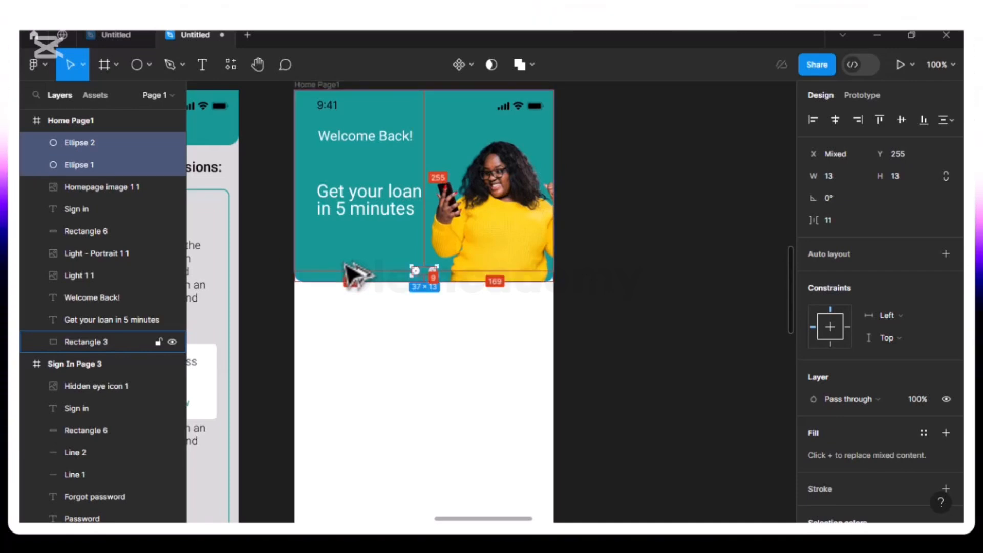
key(Down)
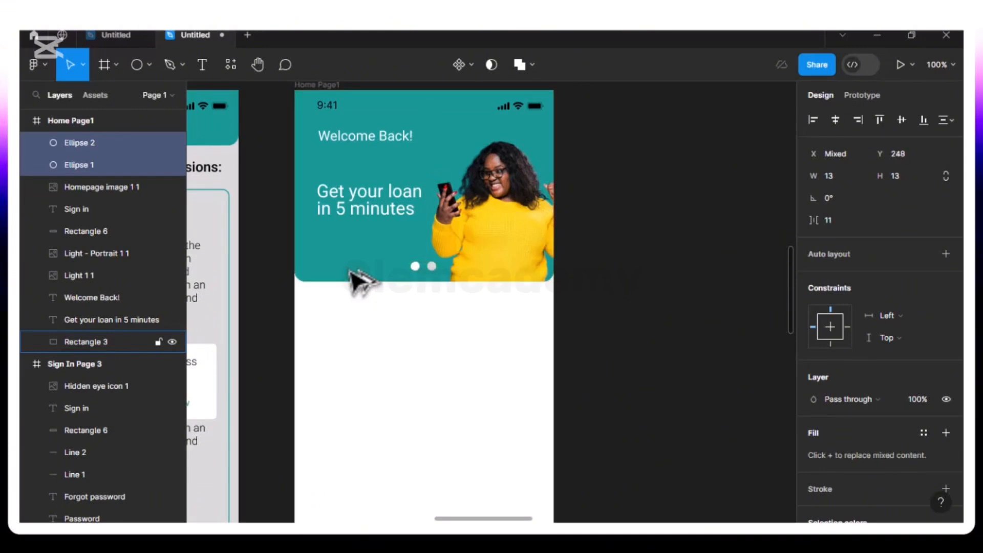
key(Up)
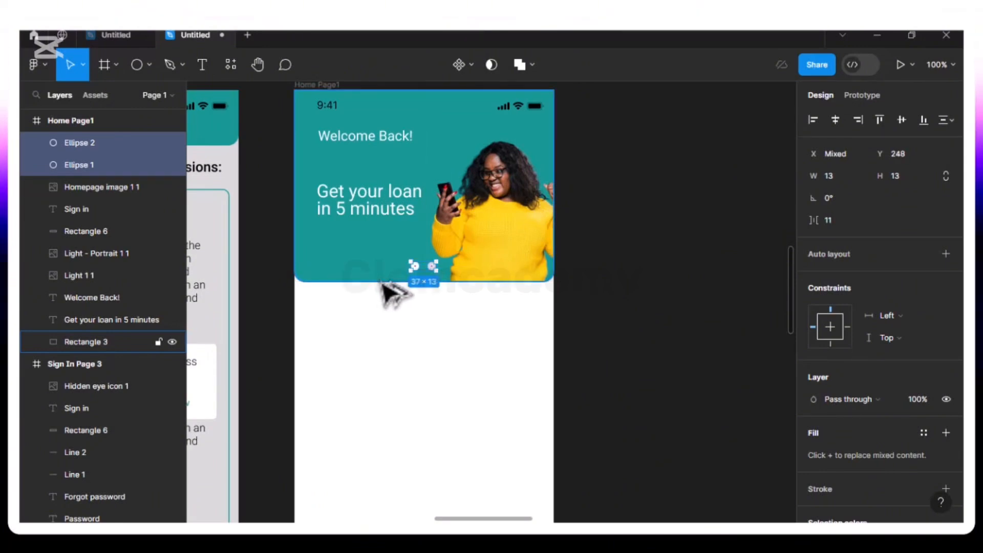
click(328, 216)
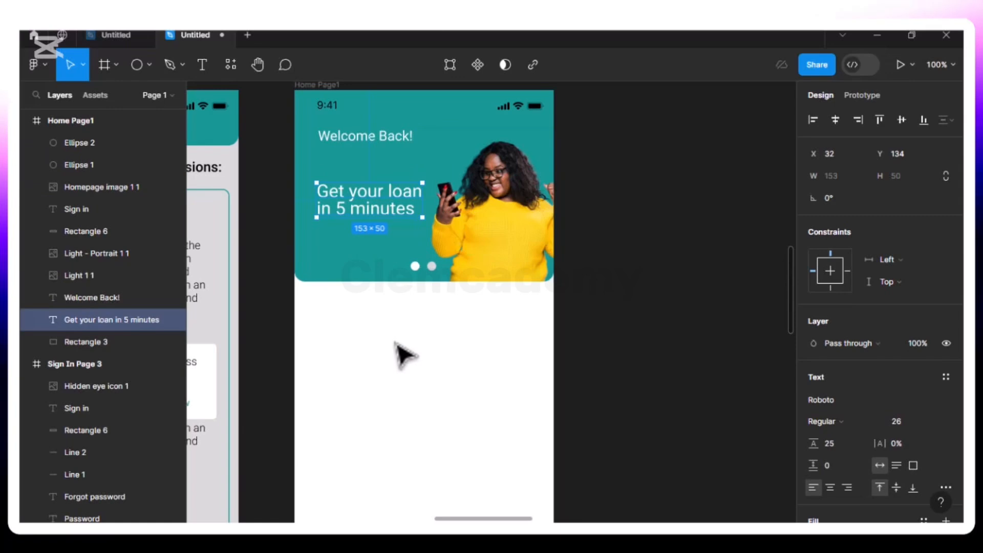
click(439, 338)
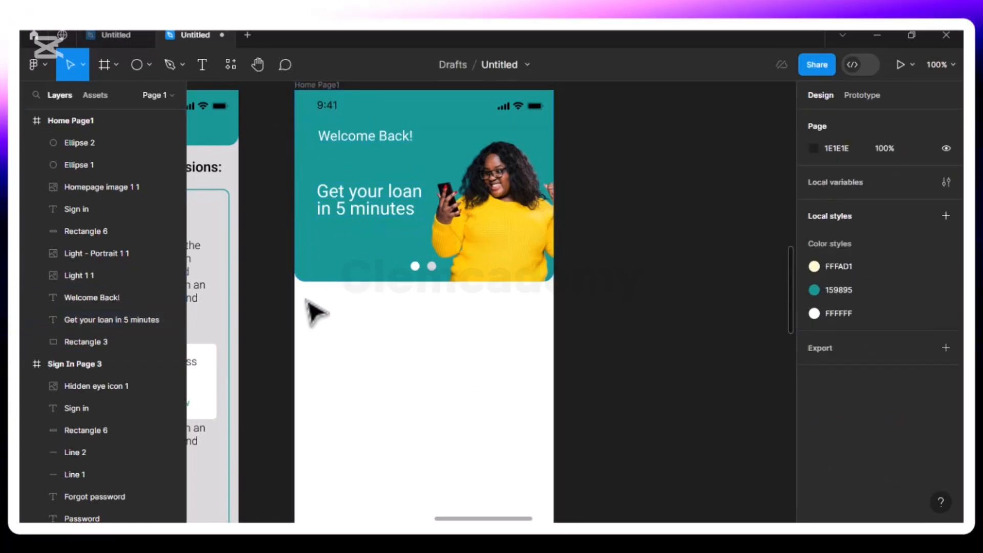
Draw a rectangle in the white area below the teal header and resize it to about 356 × 187
scroll(428, 340, down, 2)
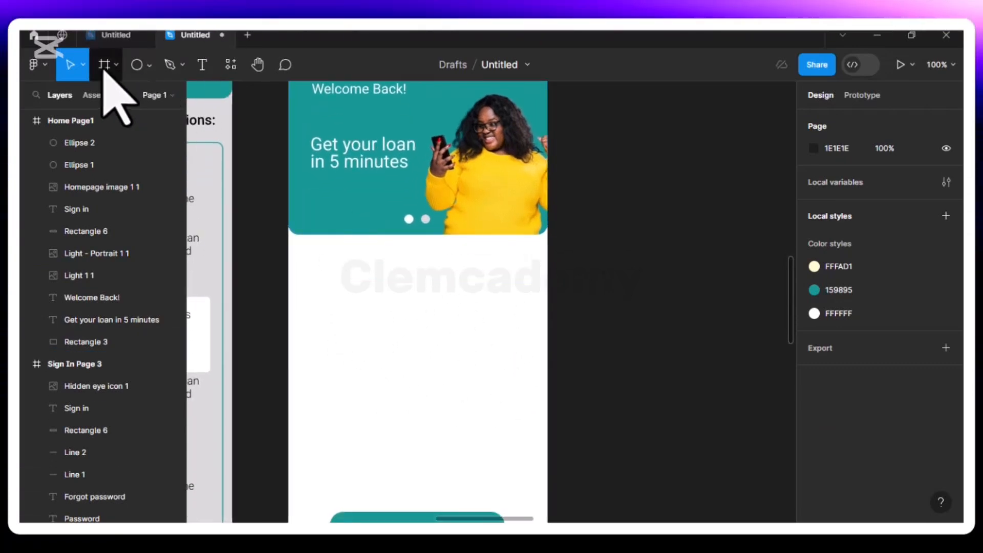
click(149, 66)
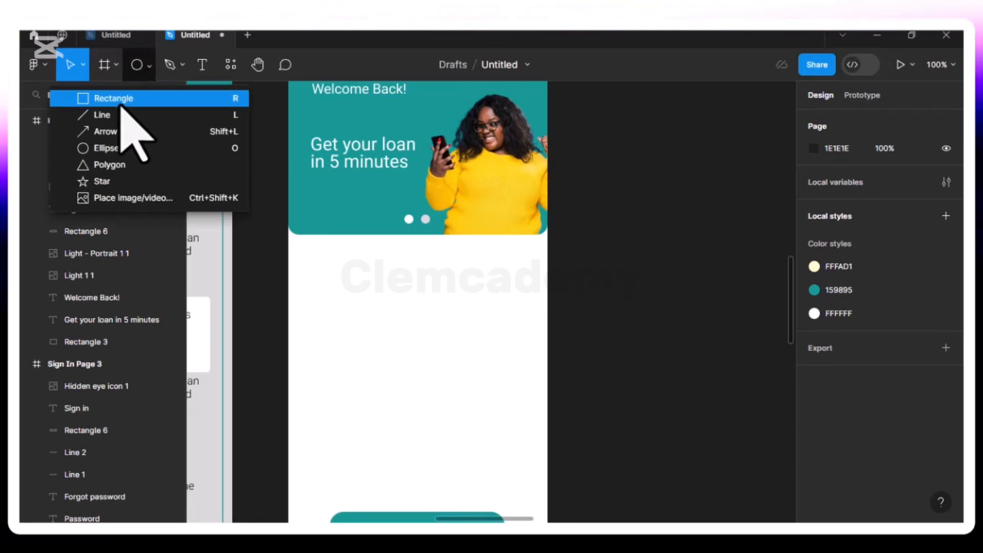
click(123, 100)
mouse_move(310, 286)
mouse_down()
mouse_move(391, 314)
mouse_move(542, 401)
mouse_up()
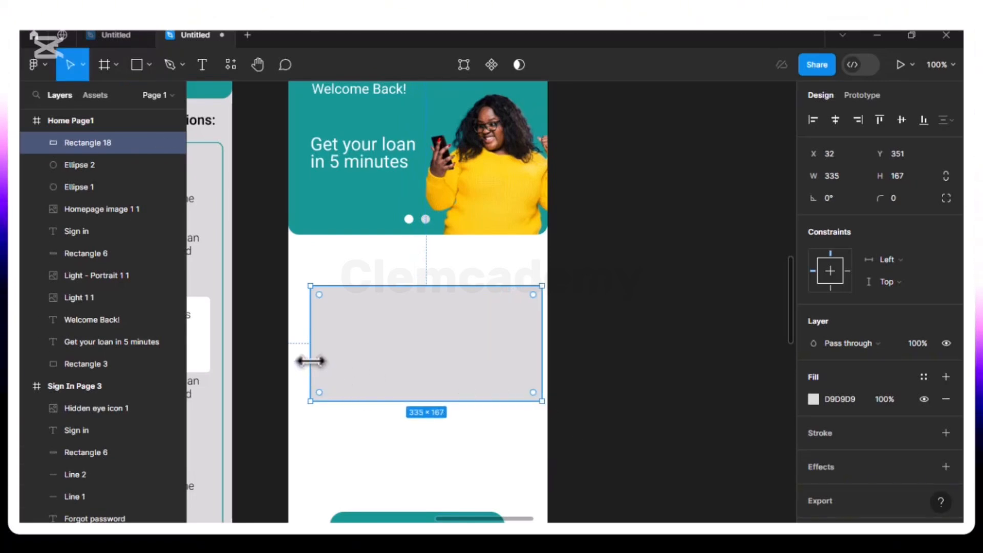
drag(309, 360, 295, 360)
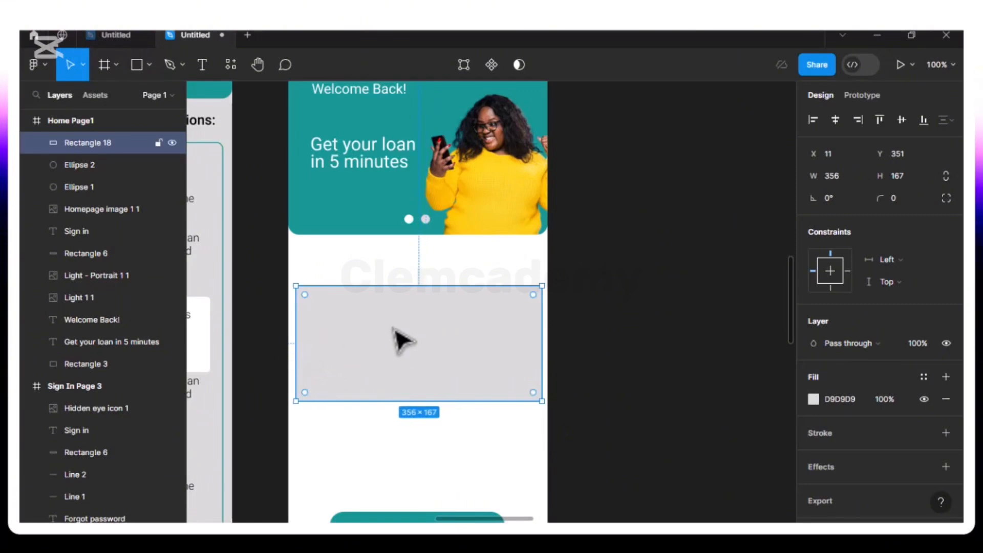
scroll(417, 340, down, 3)
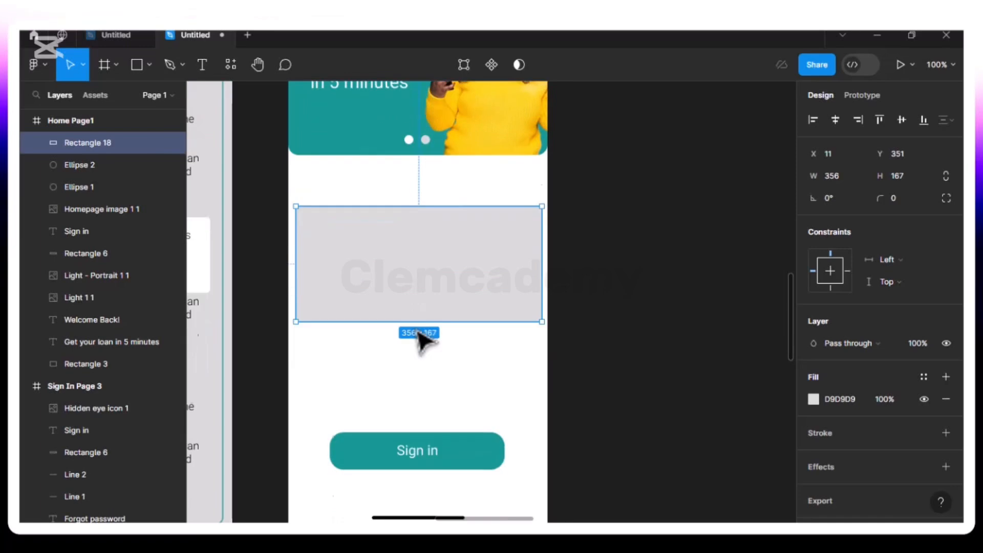
drag(412, 318, 412, 332)
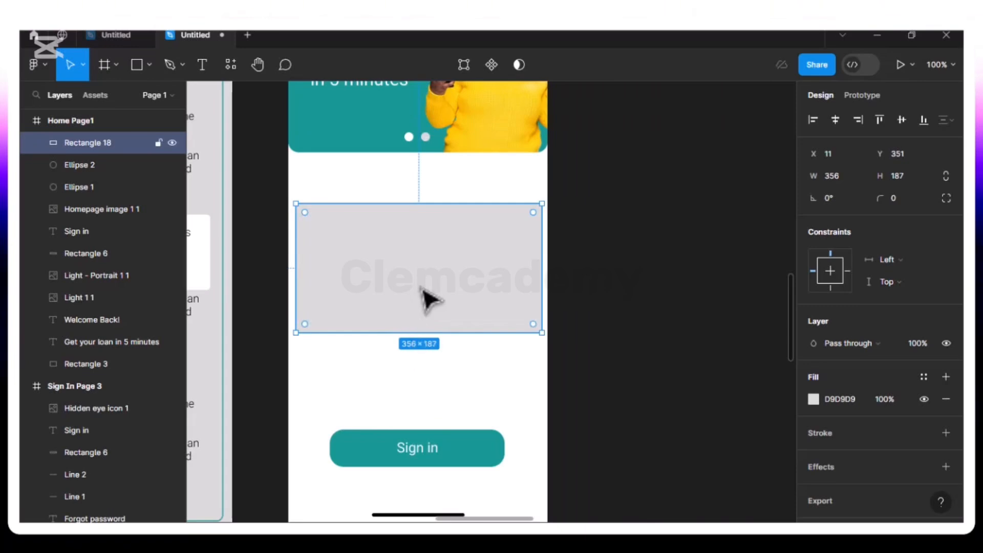
Move the new rectangle up closer to the teal header, to X 10, Y 307
drag(422, 287, 420, 260)
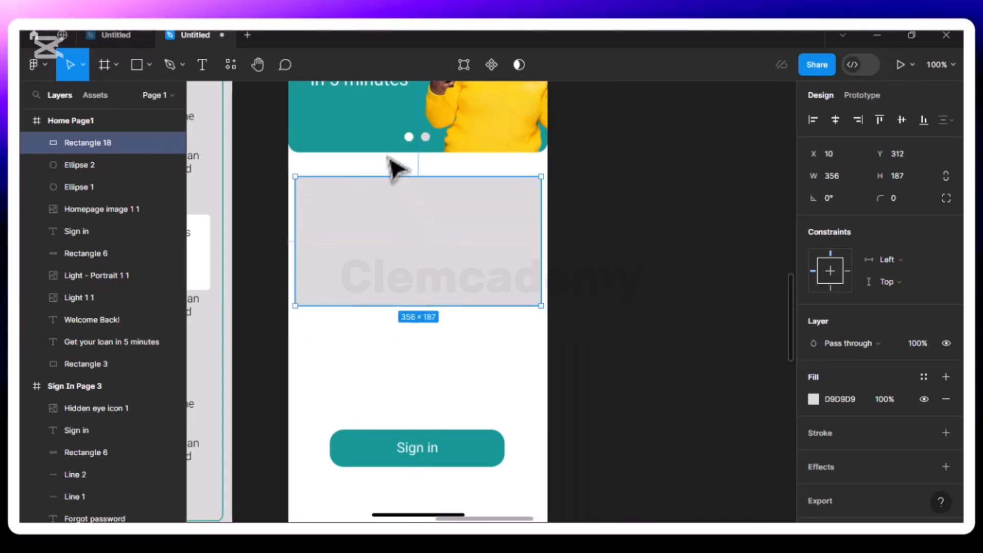
key(super)
click(523, 174)
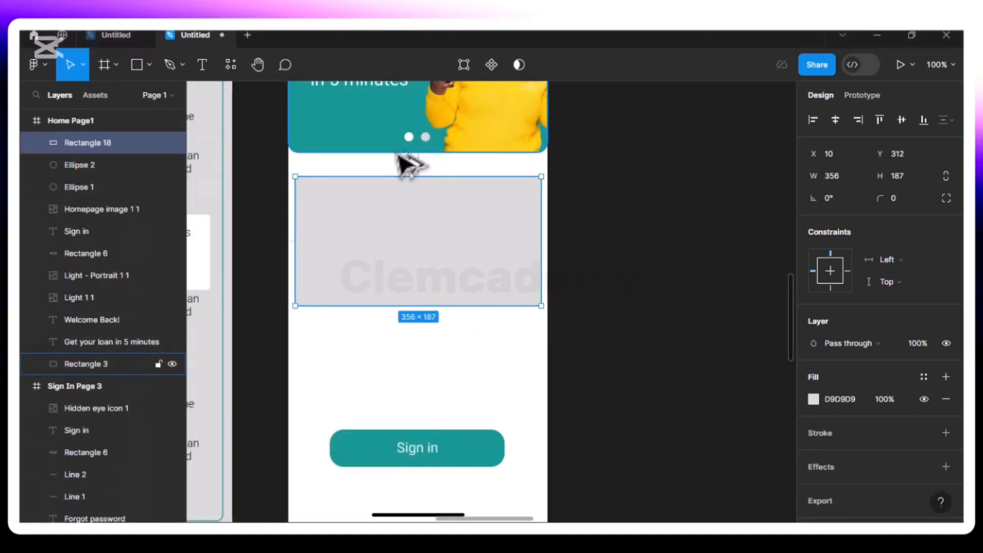
key(Up)
key(Up)
key(Up)
key(Up)
key(Up)
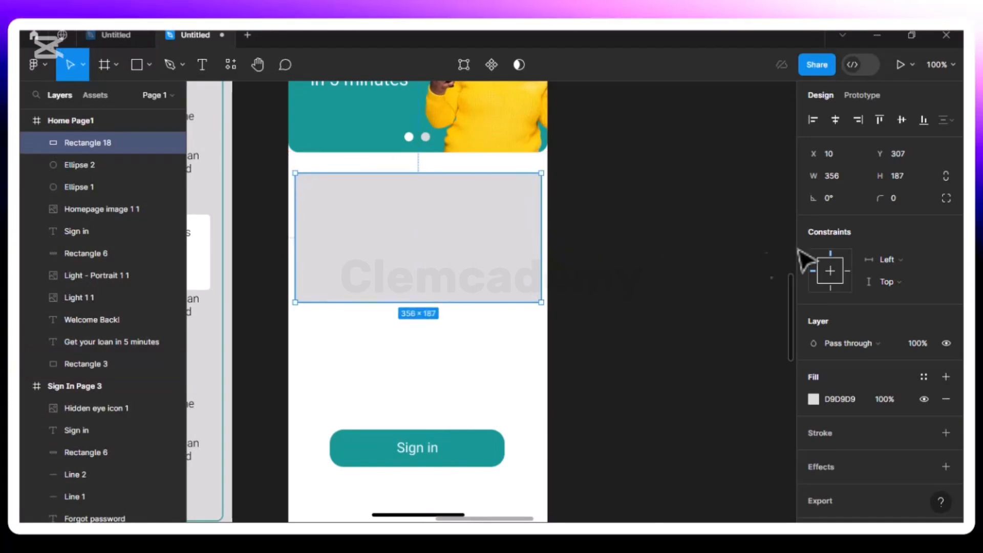
Round the rectangle's corners with a radius of 20
click(899, 200)
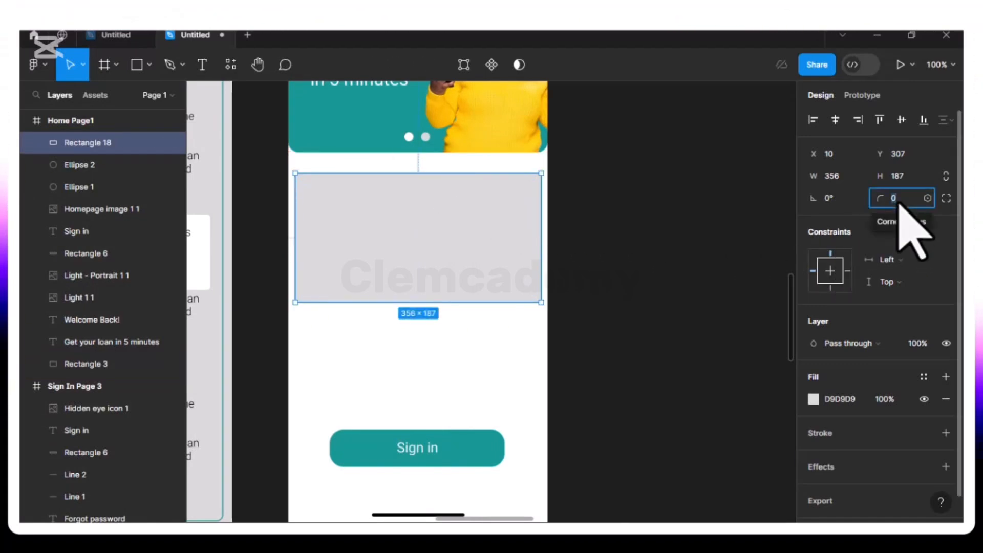
text(20)
key(Return)
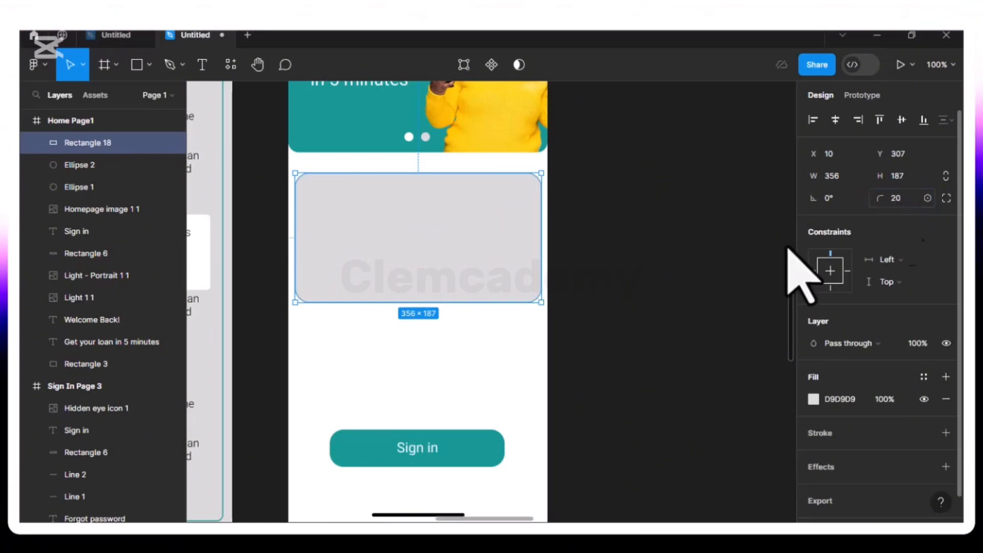
Fill the rectangle with a linear gradient from cream FFFAD1 at its upper edge to teal 159895 at its lower edge
click(813, 399)
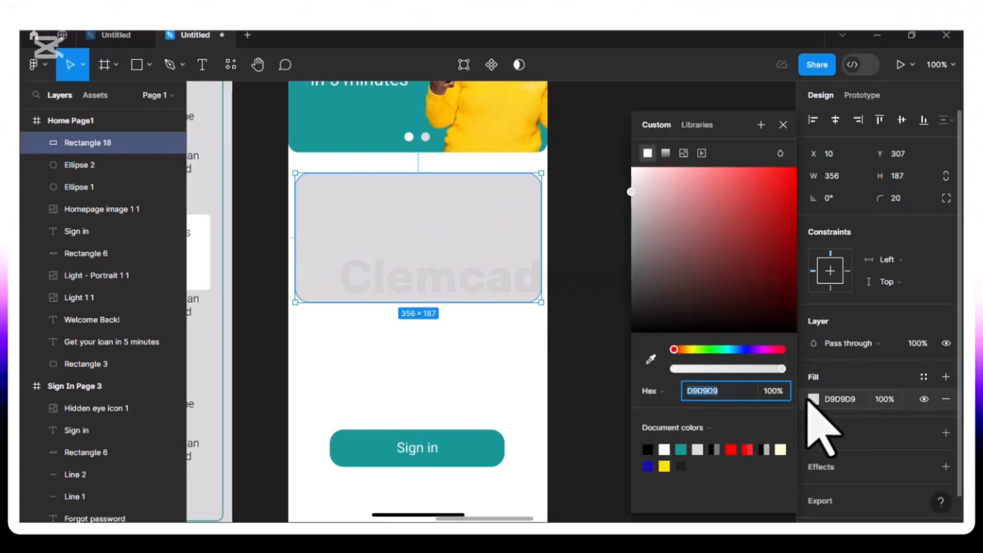
click(665, 152)
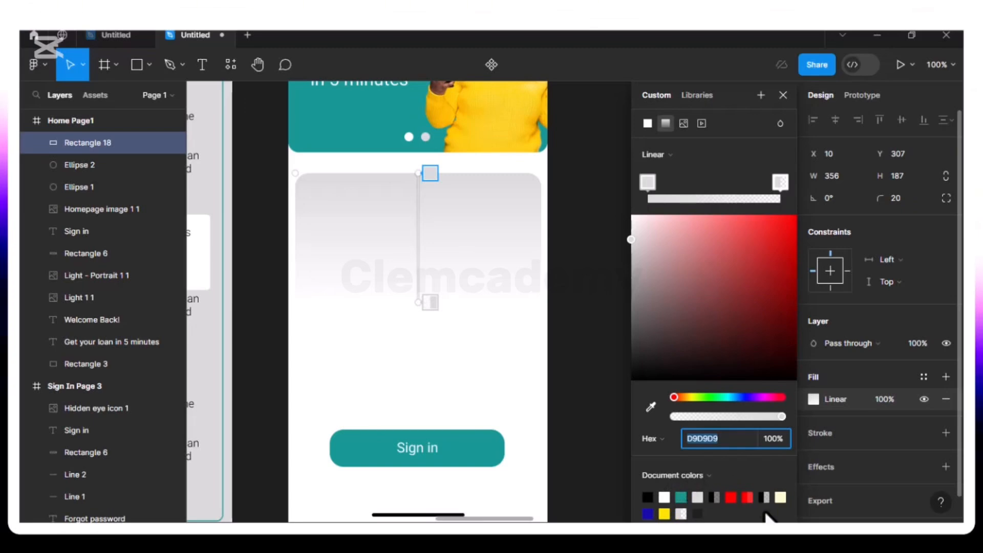
click(780, 497)
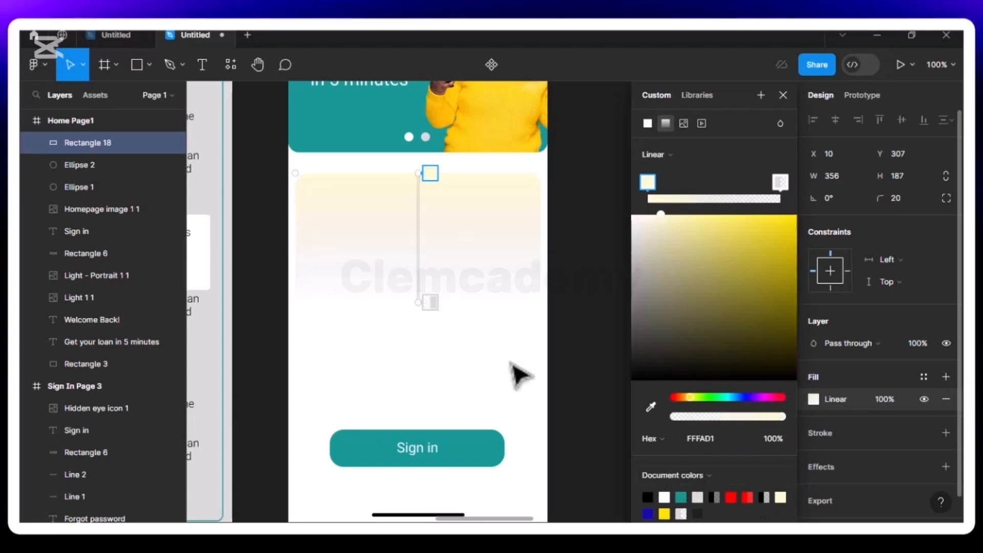
click(430, 303)
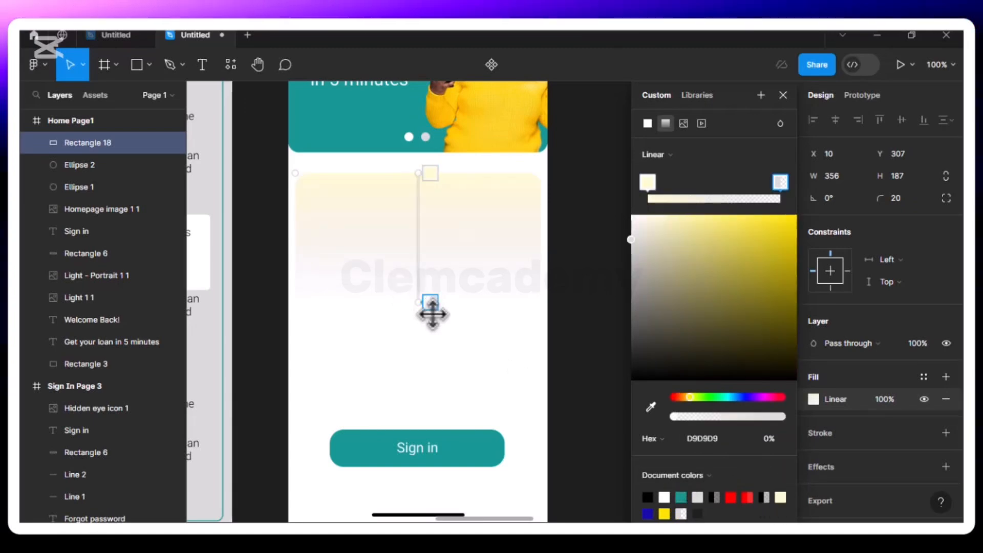
click(681, 498)
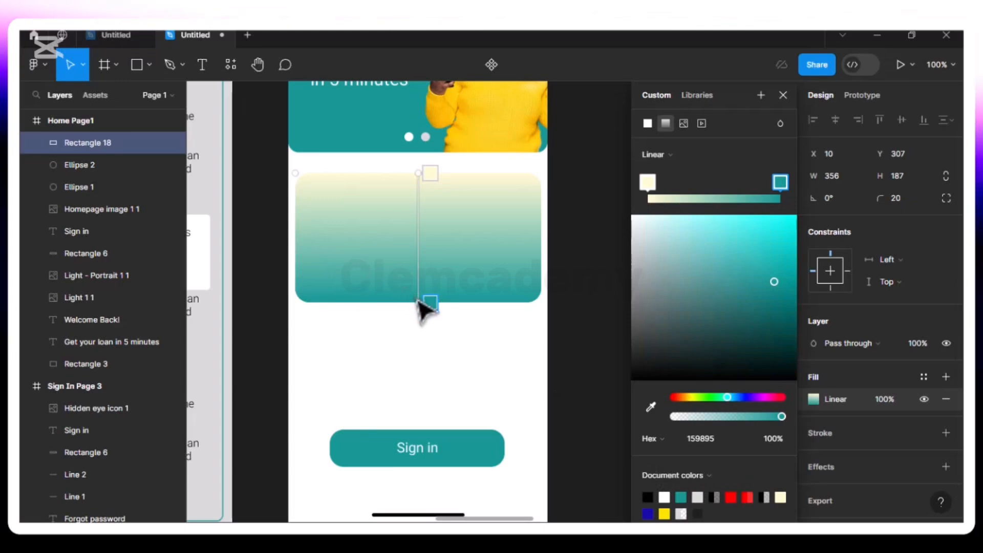
Angle the gradient diagonally from beyond the card's upper-left area to well below its lower-right area, and increase the card's height to 194
drag(443, 288, 488, 312)
drag(416, 175, 314, 158)
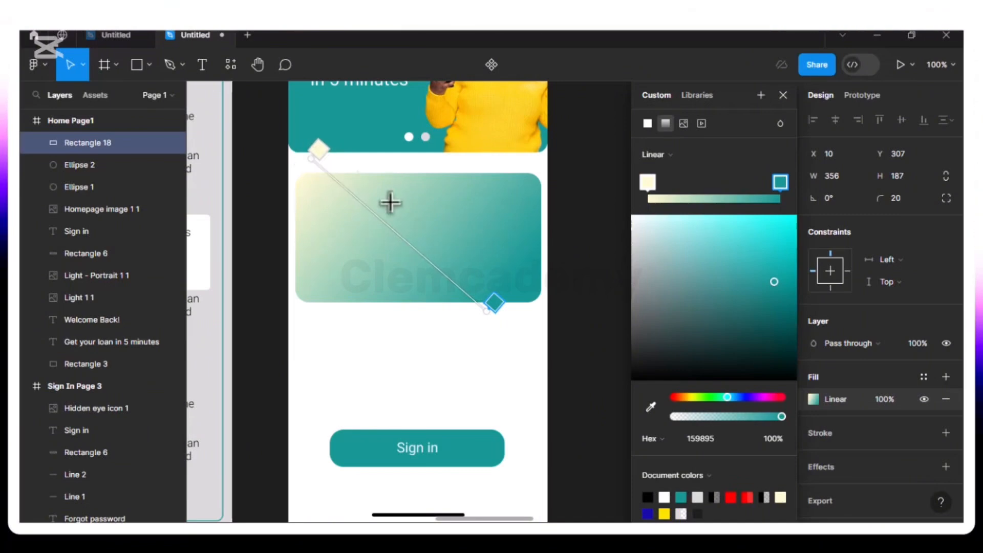
drag(486, 316, 510, 366)
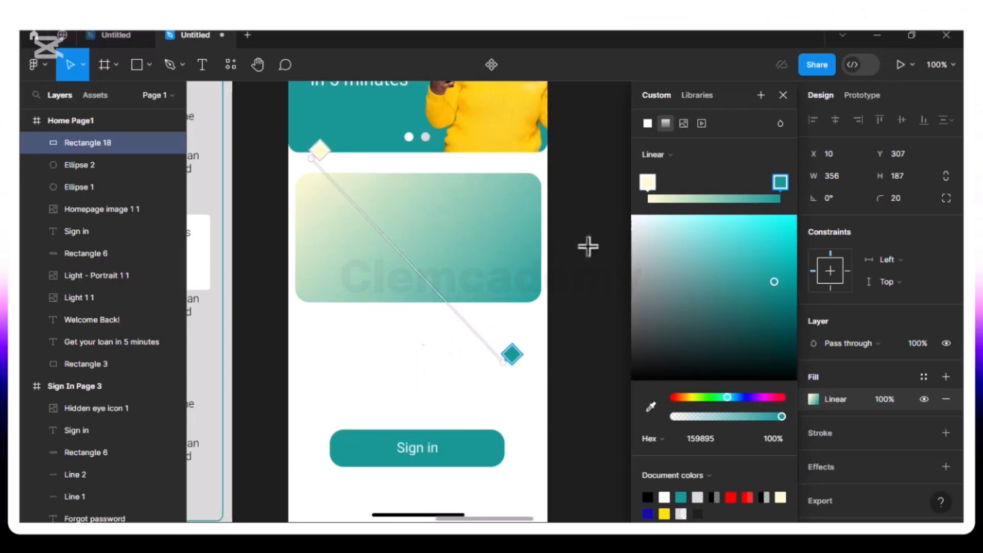
click(782, 94)
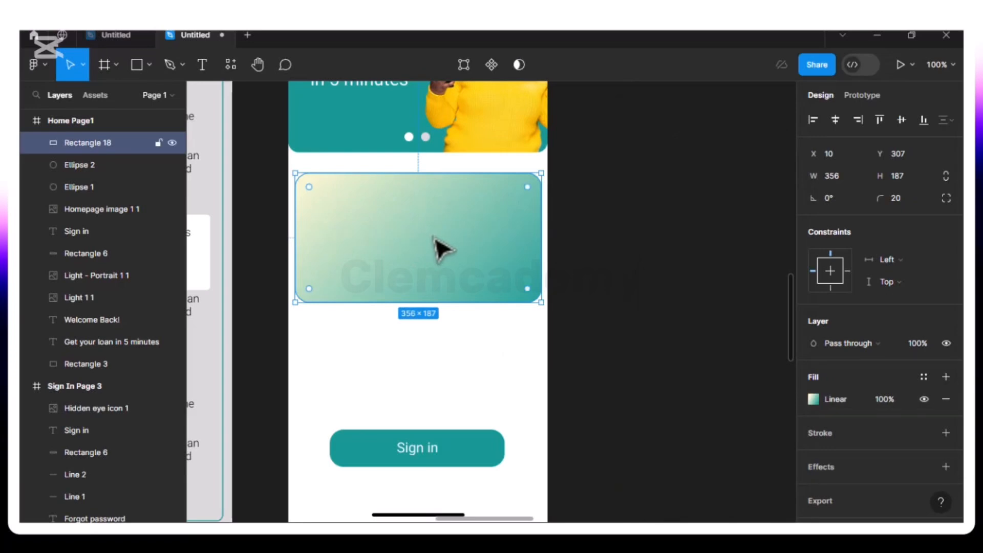
drag(376, 311, 376, 308)
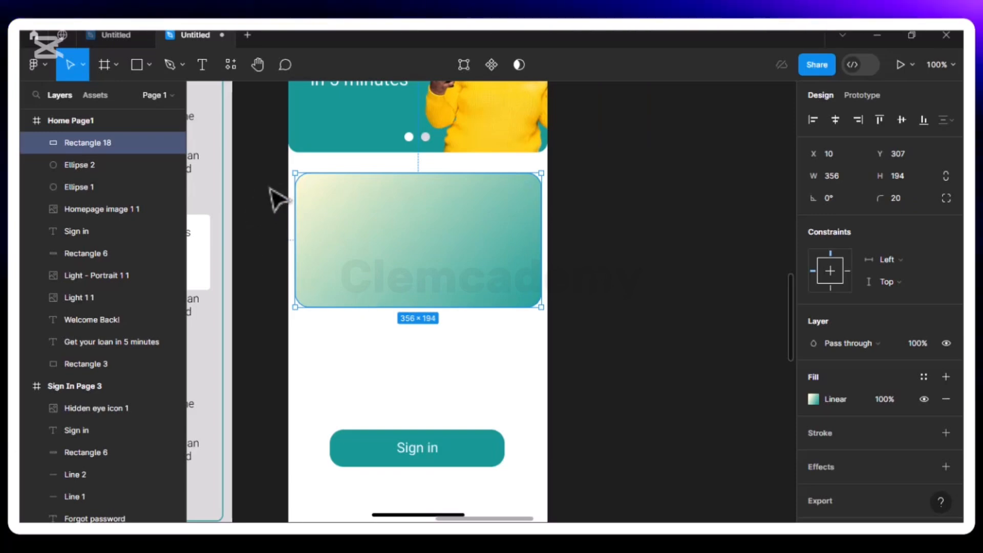
Add the text "UP TO LIMIT" in the upper part of the gradient card
click(204, 66)
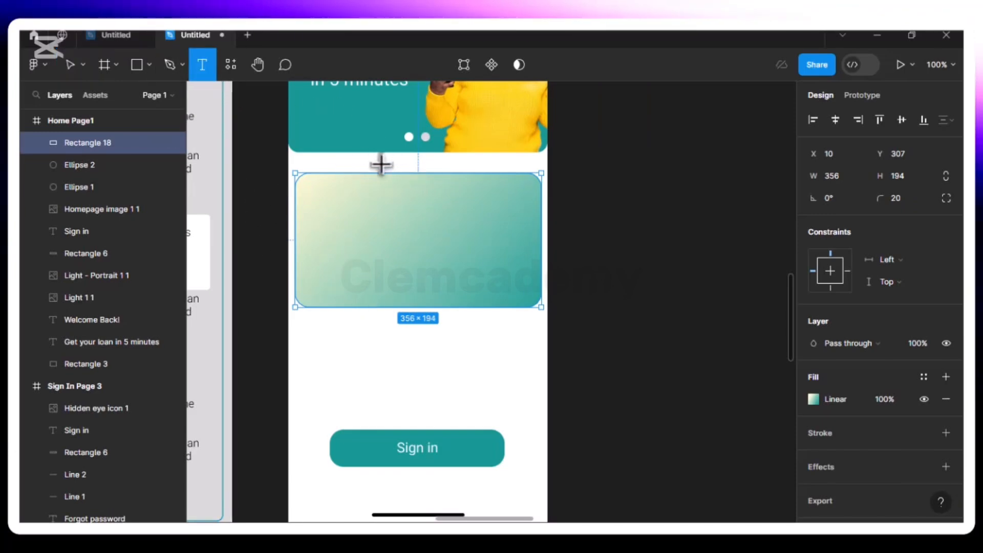
click(399, 193)
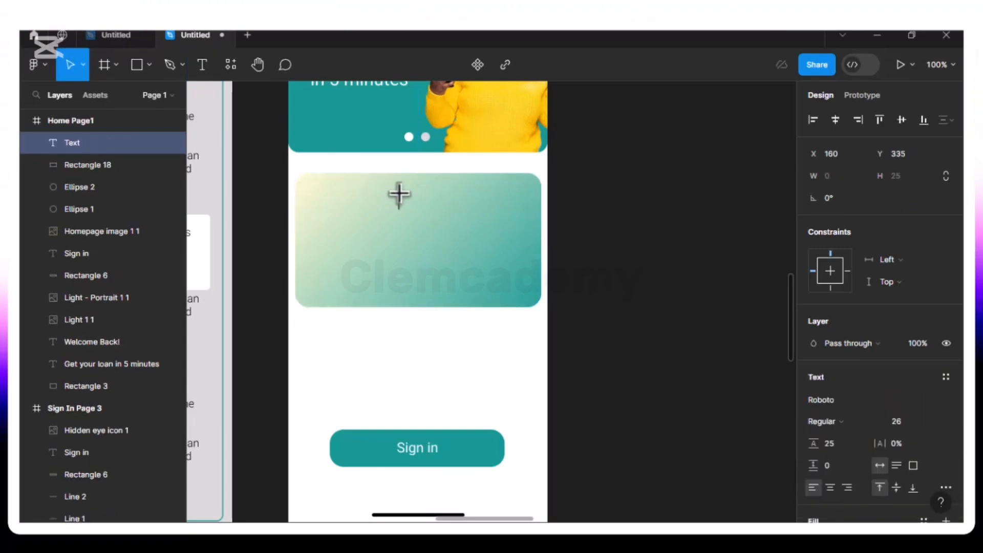
text(Up)
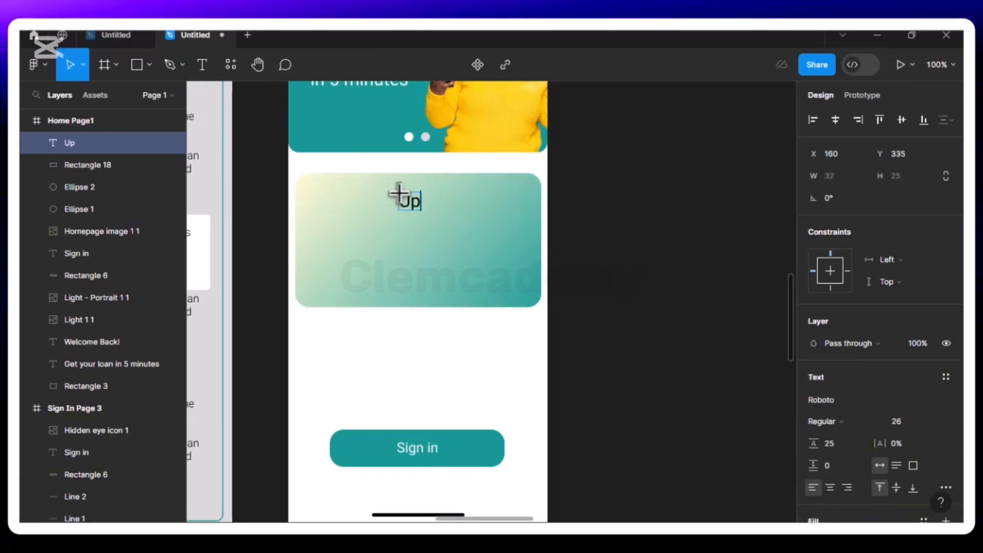
key(BackSpace)
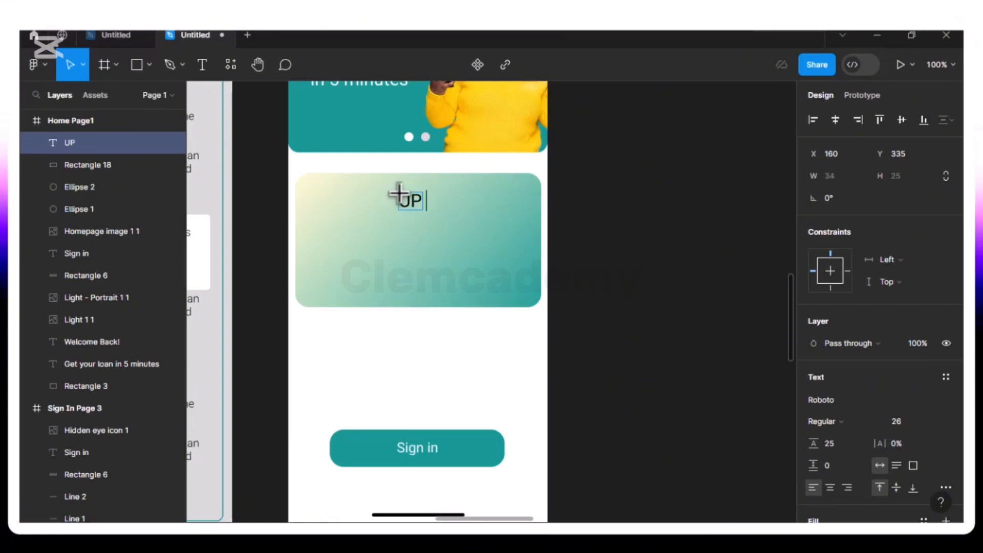
text(P TO LIMIT)
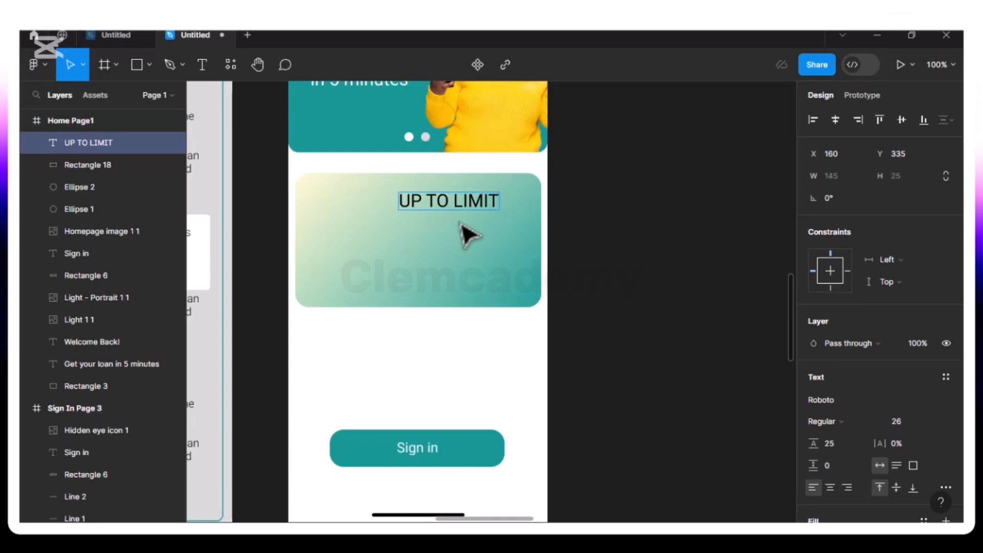
key(Escape)
Move the "UP TO LIMIT" text toward the card's horizontal centre and set its font size to 20
drag(410, 200, 468, 210)
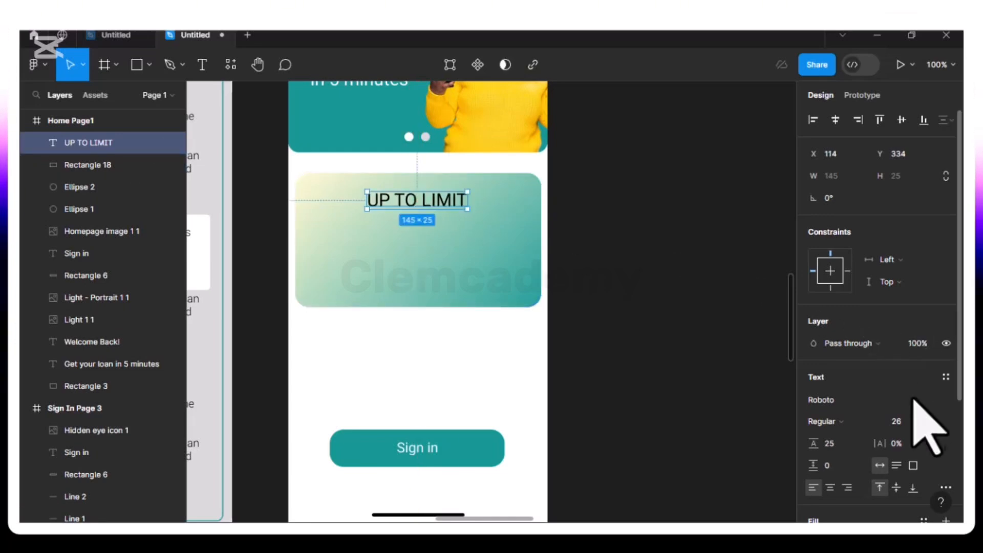
click(932, 422)
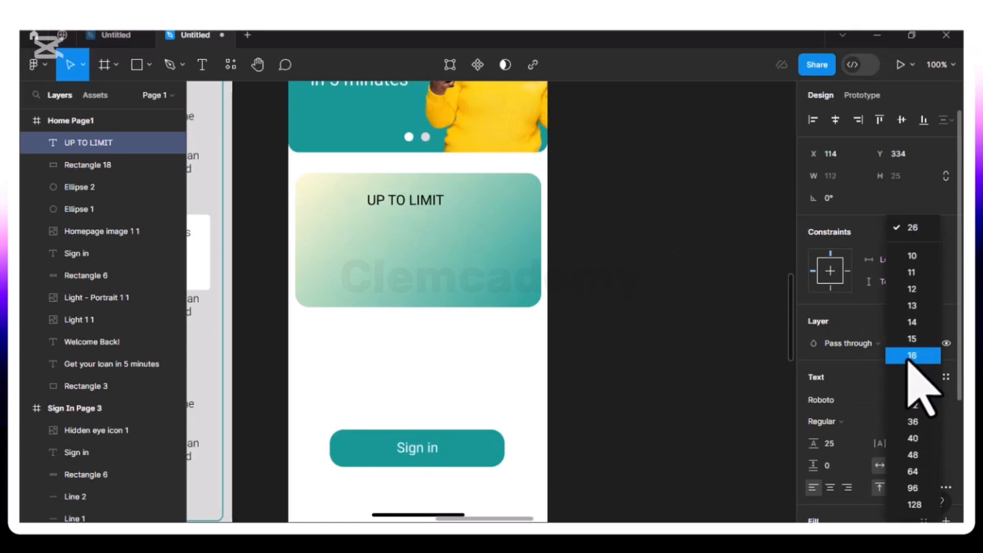
click(917, 373)
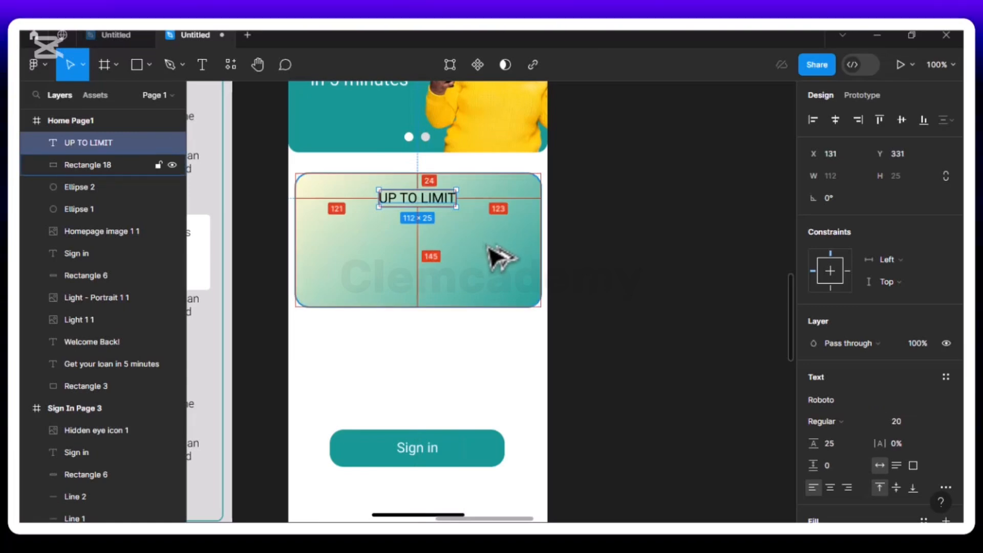
Nudge the "UP TO LIMIT" text to X 132, Y 327 to centre it near the card's upper edge
key(Right)
key(Up)
key(Up)
key(Up)
key(Up)
key(Up)
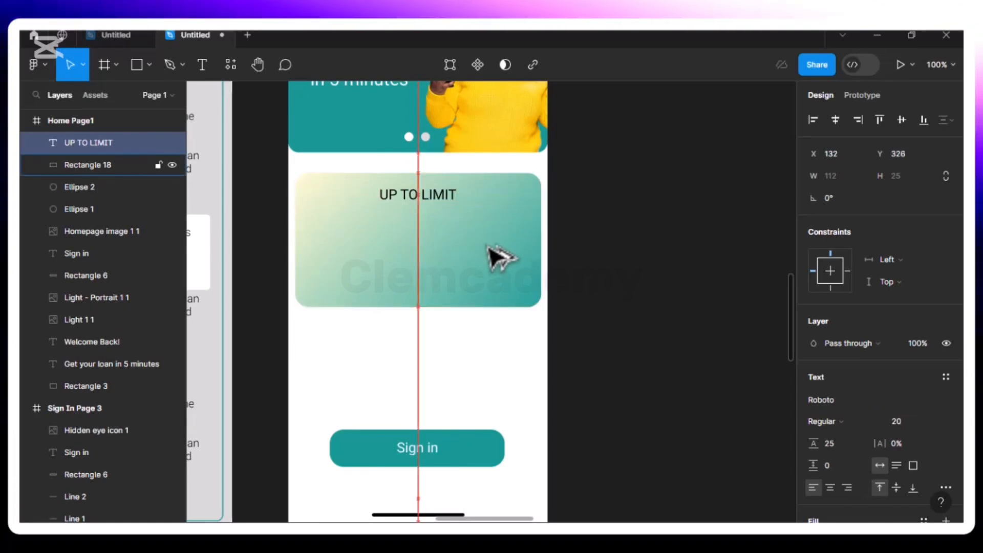
key(Down)
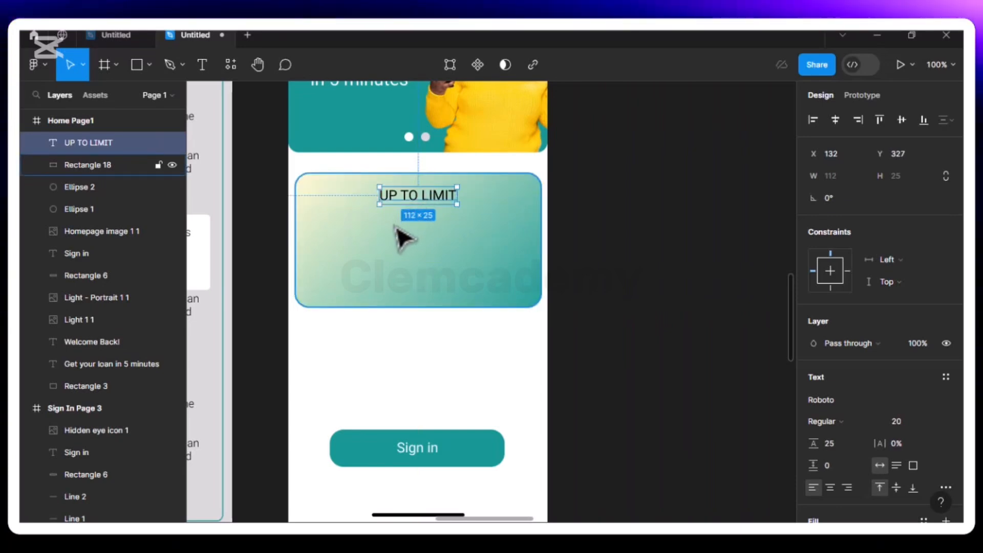
Switch to the Chrome browser and search Google for "naira sign" in a new tab
click(389, 249)
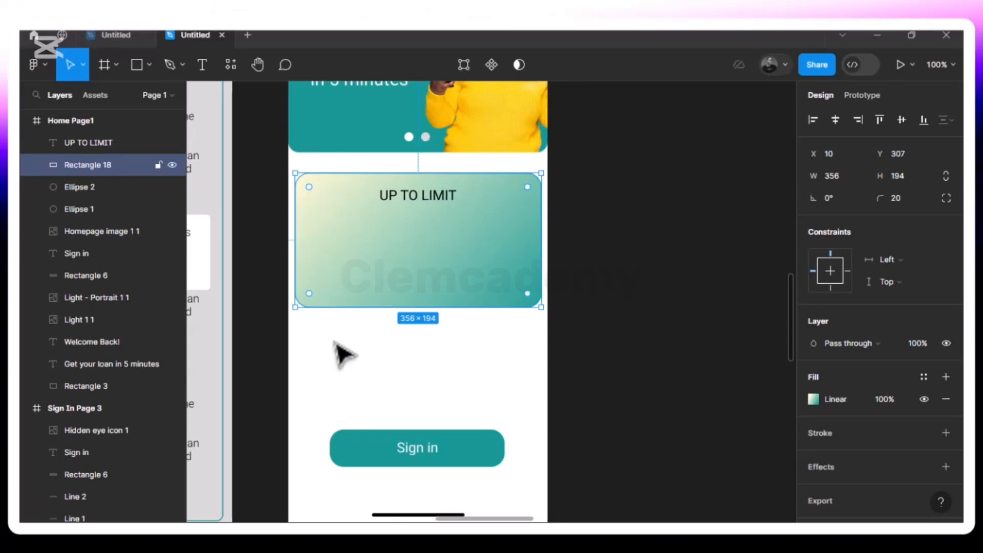
mouse_move(302, 521)
click(301, 491)
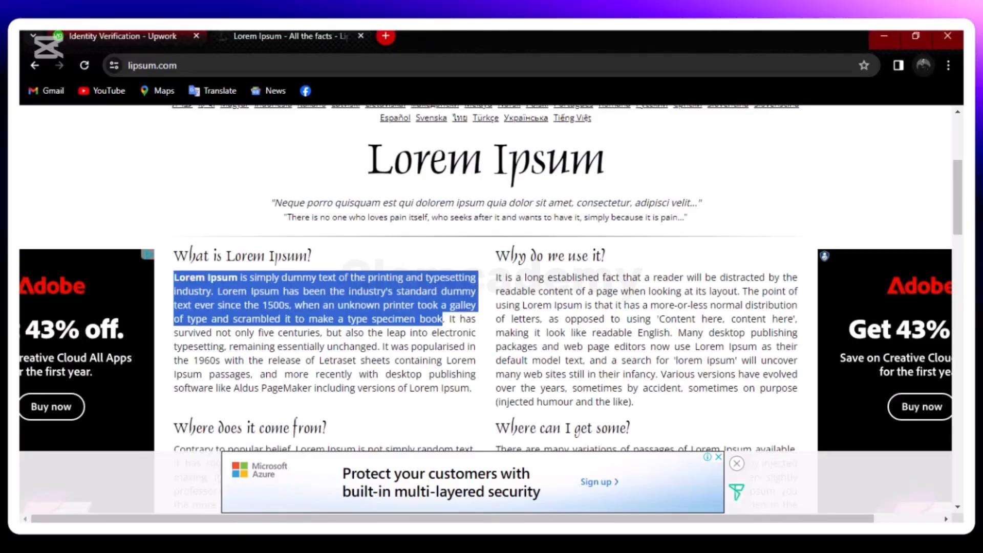
click(386, 36)
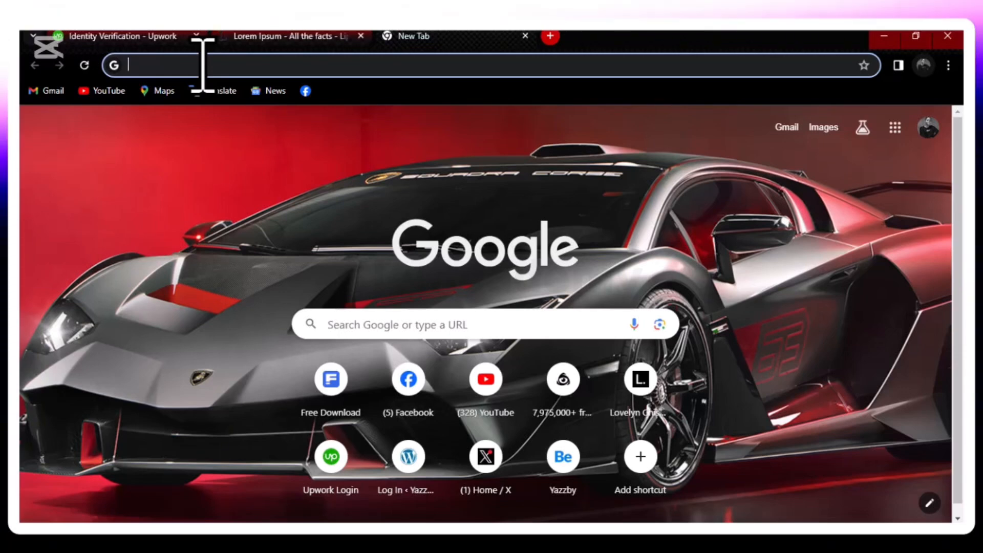
text(nai)
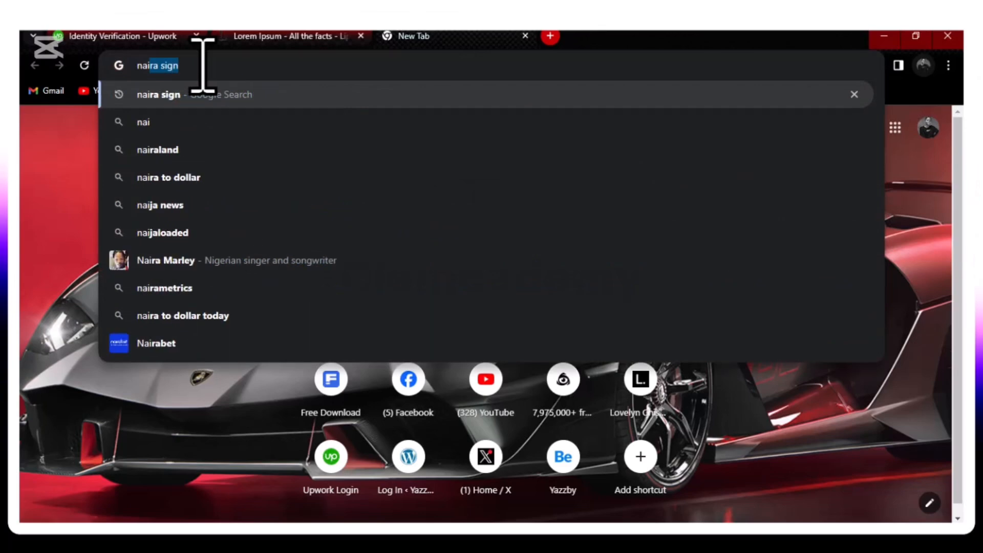
key(Return)
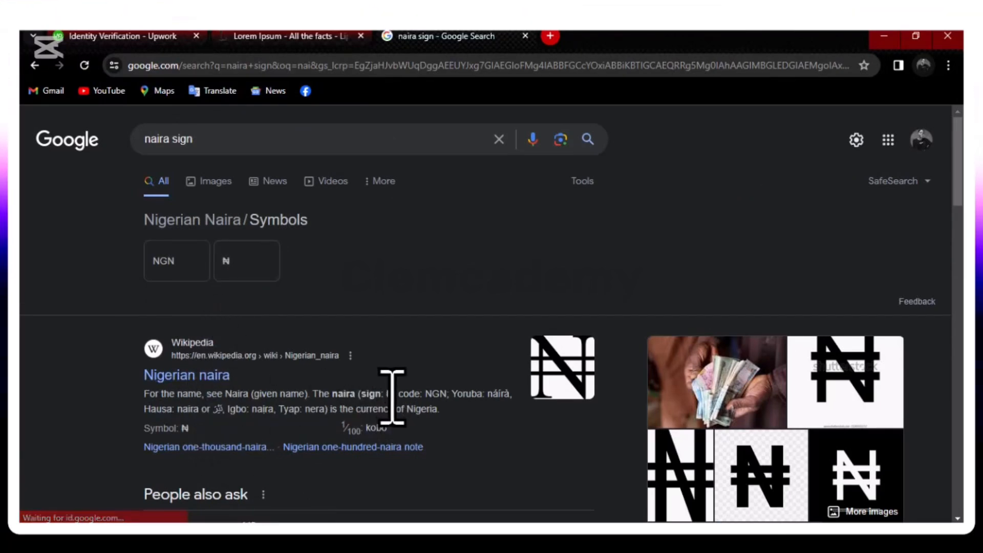
Copy the ₦ symbol from the Wikipedia result for Nigerian naira
drag(392, 397, 386, 394)
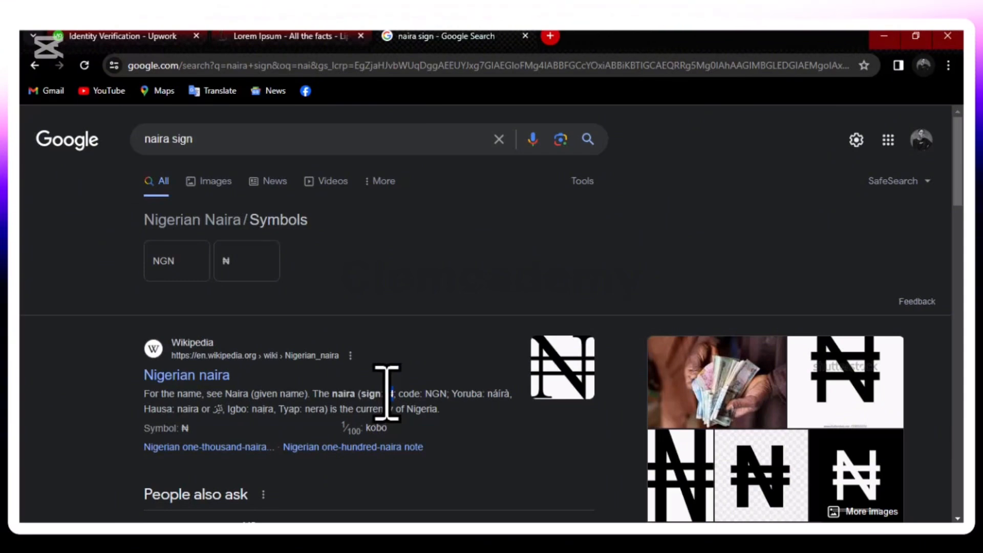
right_click(386, 393)
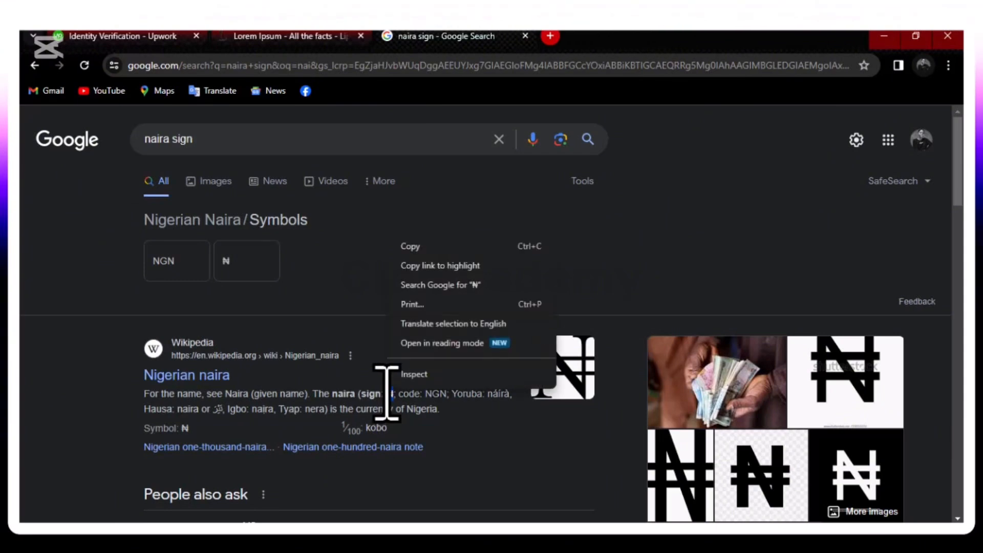
click(430, 247)
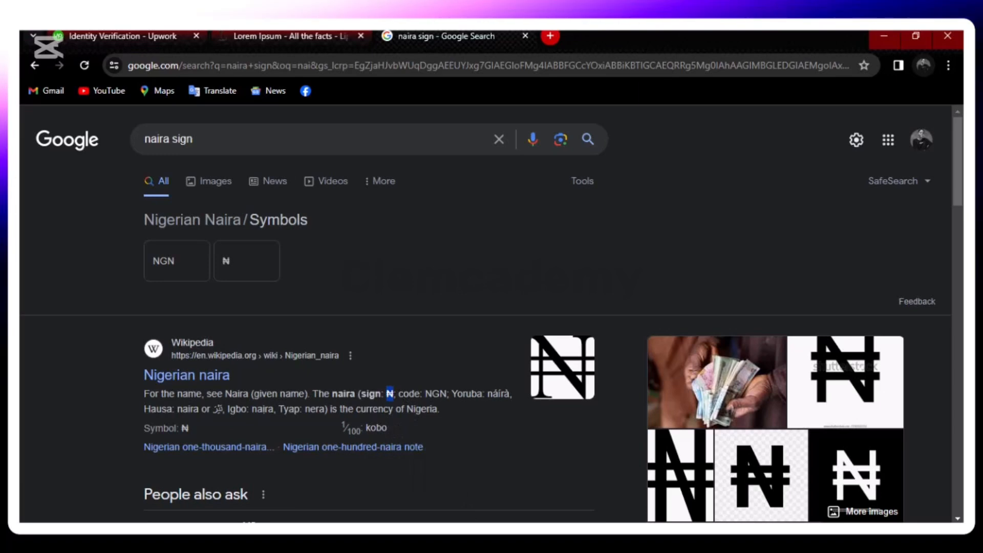
Switch back to Figma and add the text "₦ 200,000" on the card below "UP TO LIMIT", using the copied symbol
click(473, 535)
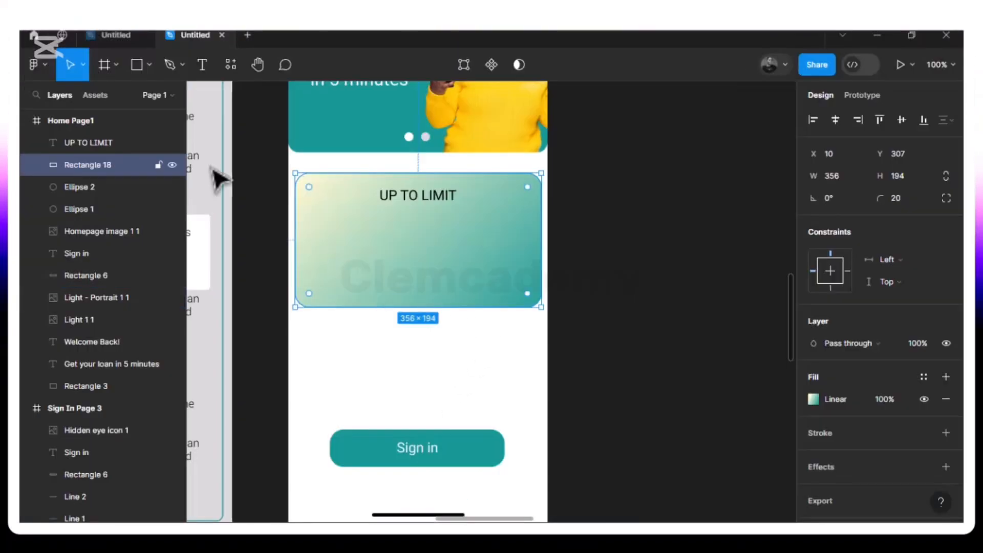
click(203, 65)
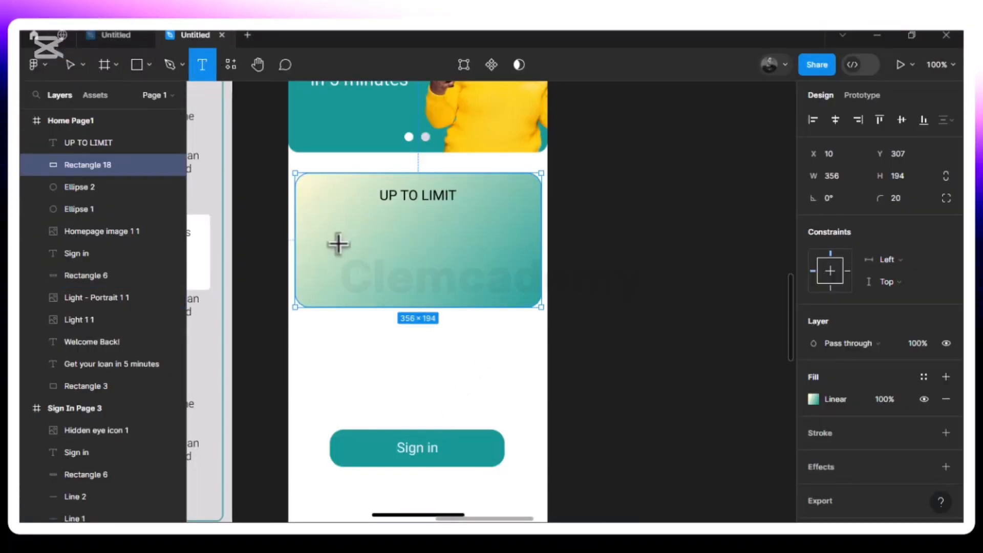
click(358, 241)
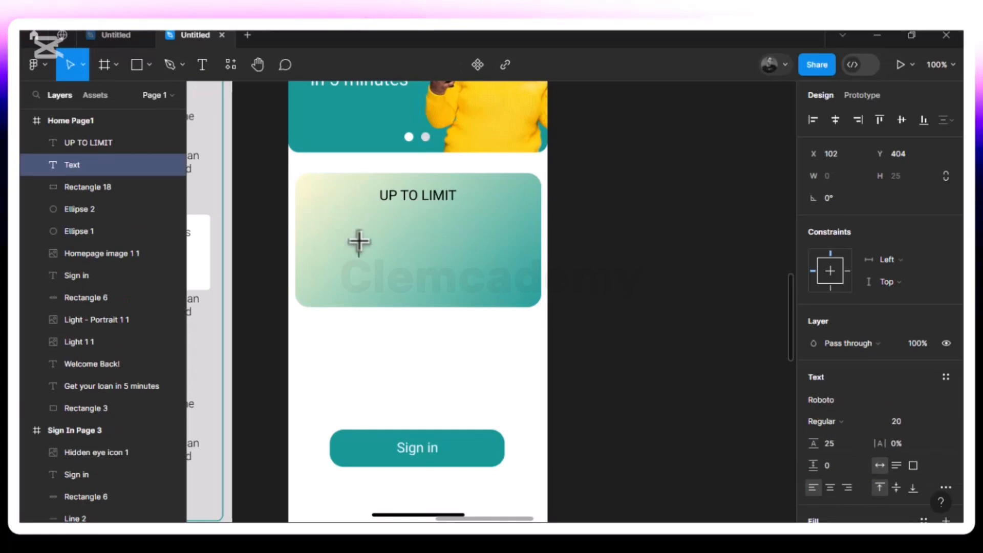
text(N)
key(Escape)
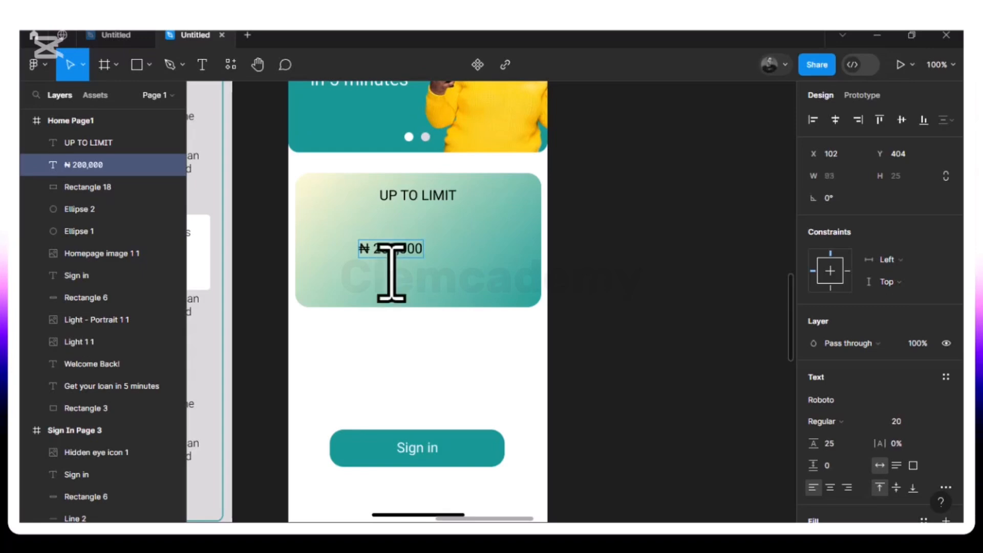
Move the "₦ 200,000" text closer beneath "UP TO LIMIT" and set its font size to 40
click(397, 251)
drag(423, 247, 446, 234)
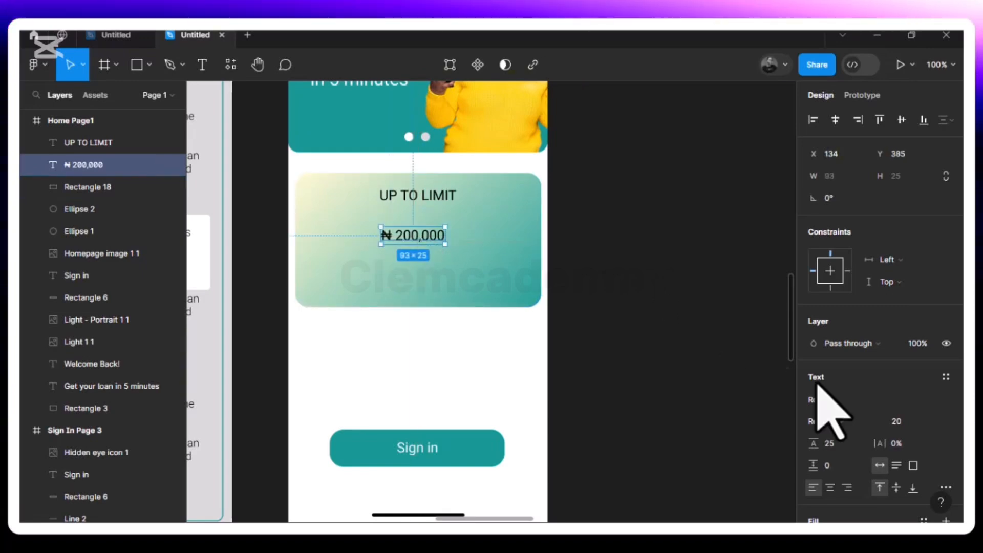
click(929, 422)
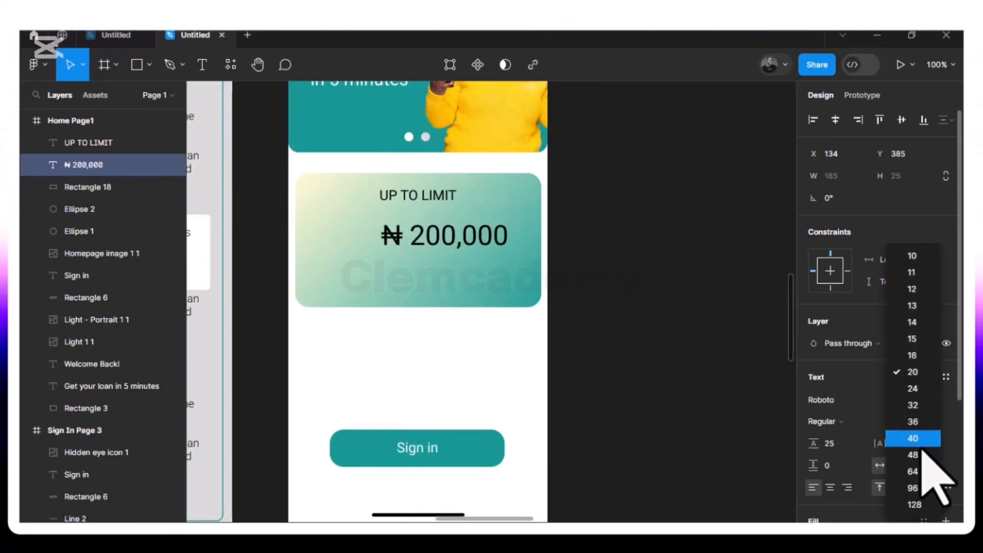
click(917, 440)
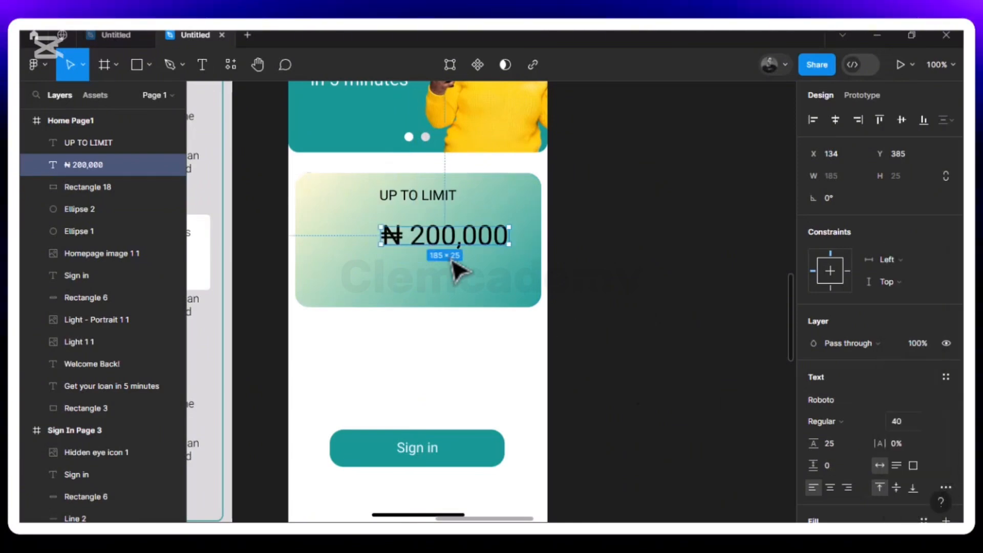
Centre the "₦ 200,000" text under "UP TO LIMIT" at X 95, Y 372, checking the spacing between them
drag(441, 245, 429, 235)
key(alt)
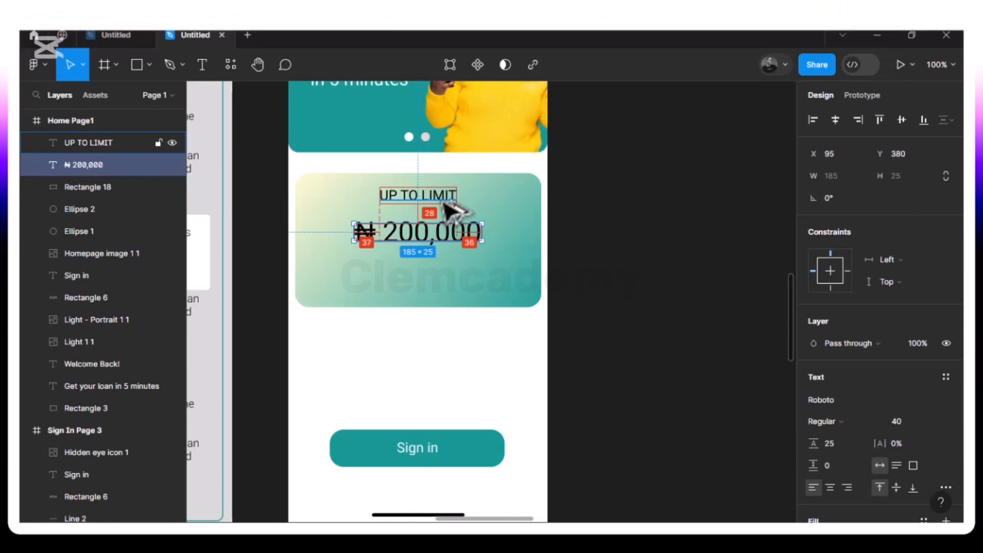
key(Up)
key(Up)
key(Up)
key(Up)
key(Up)
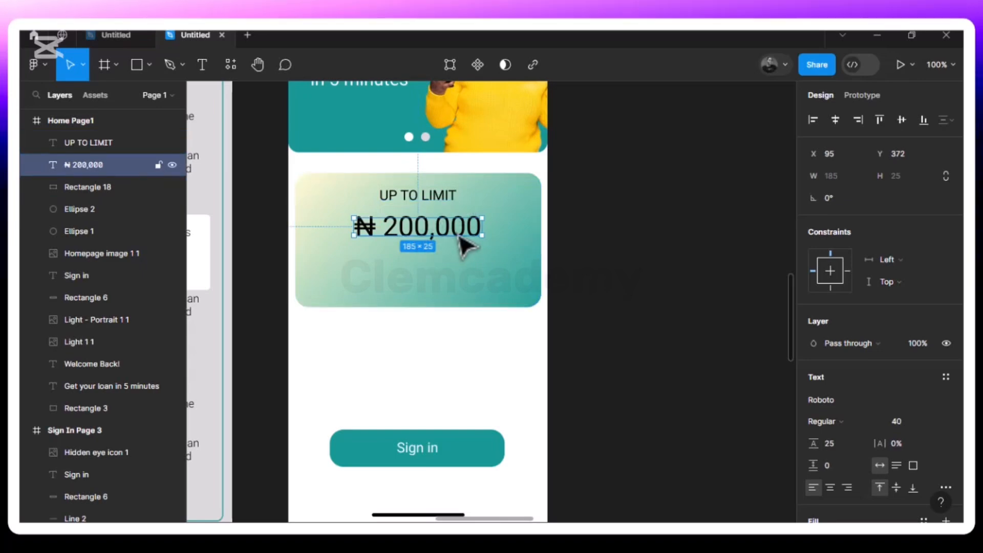
Change the fill of the "₦ 200,000" text to red FF0000
scroll(834, 461, down, 3)
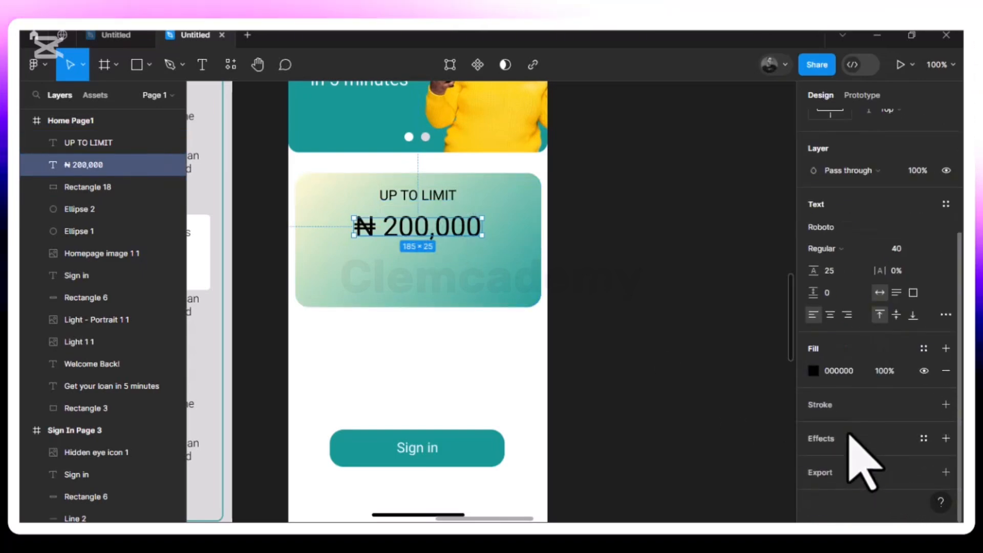
click(813, 371)
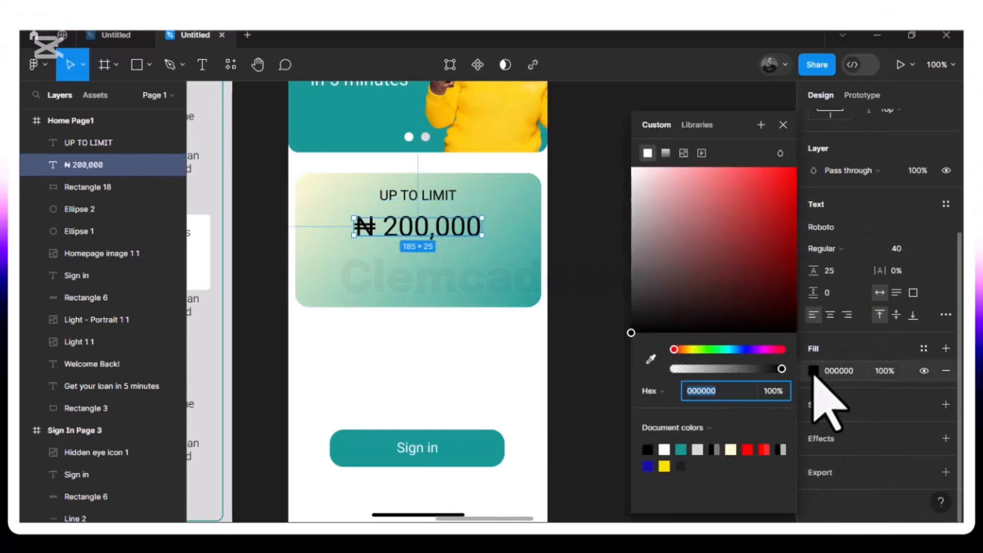
click(748, 449)
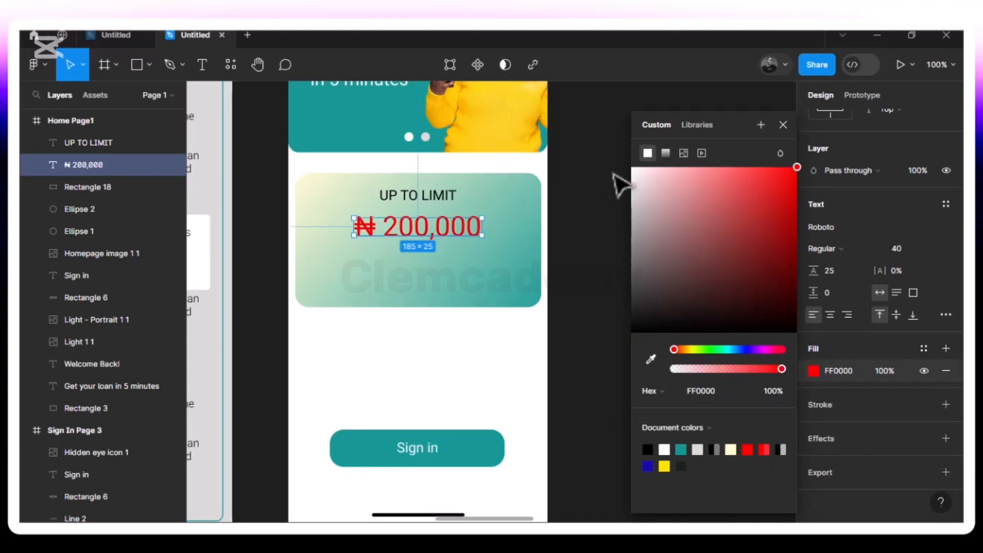
click(782, 124)
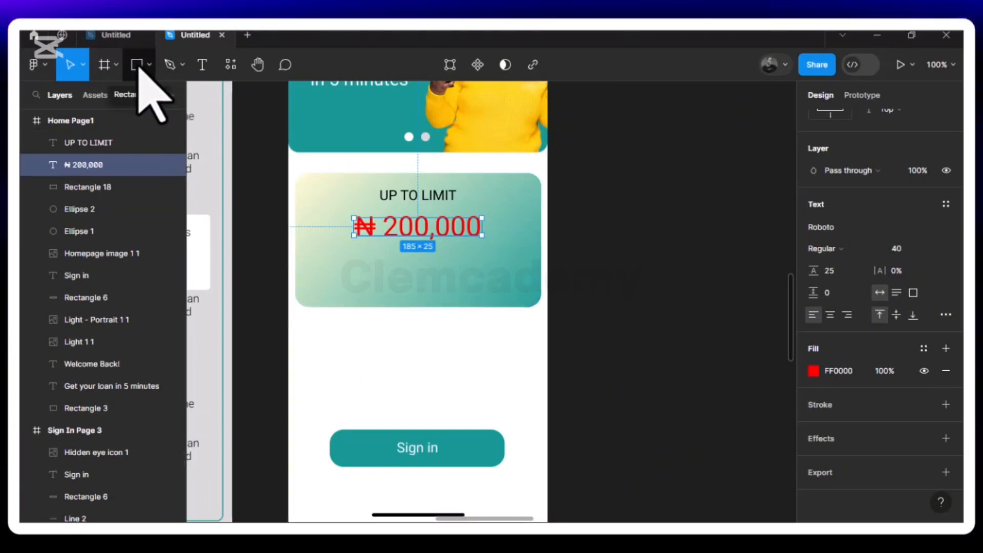
Duplicate the teal Sign in button rectangle and move the copy onto the gradient card below the amount
click(352, 446)
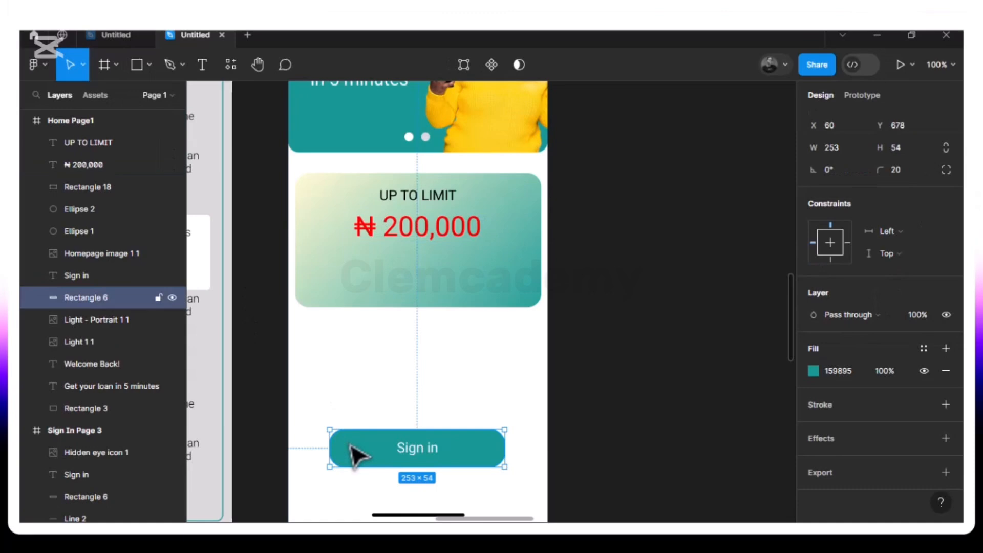
key(ctrl+d)
drag(351, 455, 389, 274)
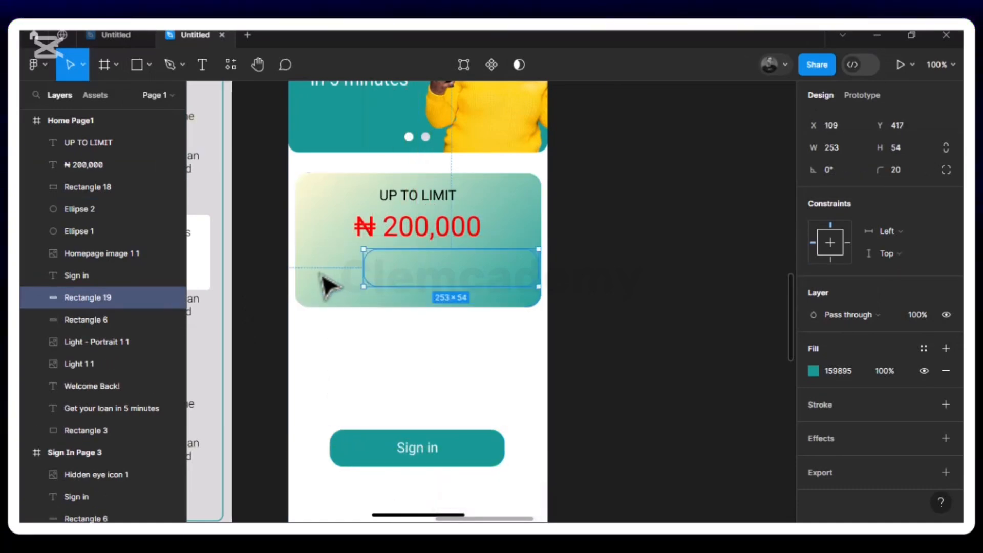
Bring the copied teal rectangle to the front, resize it to 133 × 42, and centre it beneath the amount at X 121, Y 418
right_click(403, 280)
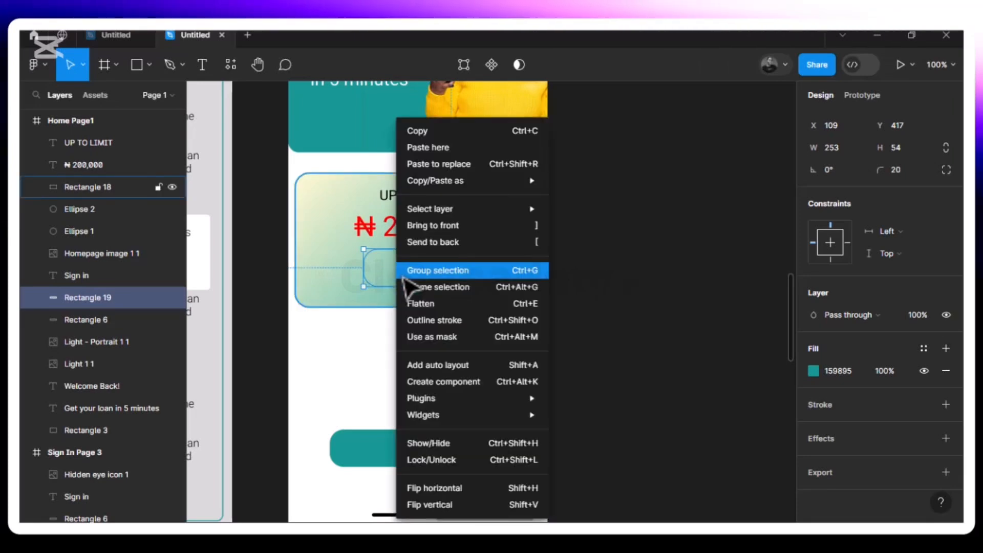
click(433, 225)
drag(402, 279, 435, 265)
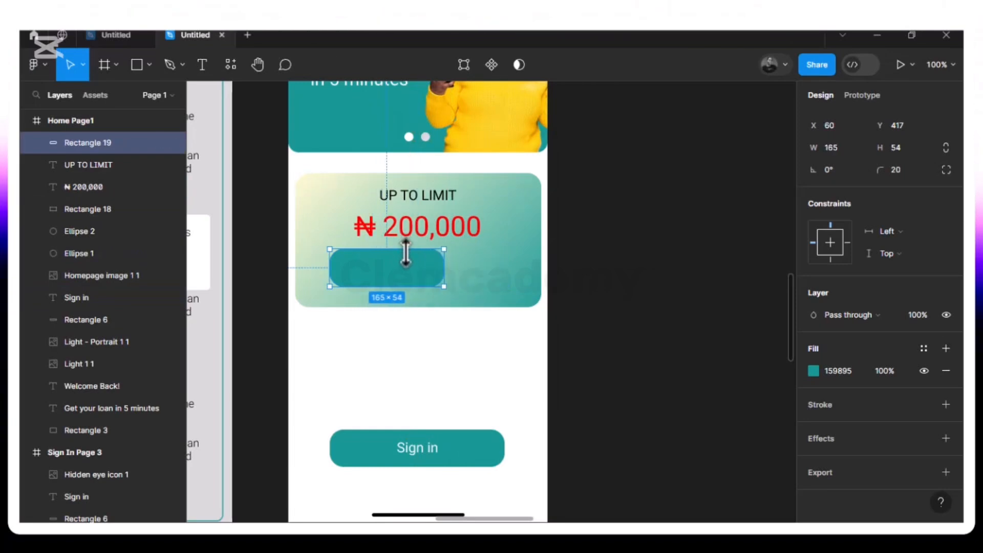
drag(444, 275, 427, 272)
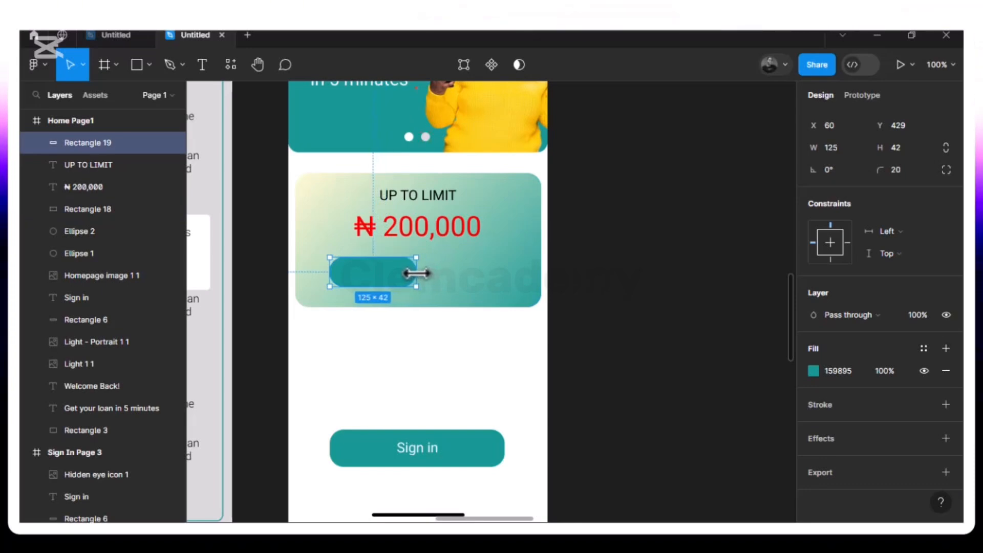
drag(396, 276, 428, 270)
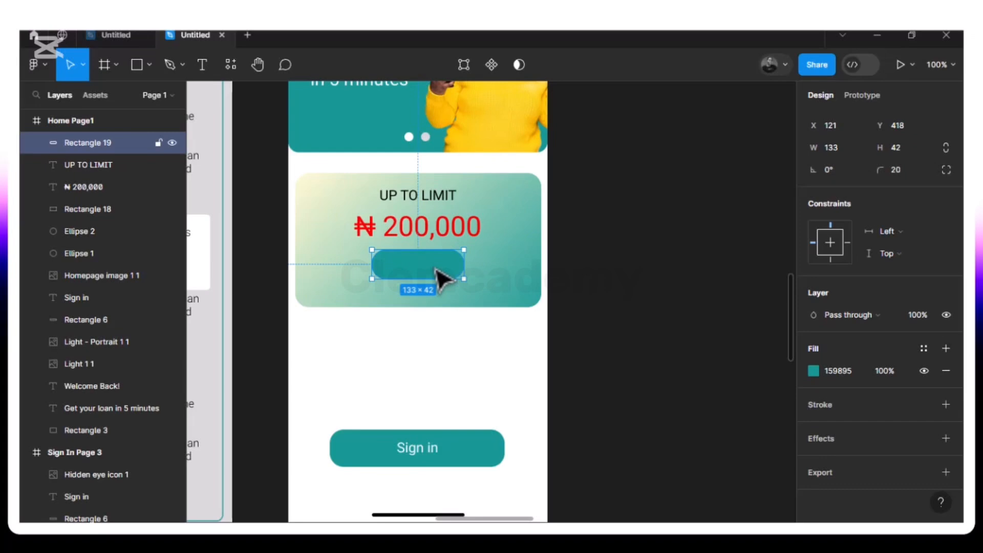
Change the small rounded rectangle's fill on the gradient card to dark red D60707
click(814, 371)
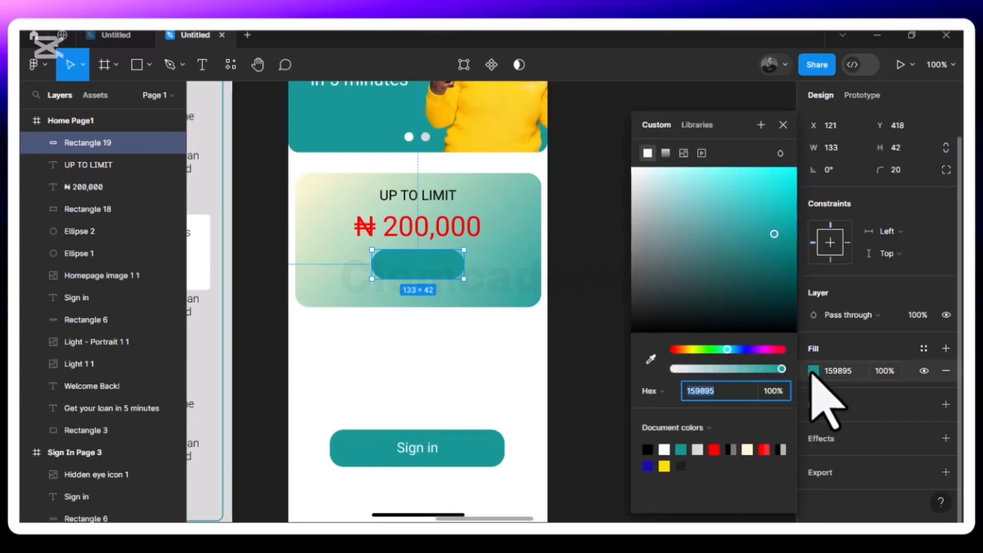
click(714, 449)
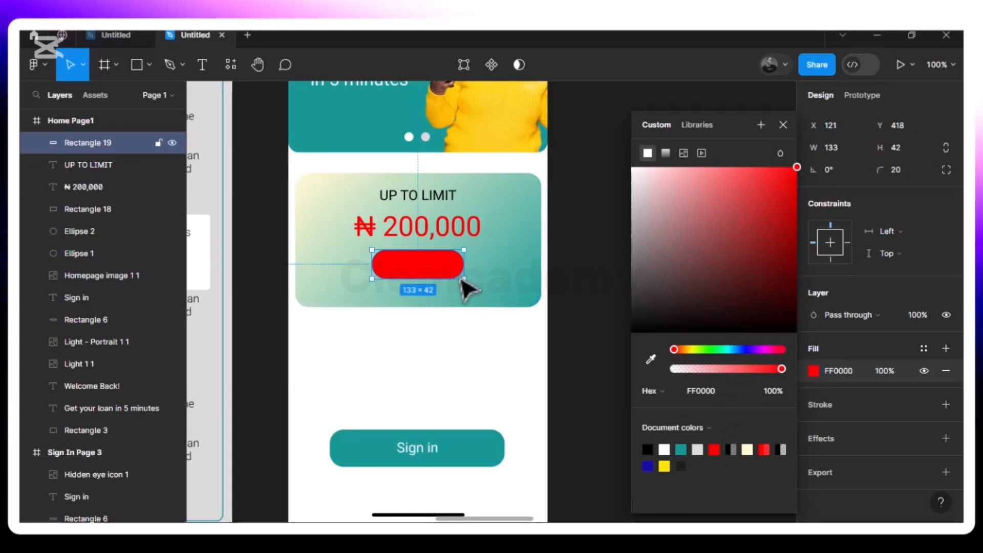
click(792, 210)
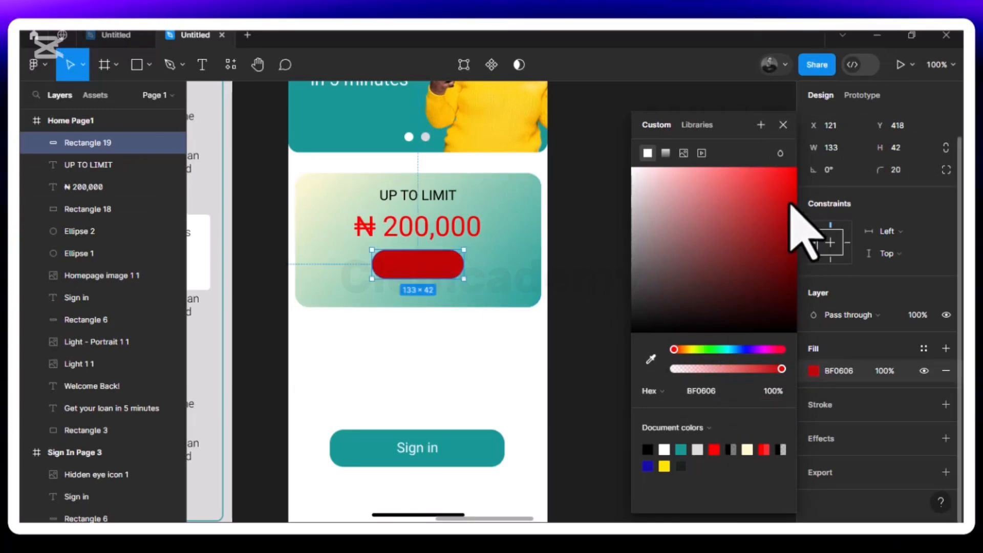
drag(792, 208, 791, 195)
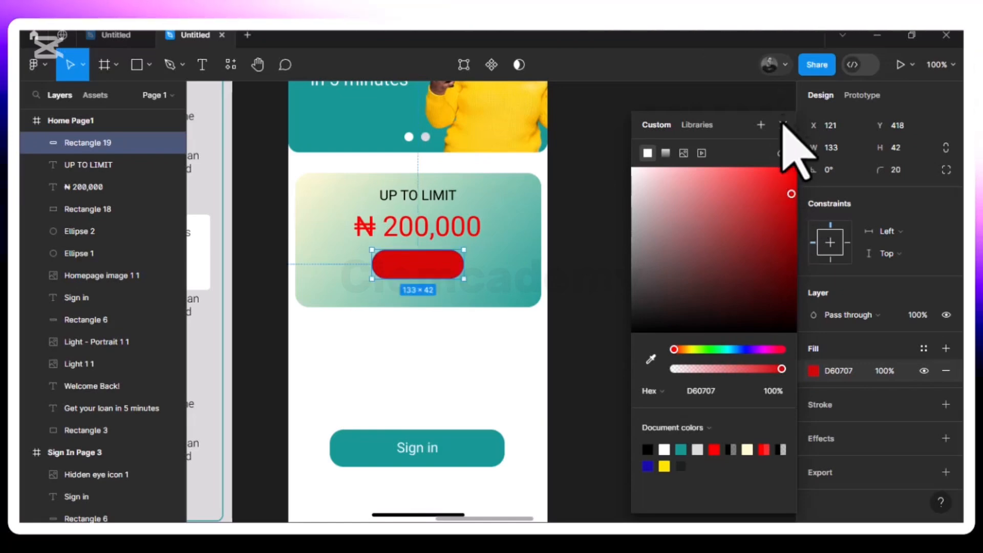
click(783, 125)
Add a black drop shadow to the red rectangle with X 4, Y 4, blur 4 and 25% opacity
click(822, 439)
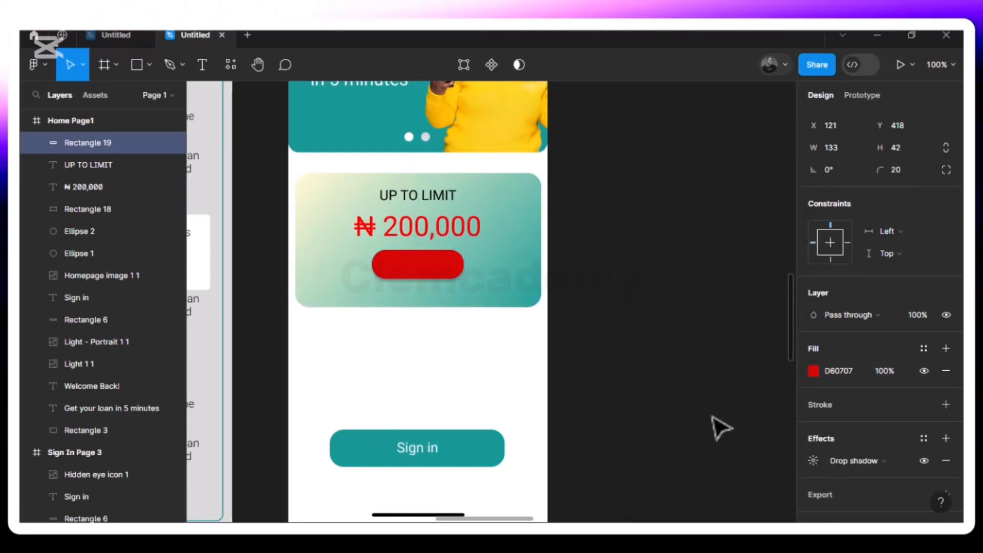
click(813, 461)
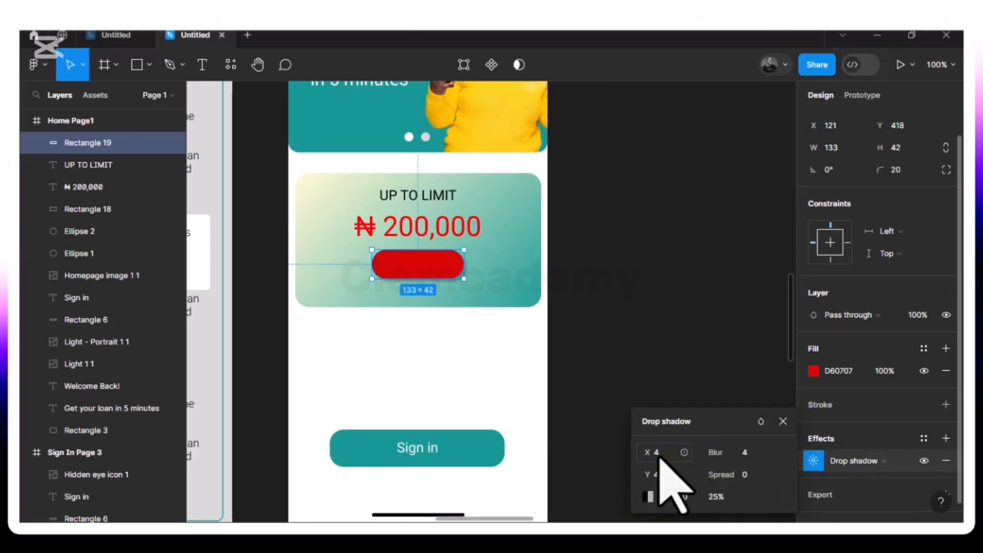
click(526, 298)
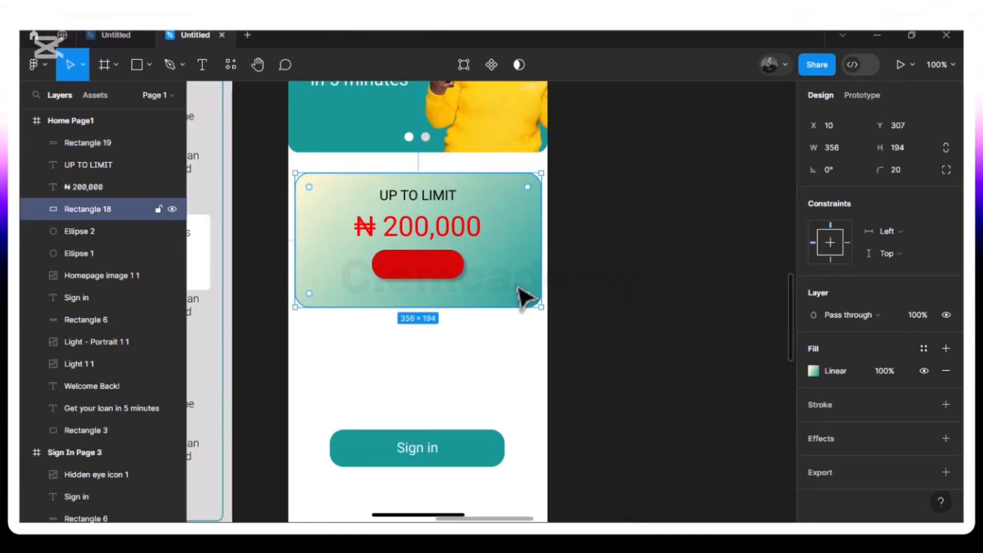
click(443, 276)
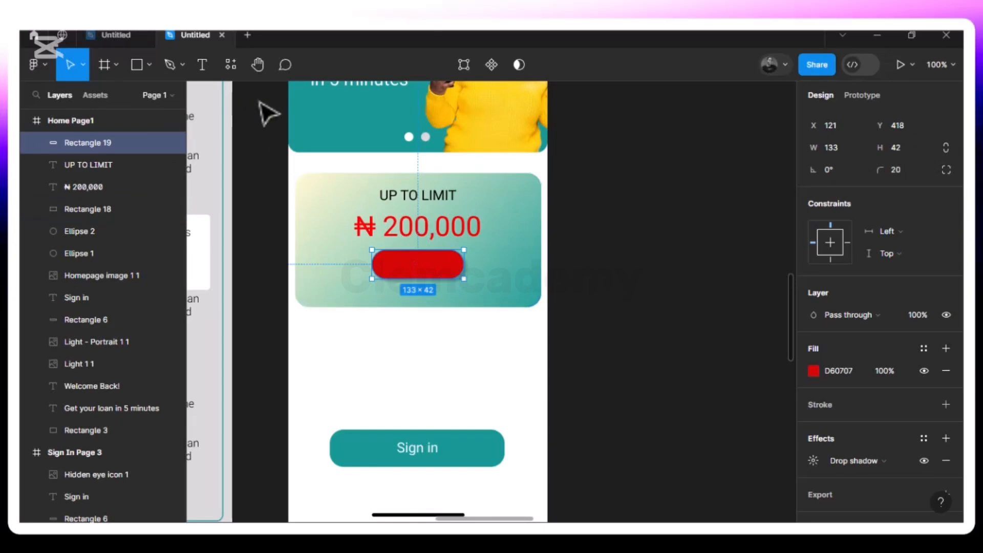
Add the text "Get Now" on the red rectangle and set its font size to 16
click(202, 64)
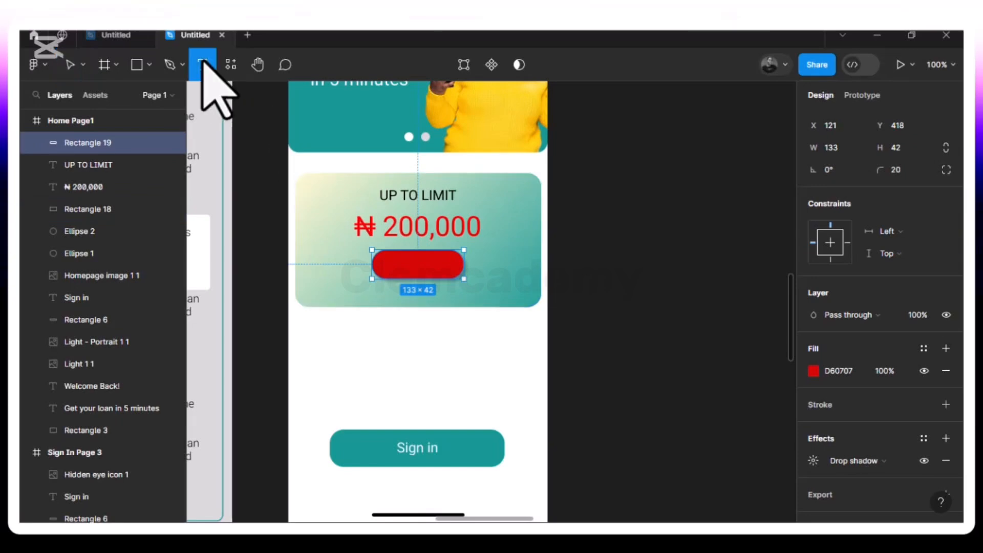
click(401, 265)
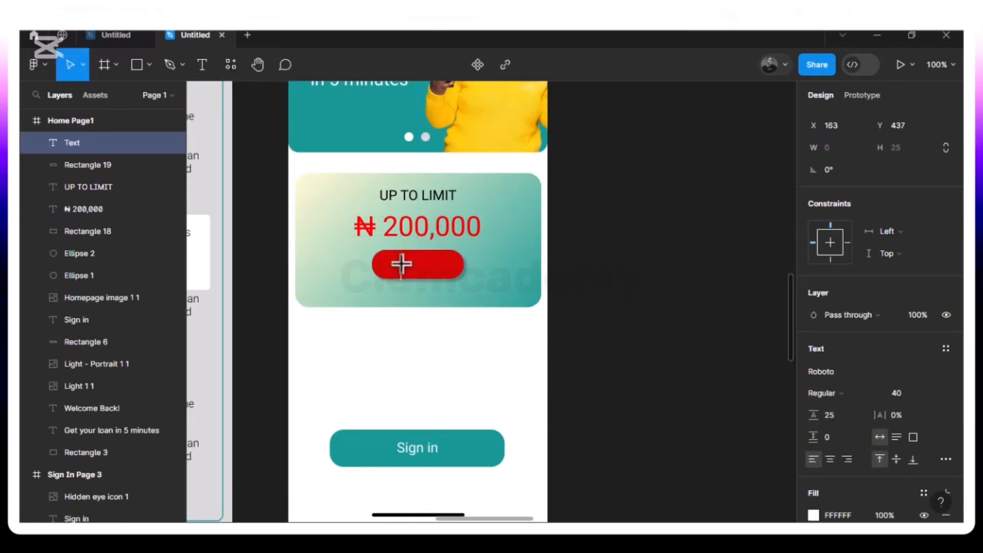
text(Get Now)
key(Escape)
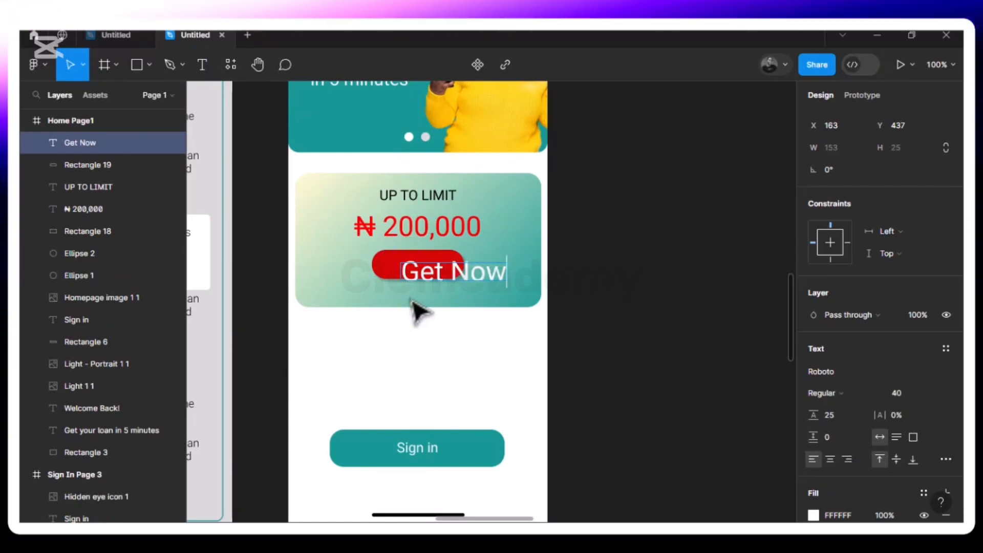
click(934, 394)
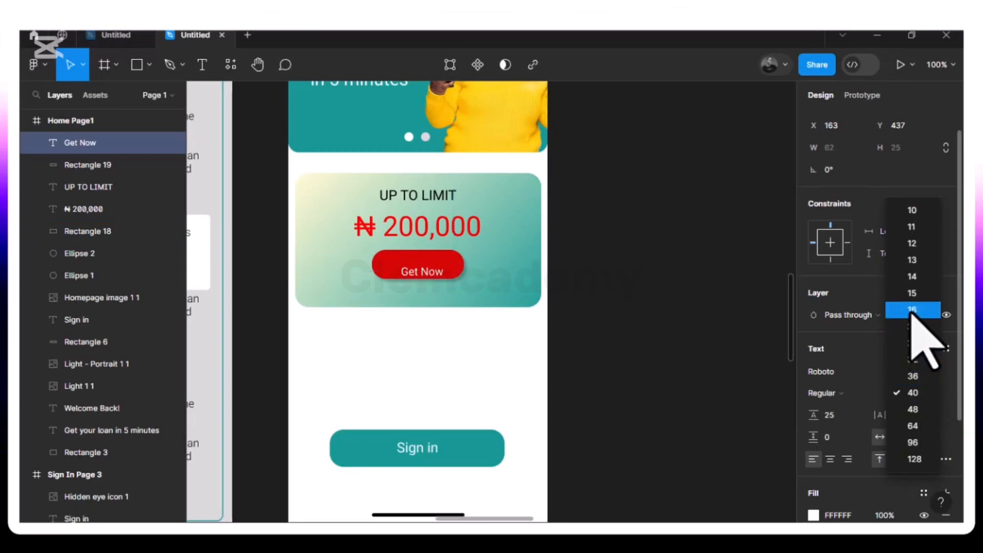
click(908, 312)
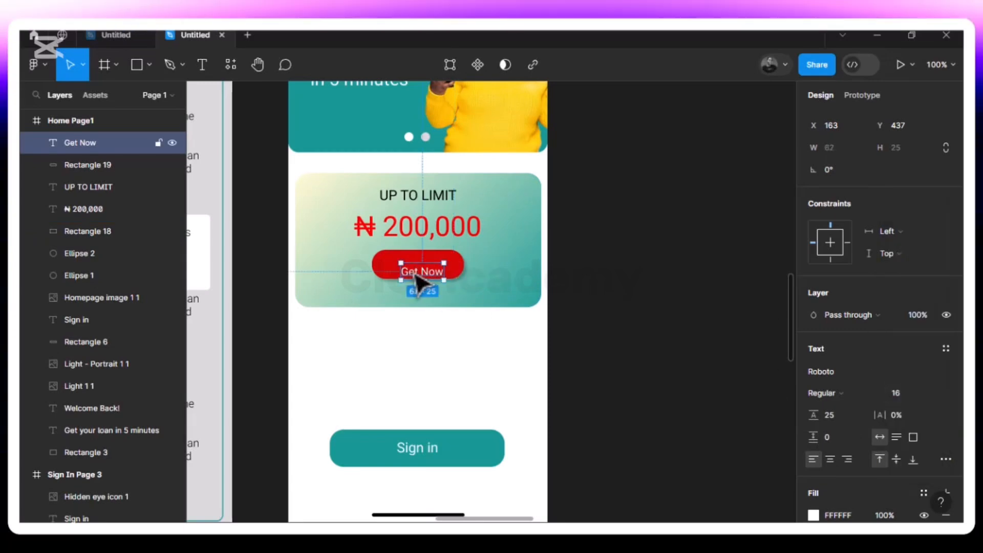
Centre the "Get Now" text inside the red rectangle at X 157, Y 426
drag(416, 276, 414, 269)
key(alt)
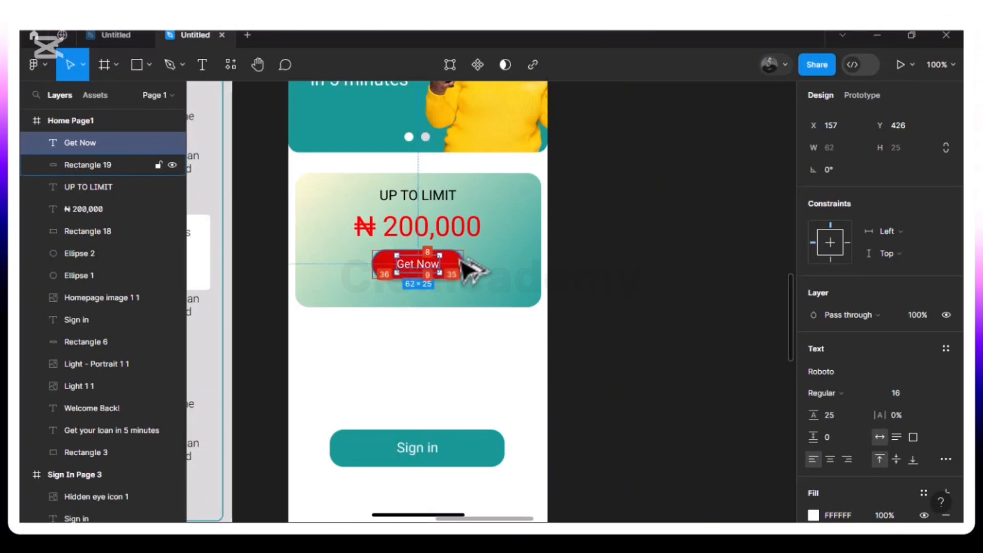
click(488, 297)
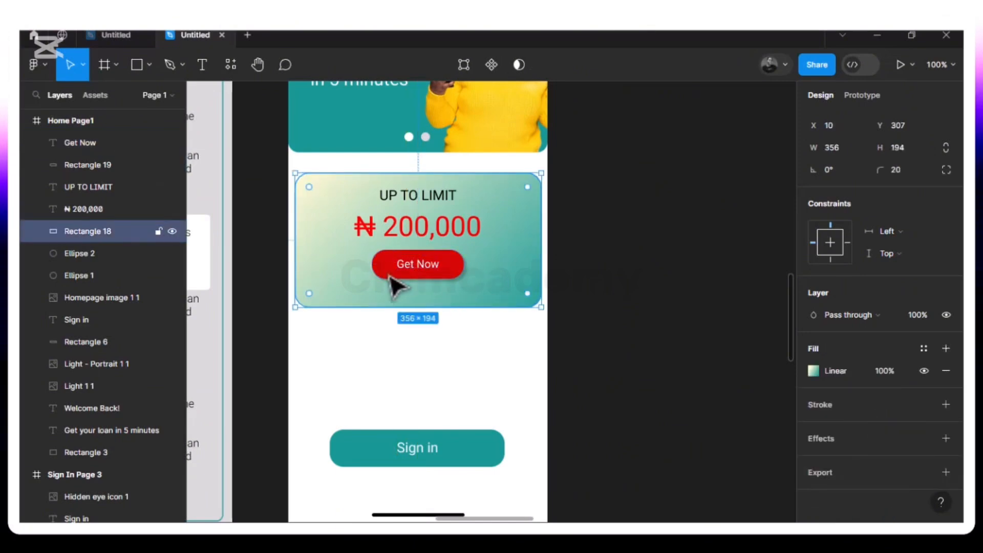
Group the "Get Now" text with its red rectangle and rename the group "Get Now Button"
click(427, 268)
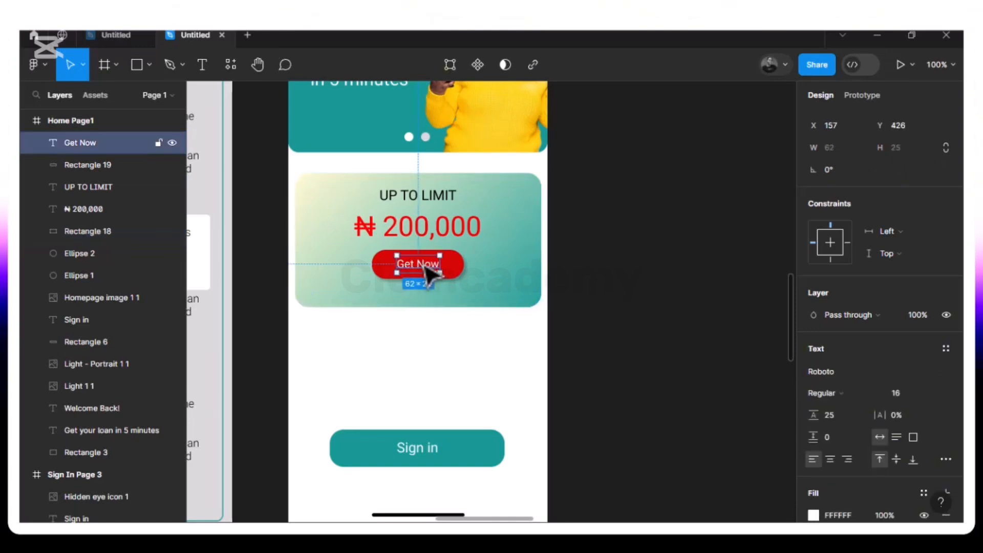
shift+click(457, 273)
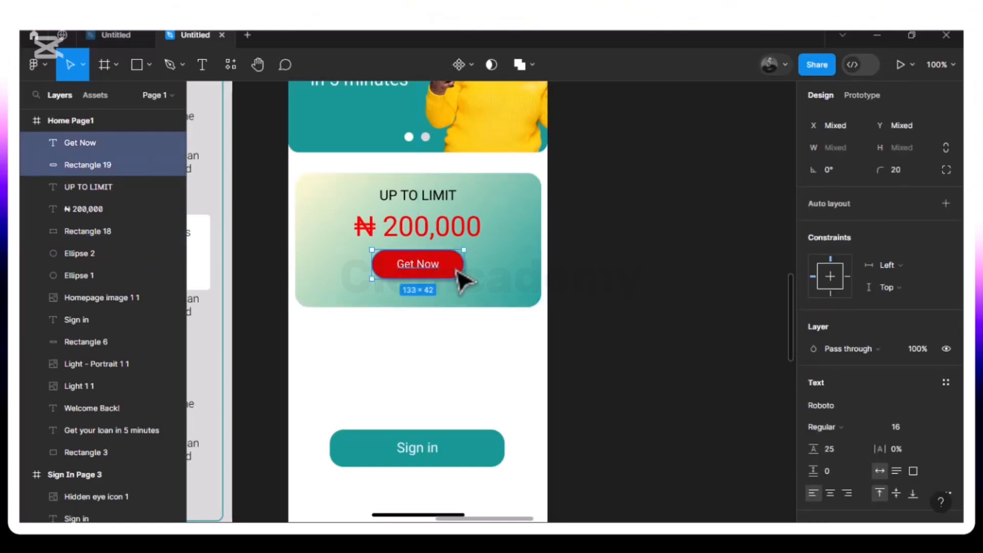
key(ctrl+g)
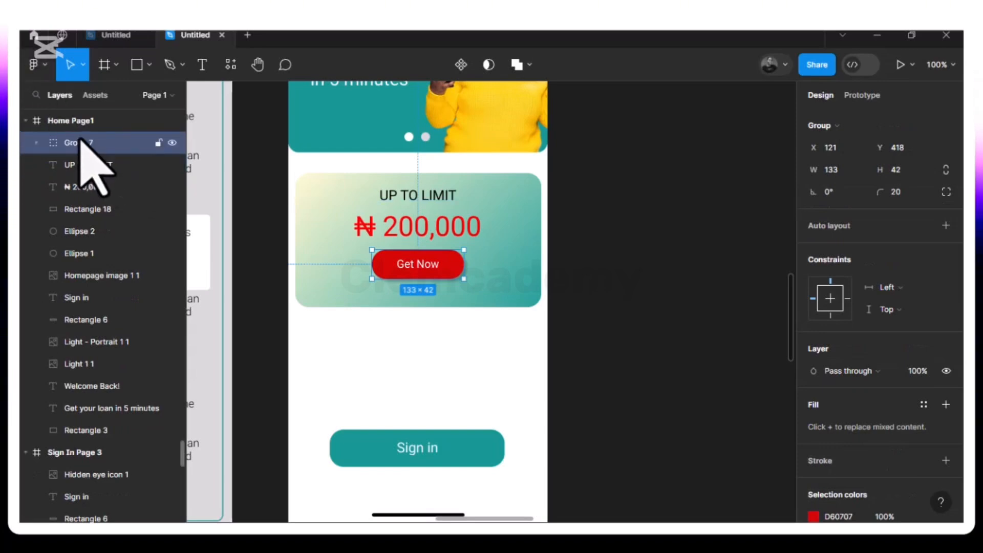
double_click(79, 143)
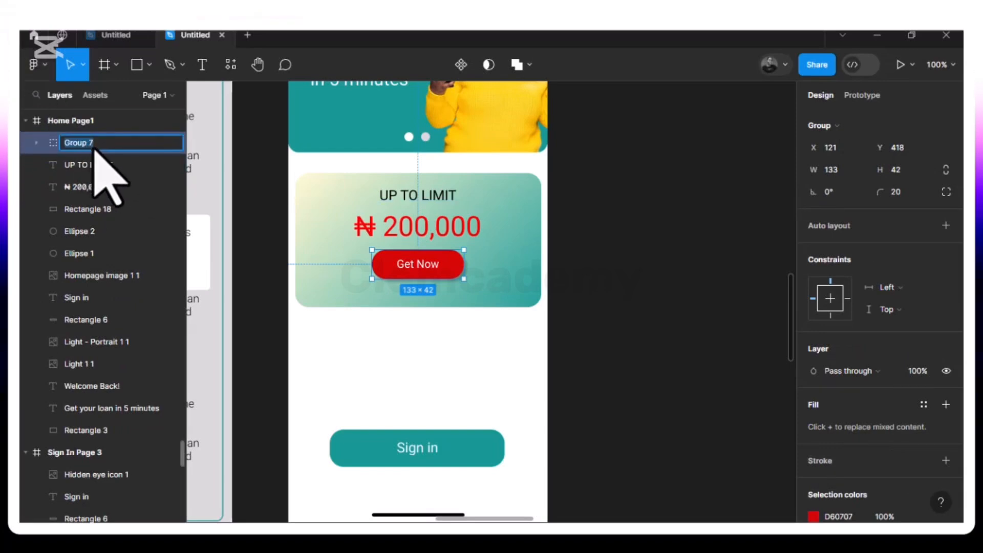
text(B)
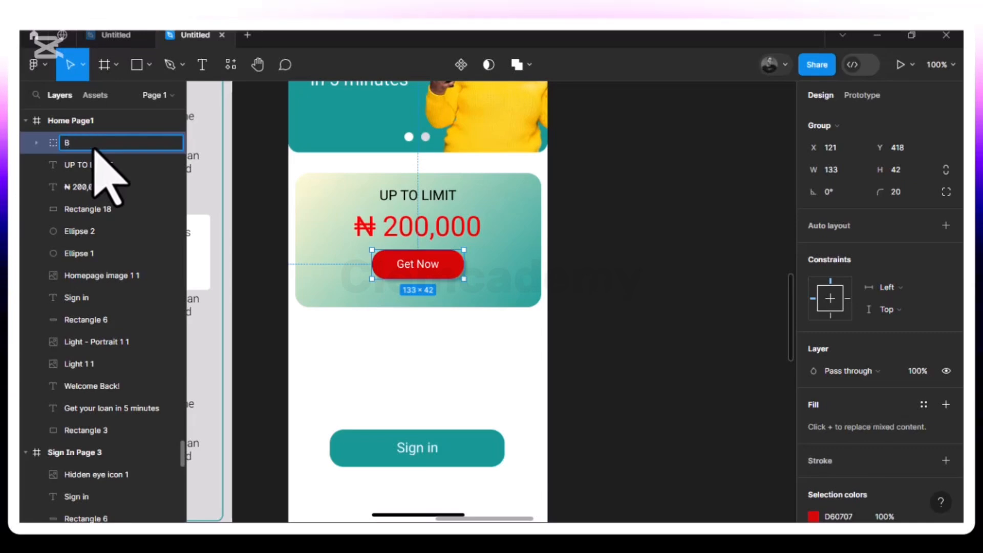
key(BackSpace)
text(Get No)
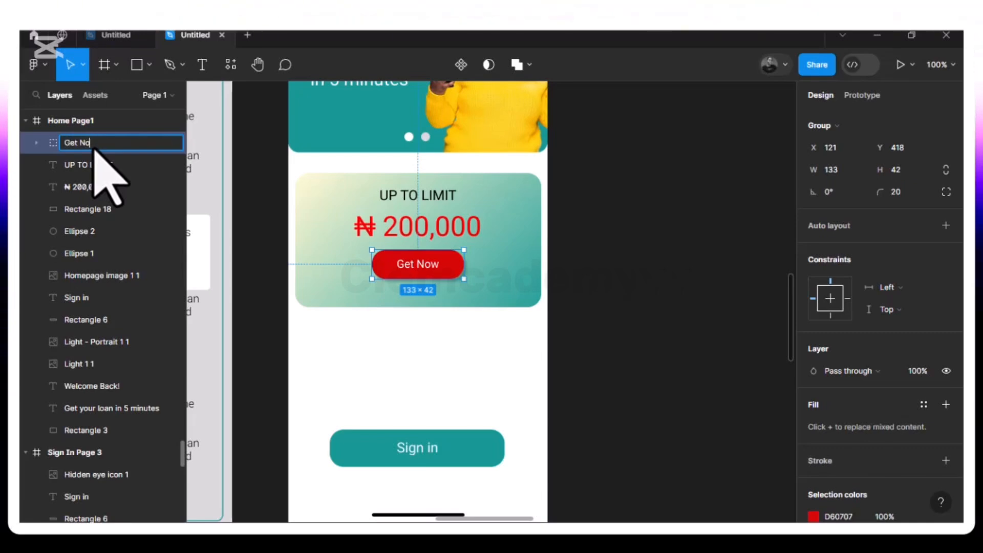
text(w Button)
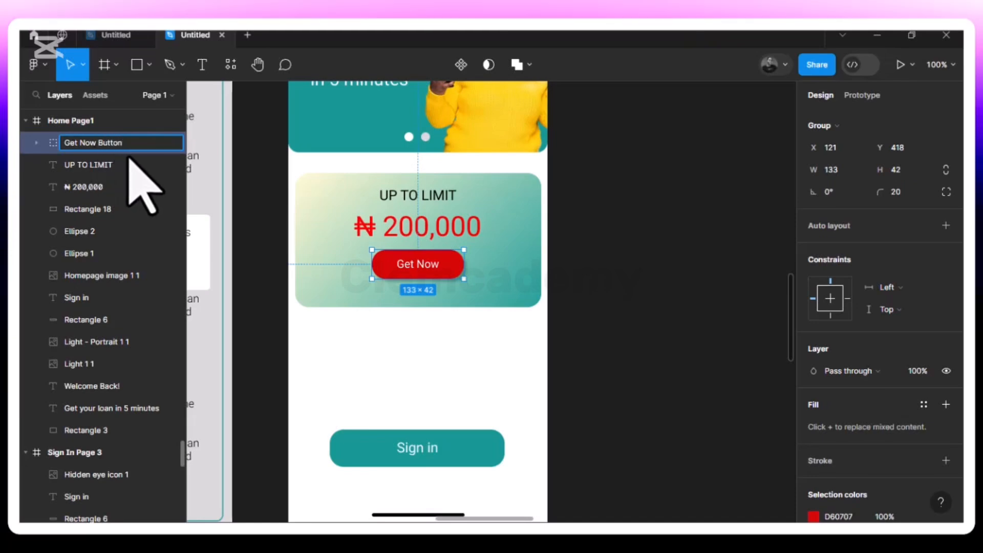
key(Return)
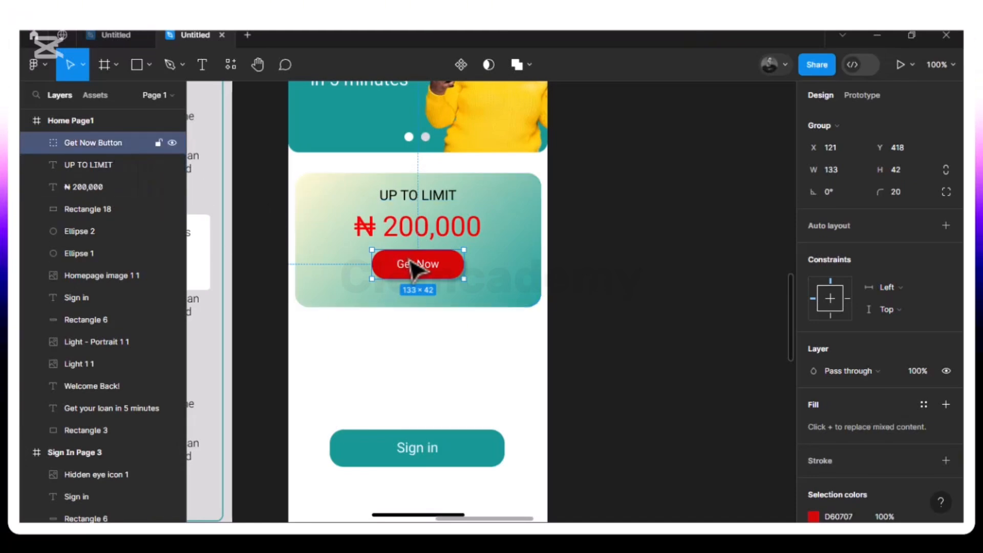
Check the button group's spacing below the "₦ 200,000" text and nudge the group up to Y 417
key(alt)
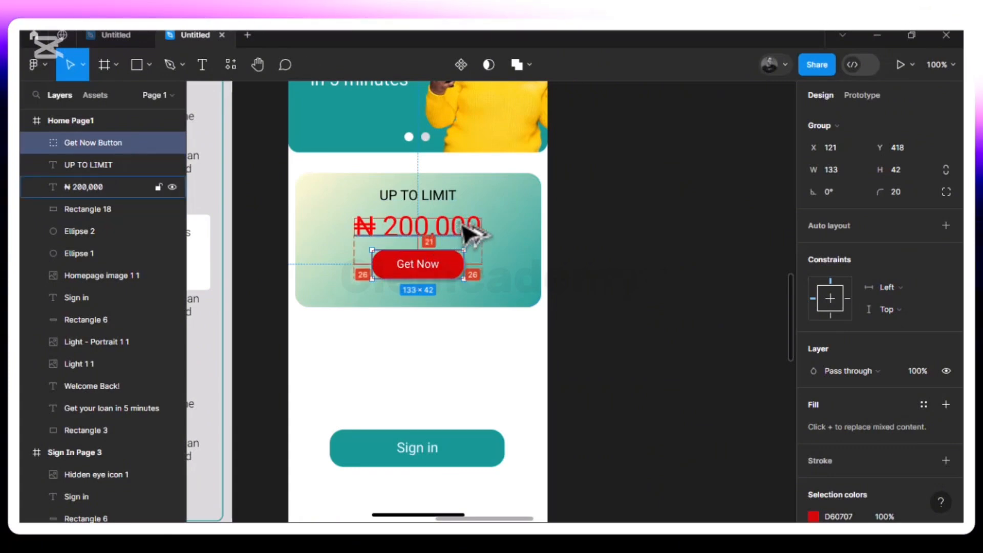
key(Up)
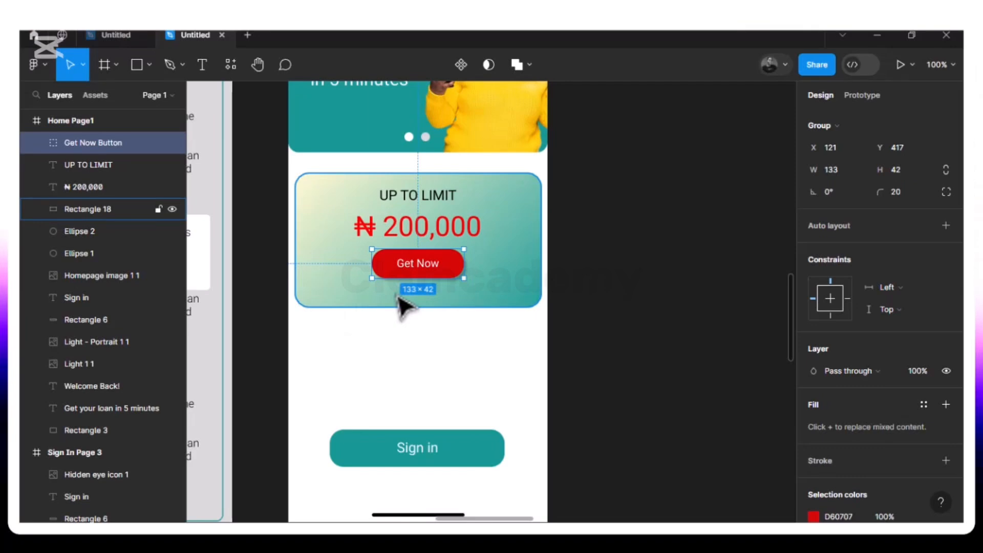
Add the text "The final amount of loan is conditioned to your credit profile" at the lower edge of the gradient loan card
click(203, 65)
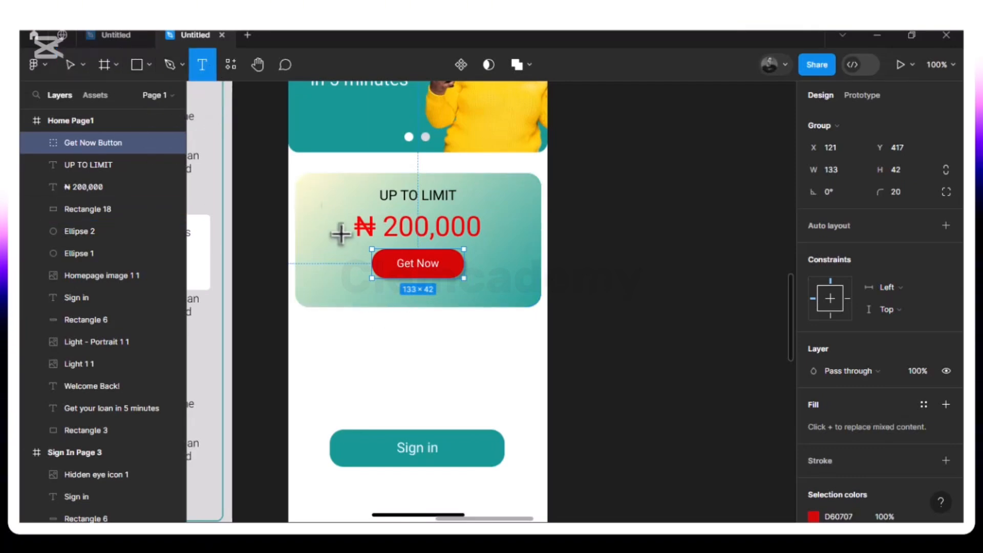
click(314, 301)
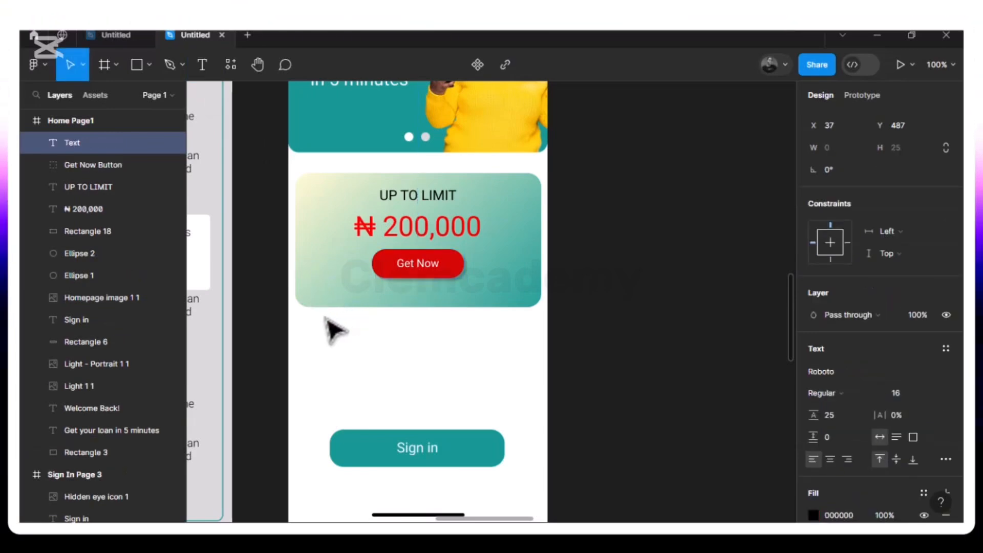
text(The)
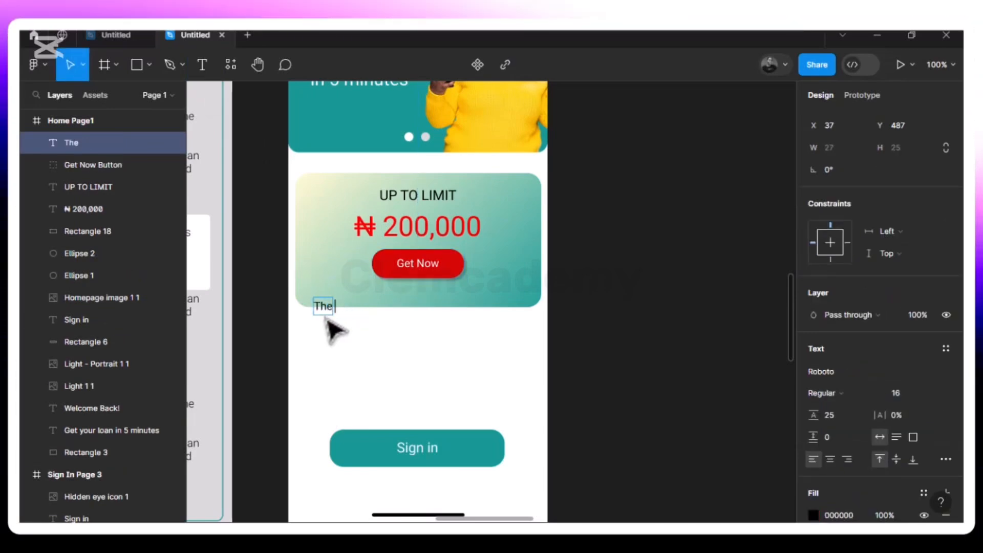
text( fina)
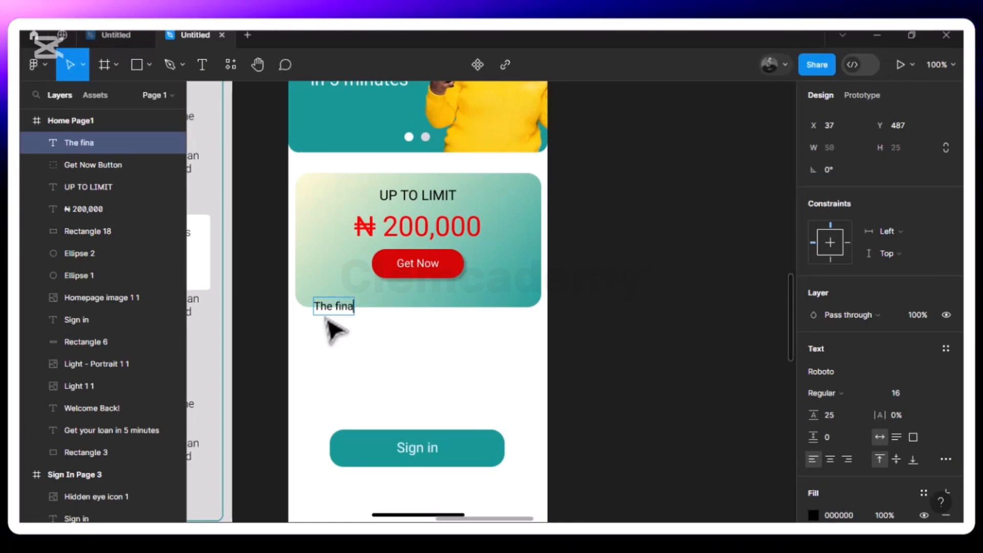
text(l a)
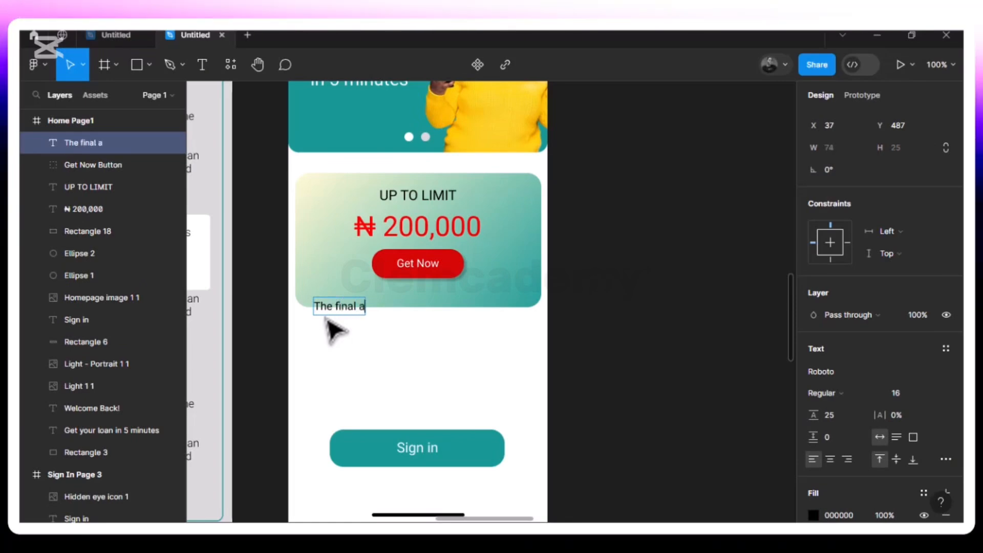
text(mount of)
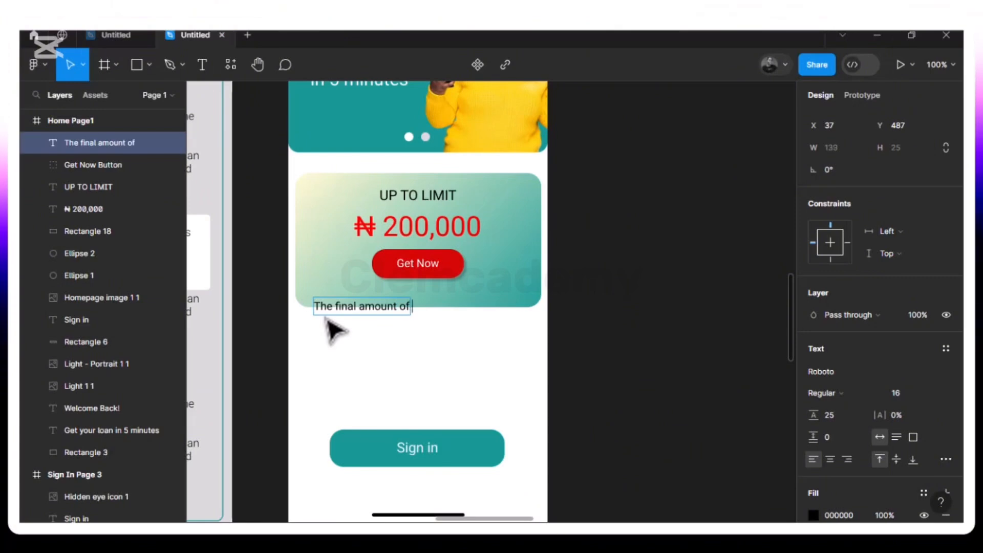
text( loan is co)
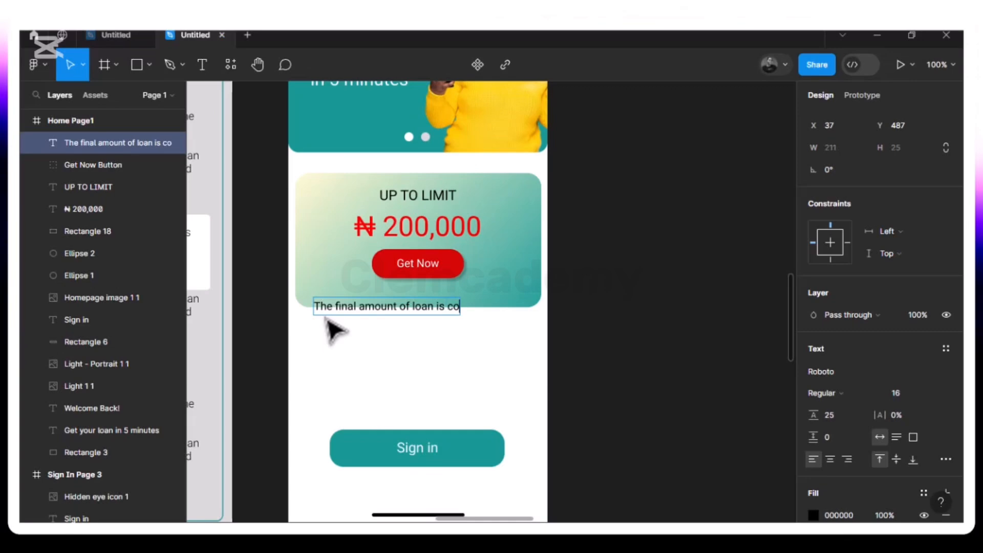
text(nditioned)
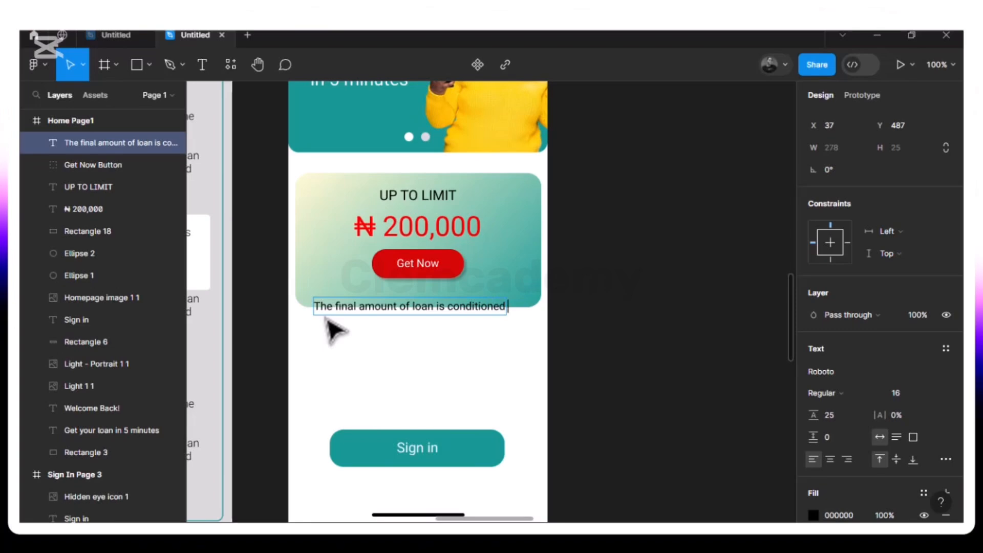
text( to yourr)
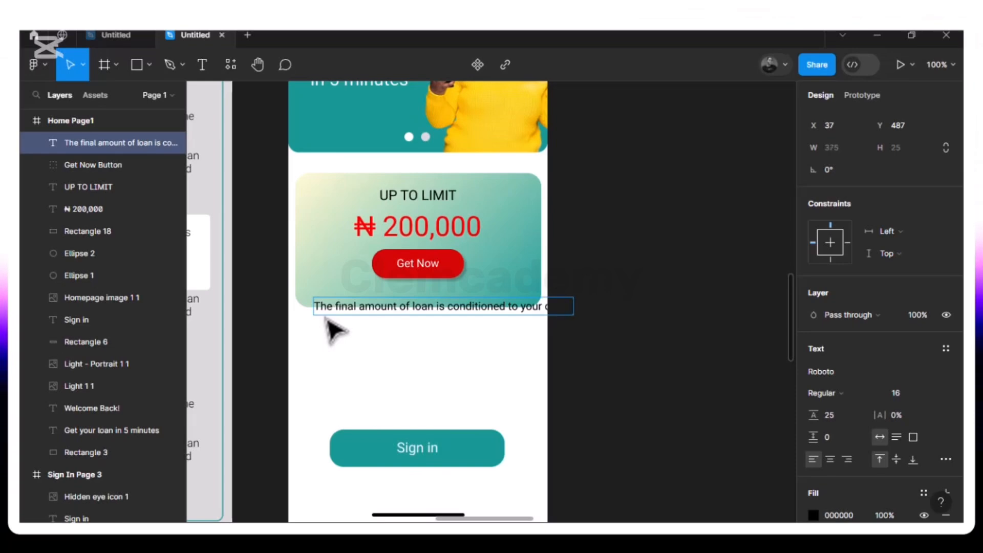
text(rofil)
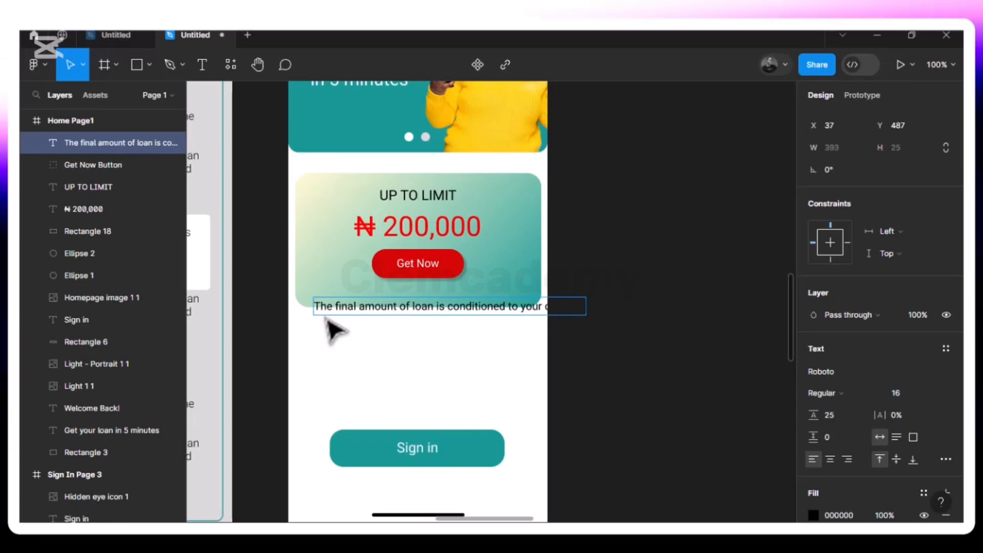
text(e)
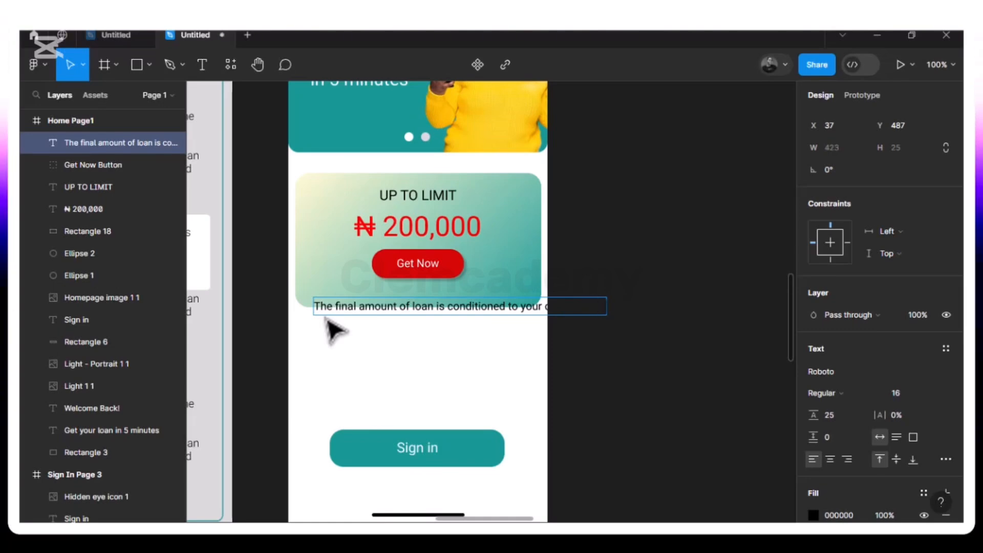
key(Escape)
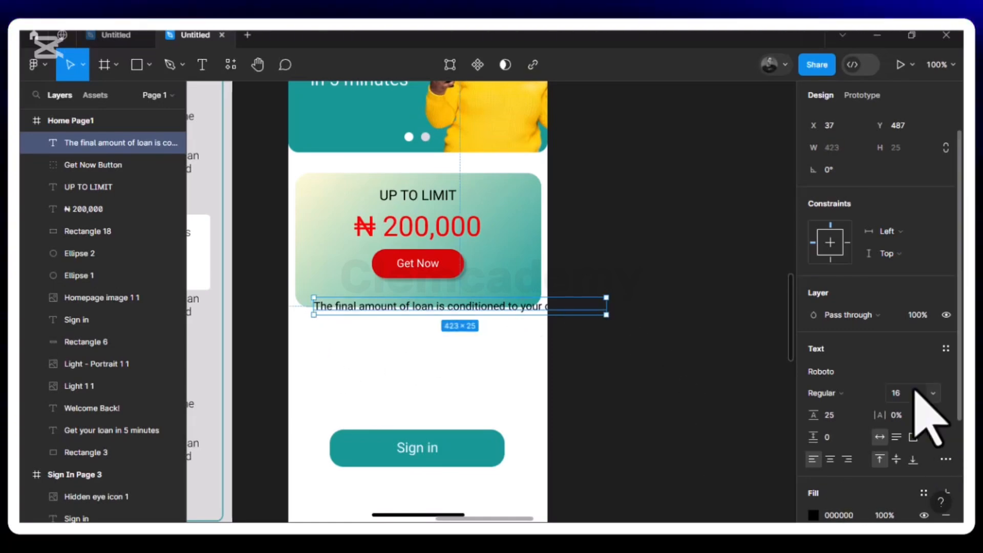
Set the final-amount note's font size to 12 and move it below the Get Now button at X 29, Y 468
click(934, 393)
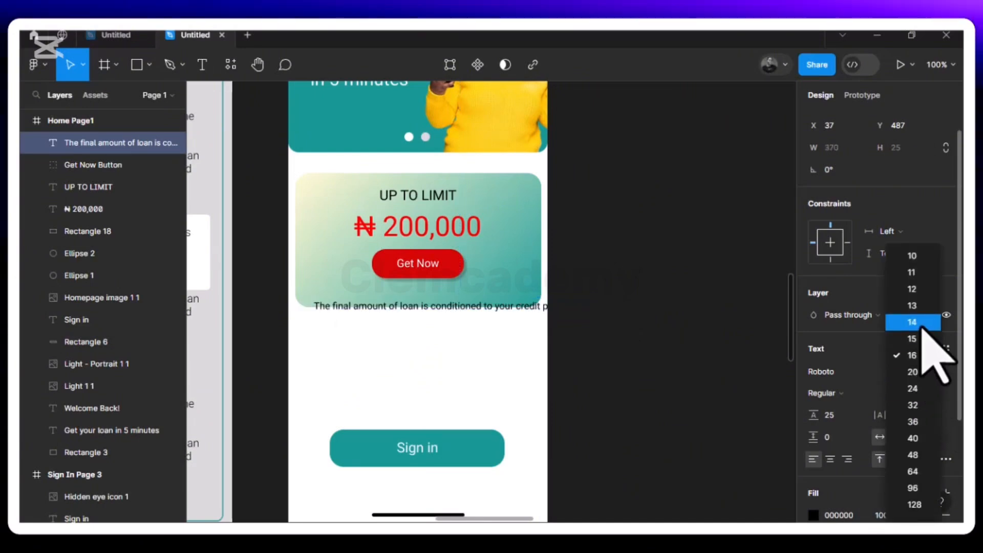
click(913, 289)
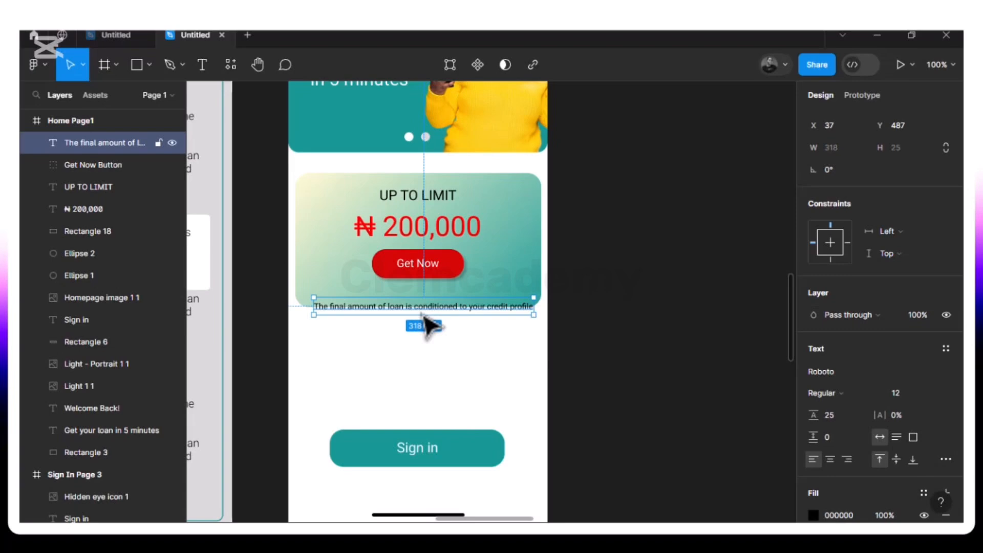
drag(421, 311, 415, 303)
key(alt)
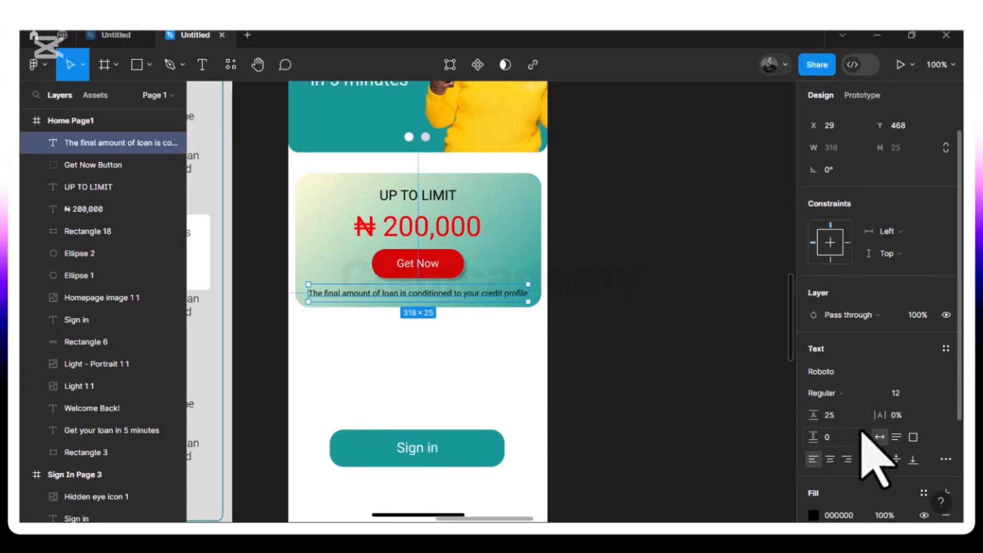
Keep the final-amount note's font weight at Regular and set its fill opacity to 90%
scroll(875, 451, down, 2)
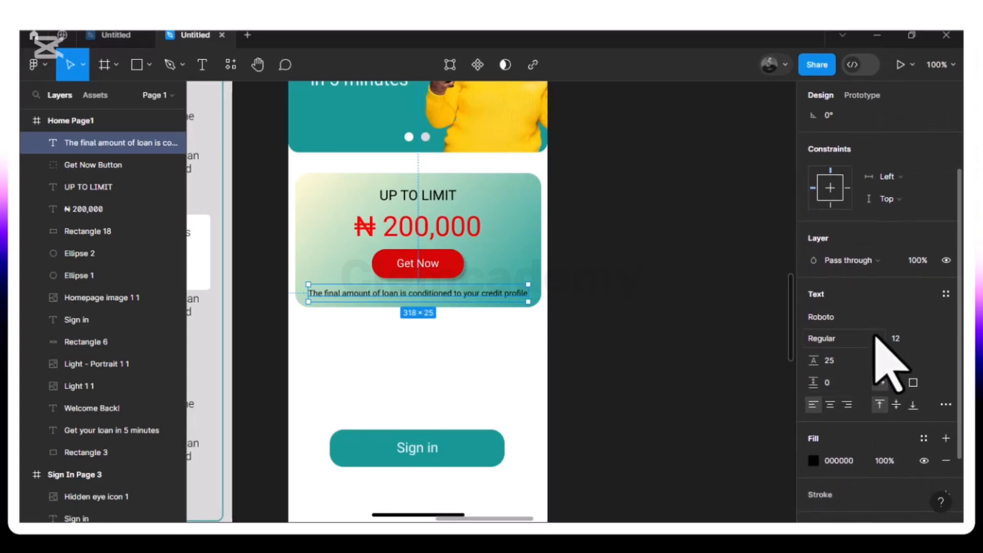
click(876, 341)
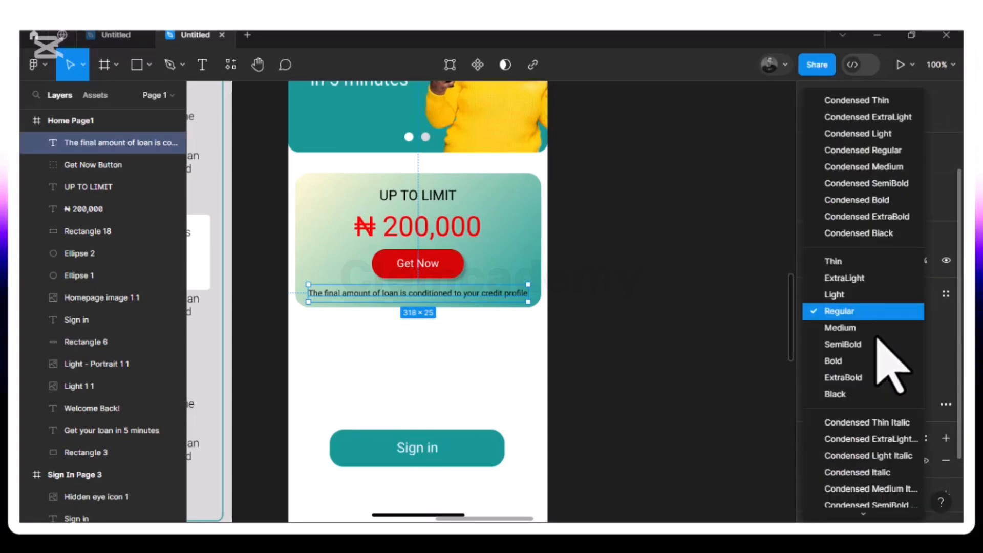
click(860, 310)
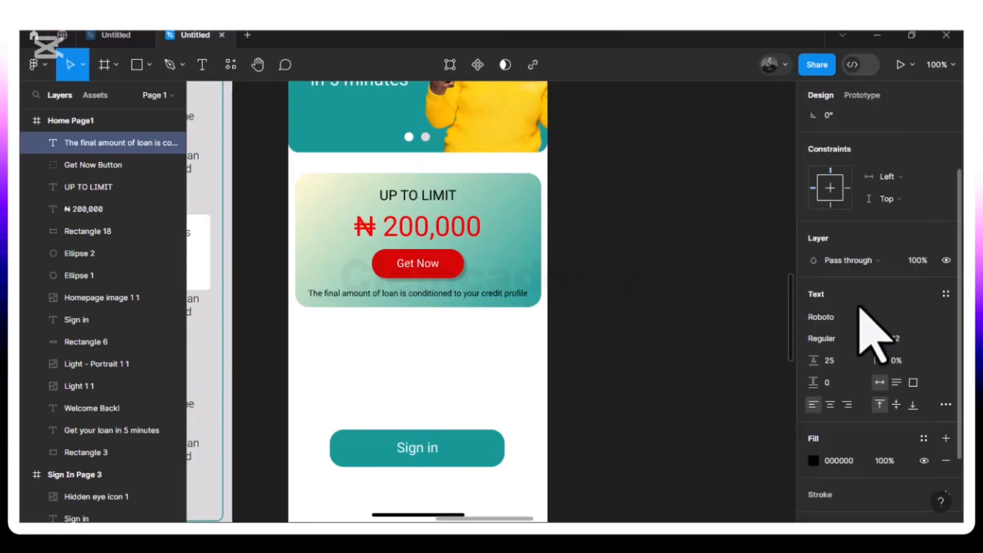
click(887, 461)
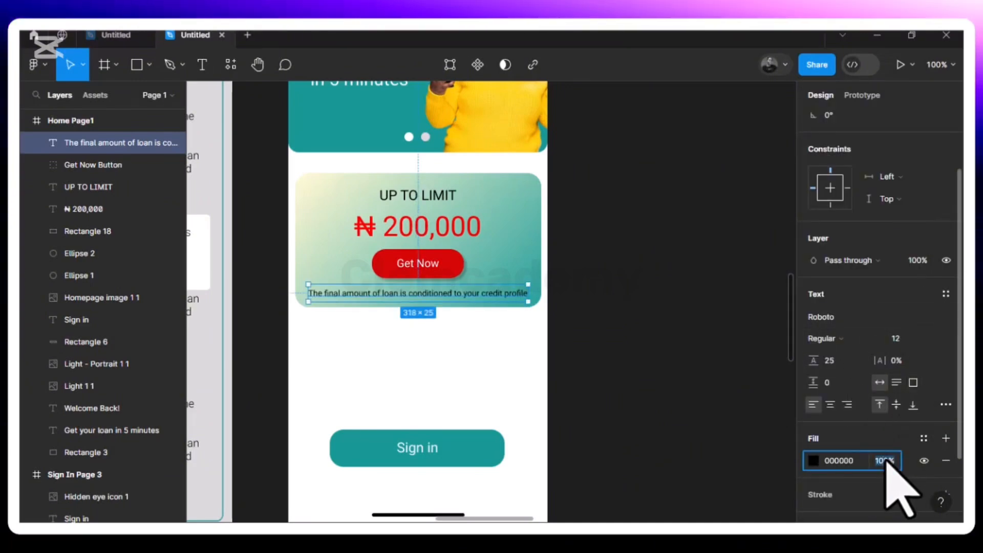
text(9)
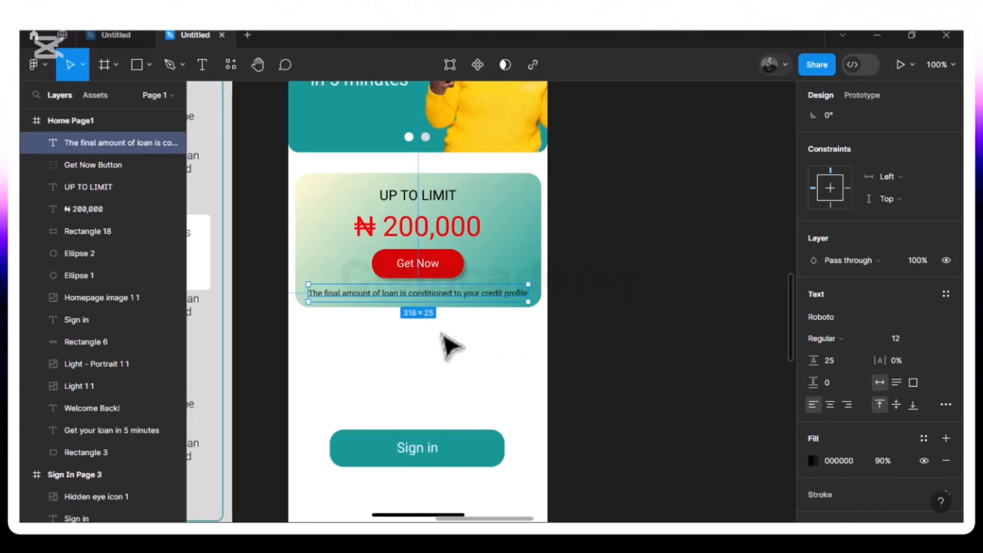
click(439, 353)
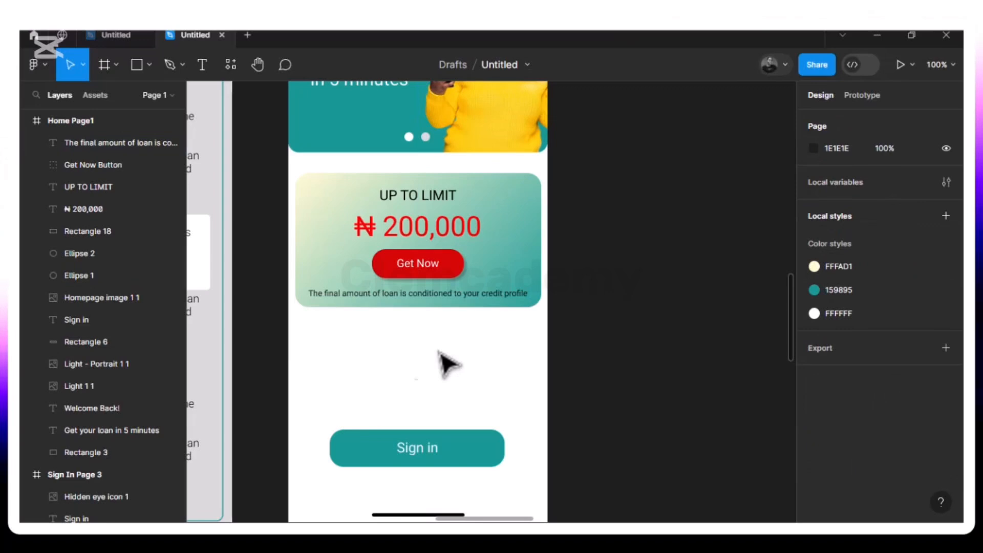
Shrink the teal Sign in rectangle to about 167 × 43 and set its corner radius to 10
scroll(400, 391, down, 3)
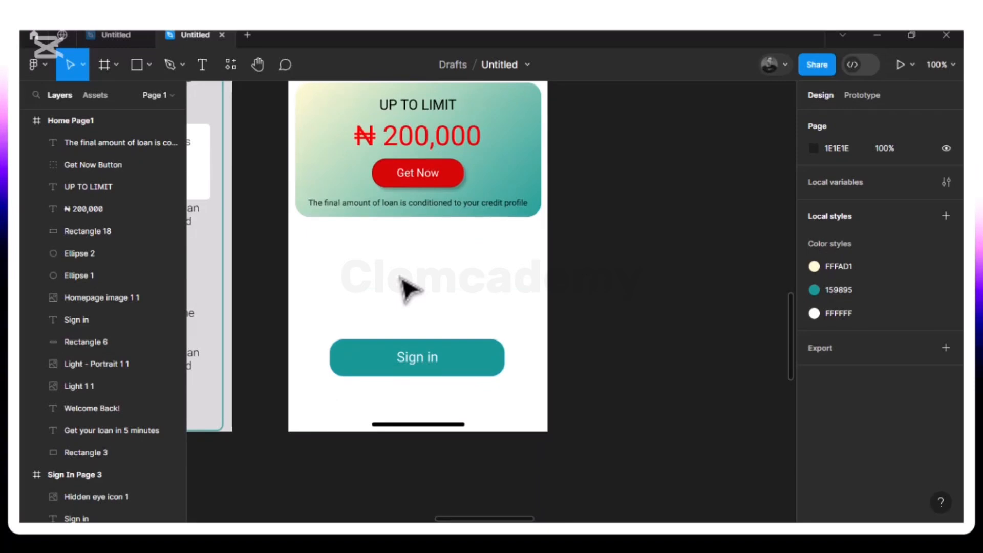
click(471, 377)
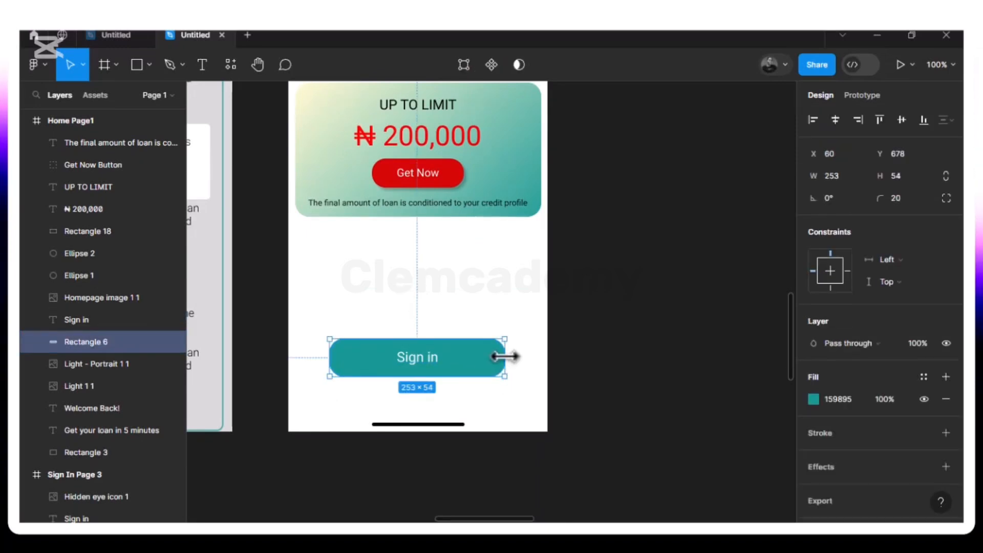
drag(461, 358, 446, 360)
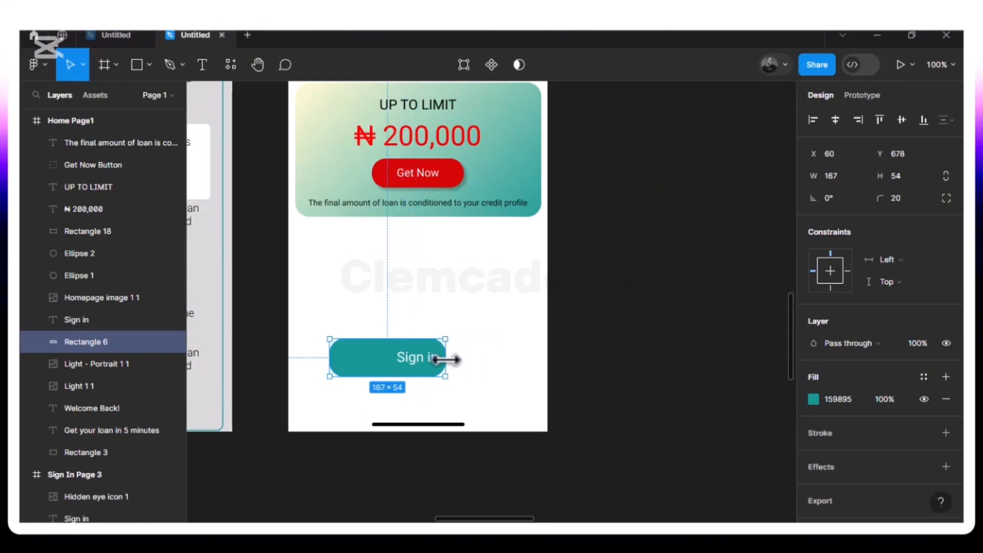
drag(382, 375, 383, 368)
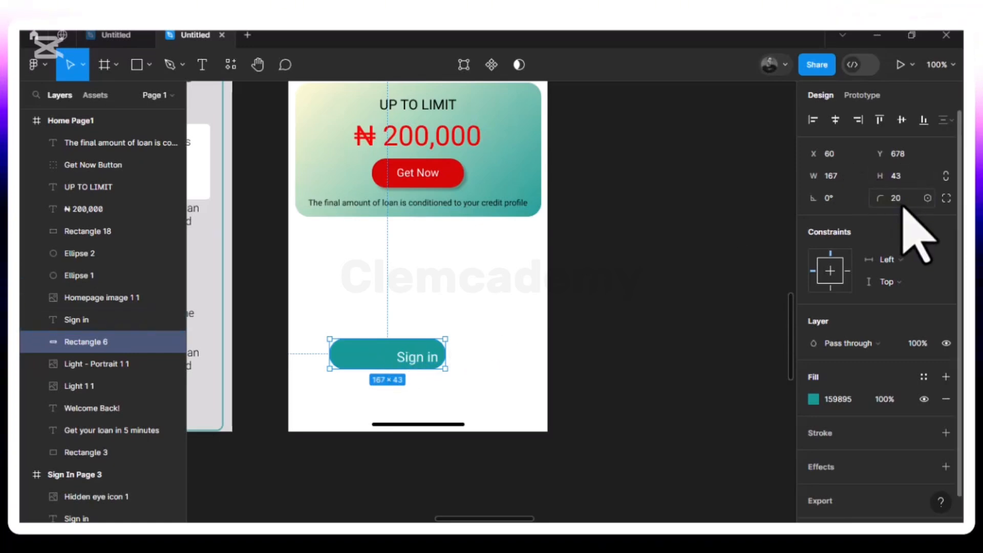
text(10)
key(Return)
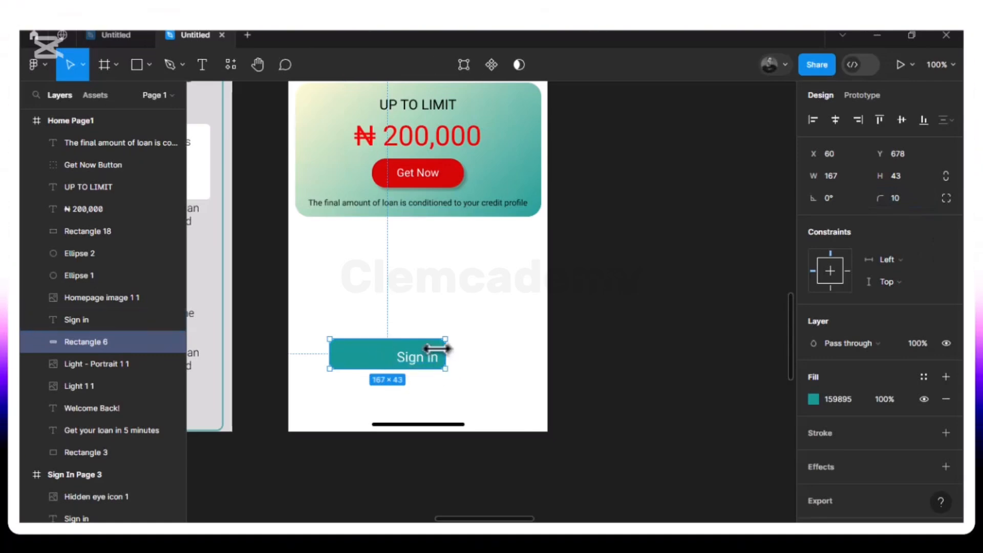
Narrow the teal rectangle to about 149, place it under the loan card at X 10, Y 532, and move the "Sign in" text onto it
drag(440, 348, 426, 349)
drag(366, 335, 339, 272)
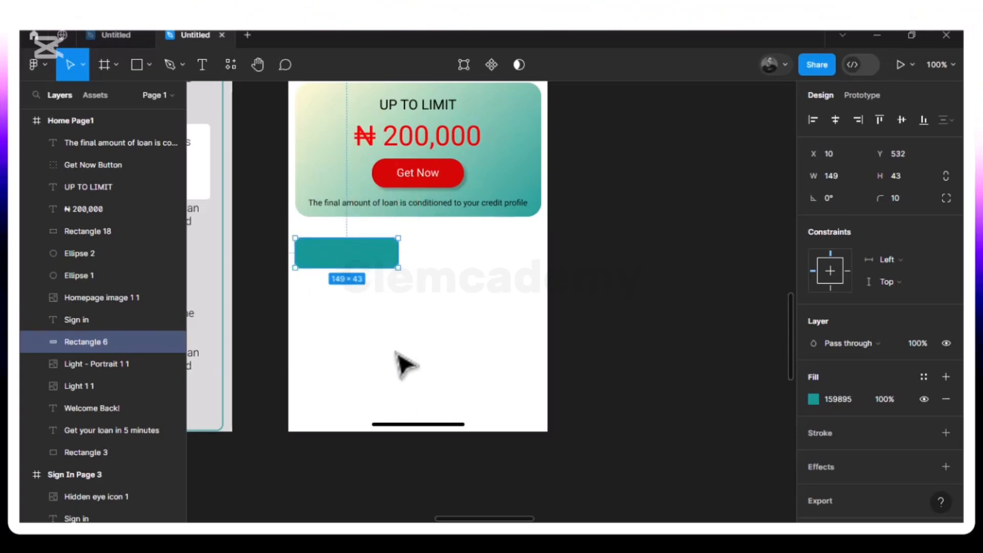
drag(419, 361, 347, 257)
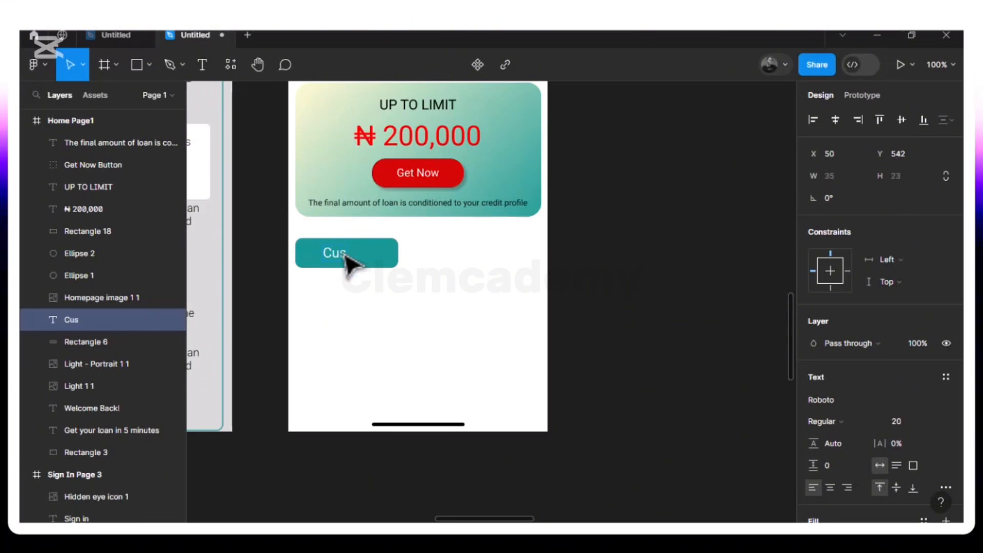
Replace the "Sign in" text on the teal rectangle with "Customer Service"
text(mer S)
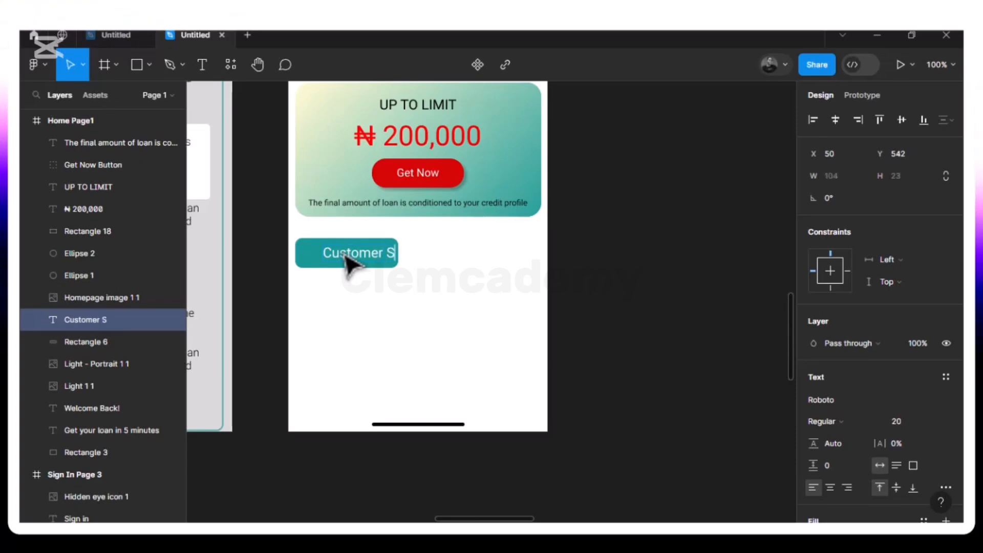
text(ervi)
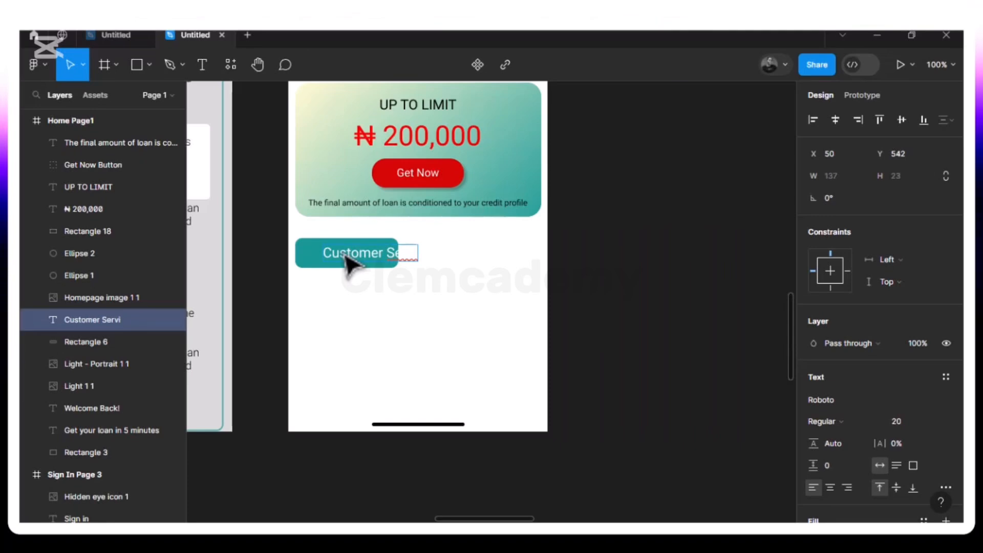
key(BackSpace)
key(BackSpace)
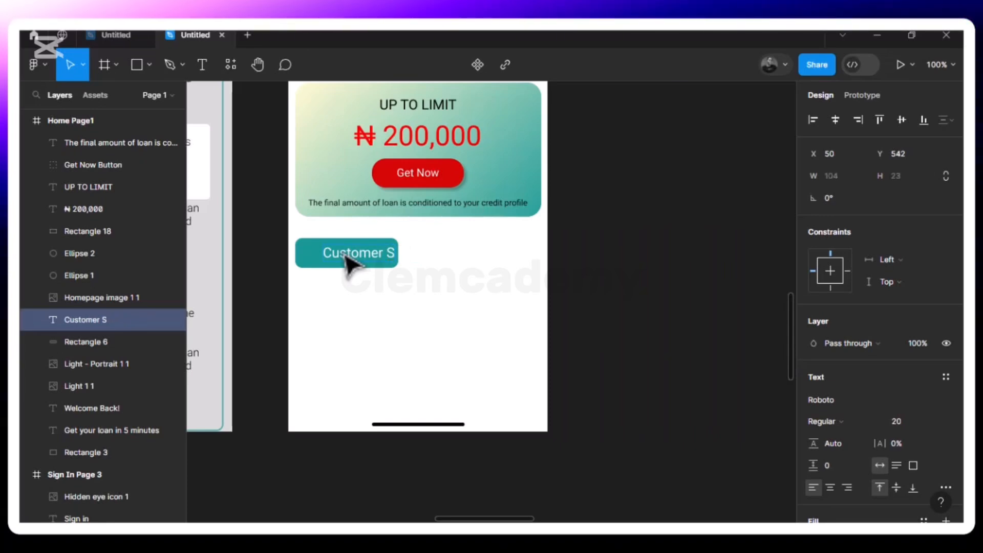
text(ervices)
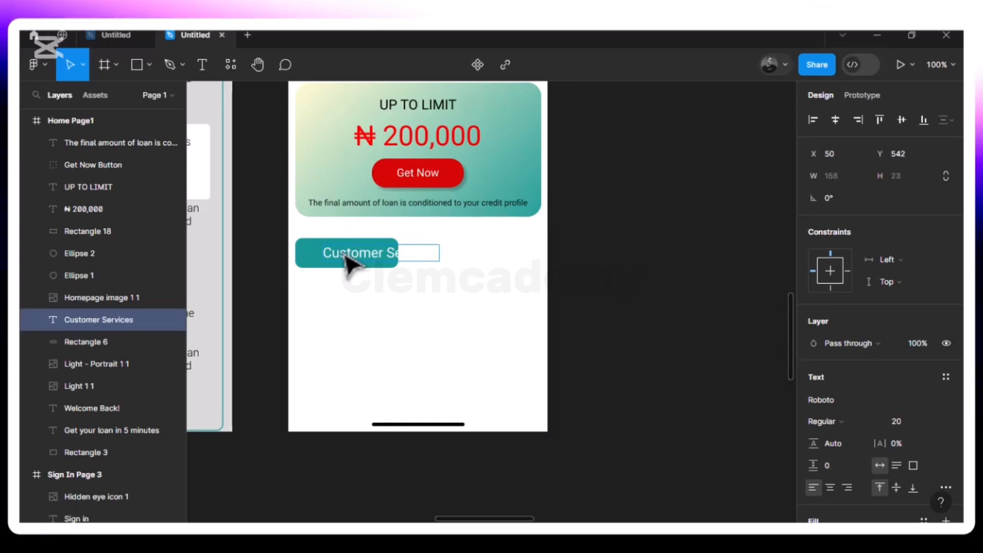
key(BackSpace)
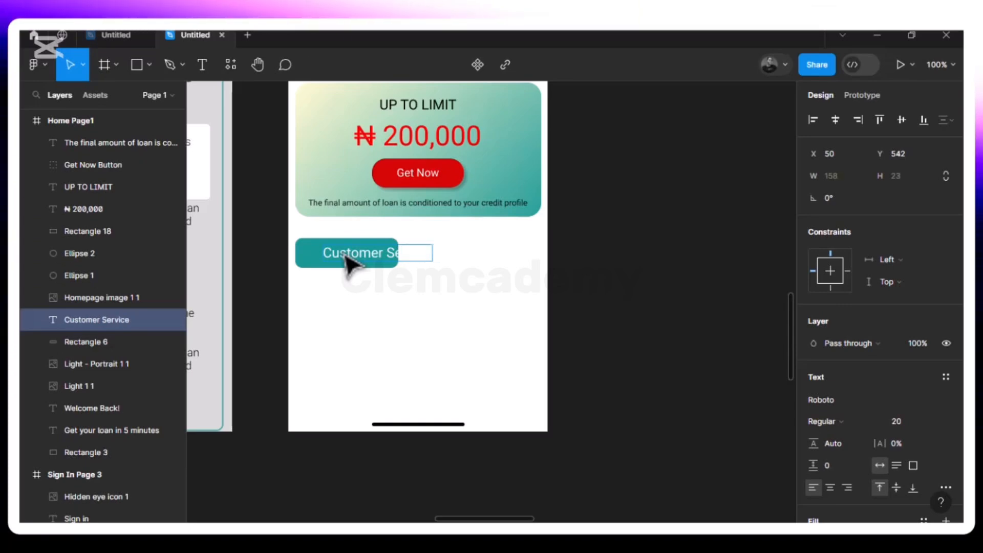
key(Escape)
Set the "Customer Service" text size to 16 and centre it on the teal rectangle at X 22, Y 544
drag(372, 253, 359, 253)
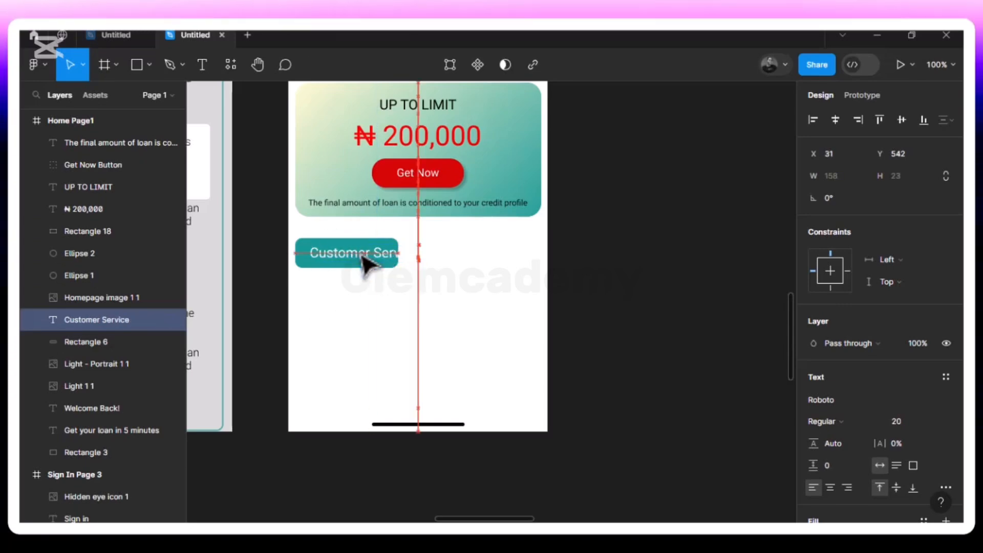
click(939, 421)
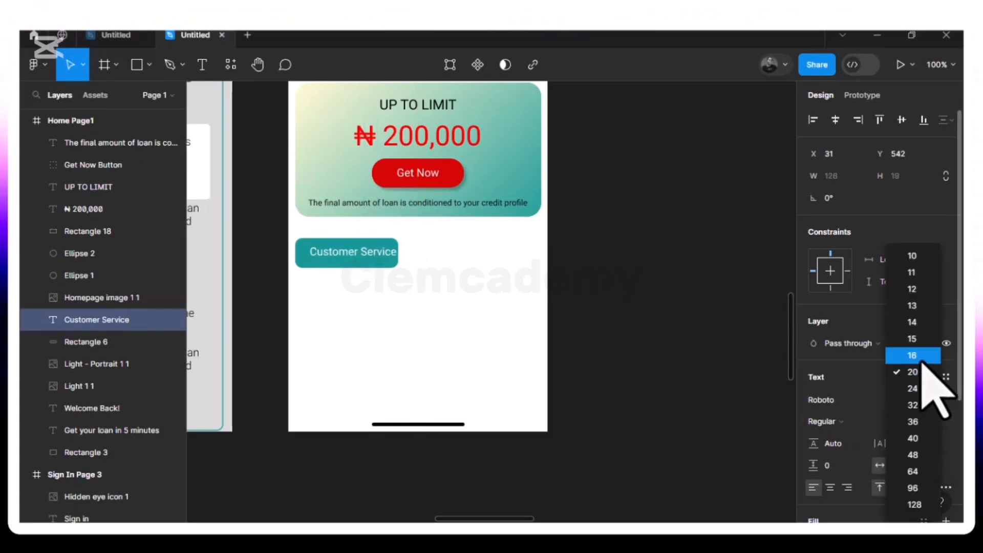
click(923, 361)
mouse_move(365, 263)
mouse_down()
mouse_move(344, 258)
mouse_move(359, 266)
mouse_up()
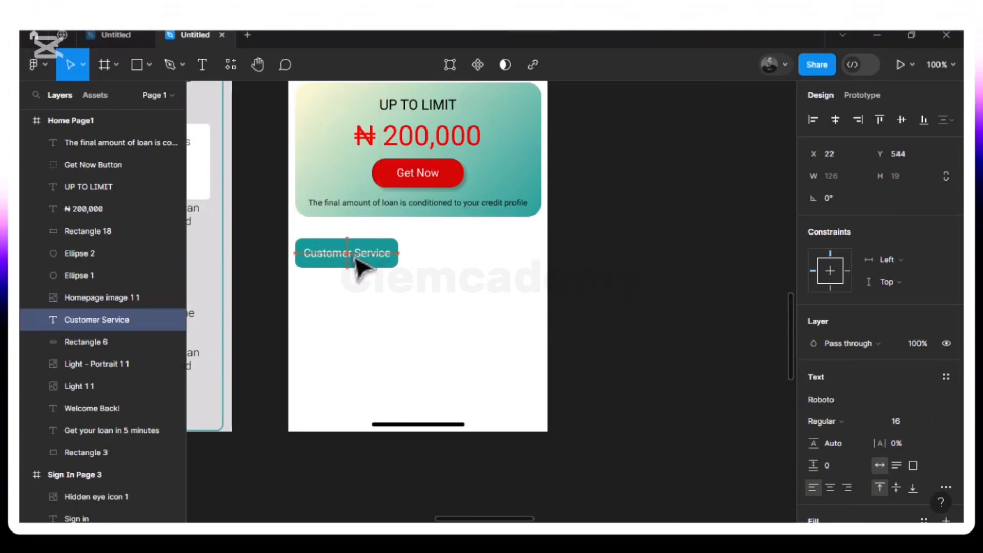
key(alt)
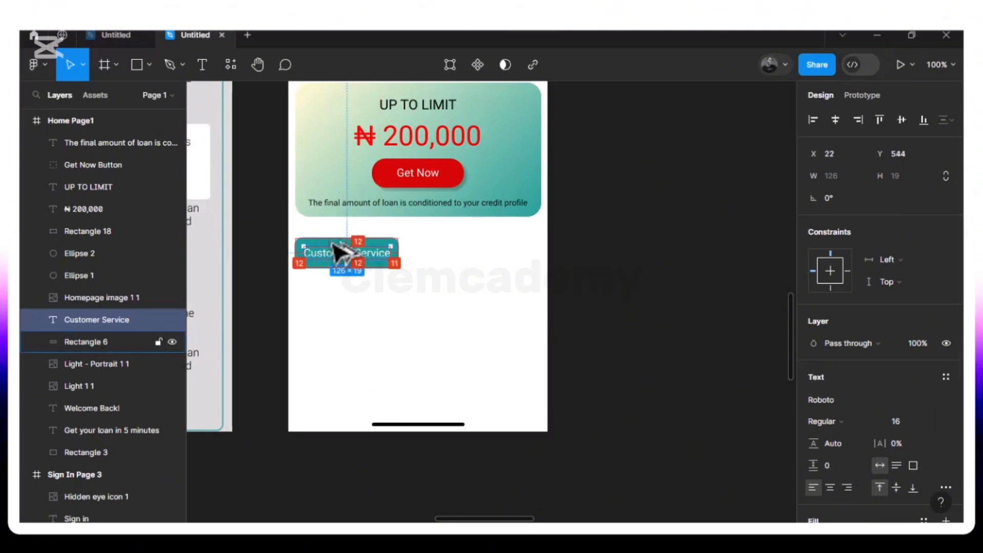
click(443, 286)
Group the "Customer Service" text with its teal rectangle and name the group "Customer service button"
click(352, 259)
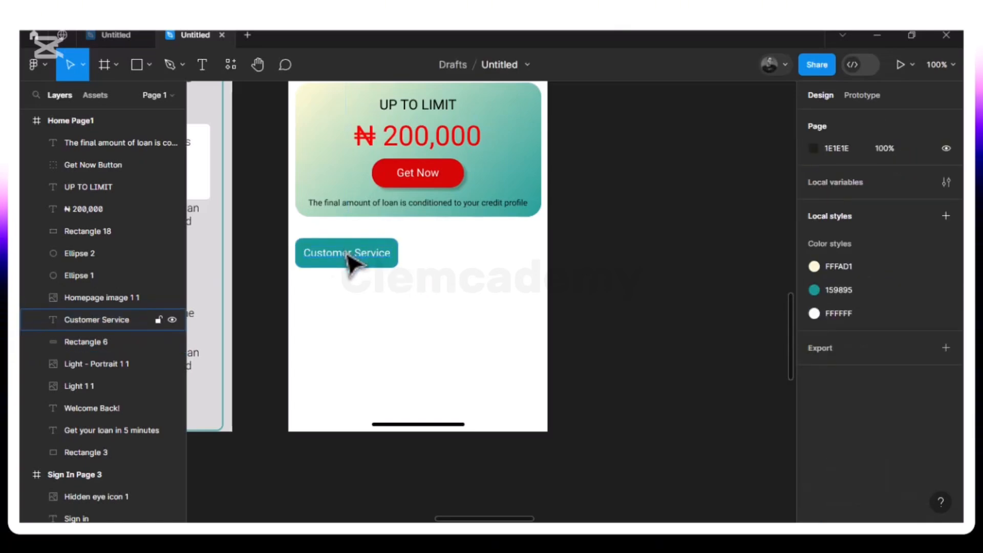
shift+click(320, 251)
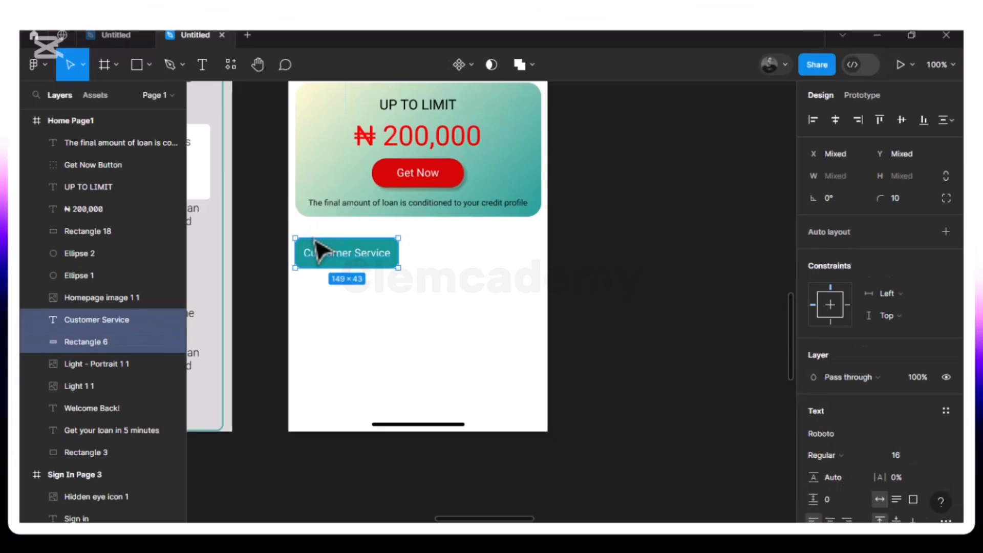
key(ctrl+g)
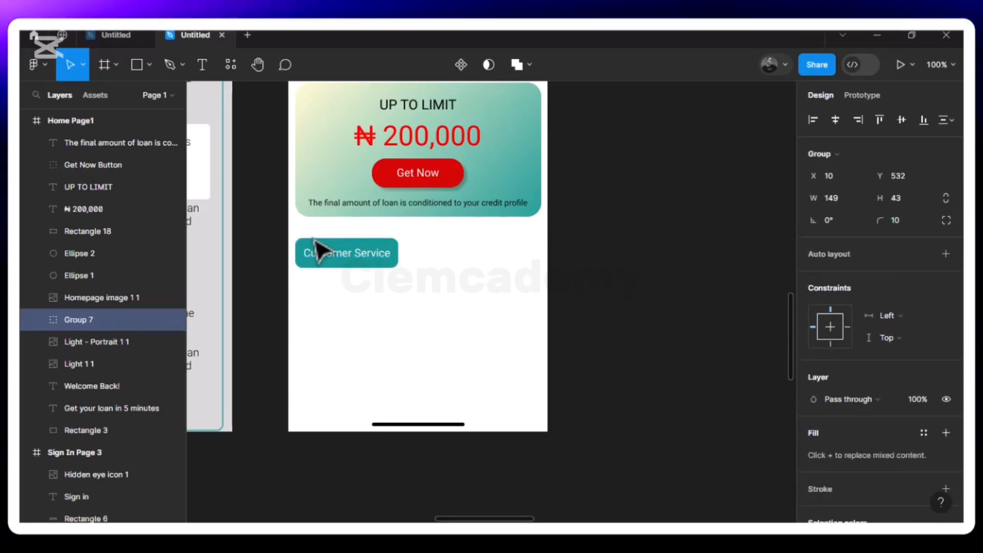
double_click(83, 321)
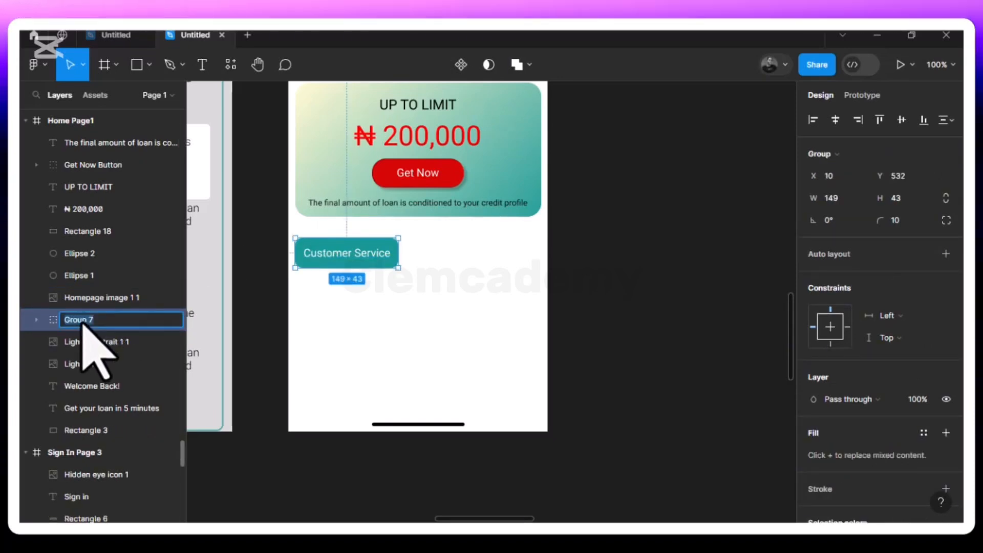
text(Custo)
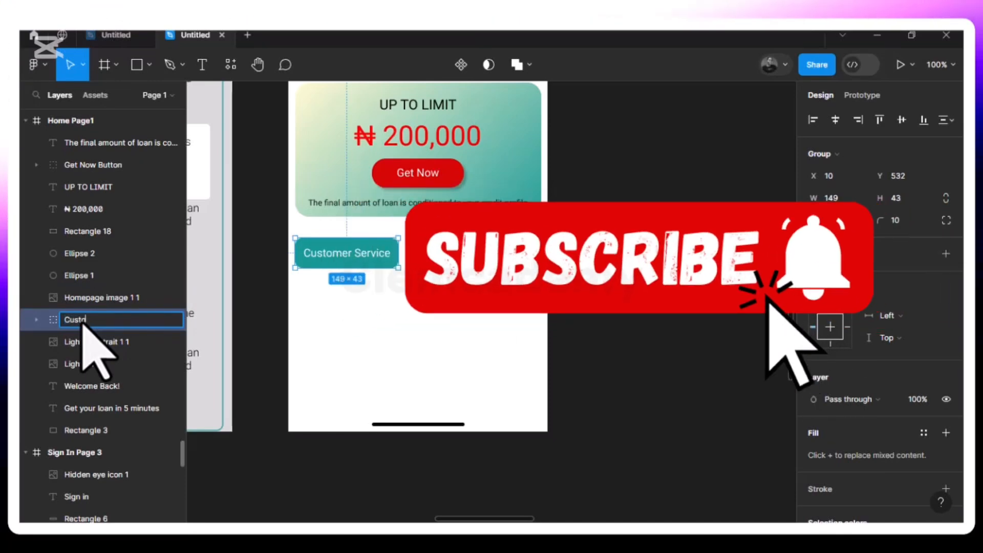
text(mer )
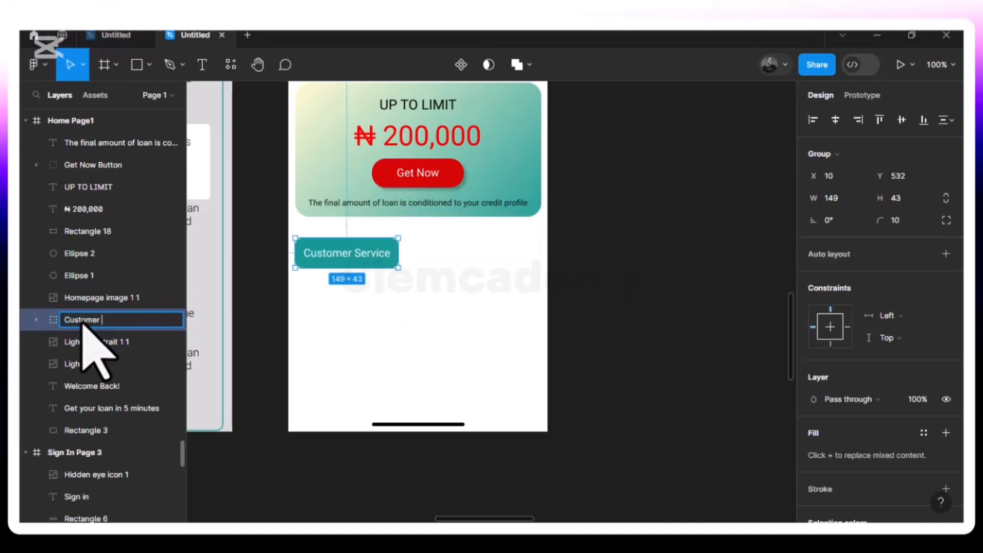
text(servi)
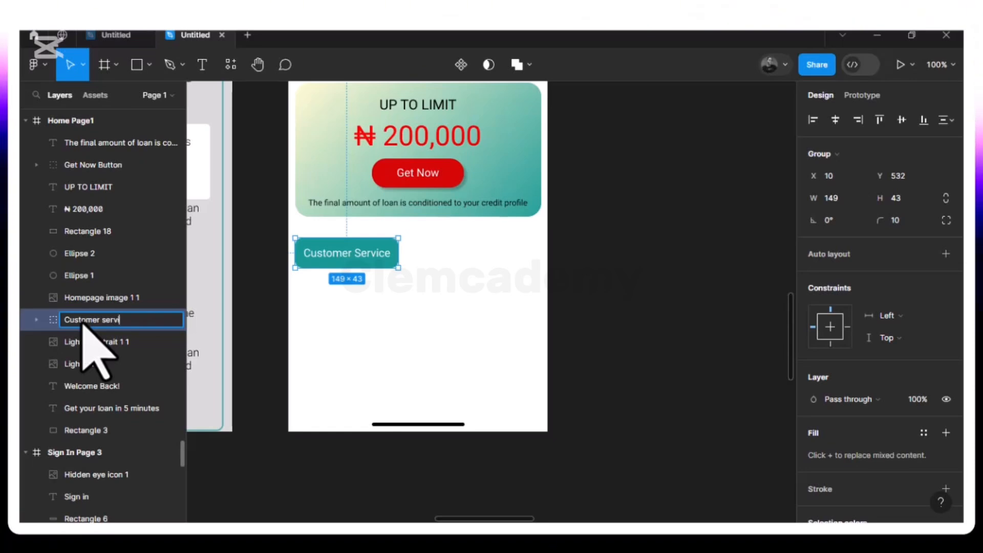
text(ce but)
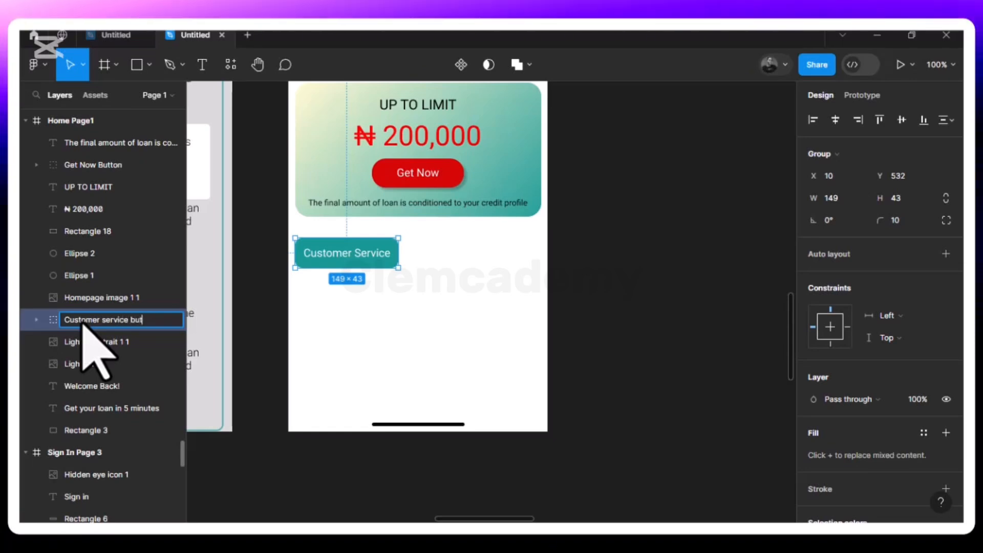
text(ton)
key(Return)
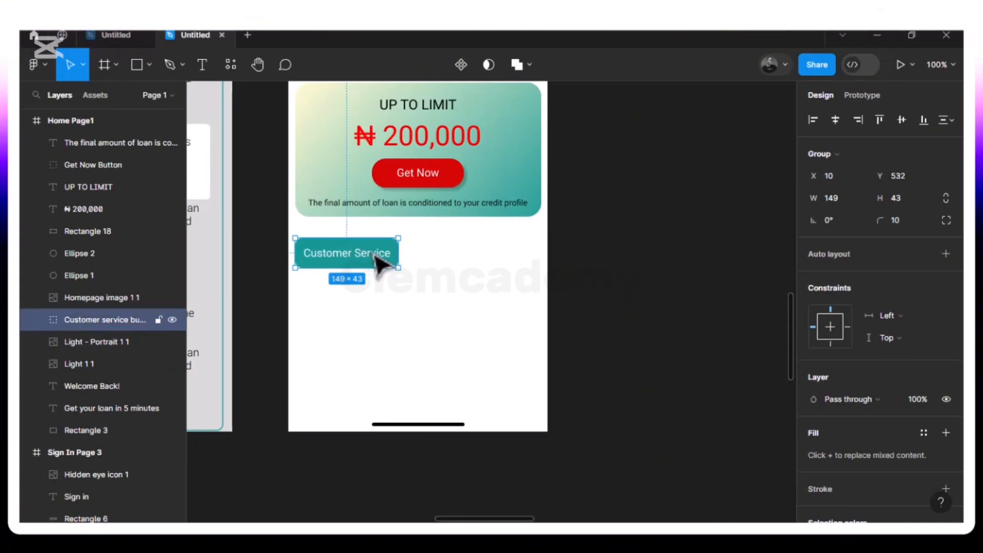
Move the Customer service button group down to Y 541 to widen its gap from the loan card
key(alt)
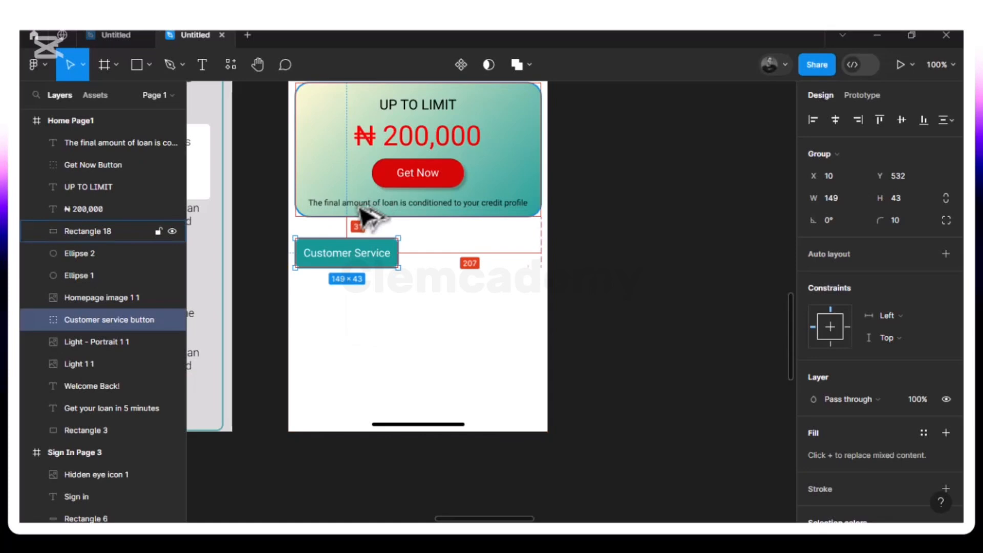
key(Down)
key(Down)
key(Down)
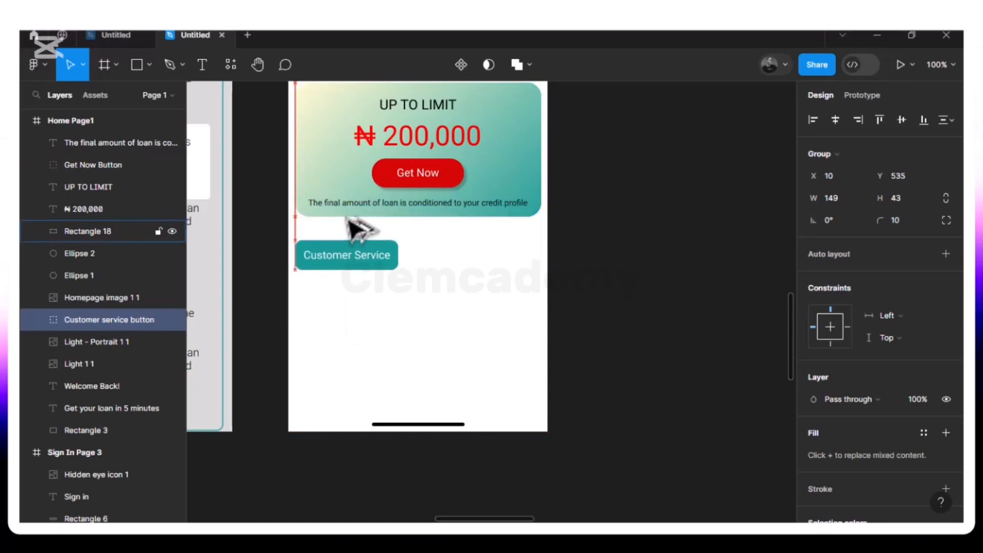
key(Down)
key(Down)
key(Down)
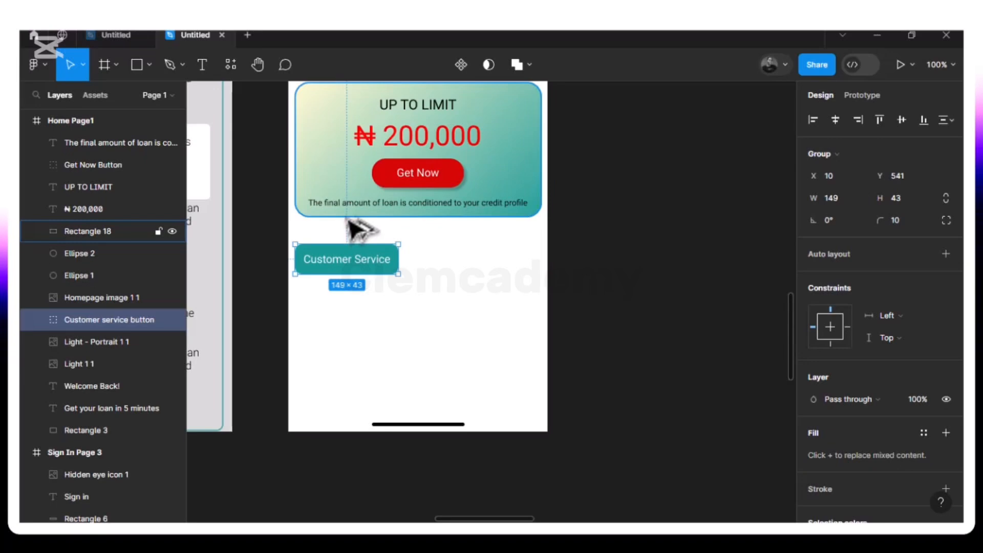
Duplicate the Customer service button and place the copy at X 217, Y 541, flush with the loan card's right edge
key(ctrl+d)
drag(357, 270, 494, 265)
double_click(494, 264)
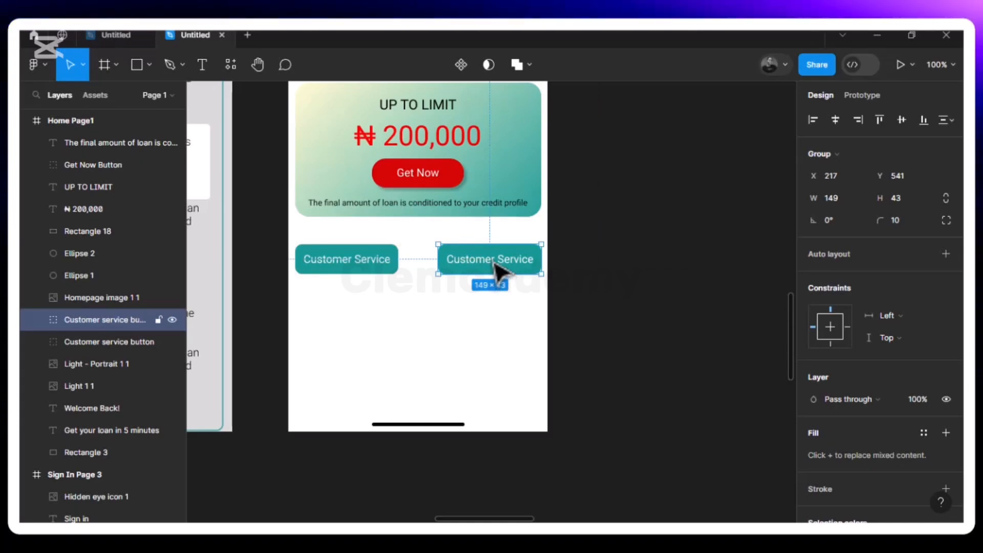
click(429, 279)
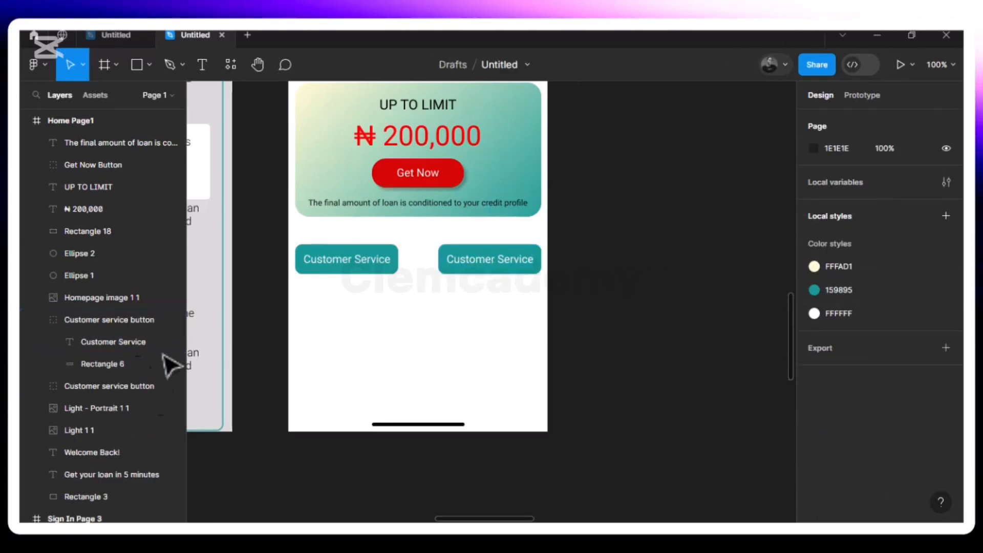
double_click(132, 320)
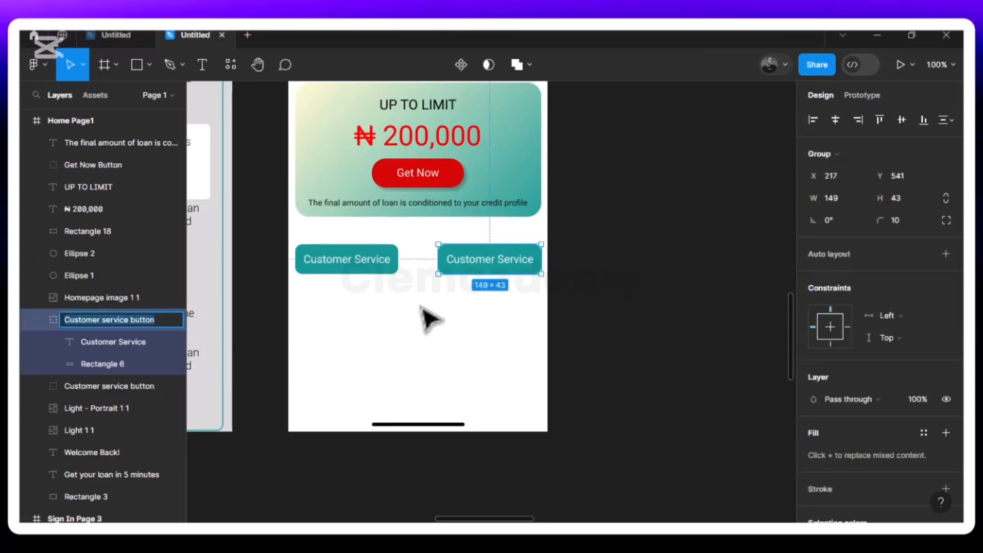
click(427, 303)
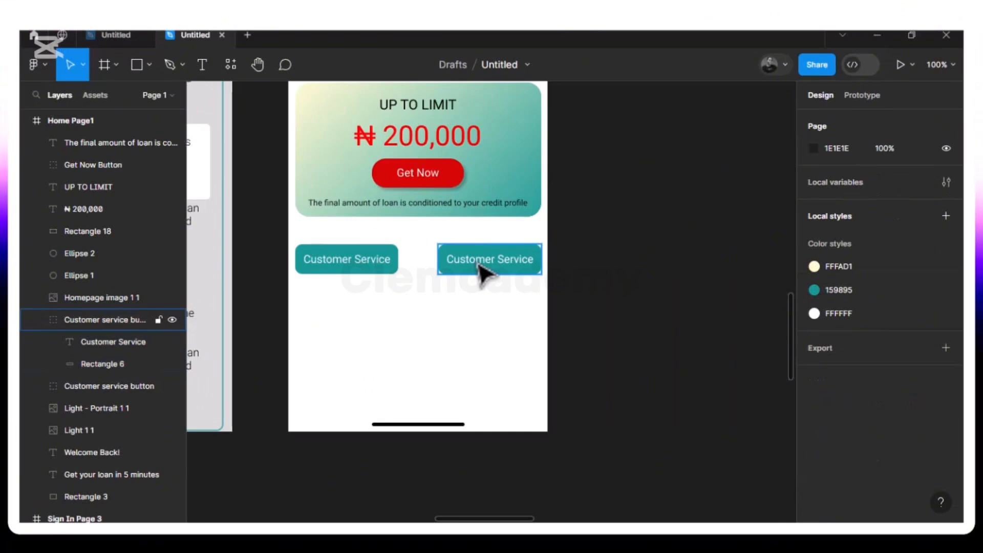
Replace the duplicated button's text with "Privacy Policy"
double_click(482, 271)
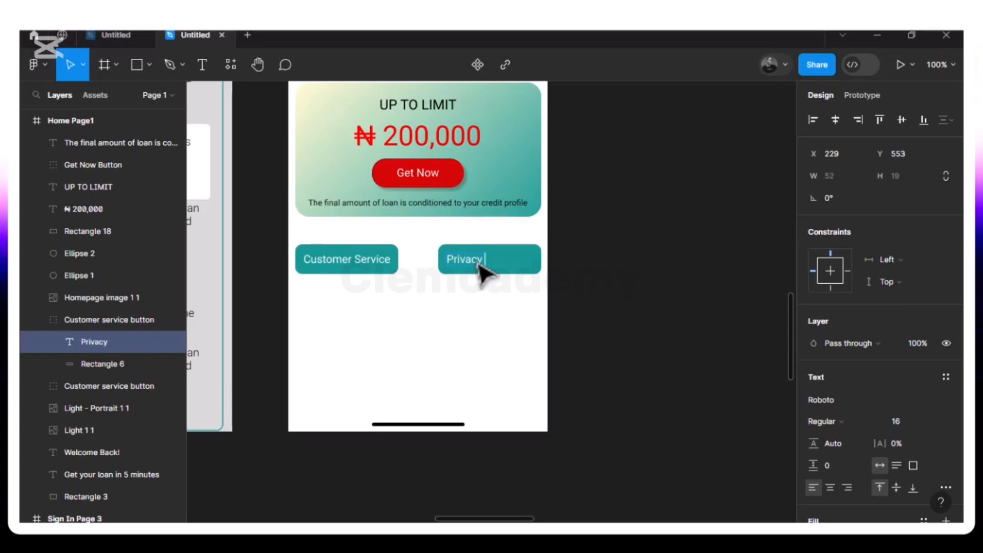
text(olicy)
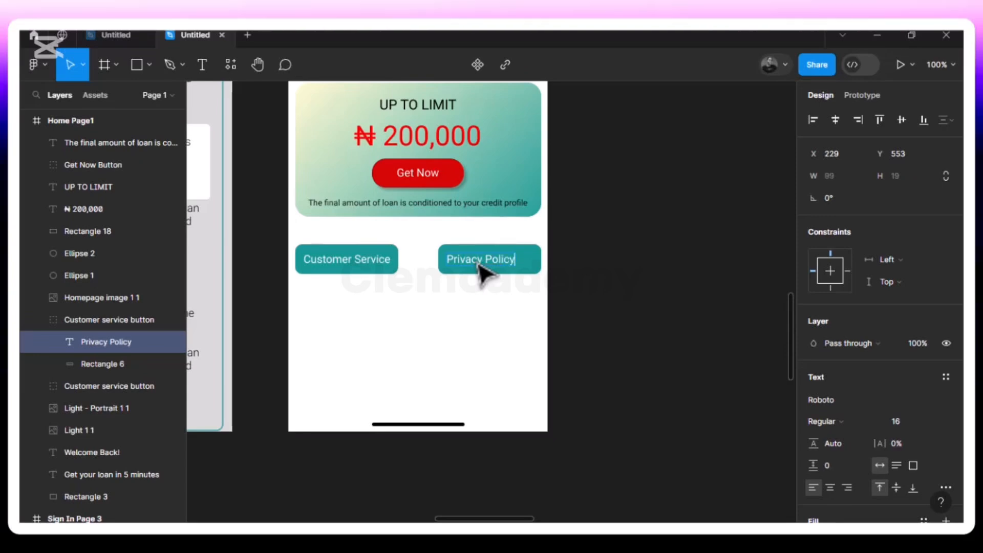
key(Escape)
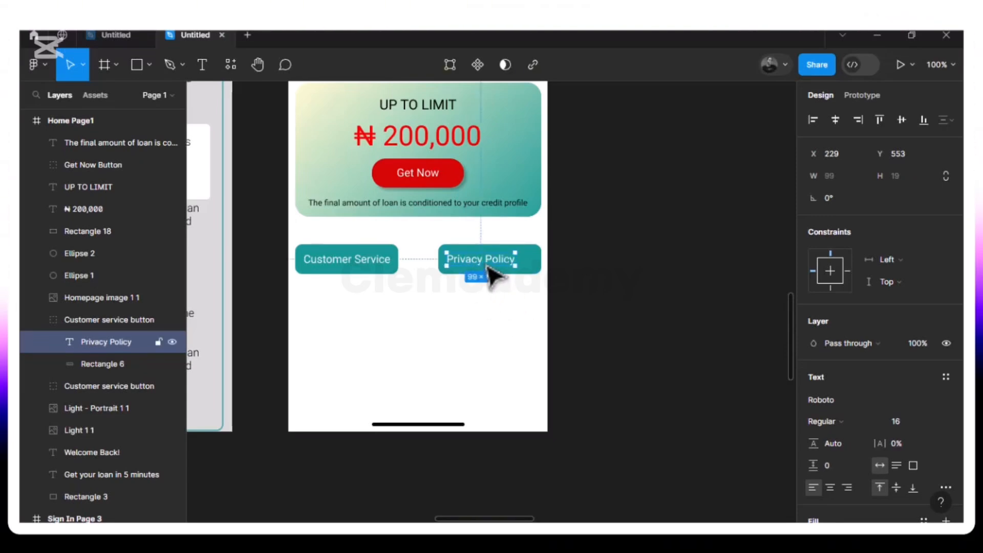
Centre the "Privacy Policy" text on its teal rectangle at X 242, Y 553
drag(491, 265, 488, 262)
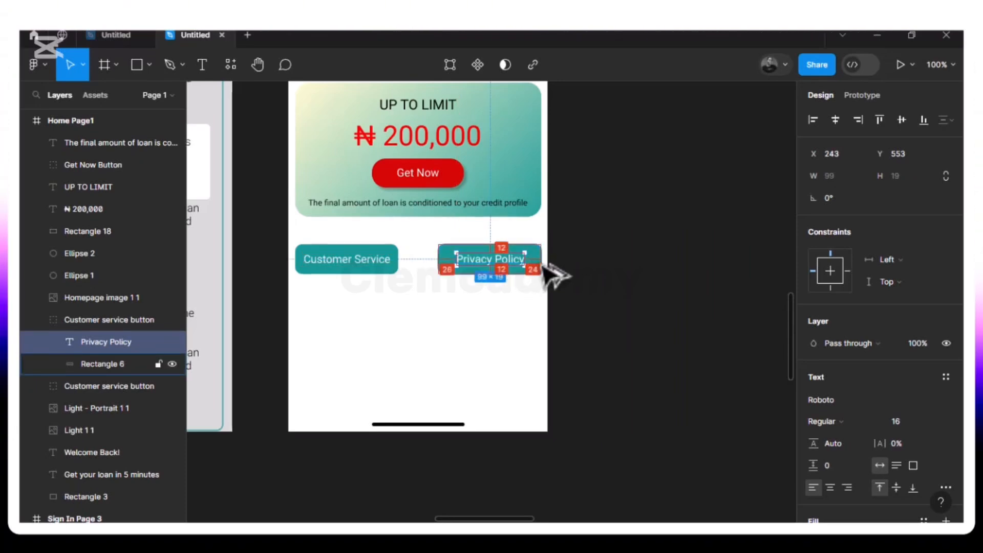
key(Left)
key(alt)
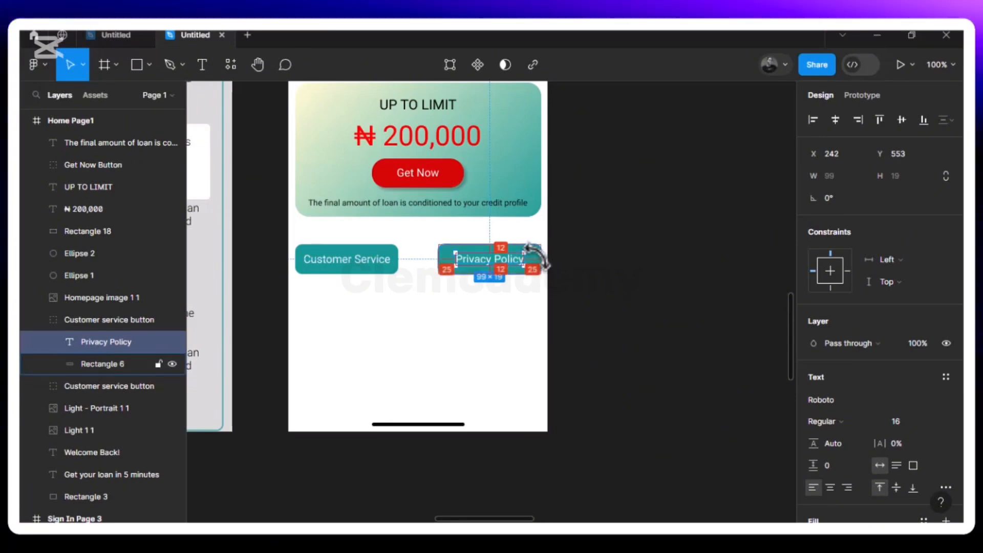
click(499, 289)
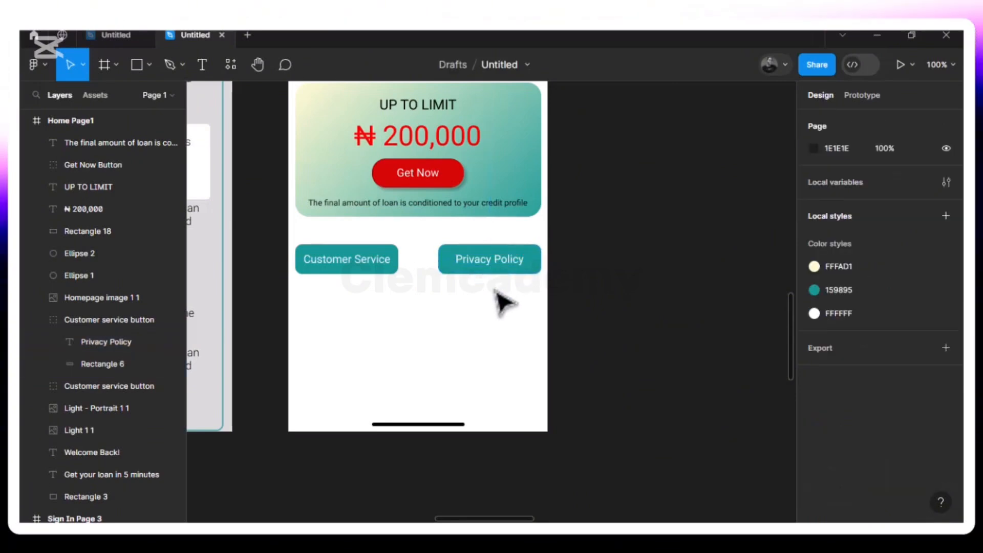
Rename the duplicated button's group as "Privacy Policy button"
click(471, 268)
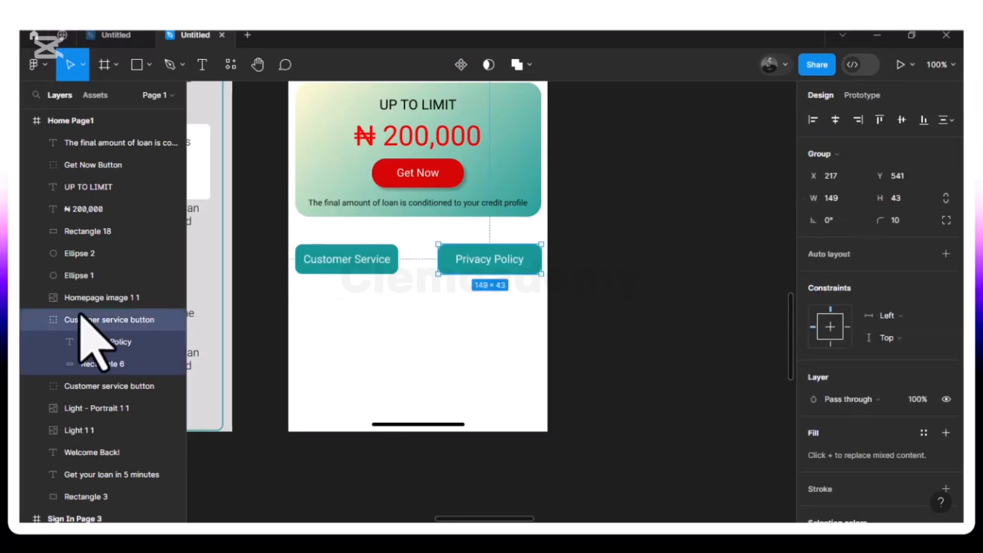
double_click(118, 320)
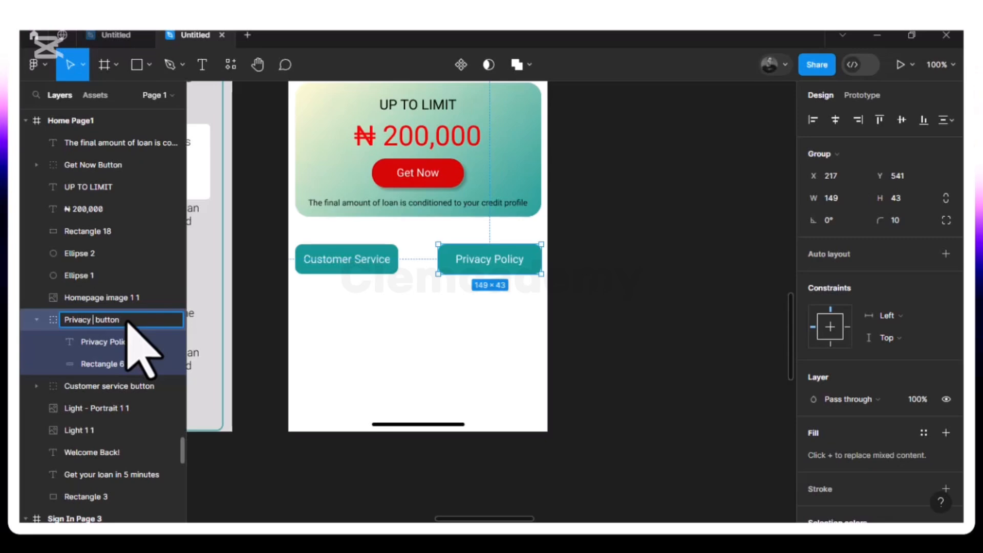
text(cy Poli)
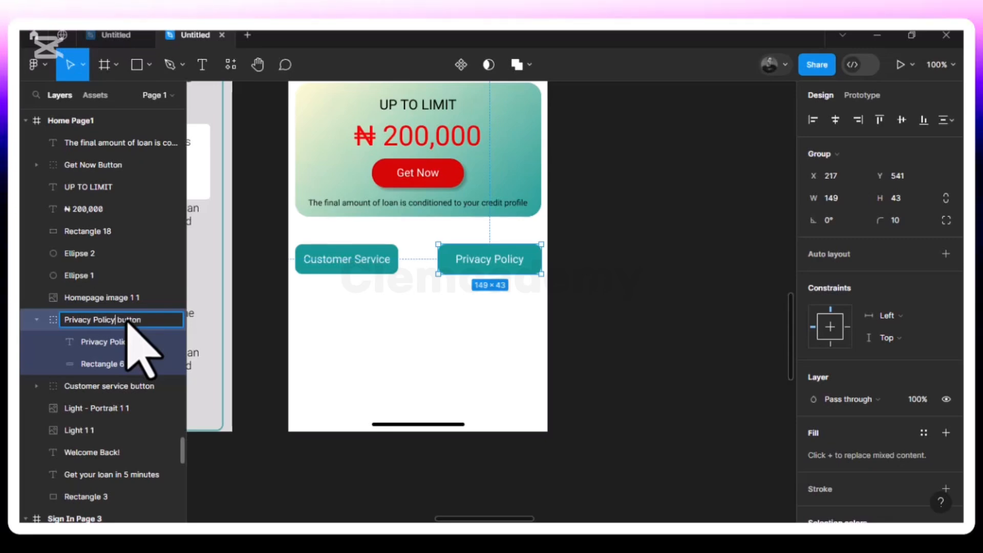
key(Return)
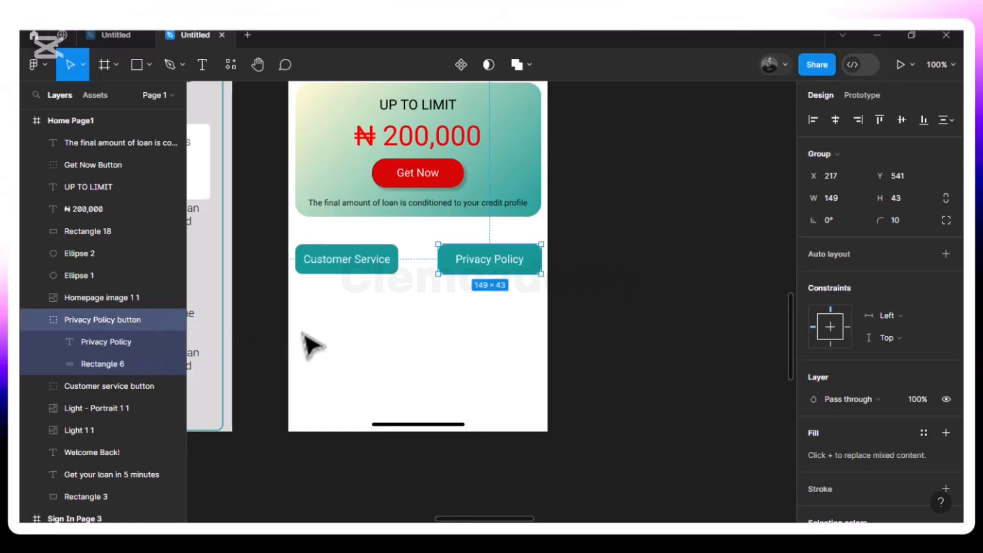
click(310, 345)
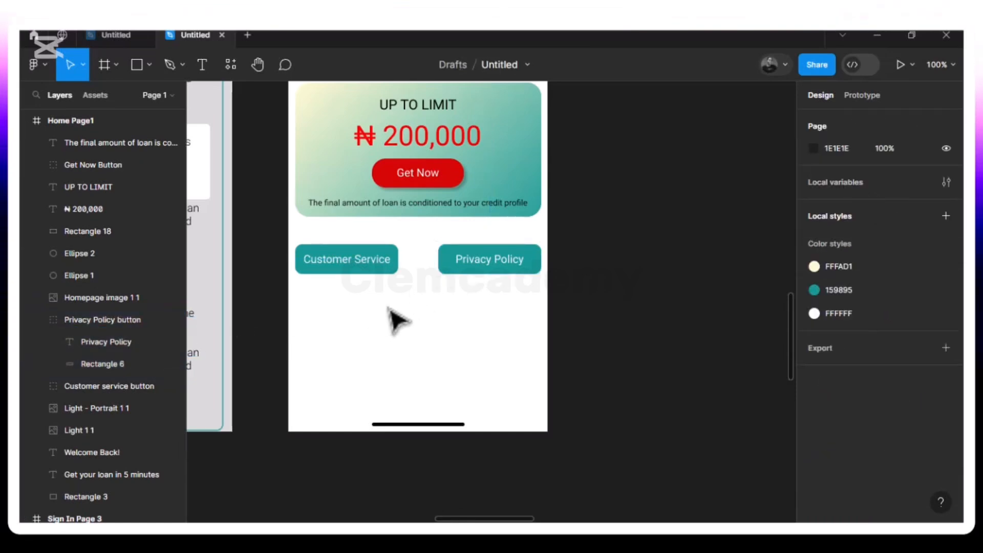
Delete the black home indicator image at the bottom of the Home Page1 frame
click(405, 425)
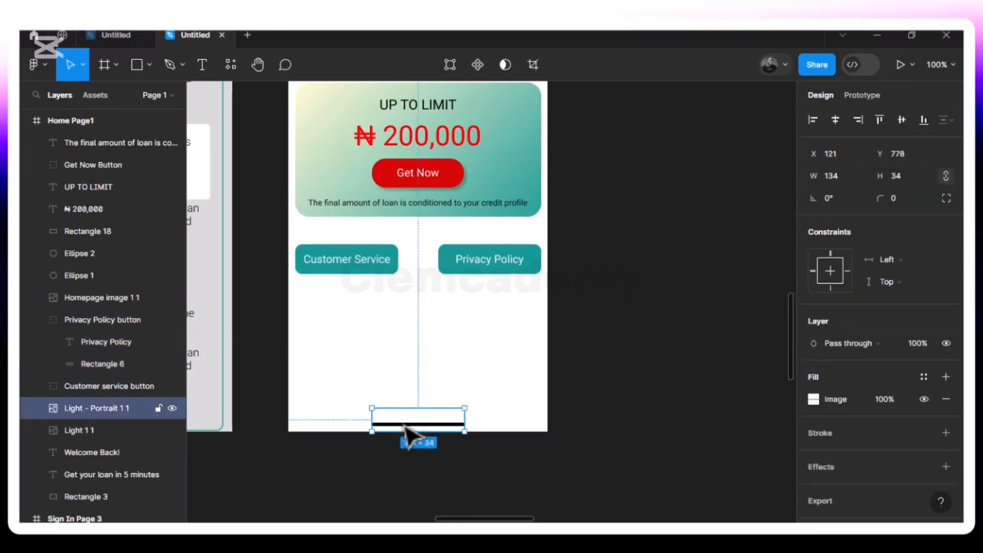
key(Delete)
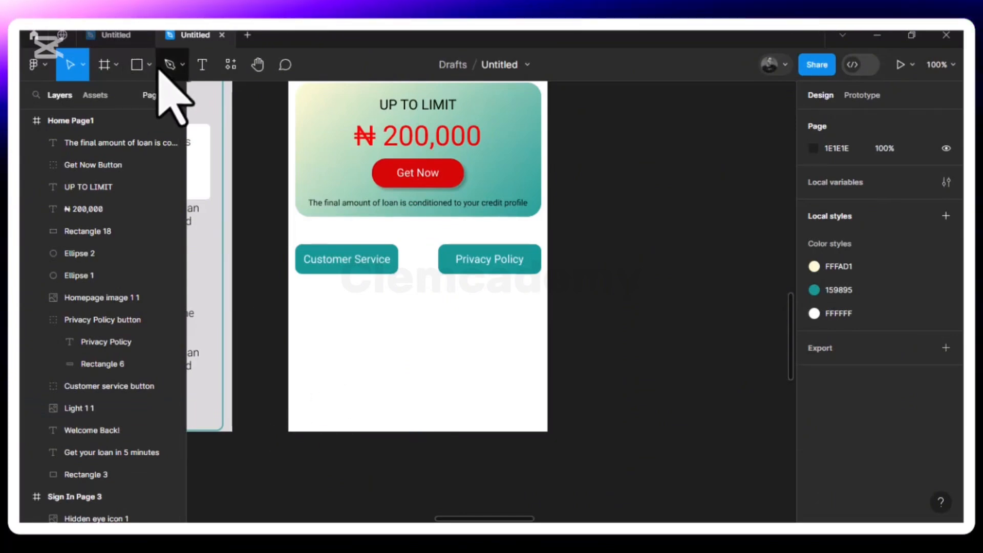
Start a new rectangle with the Rectangle tool
click(136, 66)
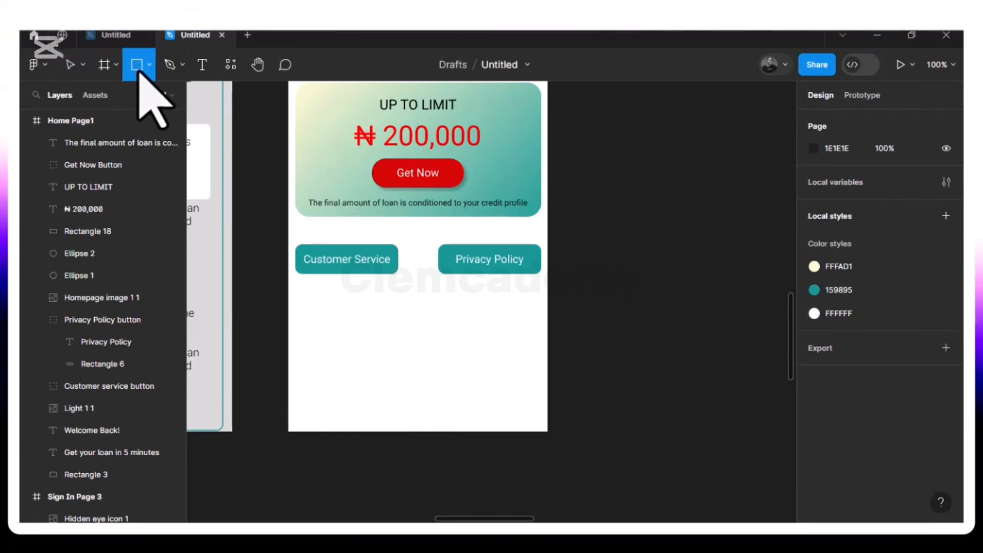
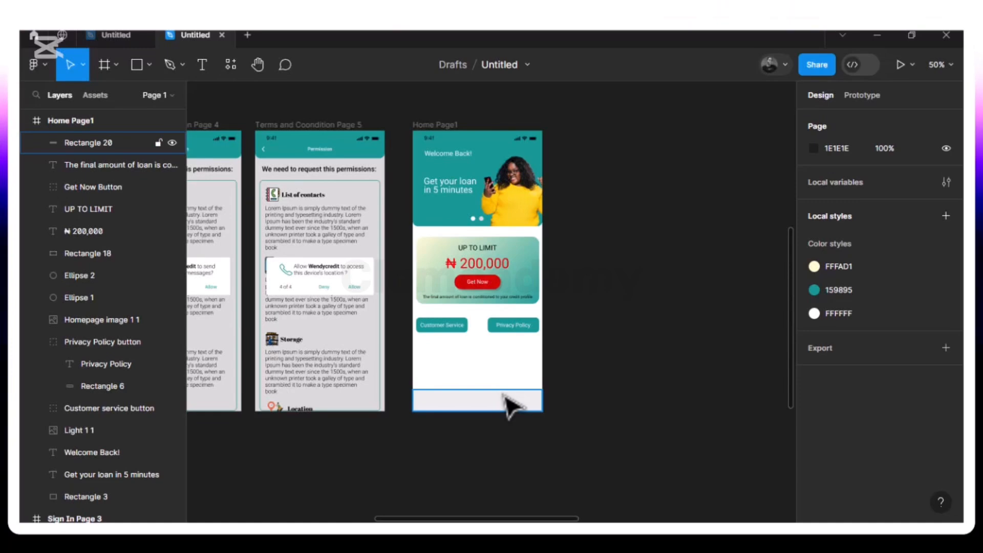
Load the Account Icon and home Icon images from the Icon Assets folder for placement in the design
scroll(505, 406, down, 2)
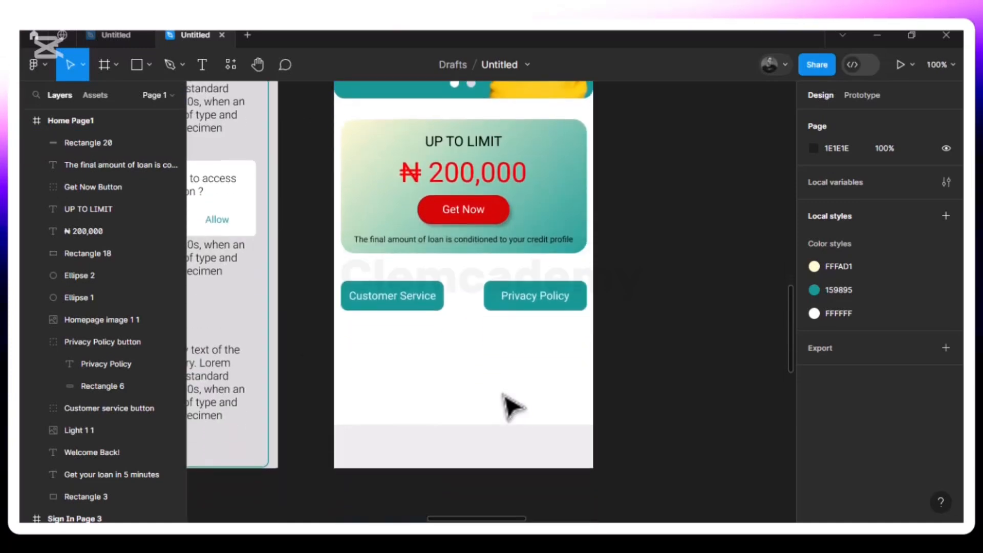
click(423, 457)
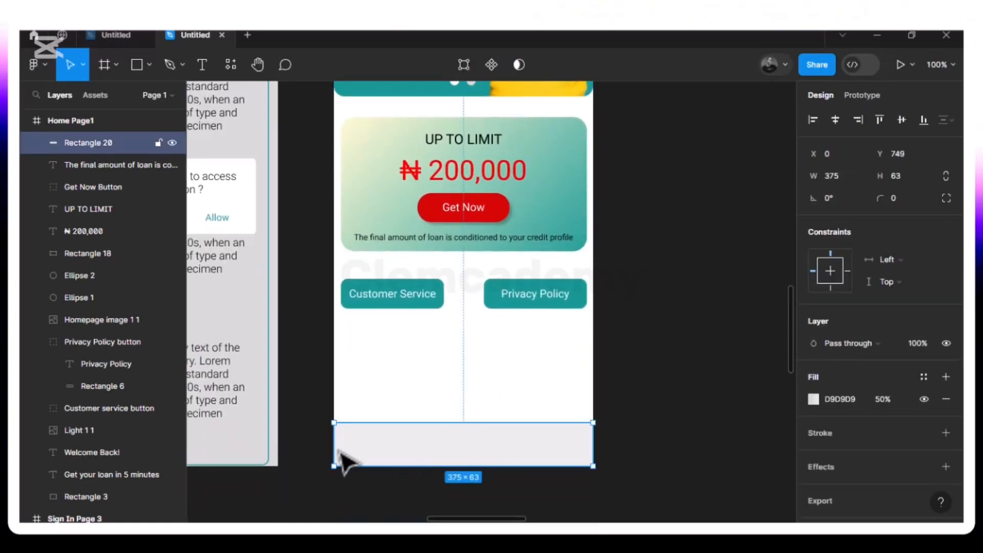
click(377, 397)
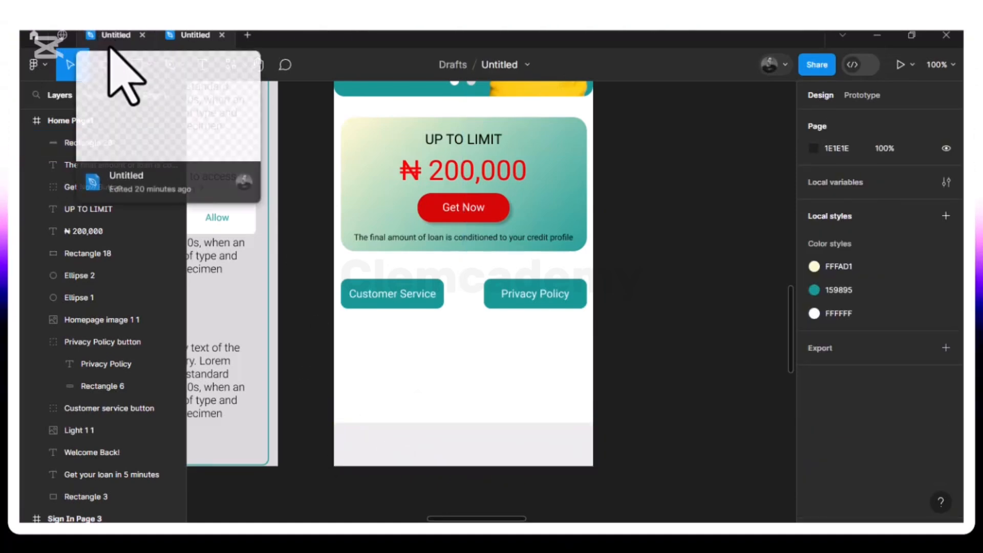
click(149, 65)
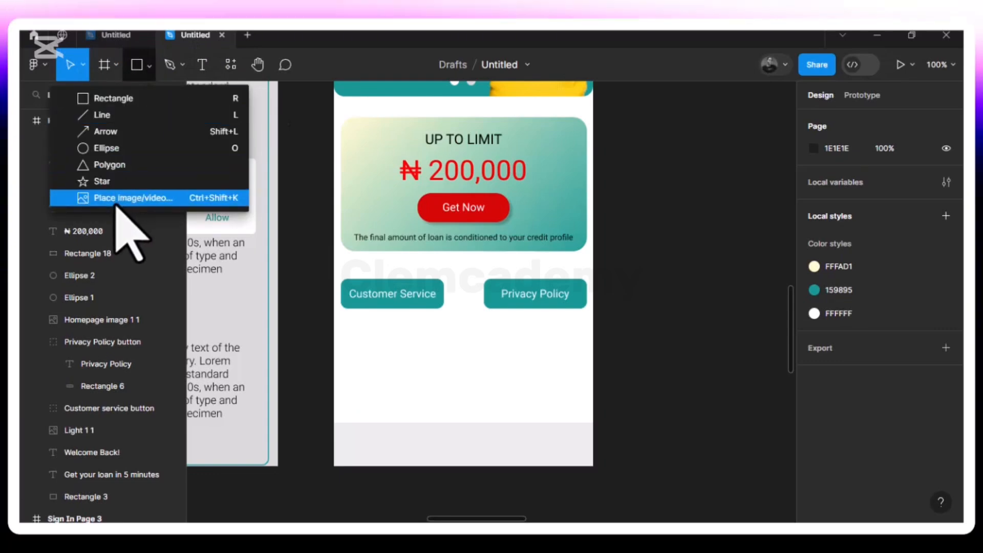
click(123, 199)
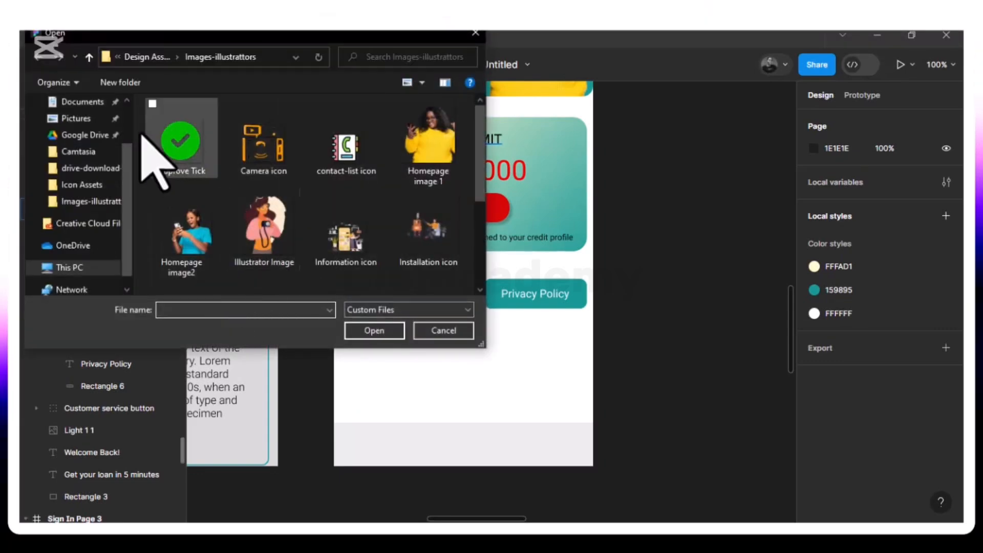
click(147, 57)
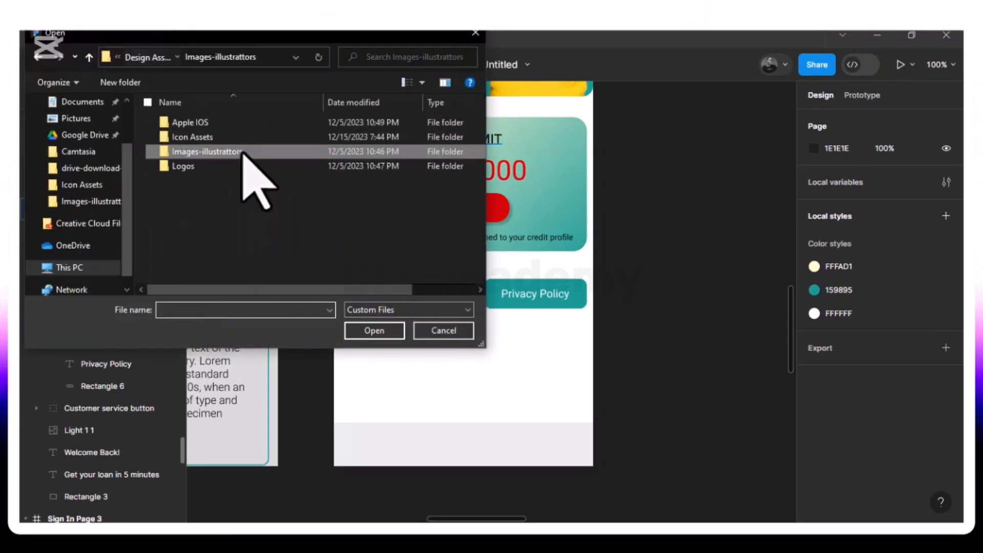
double_click(215, 141)
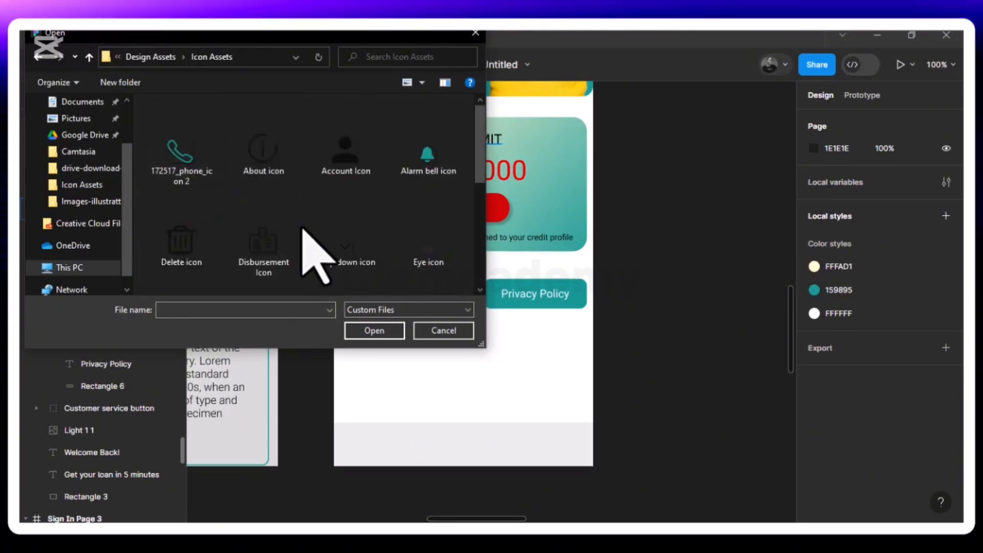
click(318, 108)
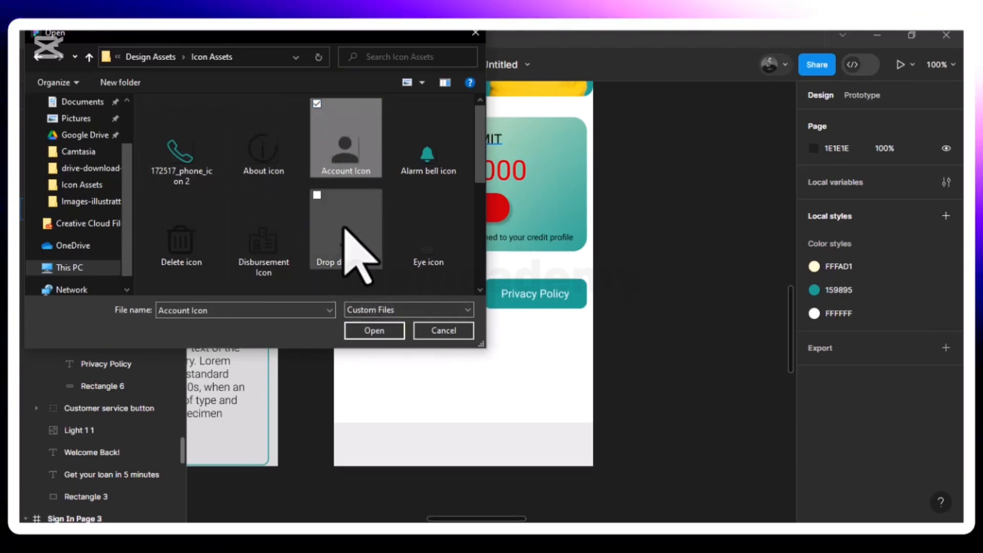
scroll(351, 230, down, 3)
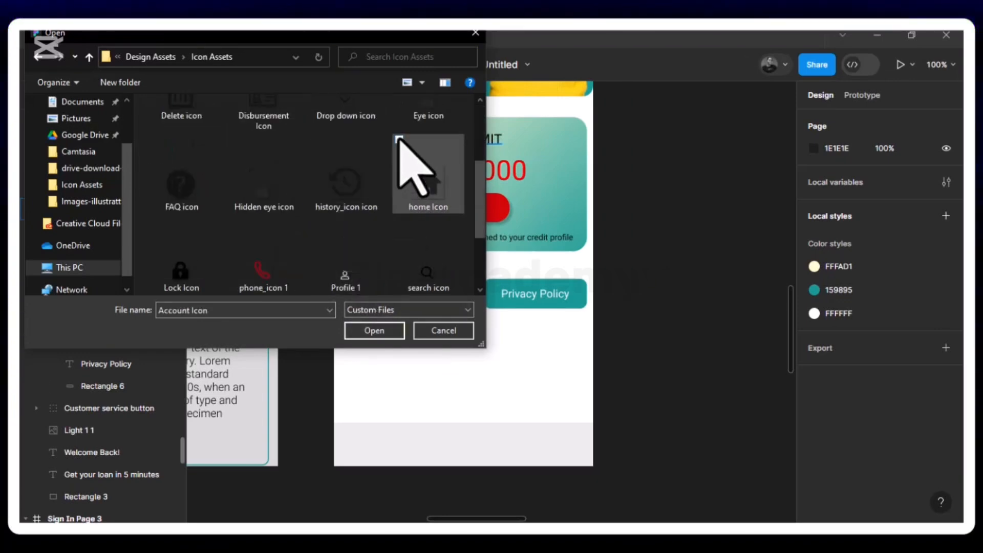
ctrl+click(399, 141)
click(385, 329)
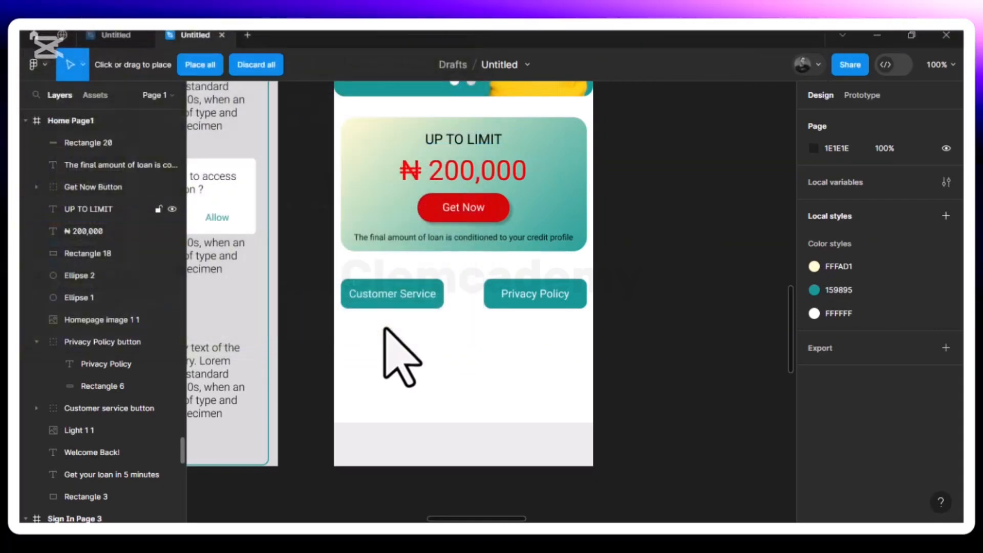
Place the home icon below the Customer Service button and the account icon beside it on Home Page1
click(383, 345)
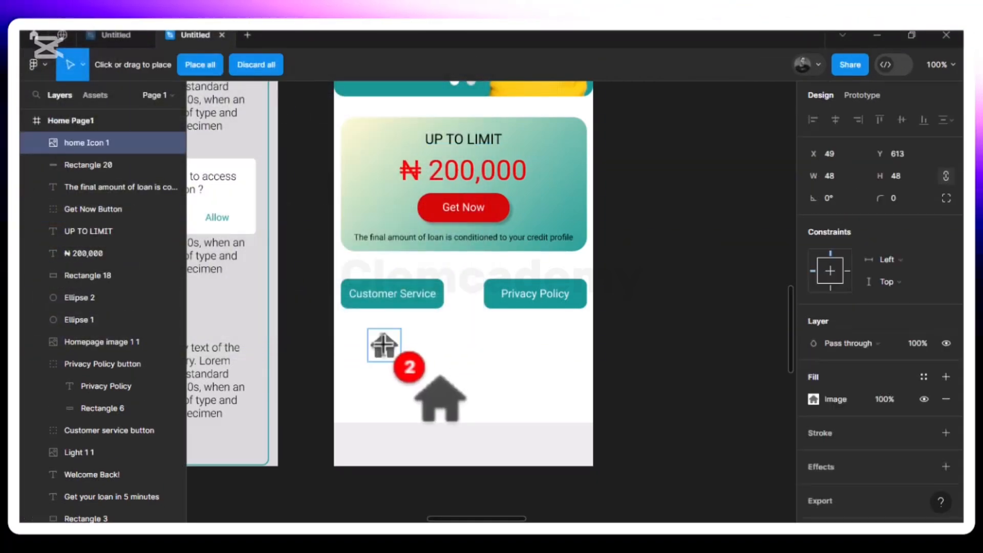
click(445, 345)
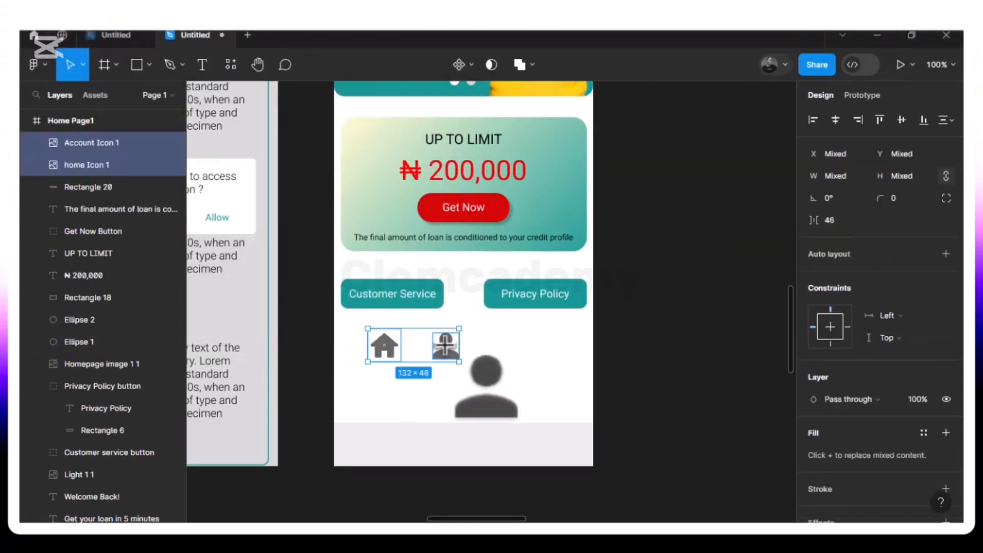
click(517, 352)
Move the account icon to X 292, Y 762 and the home icon to X 30, Y 757 on the grey bottom bar
drag(446, 350, 562, 452)
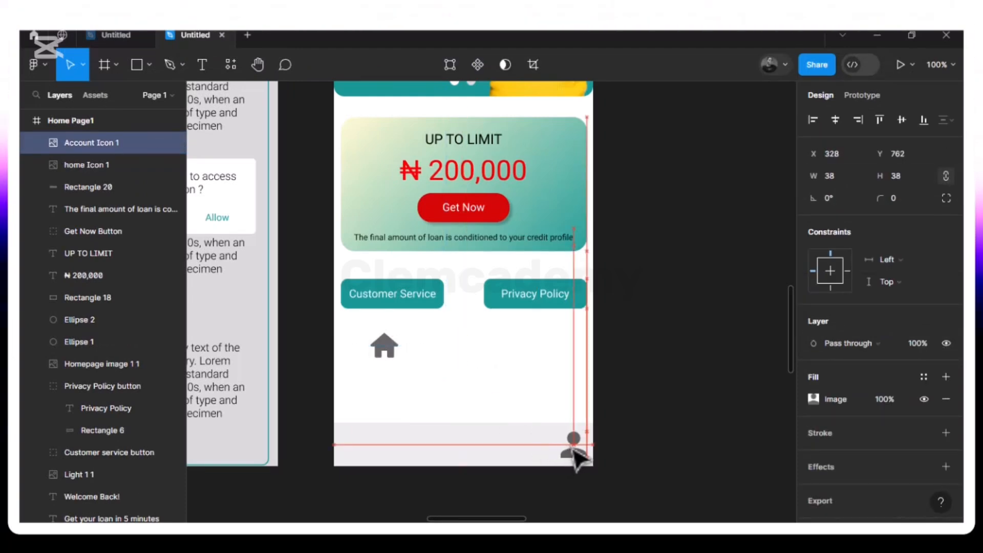
drag(554, 452, 550, 451)
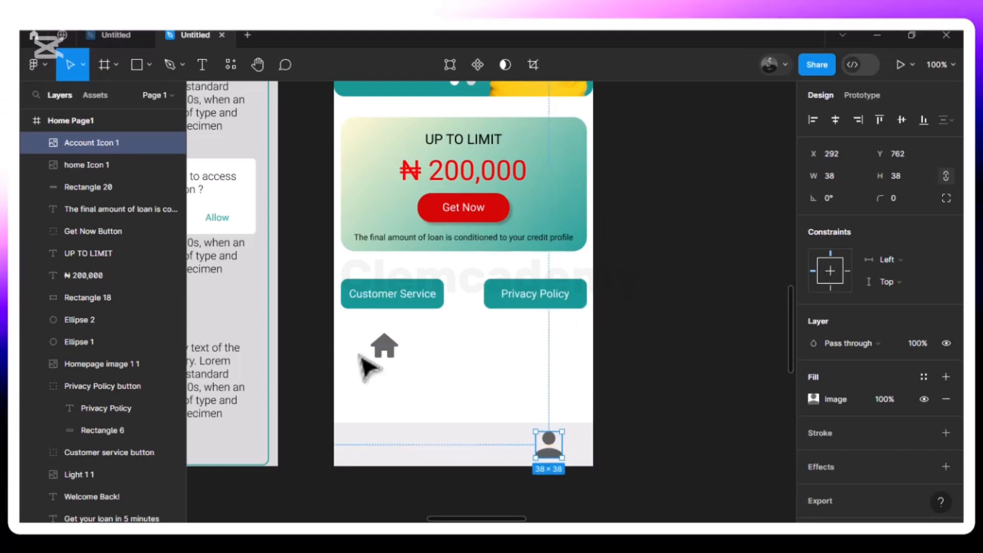
click(385, 347)
drag(388, 350, 370, 447)
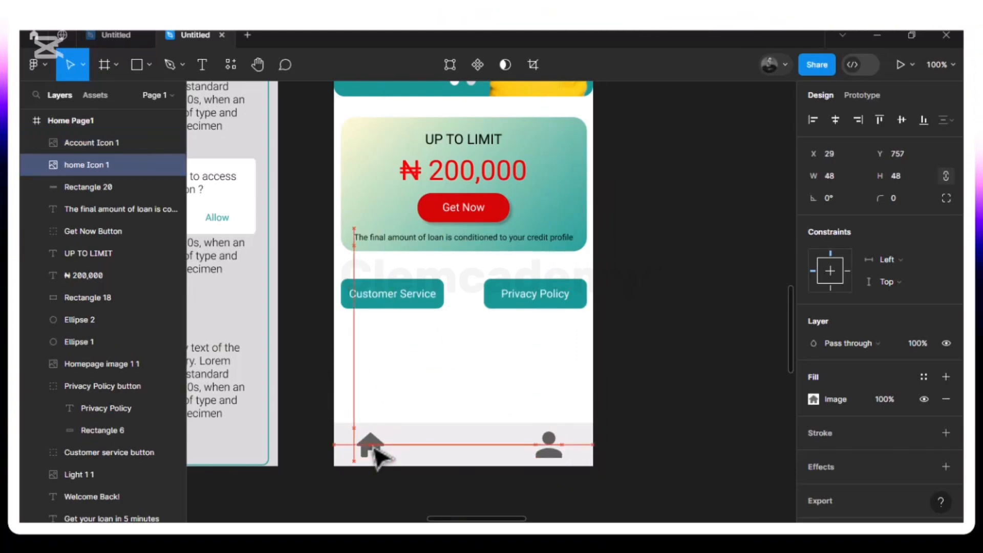
key(alt)
drag(342, 436, 342, 438)
alt+click(552, 452)
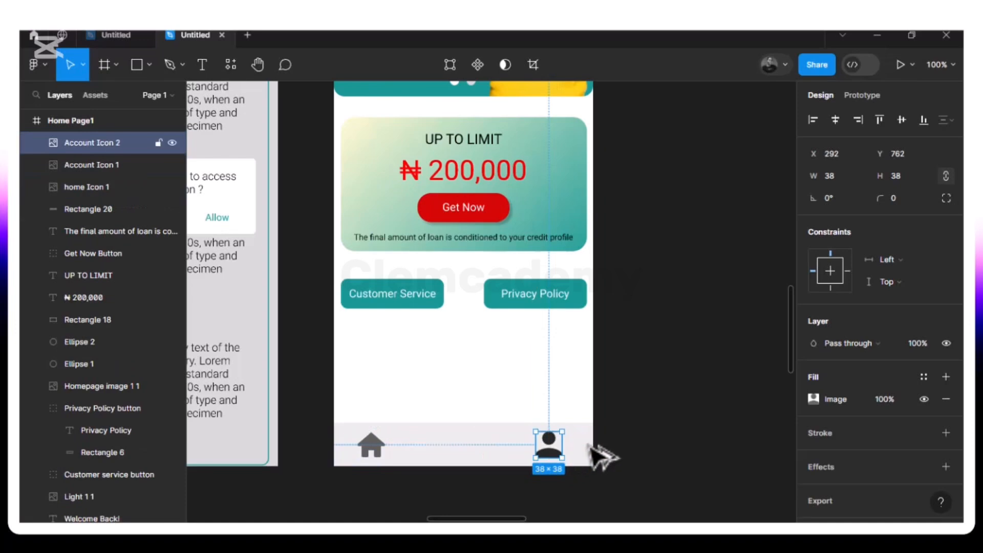
key(alt)
key(Right)
key(Right)
key(Right)
key(Right)
key(Right)
key(Right)
key(Right)
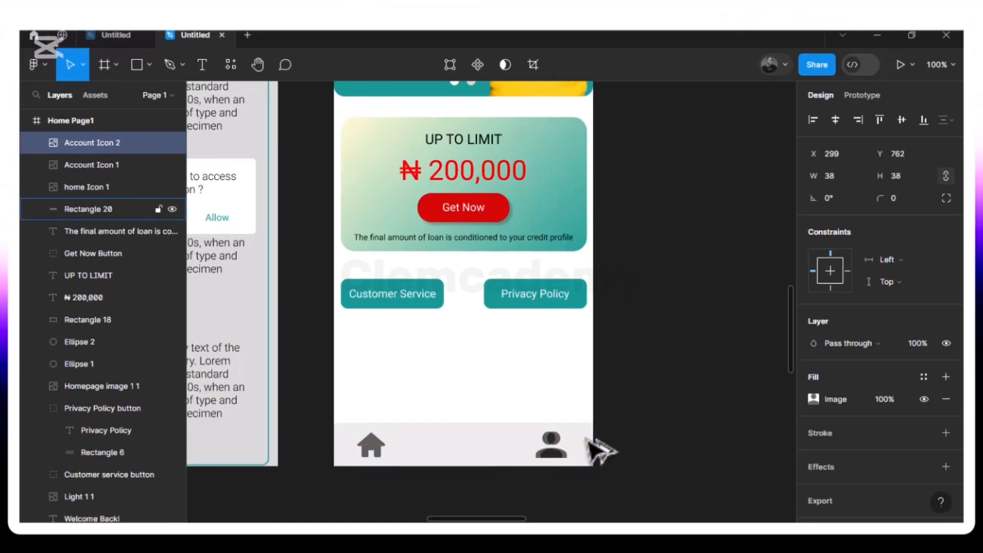
click(587, 440)
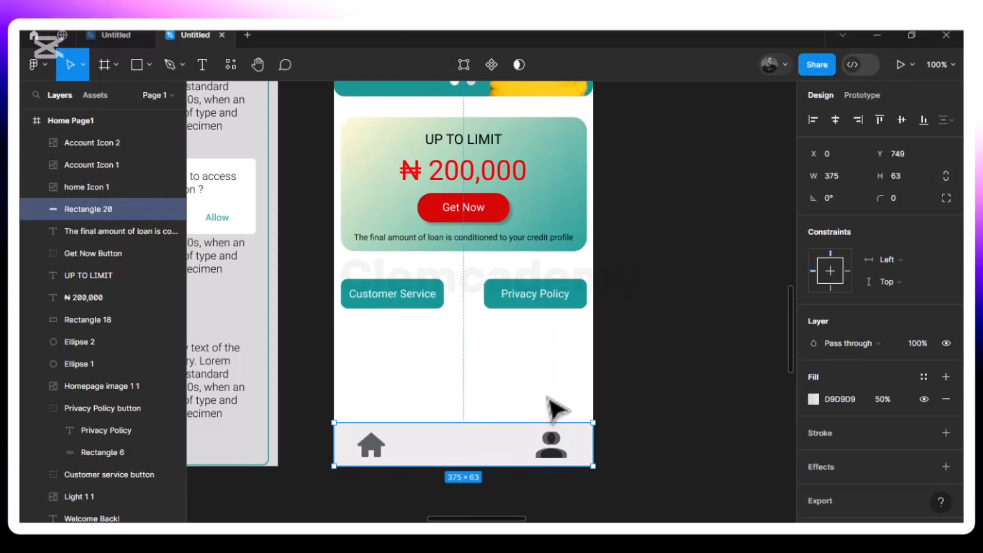
click(548, 399)
click(558, 449)
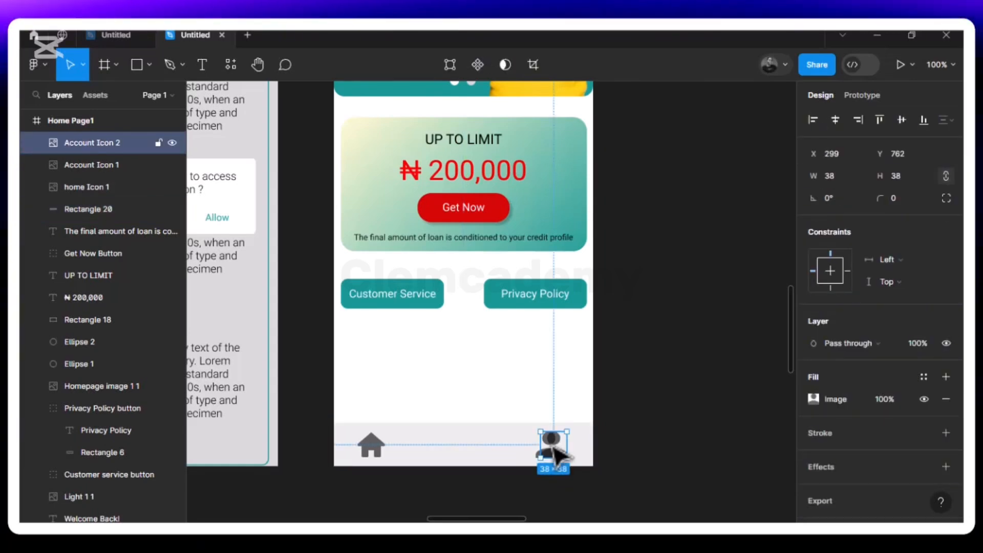
key(Escape)
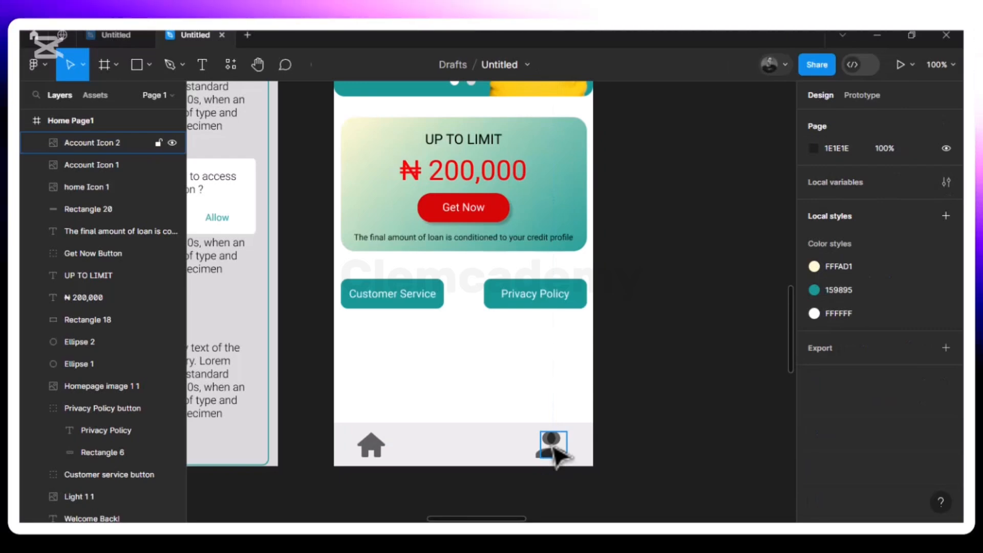
click(558, 450)
key(Delete)
Shift the account icon along the grey bar to X 307, Y 762 to match the home icon's 30 px side margin
drag(554, 448, 557, 450)
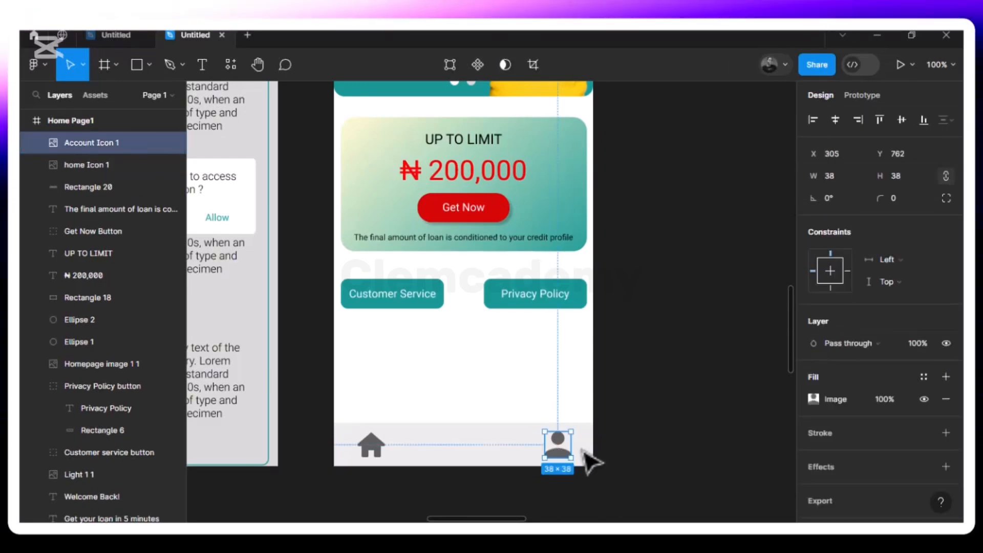
key(alt)
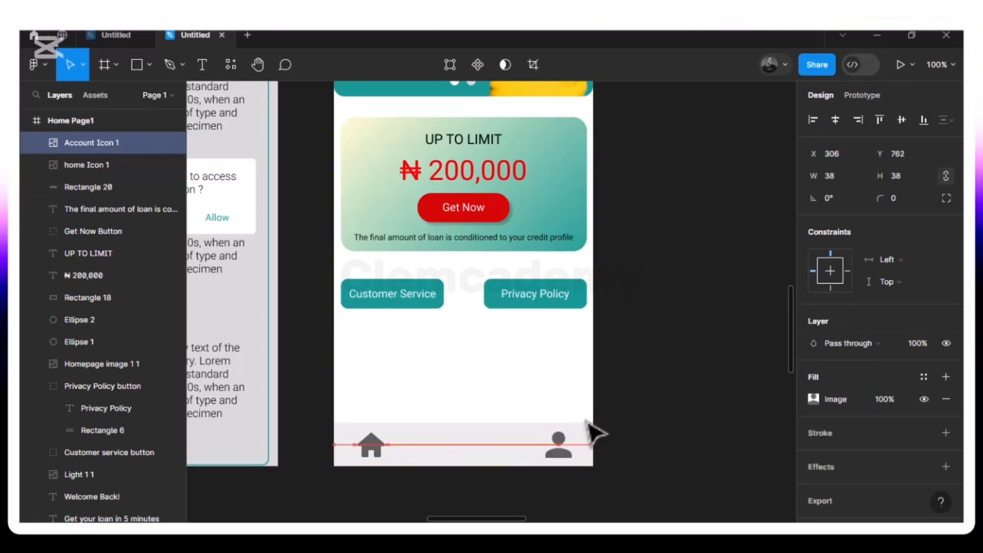
key(Right)
key(Right)
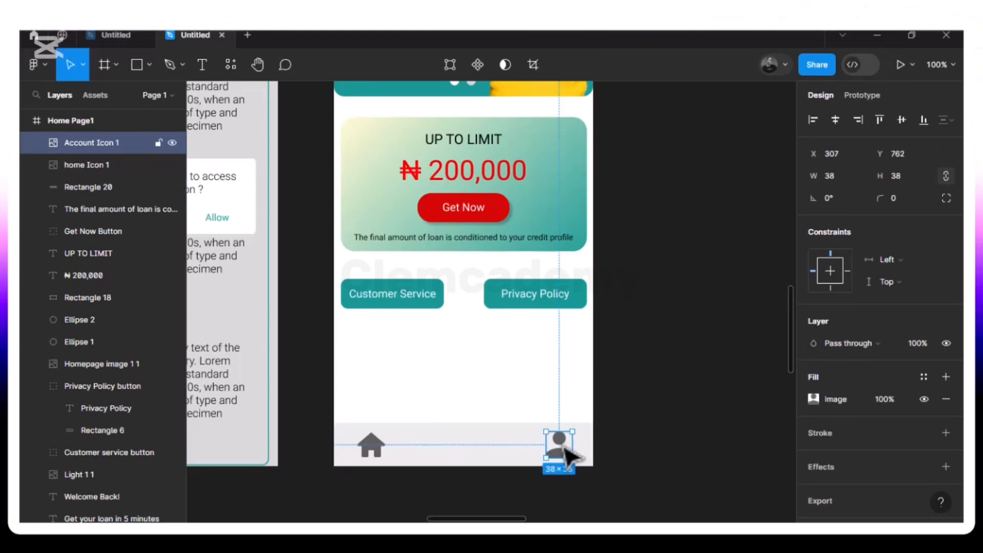
shift+click(368, 451)
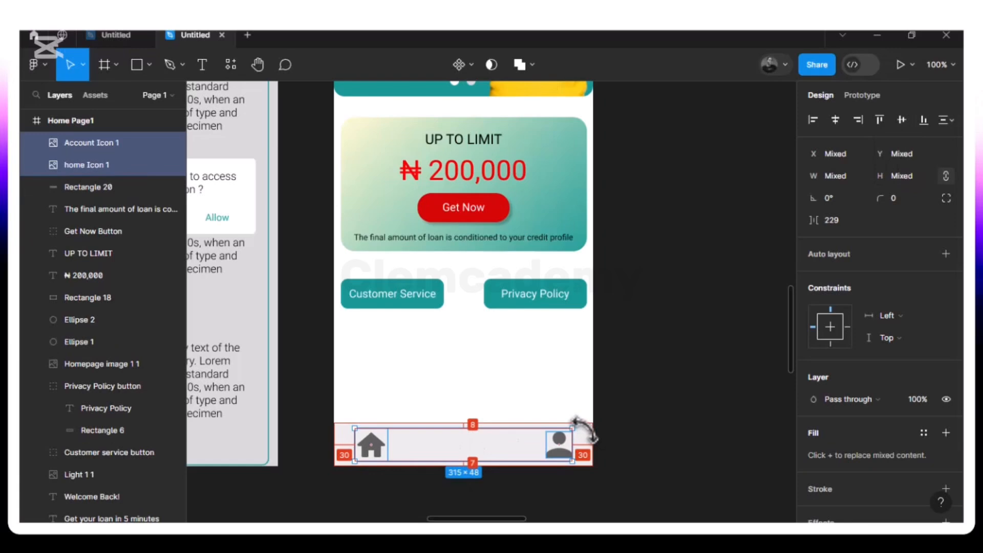
click(525, 400)
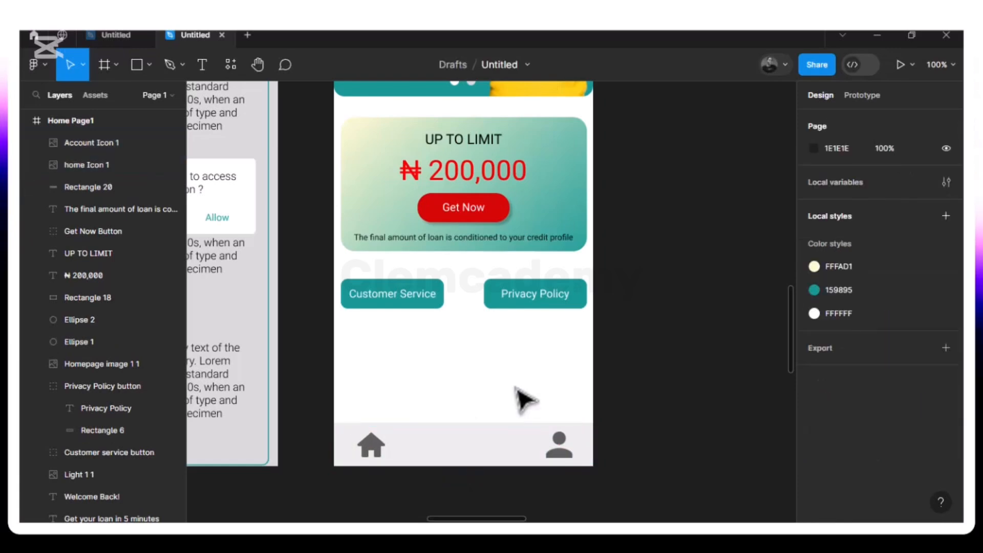
Move the Customer Service and Privacy Policy buttons together down to Y 561
key(minus)
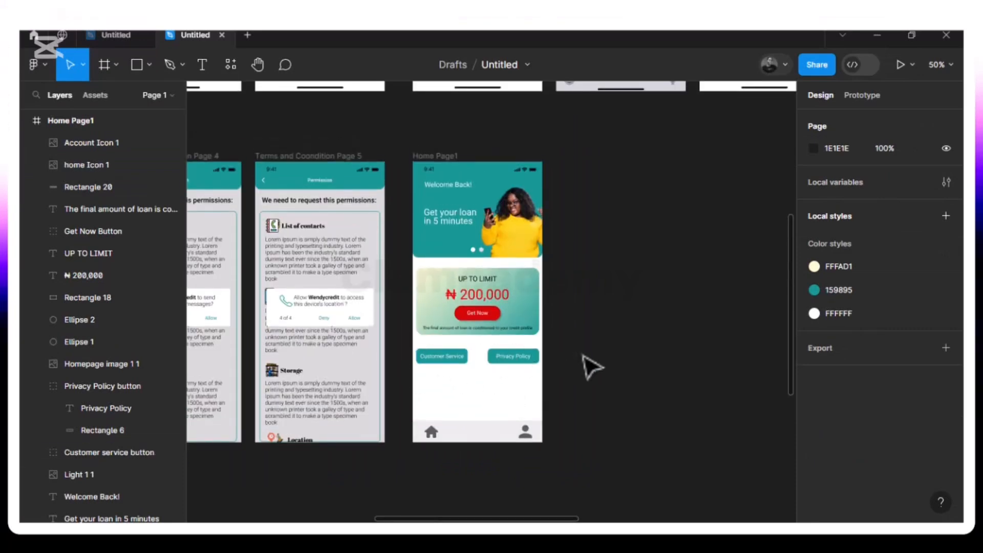
click(505, 364)
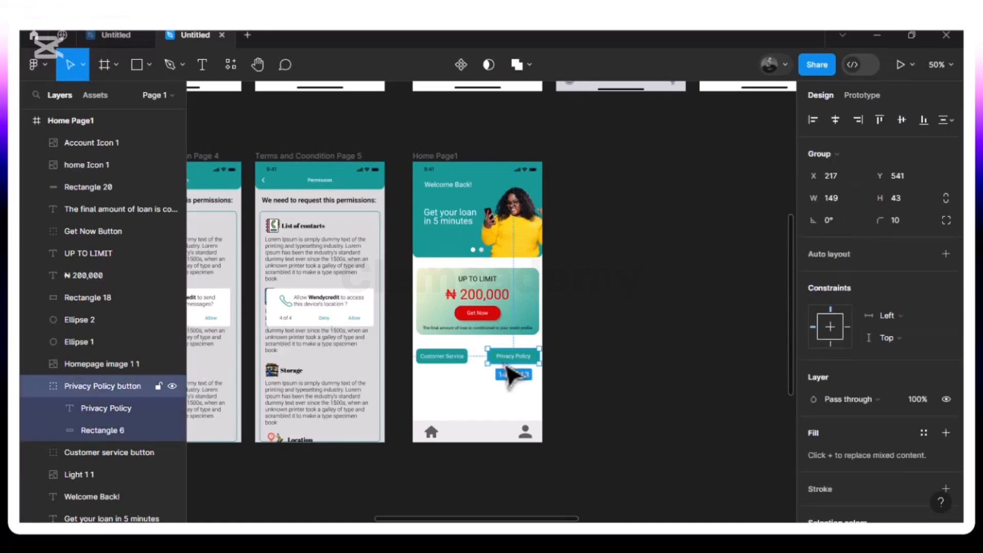
shift+click(439, 361)
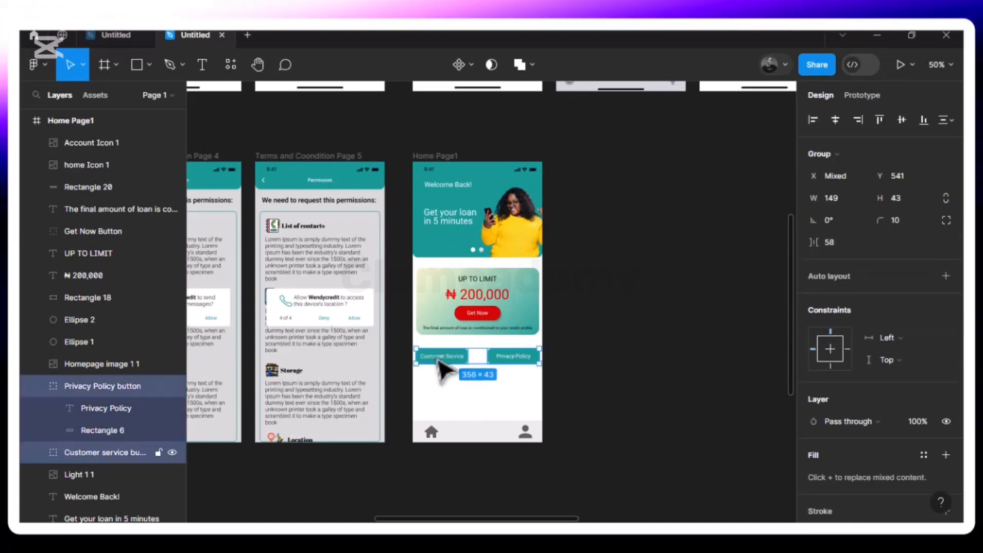
drag(439, 367, 441, 370)
key(alt)
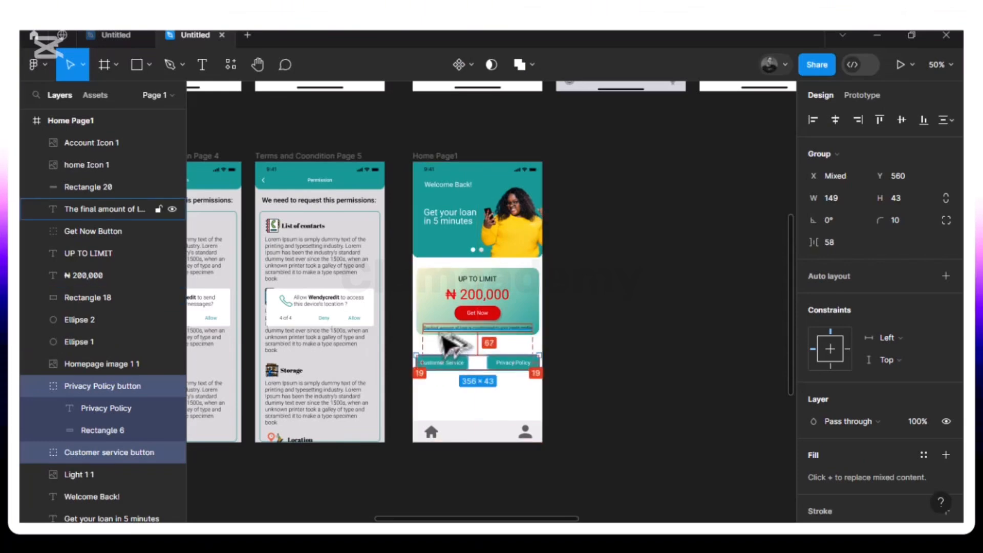
key(alt)
key(Down)
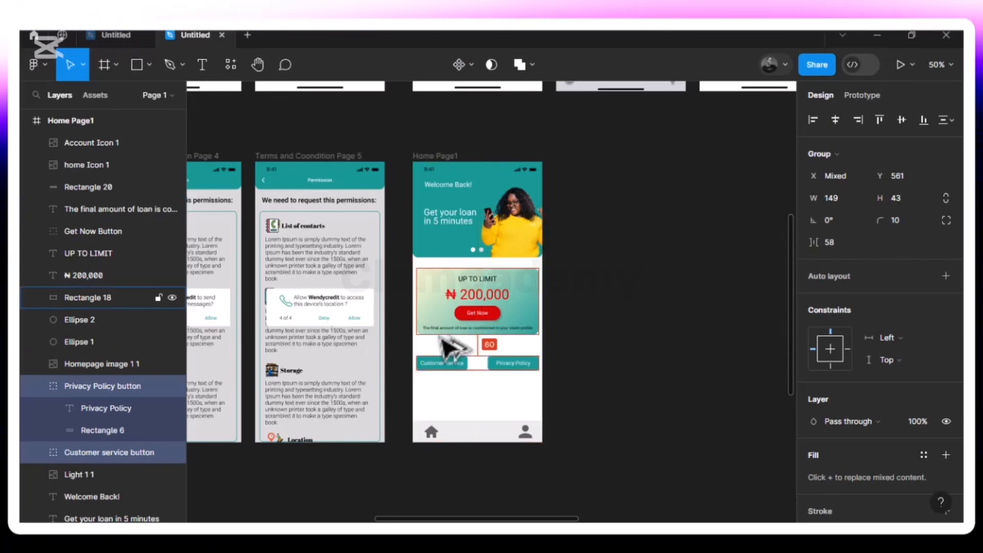
click(591, 366)
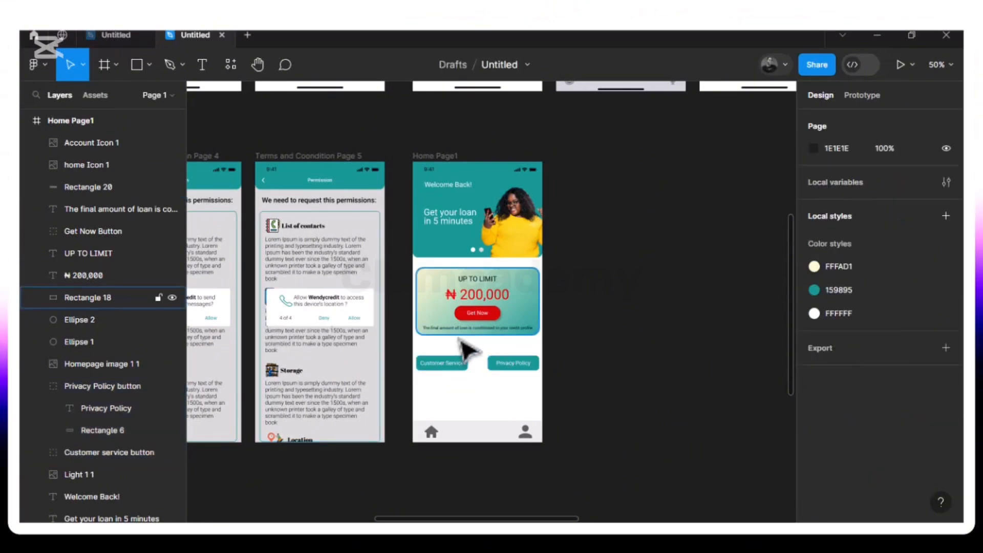
Duplicate the Home Page1 frame
click(442, 164)
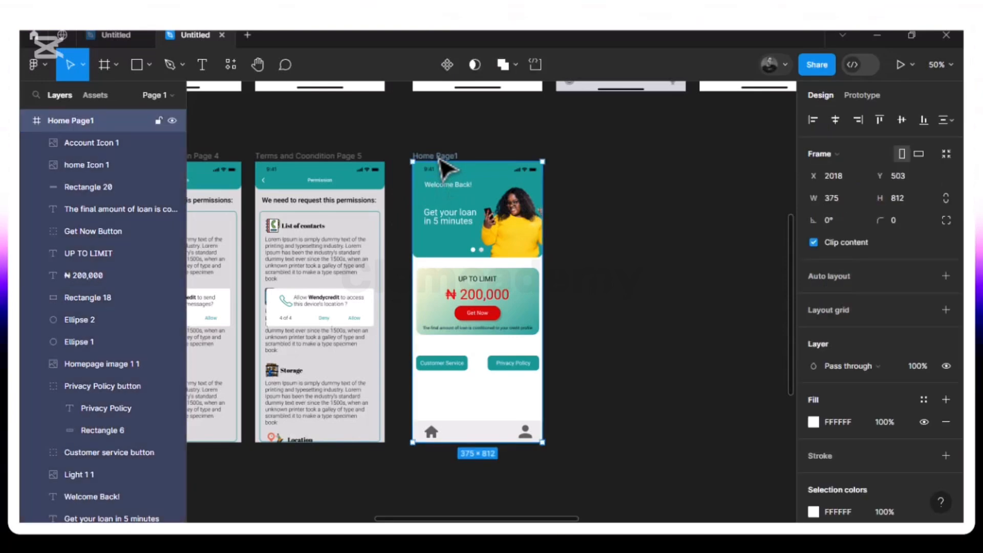
key(ctrl+d)
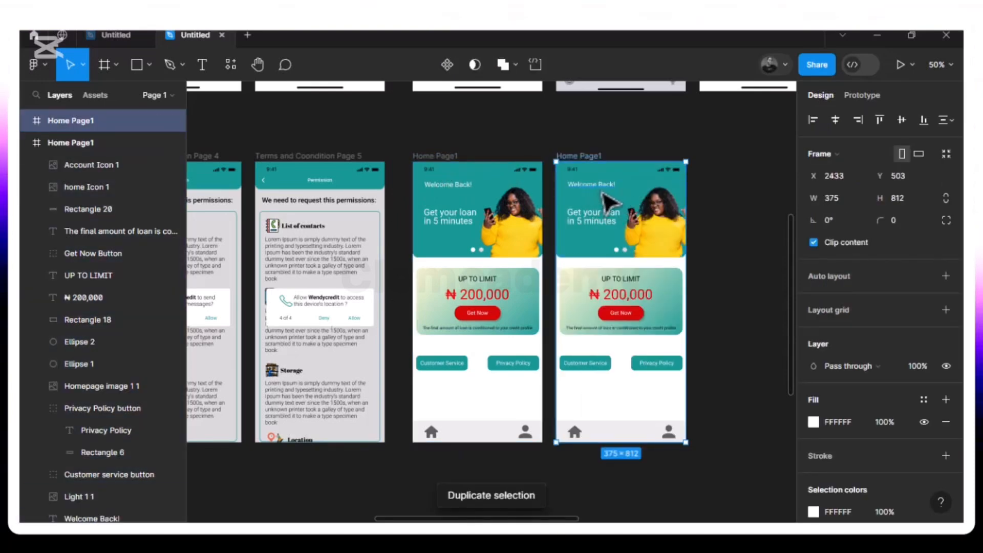
Delete the image of the woman in yellow from the header of the duplicated Home Page1 frame
key(ctrl+plus)
scroll(602, 192, right, 7)
scroll(602, 192, up, 2)
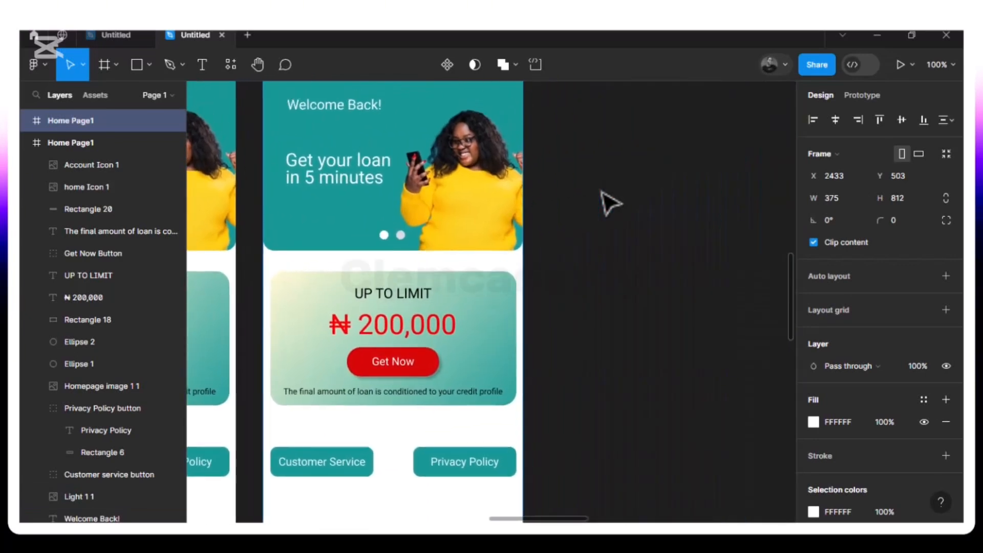
click(448, 225)
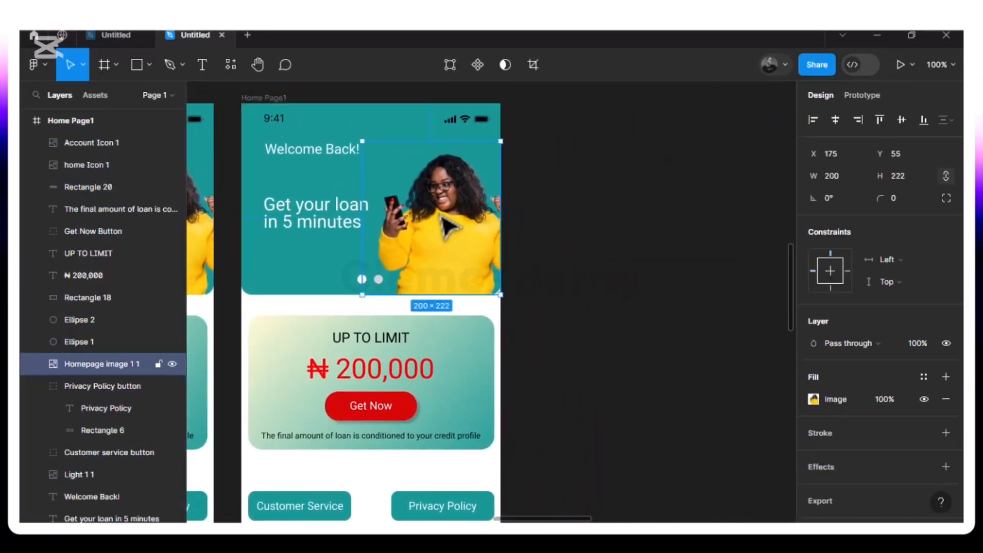
key(Delete)
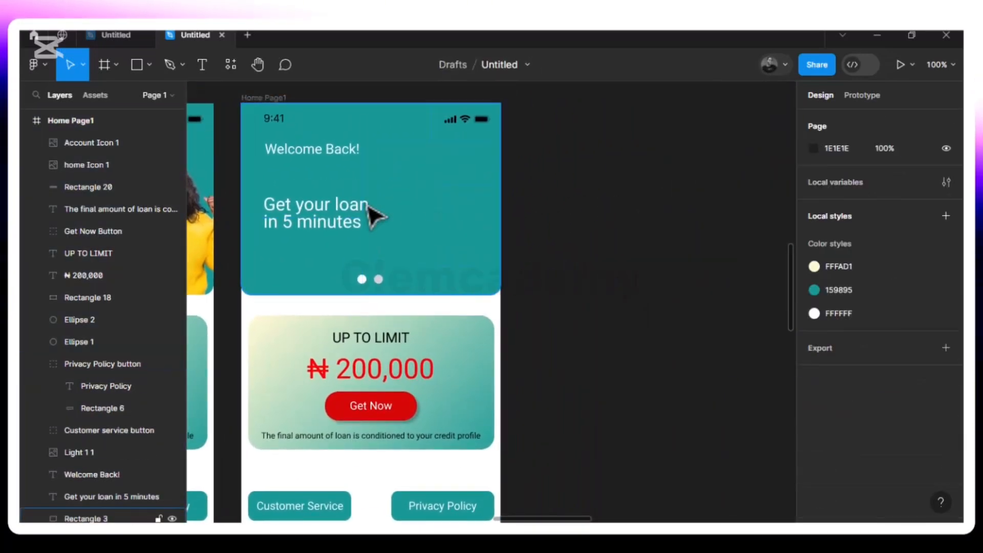
Import the picture Homepage image2 from the Images-illustrattors folder and place it on the canvas
click(149, 65)
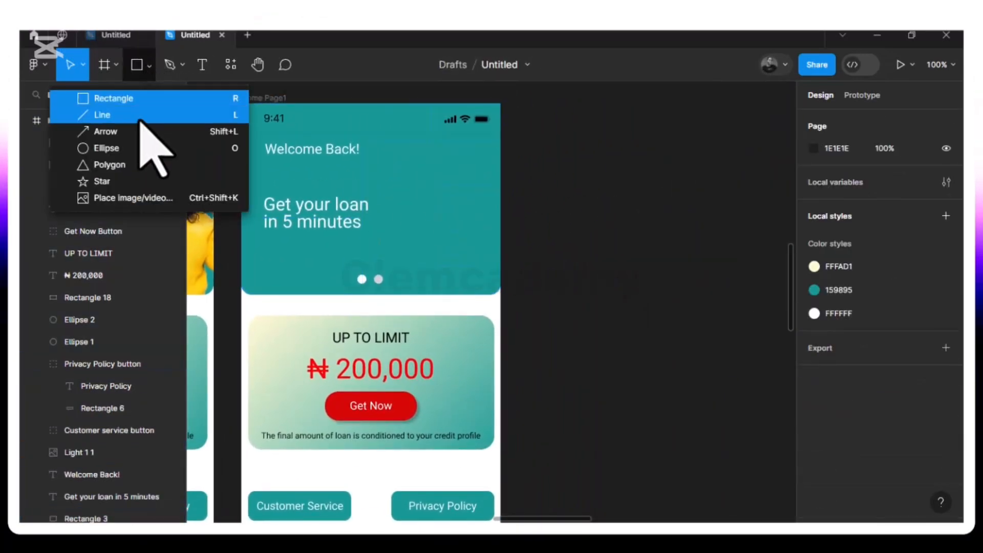
click(139, 203)
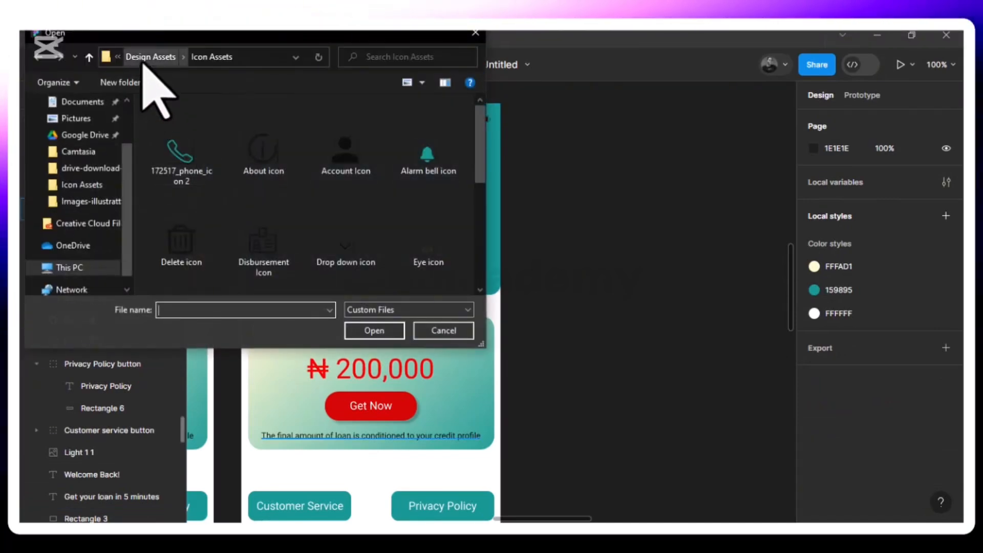
click(154, 57)
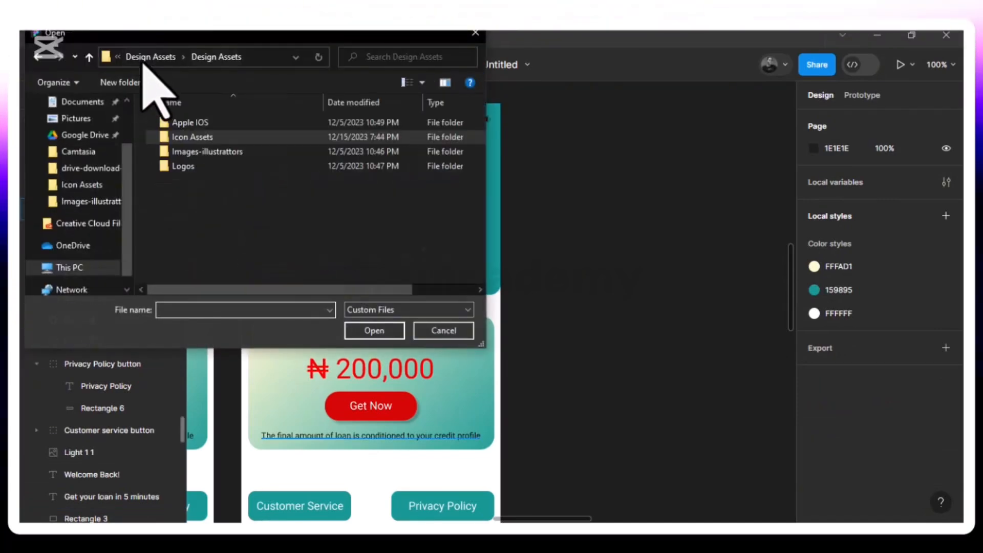
double_click(240, 153)
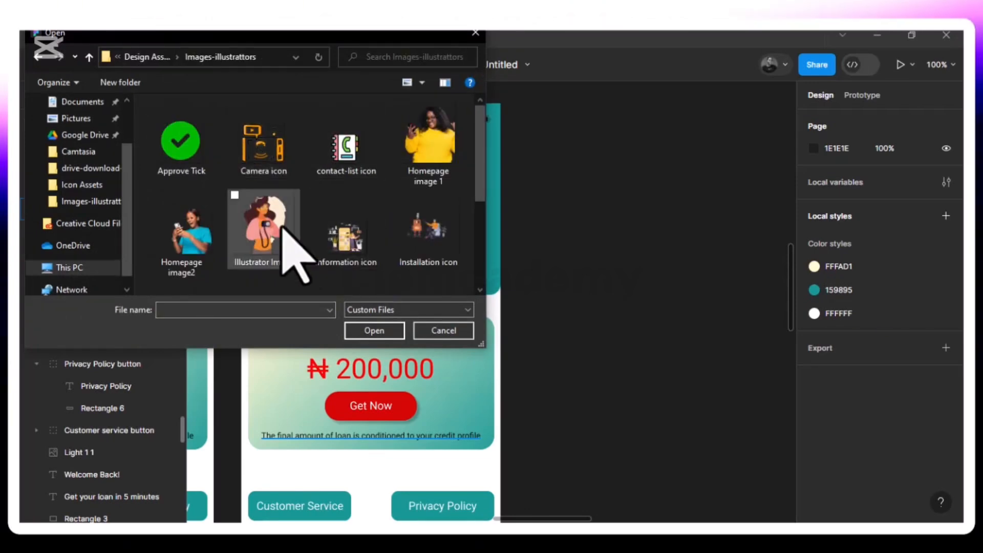
click(200, 259)
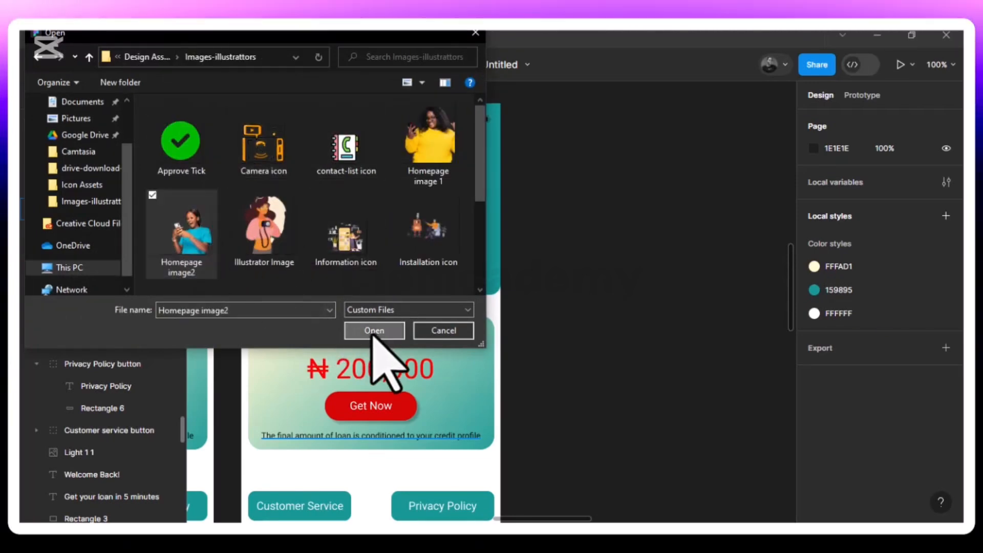
click(353, 330)
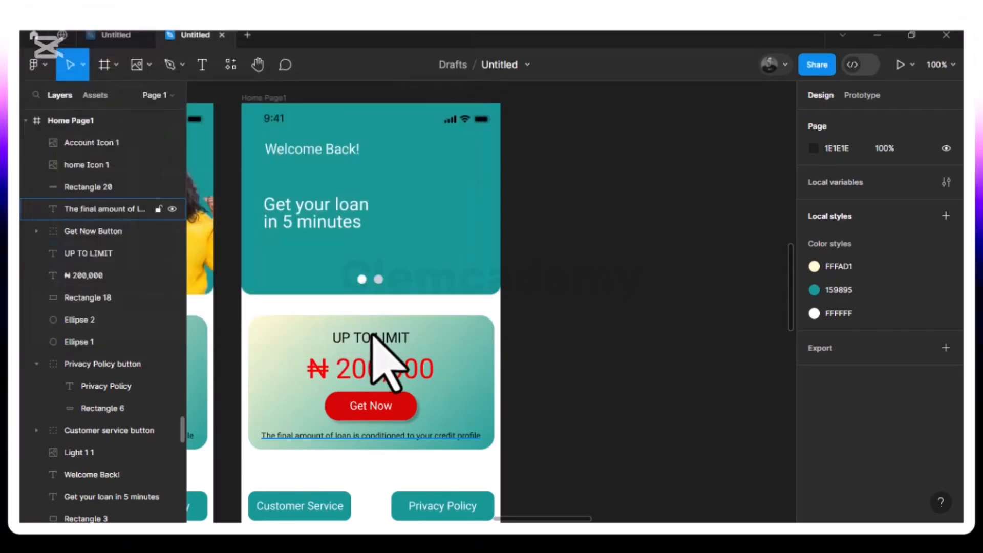
click(603, 207)
Position the 296 × 212 Homepage image2 at X 83, Y 65 in the duplicated page's teal header, resting on its lower edge
drag(518, 222, 416, 242)
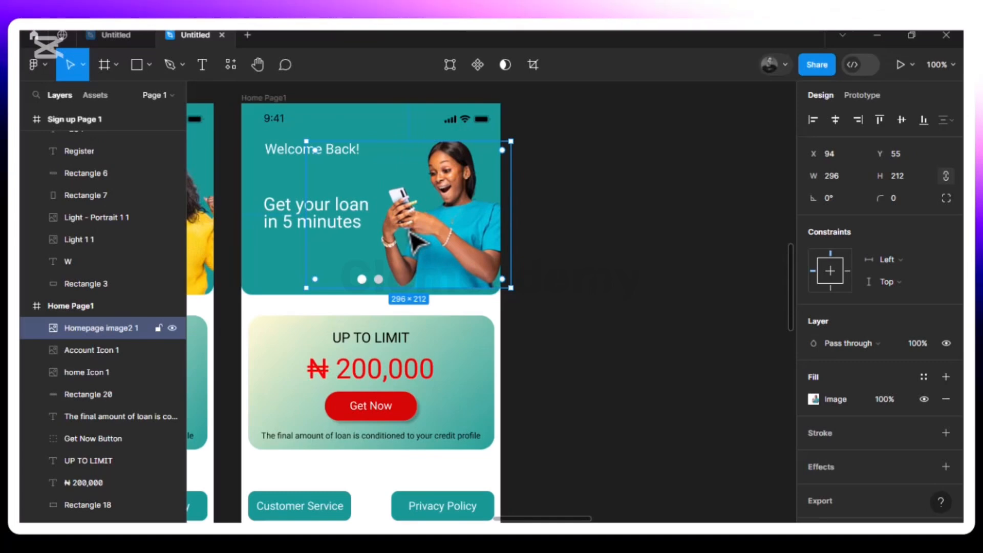
drag(411, 232, 410, 232)
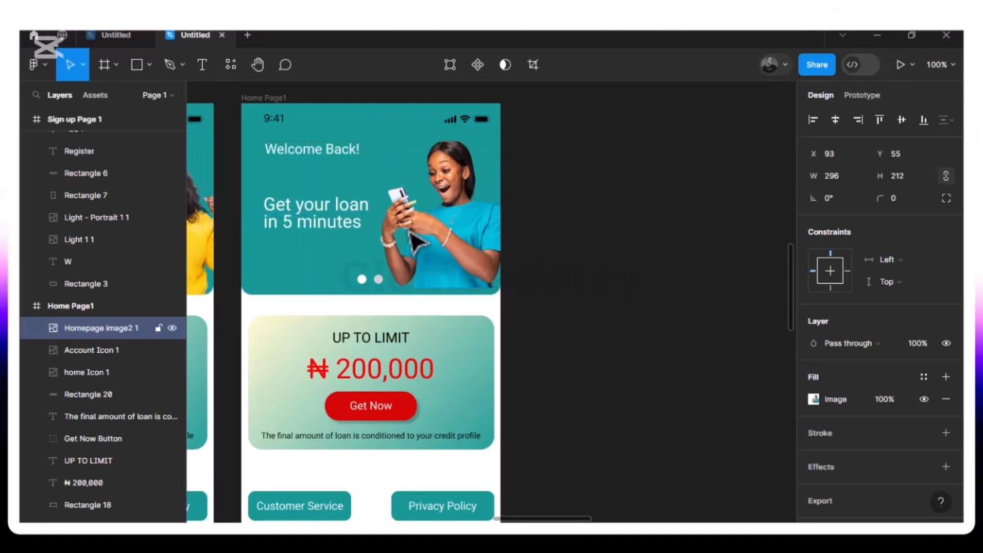
key(shift+Left)
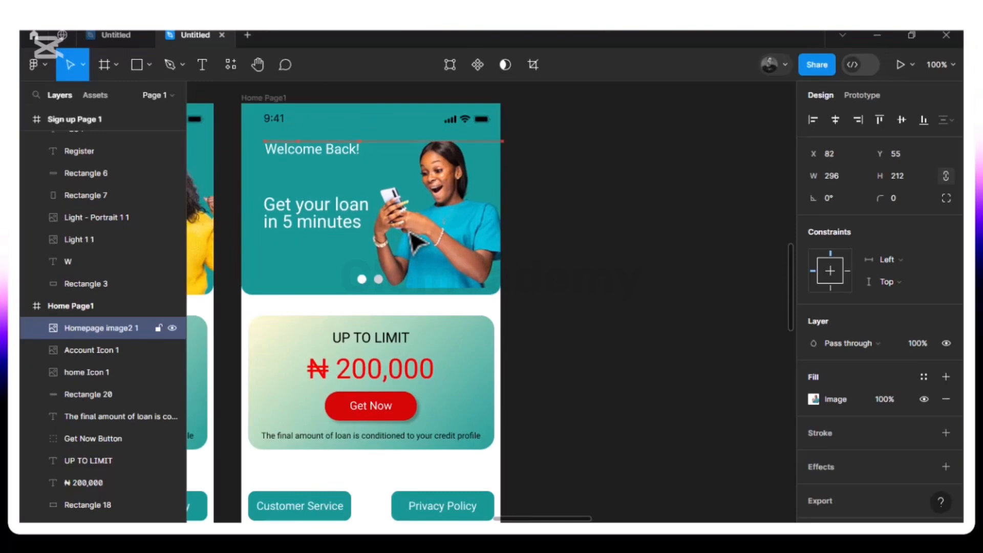
key(Down)
key(Down)
key(Down)
key(Down)
key(Down)
key(Down)
key(Down)
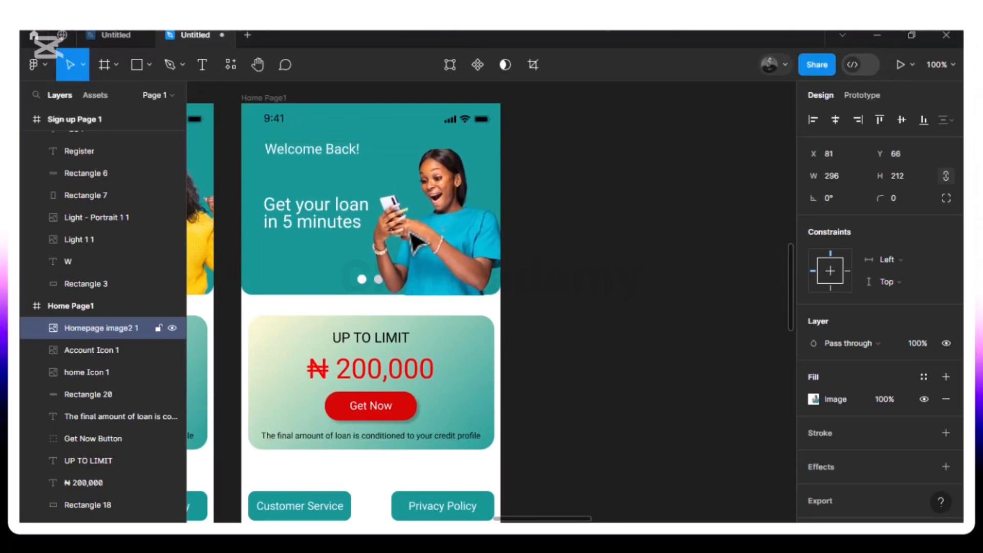
key(Up)
key(Up)
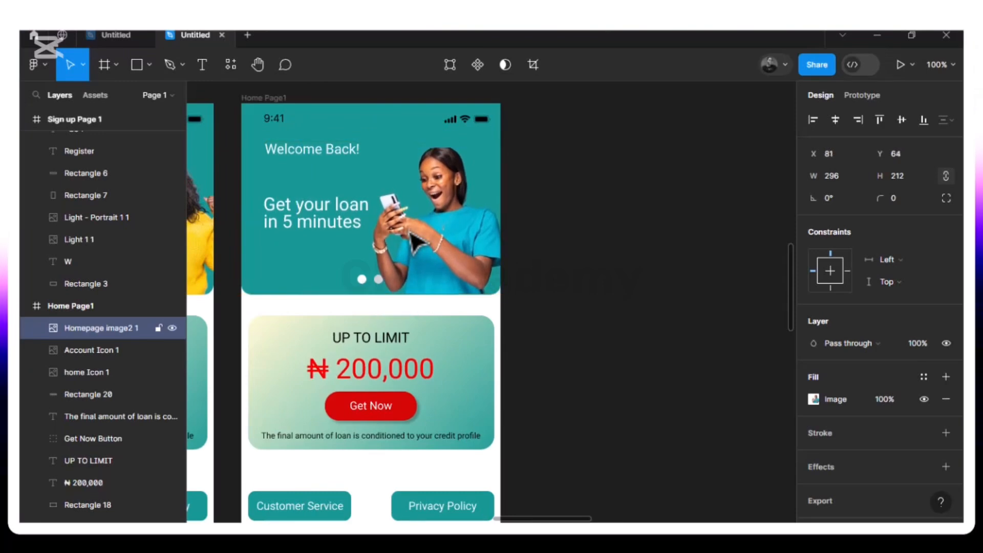
key(Right)
key(Right)
key(Right)
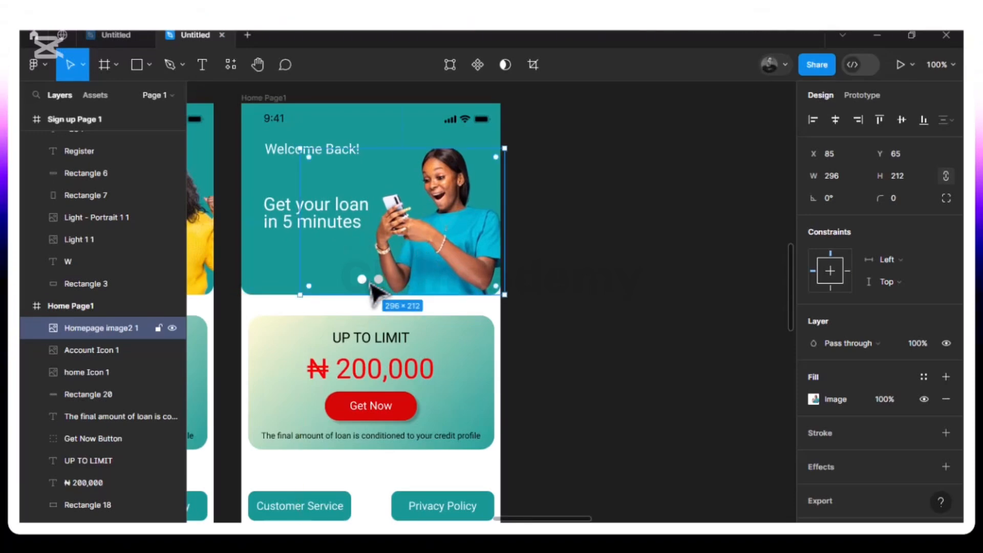
key(Left)
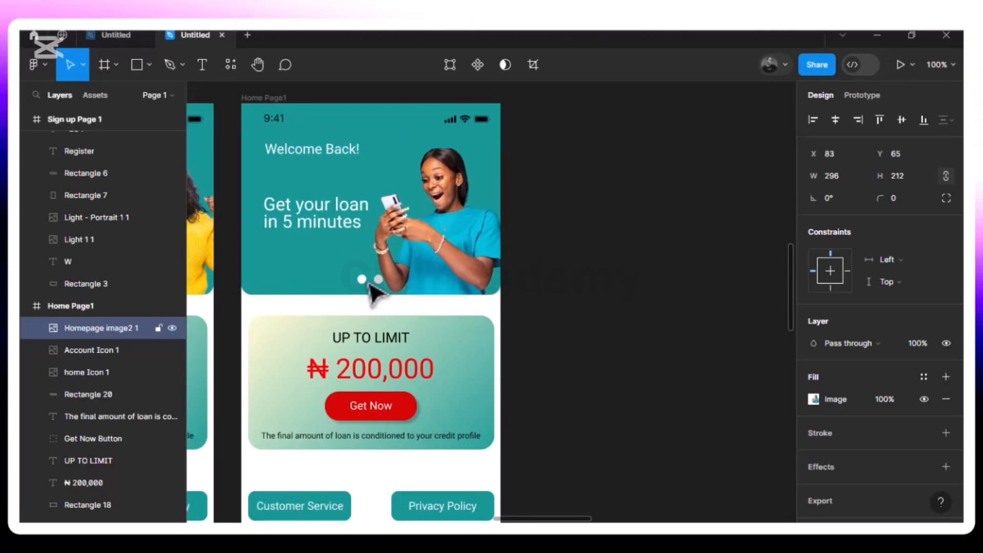
click(287, 279)
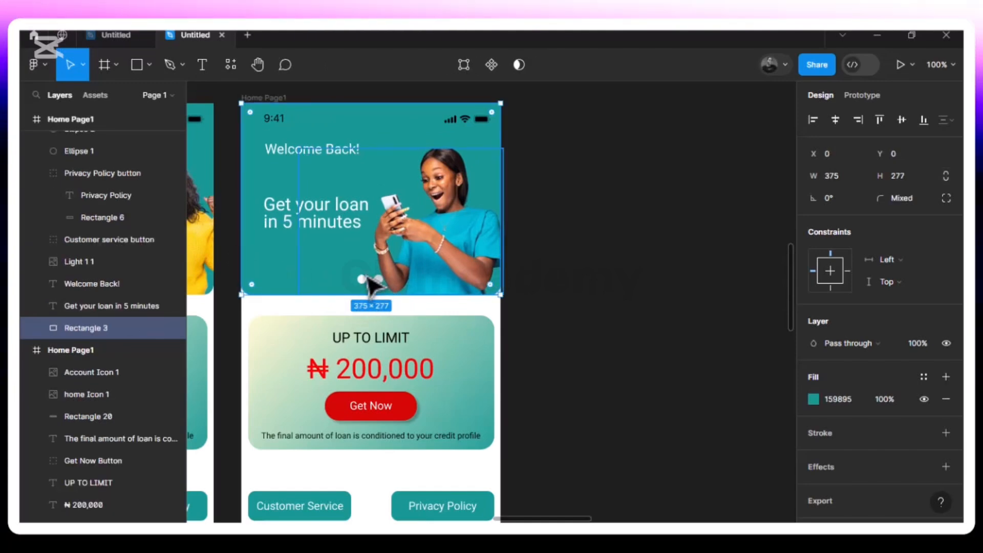
scroll(365, 289, left, 5)
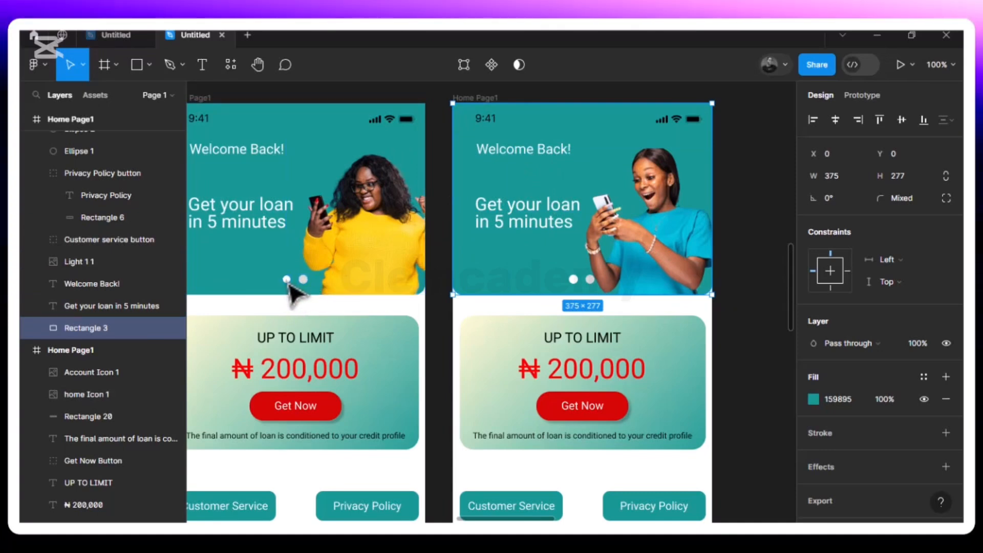
scroll(293, 293, right, 5)
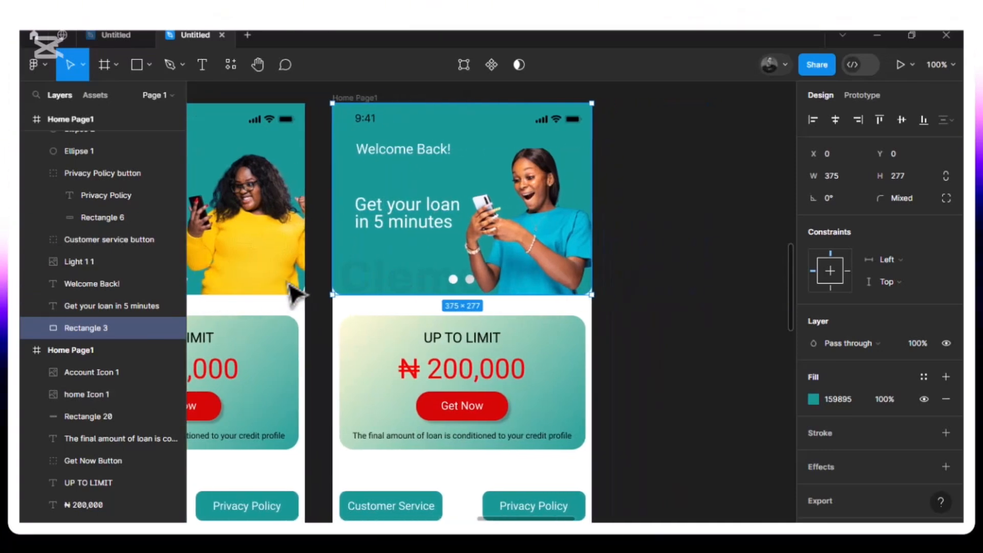
click(352, 283)
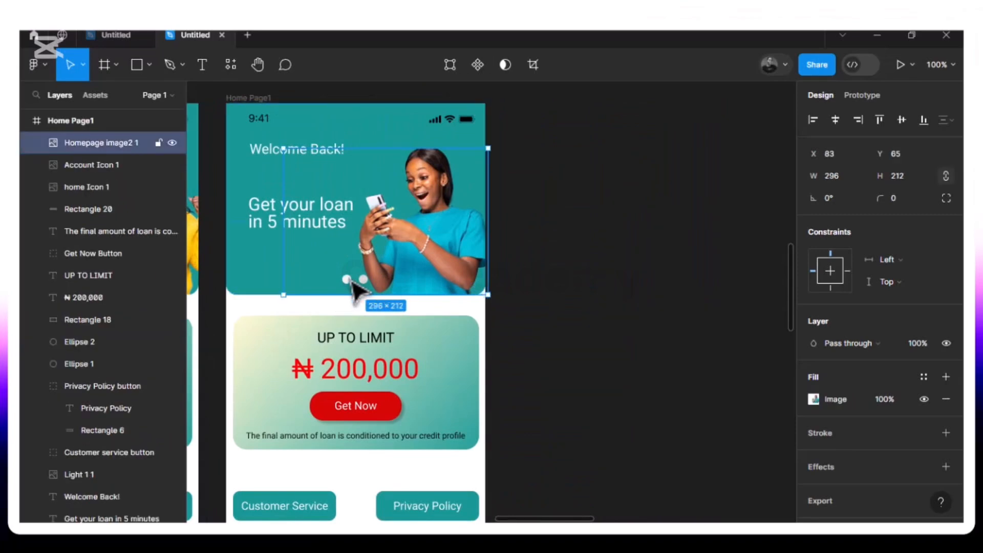
double_click(352, 282)
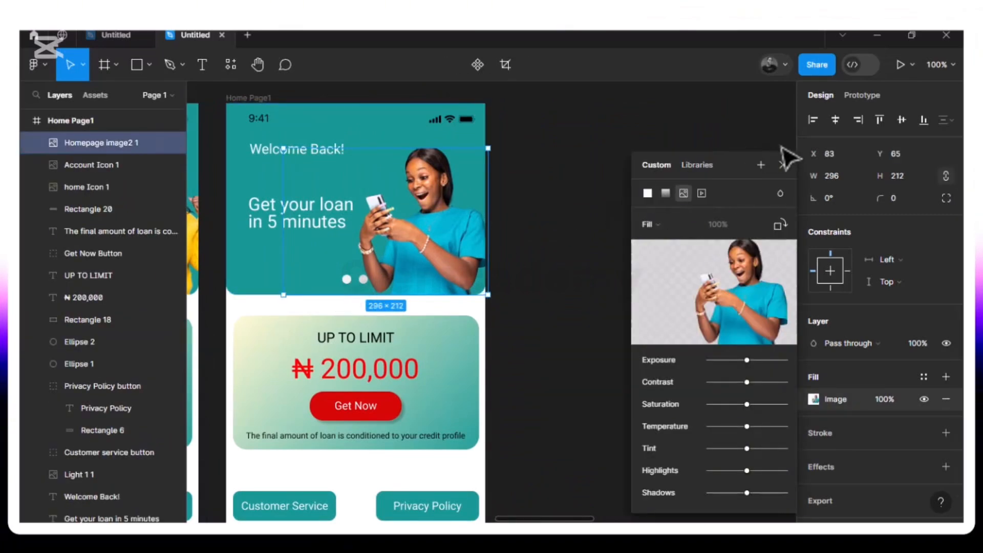
click(783, 164)
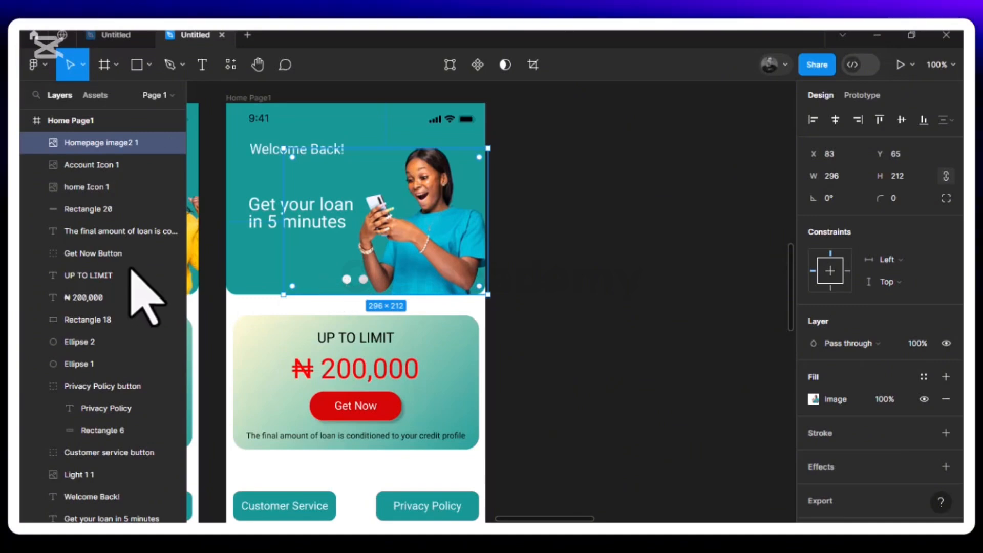
Bring both carousel dots, Ellipse 1 and Ellipse 2, to the front of the duplicated page's header image
click(74, 343)
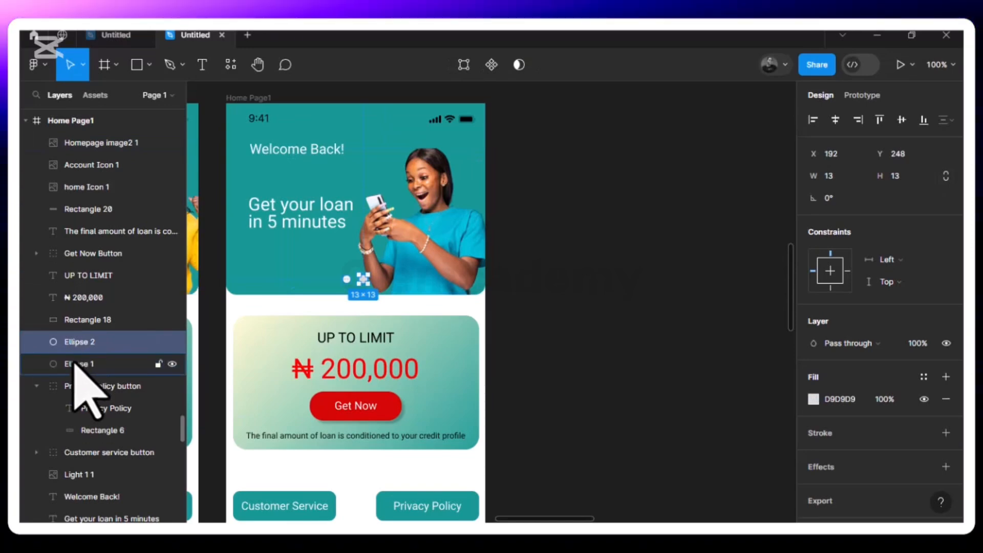
shift+click(74, 365)
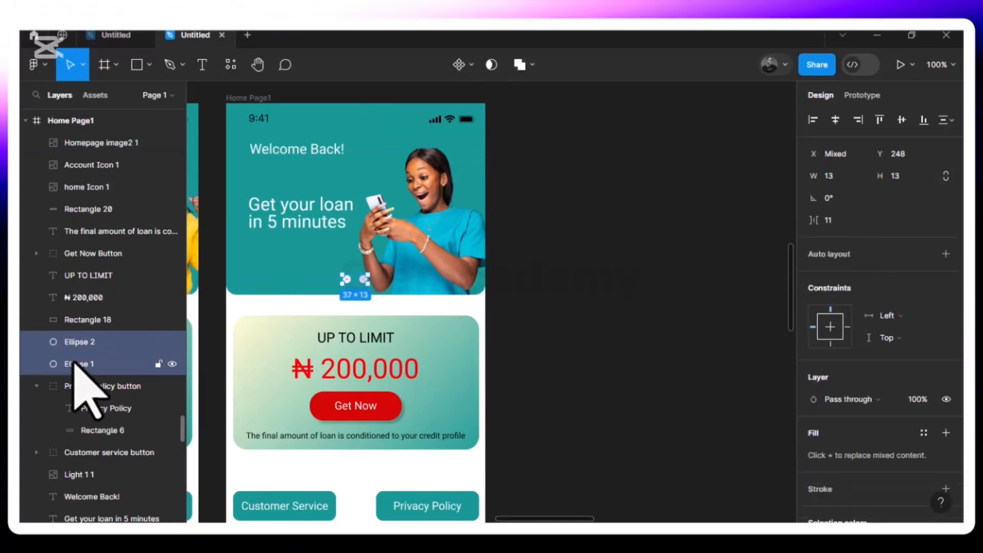
right_click(352, 286)
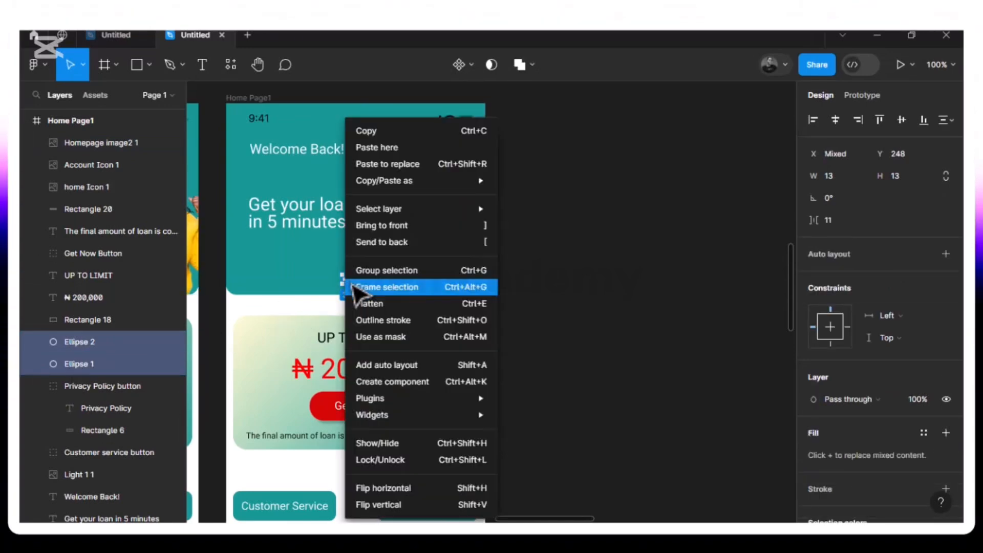
click(399, 231)
click(344, 287)
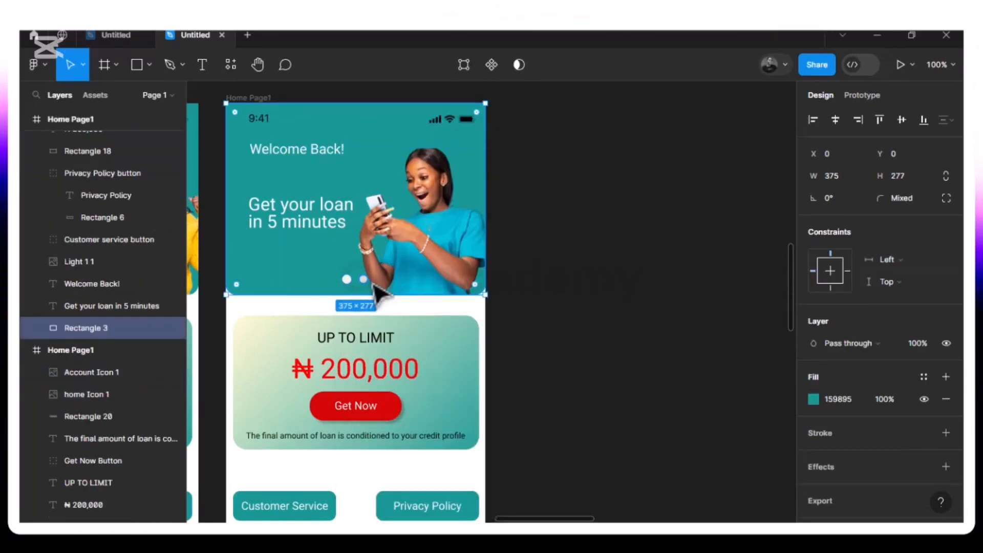
Swap the carousel dots' colours by filling Ellipse 1 with grey D9D9D9 and Ellipse 2 with white
click(350, 283)
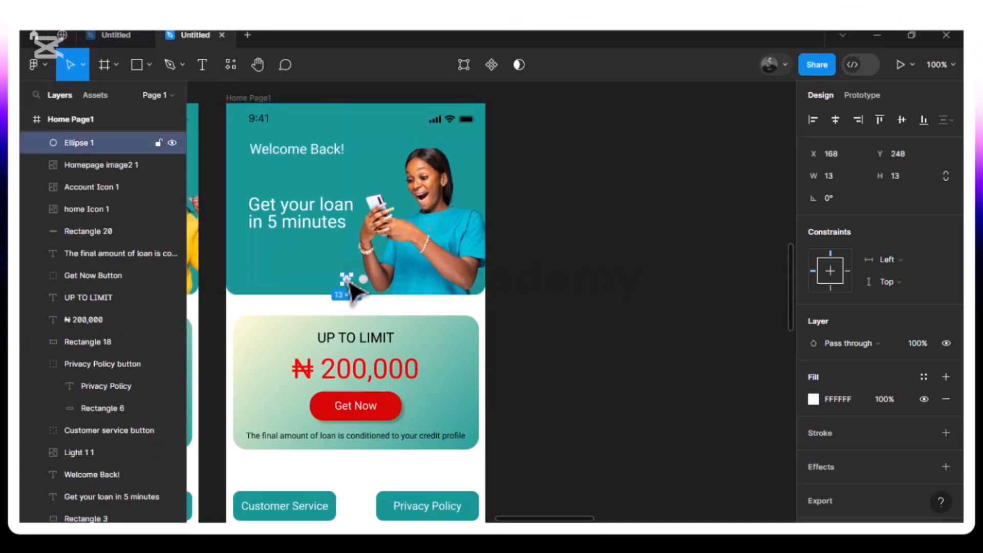
click(813, 399)
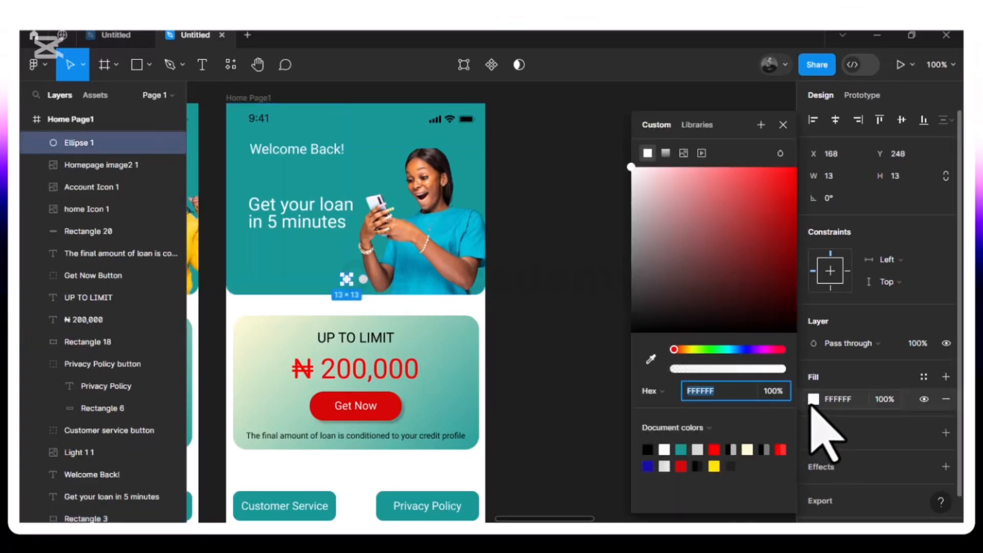
click(698, 450)
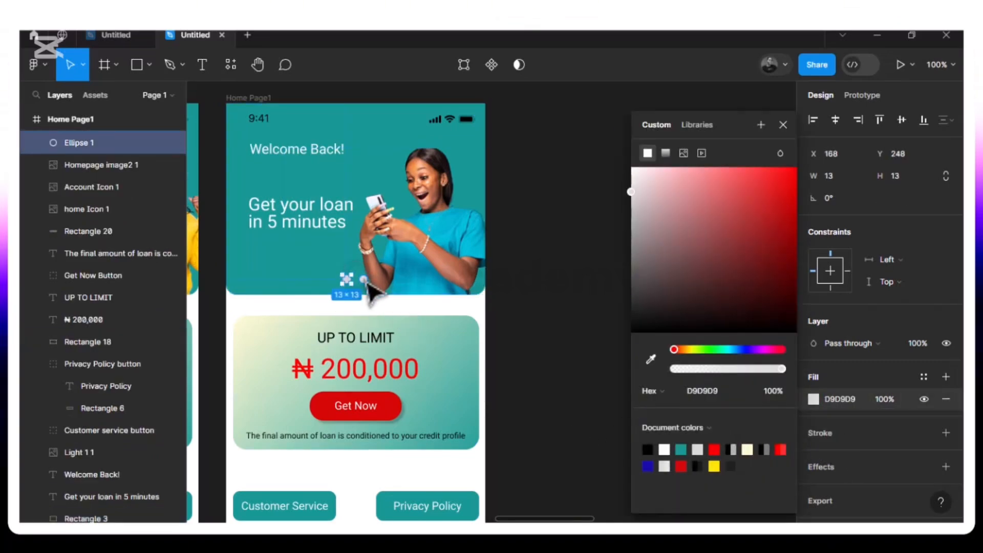
click(366, 281)
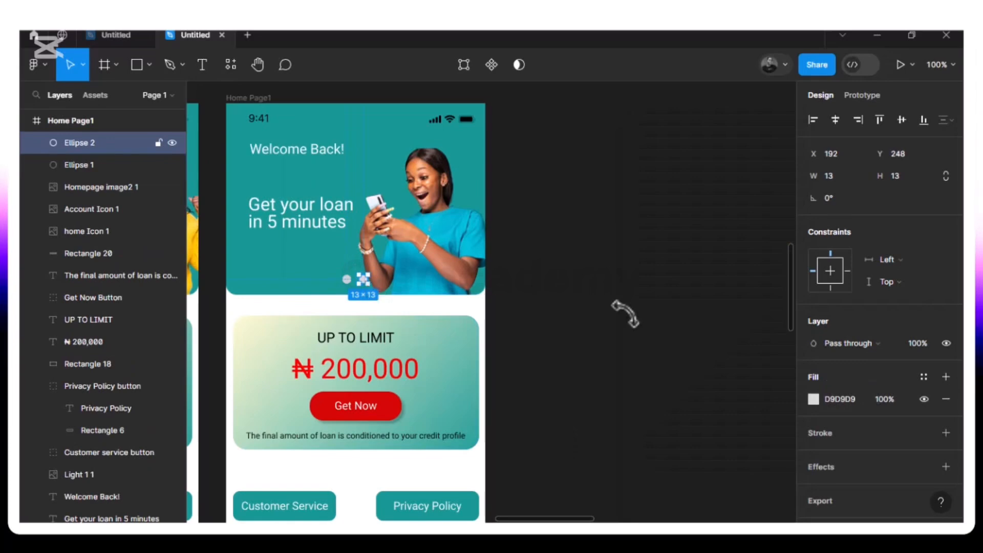
click(812, 400)
drag(656, 200, 599, 165)
click(553, 226)
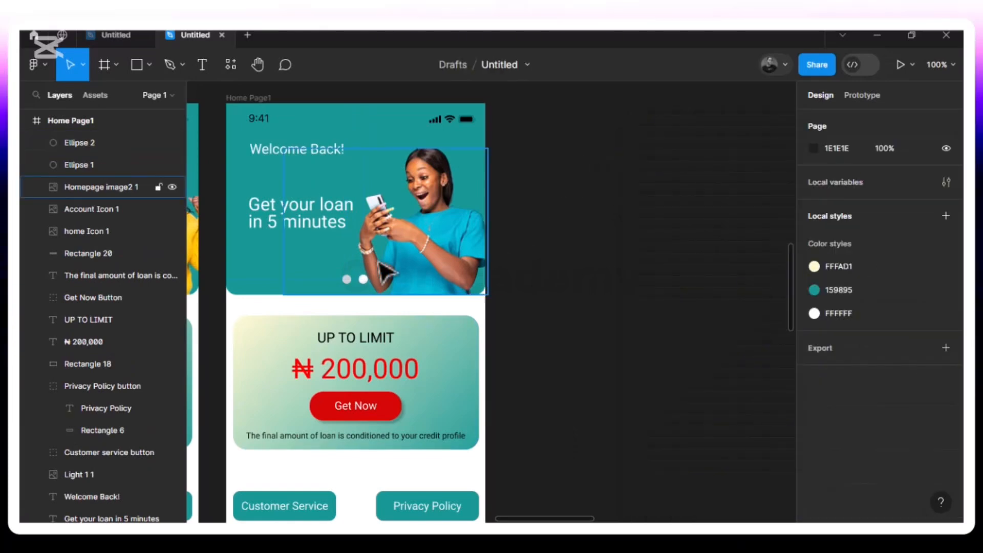
Change the slogan in the second home page's header to "Fast loan Approvals", split over two lines after "loan"
click(271, 224)
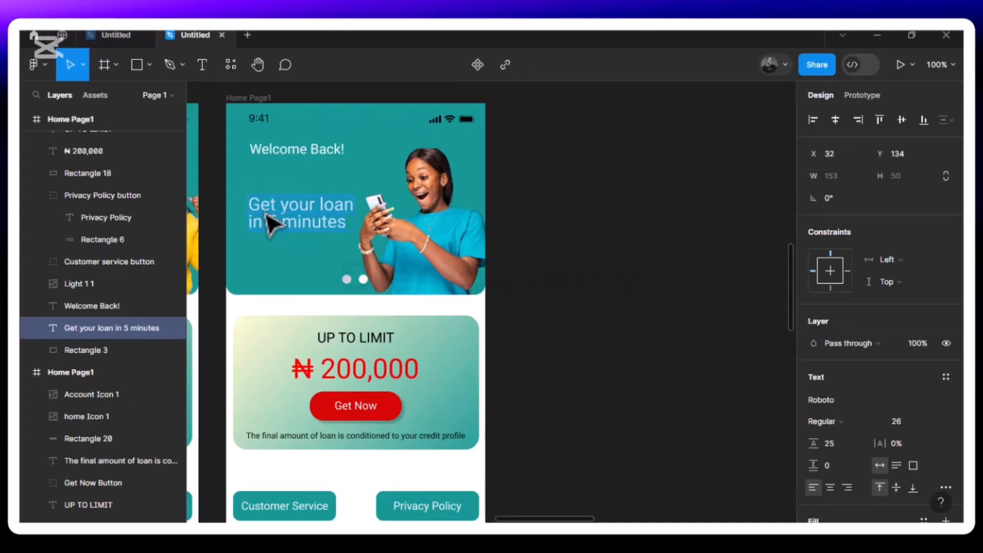
text(Fa)
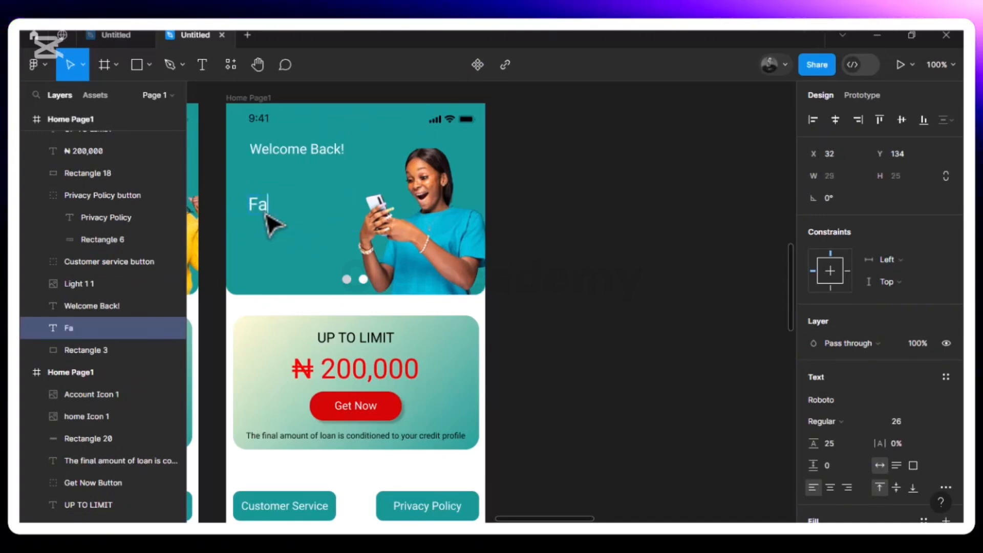
text(st)
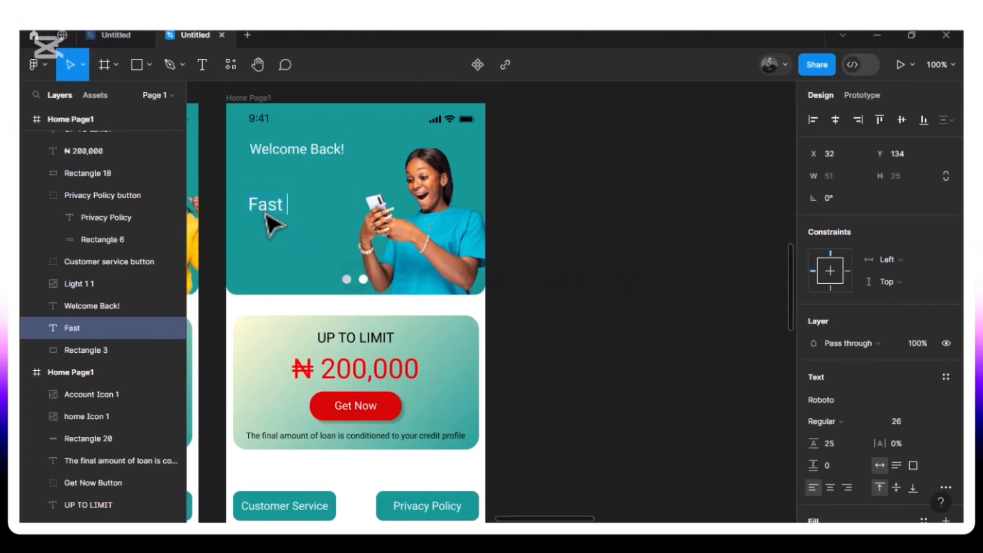
text( loan)
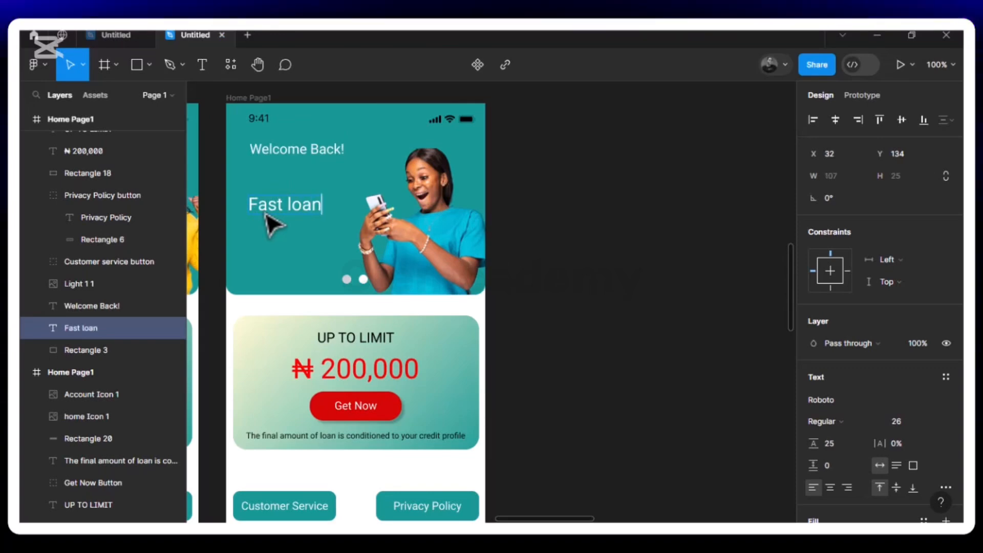
key(Return)
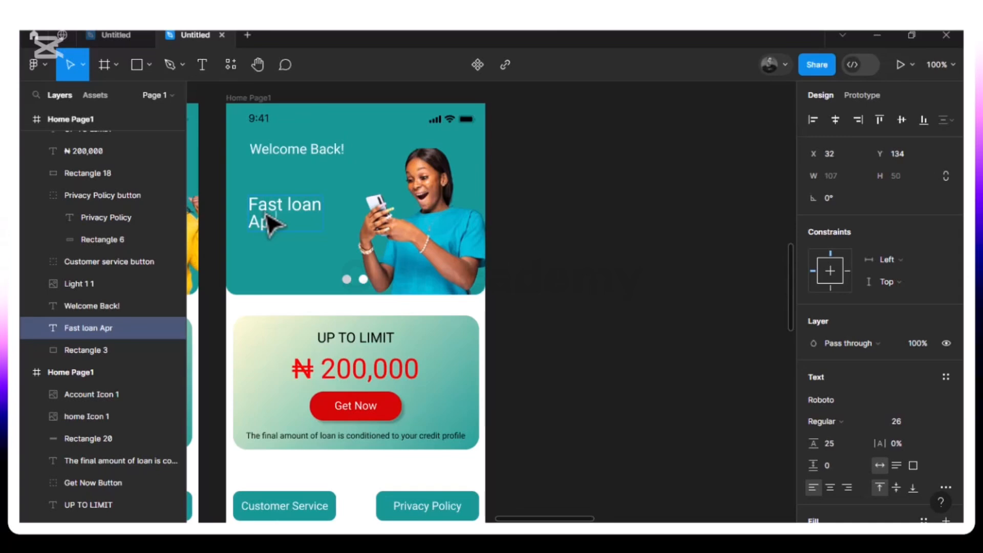
text(Appr)
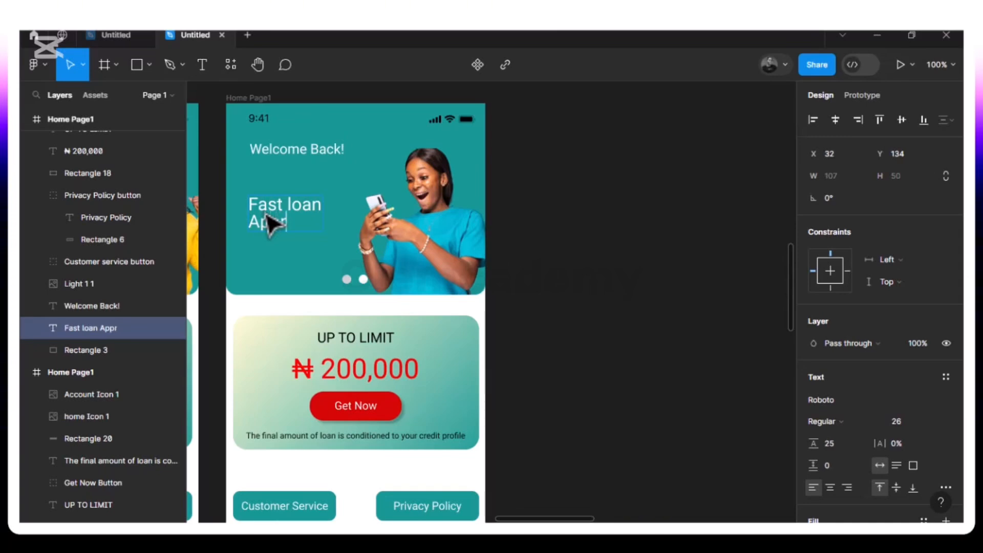
text(ovals)
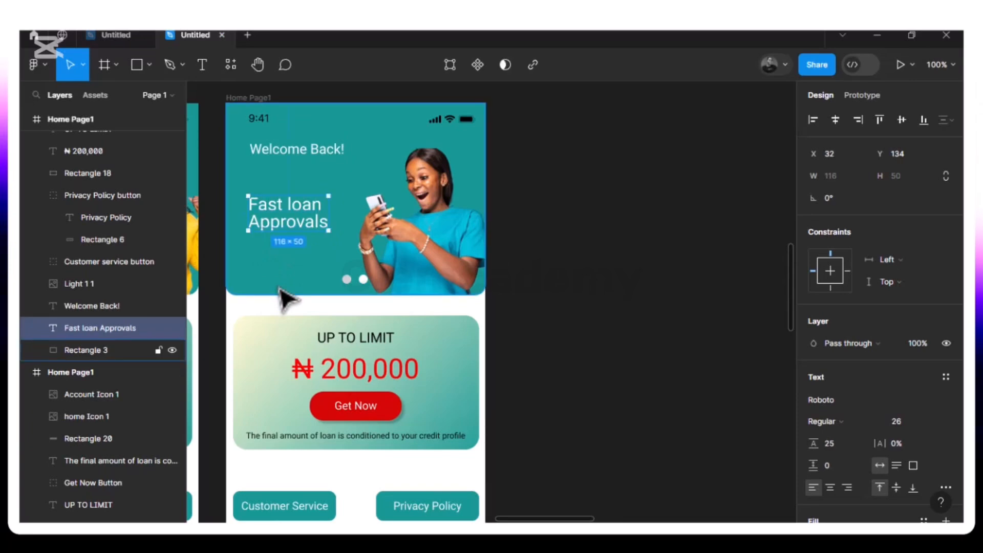
Look over the second home page from its header to its buttons and compare it with the first home page
scroll(287, 299, down, 3)
scroll(286, 300, up, 4)
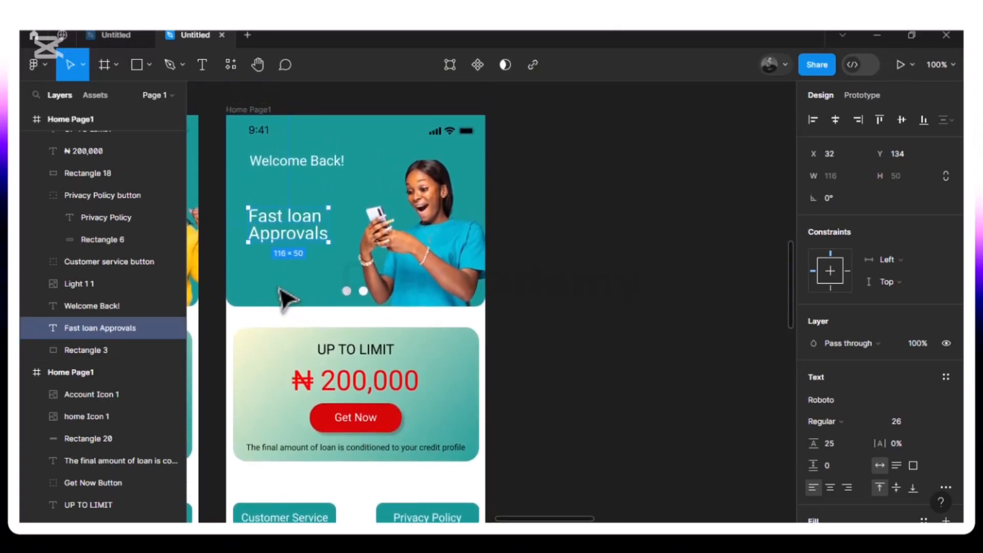
scroll(287, 300, down, 5)
scroll(286, 299, up, 1)
scroll(286, 300, up, 2)
scroll(286, 300, down, 3)
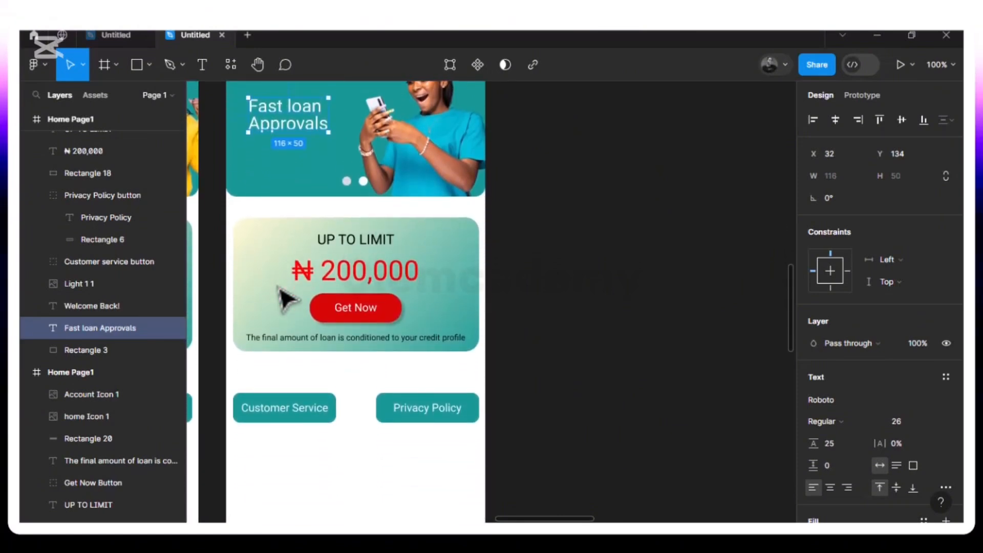
key(ctrl+minus)
scroll(287, 299, left, 4)
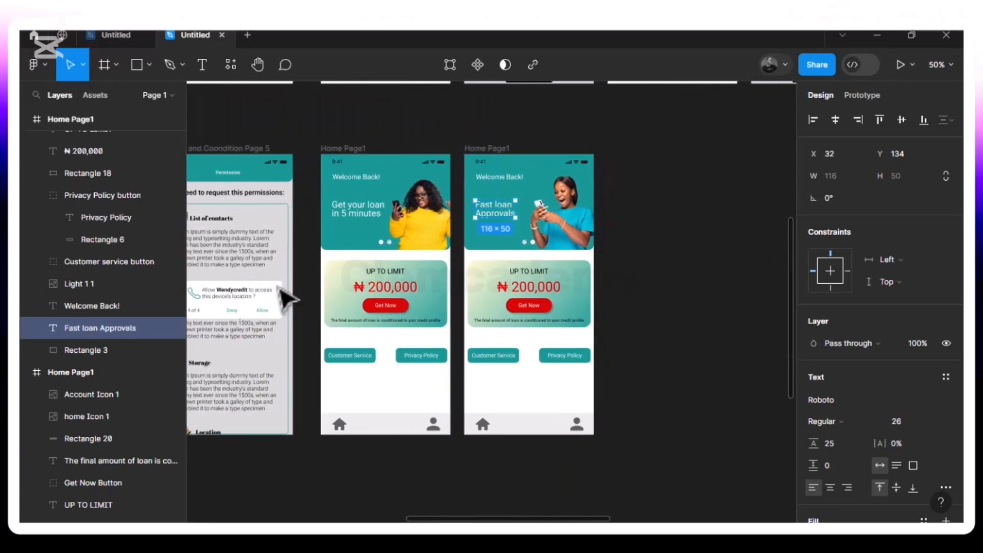
click(503, 401)
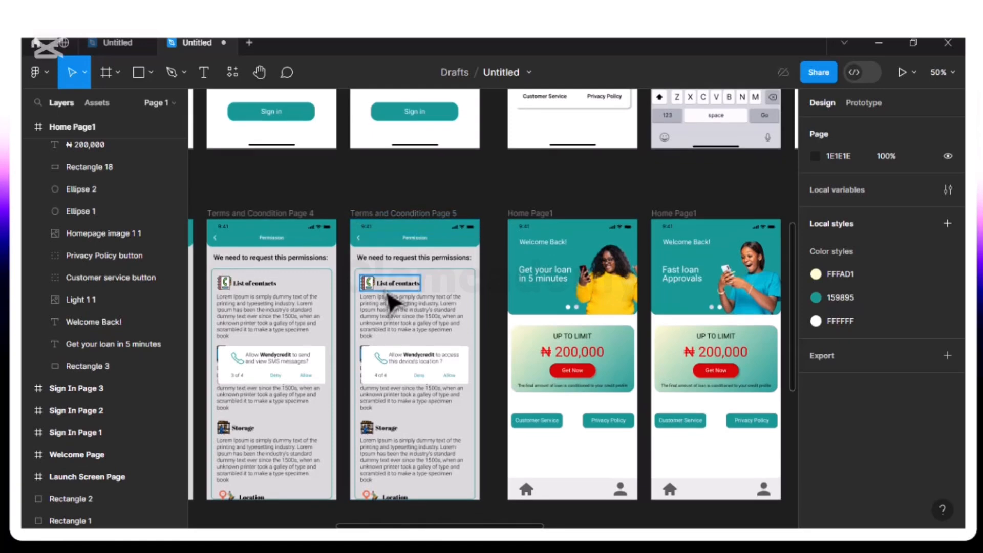
Inspect the account icons in the bottom bars of both home pages
drag(386, 285, 216, 263)
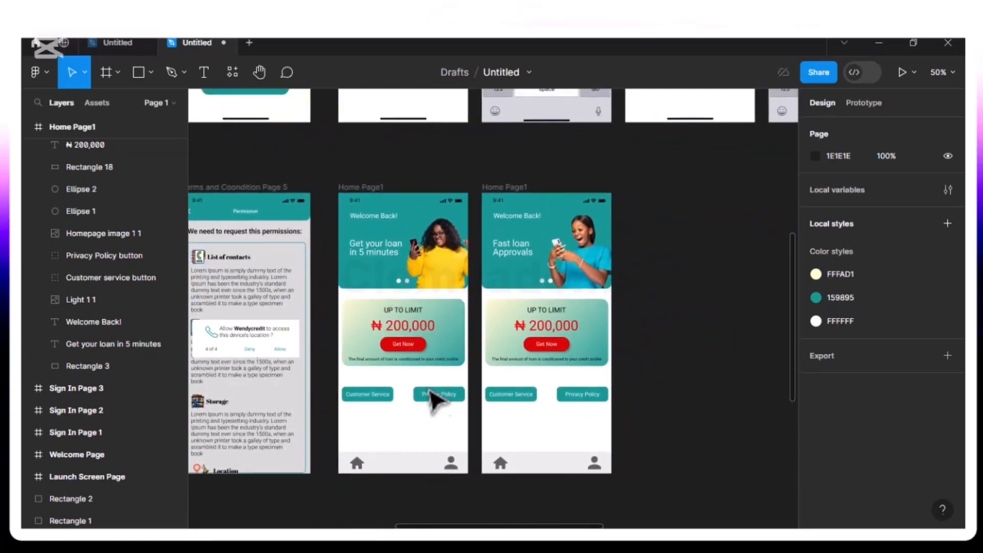
click(453, 466)
click(599, 471)
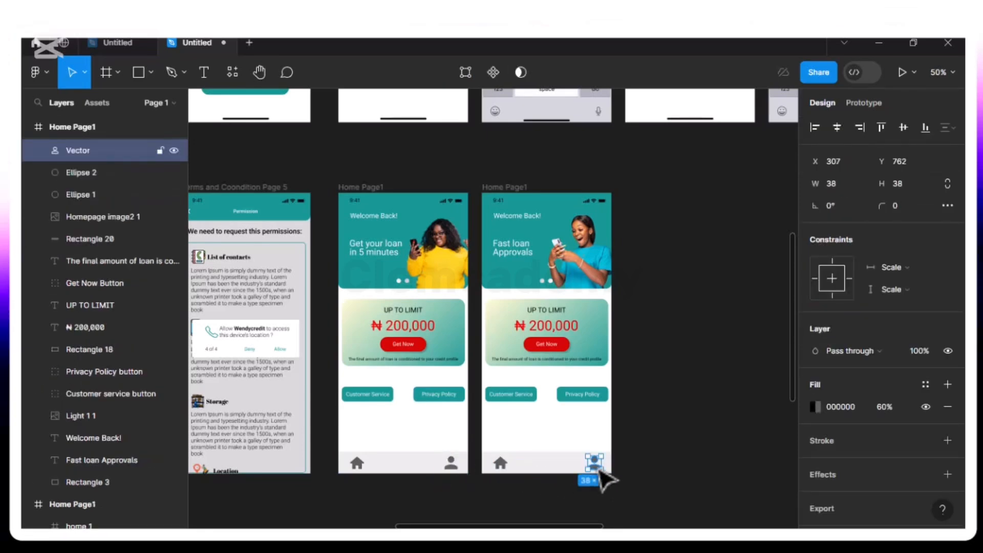
Duplicate the second home page frame and delete the copy's teal header with its slogan and picture, loan card, and service and privacy buttons
drag(472, 332, 380, 321)
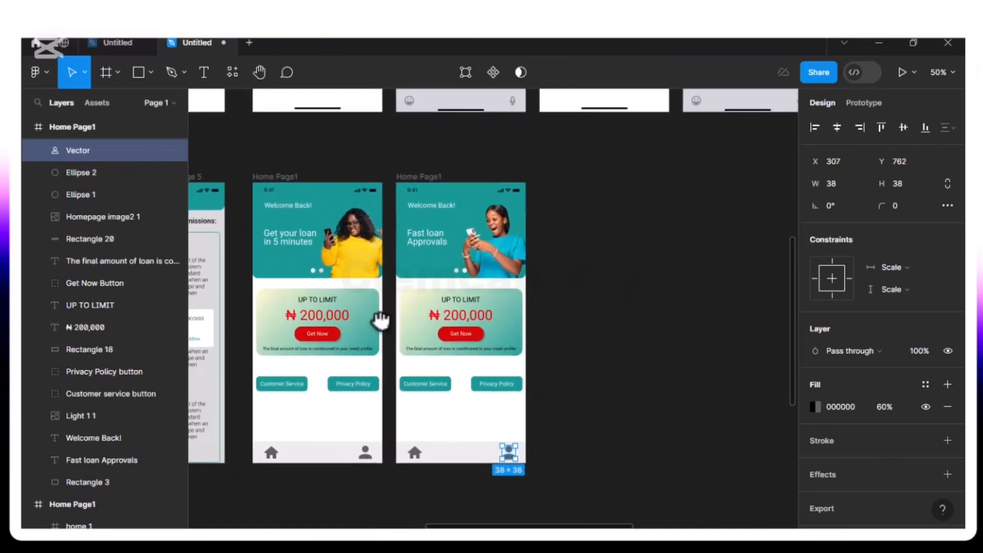
click(423, 176)
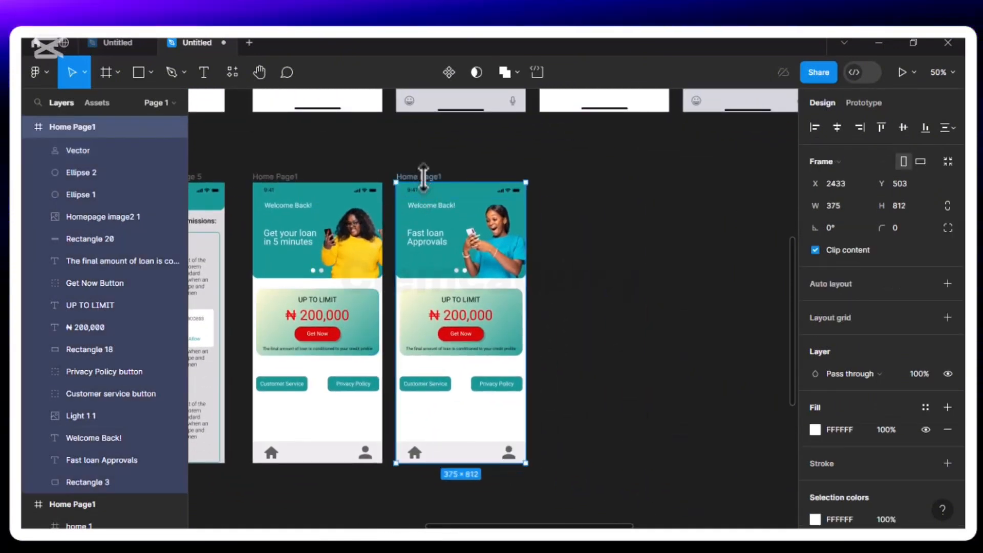
key(ctrl+d)
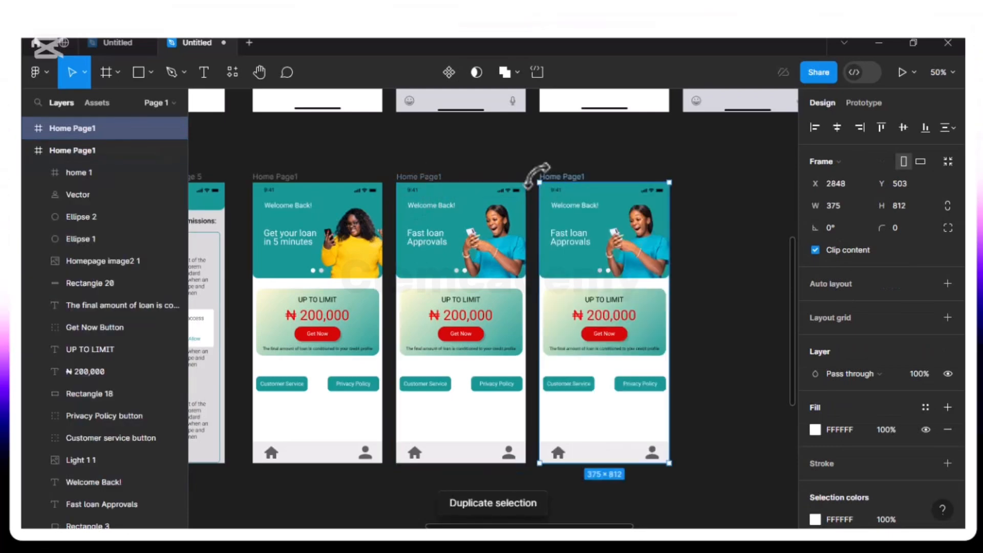
key(Escape)
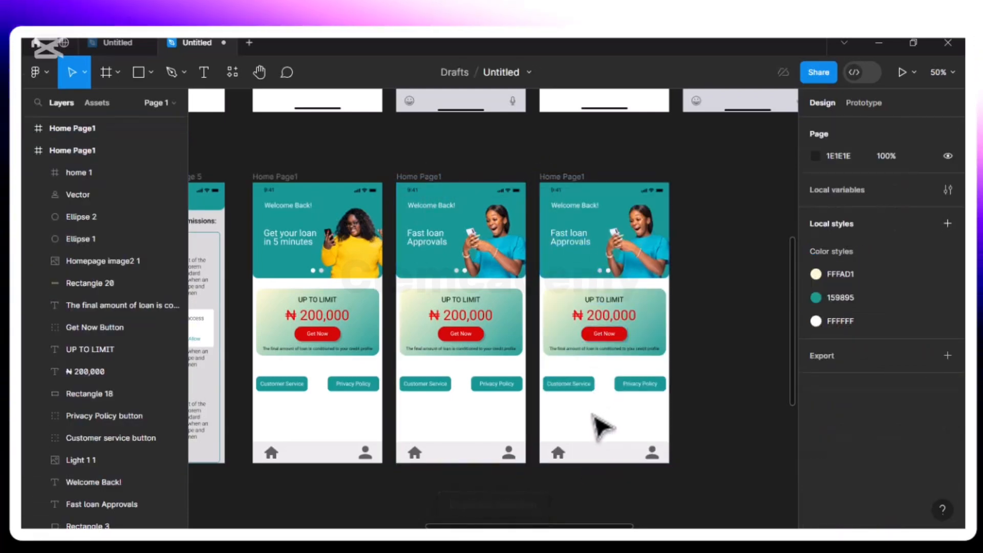
drag(549, 409, 643, 213)
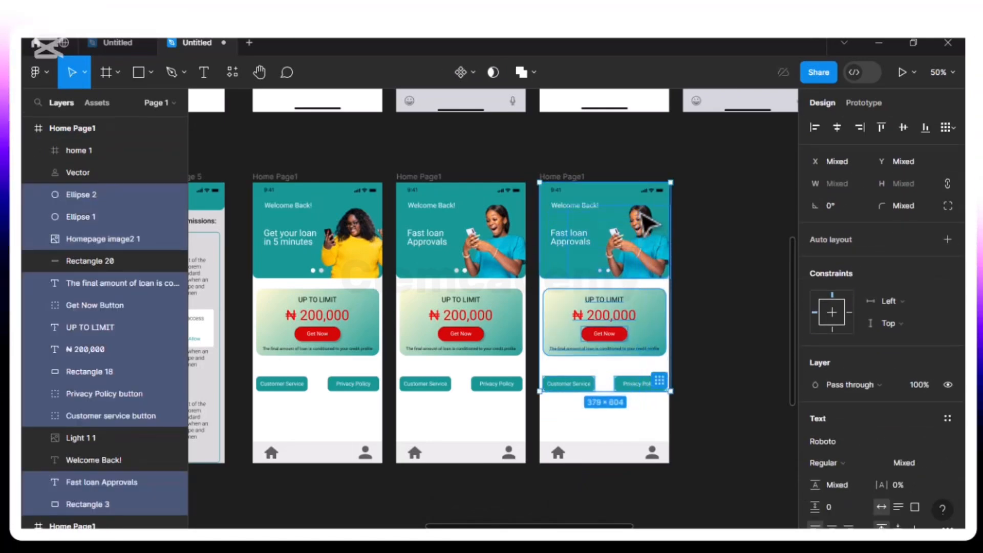
key(Delete)
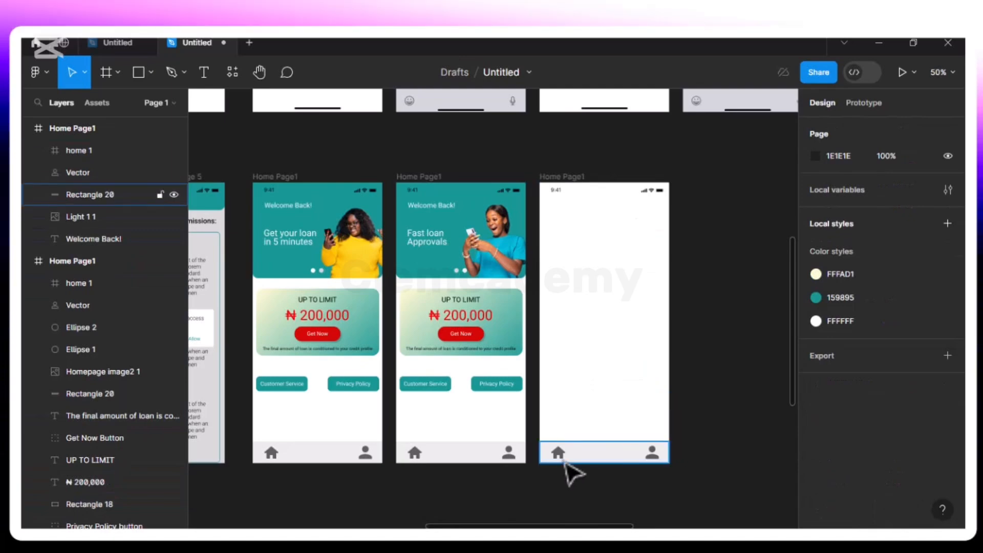
Fill the account icon on the cleared copy with yellow FFE300 at 30% opacity
click(653, 453)
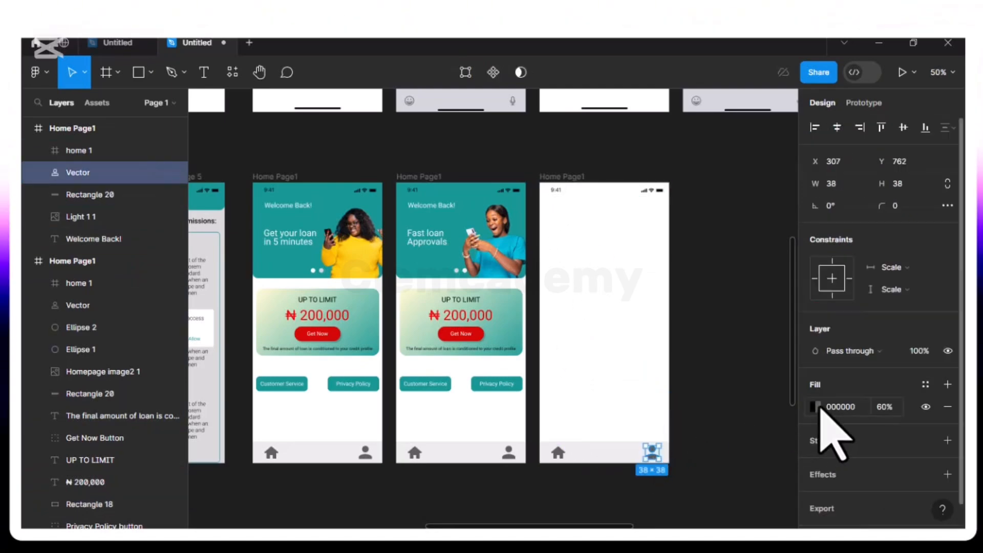
click(815, 406)
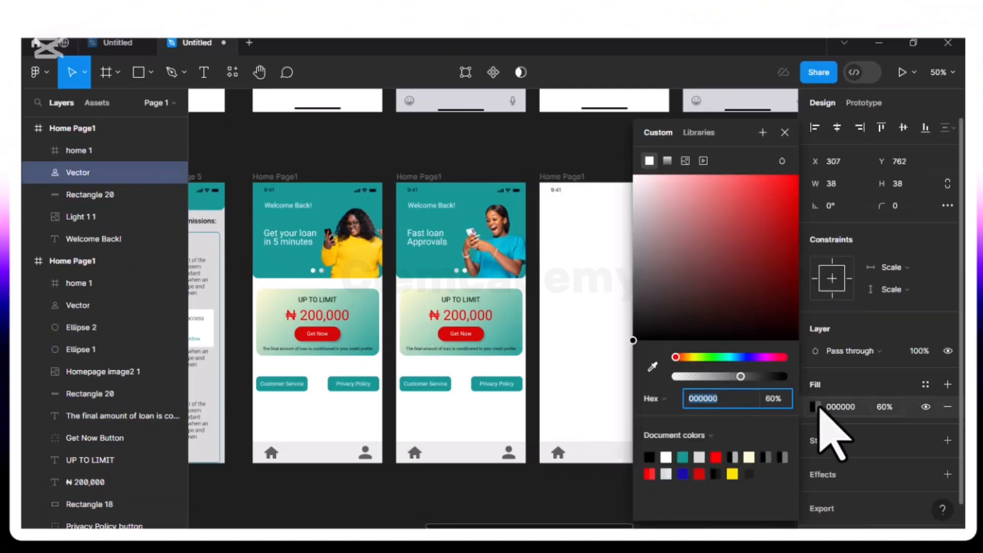
click(733, 474)
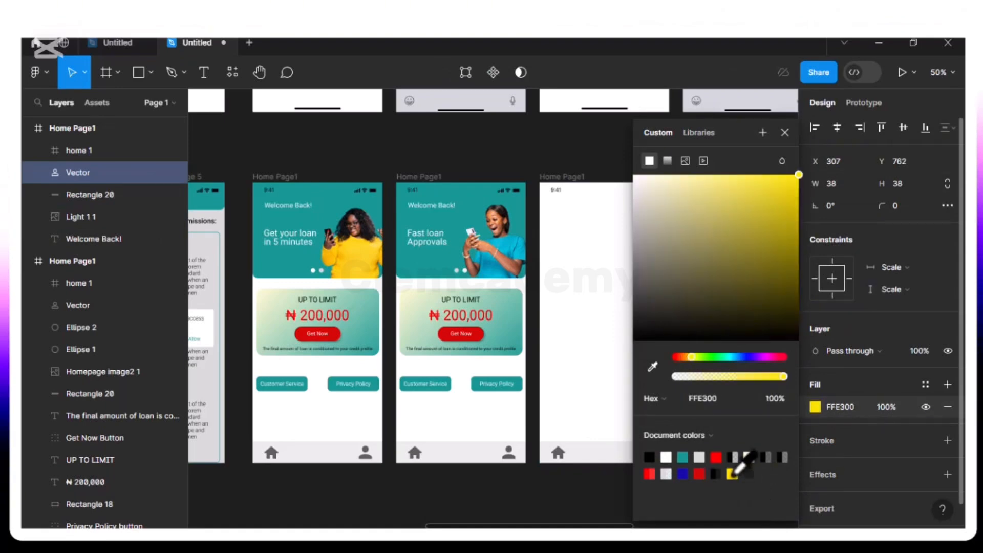
click(785, 132)
click(889, 403)
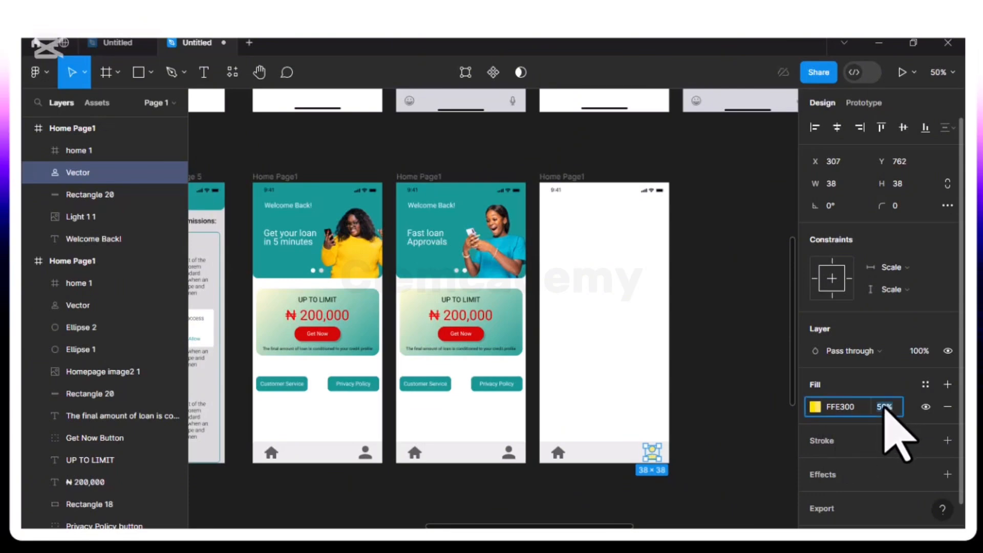
text(30)
key(Return)
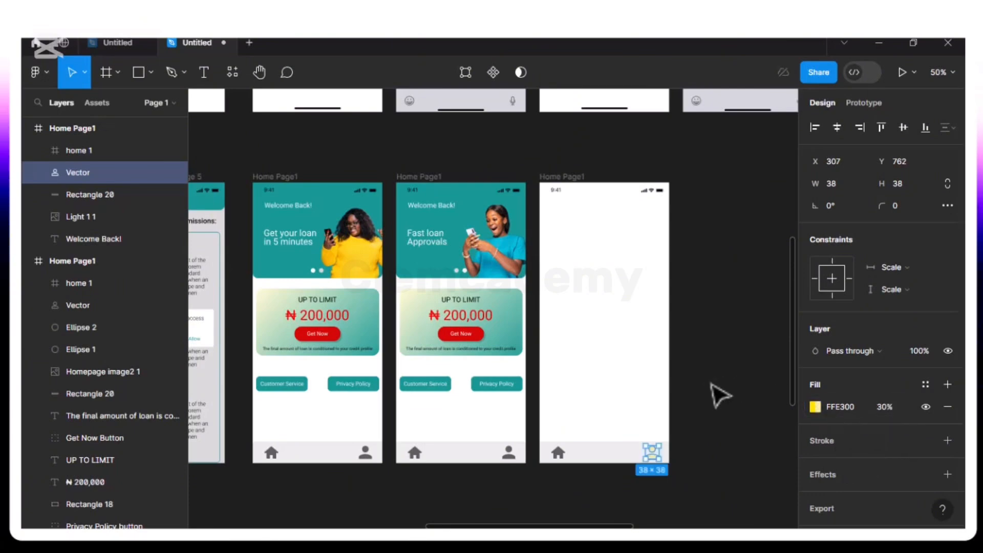
click(671, 389)
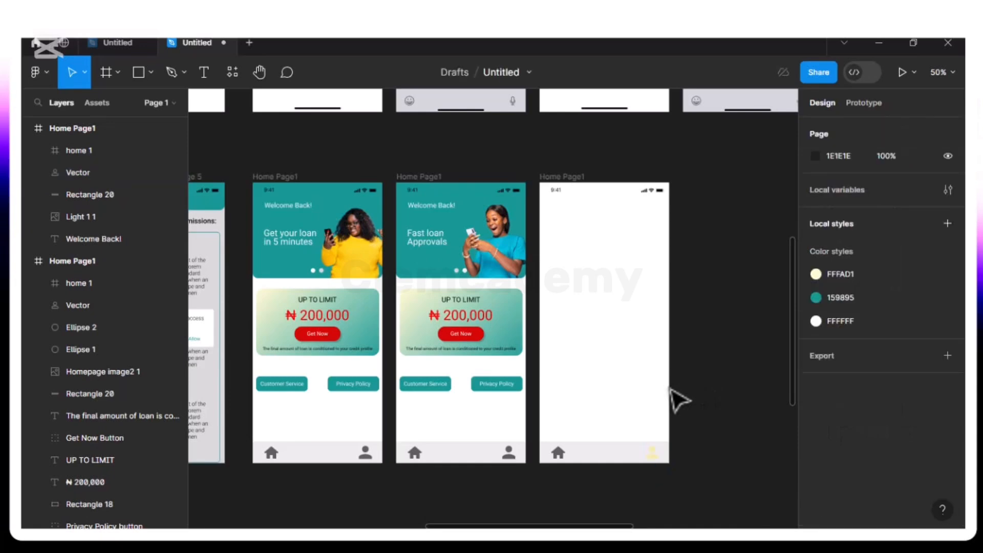
Darken the same account icon's fill to the yellow shade BDA904 and set its opacity to 40%
click(655, 453)
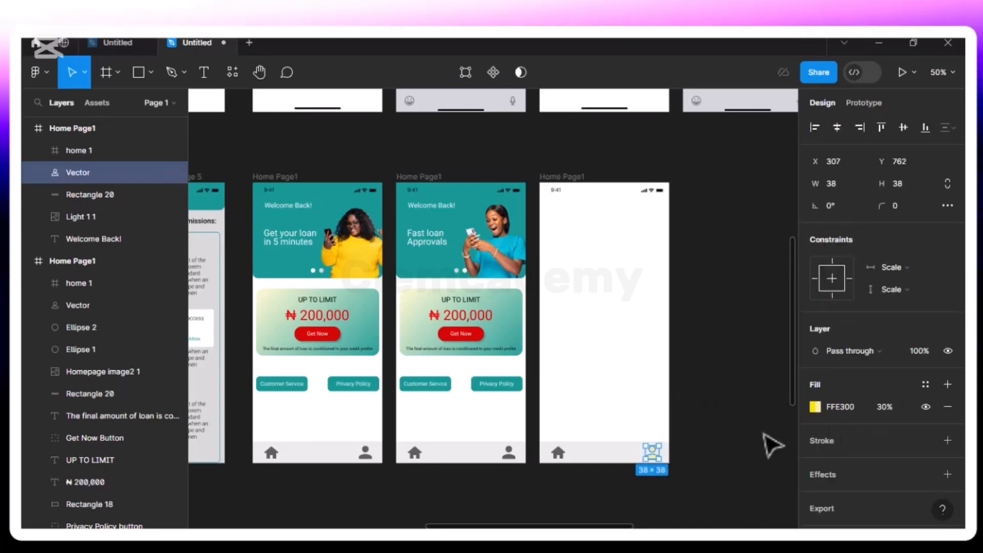
click(817, 409)
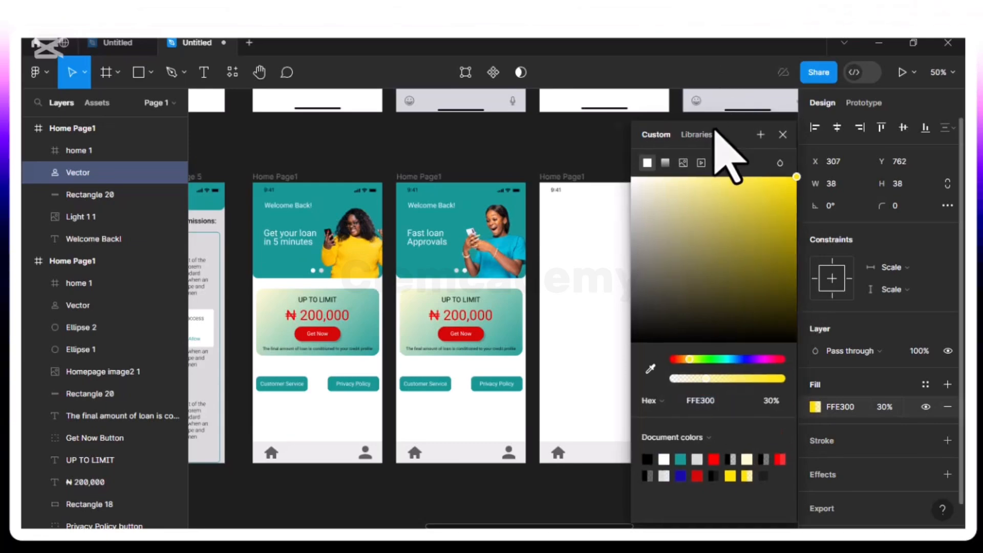
drag(732, 134, 473, 130)
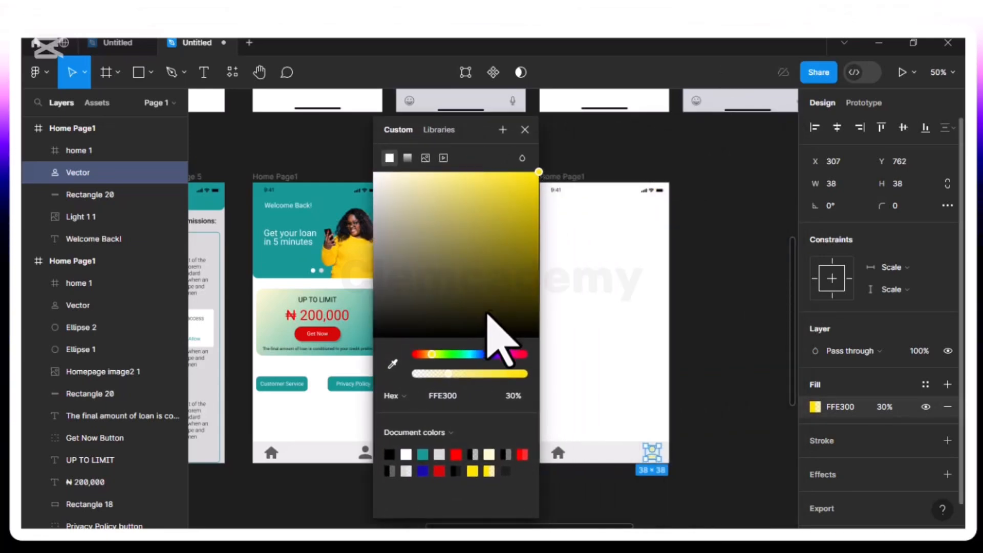
click(507, 297)
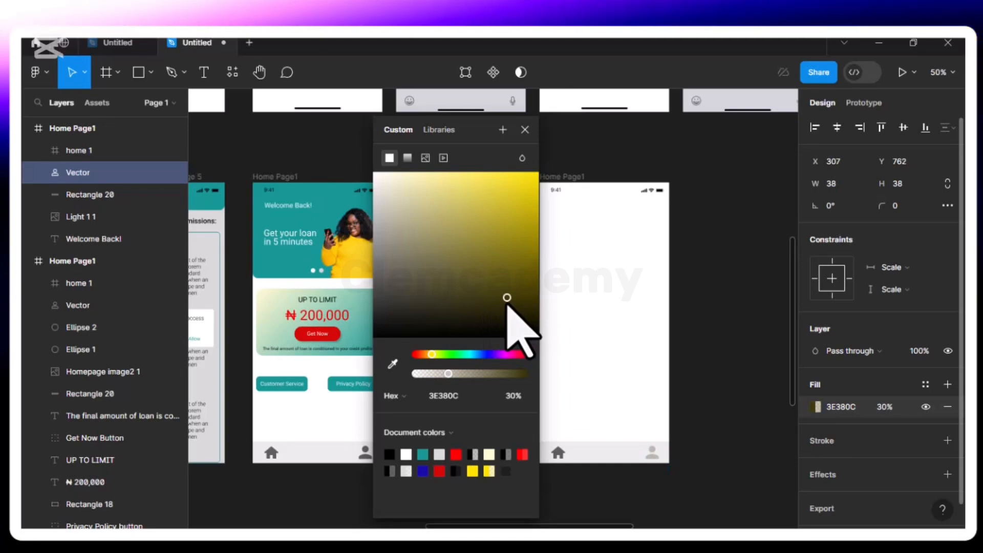
click(525, 263)
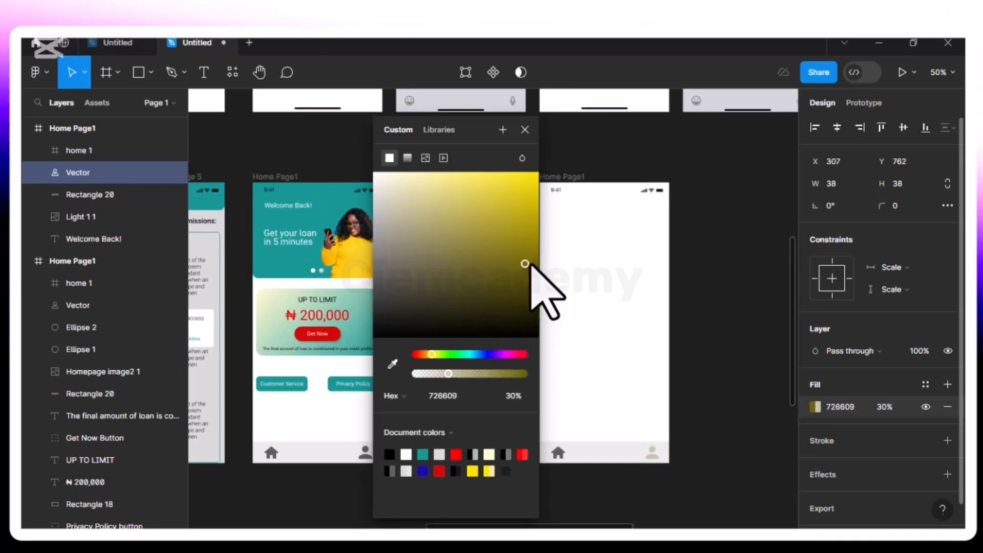
click(532, 248)
drag(532, 248, 534, 214)
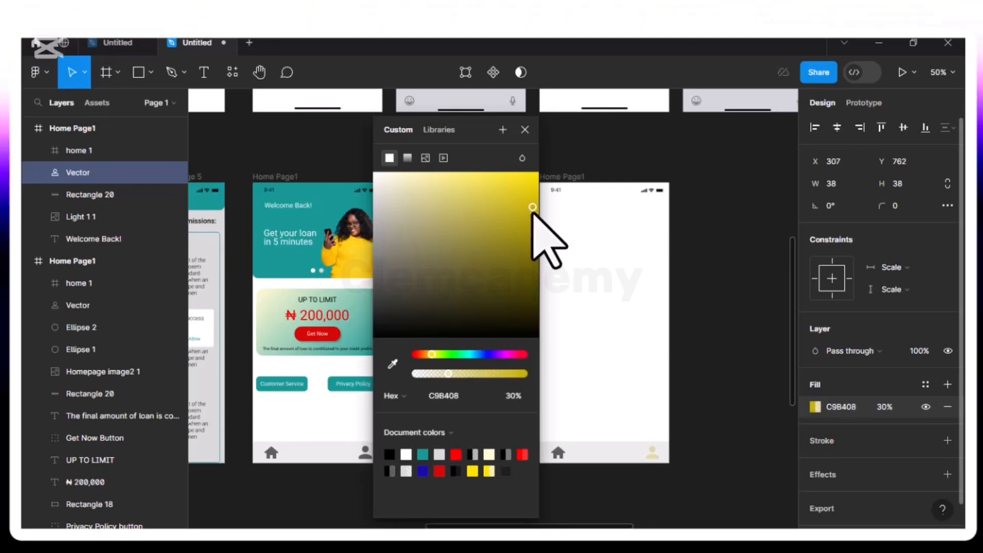
click(883, 406)
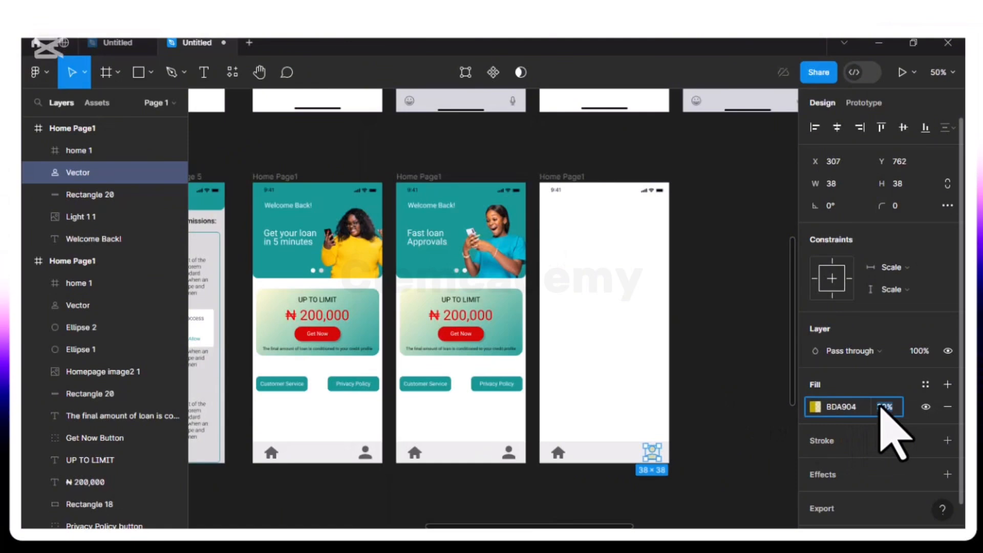
text(40)
key(Return)
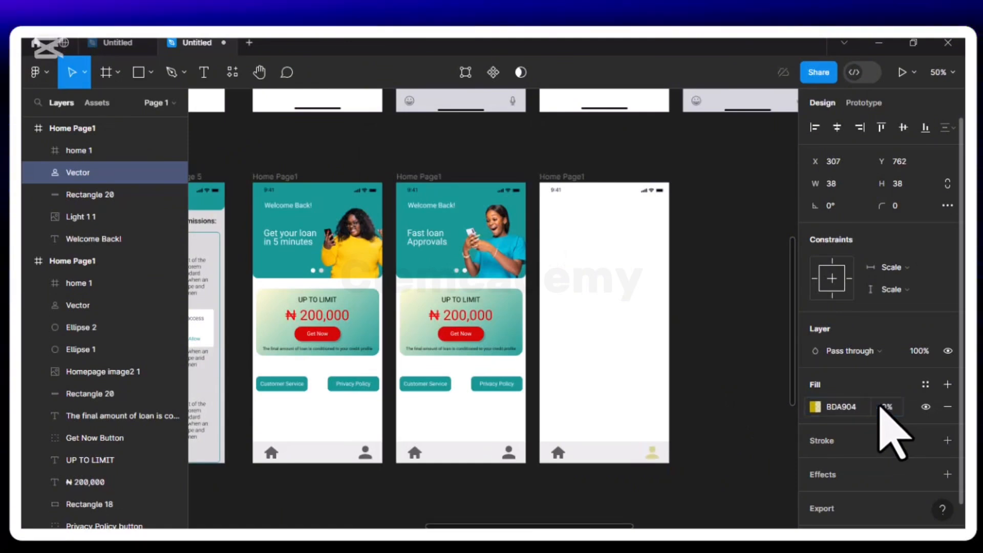
click(681, 374)
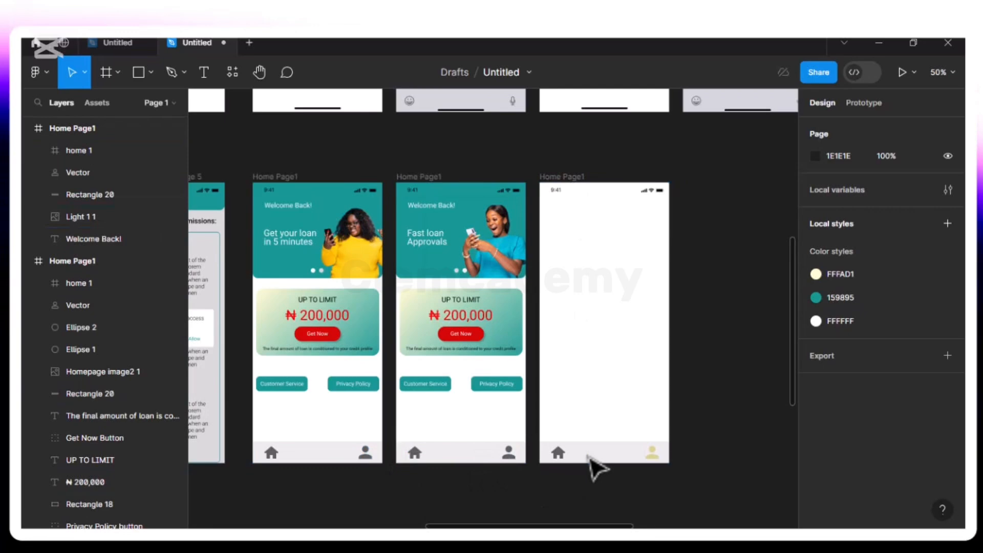
Rename the cleared third home page frame as Account Page
double_click(574, 177)
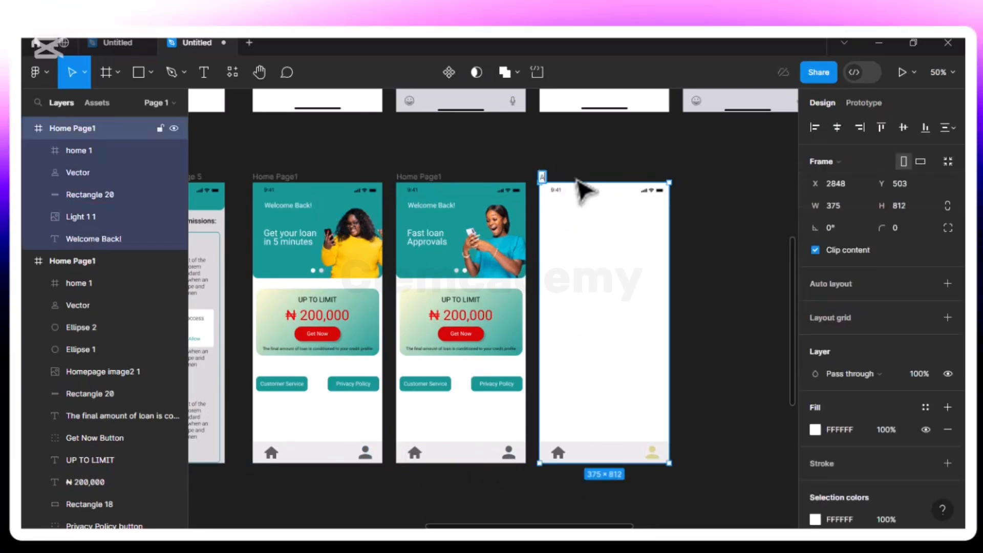
text(Account Pag)
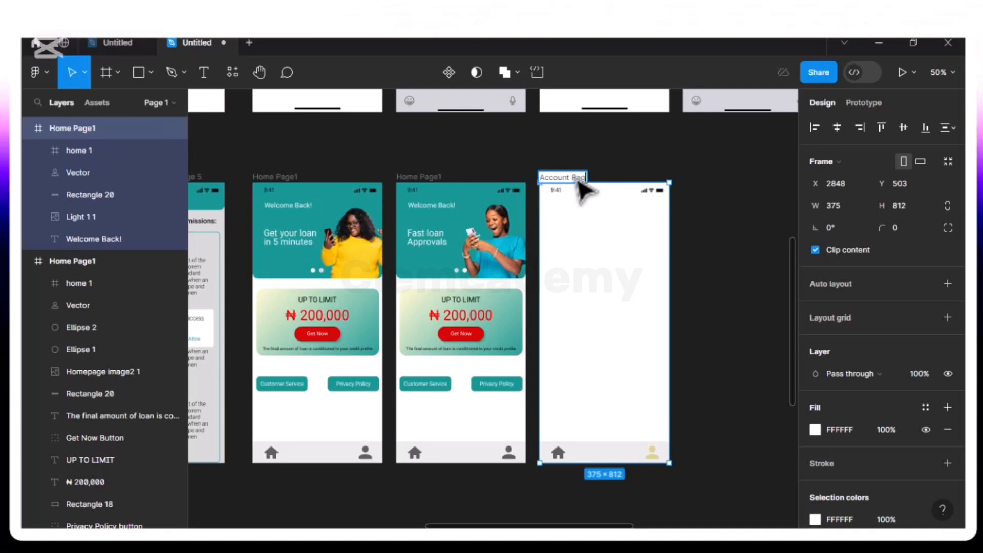
text(e)
key(Return)
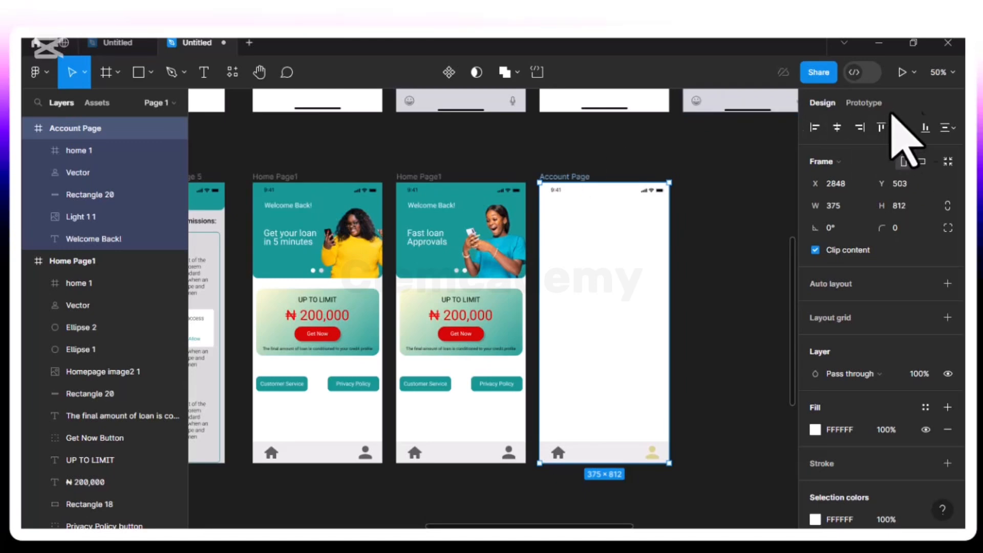
Place a default 100 × 100 circle with the Ellipse tool near the upper-left corner of the Account Page frame
click(941, 72)
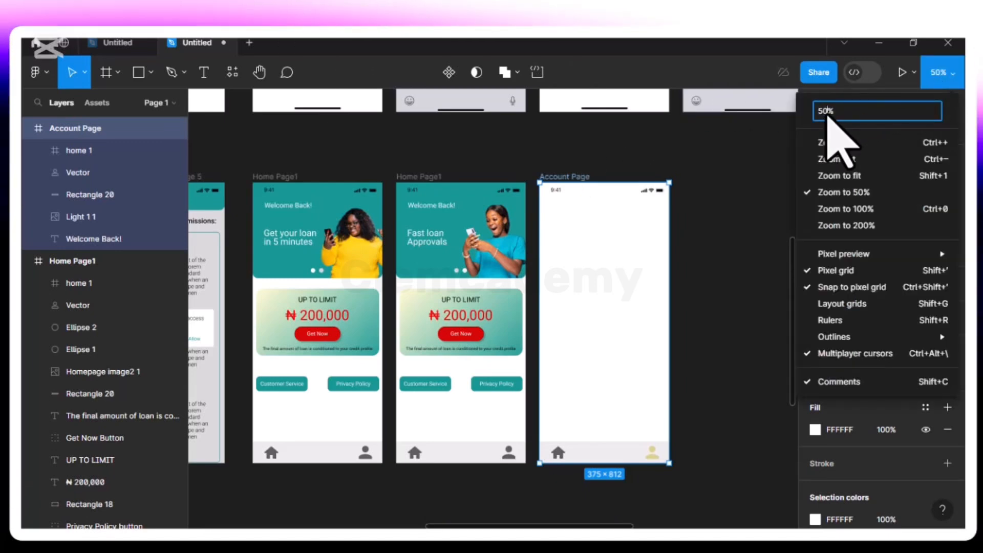
key(BackSpace)
key(BackSpace)
text(70)
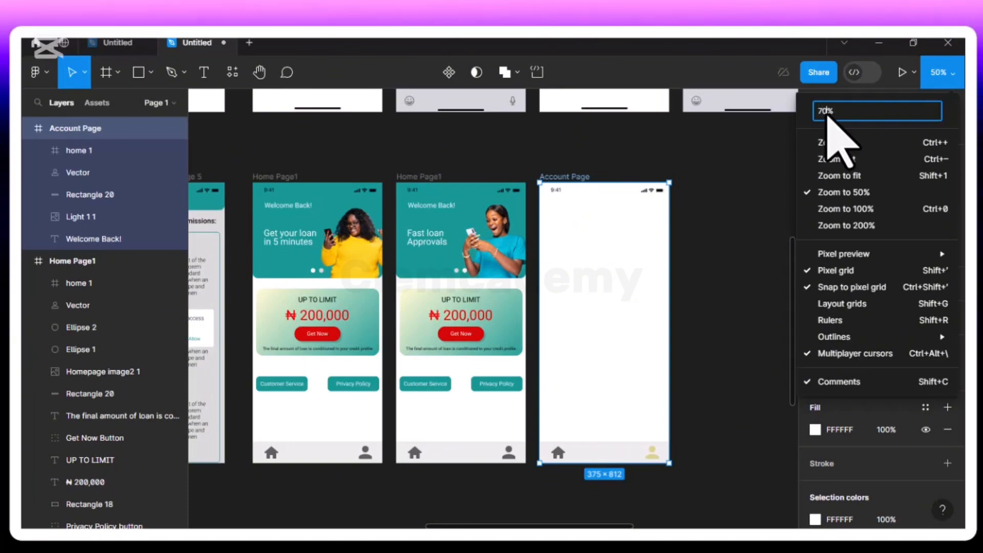
key(Return)
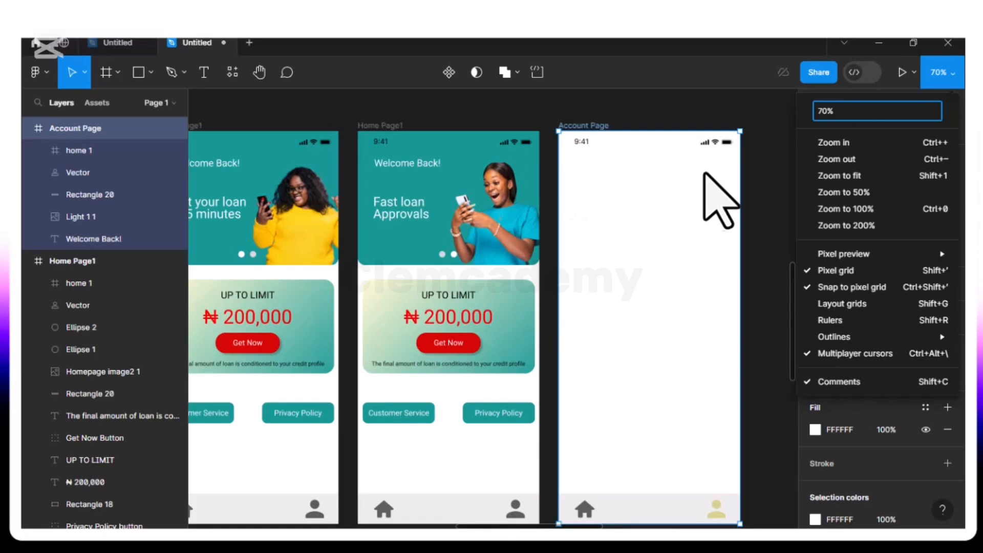
click(152, 75)
click(151, 75)
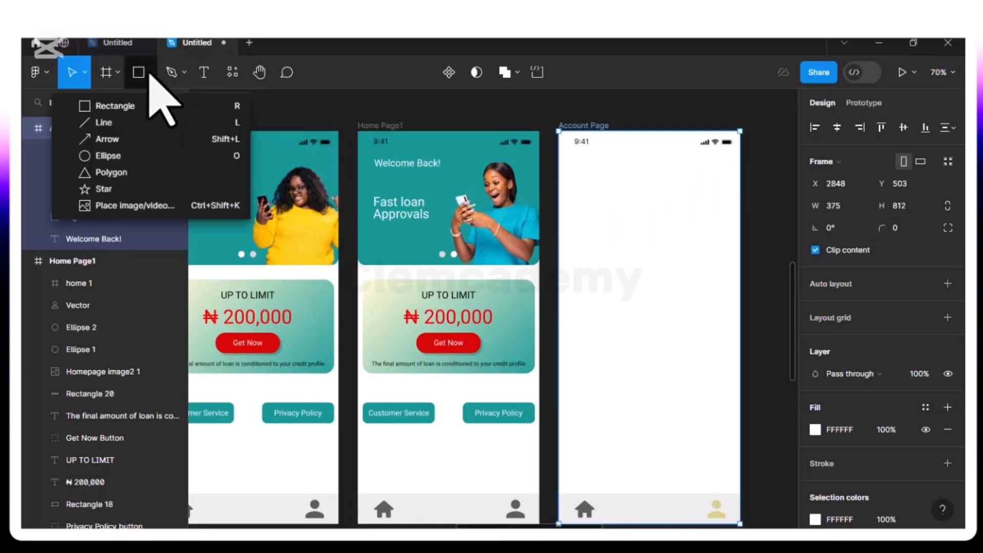
click(135, 155)
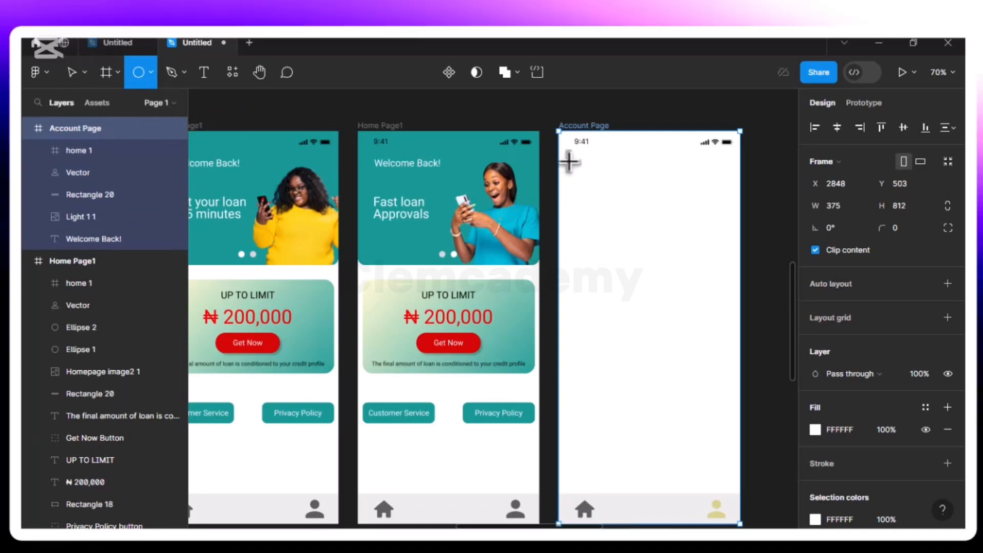
click(595, 191)
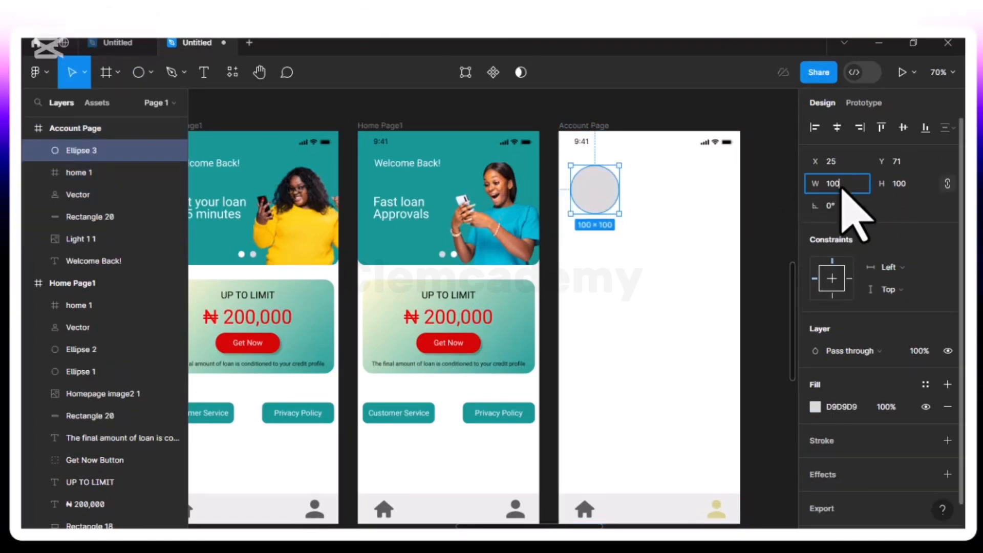
Resize the new circle on the Account Page to 50 × 50, keeping its proportions
key(BackSpace)
key(BackSpace)
key(BackSpace)
text(5)
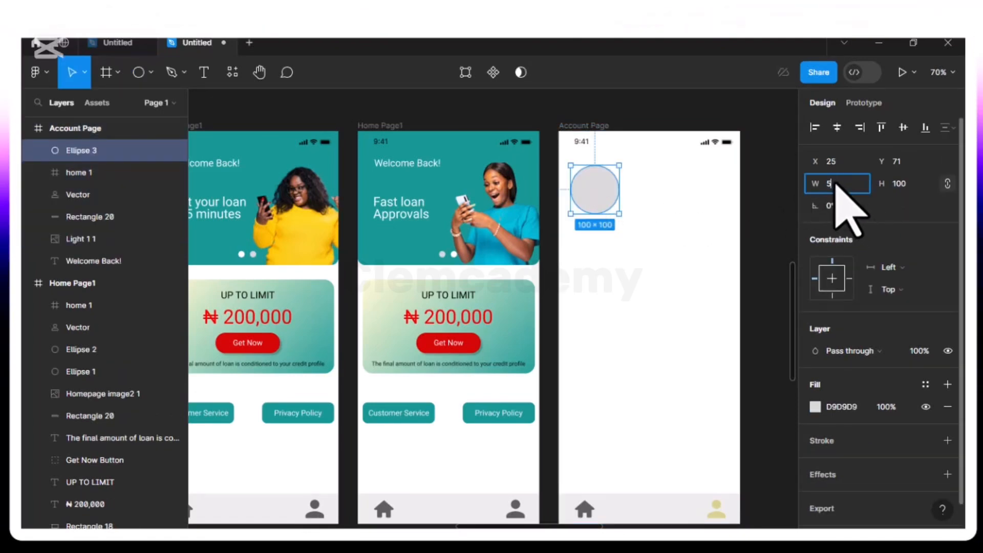
text(0)
key(Return)
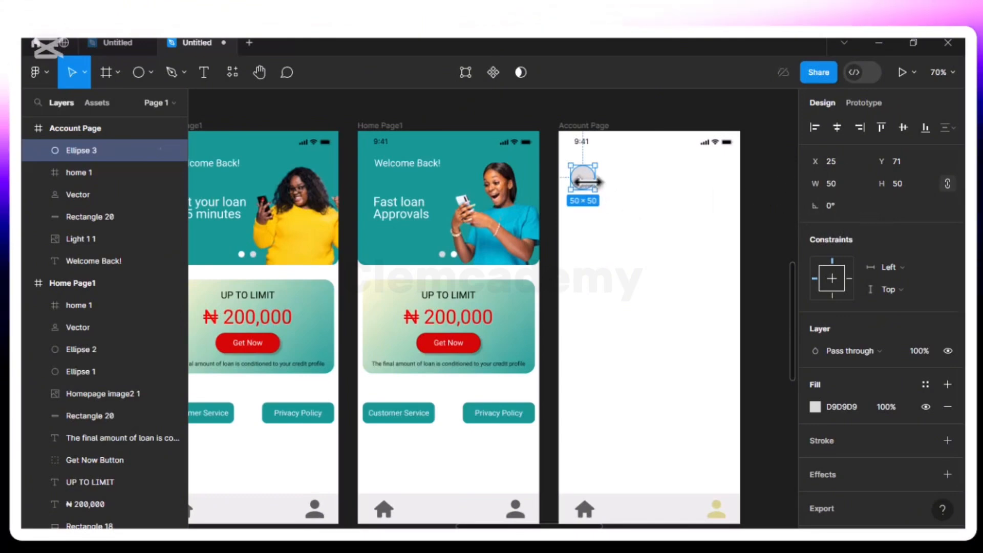
click(610, 187)
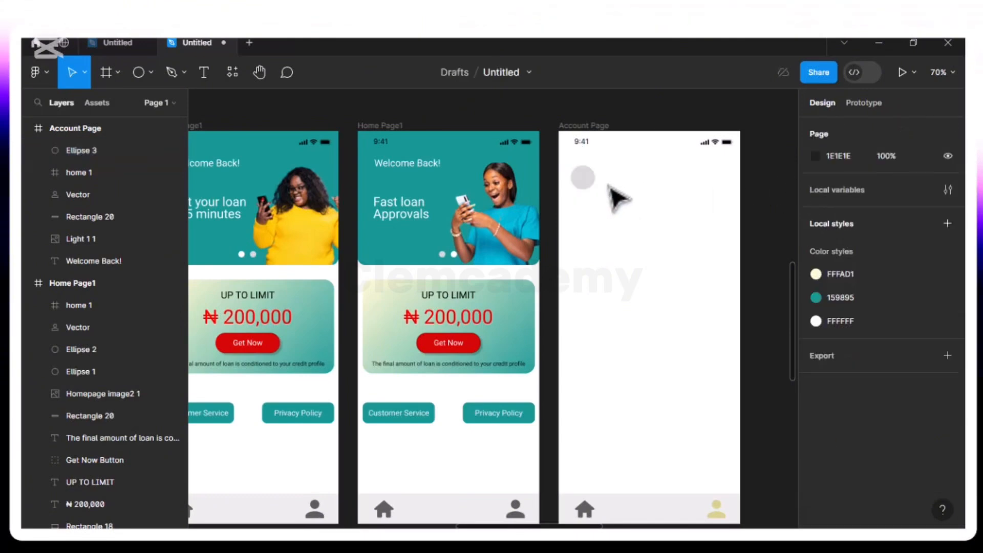
click(233, 75)
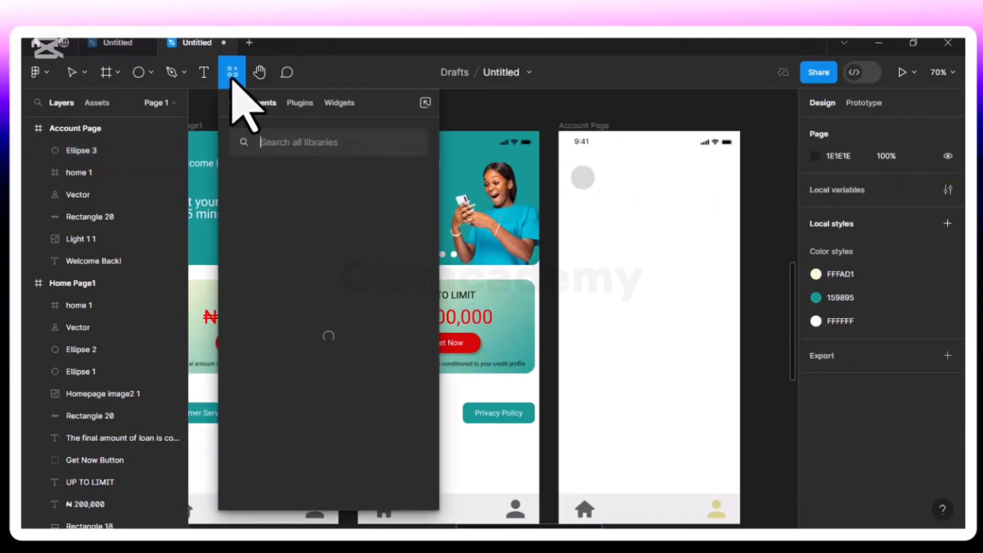
click(303, 103)
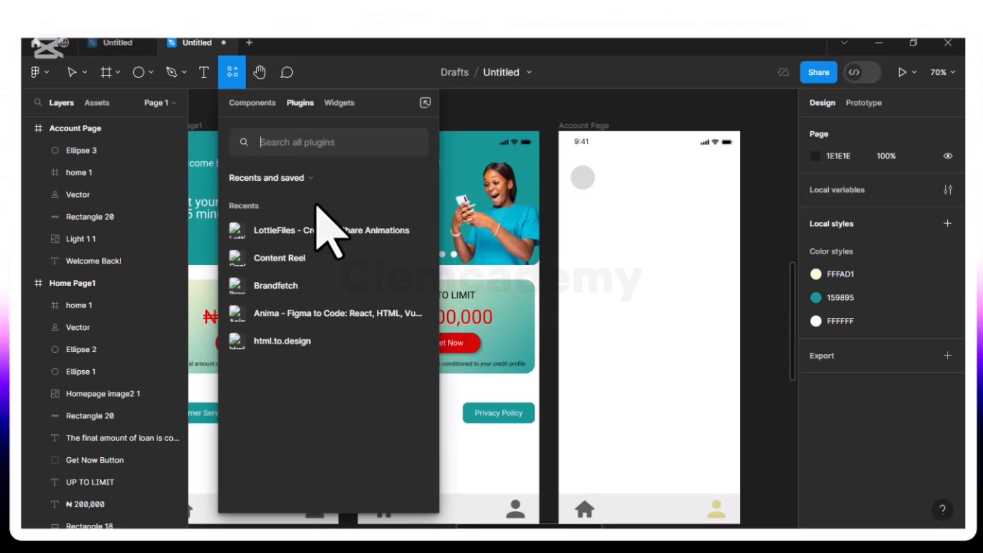
click(840, 543)
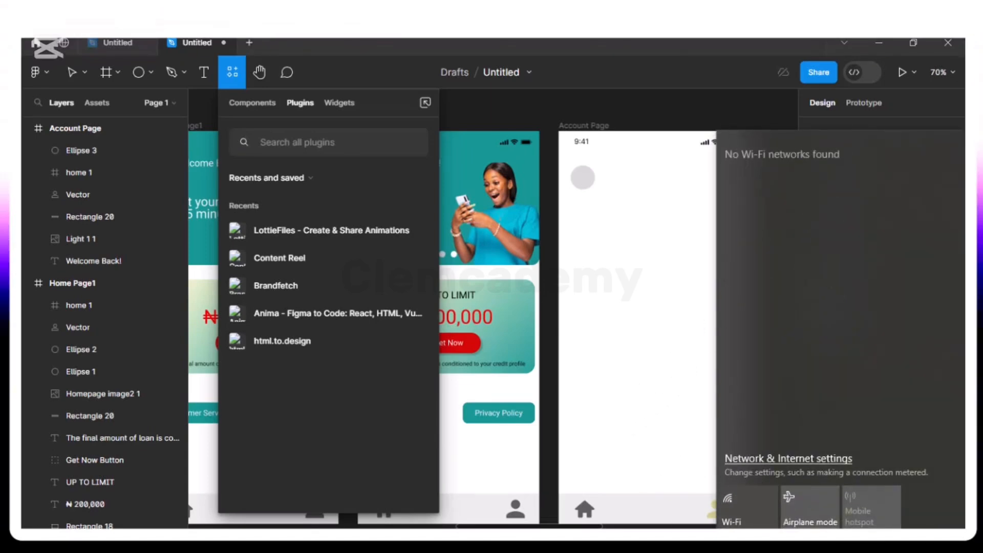
click(607, 511)
key(Escape)
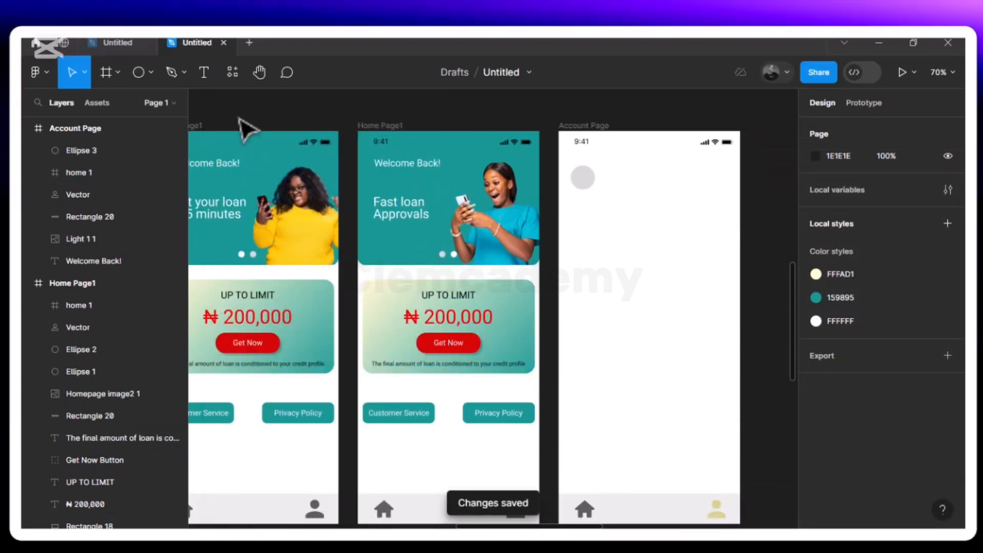
Run the Content Reel plugin and open its Photos image collection
click(234, 82)
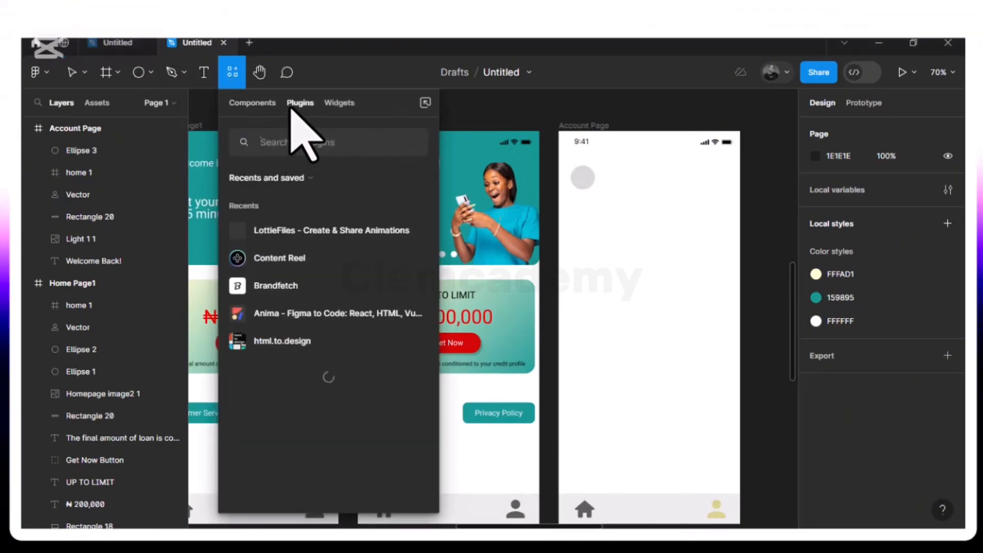
click(279, 258)
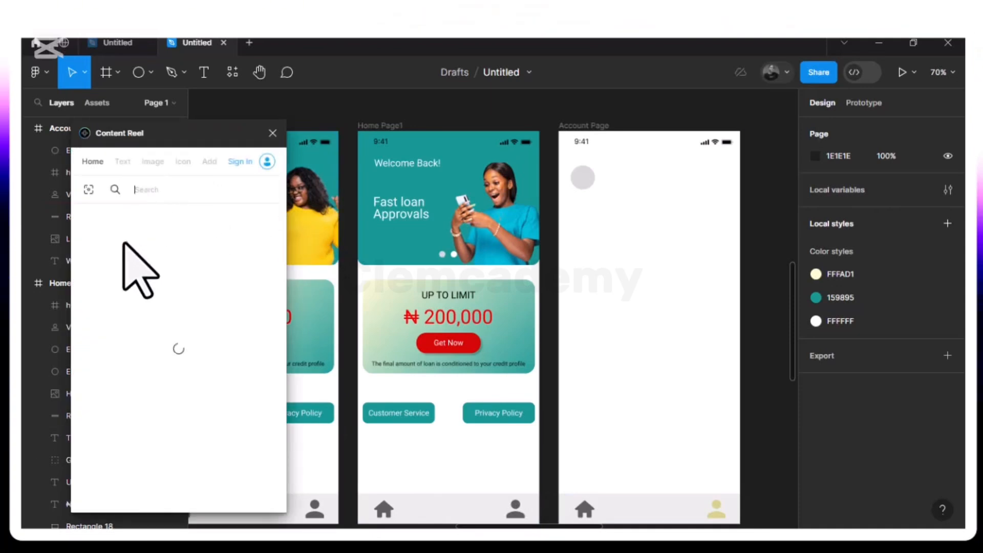
click(153, 161)
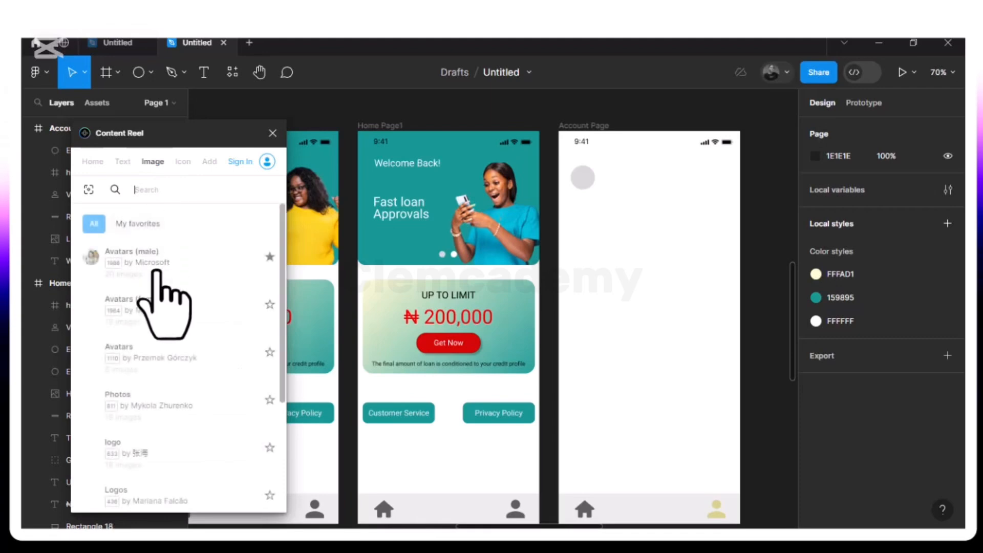
click(140, 405)
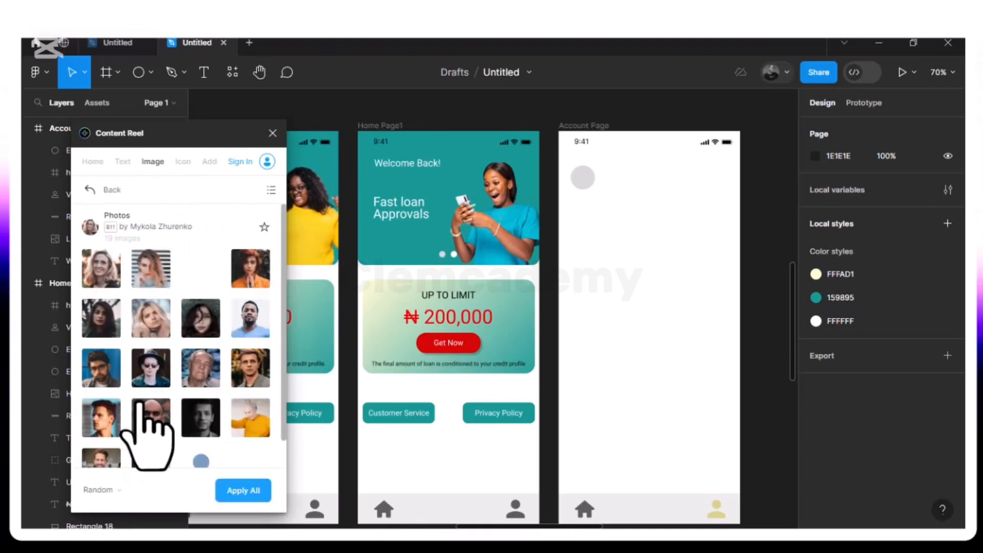
Delete the leftover white Welcome Back! text above the circle on the Account Page
click(588, 185)
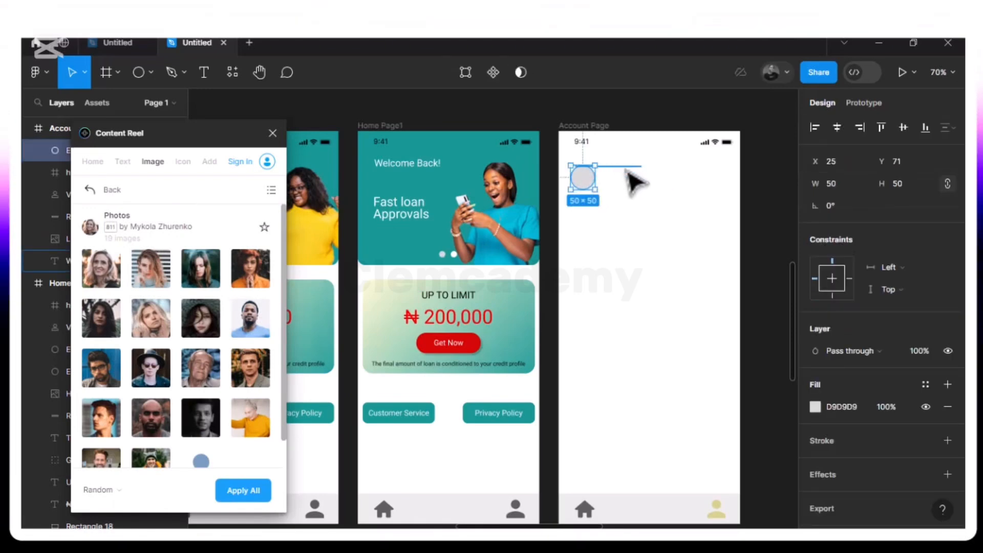
click(629, 169)
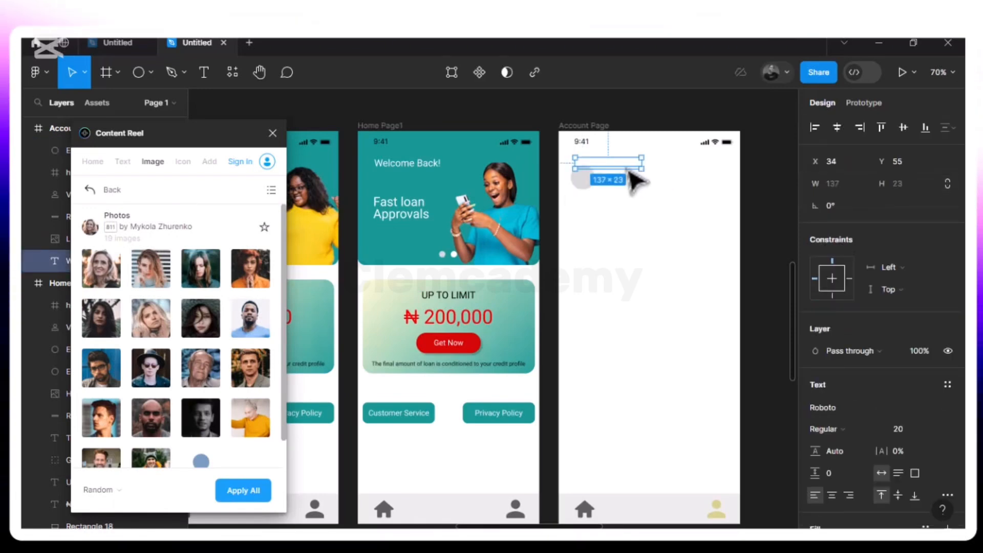
click(629, 180)
Fill the circle with the Content Reel photo of the bearded man in a light shirt and close the plugin
click(597, 189)
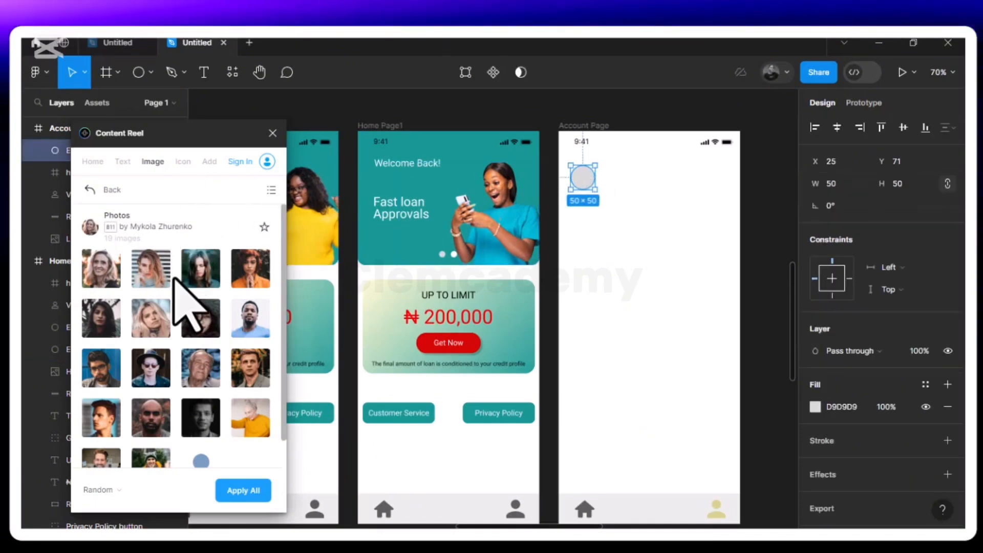
click(252, 327)
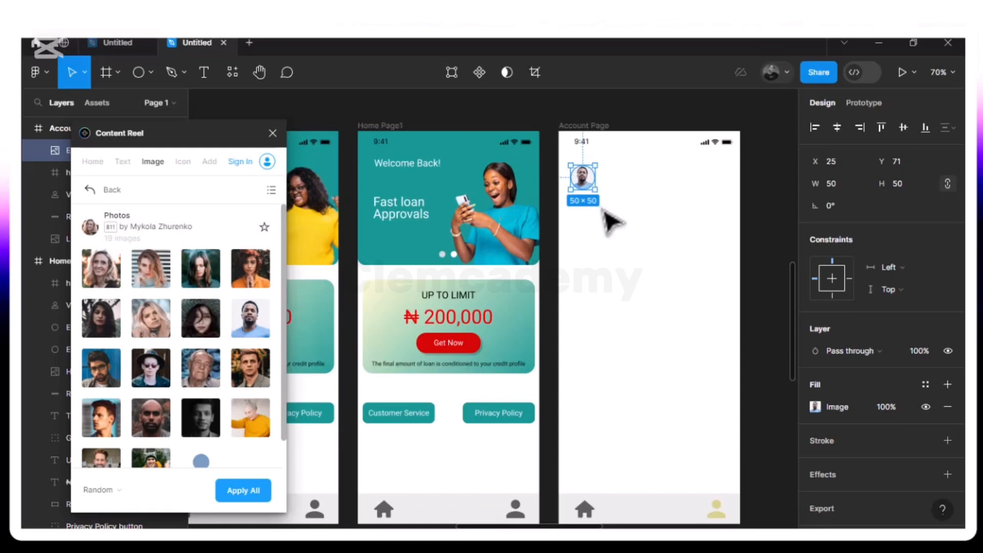
click(635, 215)
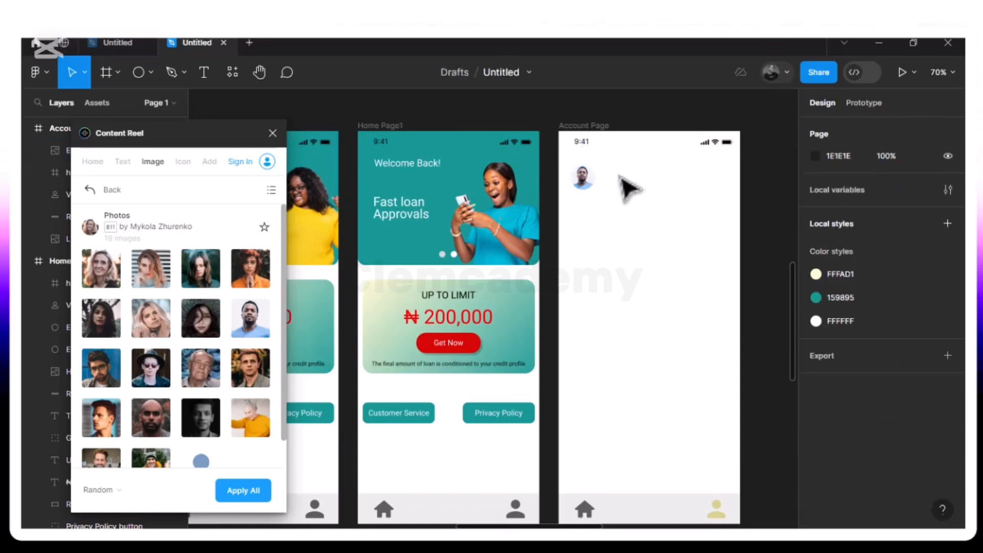
click(273, 132)
Add a phone number as text beside the profile picture and move it to X 126, Y 84, level with the picture's centre
click(215, 77)
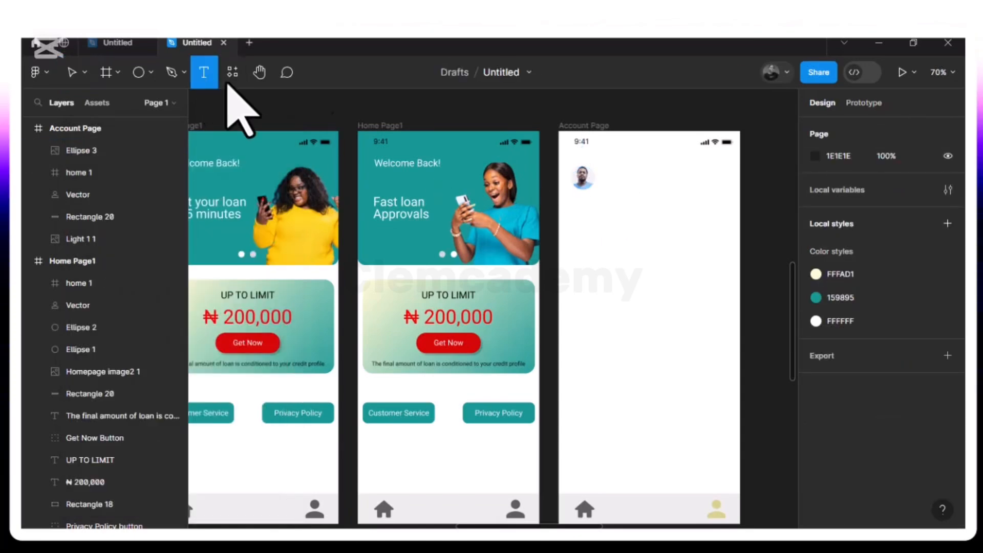
click(624, 180)
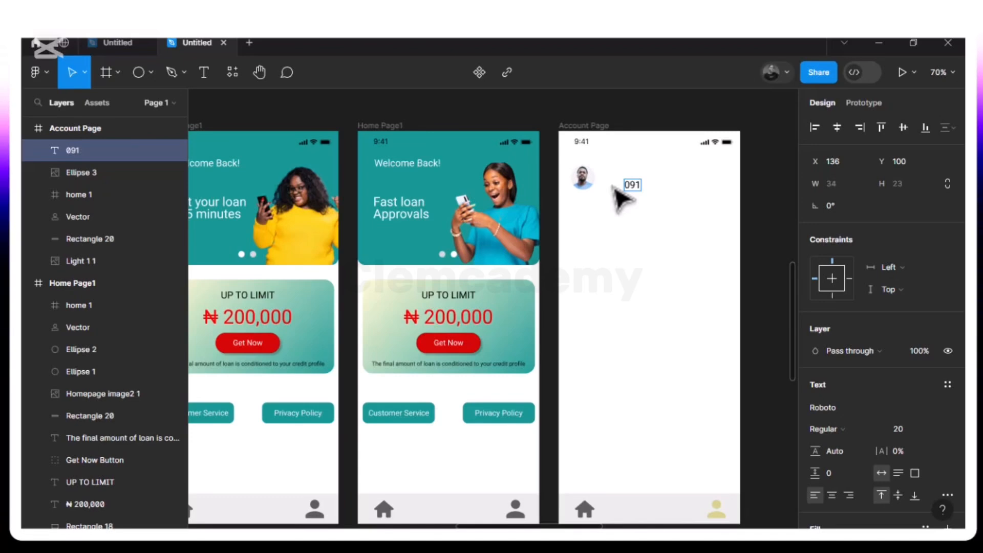
text(66856760)
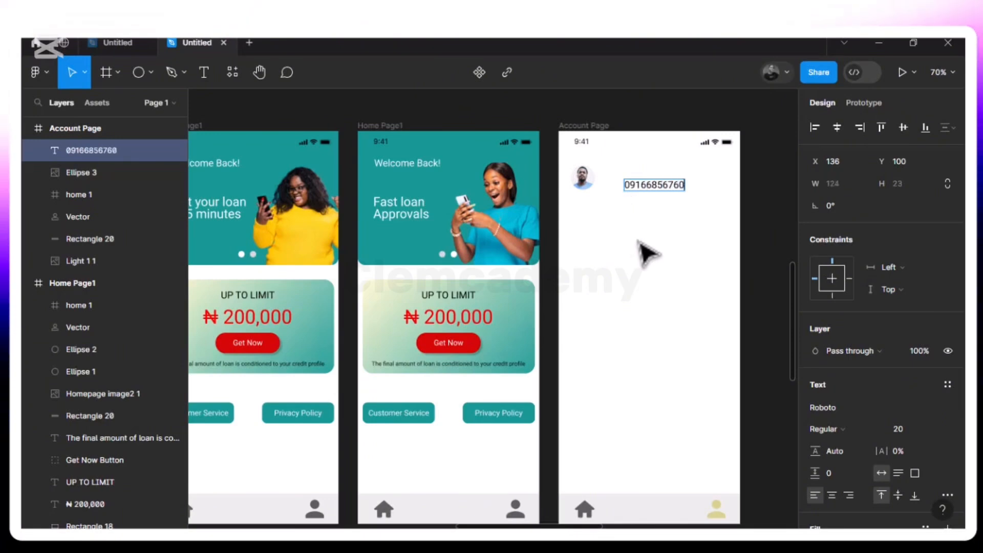
key(Escape)
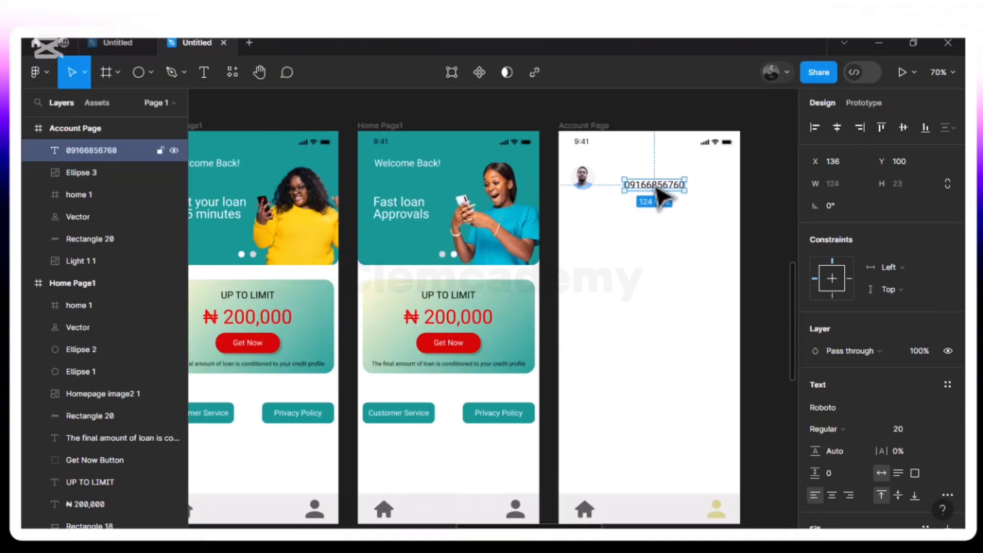
drag(660, 193, 661, 195)
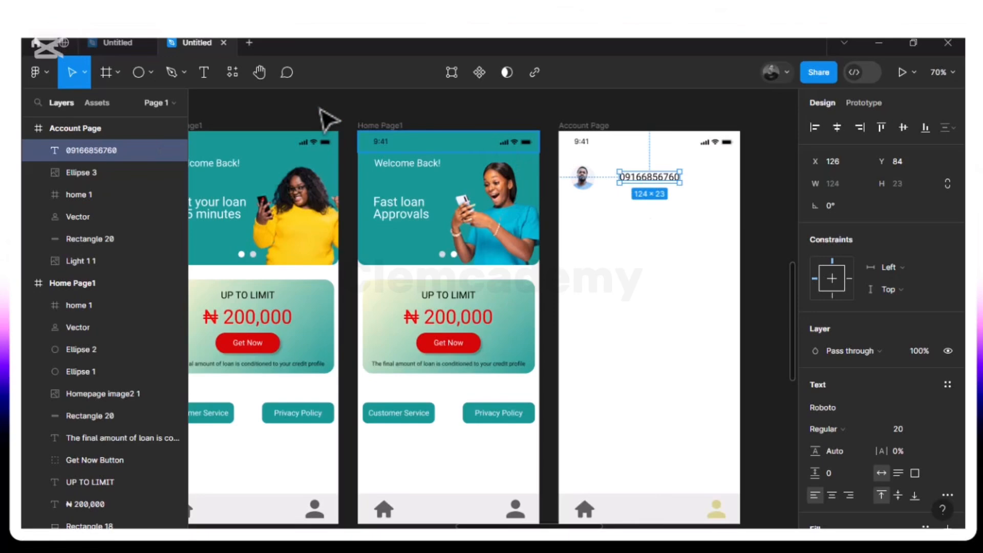
Try to place the Alarm bell icon from the Icon Assets folder in the middle of the Account Page
click(151, 72)
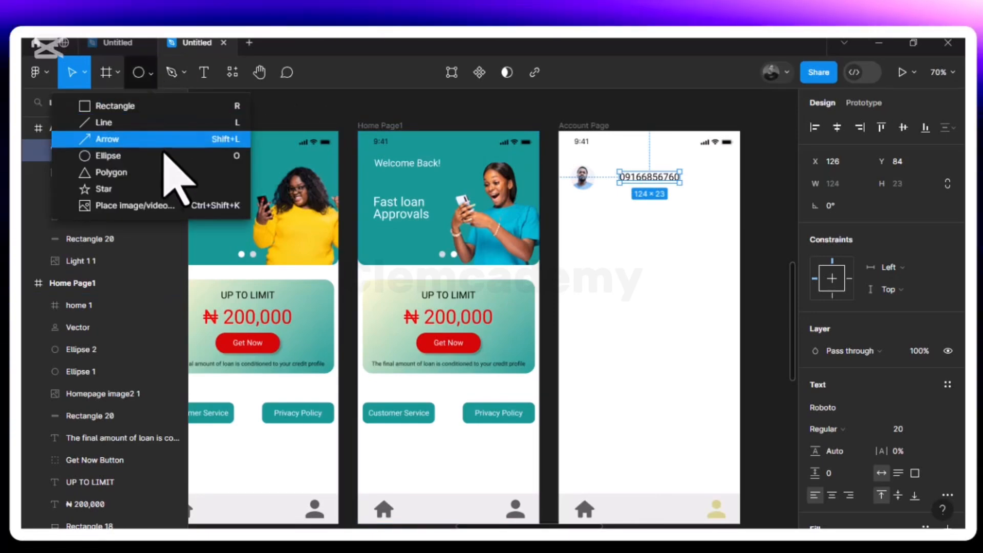
click(159, 207)
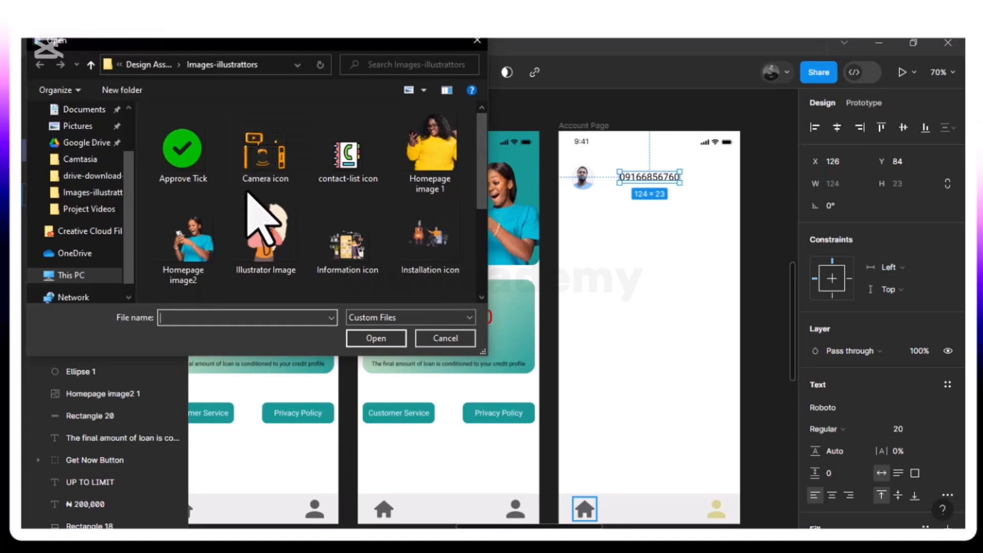
click(153, 67)
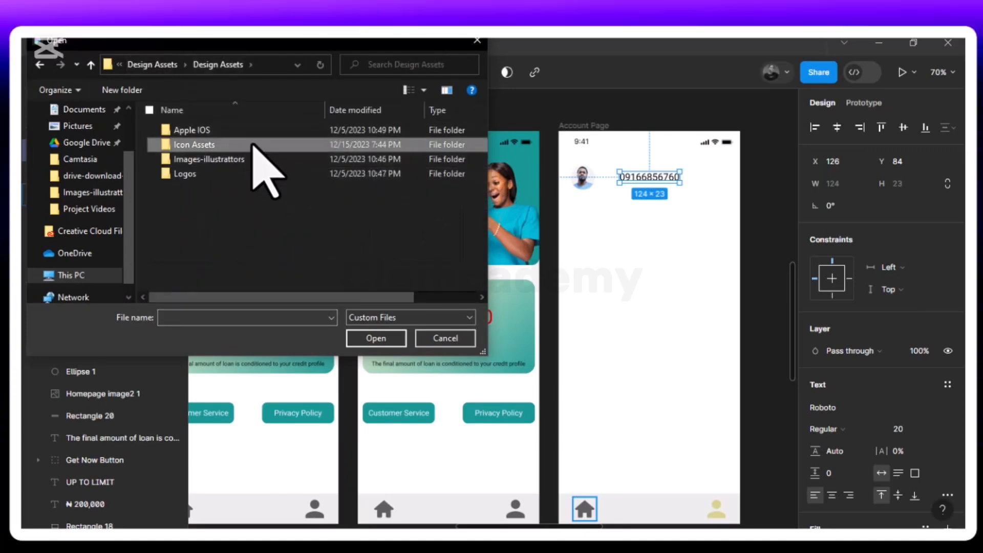
double_click(253, 145)
click(429, 169)
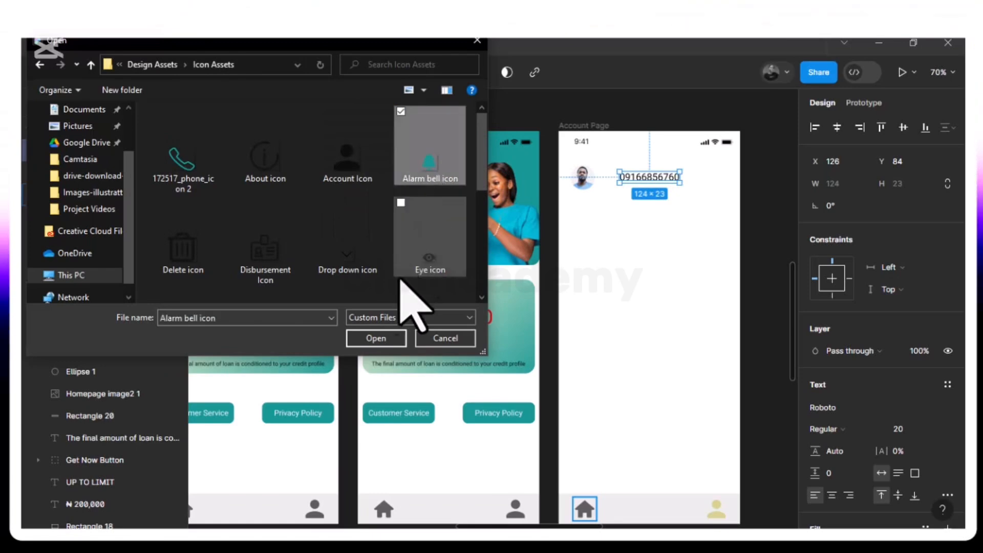
click(376, 338)
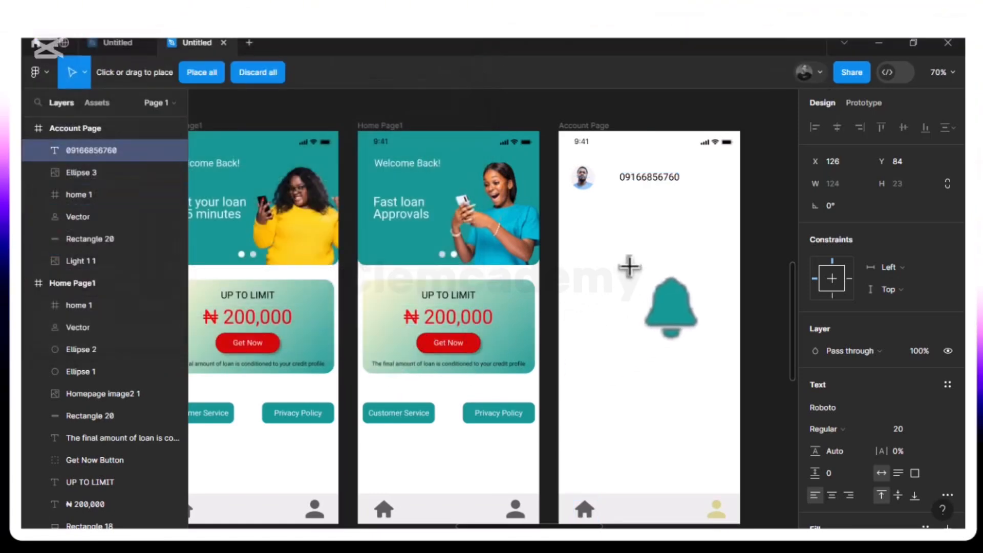
drag(630, 267, 635, 273)
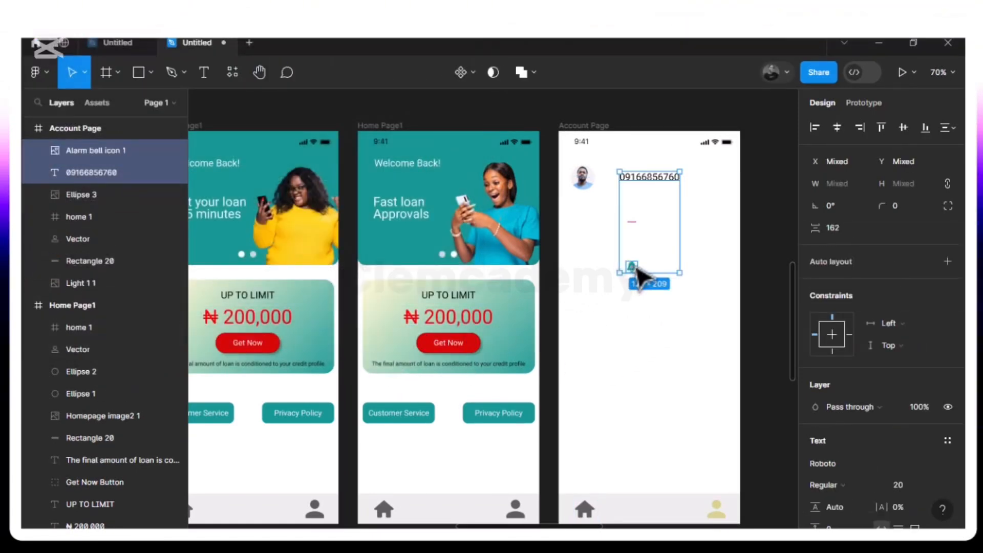
key(ctrl+z)
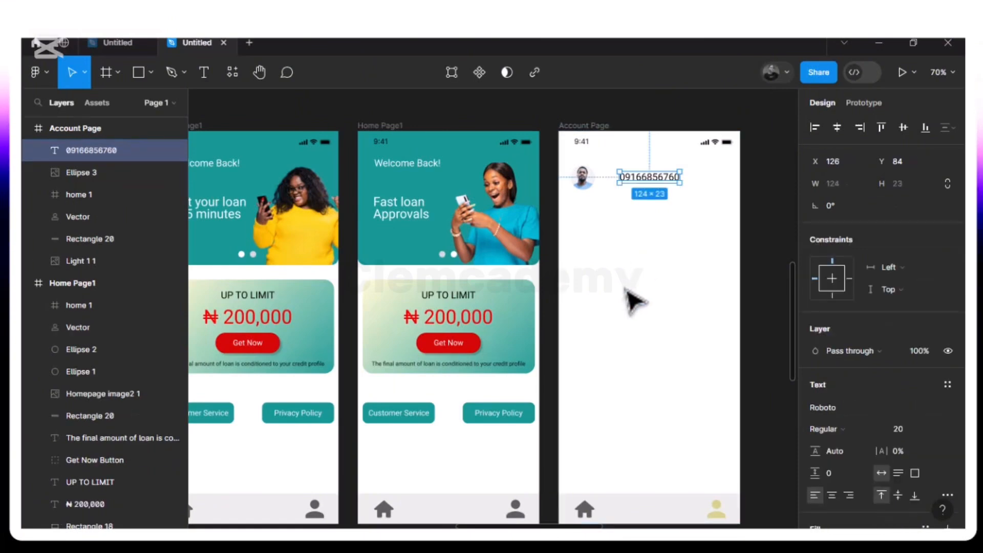
Place the Alarm bell icon image on the Account Page and move it to X 314, Y 84, level with the phone number
click(634, 302)
click(151, 73)
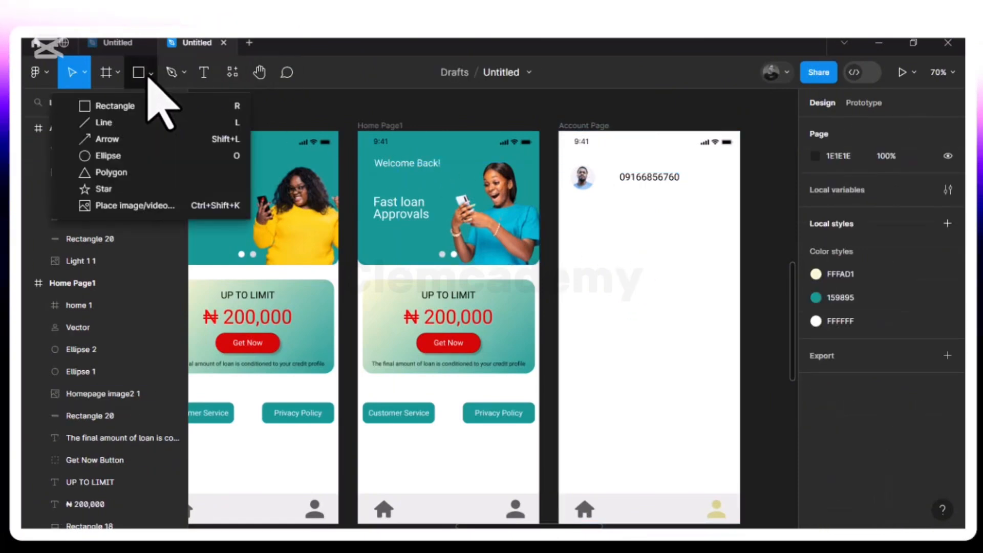
click(137, 205)
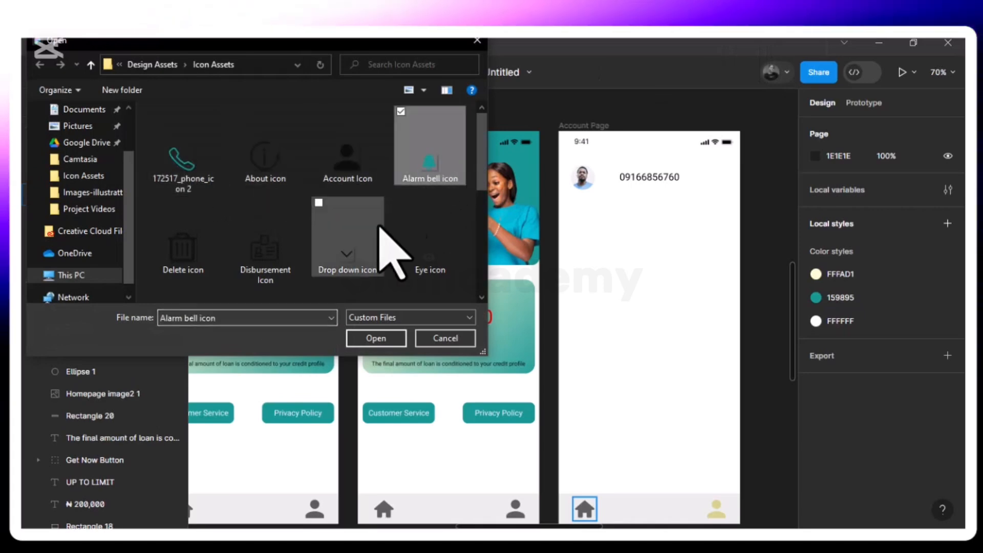
click(388, 340)
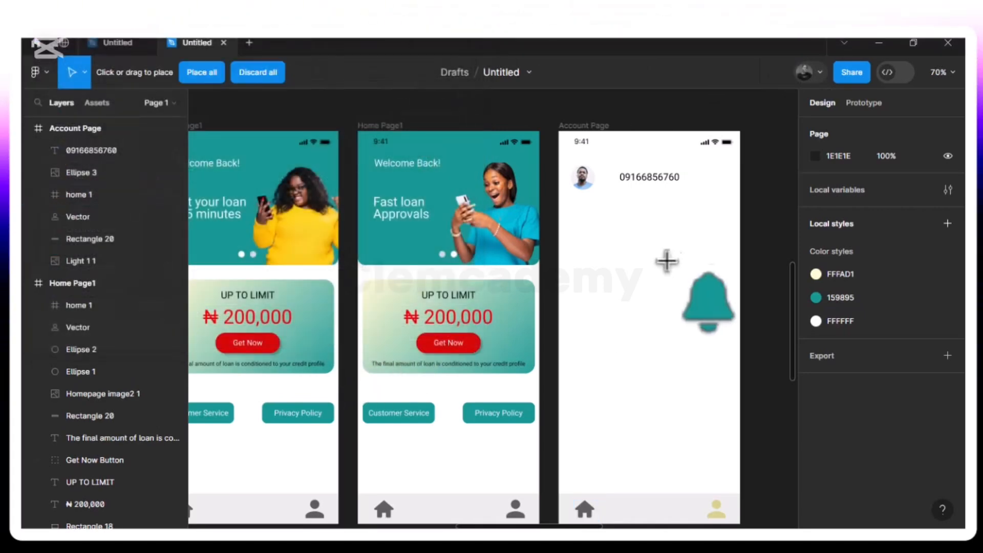
click(692, 215)
drag(710, 188, 721, 187)
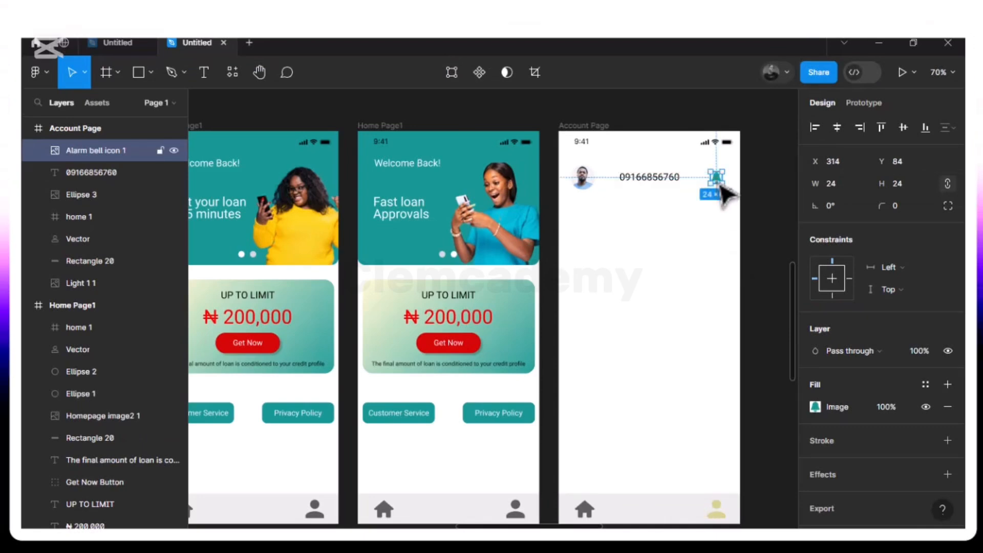
Nudge the phone number text horizontally to X 133 to even its spacing between the profile picture and the bell
click(657, 179)
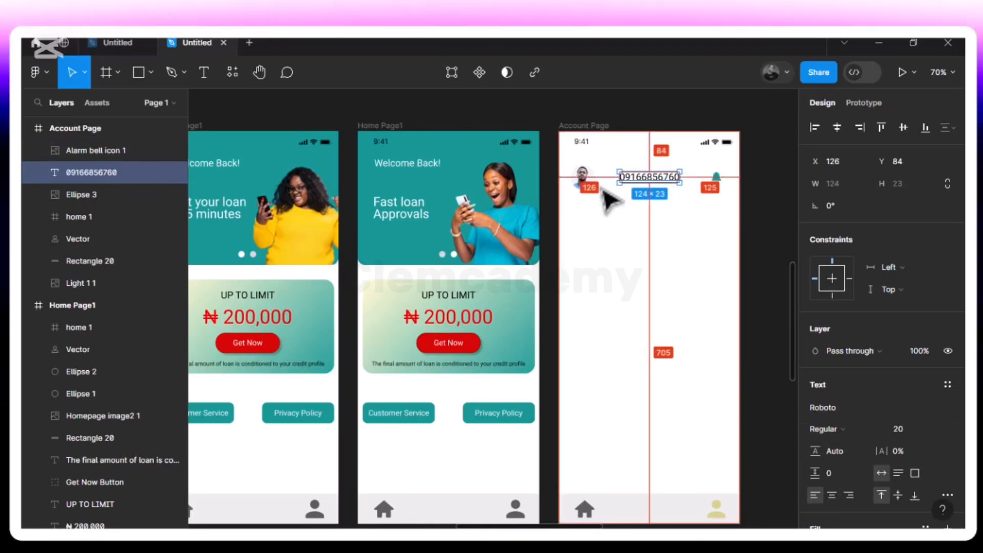
key(Right)
key(Right)
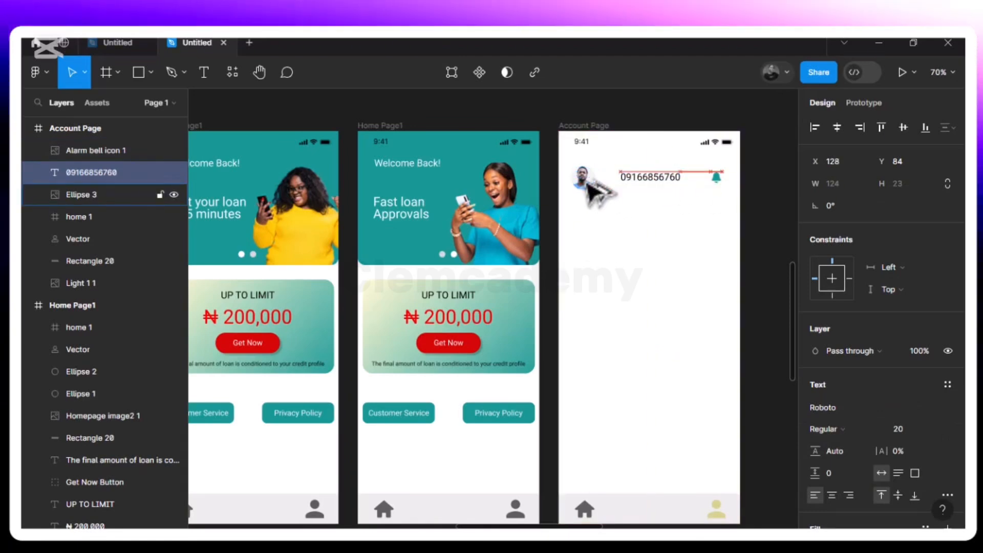
key(Right)
key(Right)
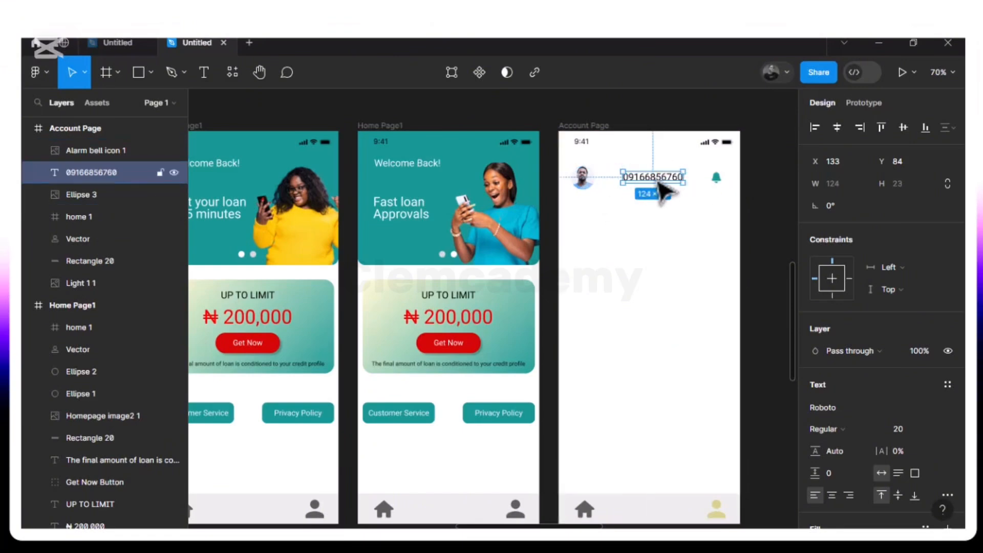
Align the profile picture, phone number and bell icon by their vertical centres
shift+click(715, 184)
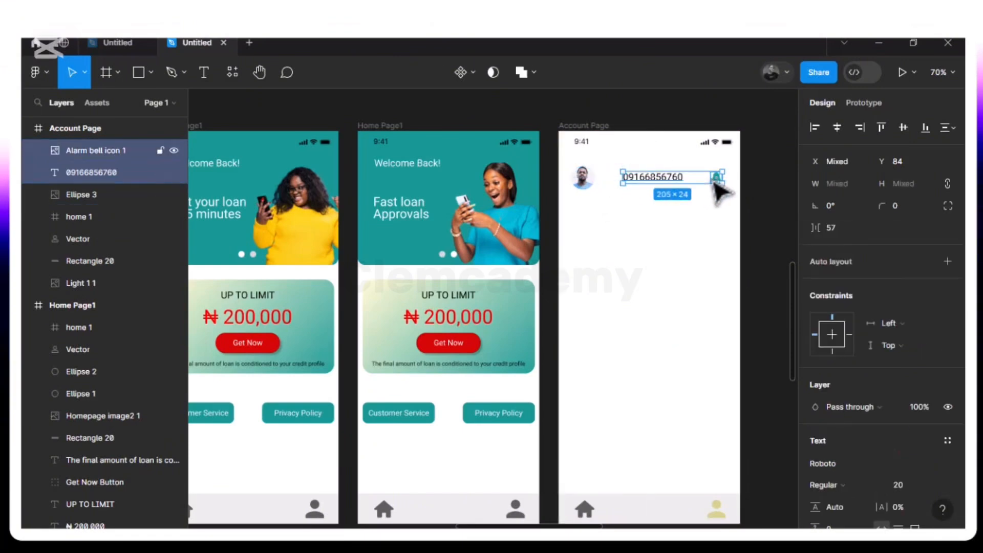
shift+click(586, 180)
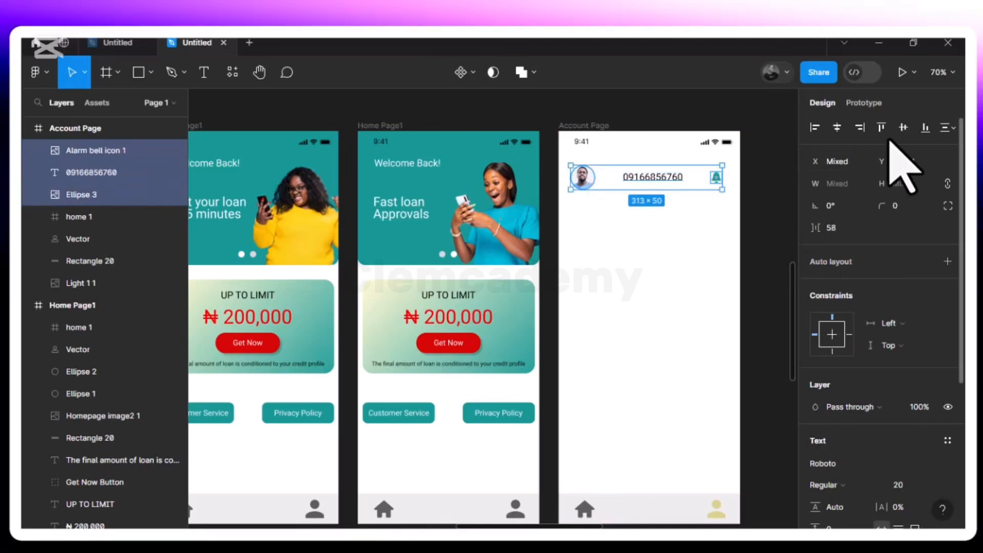
click(903, 128)
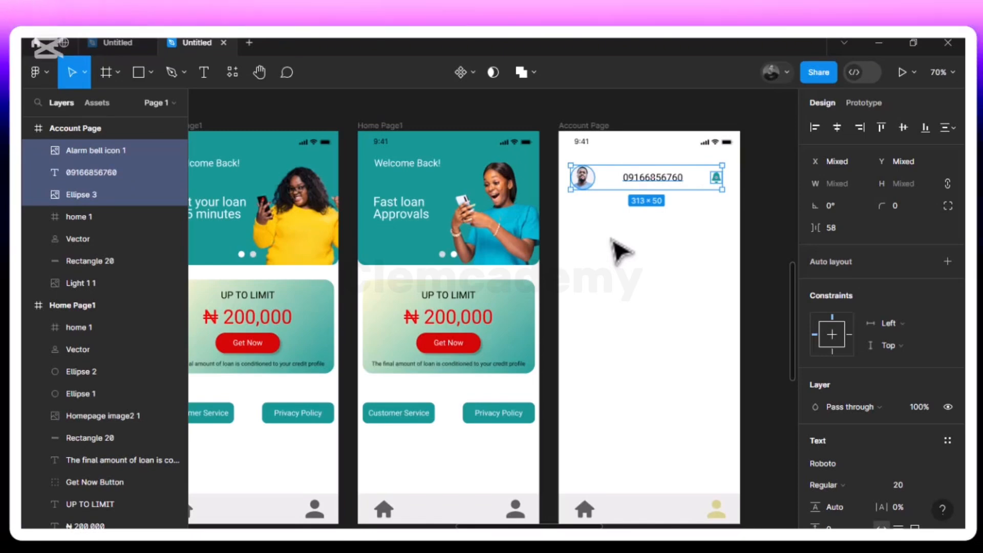
click(620, 251)
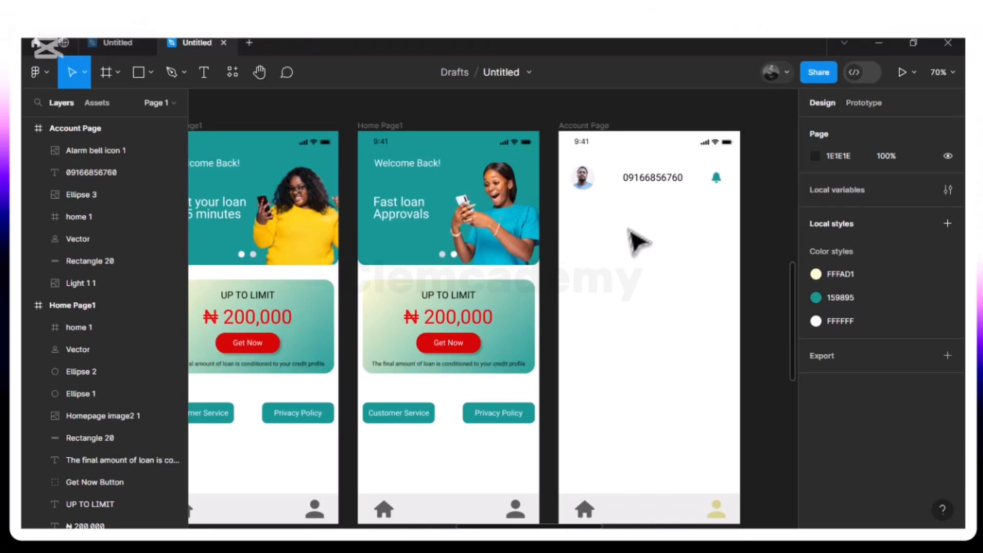
Add the text Coupon below the phone number and move it to X 98, Y 159
click(201, 76)
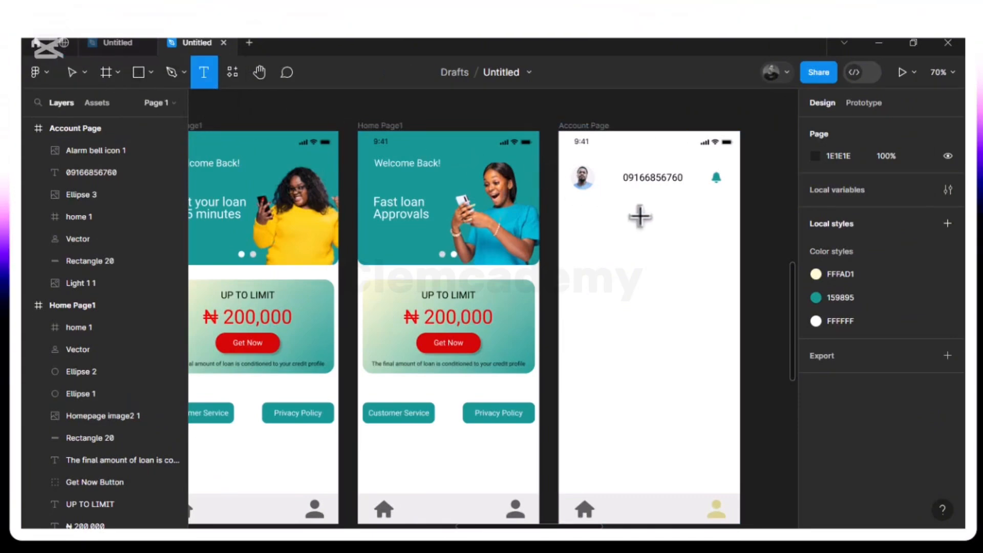
click(612, 219)
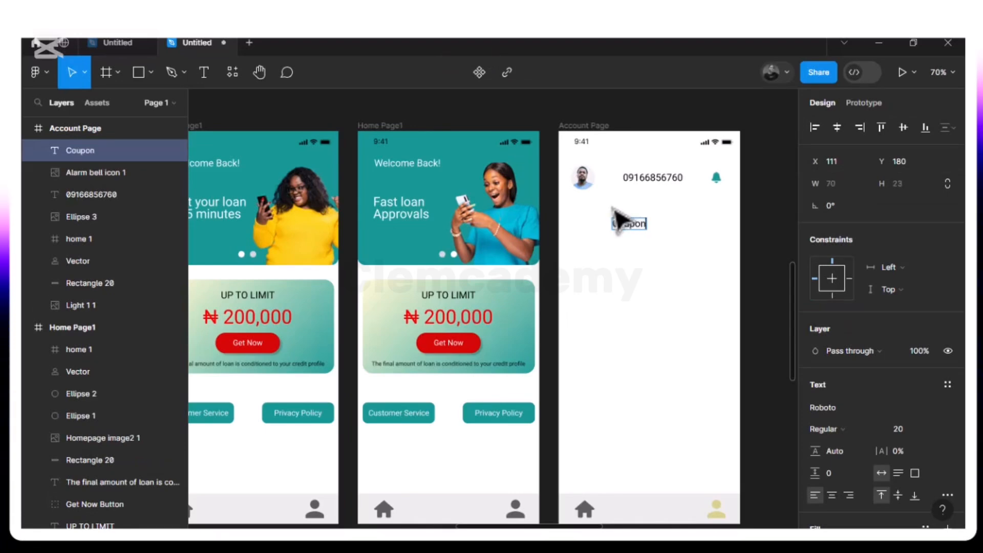
key(Escape)
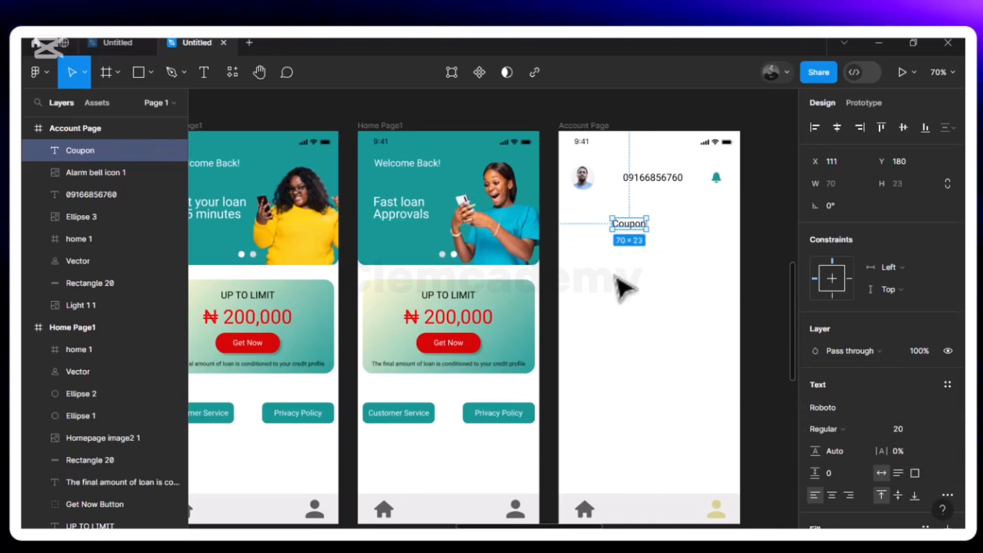
drag(633, 231, 627, 221)
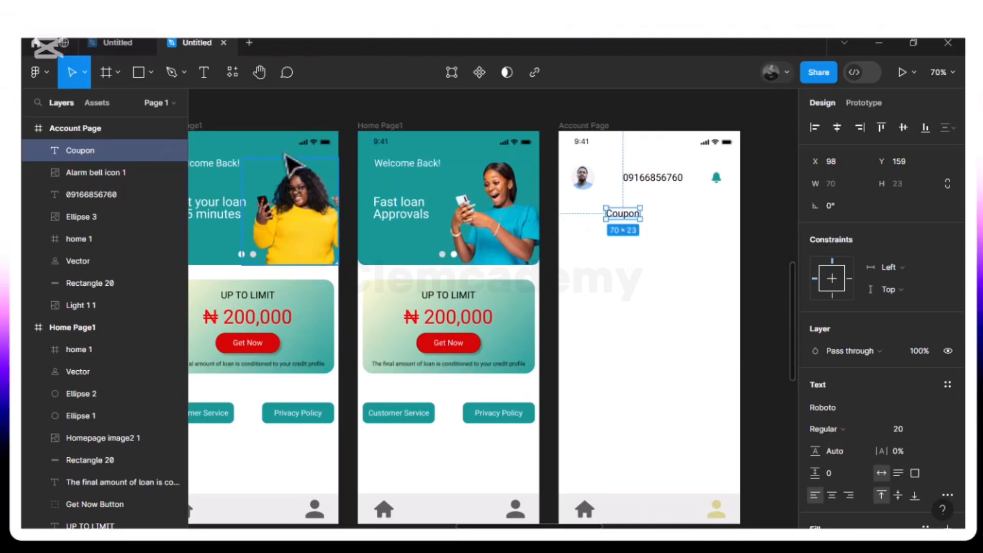
Try to place the ticket_coupon_icon image on the Account Page below the Coupon text
click(150, 77)
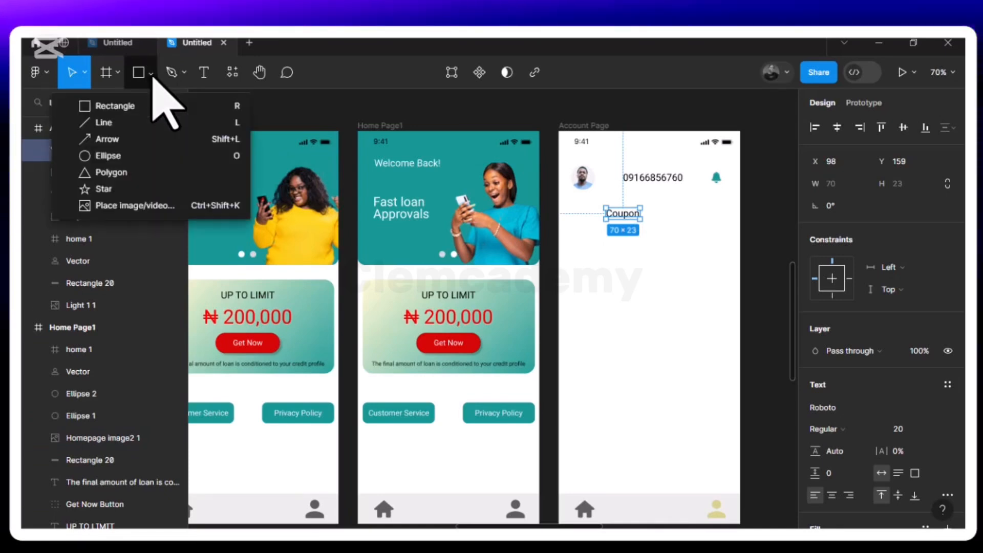
click(147, 205)
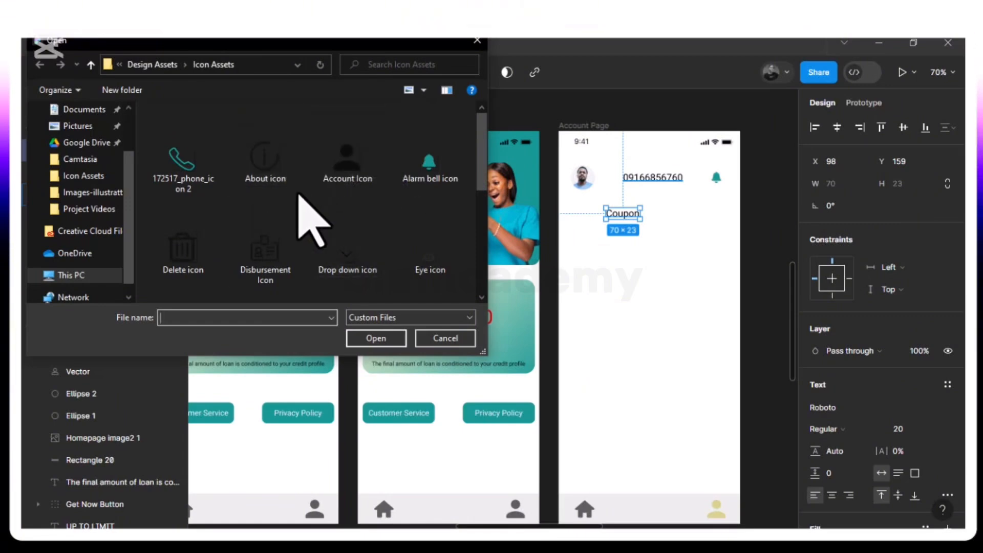
scroll(300, 194, down, 3)
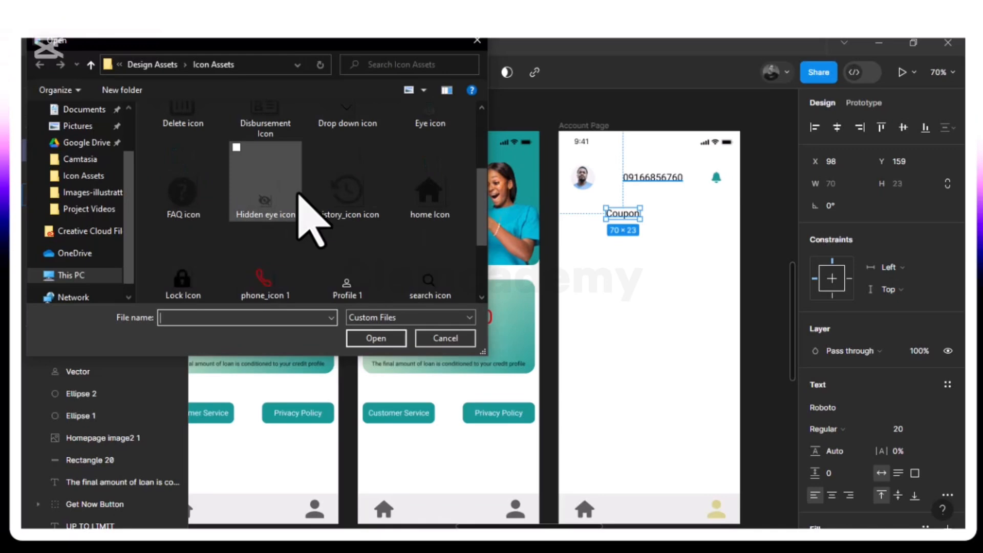
scroll(307, 215, down, 2)
click(431, 260)
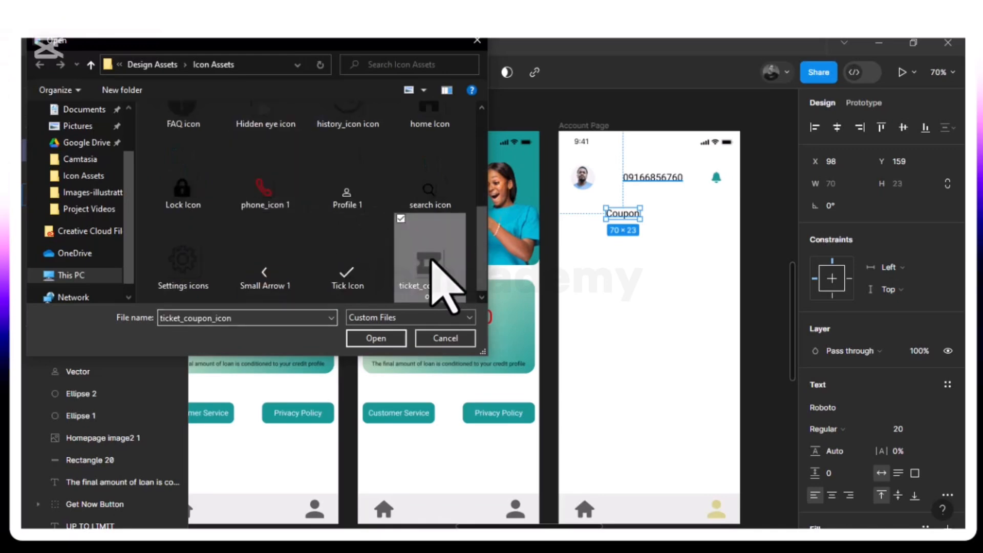
click(377, 338)
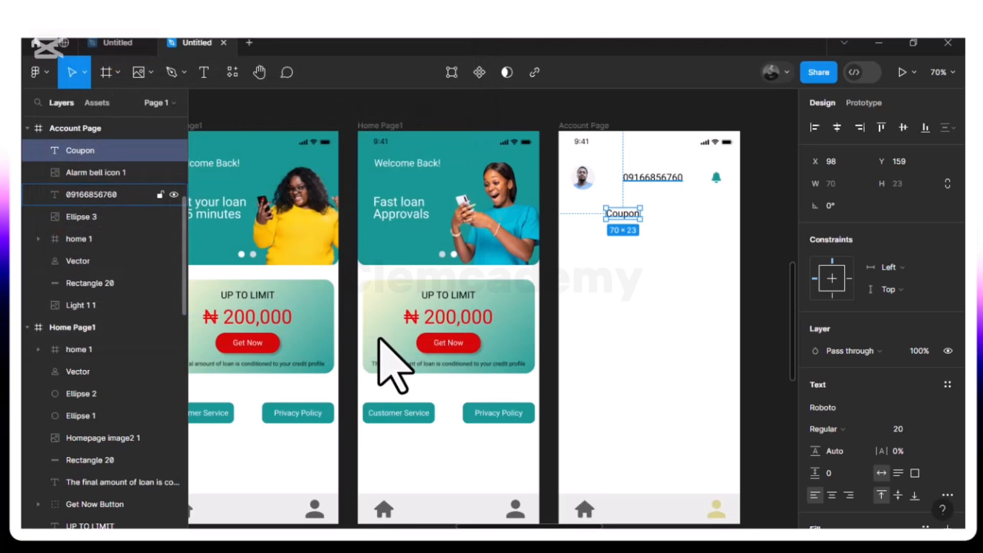
click(601, 288)
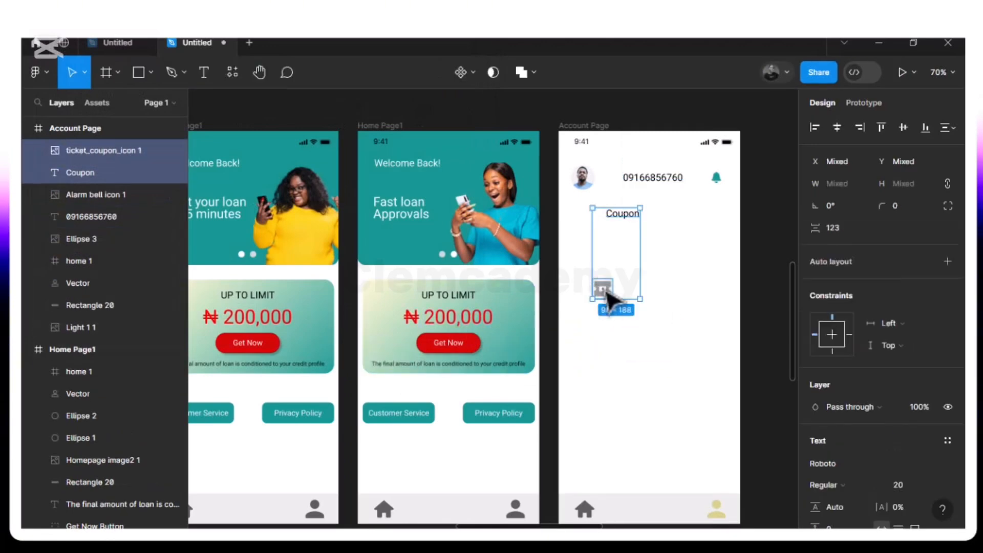
key(ctrl+z)
With nothing selected, place the ticket_coupon_icon image from the Icon Assets folder on the Account Page
click(285, 121)
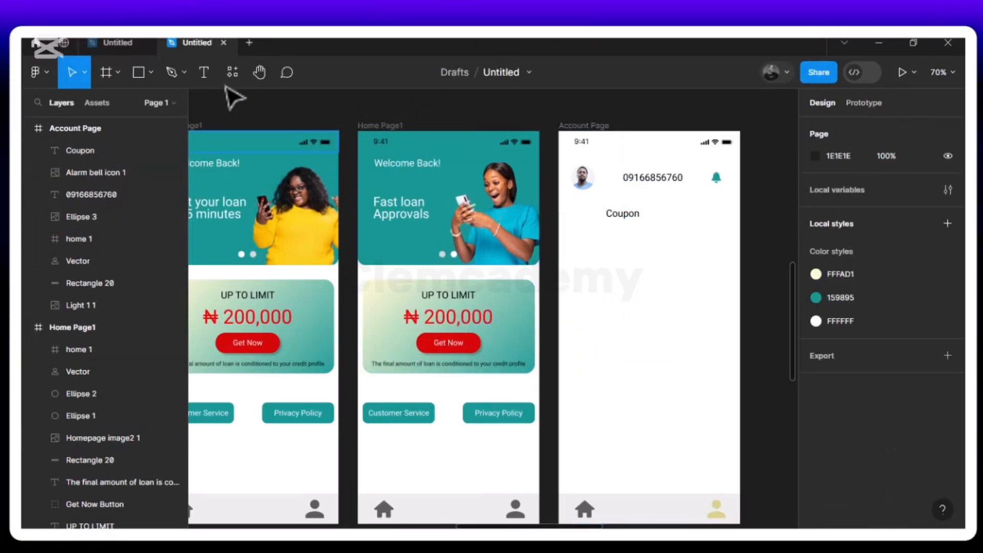
click(152, 73)
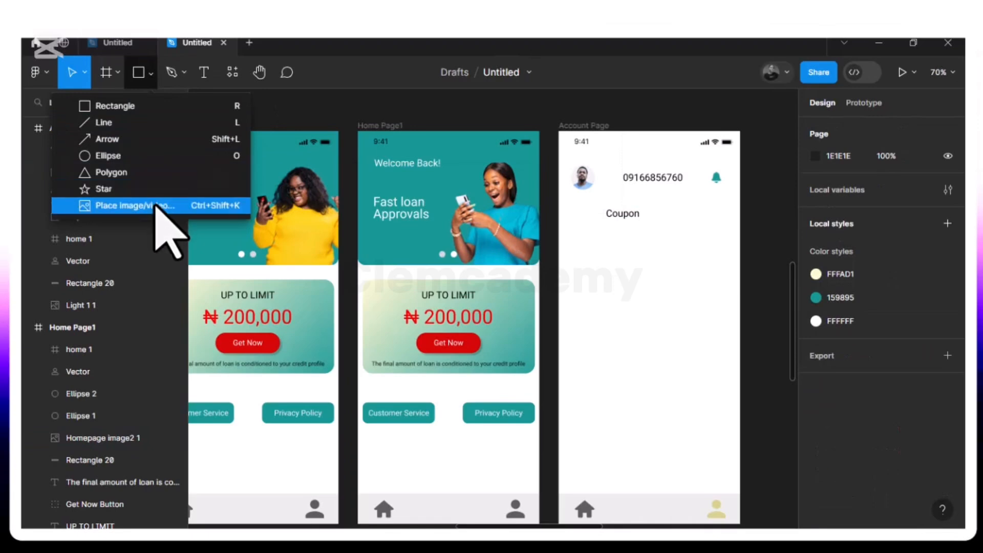
click(160, 203)
scroll(344, 225, down, 5)
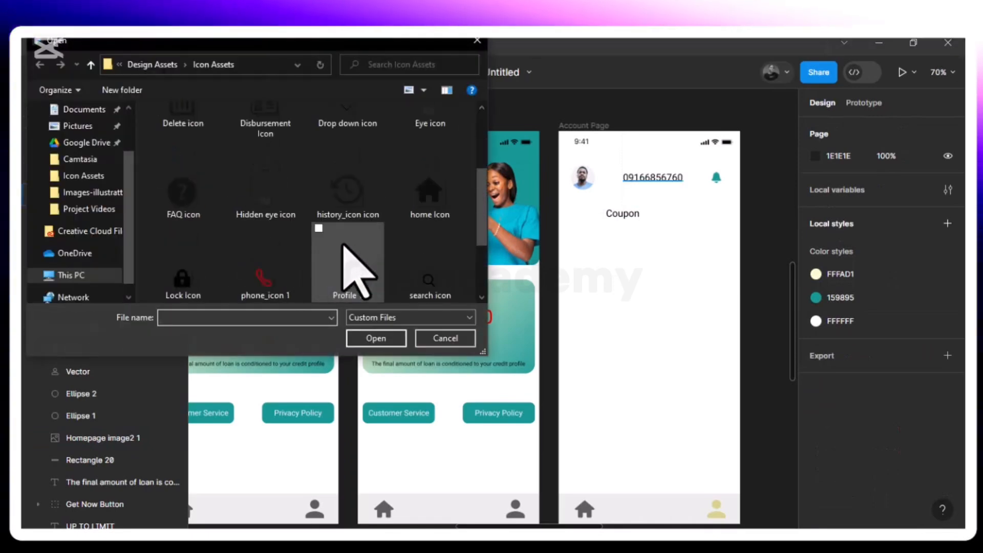
click(420, 264)
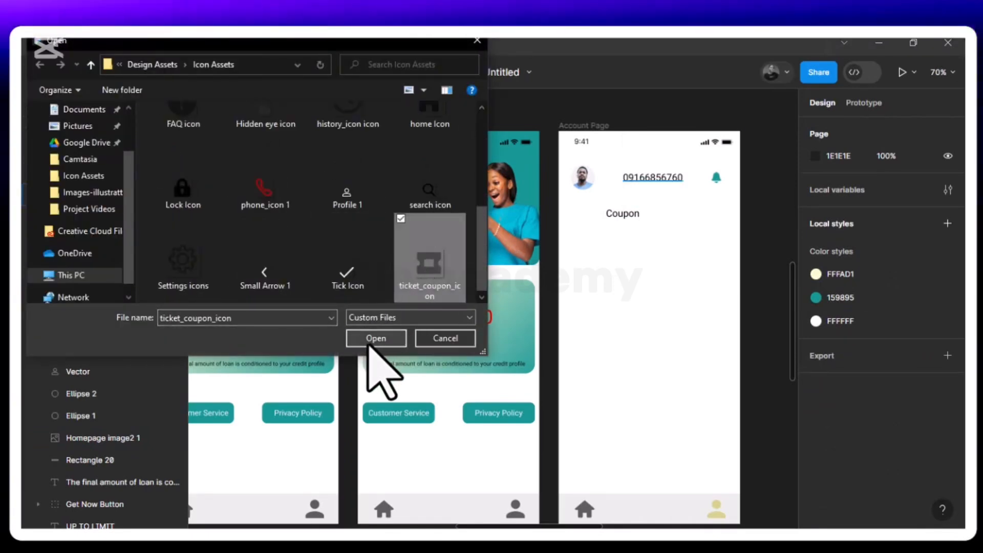
click(376, 337)
click(588, 302)
Move the coupon icon under the profile picture to X 34, Y 157 and the Coupon text to X 77, Y 159
drag(586, 304, 587, 212)
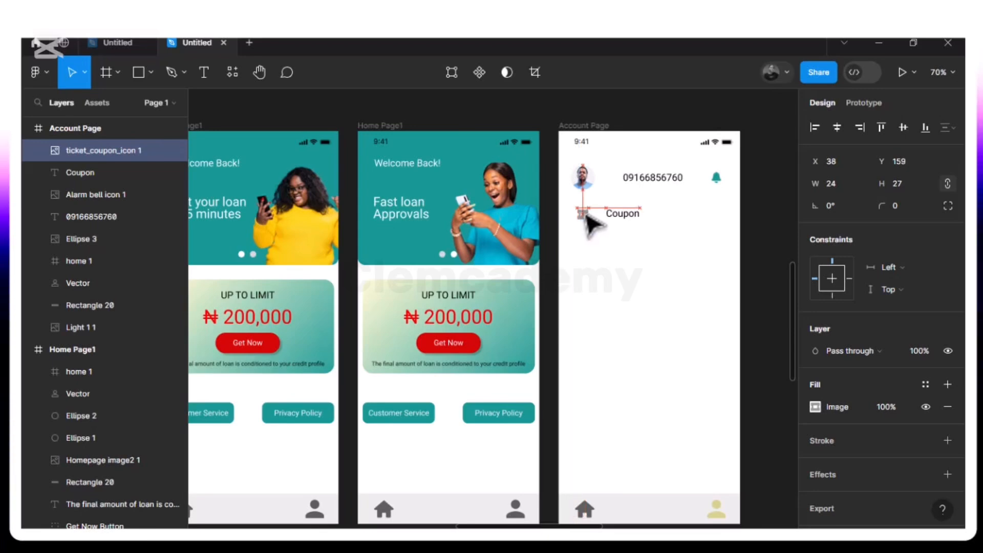
drag(585, 215, 585, 216)
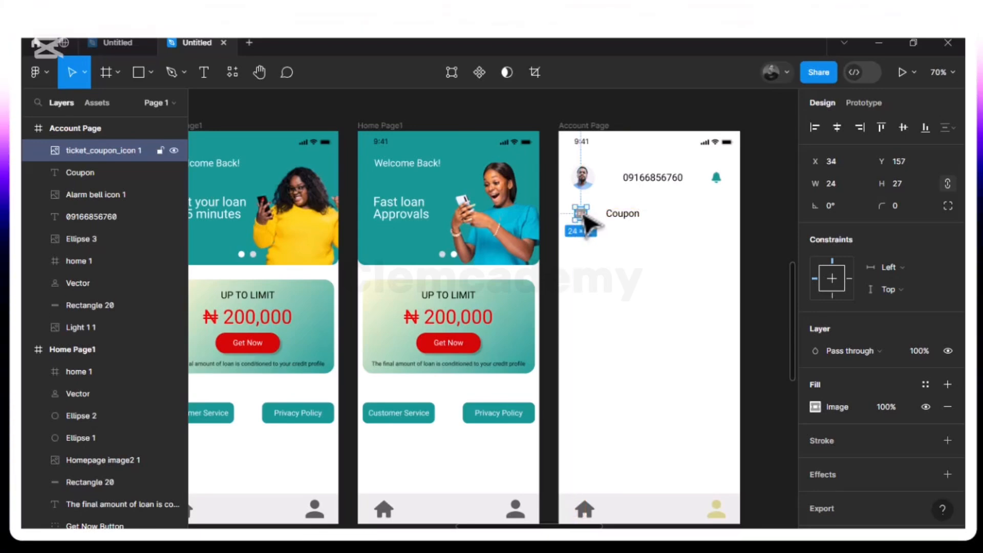
click(621, 214)
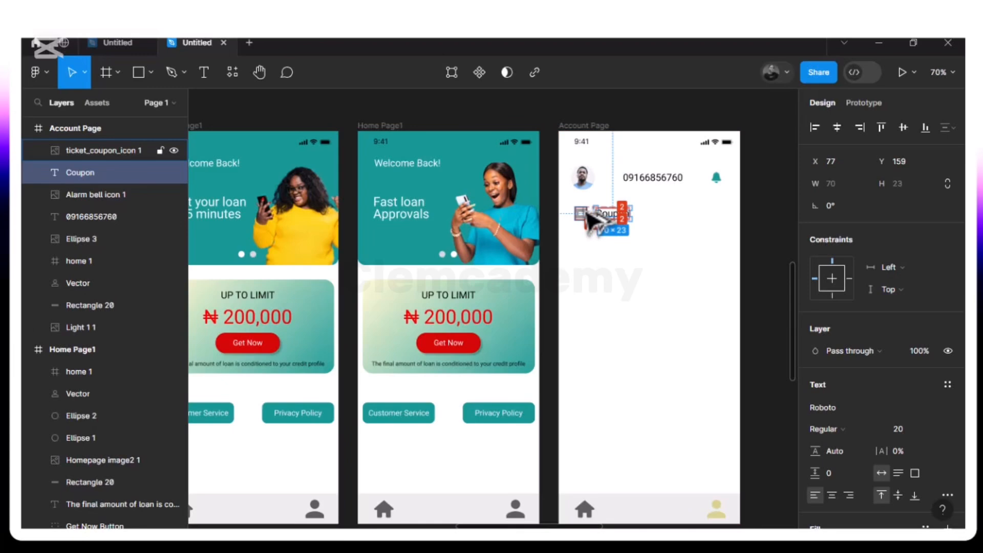
Shift the Coupon text right to X 78, giving it a 20 px gap from the coupon icon
key(Right)
key(Right)
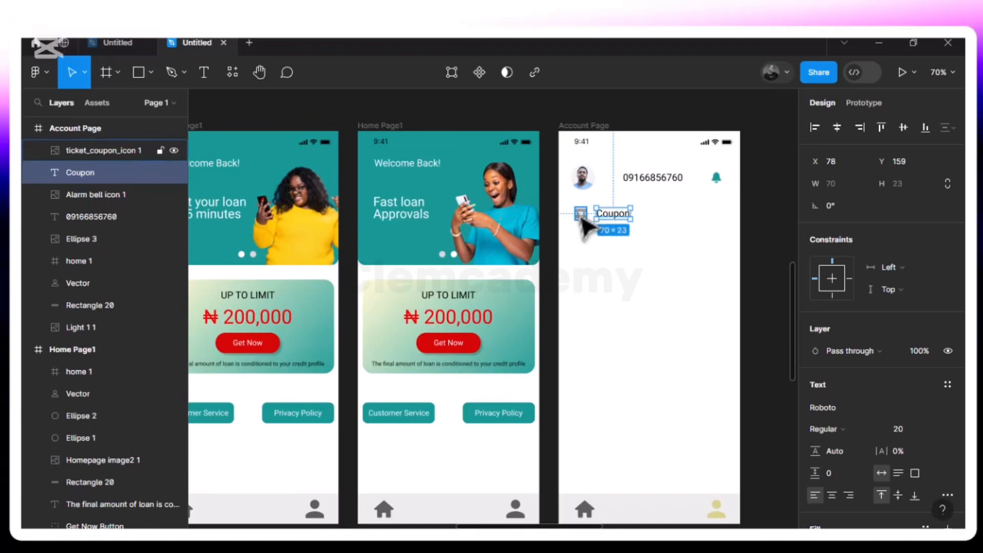
shift+click(581, 215)
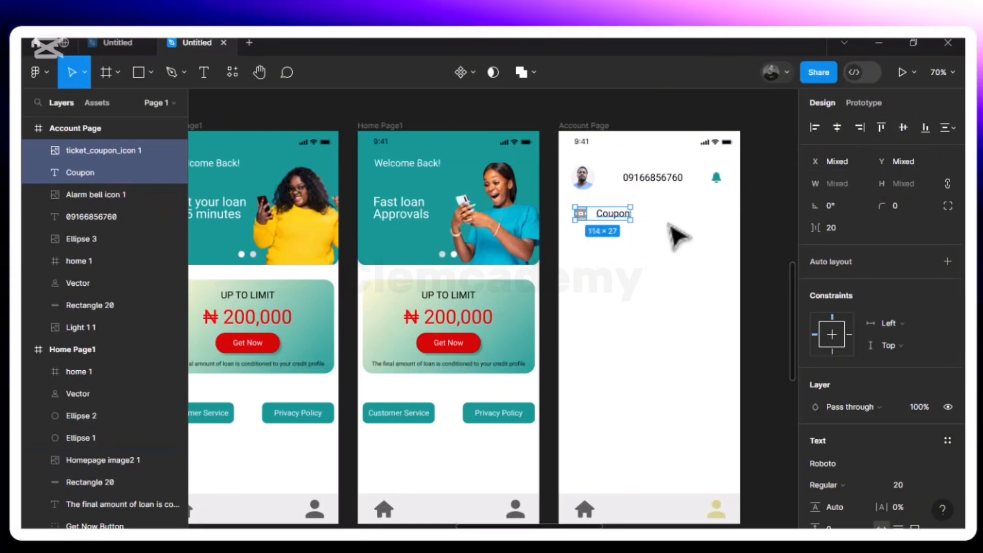
click(641, 265)
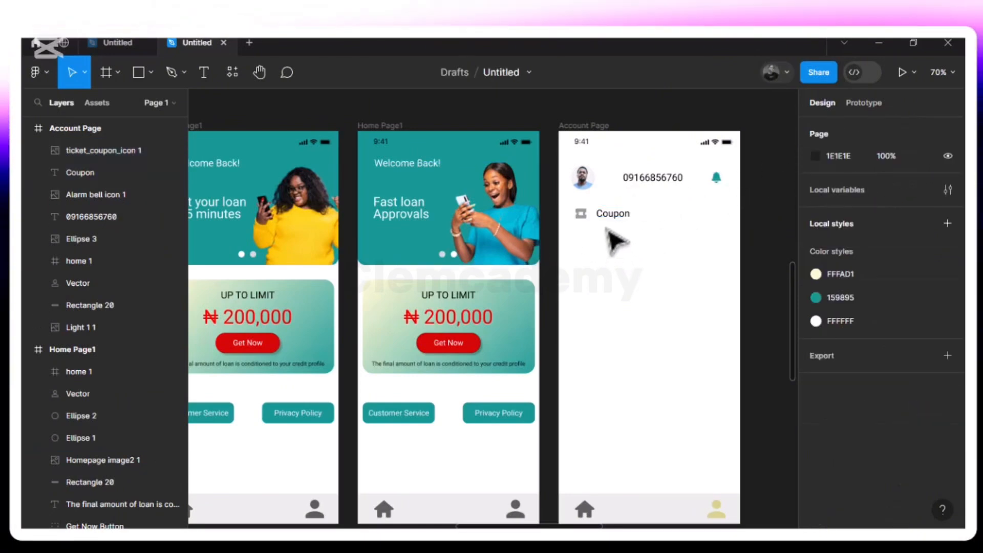
Move the coupon icon and Coupon text down together, the icon to Y 171 and the text to Y 173
click(614, 214)
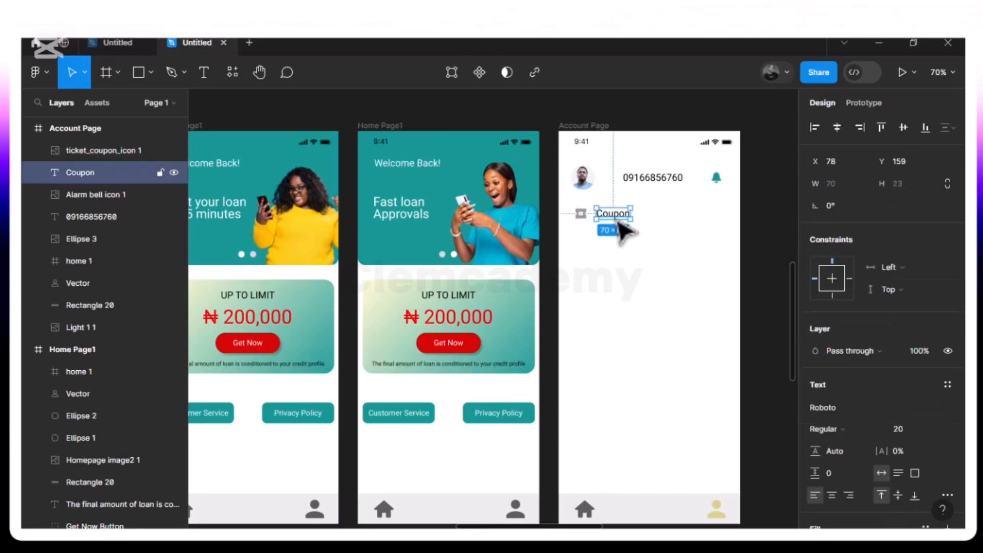
shift+click(585, 219)
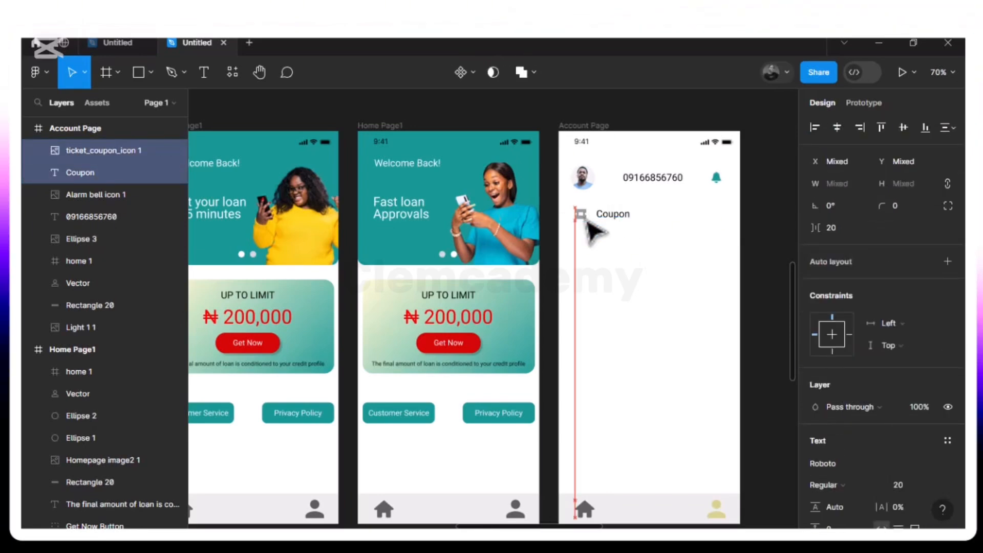
key(alt)
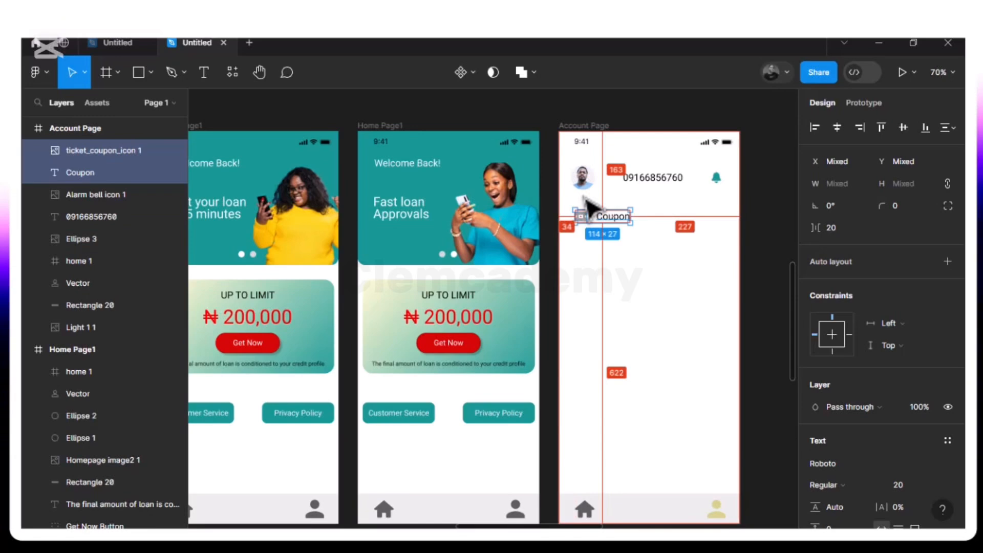
drag(586, 190, 587, 193)
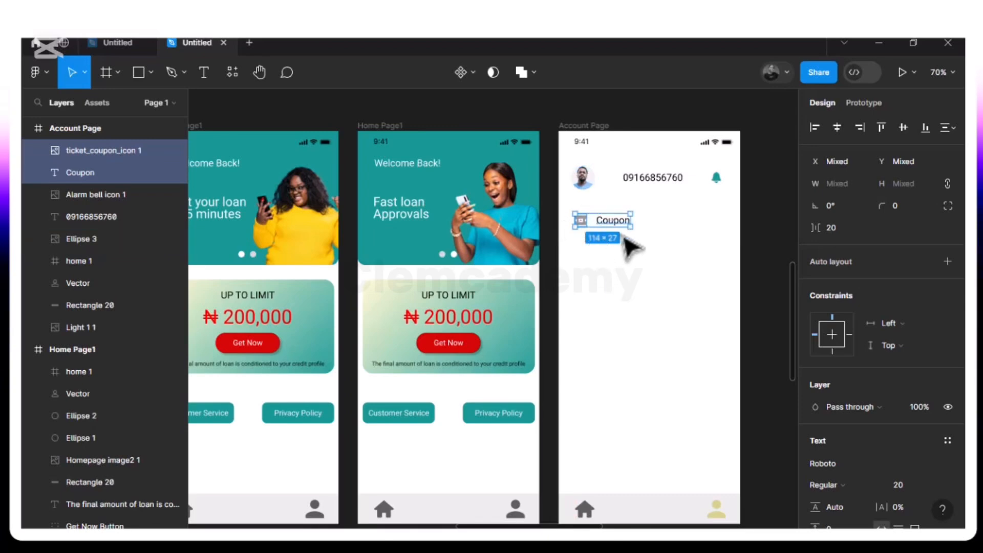
Duplicate the coupon icon and text and place the copy directly below the original, with its text at Y 228
key(ctrl+d)
drag(620, 230, 617, 250)
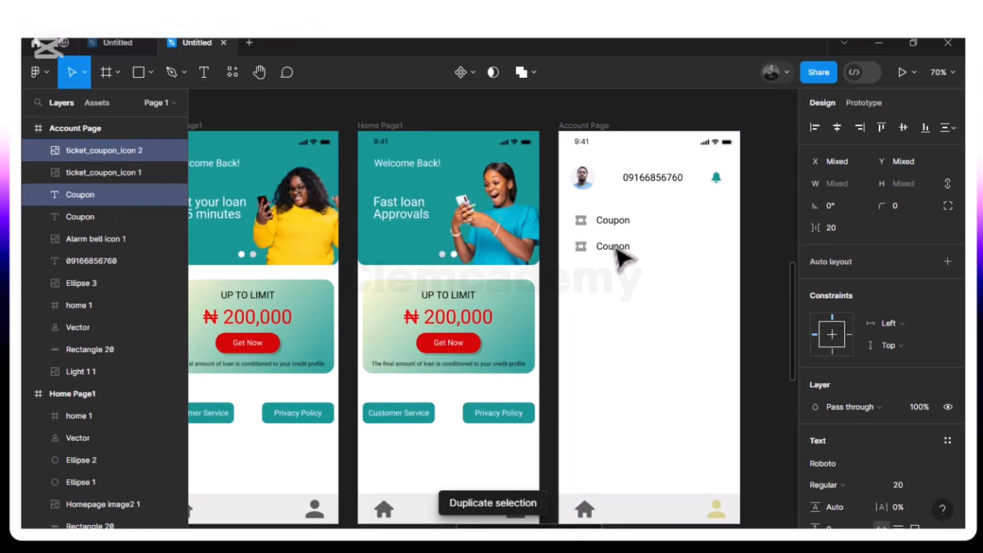
drag(617, 250, 617, 250)
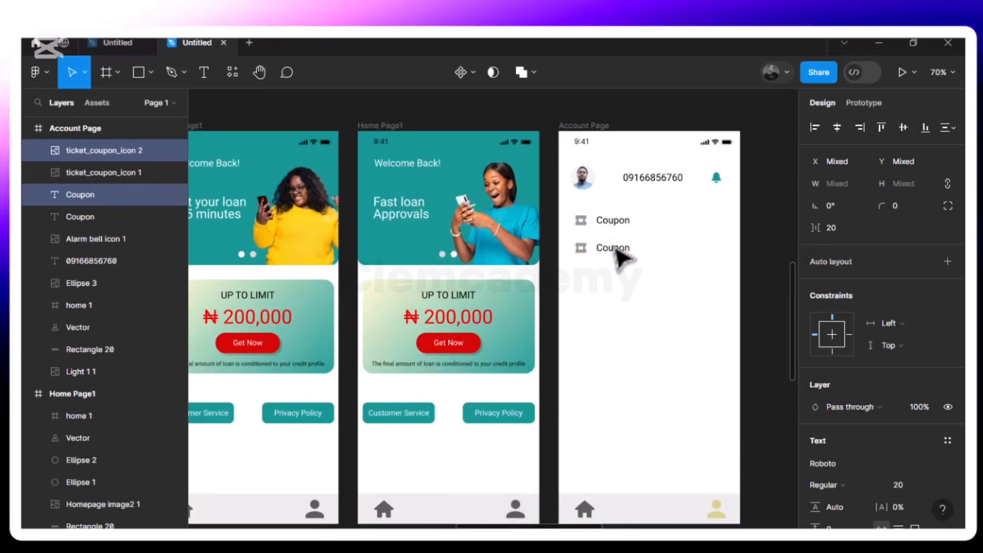
key(alt)
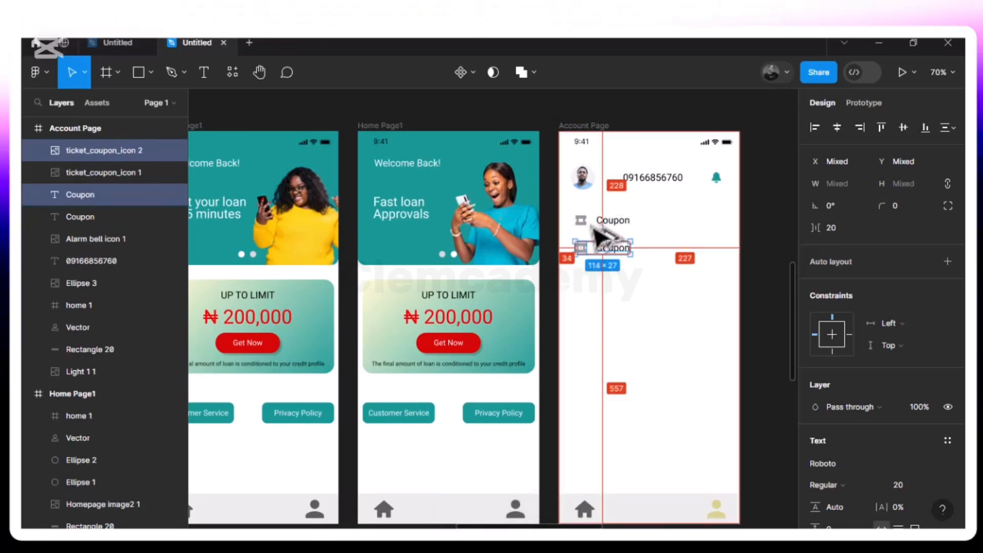
key(alt)
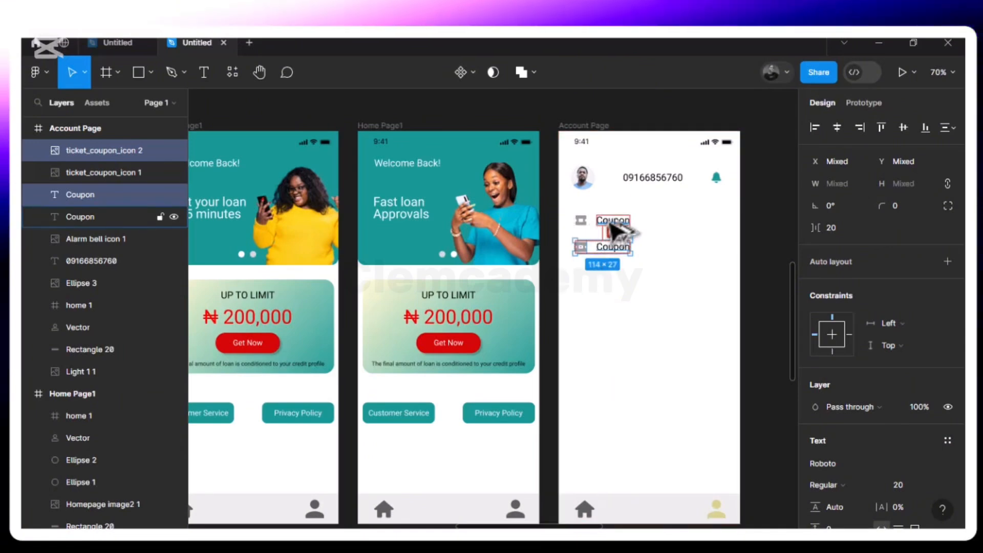
key(alt)
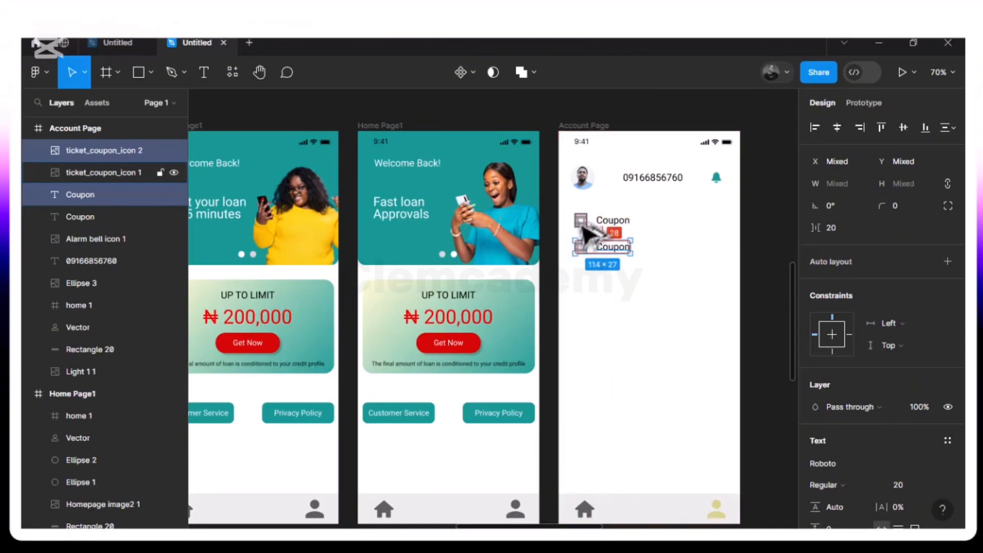
Group the upper coupon icon with its text and rename the group Coupon
click(626, 223)
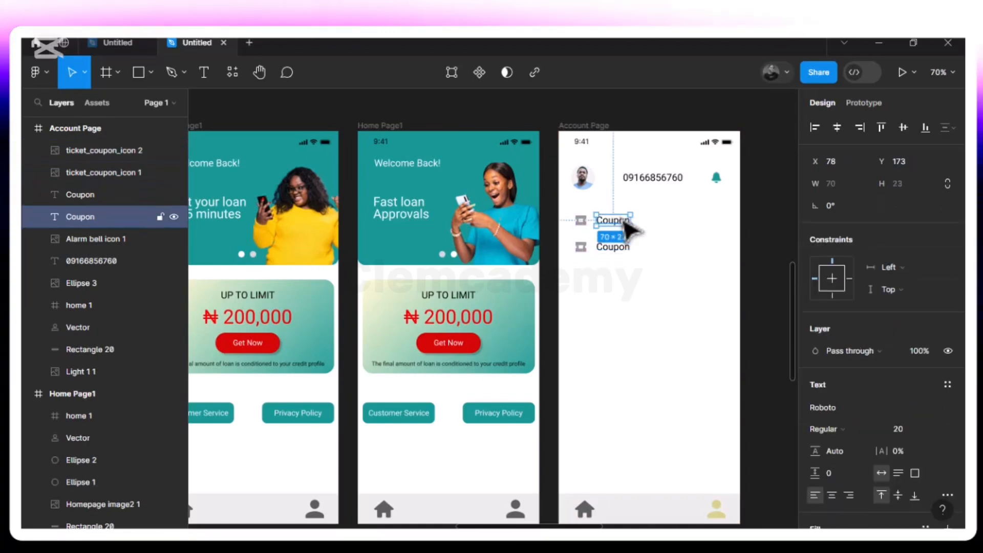
shift+click(580, 220)
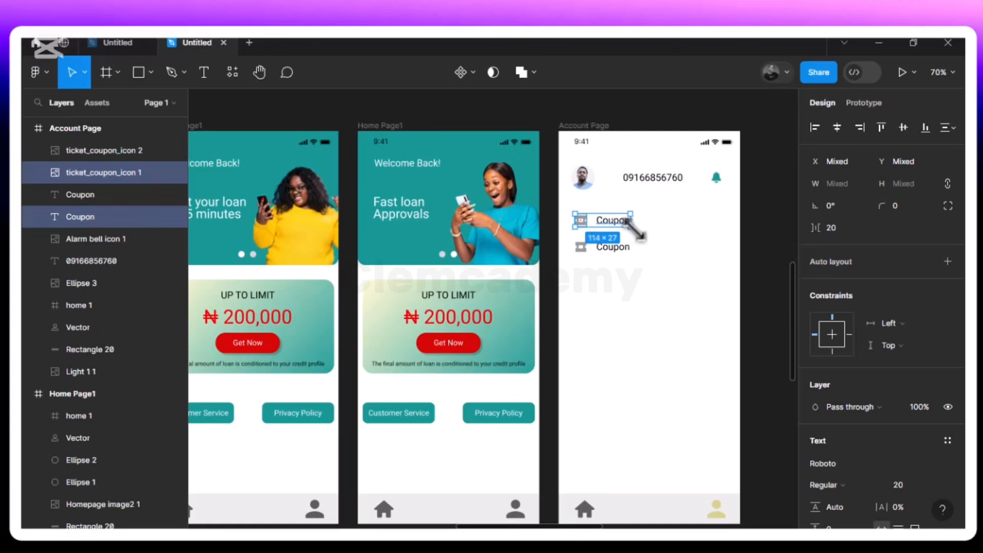
key(ctrl+g)
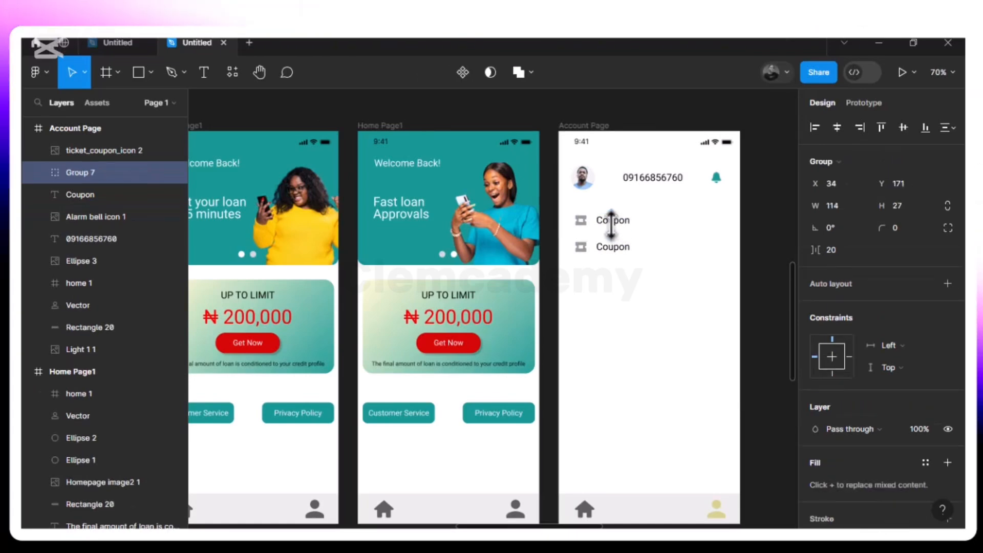
double_click(88, 173)
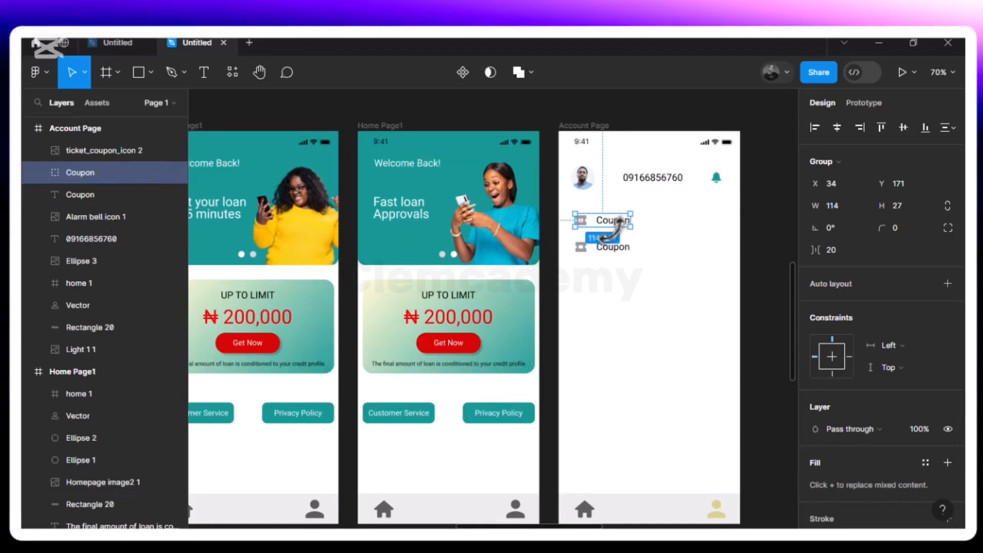
Nudge the duplicated coupon icon and text down 2 px so the text sits at Y 230
click(612, 247)
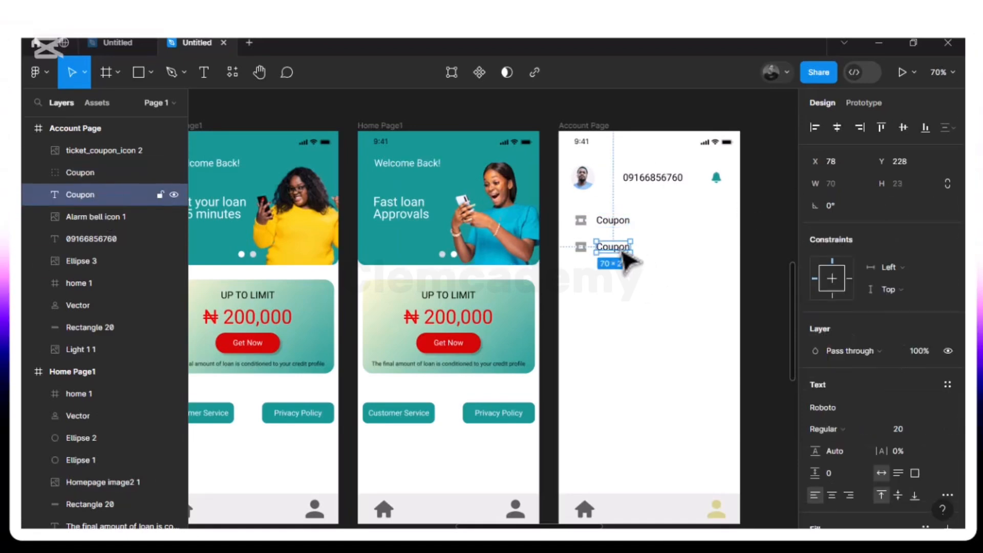
shift+click(580, 247)
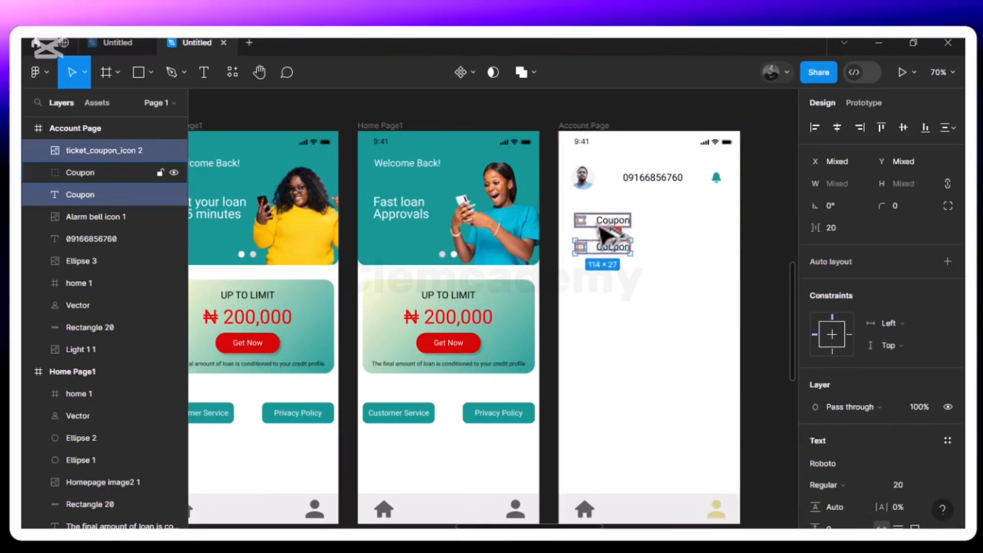
key(Down)
key(Down)
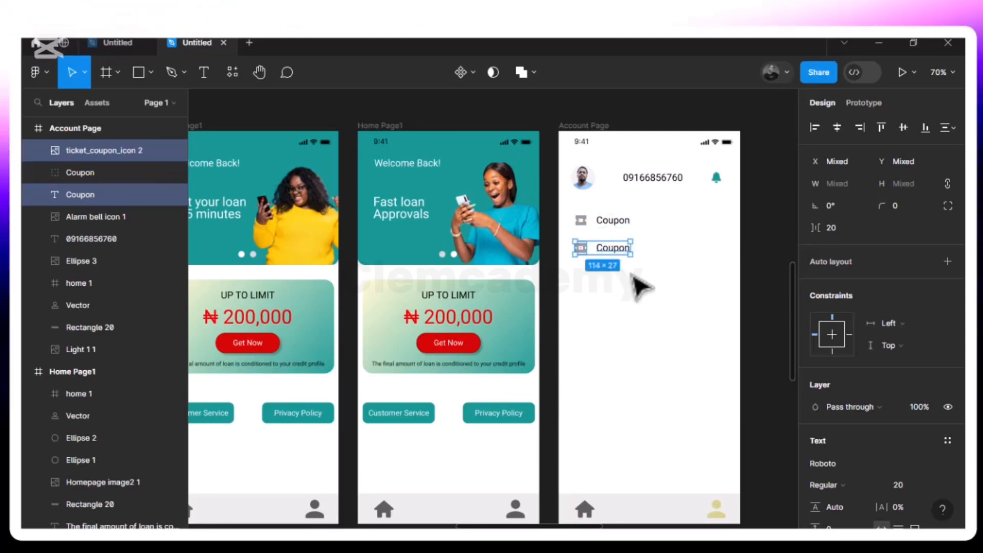
Change the duplicated Coupon text to Personal Information
click(619, 259)
double_click(624, 250)
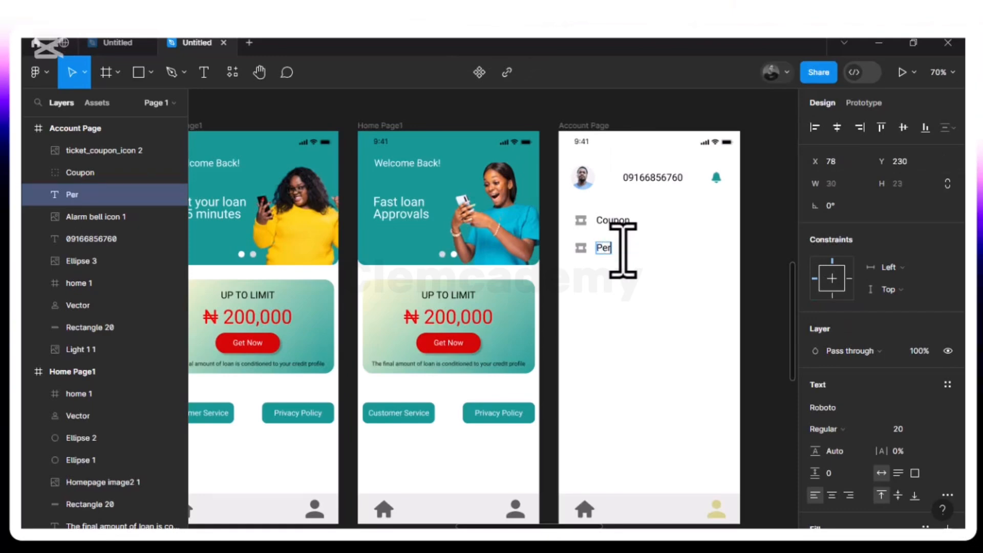
text(Personal)
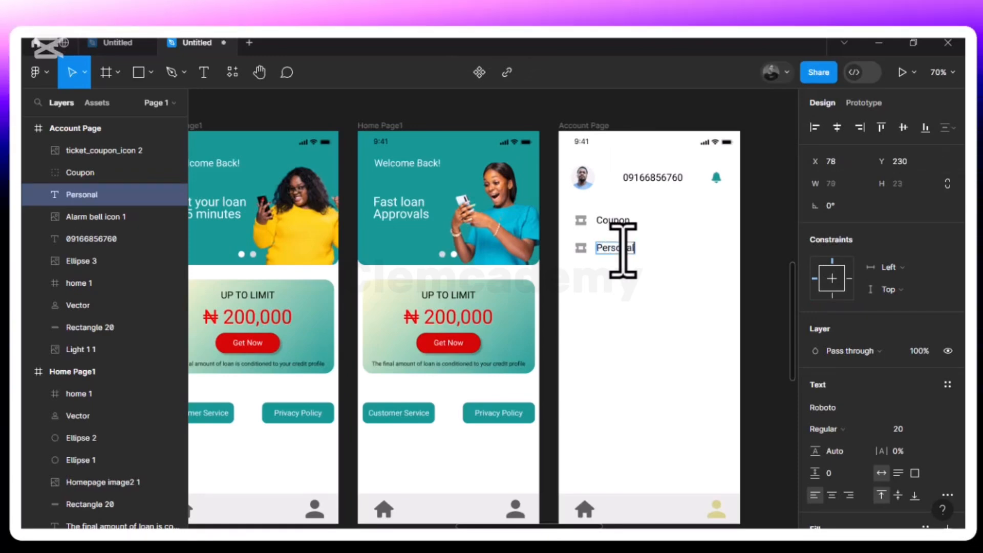
text( In)
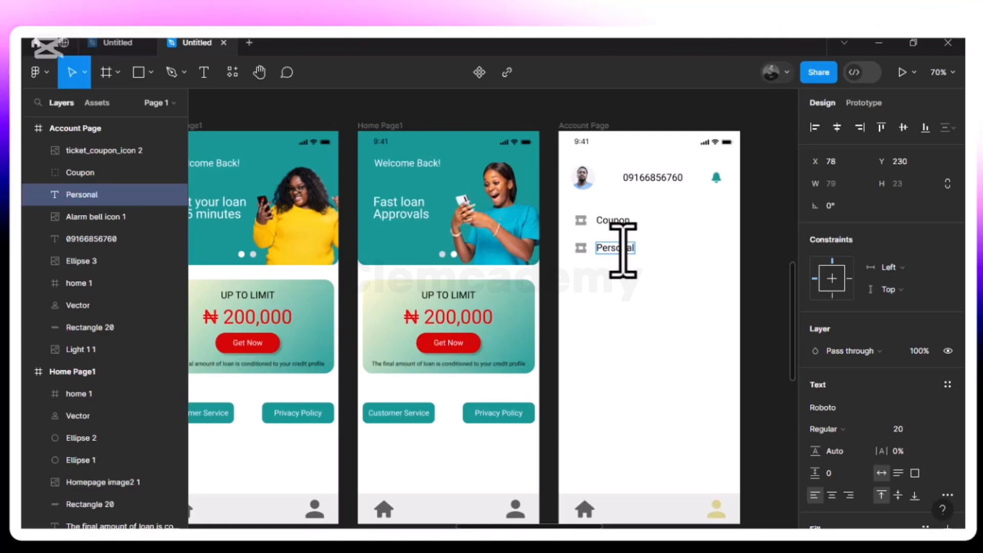
text(formation)
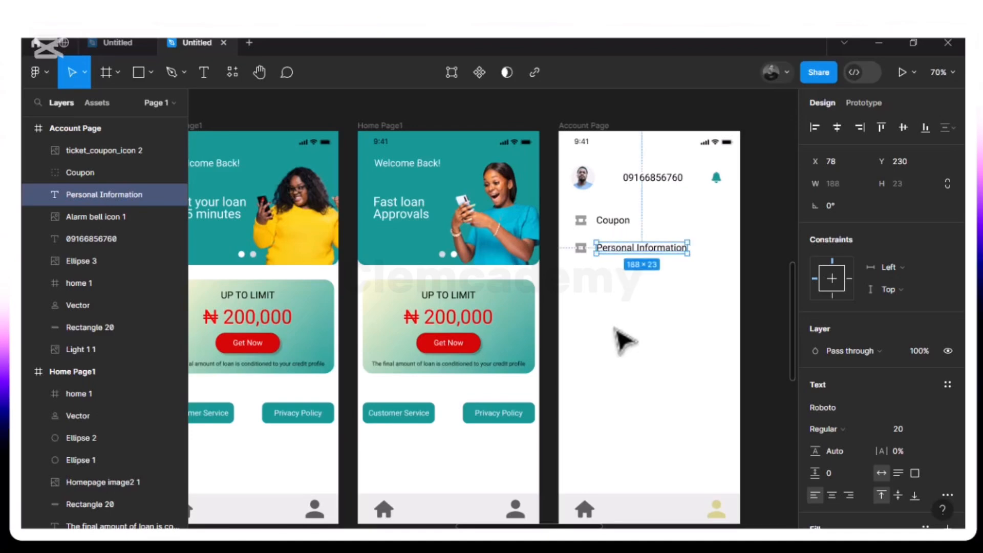
Delete the duplicated coupon icon and place the Information Icon image from the Icon Assets folder on the Account Page
click(583, 249)
key(Delete)
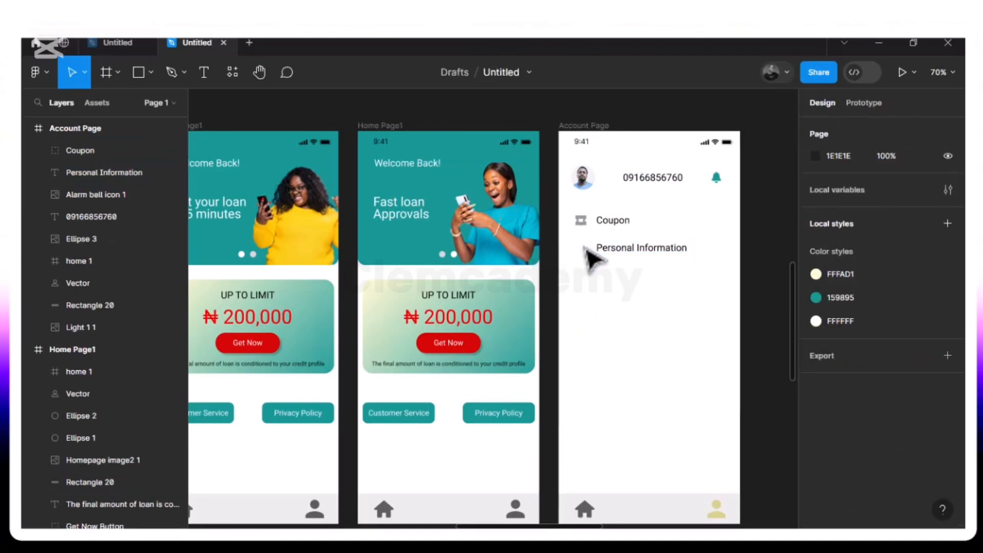
click(151, 74)
click(167, 205)
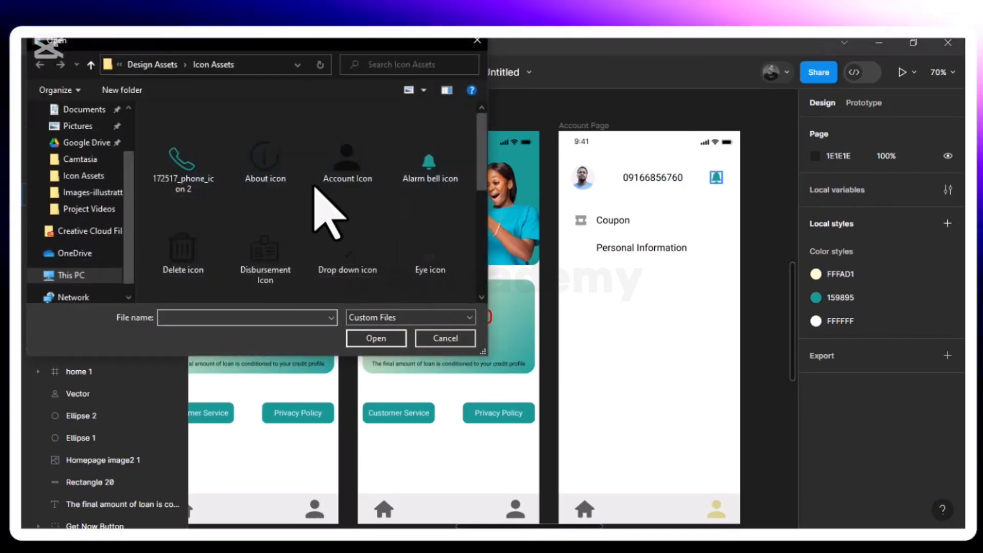
scroll(274, 211, down, 3)
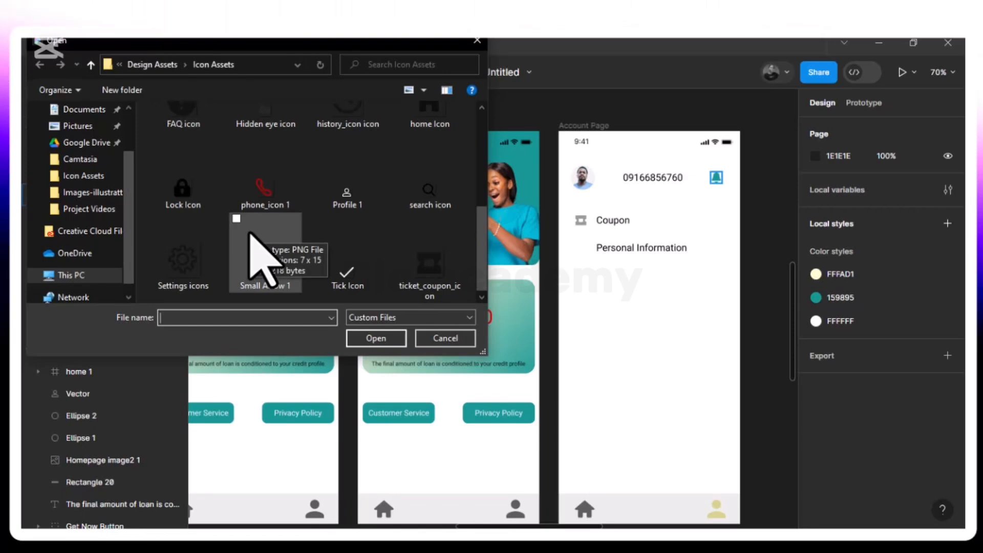
scroll(250, 234, up, 3)
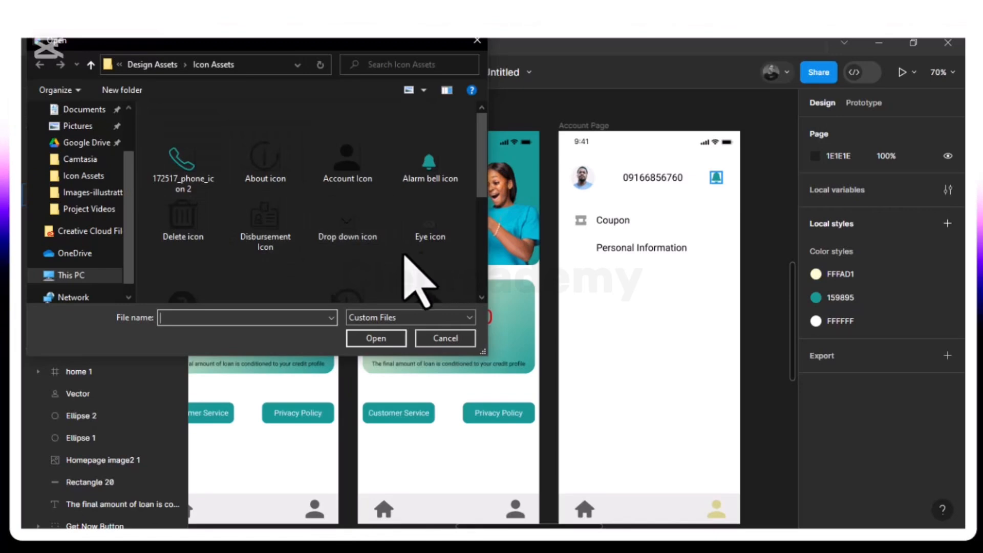
scroll(405, 259, down, 1)
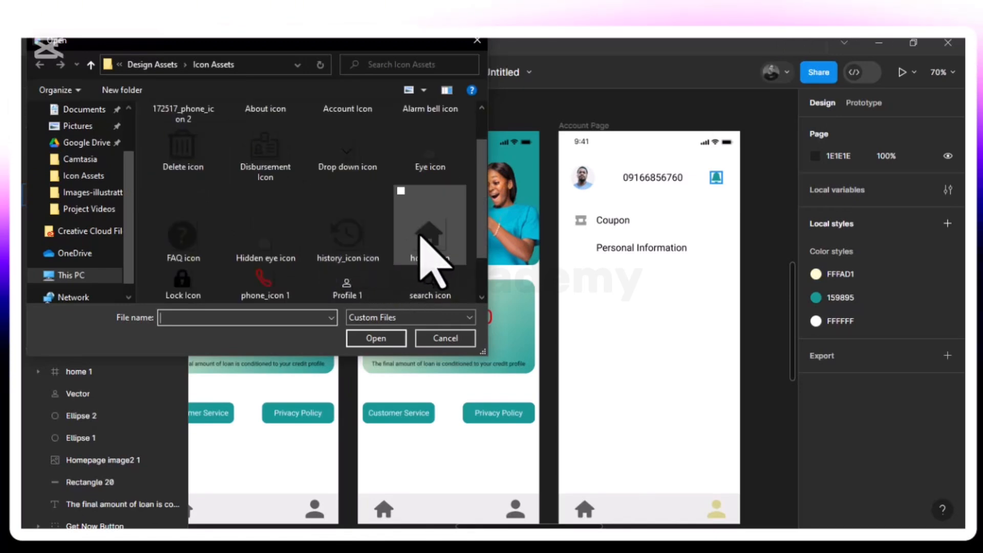
scroll(419, 237, down, 1)
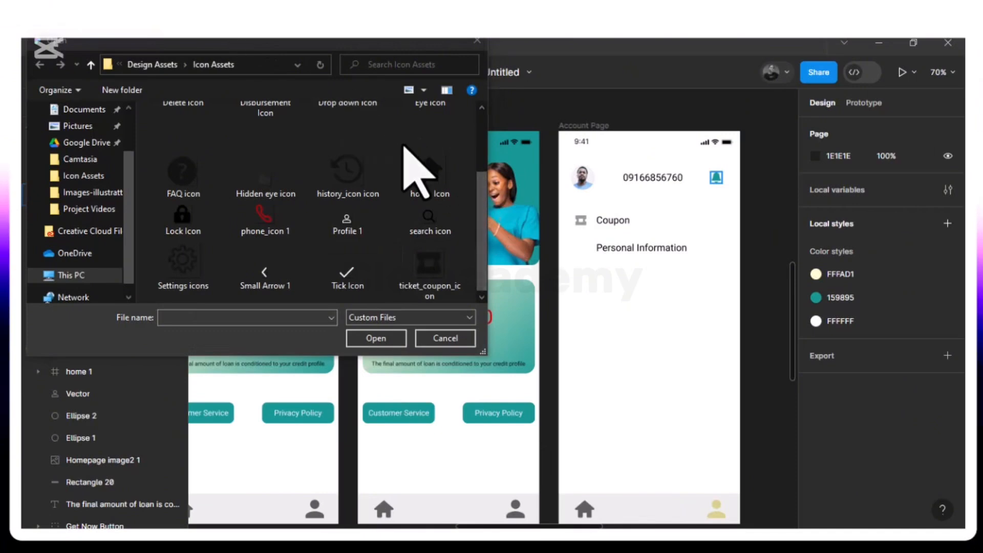
scroll(403, 146, up, 1)
click(175, 266)
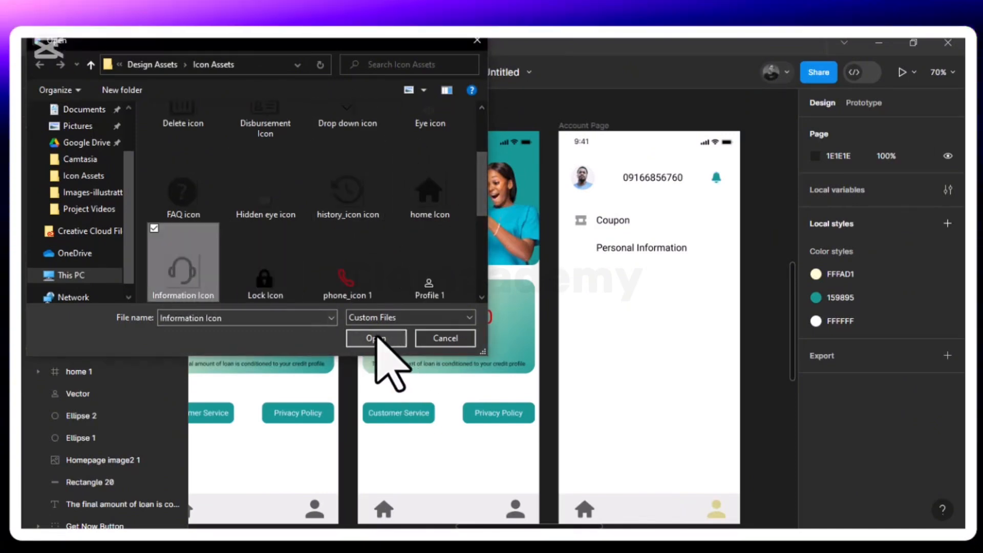
click(389, 344)
click(594, 321)
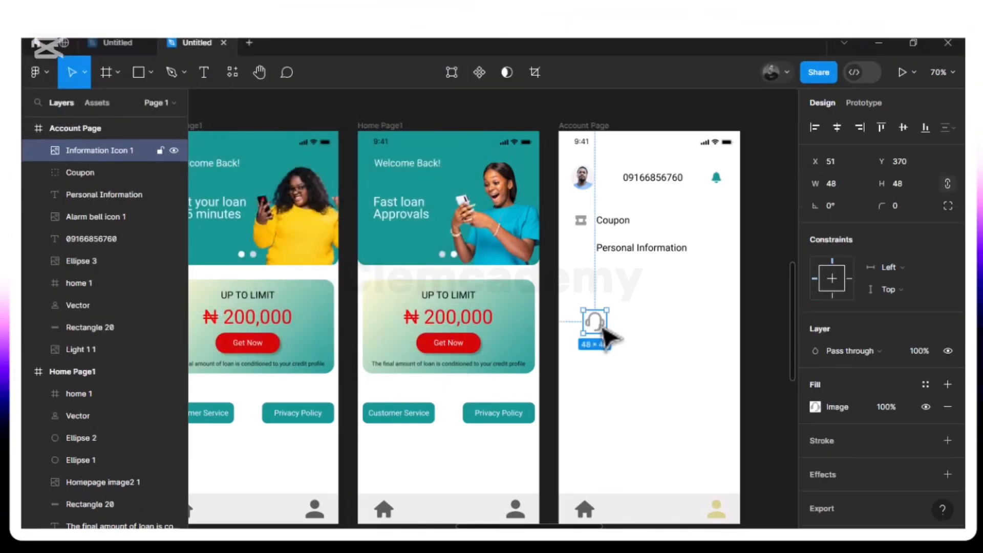
Resize the Information Icon to 32 × 32 and move it beside the Personal Information text at X 30, Y 225
drag(593, 325, 585, 250)
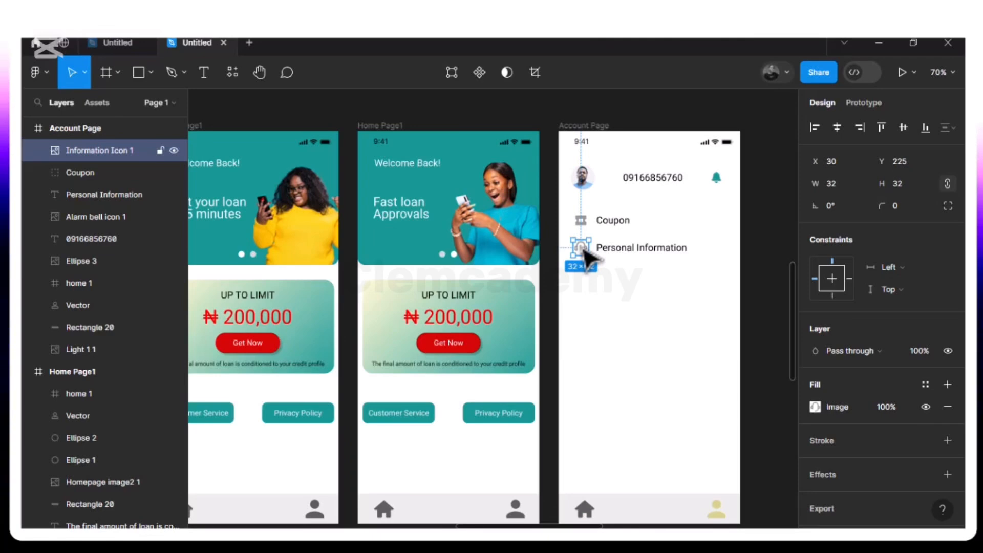
shift+click(635, 248)
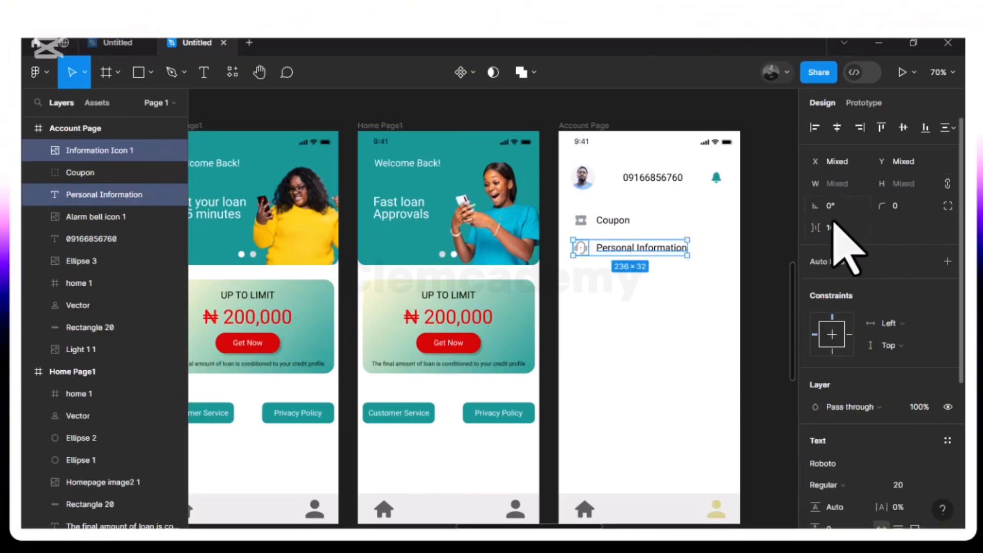
click(646, 326)
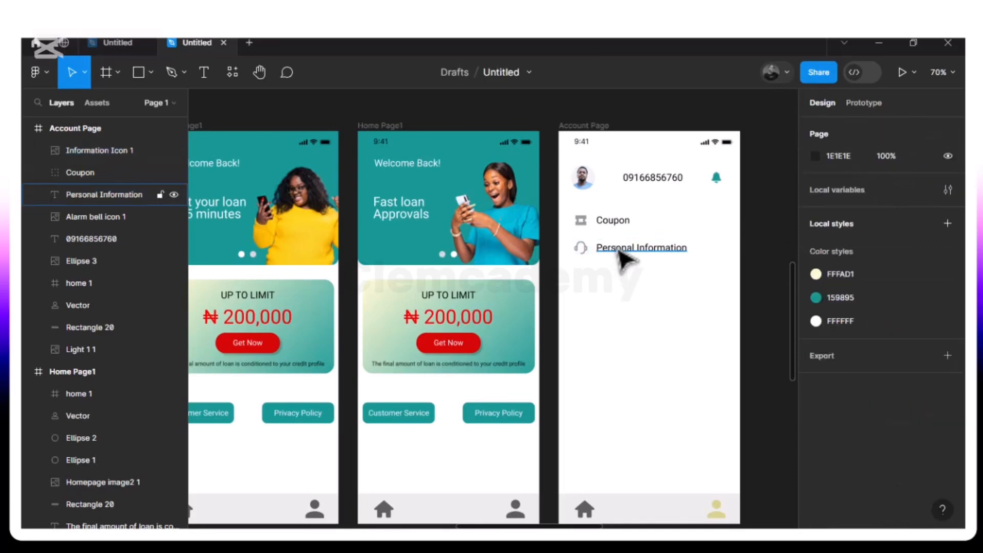
Nudge the Personal Information text right to X 82, leaving a 20 px gap from its icon
click(614, 249)
key(alt)
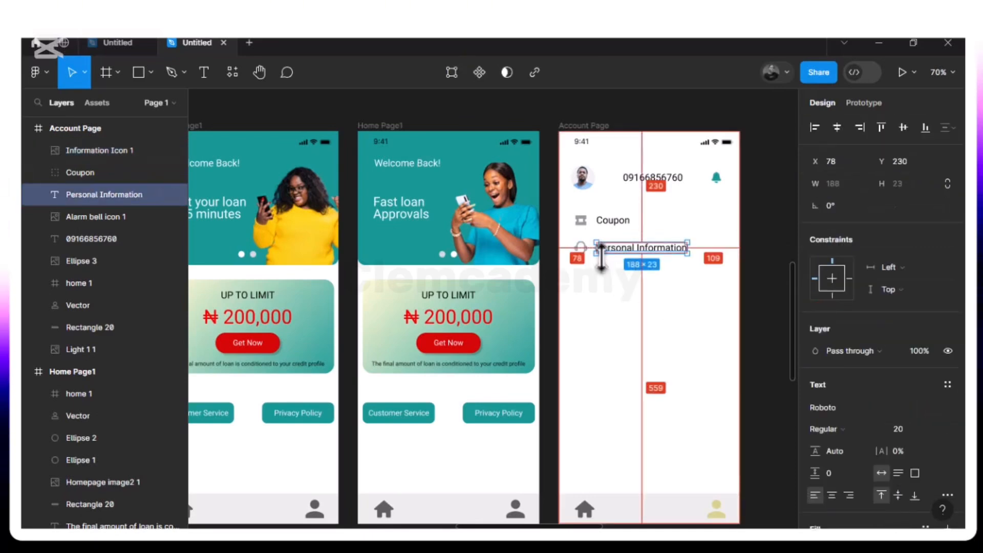
key(Right)
key(Right)
key(Right)
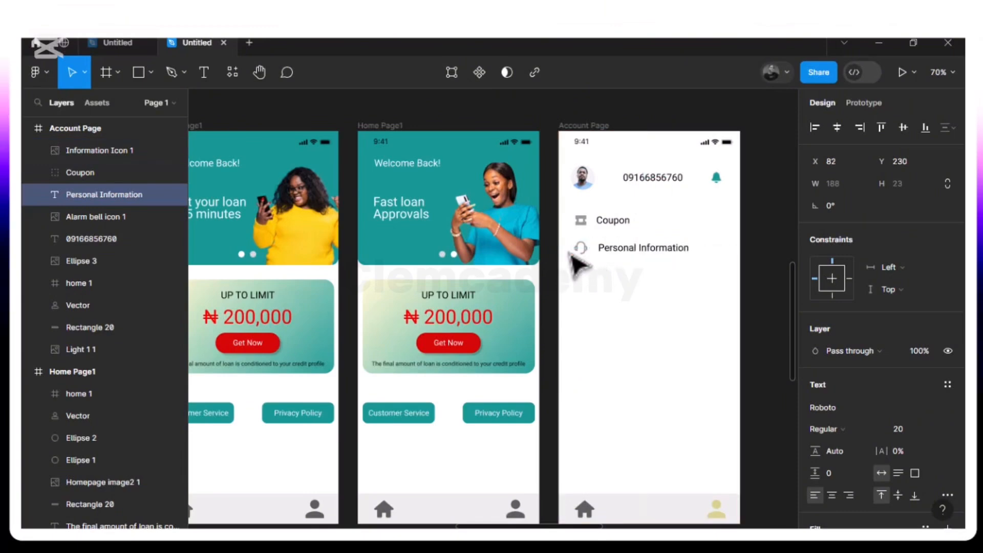
key(alt)
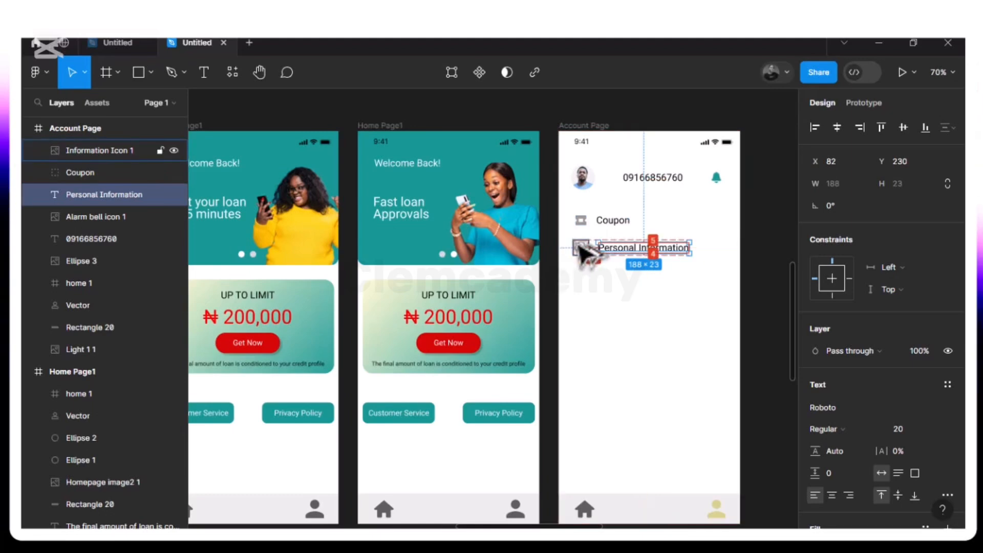
Shift the Personal Information icon and text right together to X 34, in line with the Coupon entry, and group them
click(610, 229)
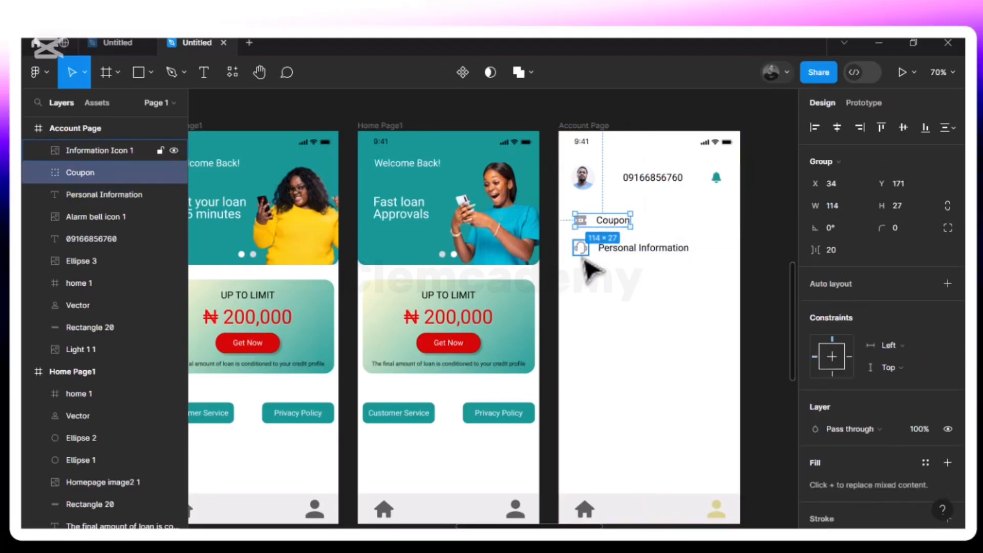
click(580, 248)
shift+click(626, 251)
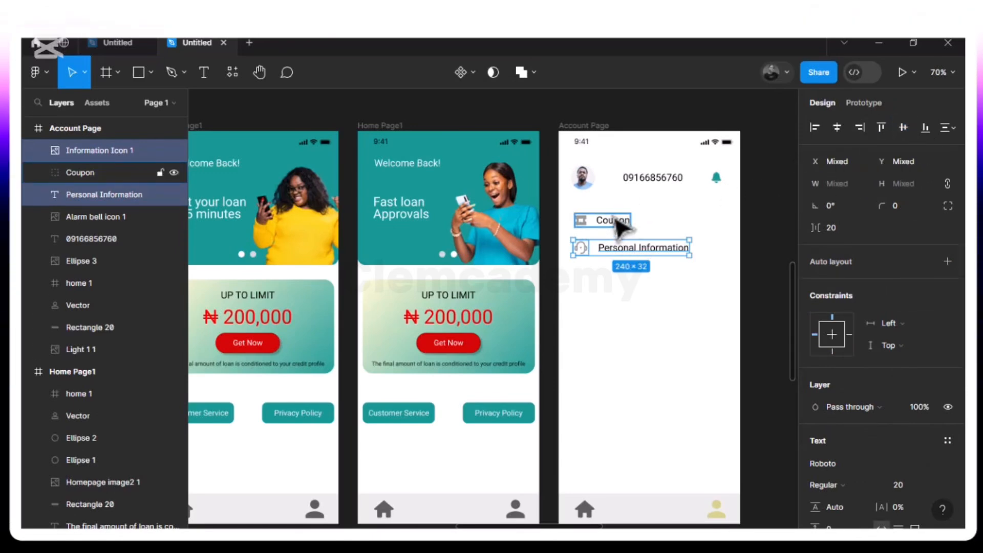
key(Right)
key(Right)
key(Right)
key(Right)
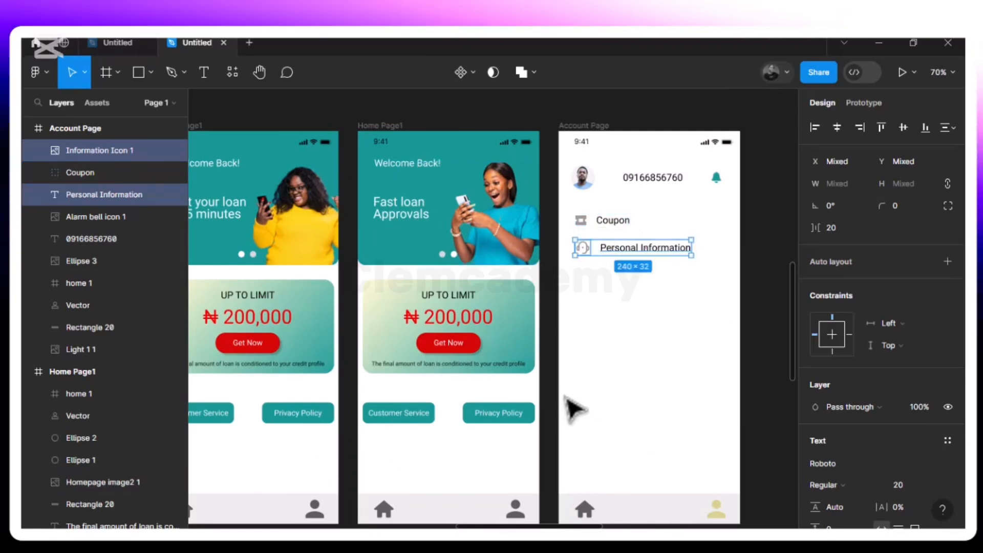
key(ctrl+g)
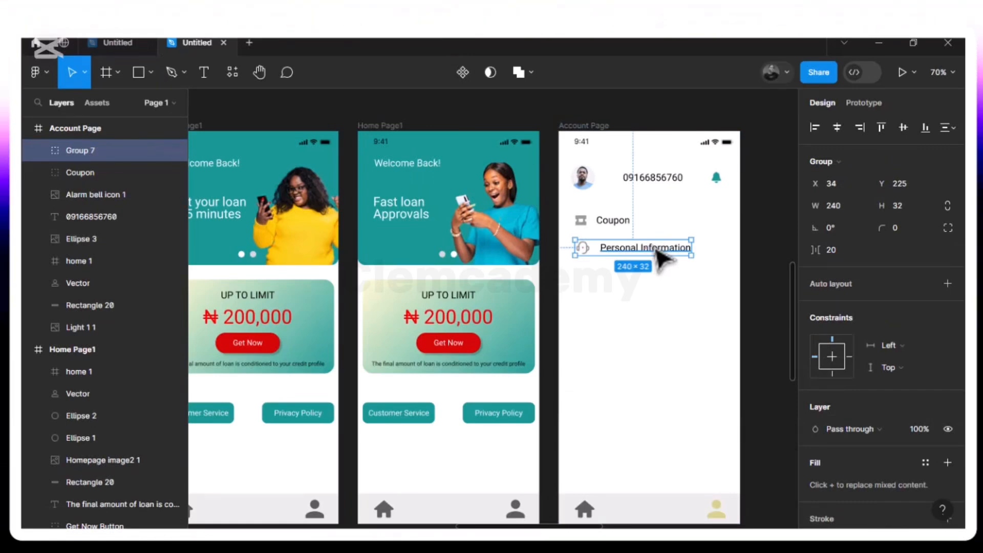
Duplicate the Personal Information group and position the copy directly below it at X 34, Y 287
key(ctrl+d)
mouse_move(661, 258)
mouse_down()
mouse_move(658, 287)
mouse_move(658, 276)
mouse_up()
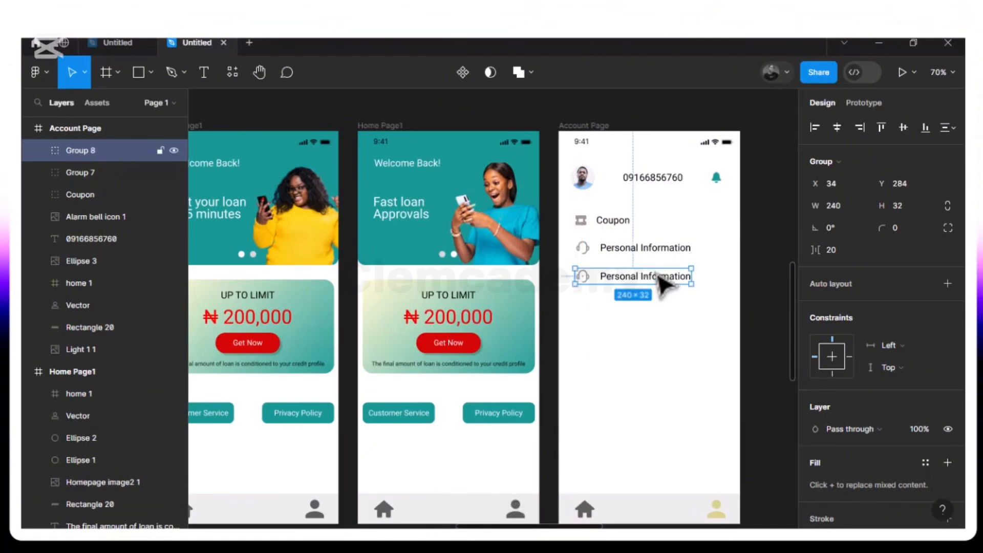
click(659, 254)
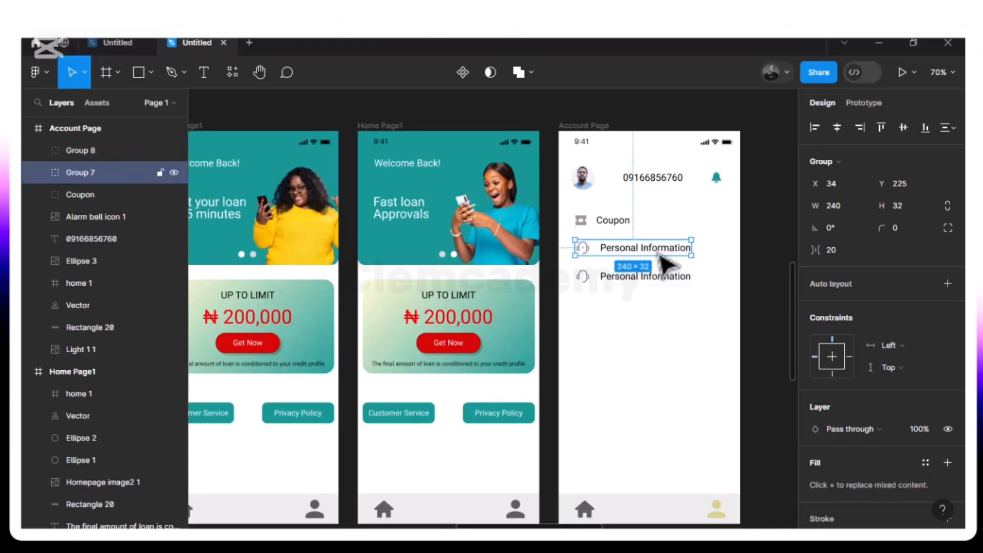
click(645, 276)
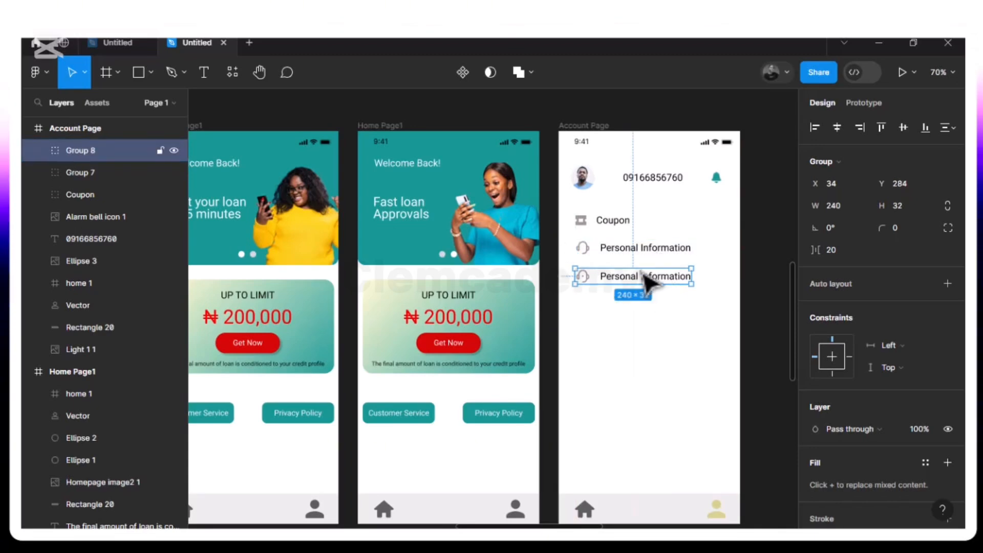
drag(644, 274, 645, 276)
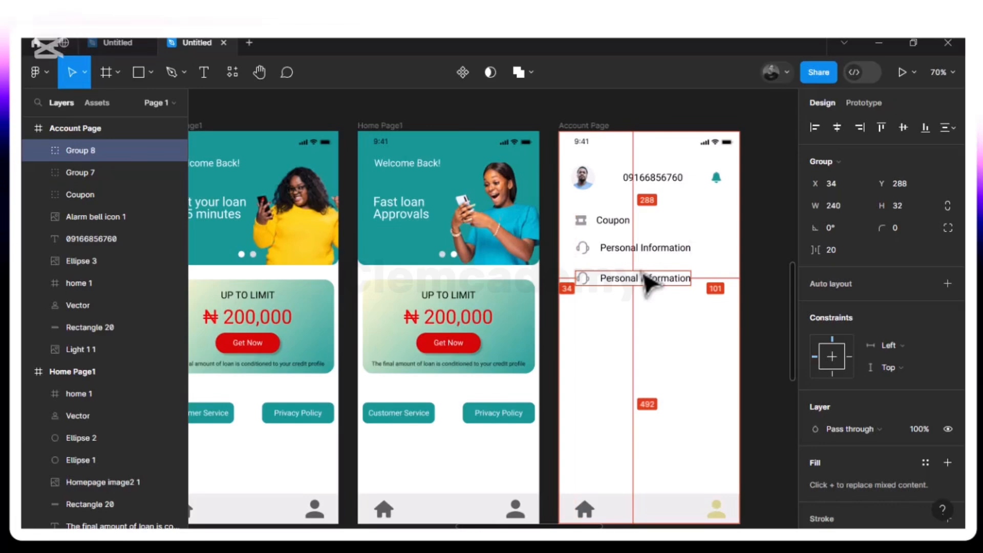
key(Up)
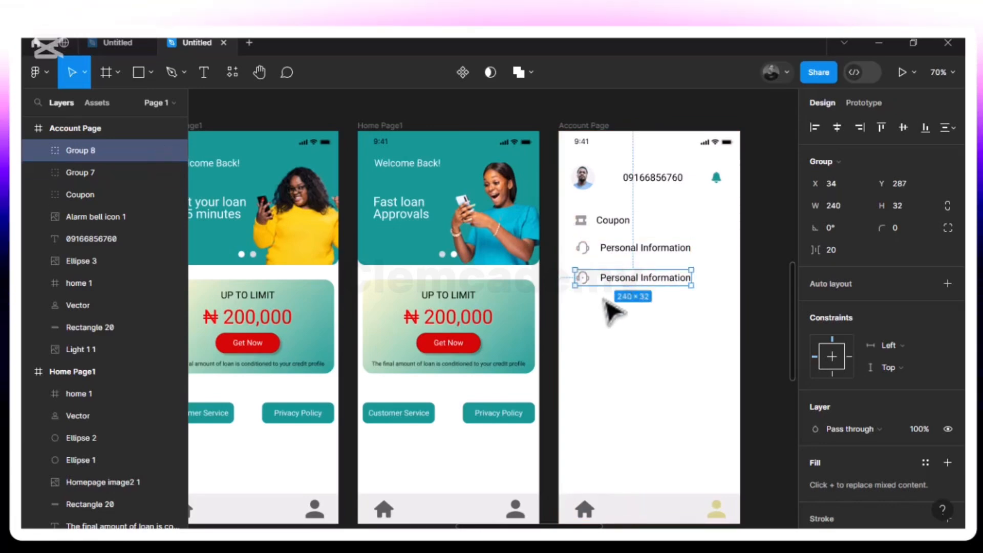
Ungroup the duplicated Personal Information entry into its separate icon and text
right_click(618, 289)
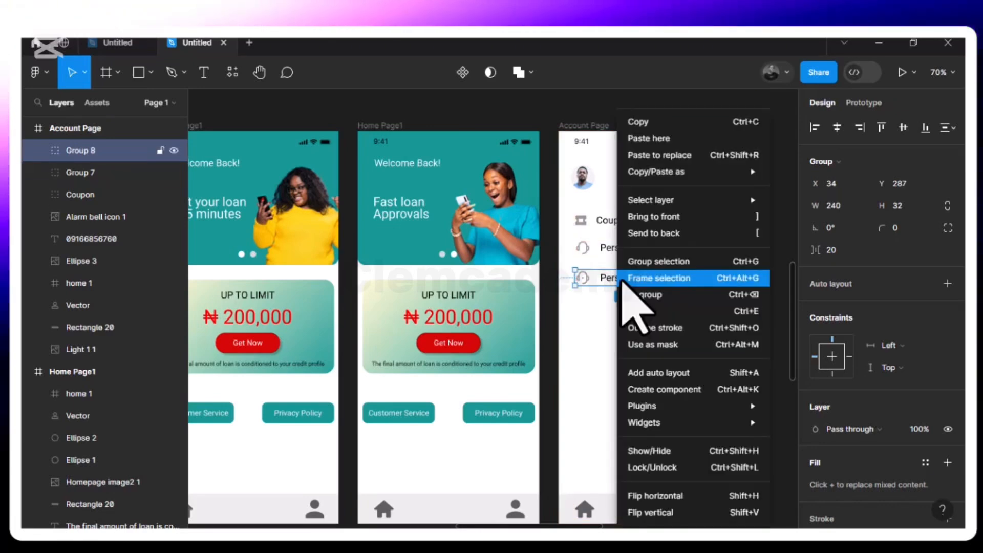
click(663, 298)
key(Escape)
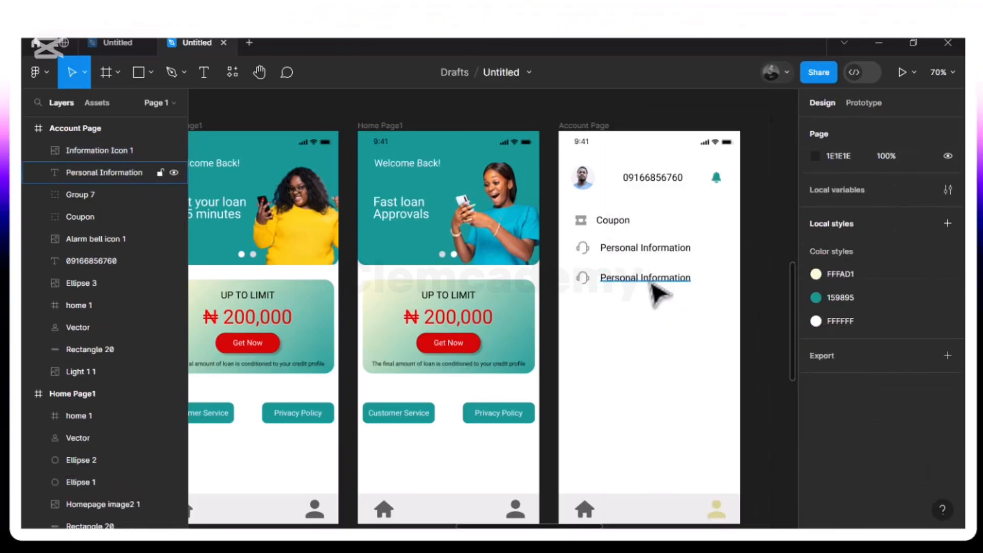
Change the duplicated Personal Information text to Disbursement Information
click(652, 285)
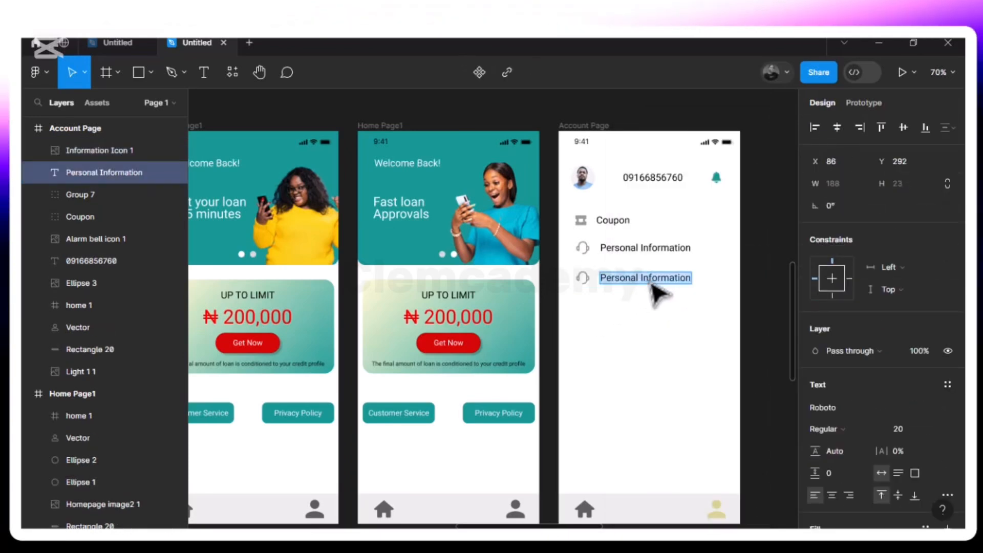
text(D)
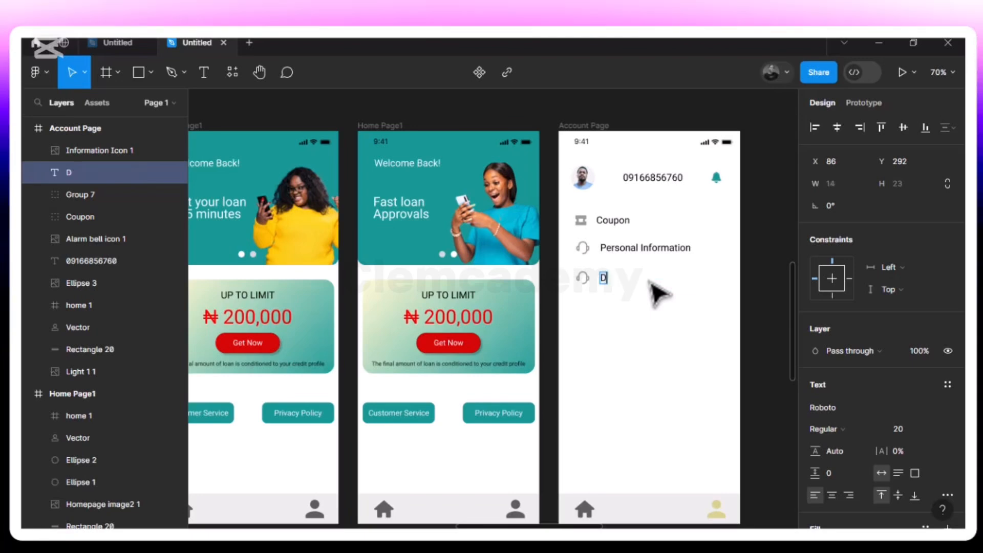
text(isb)
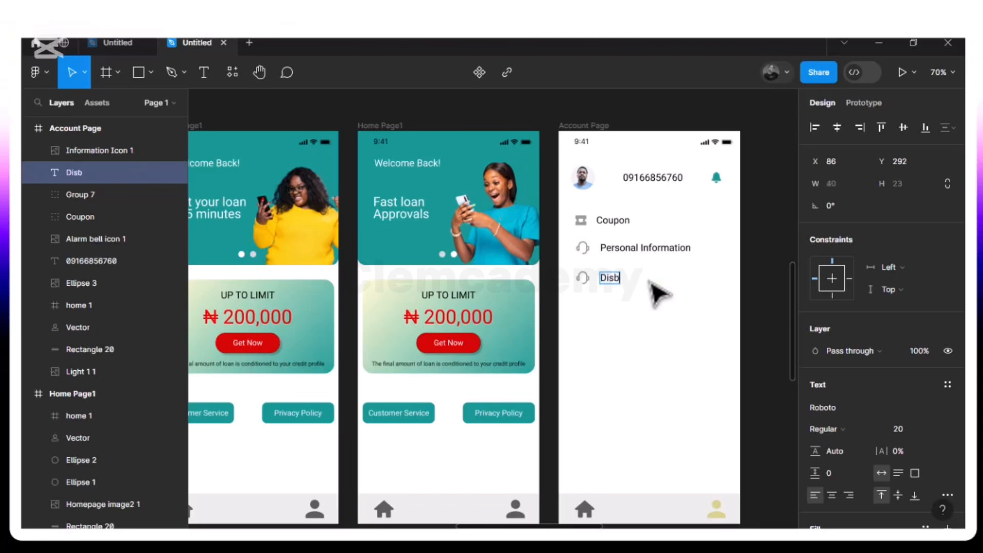
text(urme)
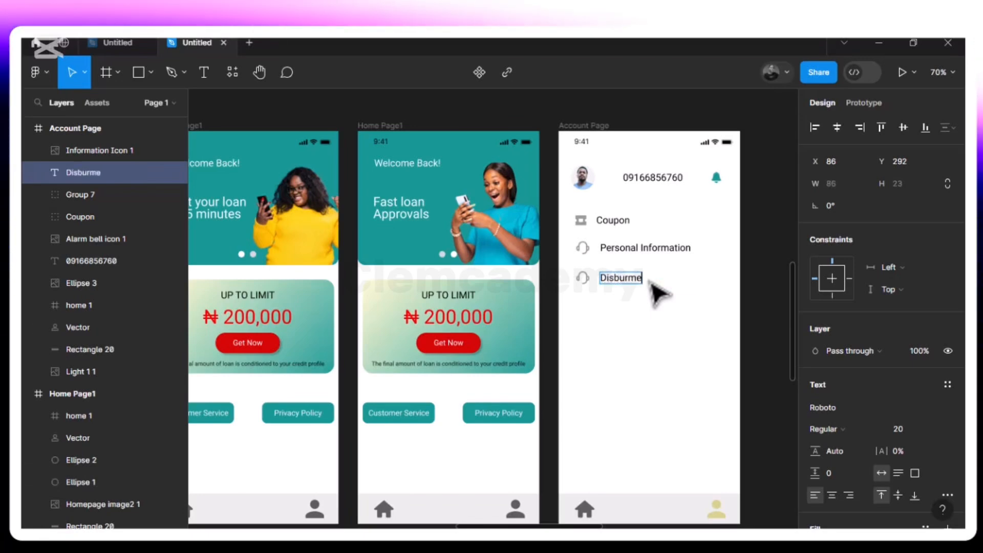
text(nt)
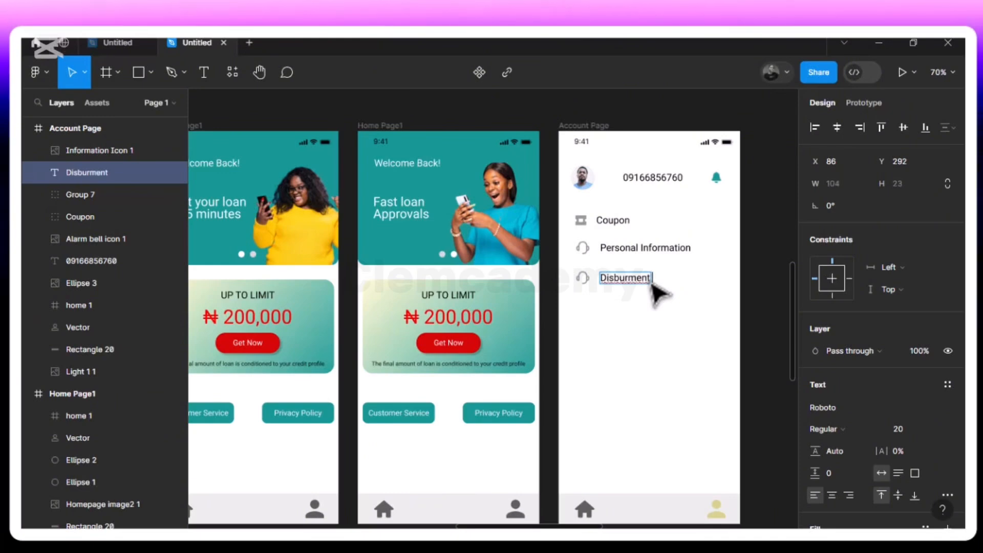
key(Left)
key(Left)
key(Left)
key(Left)
key(Left)
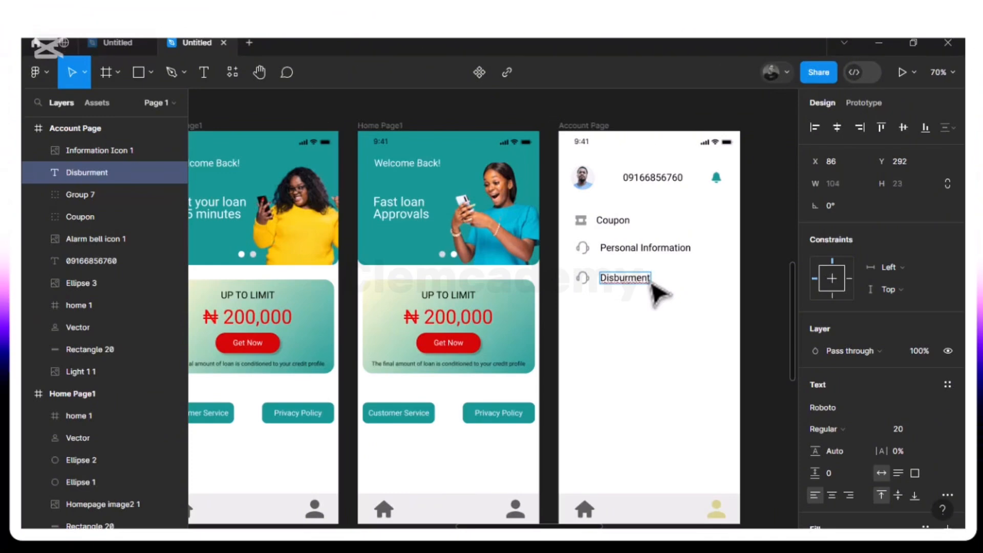
text(se)
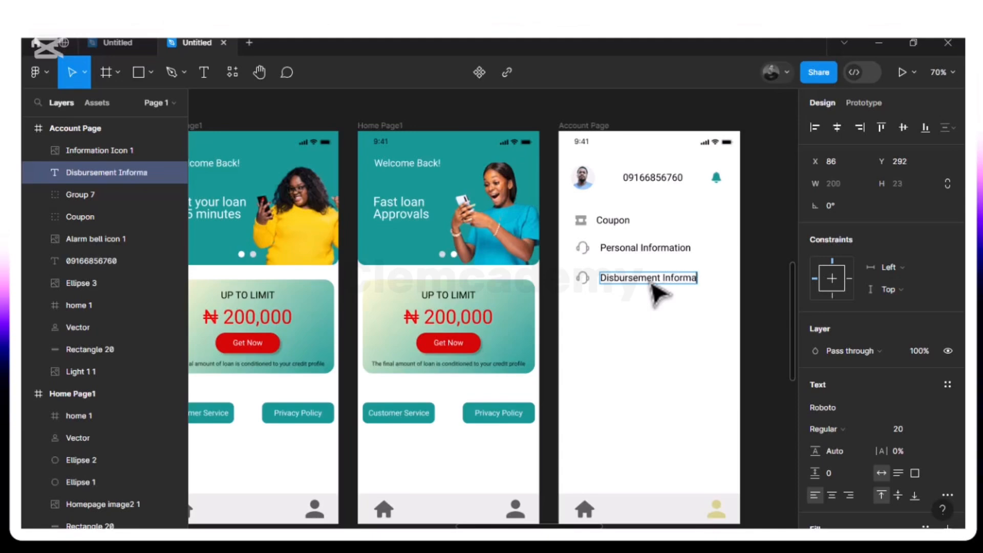
key(BackSpace)
text(n)
key(Escape)
Delete the duplicated information icon and place the Disbursement Icon image from the Icon Assets folder on the Account Page
click(585, 283)
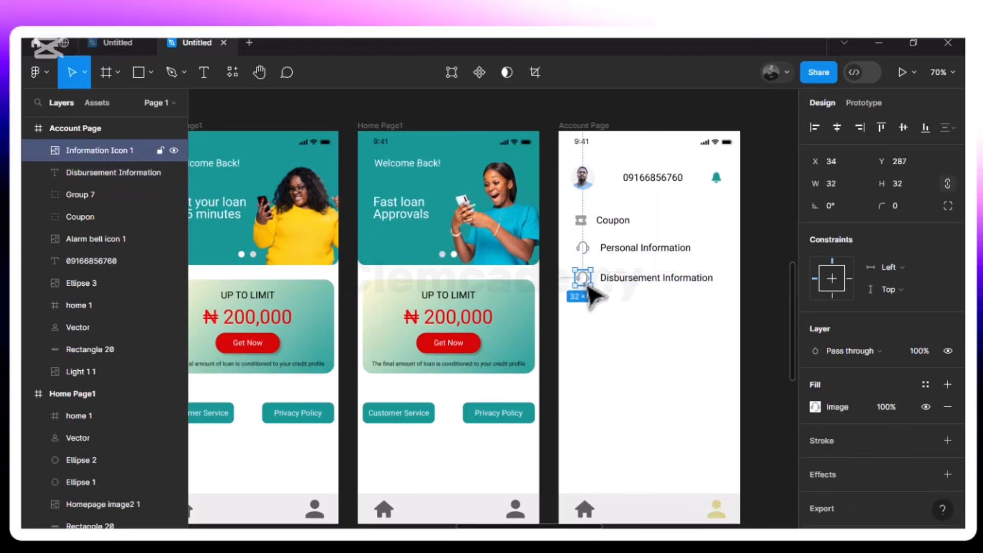
key(Delete)
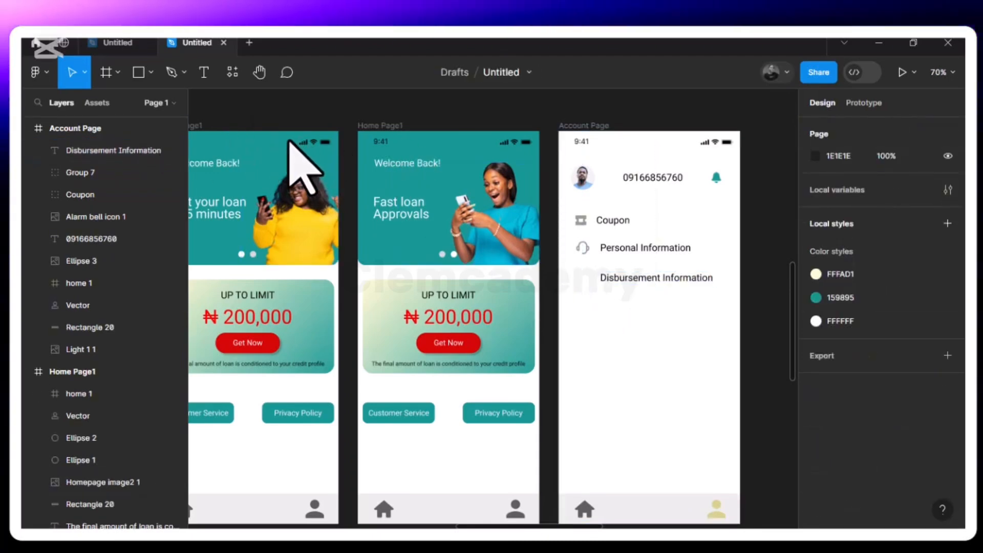
click(151, 72)
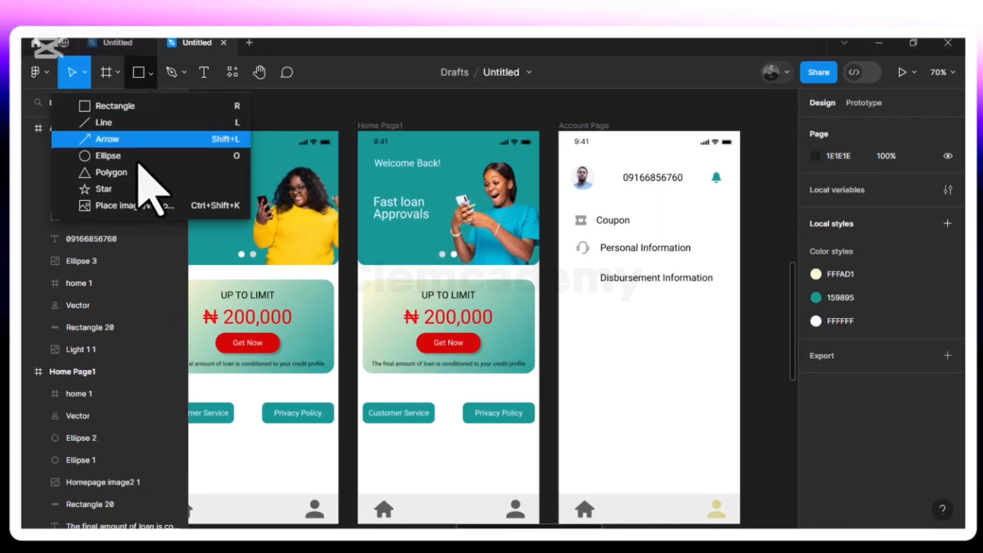
click(146, 205)
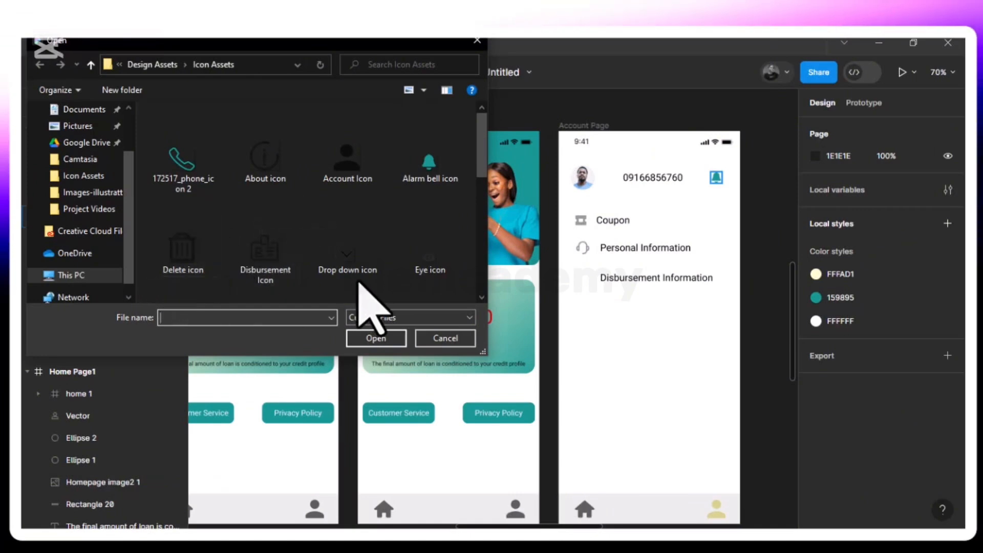
click(279, 258)
click(378, 338)
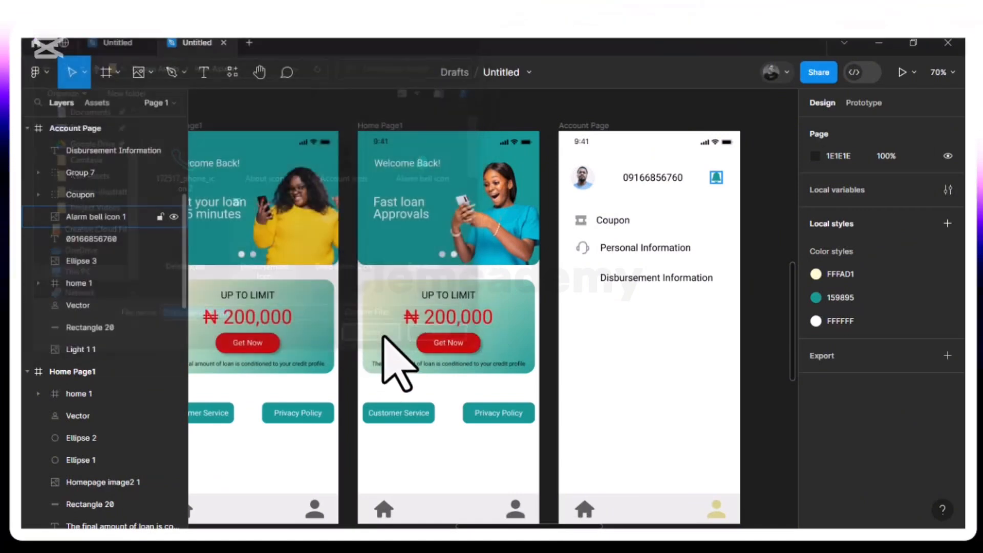
click(645, 362)
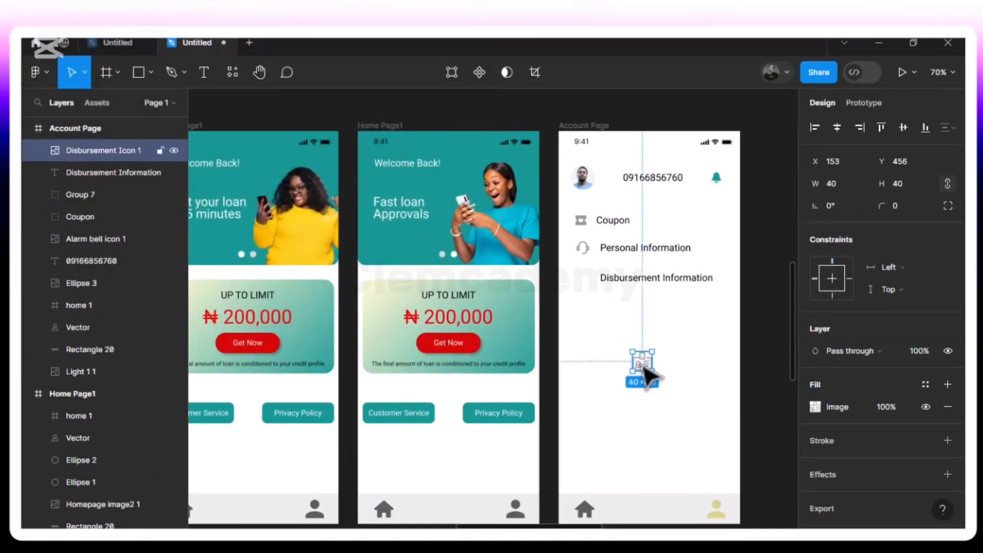
Resize the Disbursement Icon to 27 × 25 at X 34, Y 290, and move the Disbursement Information text to X 81
drag(656, 347, 651, 352)
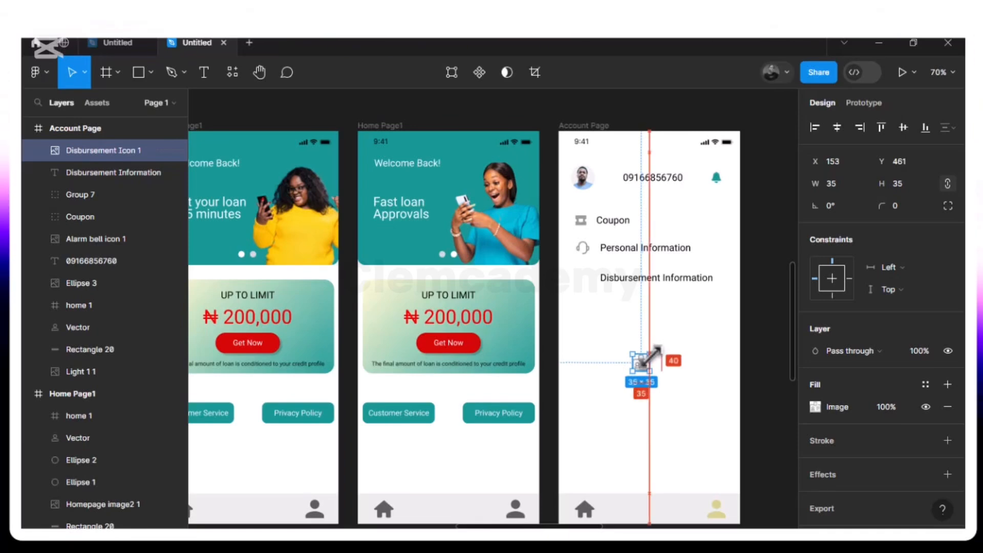
drag(643, 370, 587, 303)
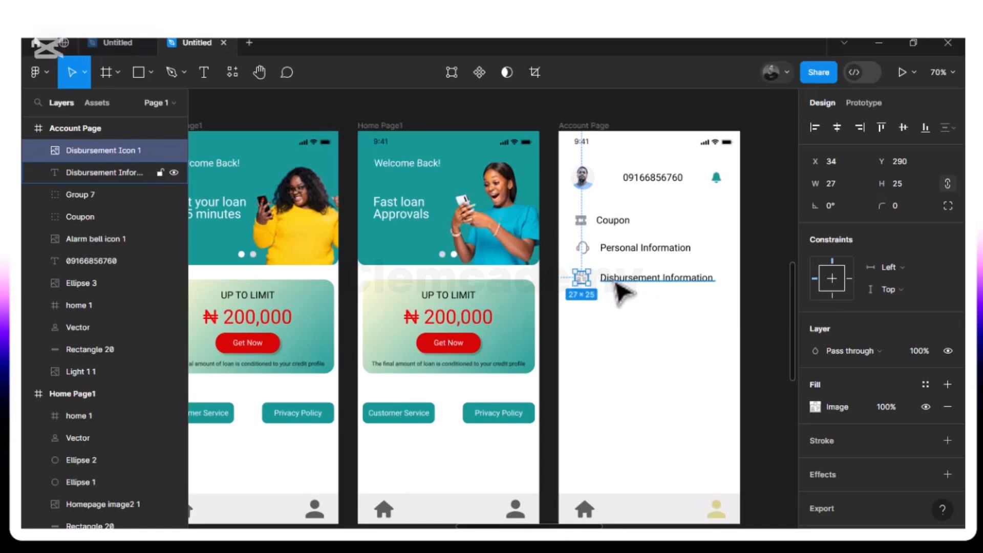
click(646, 293)
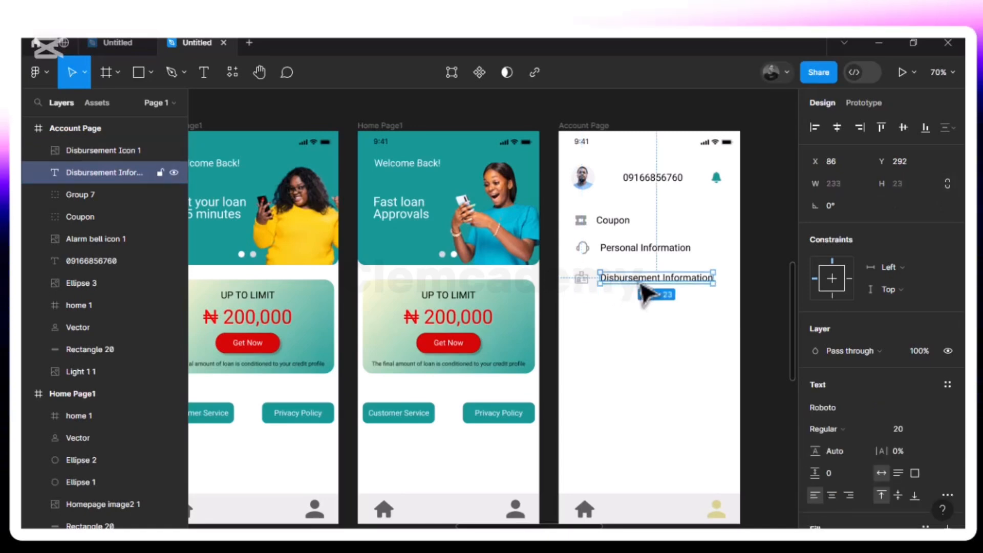
double_click(647, 293)
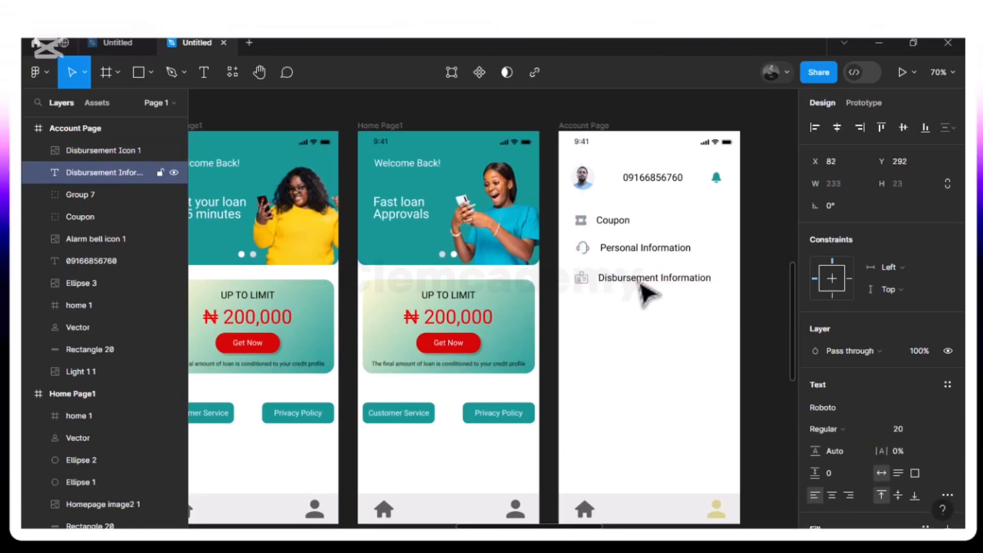
key(alt)
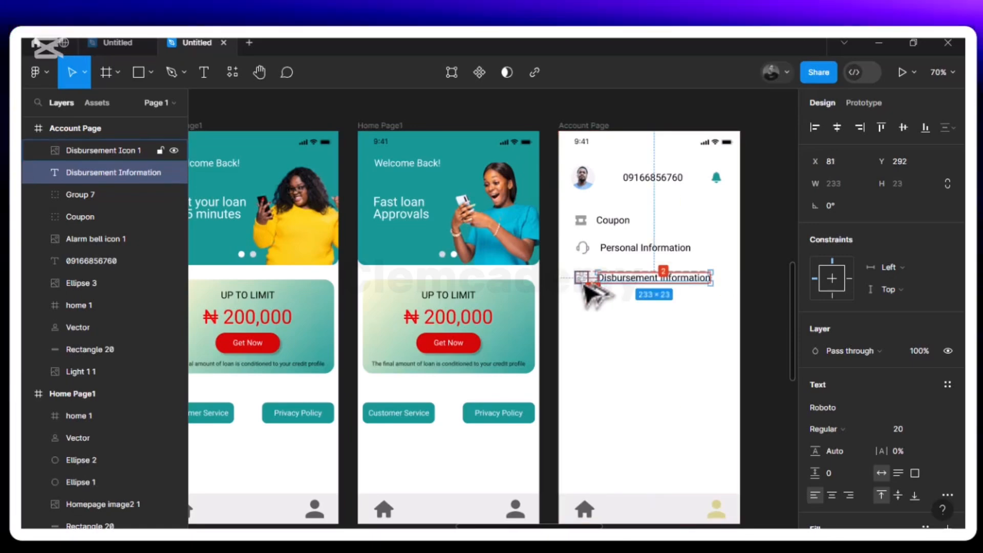
Align the Disbursement icon and text on their vertical centers and nudge the pair up toward the Personal Information entry
shift+click(583, 279)
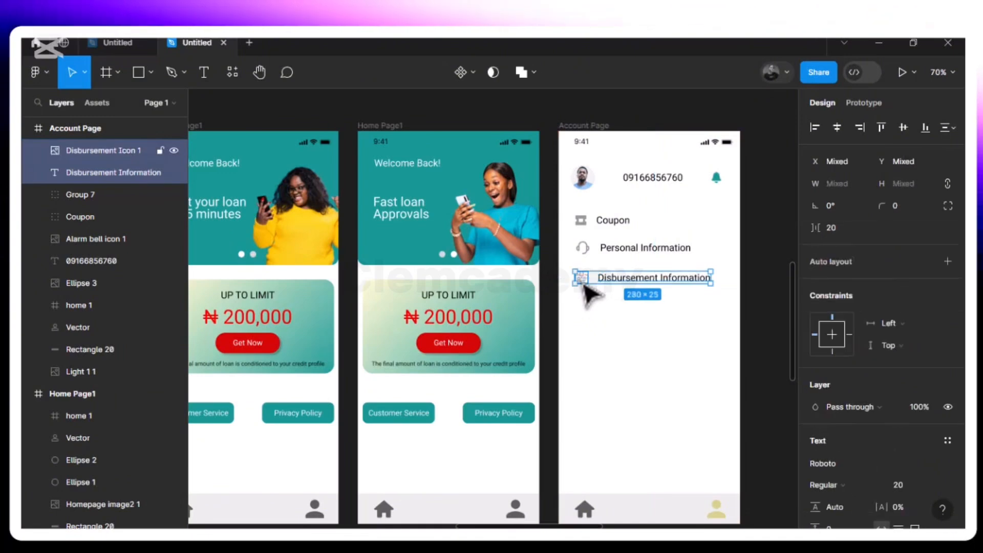
click(904, 127)
key(alt)
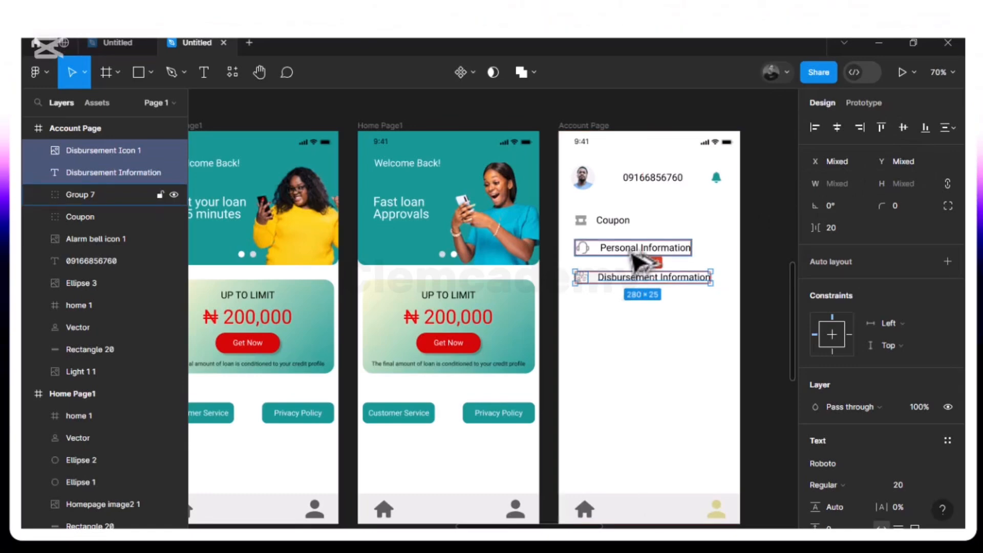
key(Up)
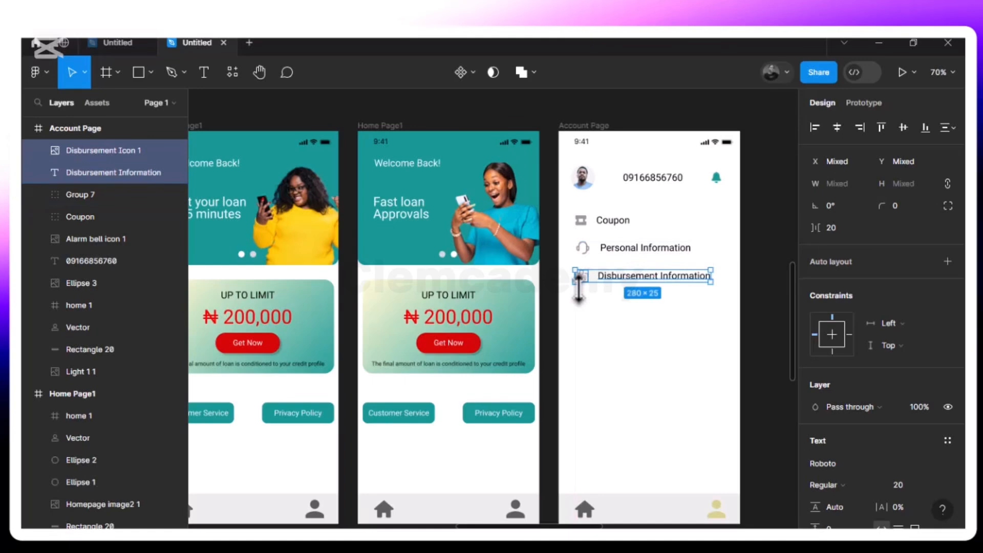
Check the spacing to the Personal Information entry and group the Disbursement icon with its Disbursement Information text
key(alt)
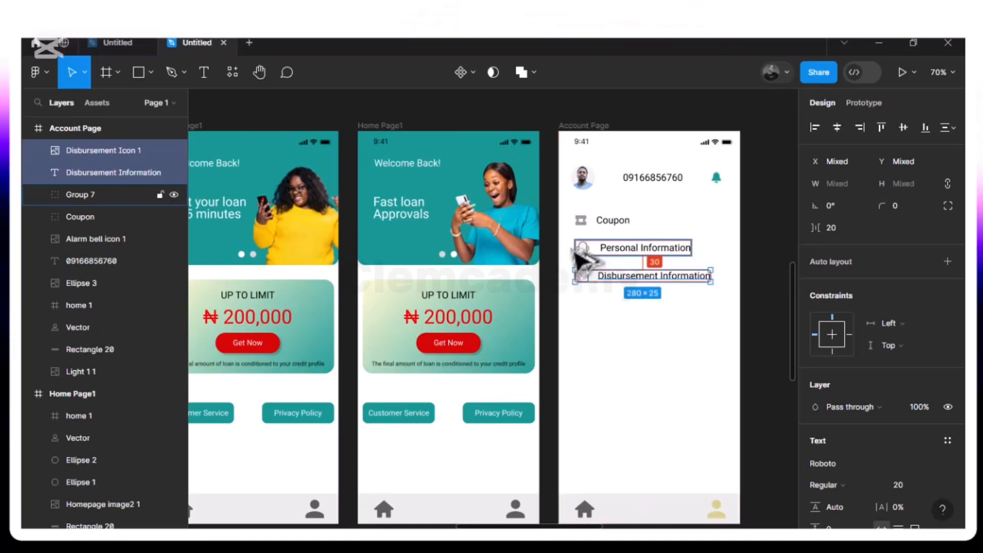
click(594, 253)
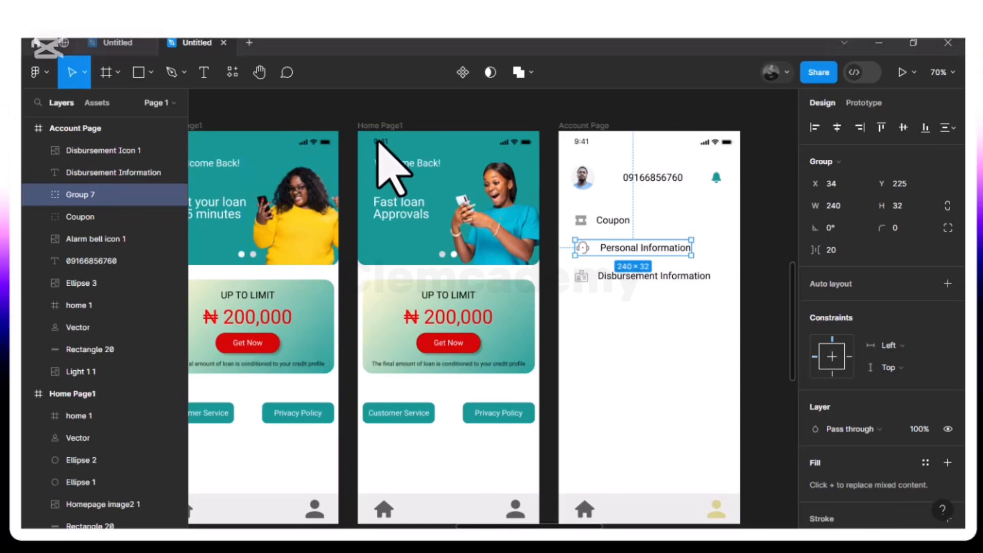
click(603, 280)
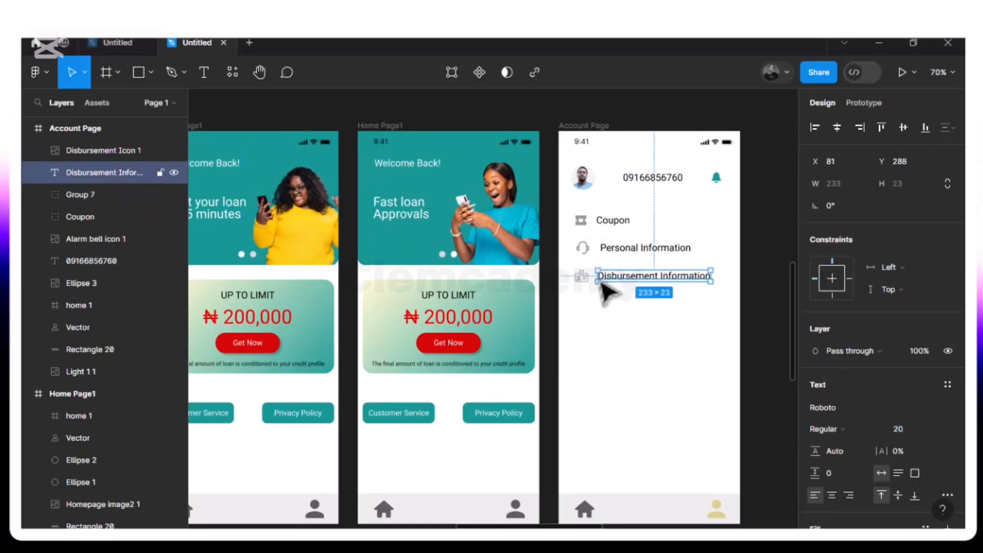
shift+click(583, 282)
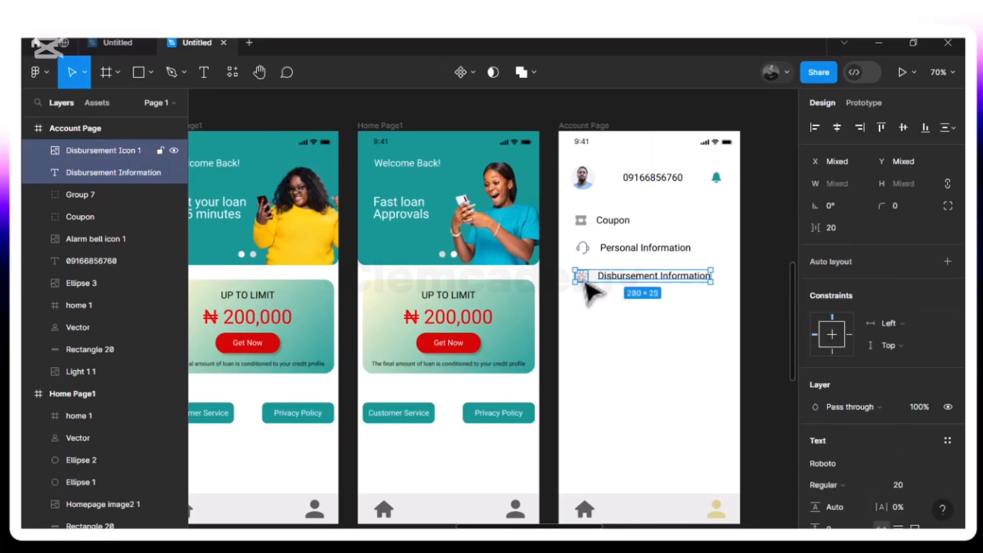
key(ctrl+g)
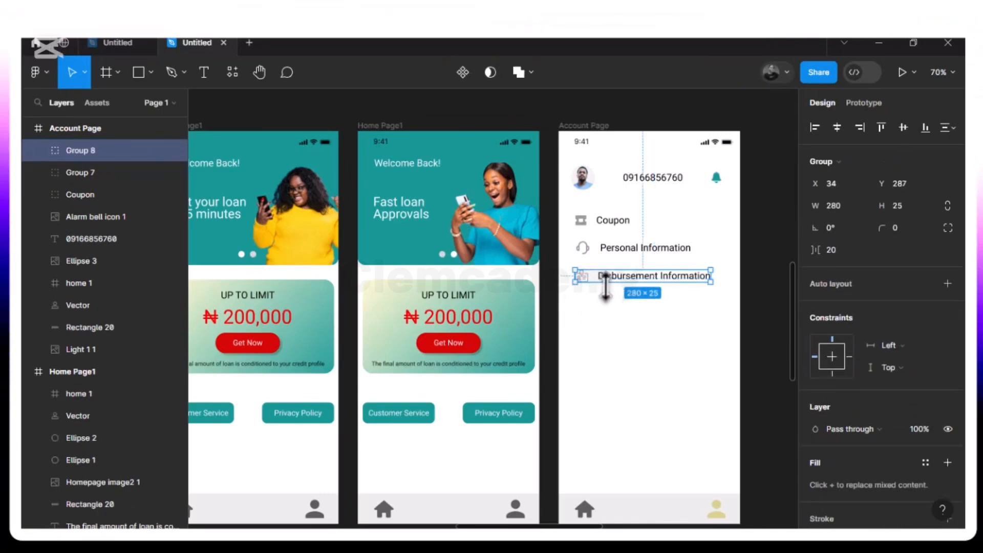
Duplicate the Disbursement Information group, place the copy below the original at X 34, Y 342, and ungroup it
key(ctrl+d)
drag(636, 288, 634, 311)
right_click(646, 308)
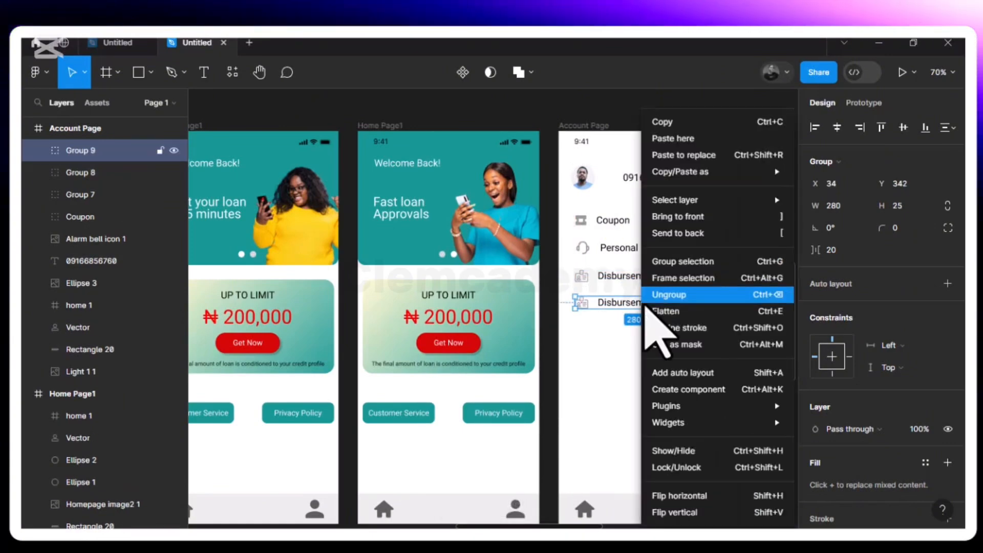
click(665, 296)
Change the duplicated Disbursement Information text to FAQ
click(657, 307)
double_click(659, 306)
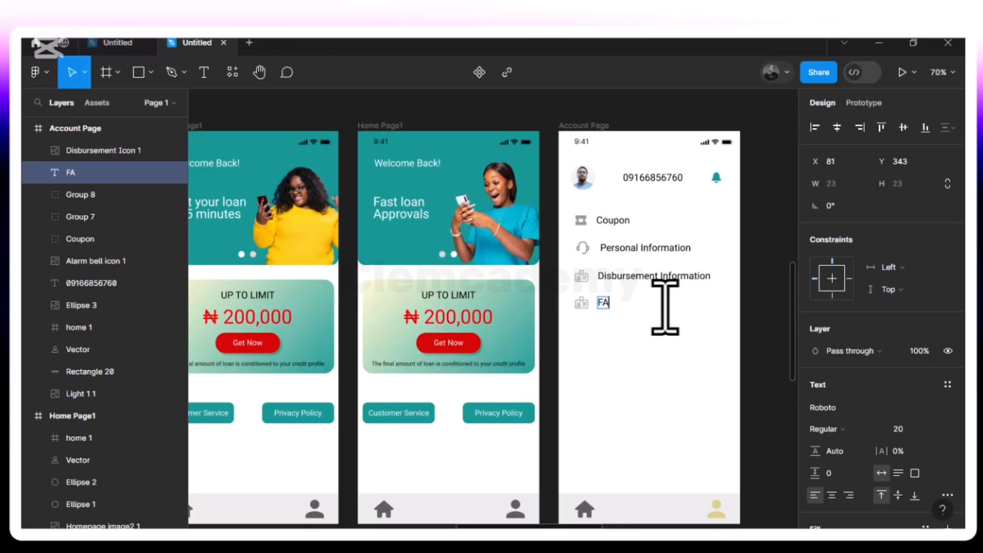
text(Q)
key(Escape)
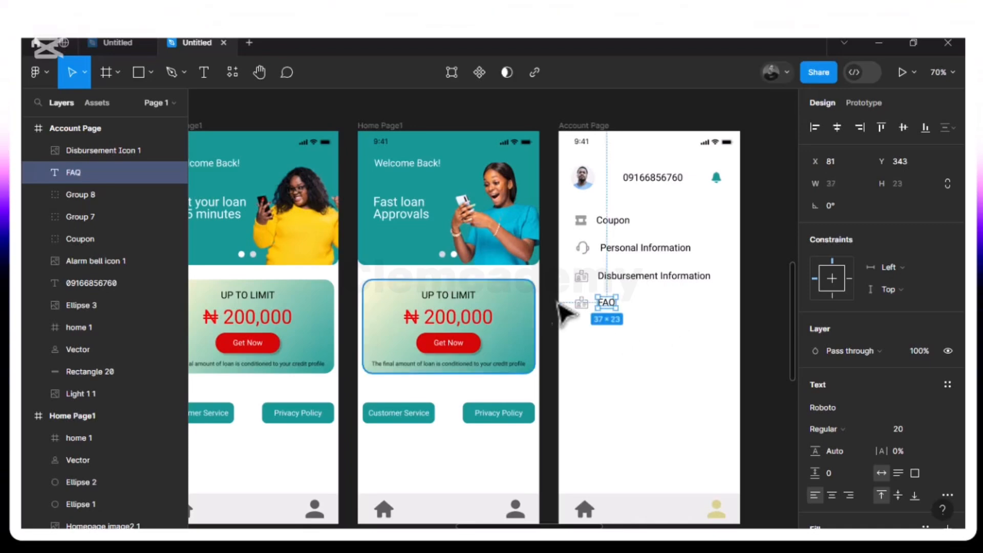
Delete the duplicated disbursement icon and place the FAQ icon image from the Icon Assets folder below the FAQ text, about 34 × 29
click(581, 303)
key(Delete)
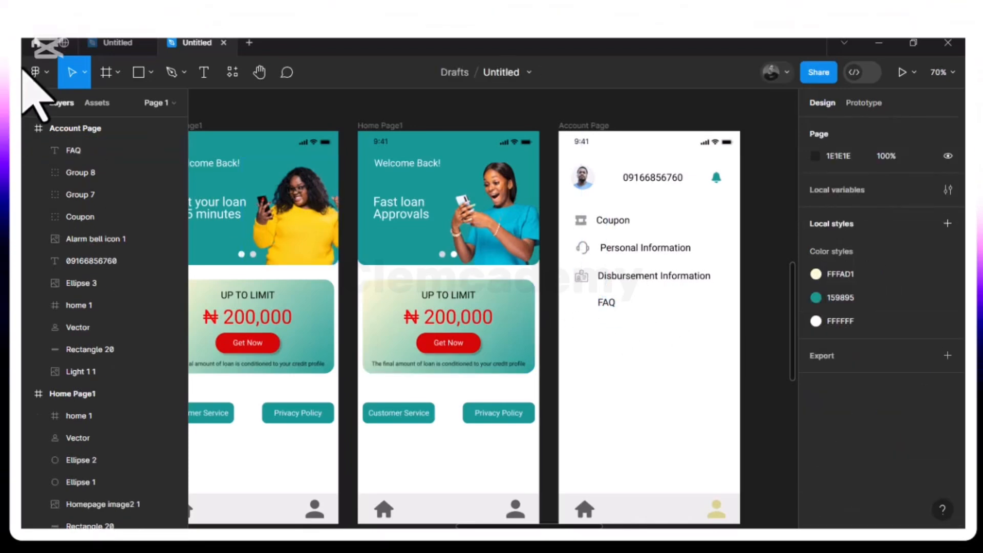
click(154, 76)
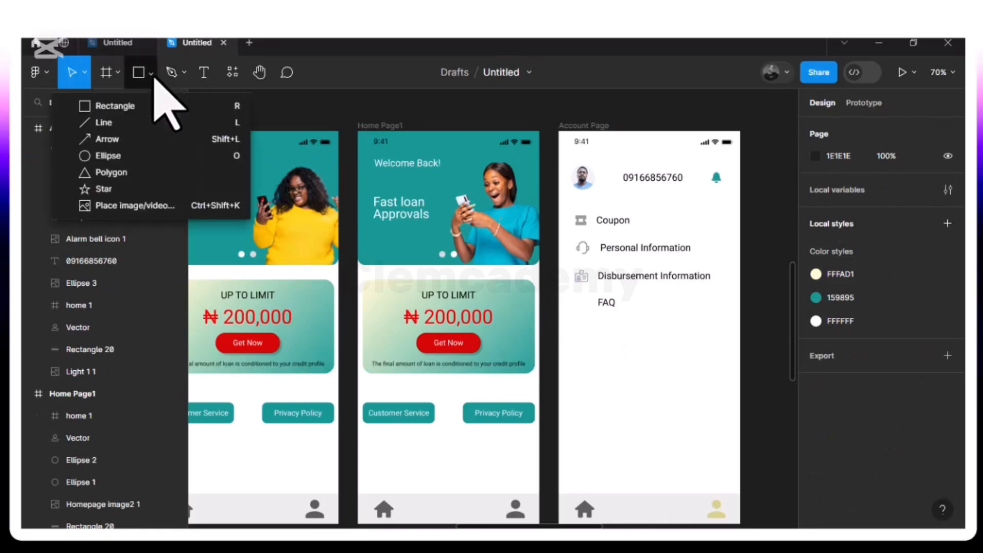
click(298, 148)
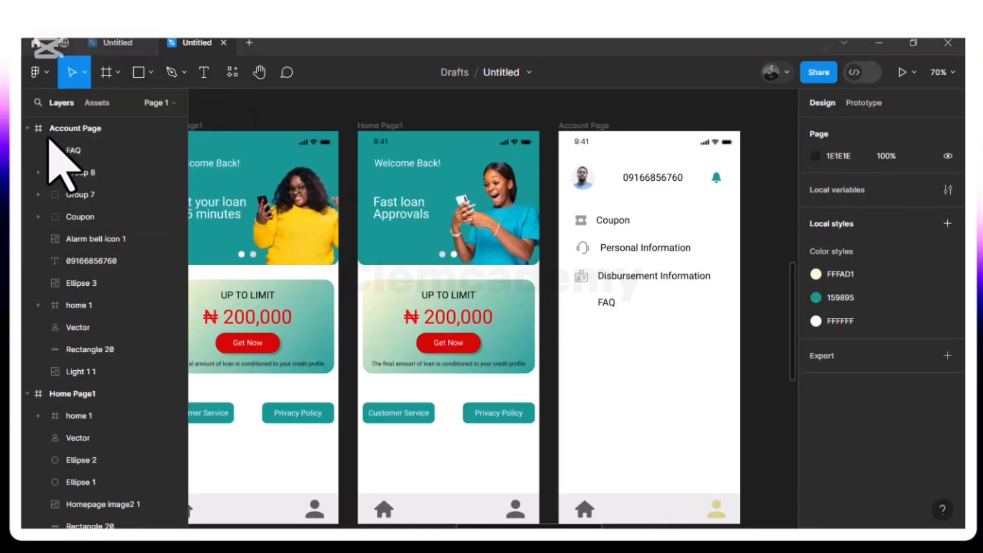
click(150, 71)
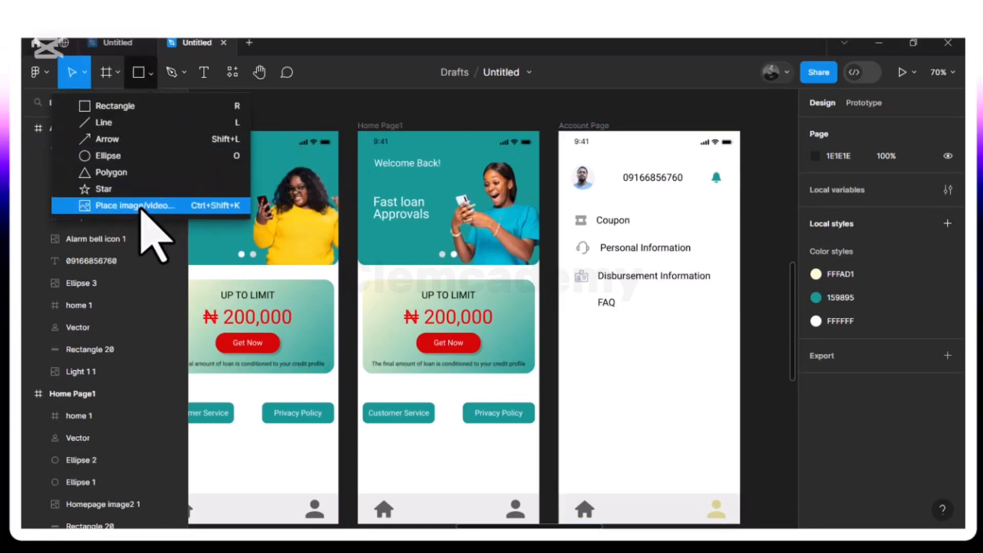
click(146, 206)
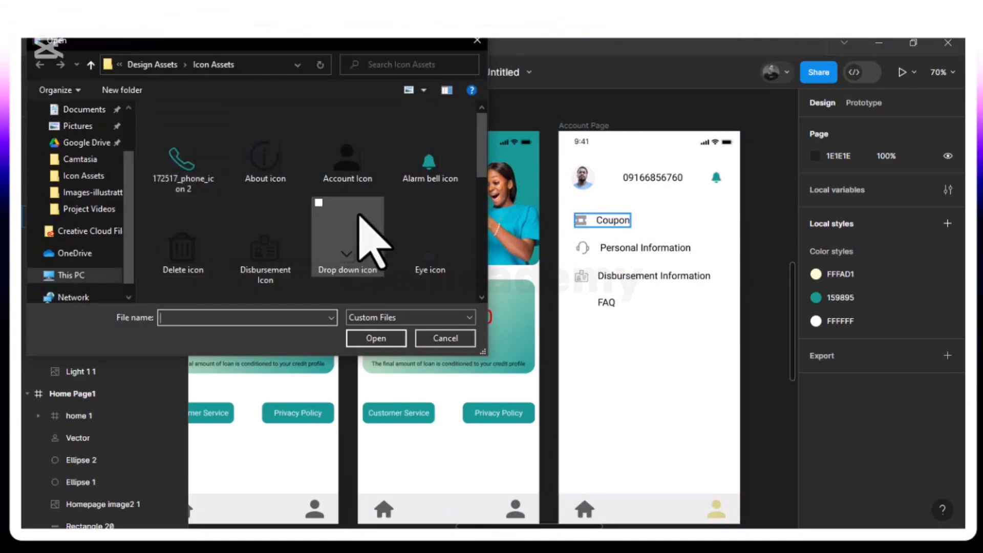
scroll(251, 210, down, 1)
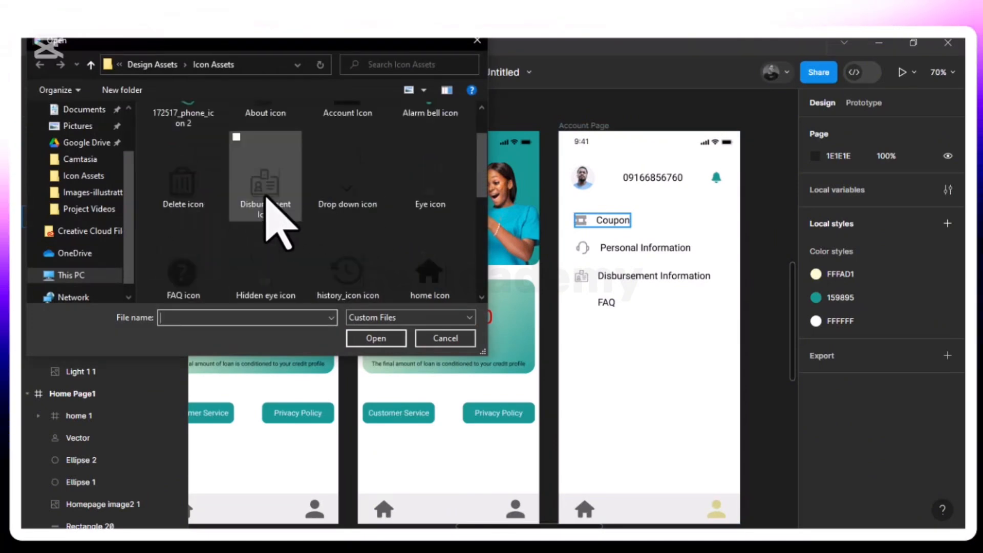
click(179, 274)
click(374, 342)
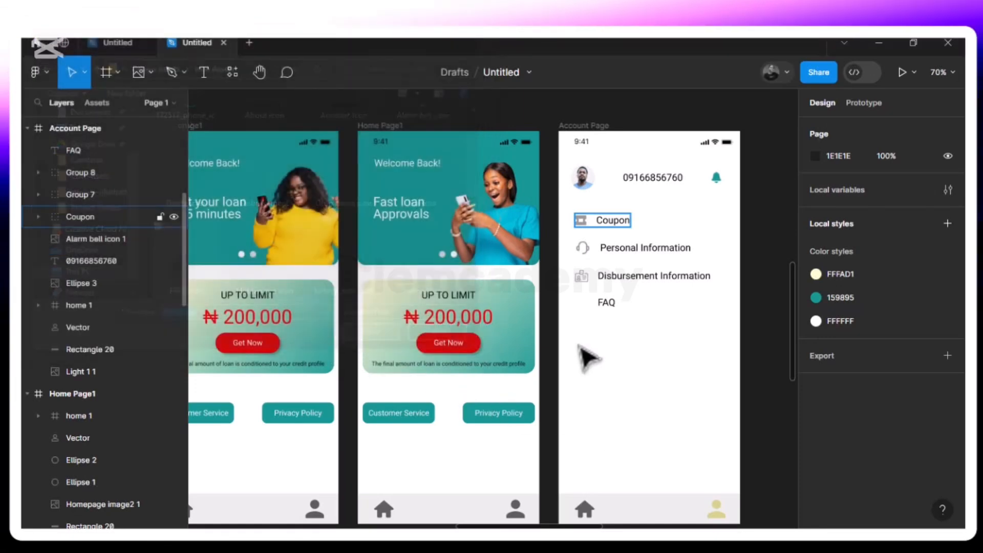
drag(563, 326, 586, 348)
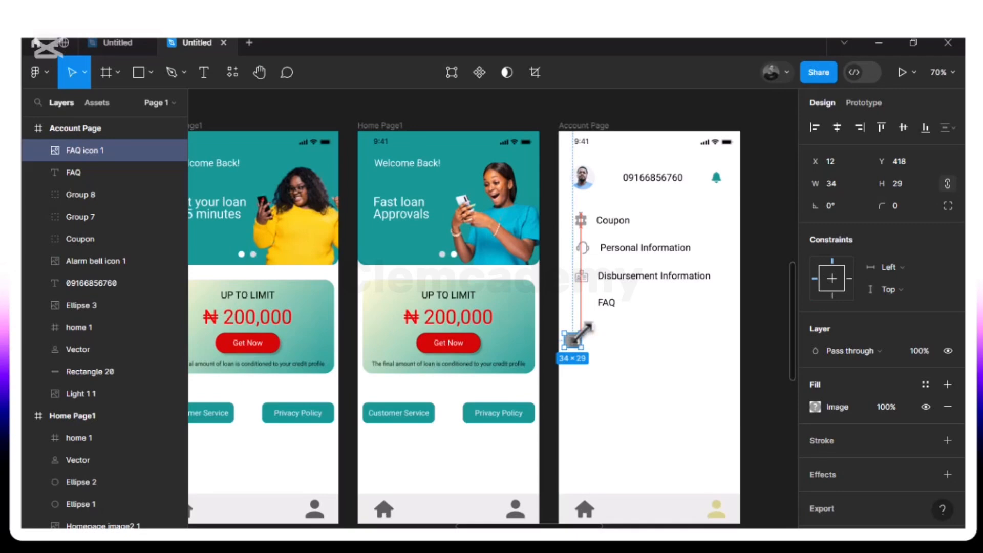
Resize the FAQ icon to 27 × 27 at X 34, Y 343, and align it with the FAQ text on their vertical centers
drag(579, 337, 590, 303)
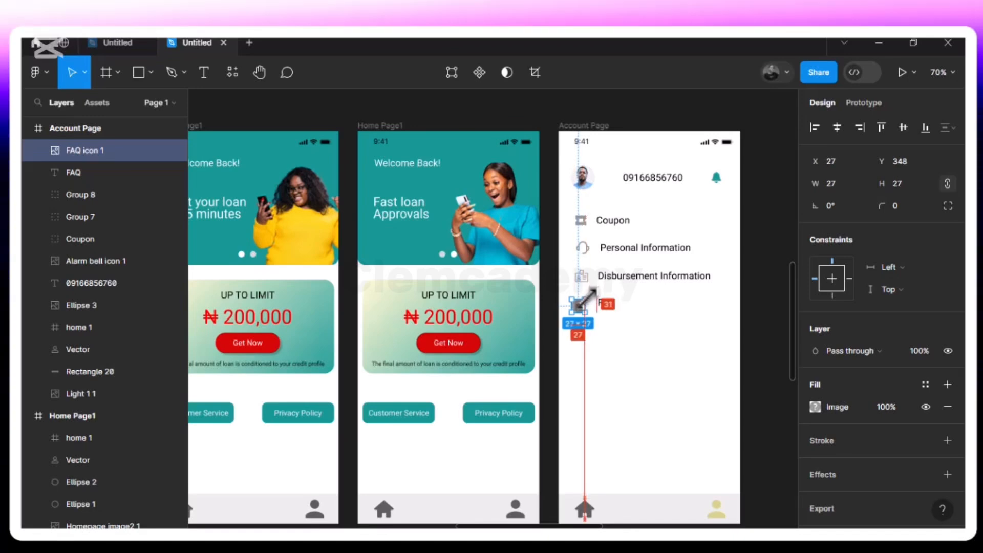
click(584, 324)
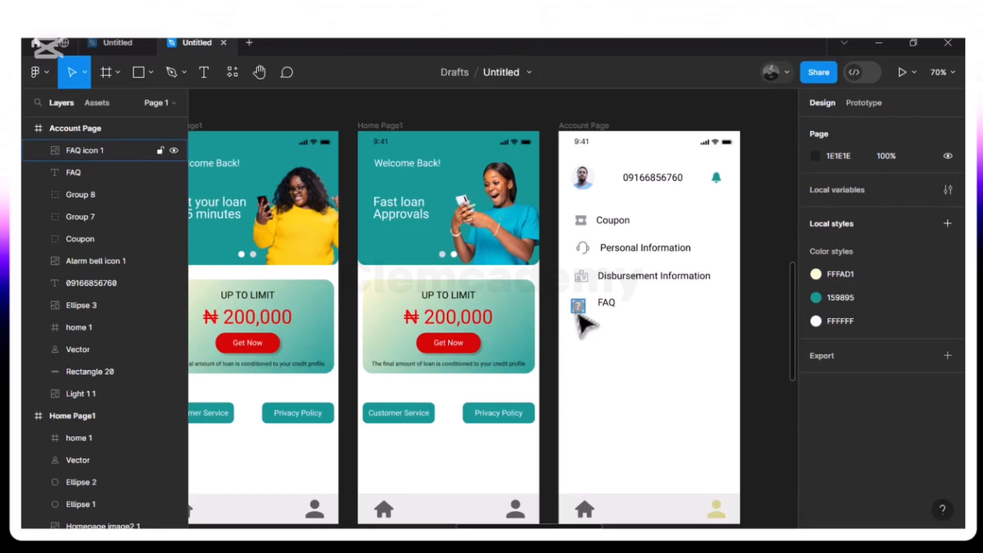
click(578, 309)
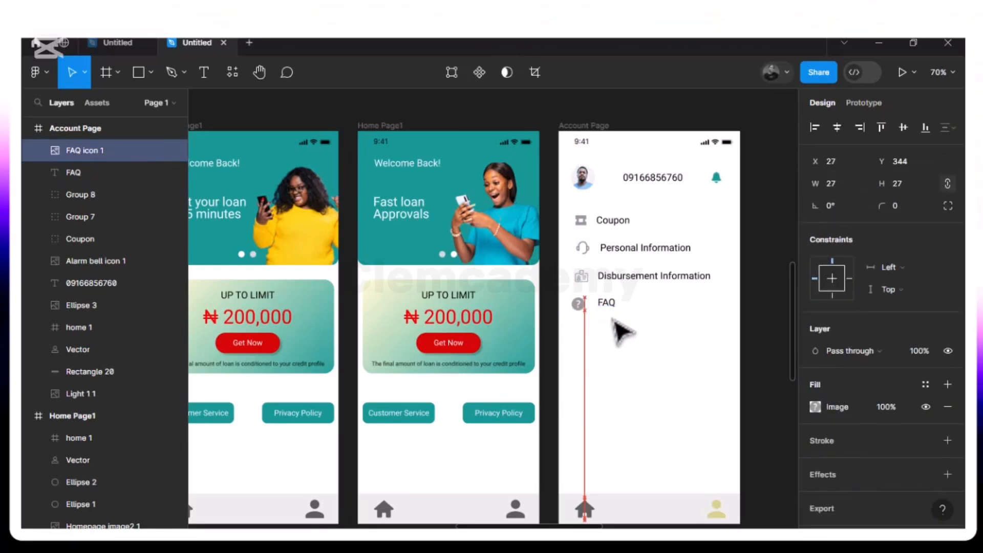
key(alt)
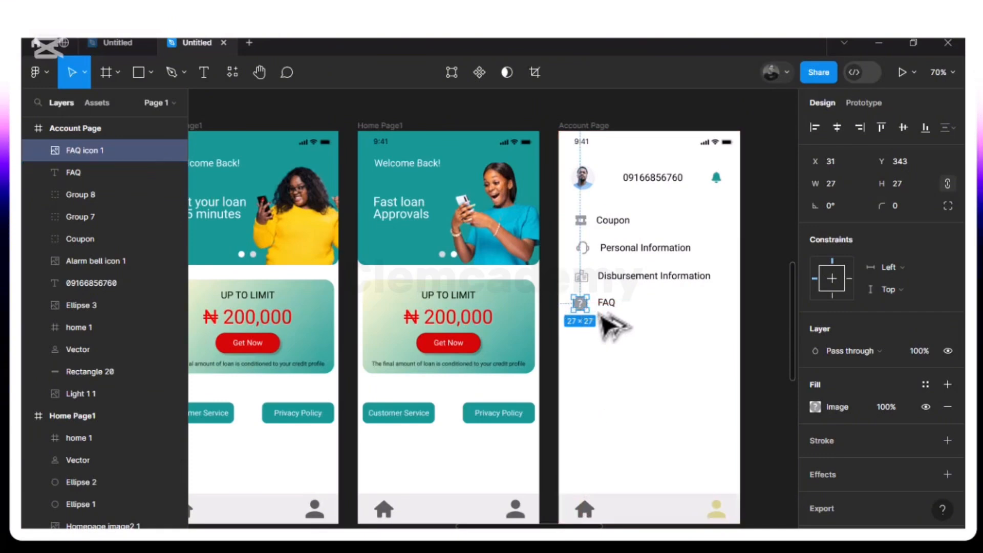
key(Right)
key(Right)
key(Right)
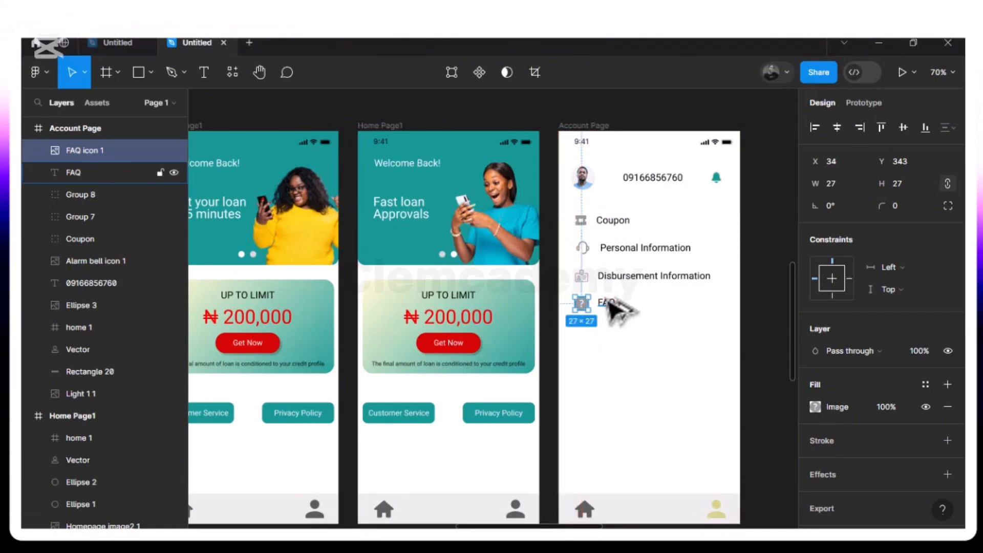
shift+click(612, 305)
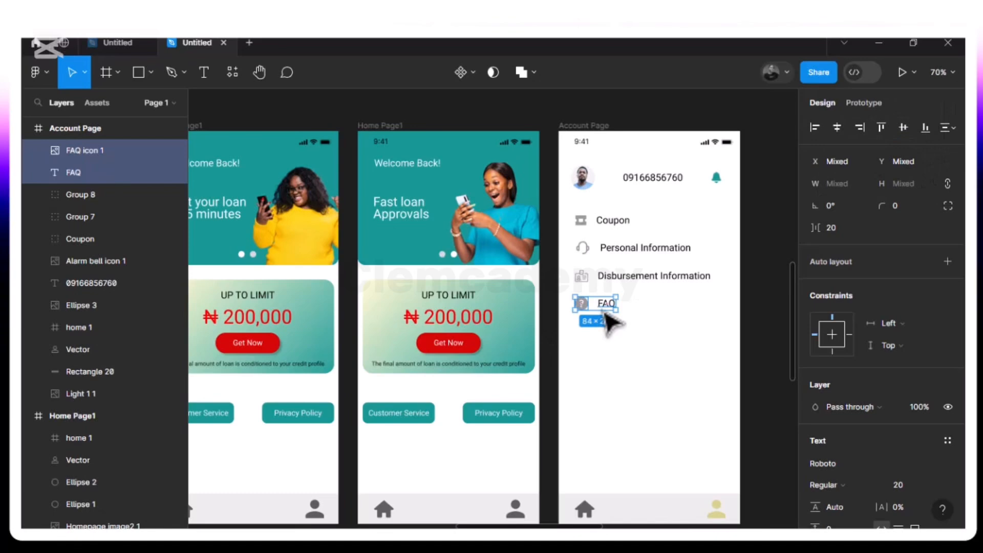
key(alt)
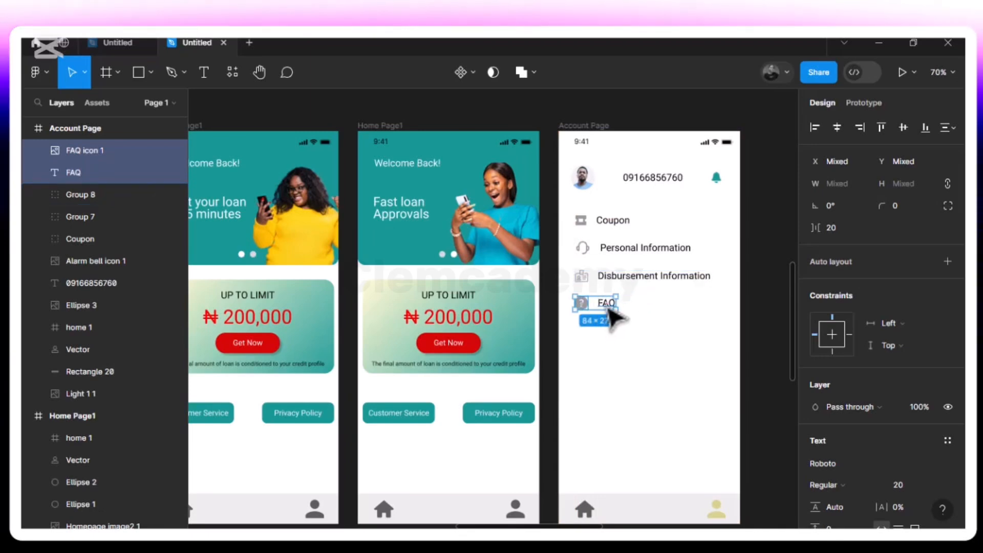
Duplicate the FAQ icon and text and place the copy below the original entry
key(ctrl+d)
drag(612, 310, 614, 336)
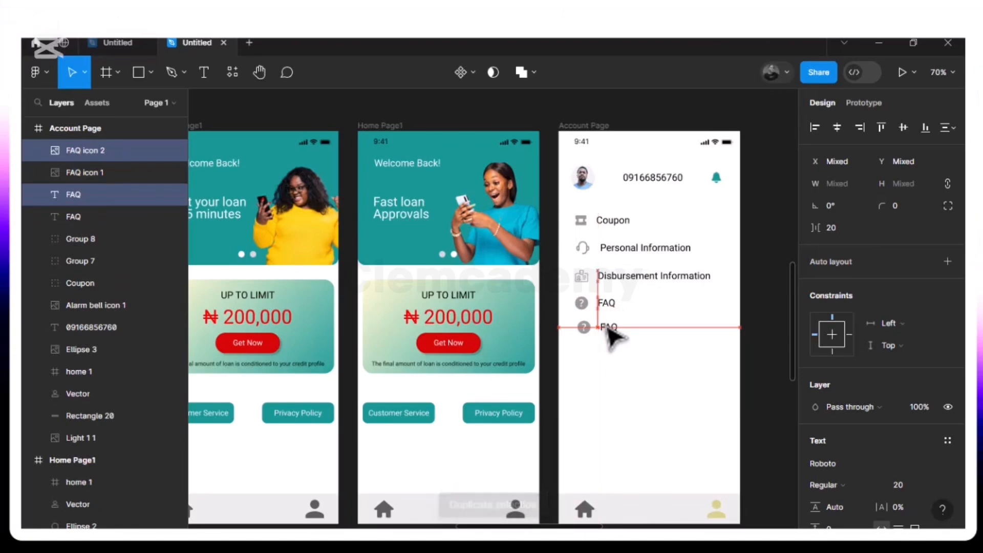
key(alt)
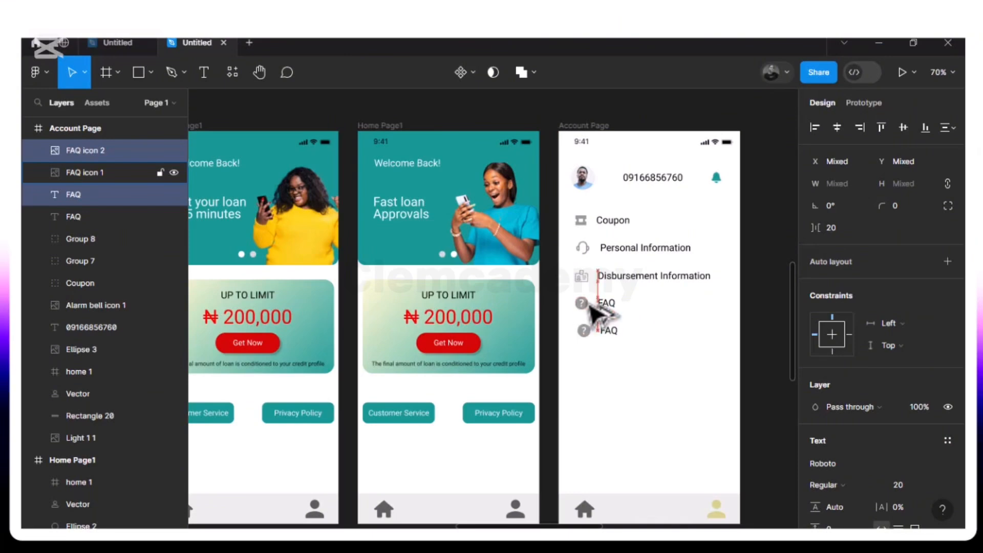
right_click(606, 337)
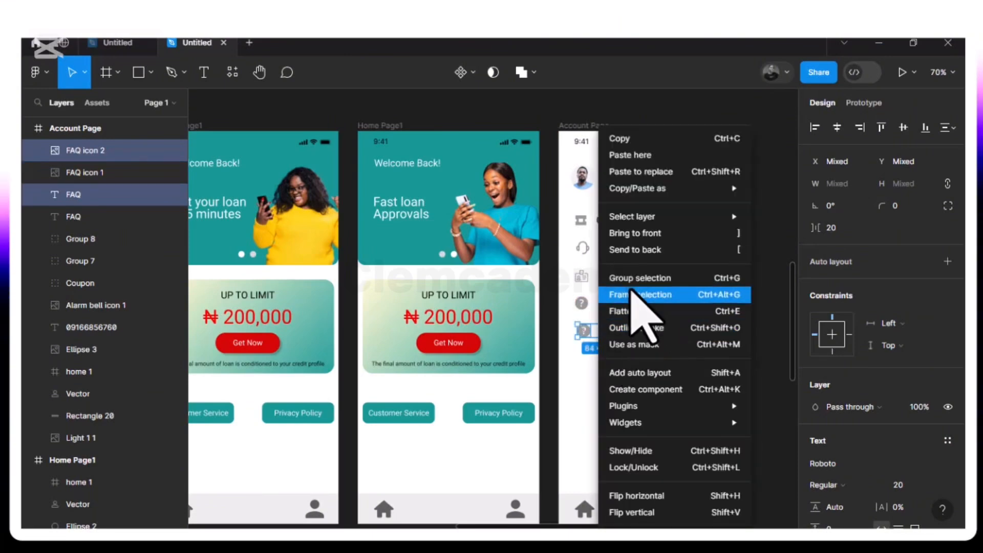
click(592, 396)
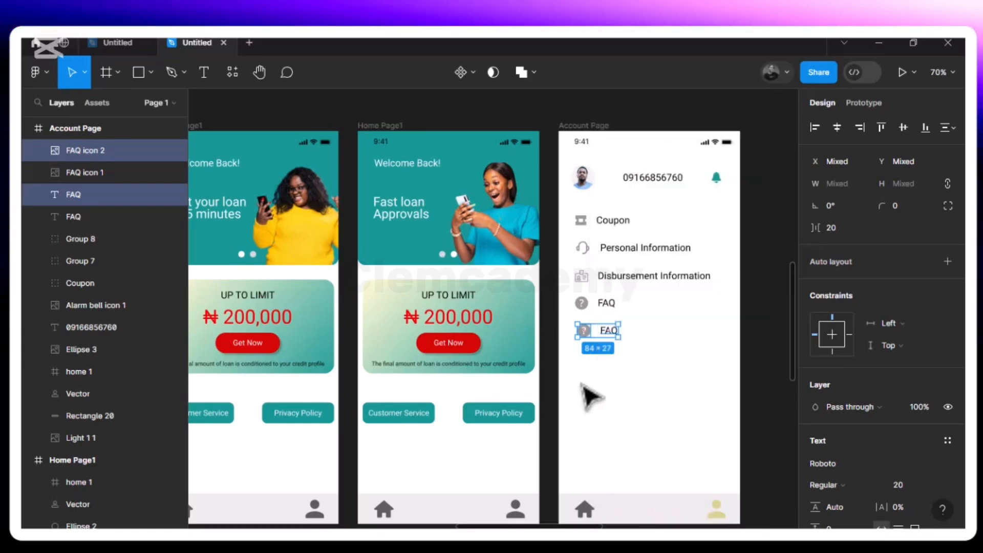
Group the original FAQ icon and text
click(610, 344)
drag(609, 335, 580, 311)
shift+click(582, 306)
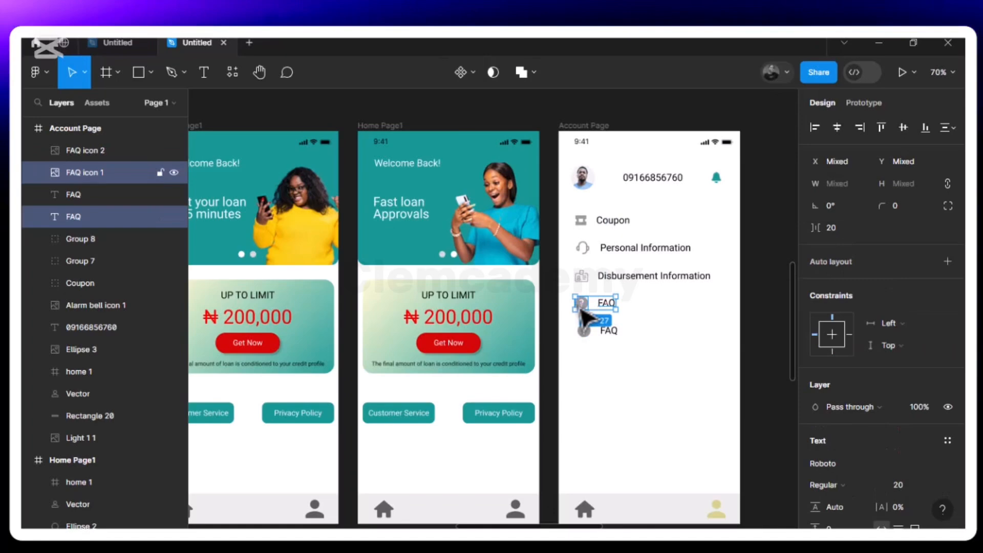
key(ctrl+g)
click(642, 324)
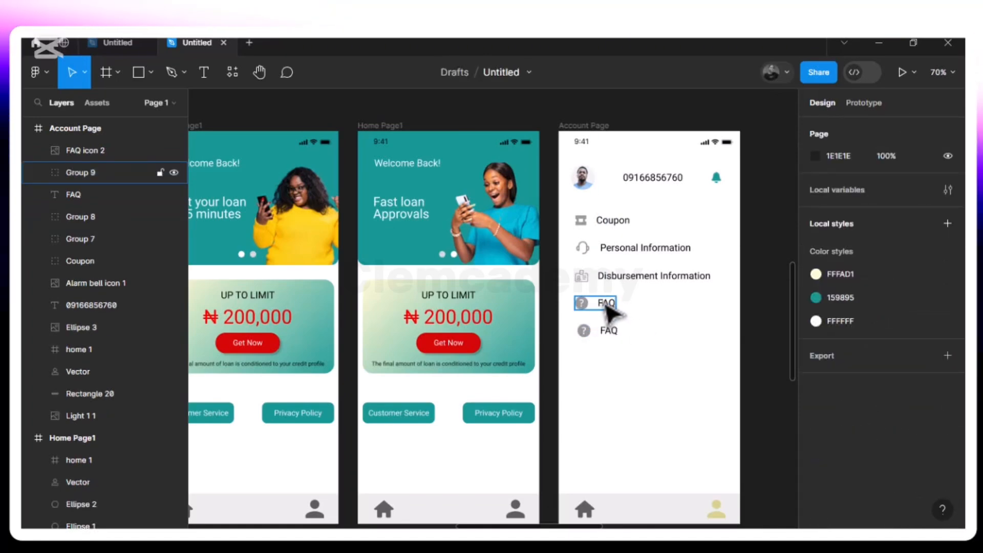
Change the duplicated FAQ text to About Us
click(609, 332)
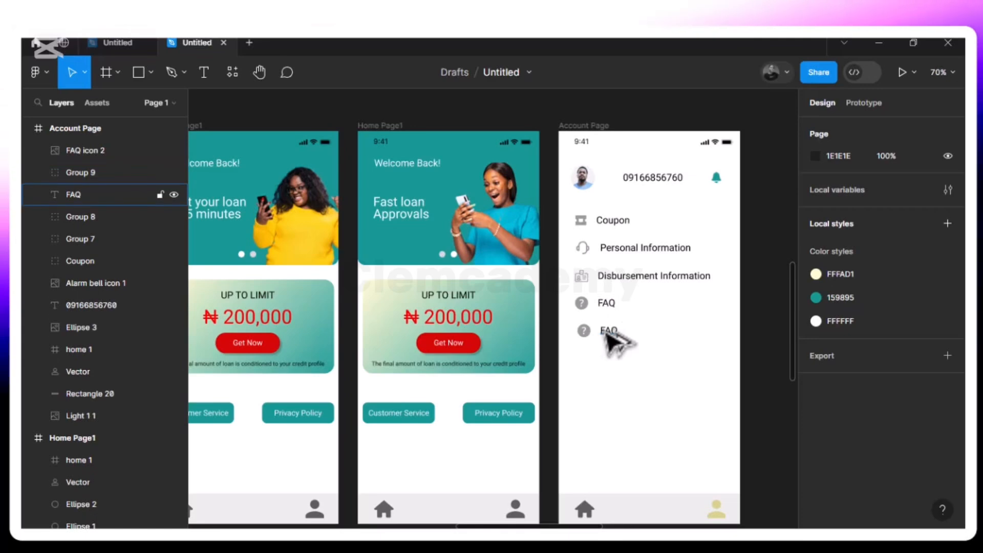
shift+click(583, 333)
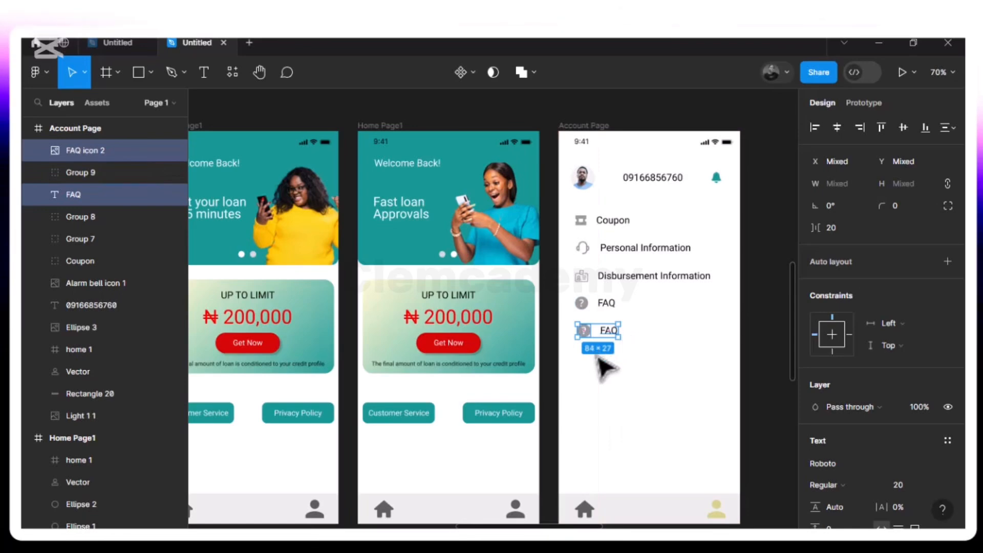
click(630, 364)
click(607, 333)
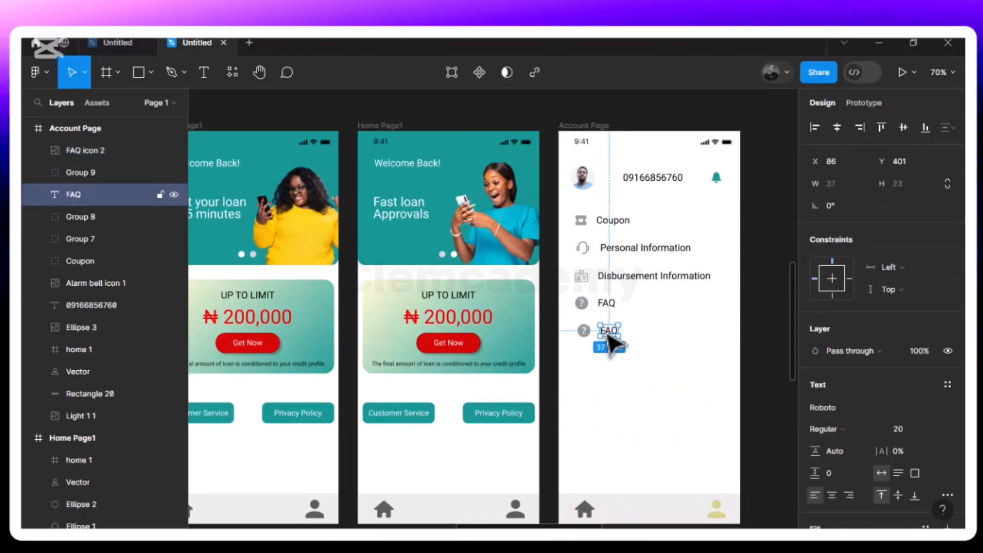
double_click(607, 331)
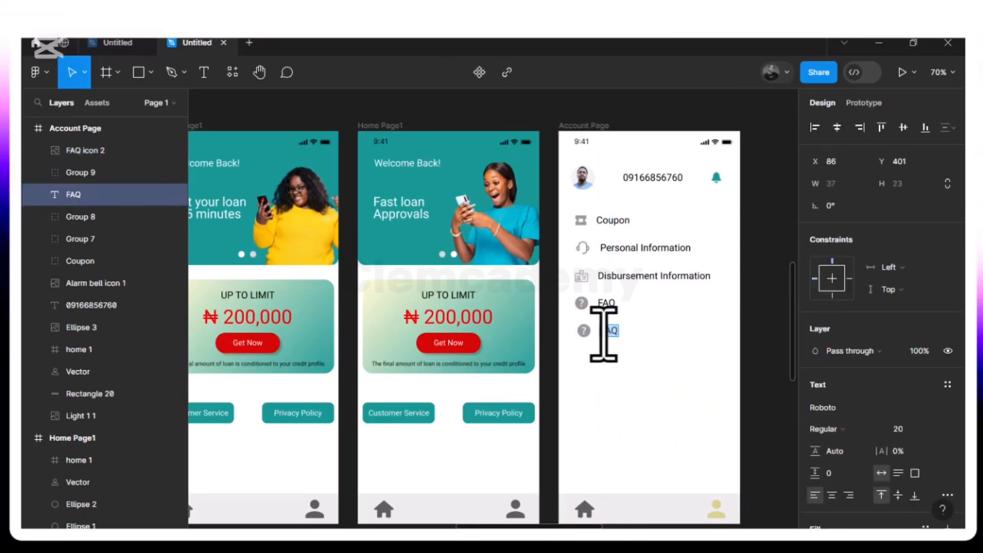
text(About)
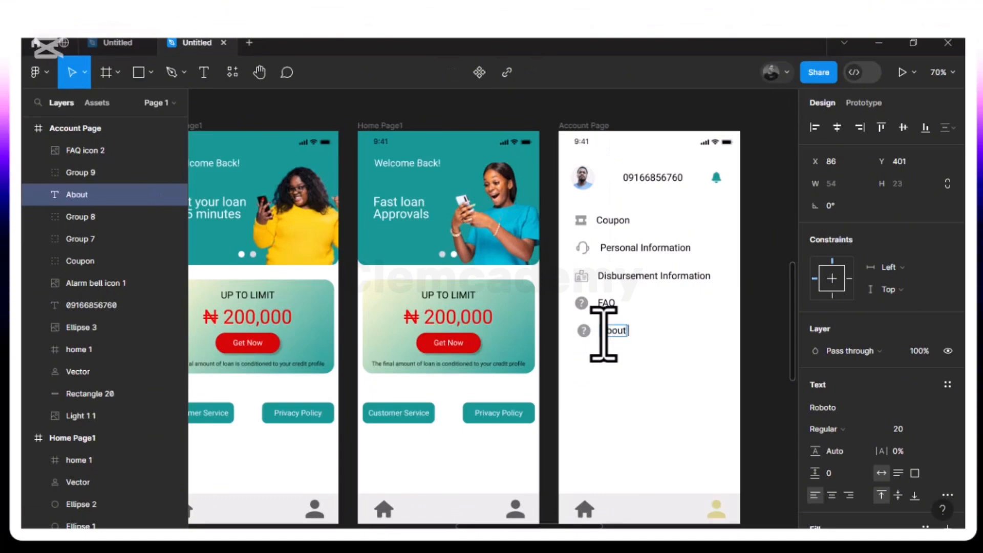
text( Us)
key(Escape)
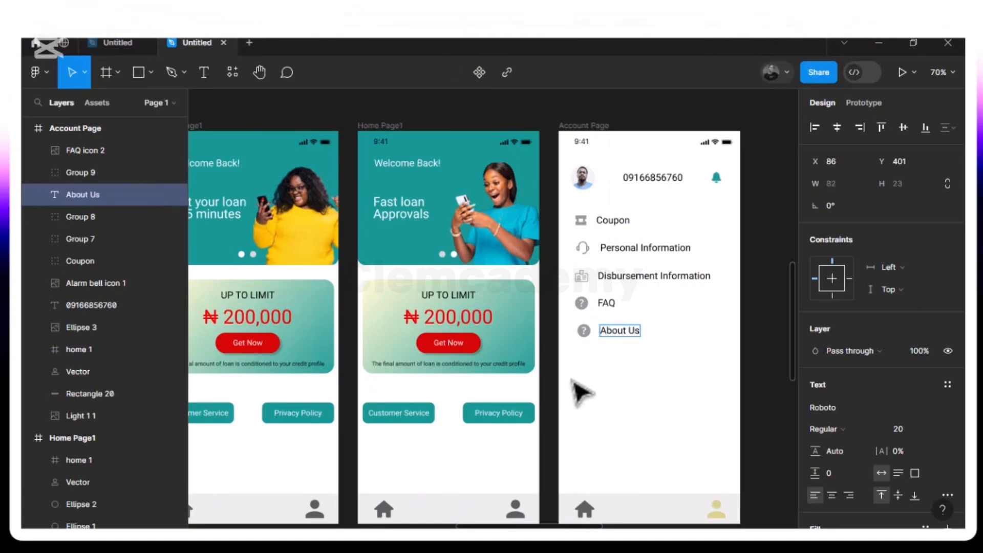
Replace the duplicated FAQ icon beside About Us with the About icon image, placed about 42 × 42 below the text on the Account Page
click(588, 334)
key(Delete)
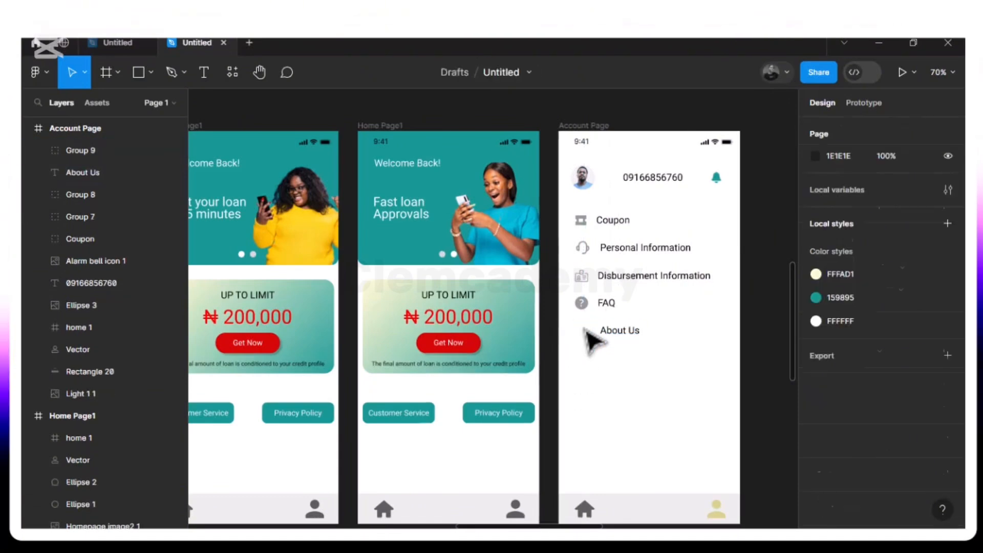
click(152, 73)
click(154, 205)
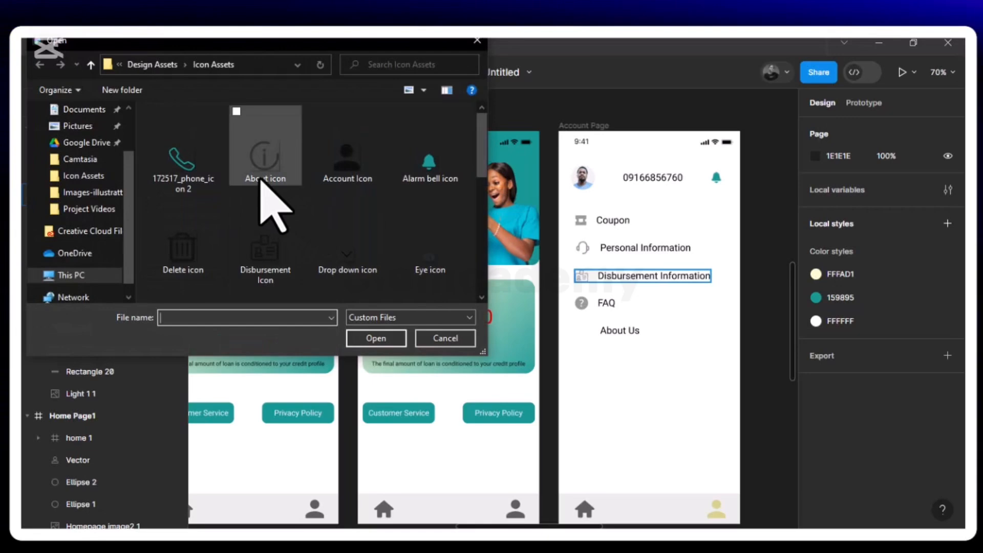
click(270, 160)
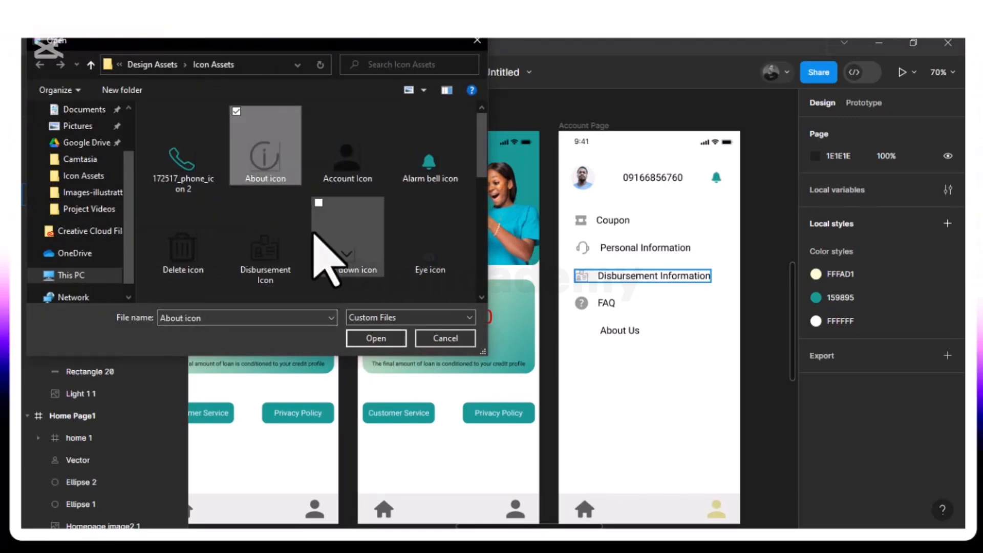
click(375, 337)
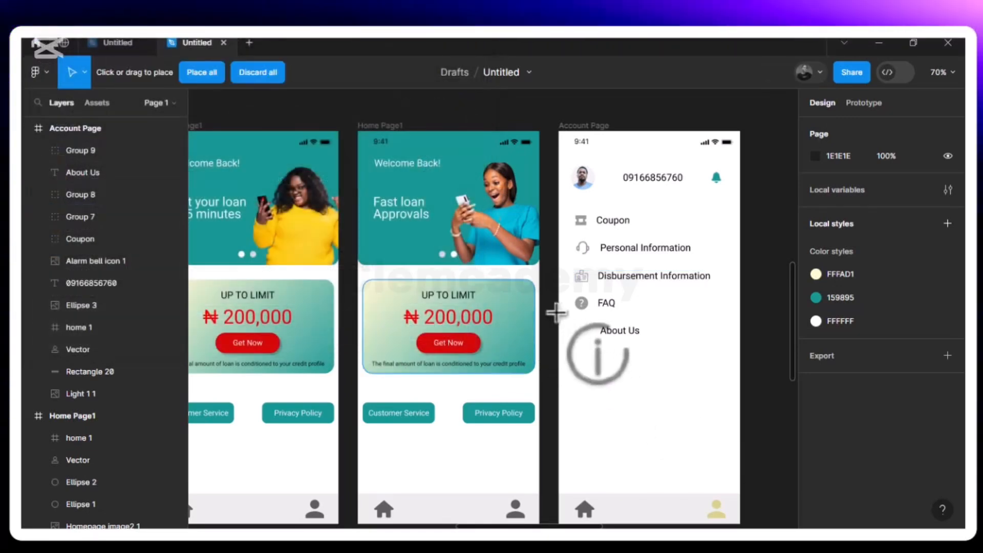
click(568, 399)
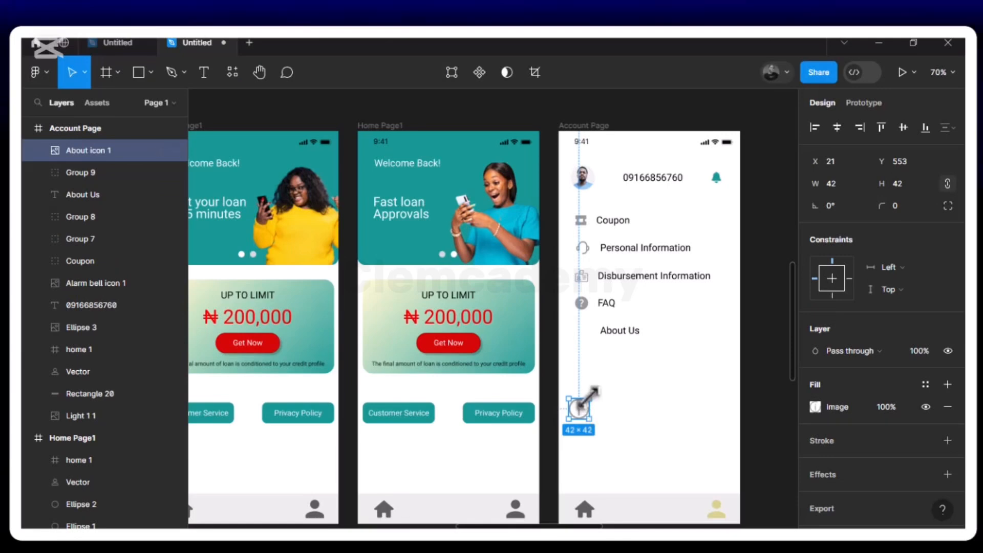
Resize the About icon to 27 × 28 at X 39, Y 399 beside the About Us text, and select both
drag(591, 396, 594, 348)
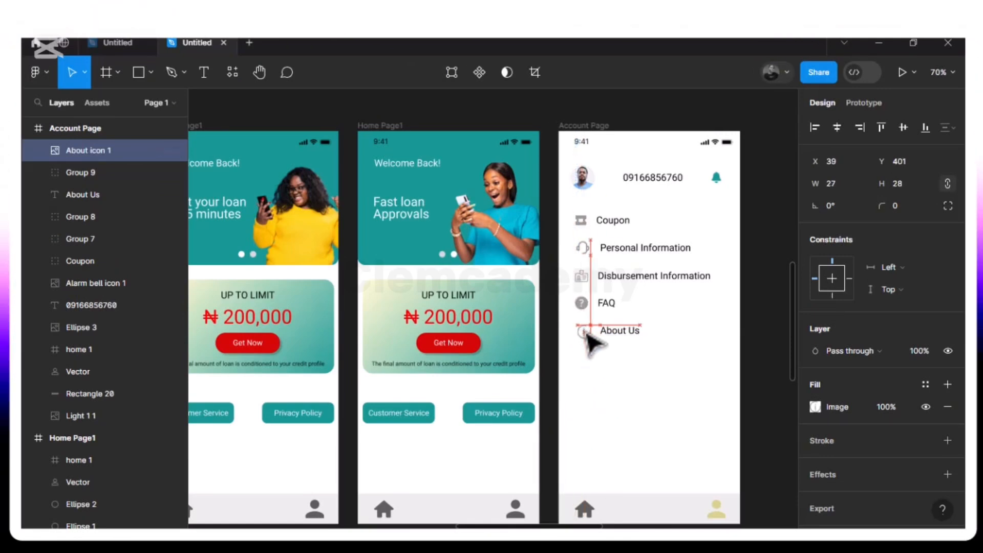
drag(585, 332, 583, 331)
key(alt)
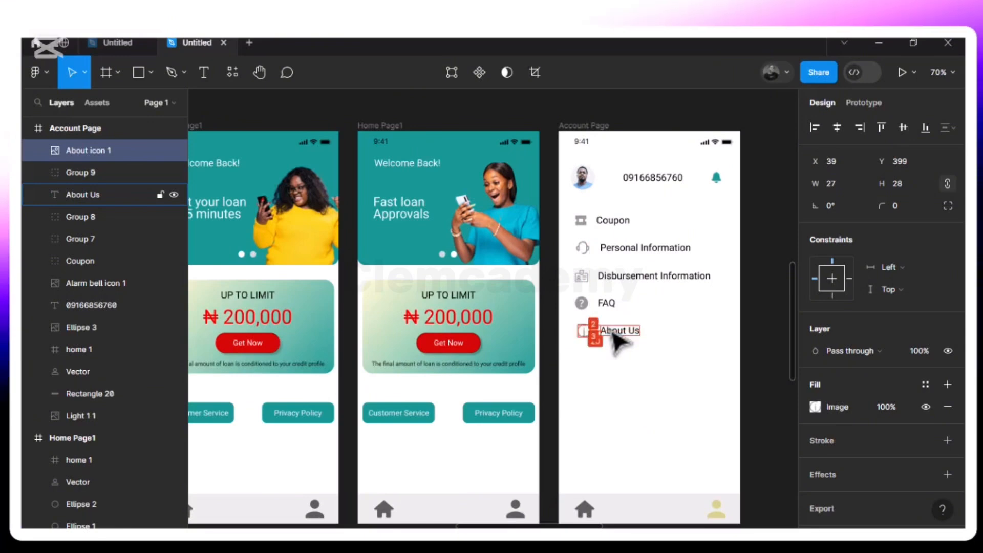
shift+click(617, 333)
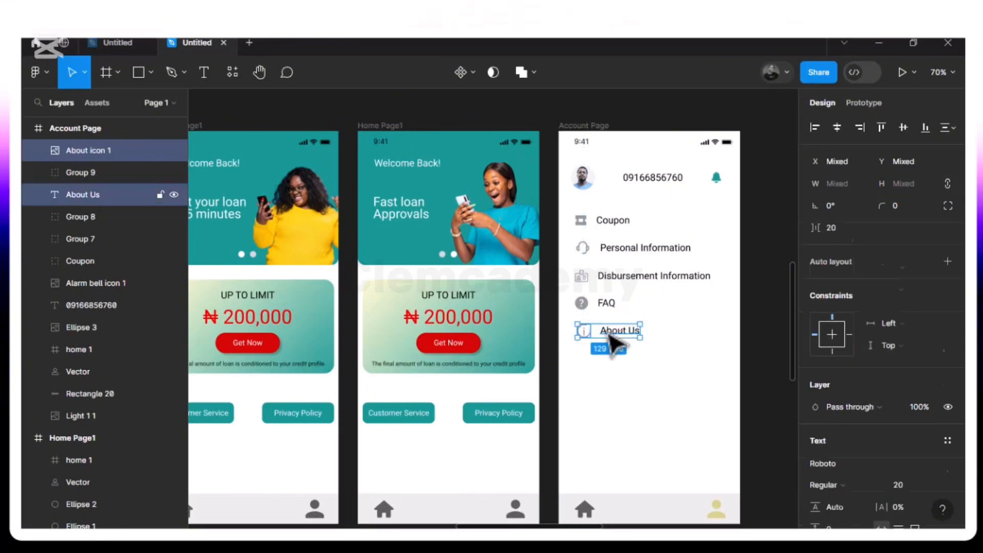
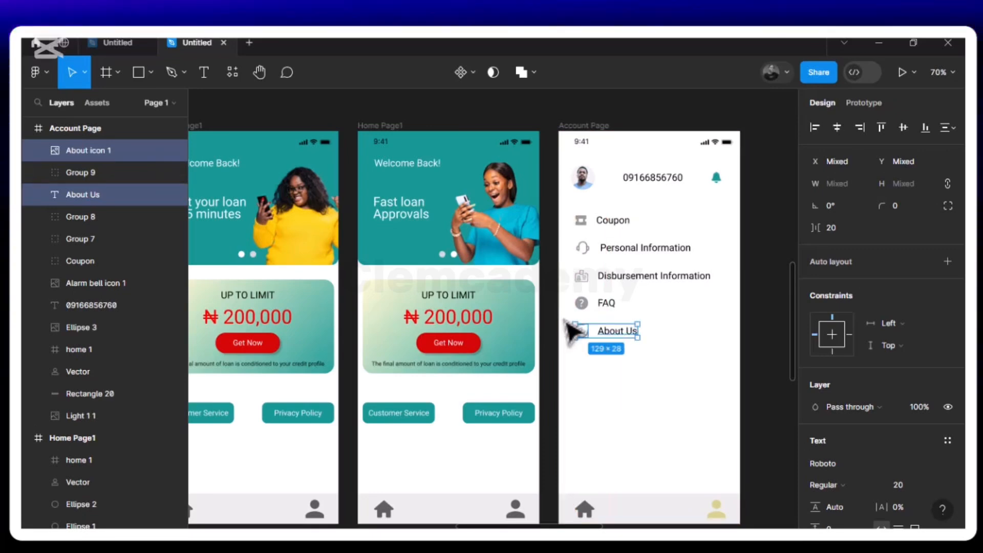
Group the About icon with its About Us text and place a duplicate of the group below it at X 35, Y 454
key(ctrl+g)
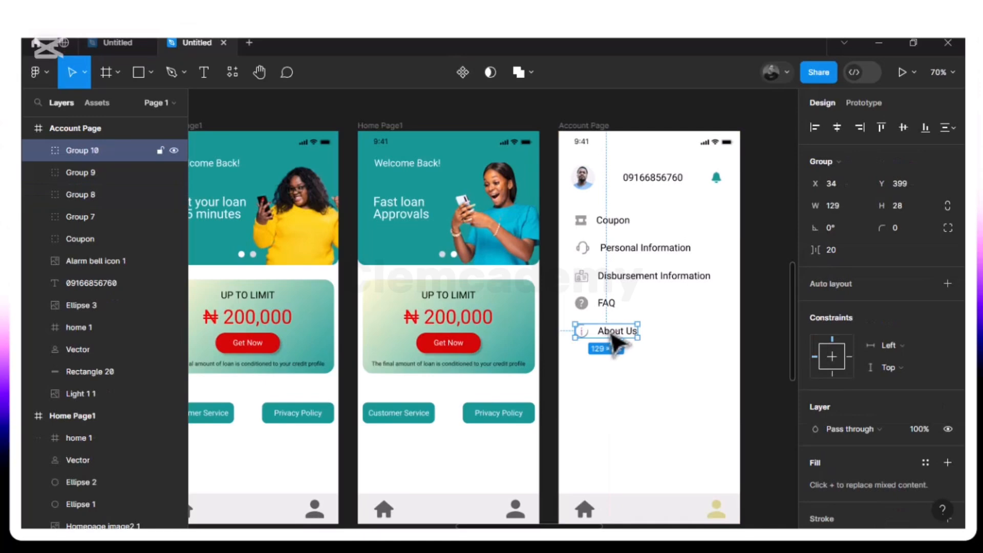
key(ctrl+d)
drag(617, 344, 619, 366)
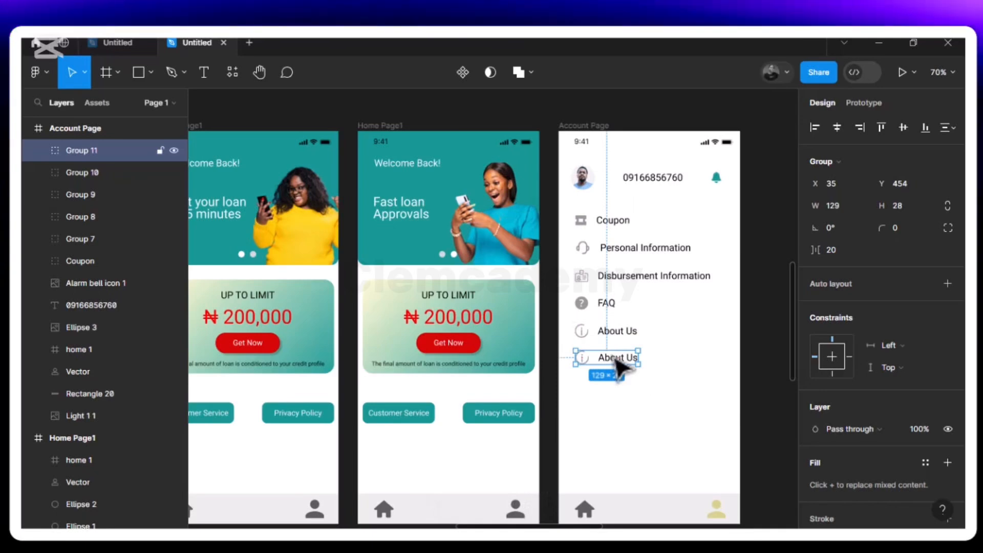
Ungroup the duplicated About Us entry and change its text to Loan History
right_click(614, 361)
click(671, 296)
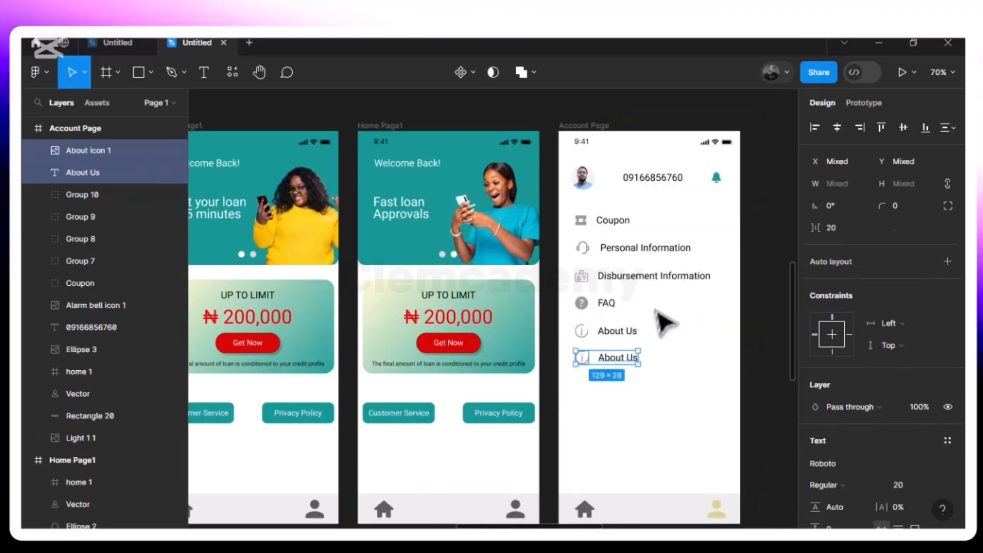
click(662, 377)
double_click(633, 361)
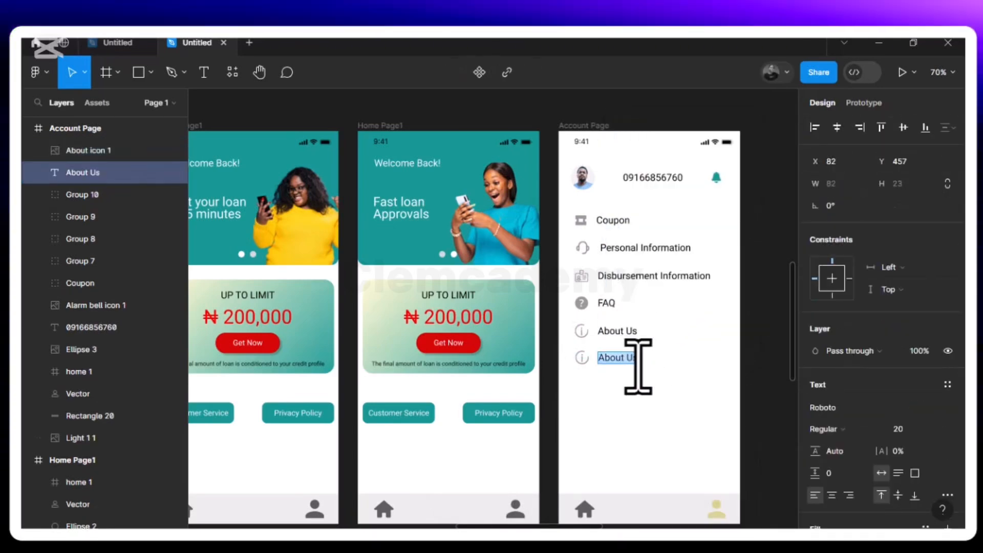
text(Loan History)
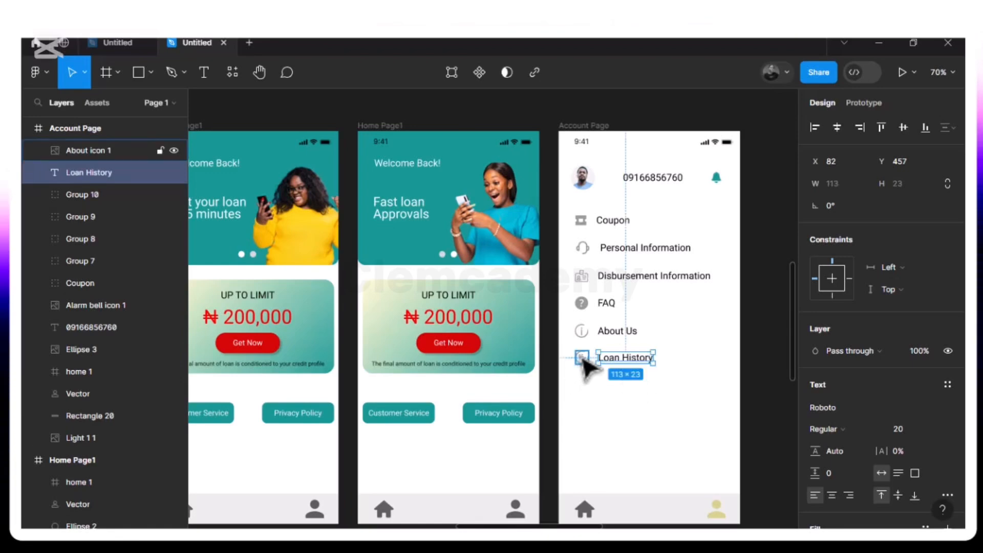
Replace the duplicated About icon beside Loan History with the history_icon image, placed about 46 × 46 below the text on the Account Page
click(582, 358)
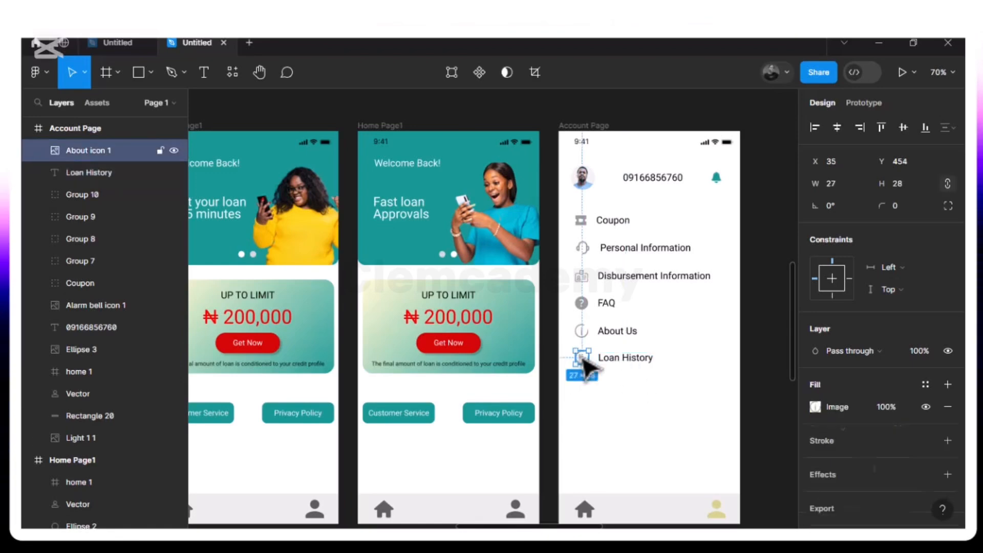
key(Delete)
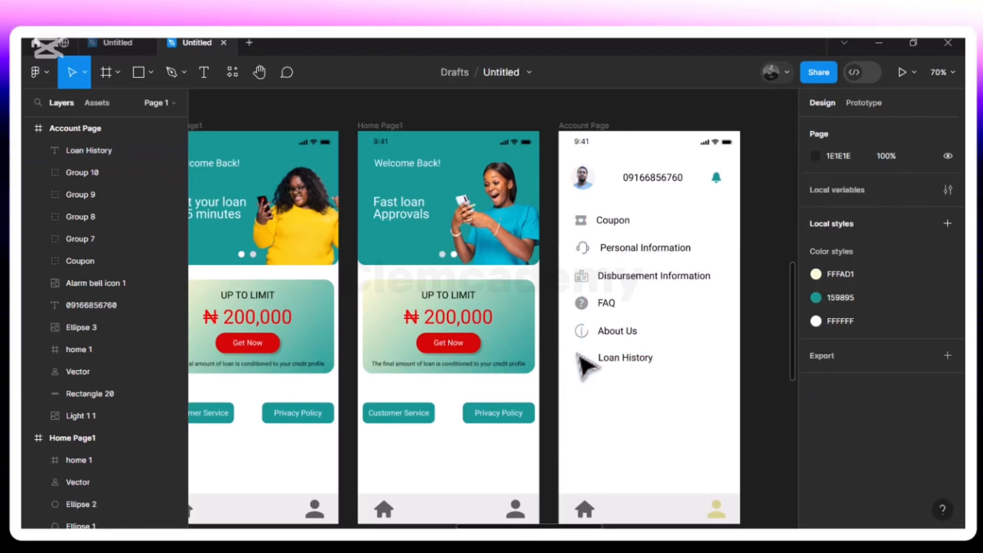
click(155, 72)
click(143, 204)
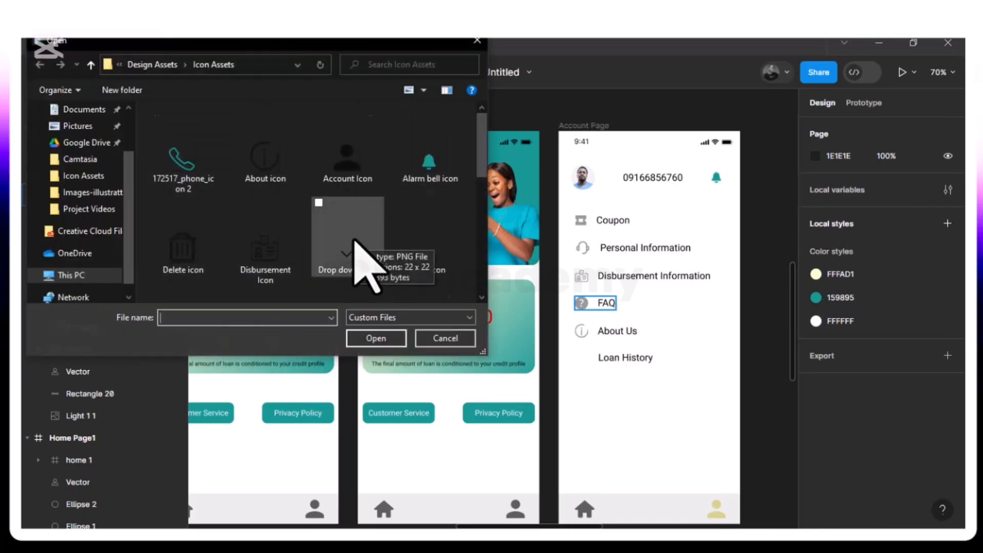
scroll(355, 241, down, 1)
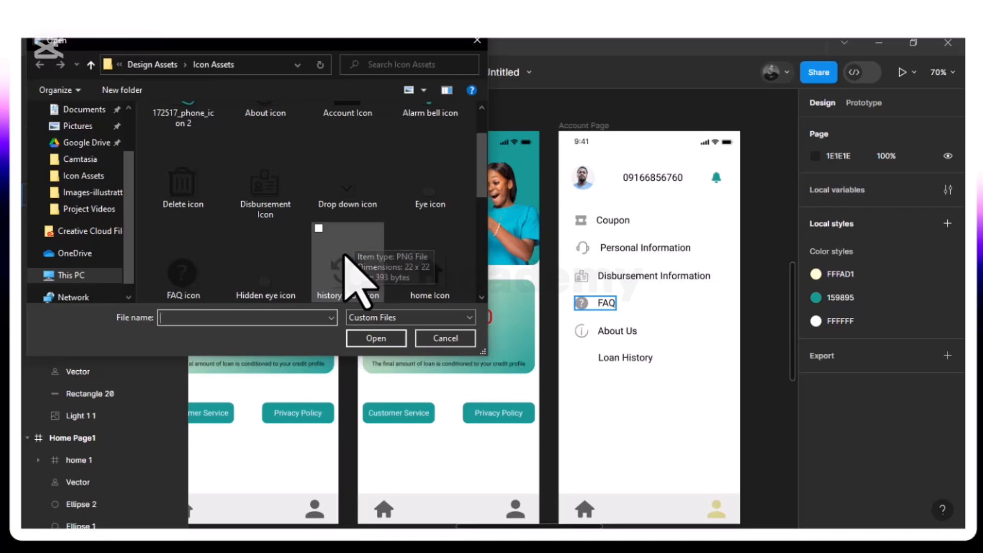
click(352, 276)
click(366, 338)
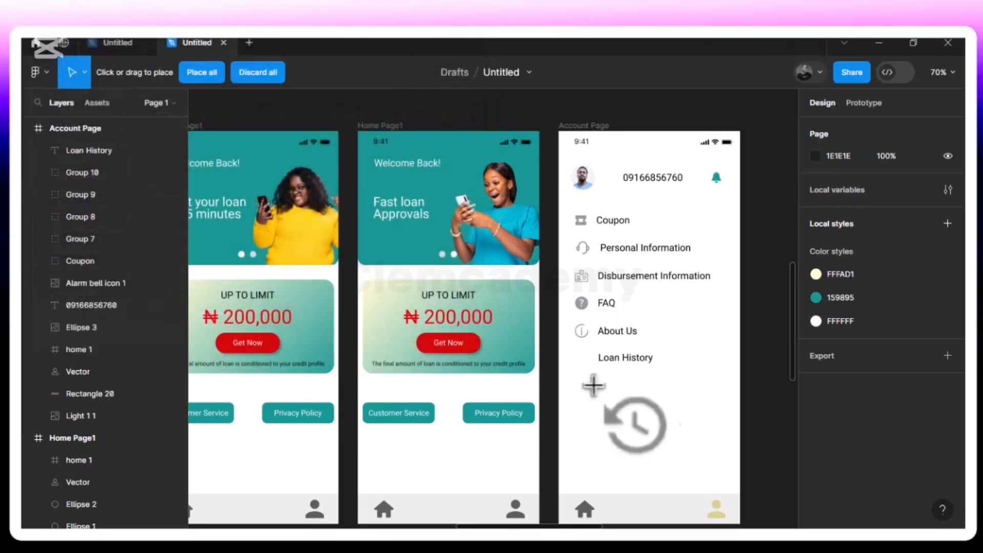
click(592, 407)
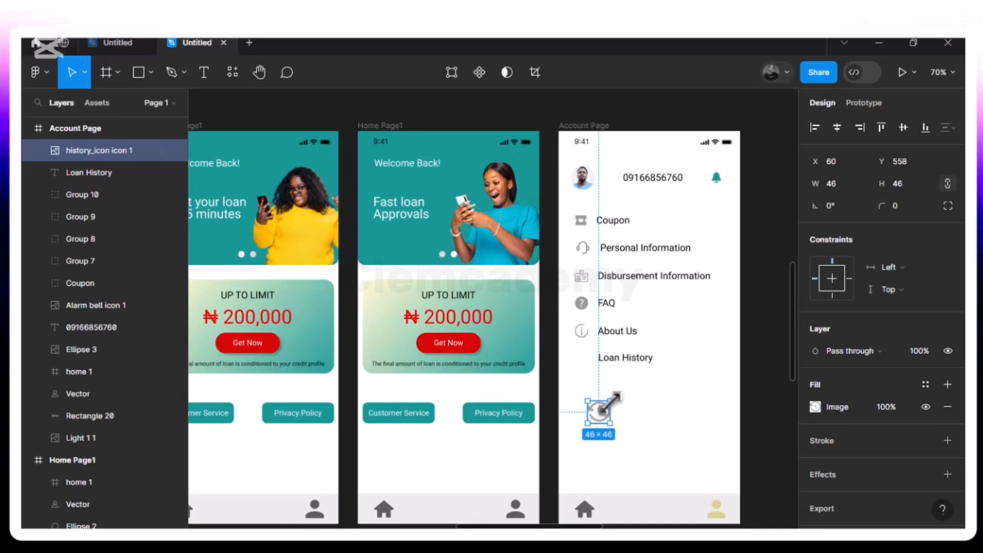
Resize the history icon to 29 × 37 and position it at X 33, Y 450 beside the Loan History text
drag(611, 402, 588, 362)
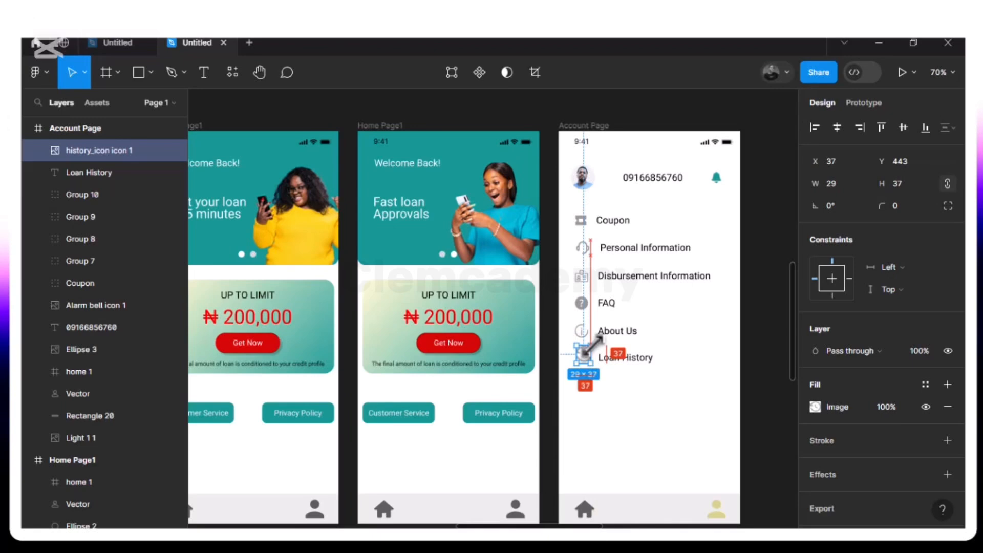
drag(590, 360, 588, 363)
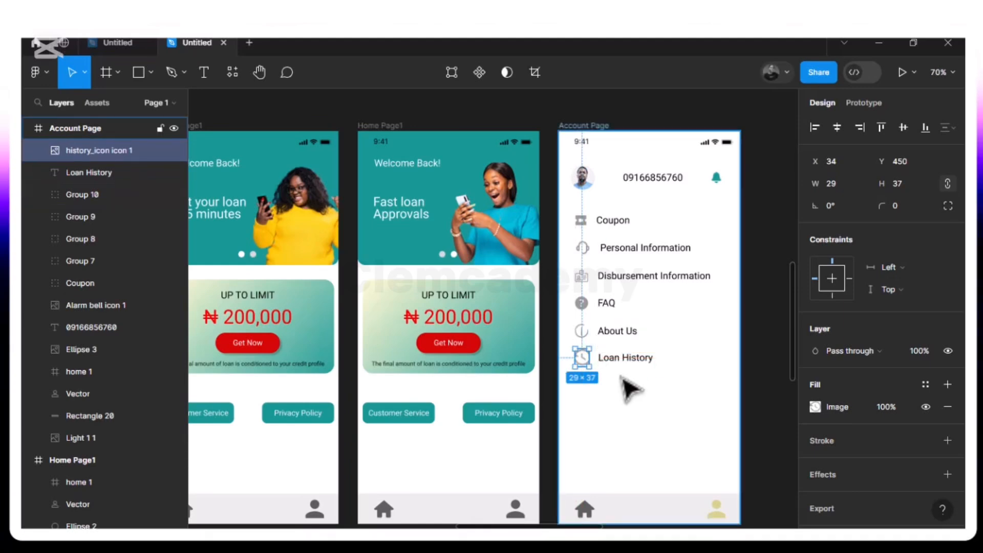
key(ctrl+plus)
scroll(620, 378, right, 2)
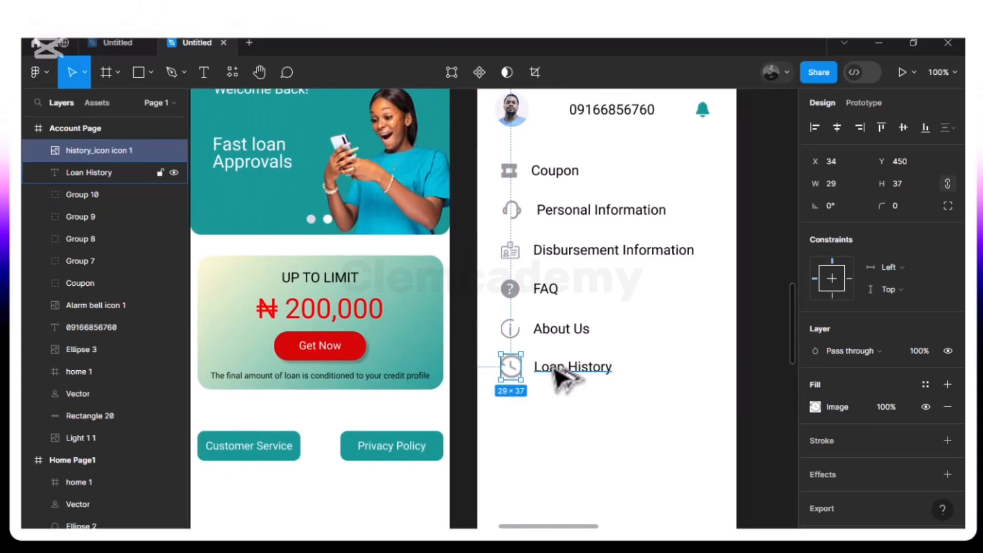
key(Left)
key(Left)
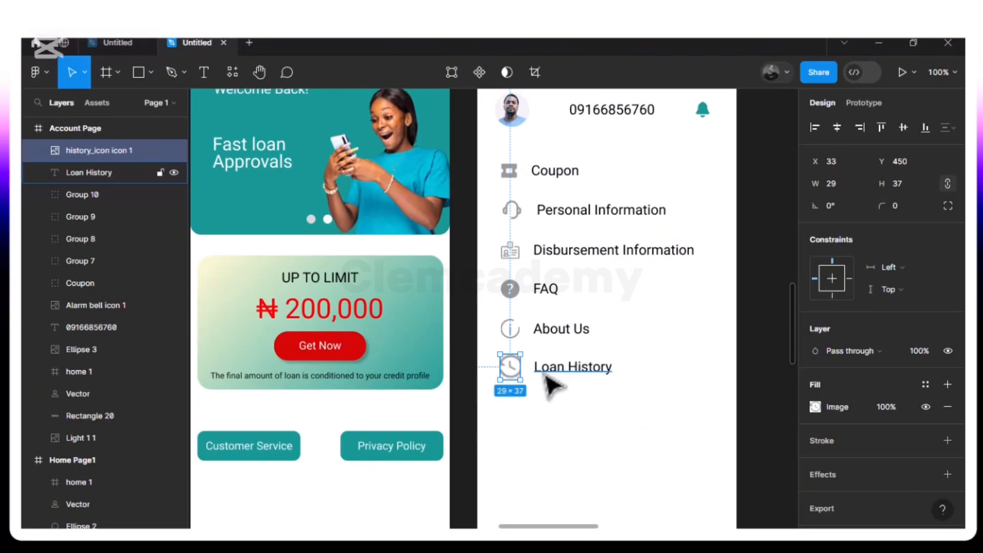
Select the history icon and Loan History text together and nudge them to X 34, Y 457, checking the spacing to the About Us entry
shift+click(543, 379)
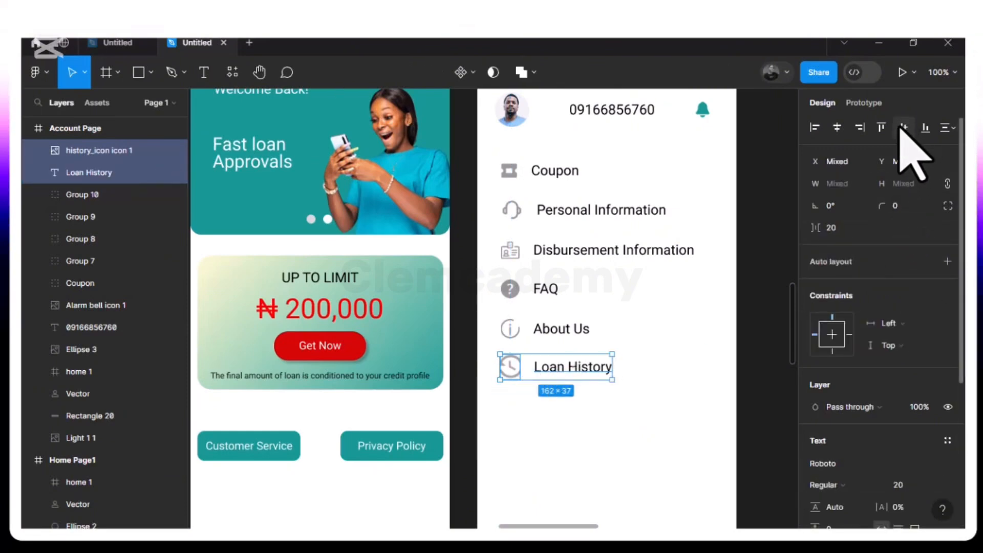
key(alt)
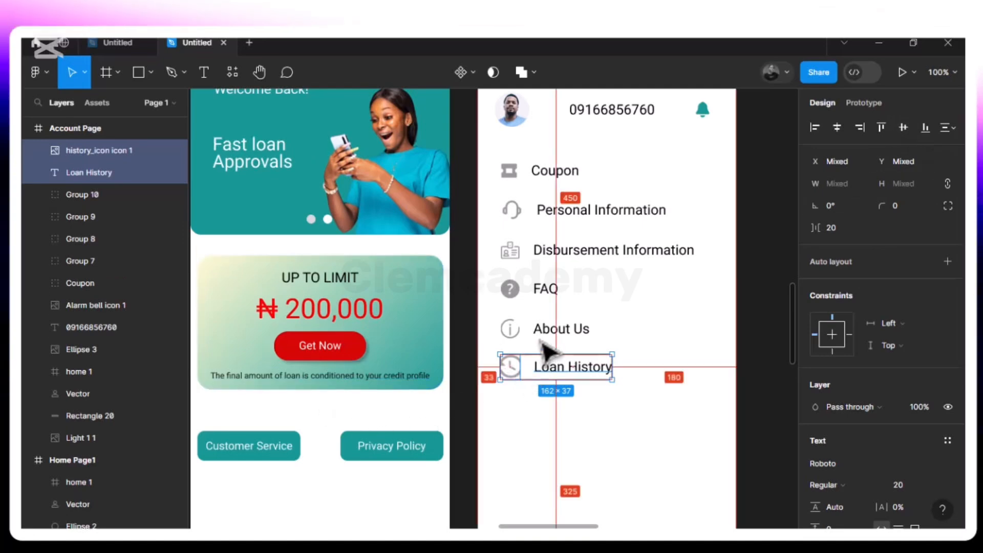
key(Down)
key(Down)
key(Down)
key(Down)
key(alt)
key(Down)
key(Down)
key(alt)
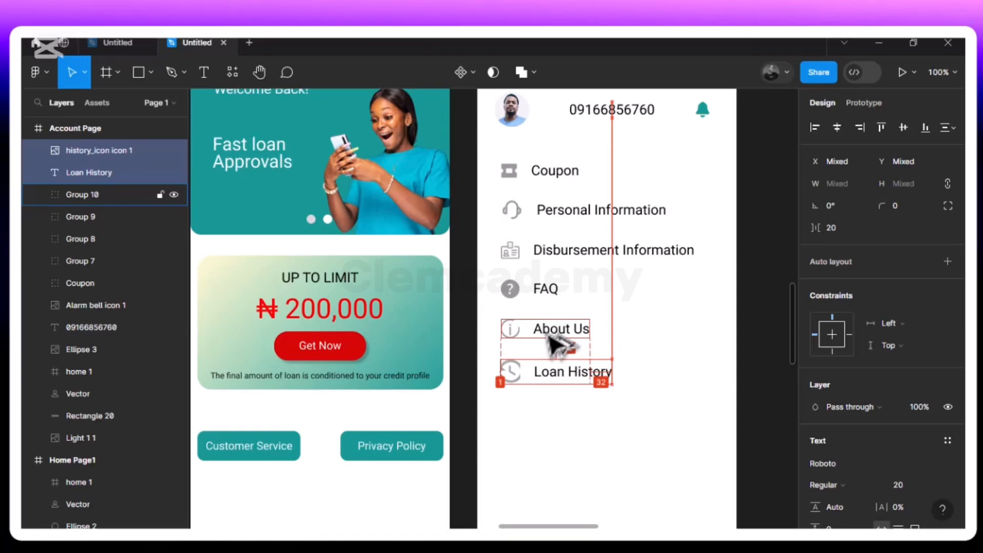
key(Right)
key(alt)
key(Right)
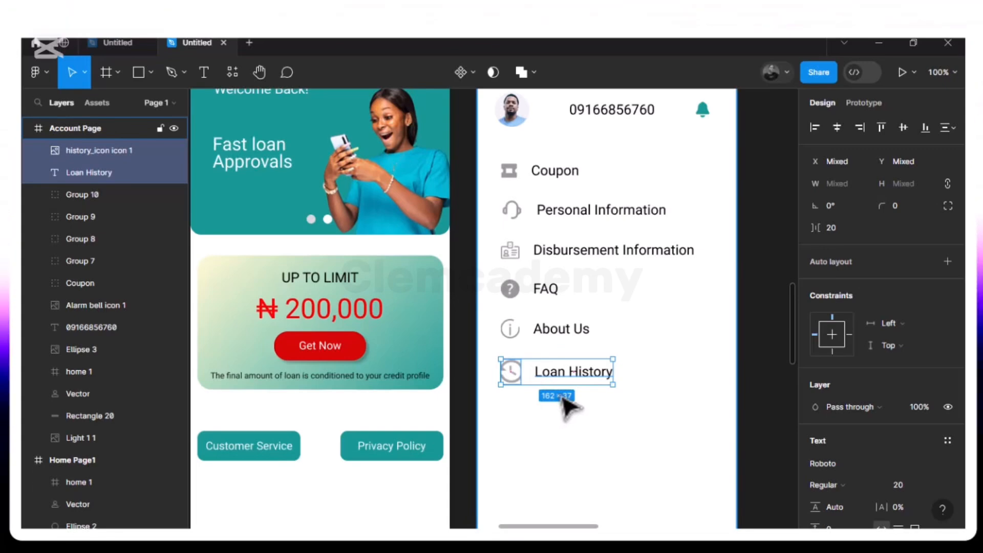
Group the history icon with its Loan History text and place a duplicate of the group below it at X 34, Y 515
key(ctrl+g)
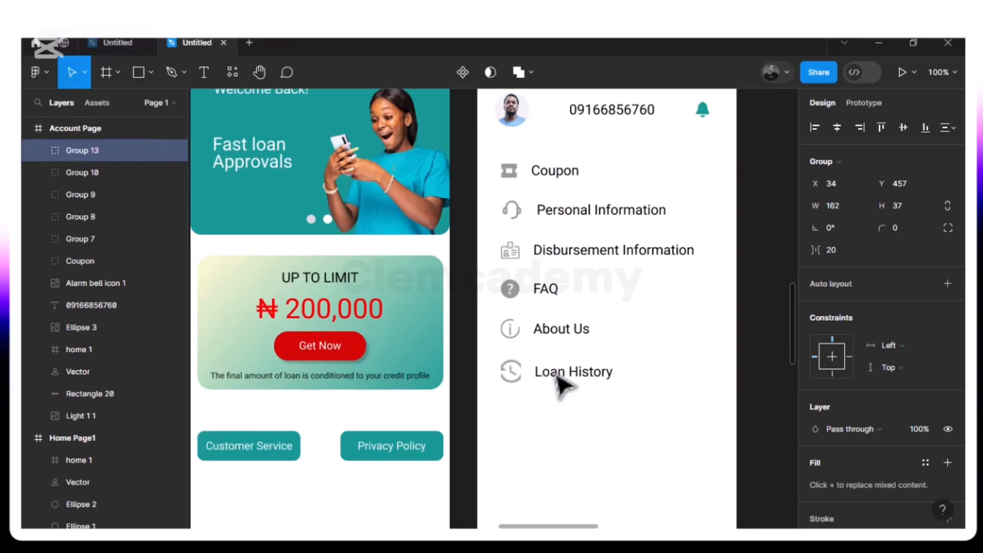
key(ctrl+d)
drag(559, 382, 558, 415)
key(Down)
key(Down)
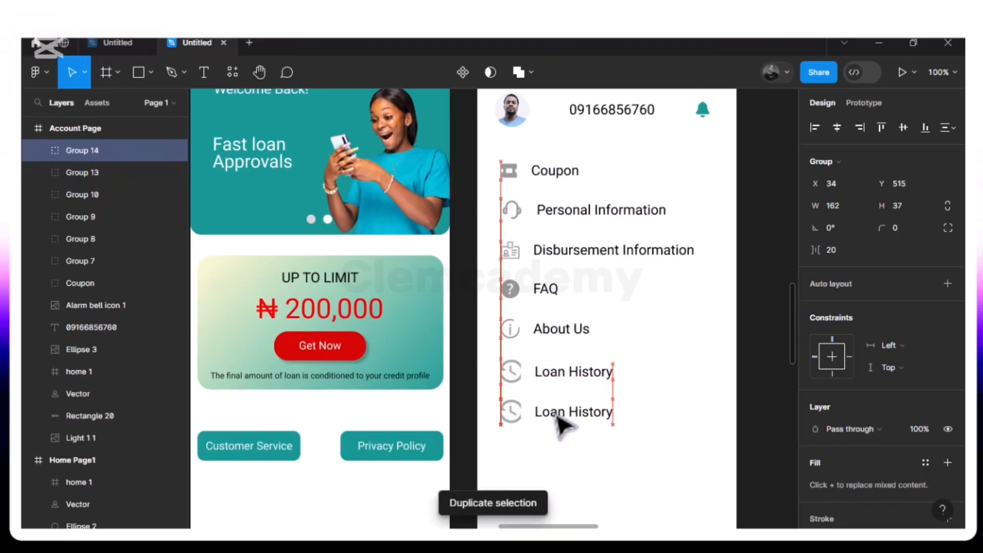
Ungroup the duplicated Loan History entry's outer group and the innermost group nested inside it
right_click(583, 422)
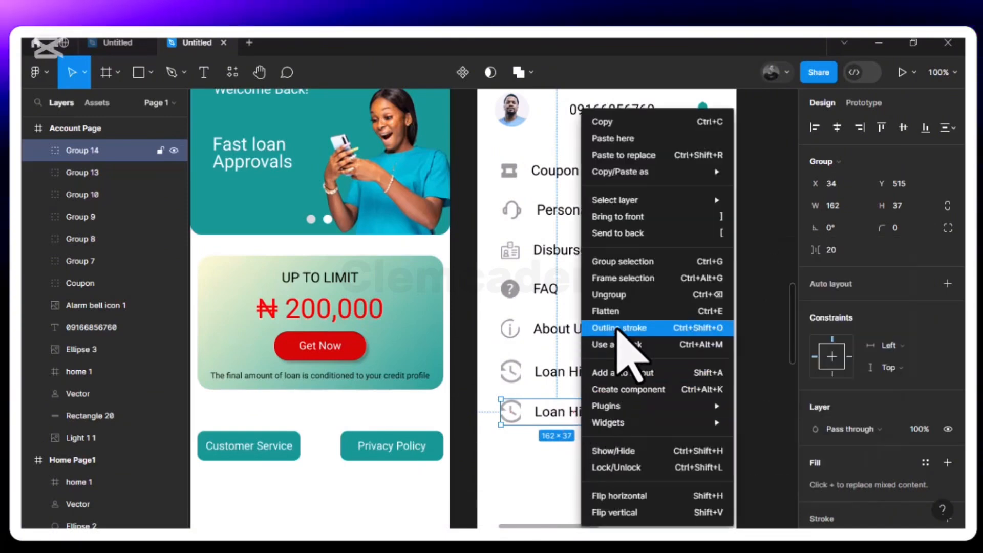
click(614, 295)
click(642, 436)
click(583, 422)
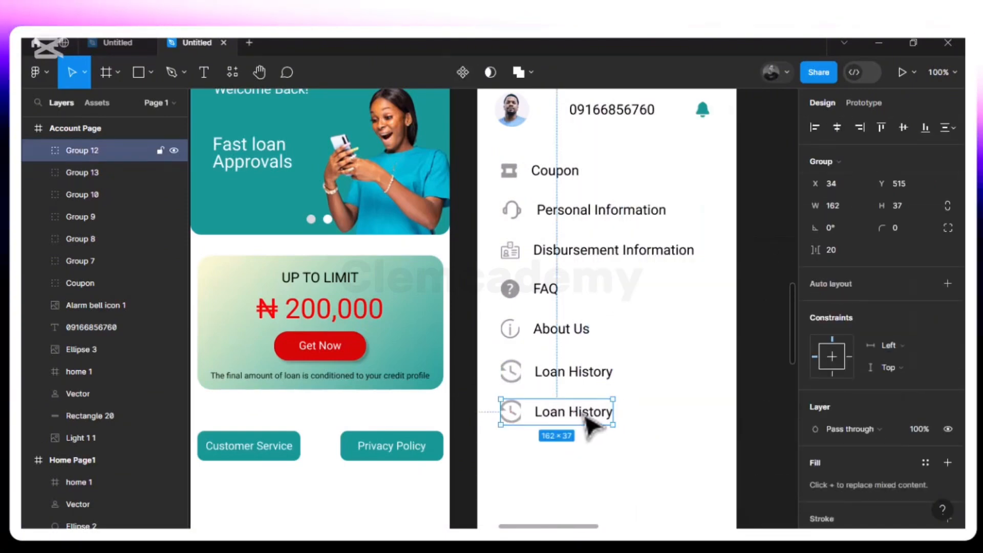
double_click(584, 422)
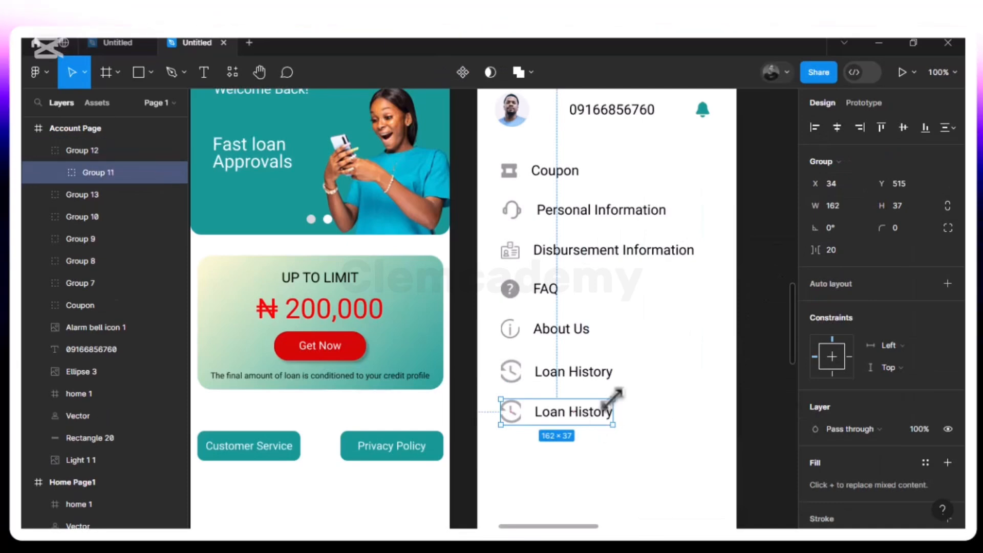
right_click(590, 423)
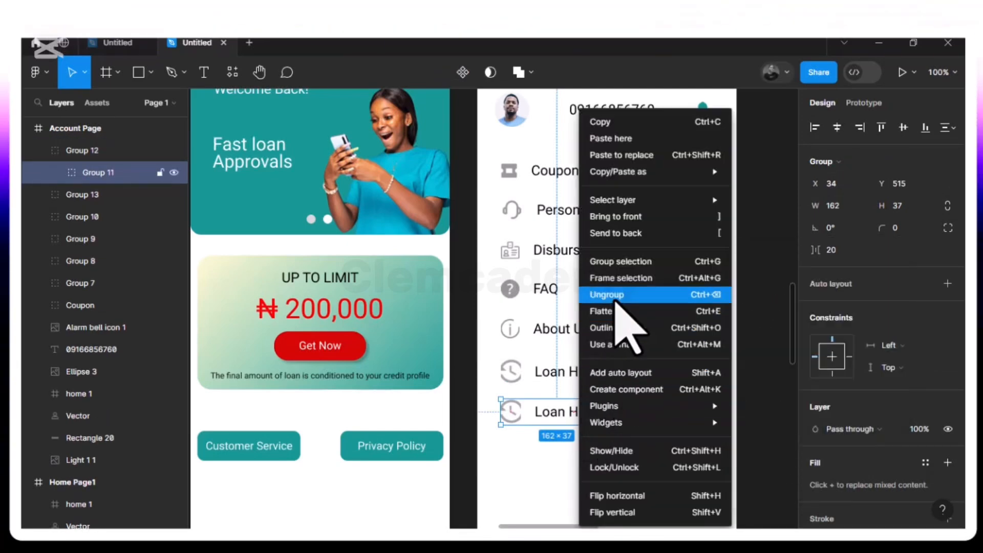
click(614, 295)
click(636, 465)
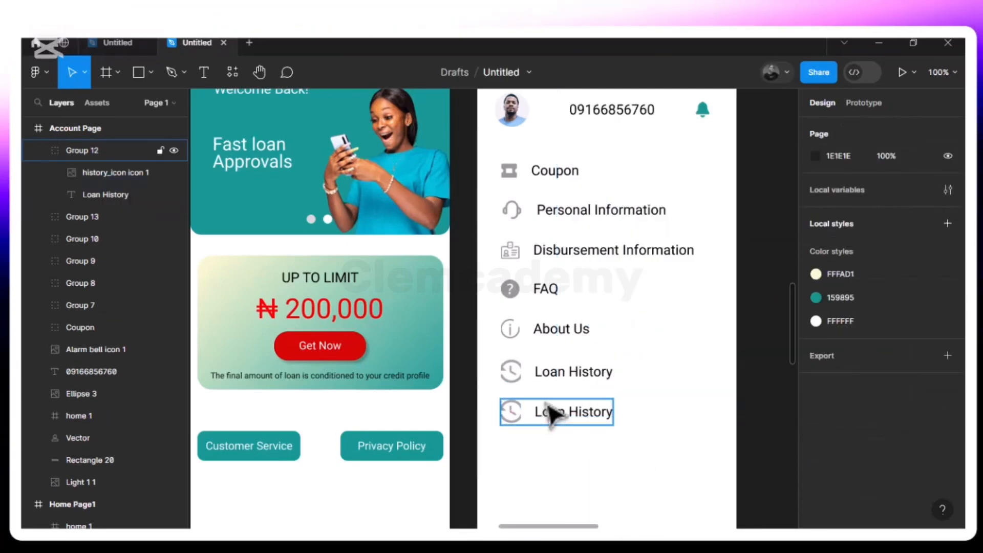
Ungroup the remaining group of the duplicated Loan History entry and change its text to Settings
click(584, 422)
click(667, 399)
click(582, 419)
right_click(573, 416)
mouse_move(573, 414)
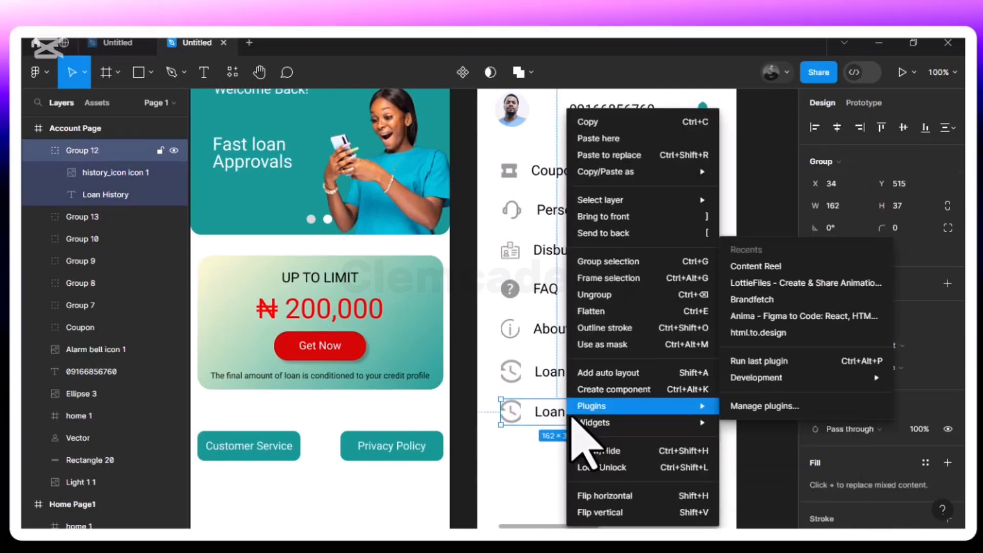
click(617, 296)
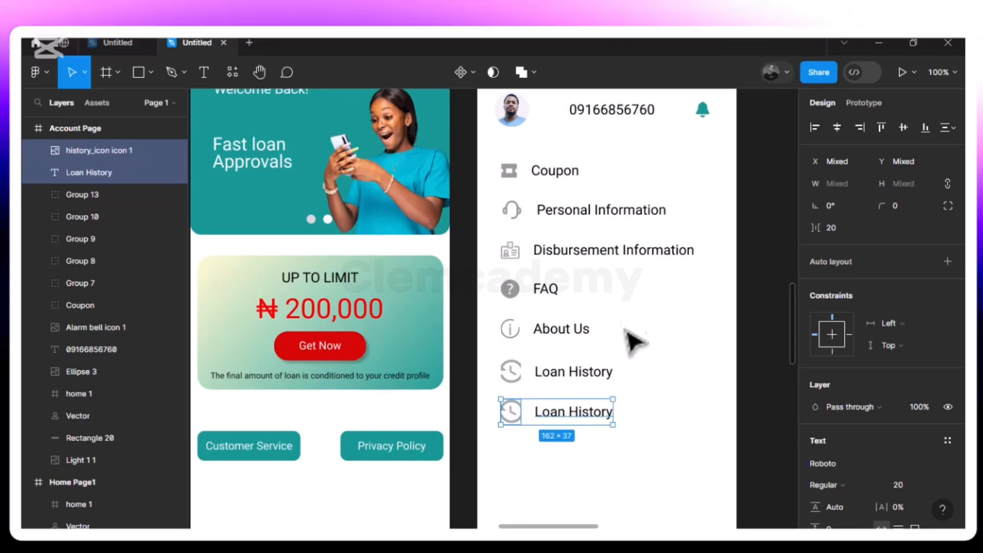
click(593, 421)
double_click(586, 416)
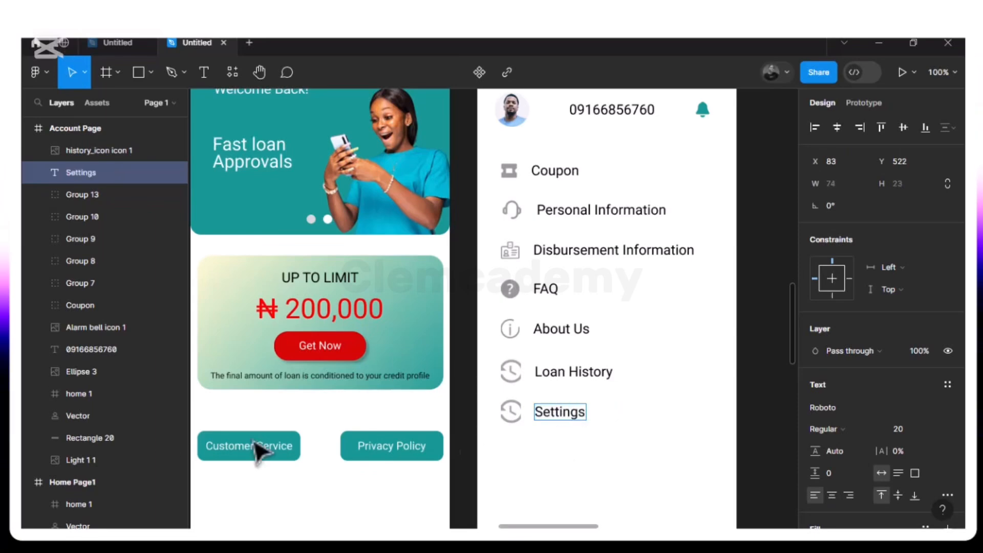
Replace the duplicated history icon beside Settings with the Settings icons image, placed about 52 × 52 below the text on the Account Page
scroll(530, 453, down, 2)
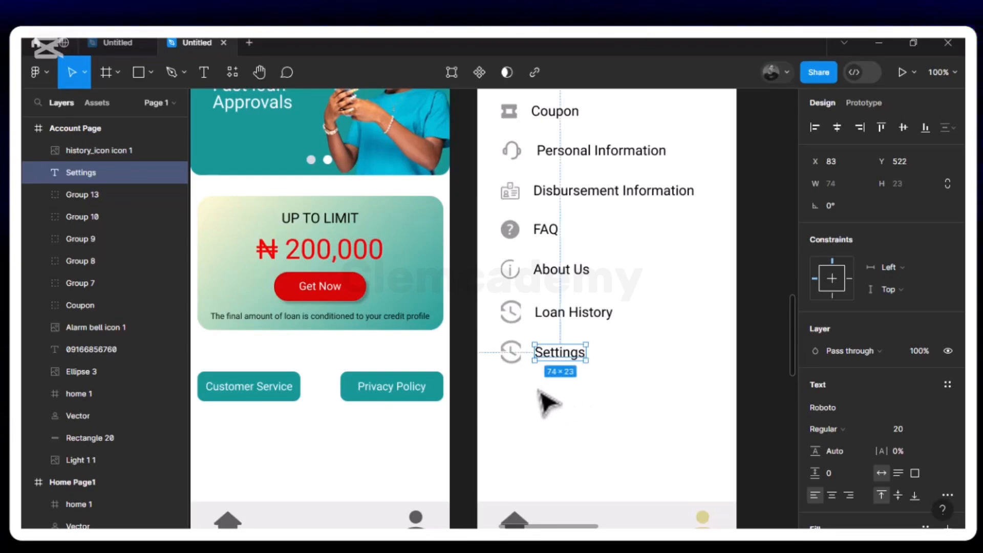
click(518, 365)
key(Delete)
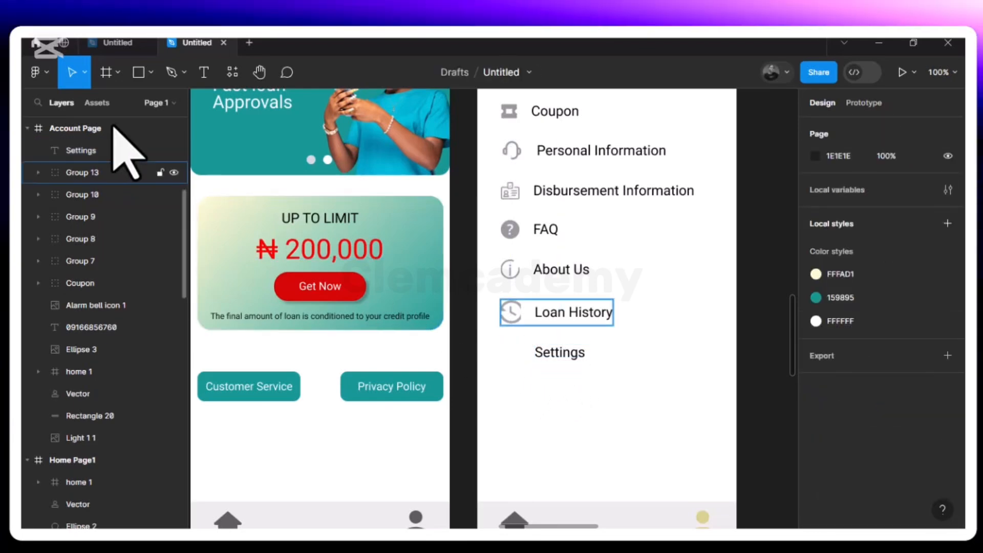
click(151, 72)
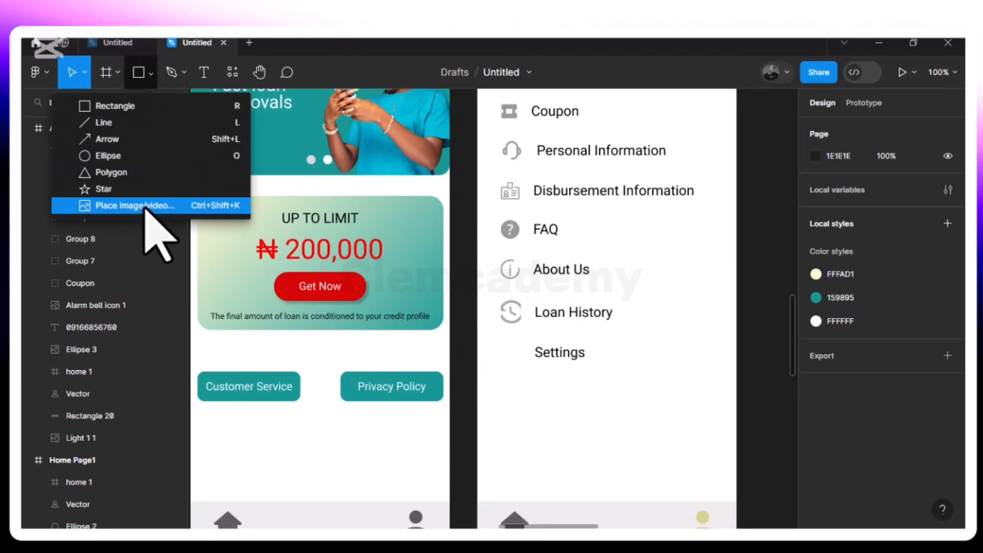
click(149, 205)
scroll(277, 233, down, 3)
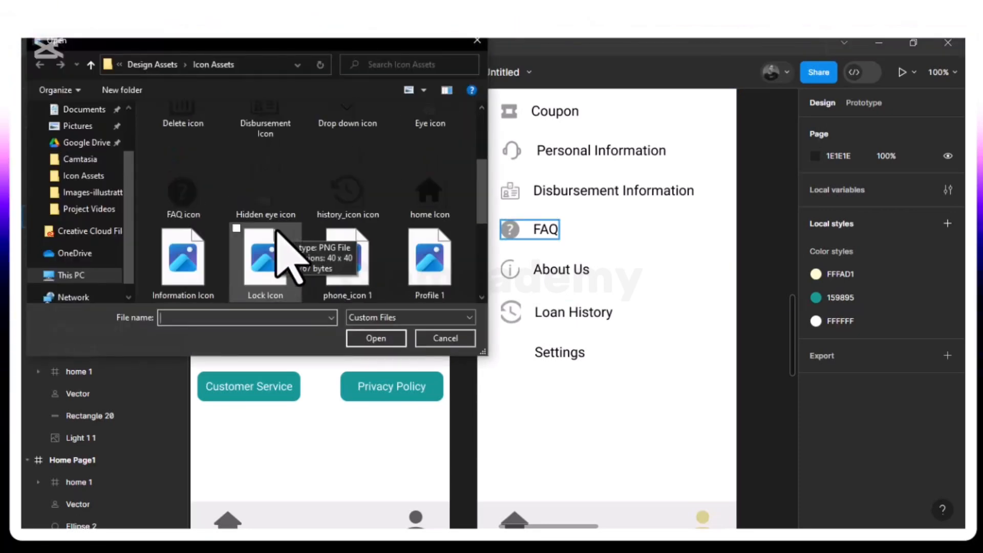
scroll(279, 230, down, 3)
click(284, 210)
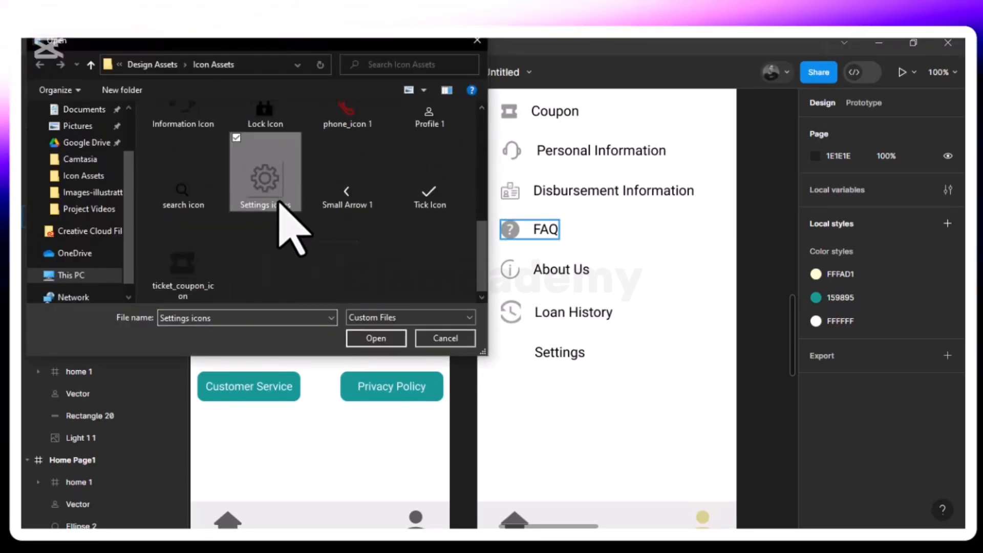
click(376, 338)
click(558, 434)
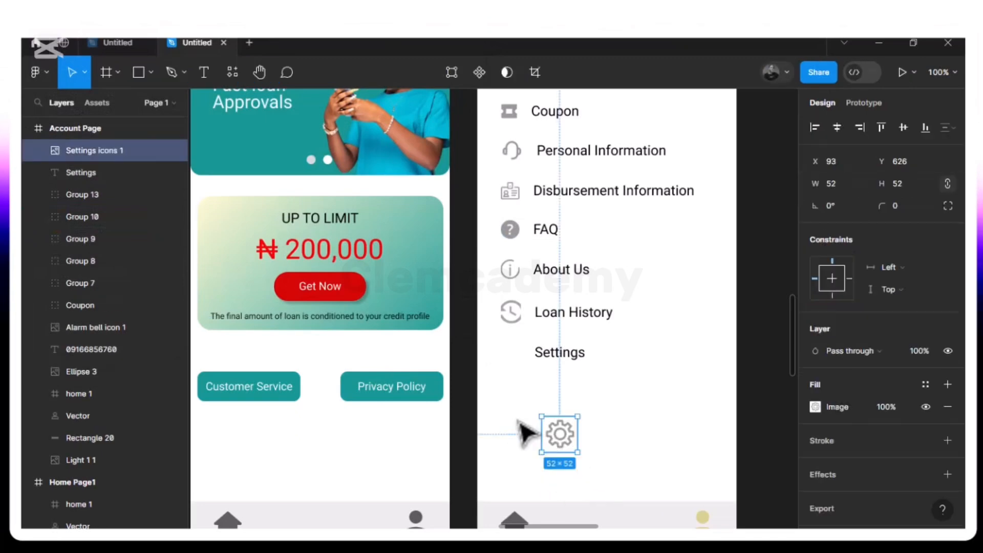
Place the Settings icon before the Settings text at X 25, Y 522, sized 38 × 30, with a 20 gap between them
drag(568, 438, 515, 361)
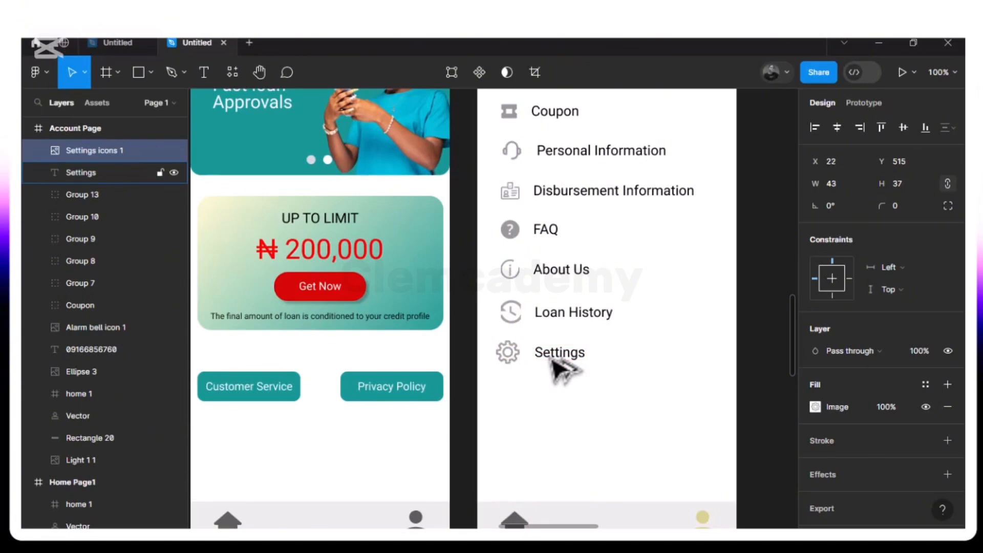
key(alt)
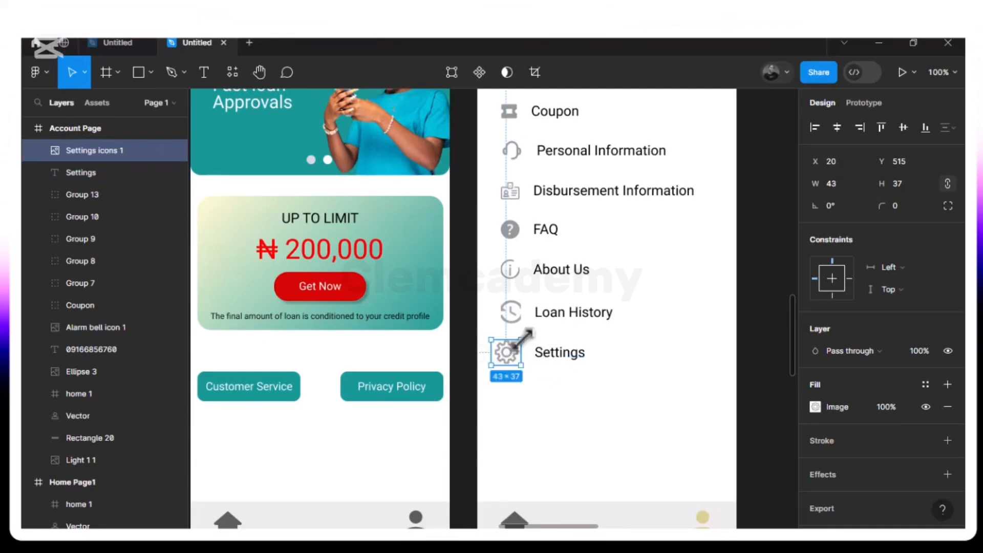
drag(520, 344, 519, 343)
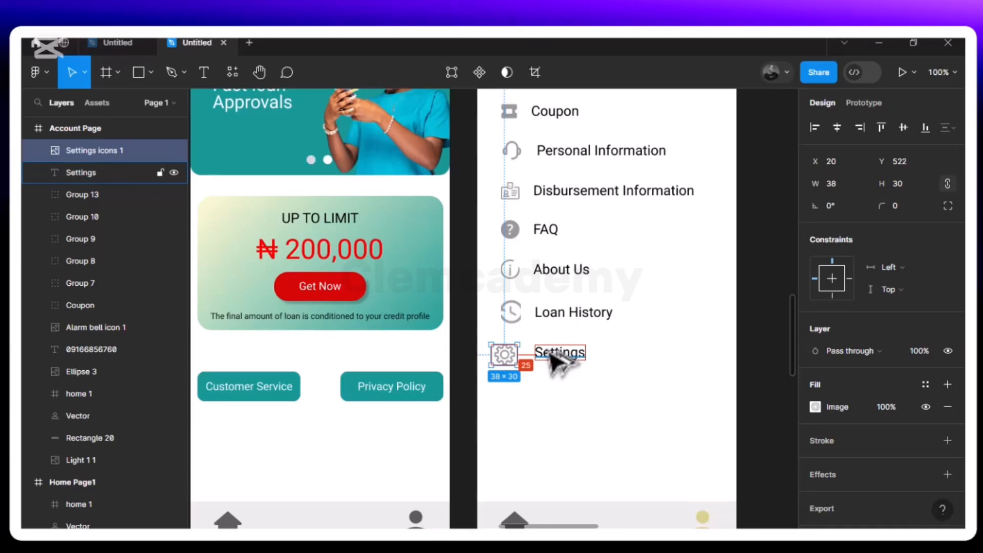
key(Right)
key(Right)
key(Right)
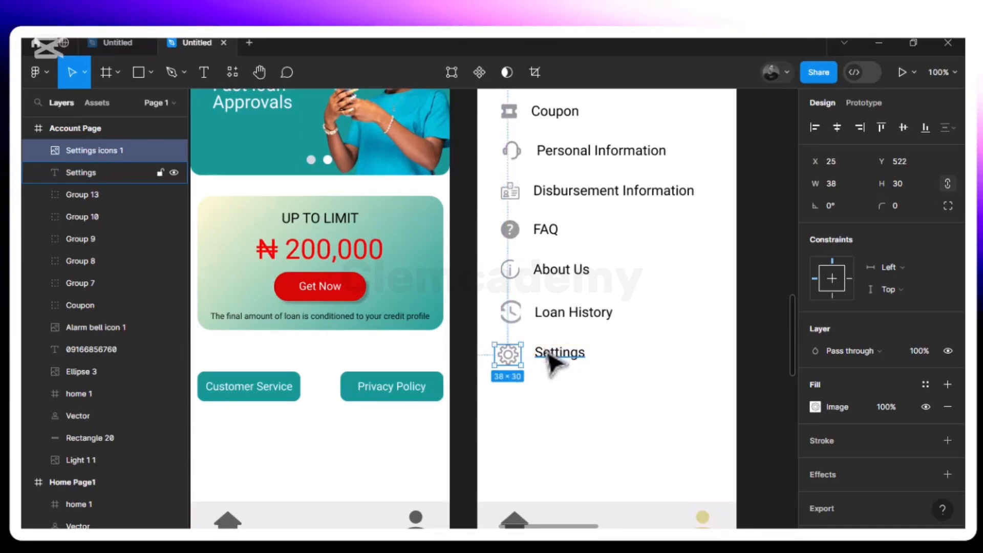
Align the Settings icon and text on their vertical centres and group them at X 34, Y 524
shift+click(552, 361)
key(ctrl+z)
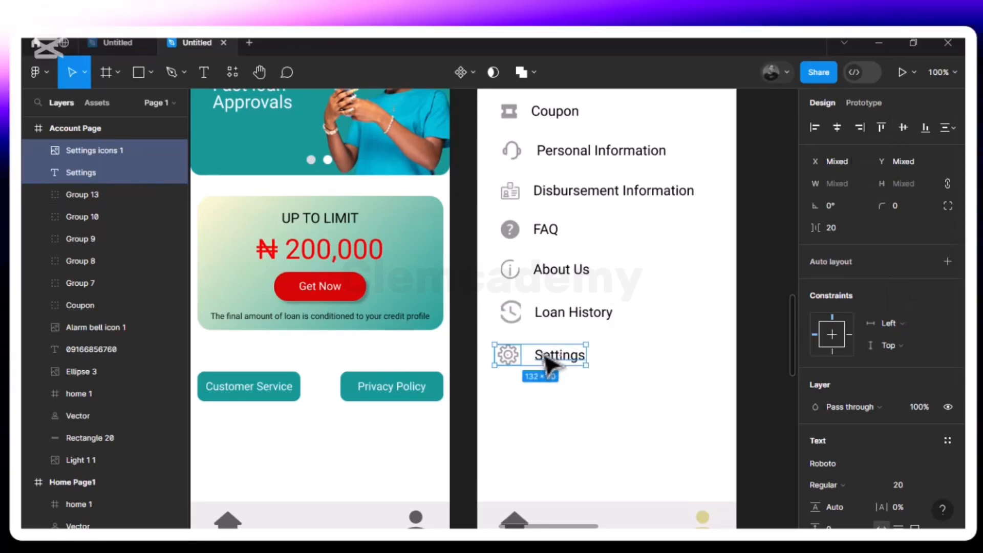
key(alt)
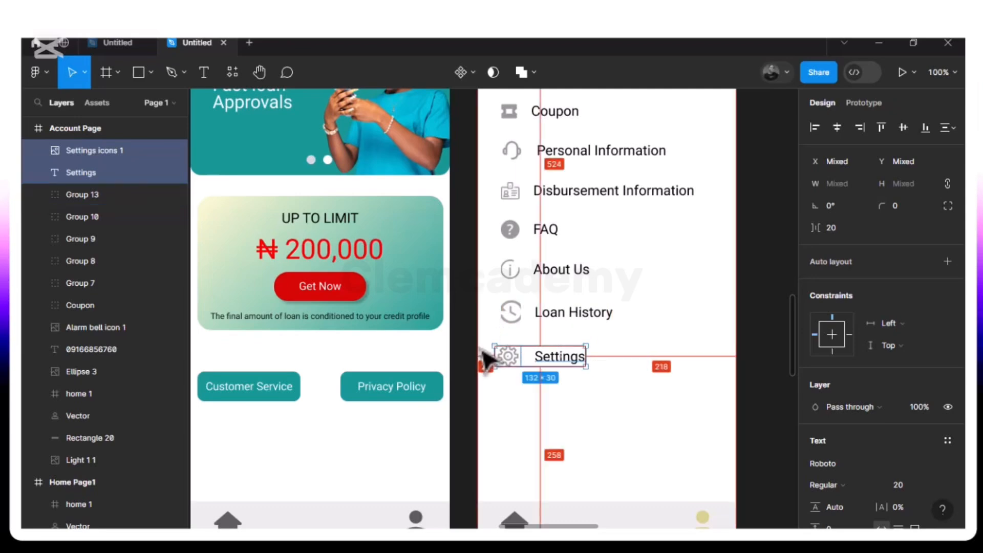
key(Right)
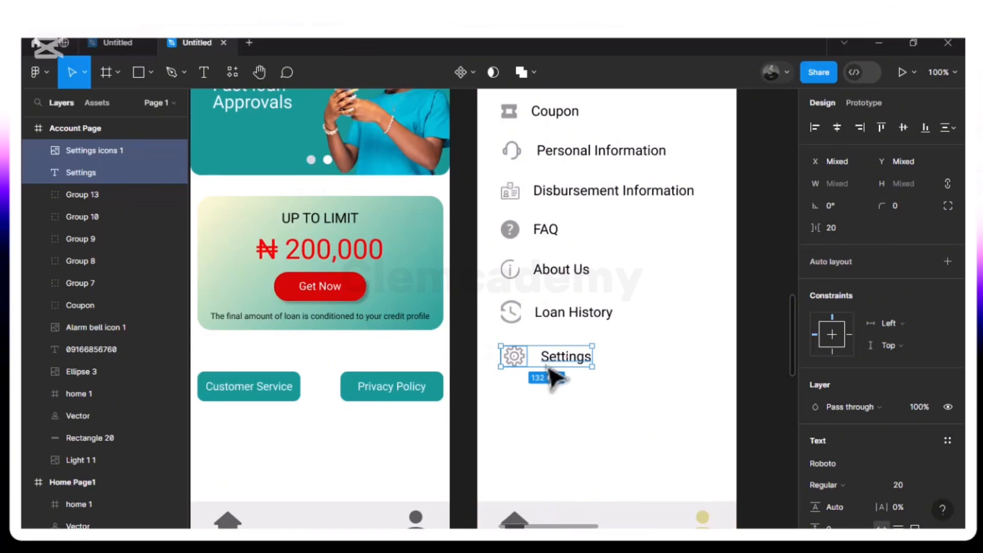
key(ctrl+g)
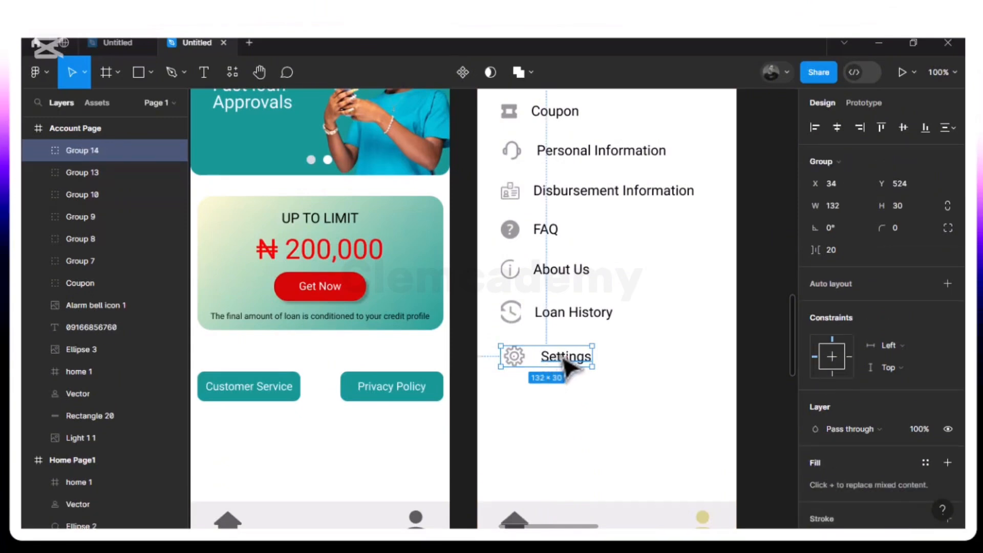
Duplicate the Settings group, place the copy below it at X 34, Y 581, and ungroup the copy
key(ctrl+d)
drag(563, 368, 567, 404)
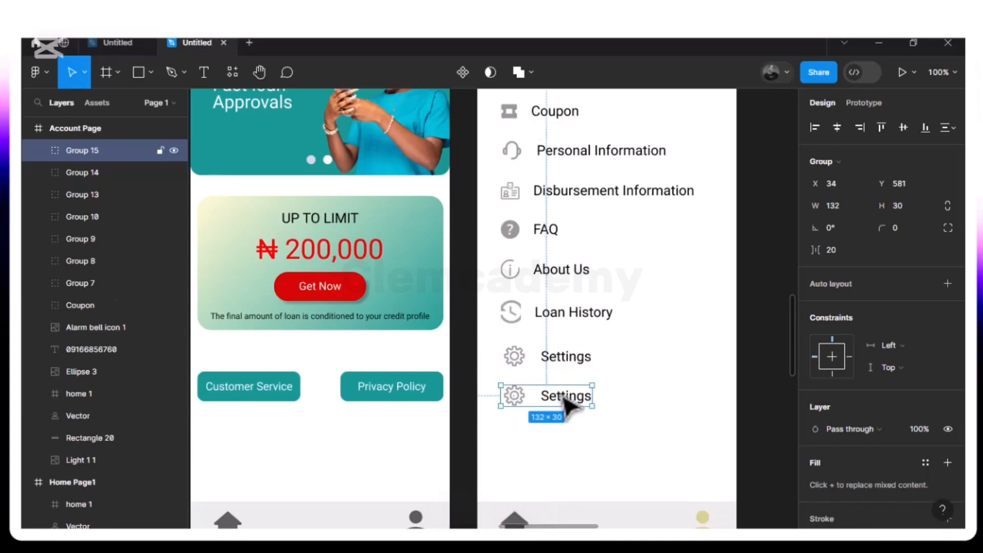
right_click(564, 402)
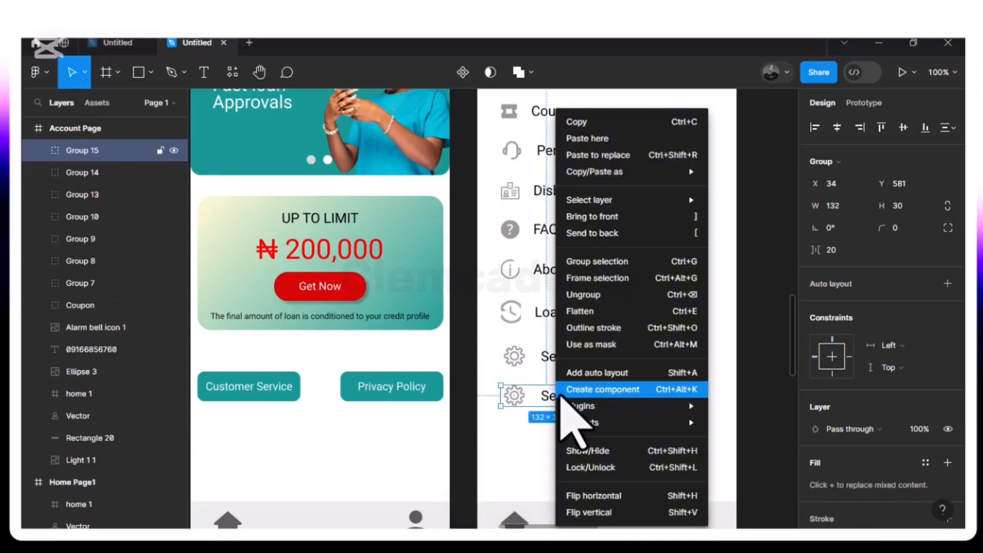
click(602, 296)
click(621, 430)
Change the text of the duplicated Settings entry to Delete Account
click(572, 397)
double_click(568, 397)
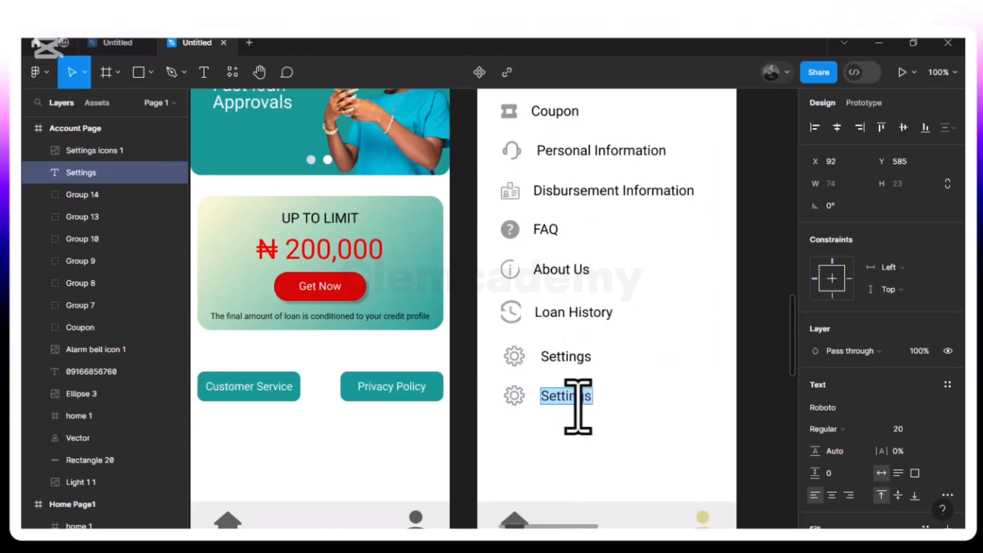
text(Delete)
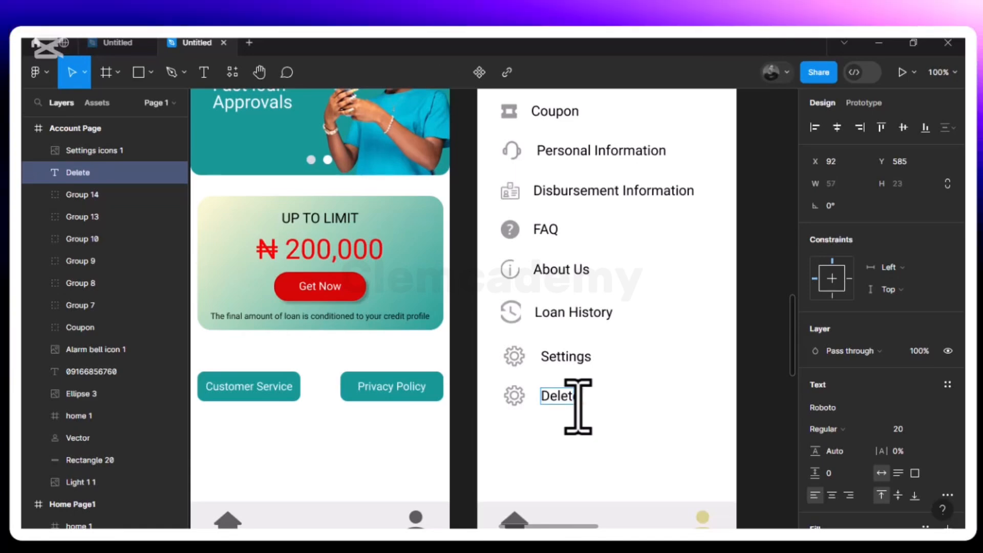
text( Accou)
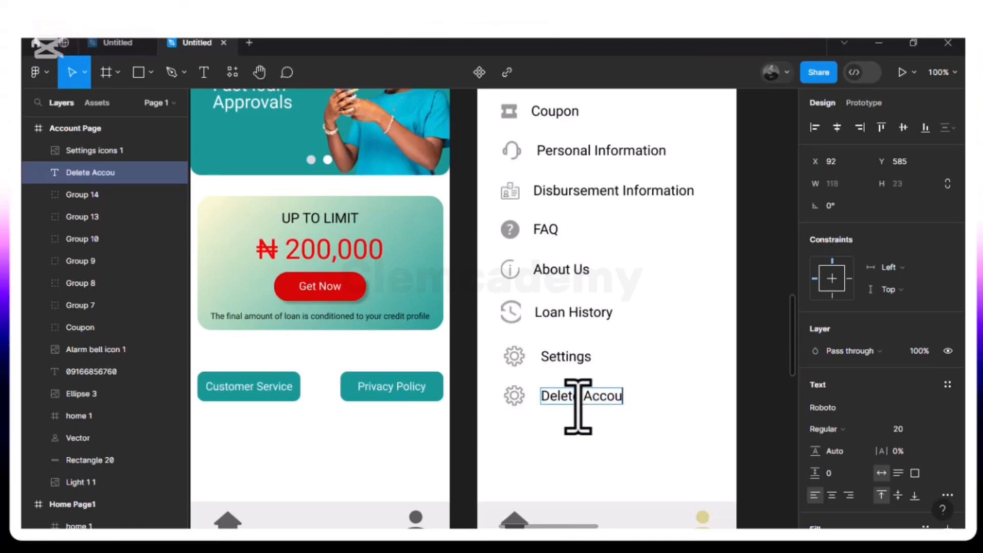
text(nt)
key(Escape)
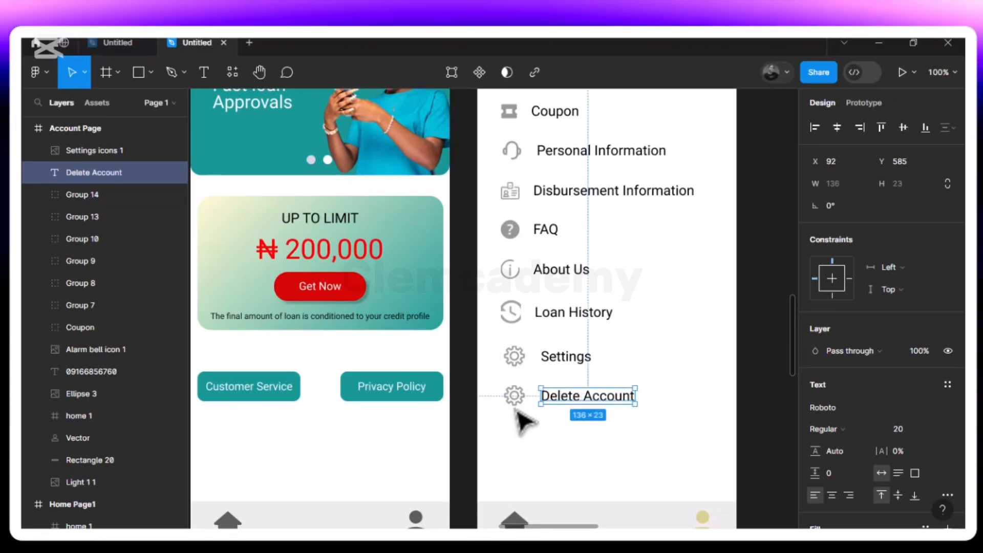
Replace the duplicated gear icon beside Delete Account with the Delete icon image, placed below the text on the Account Page
click(515, 396)
key(Delete)
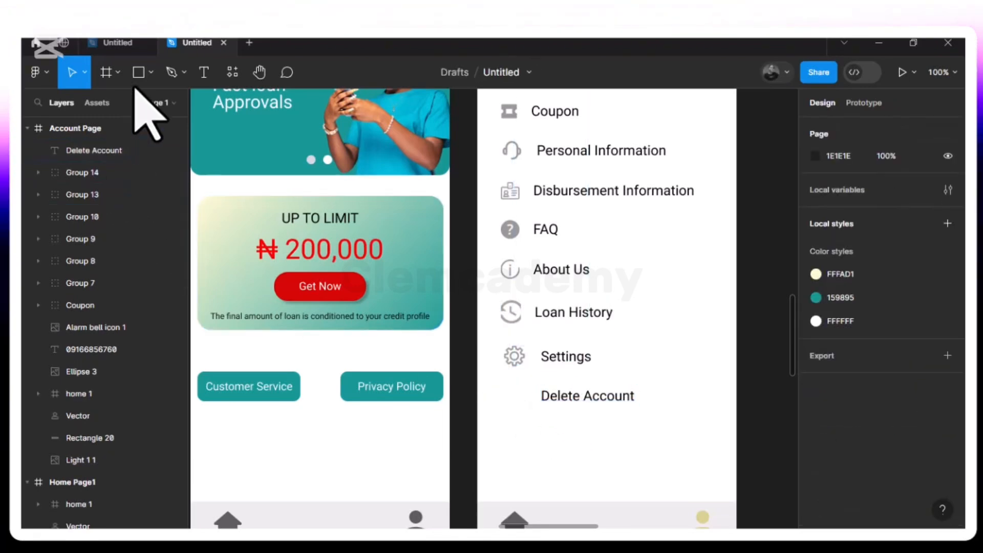
click(152, 72)
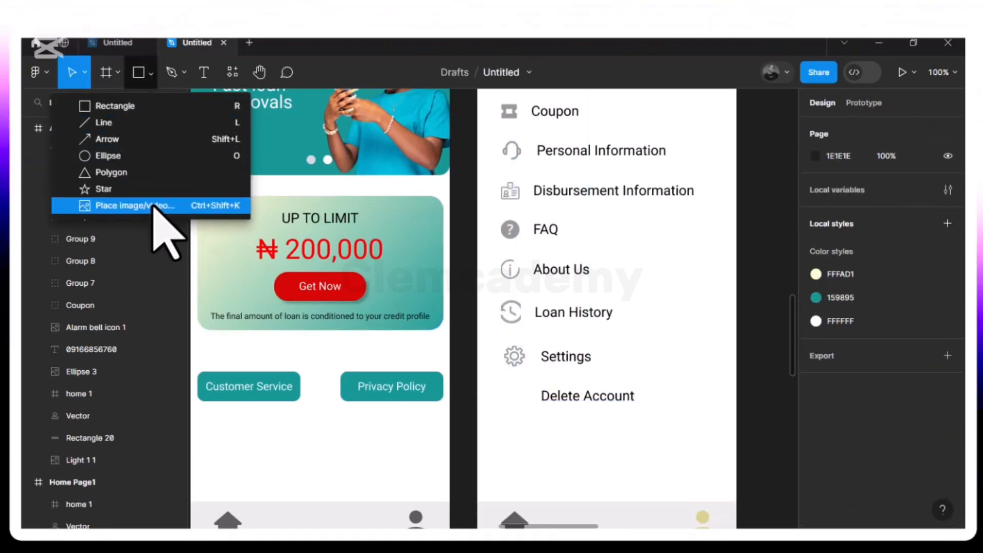
click(154, 204)
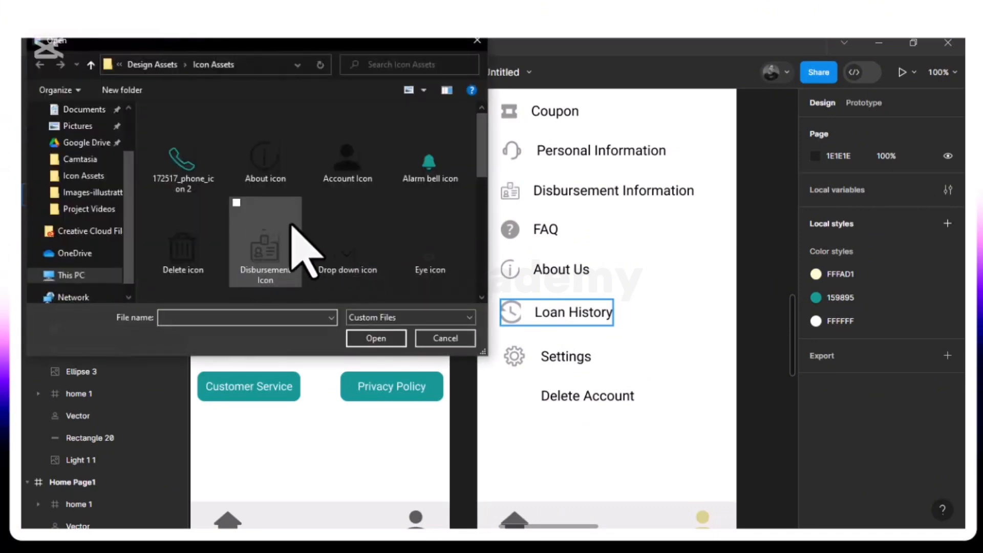
scroll(306, 251, down, 3)
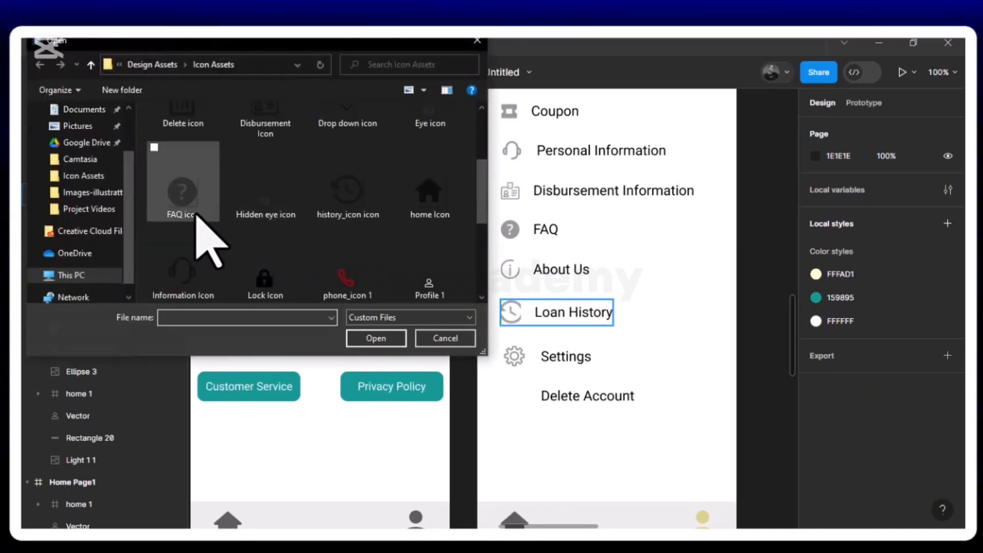
click(195, 120)
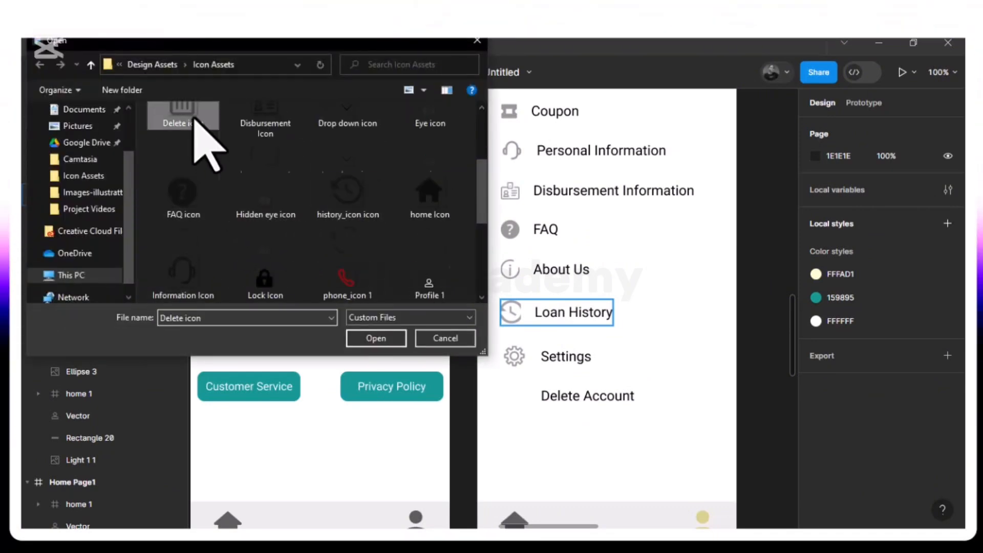
click(376, 338)
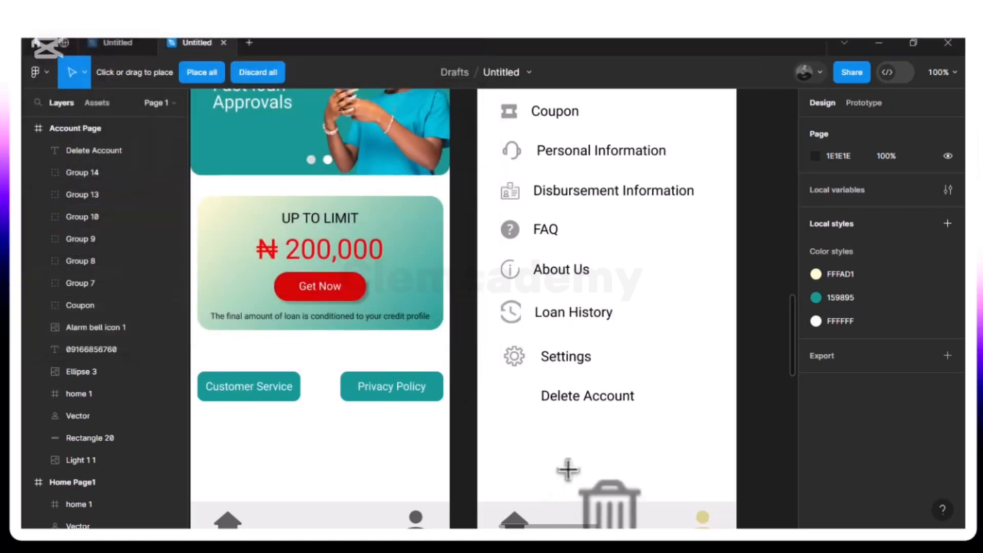
click(569, 470)
Fit the Delete icon before the Delete Account text at X 48, Y 582, sized 24 × 26, with a 20 gap
drag(575, 474, 518, 405)
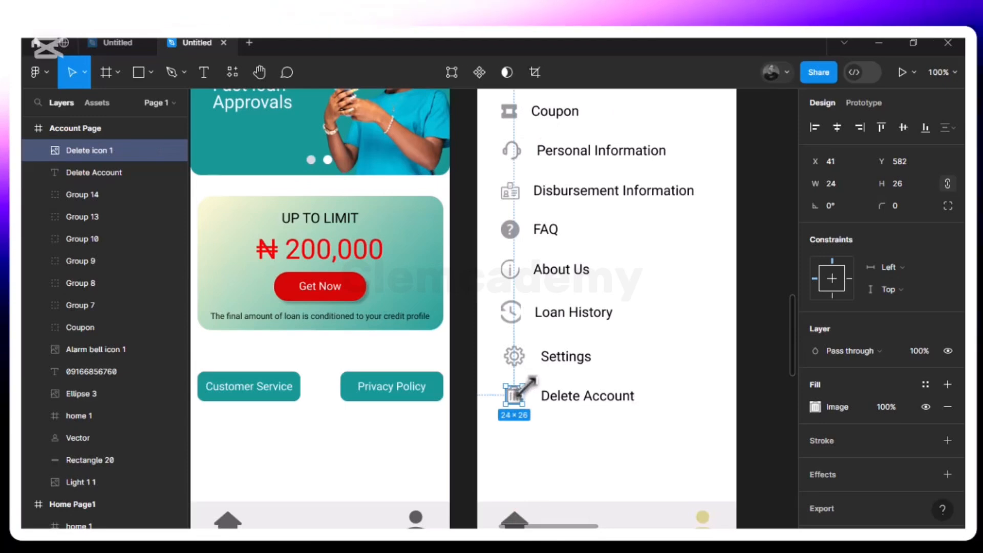
key(alt)
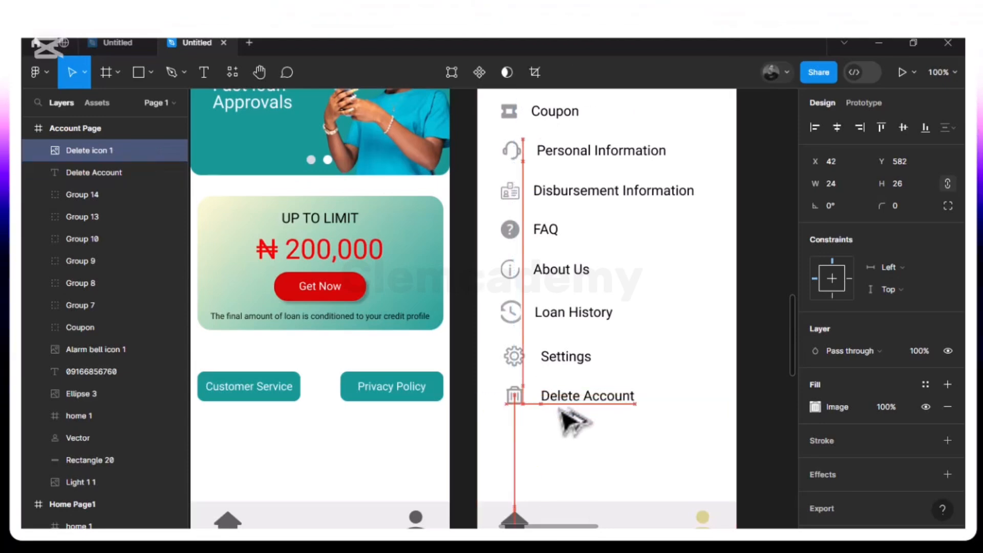
key(Right)
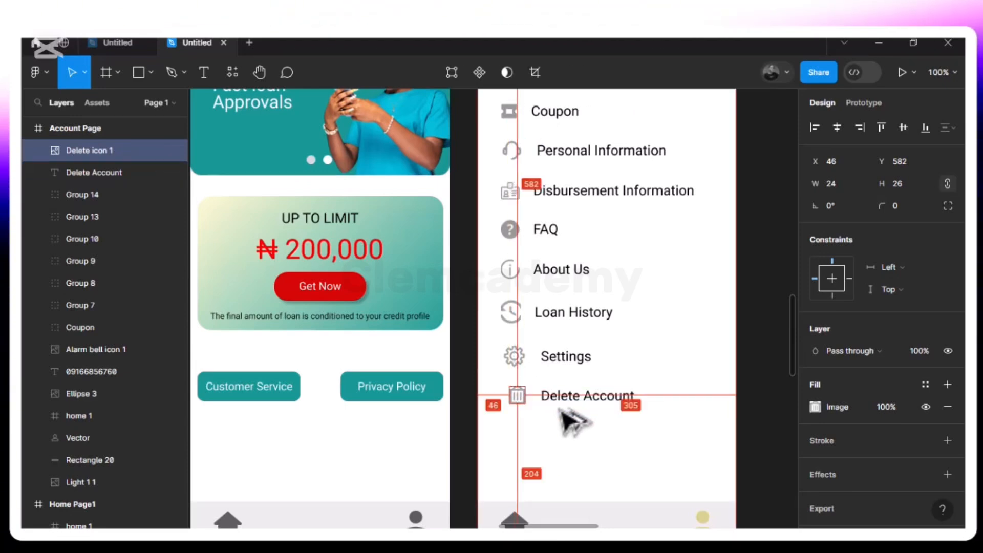
key(Right)
key(Right)
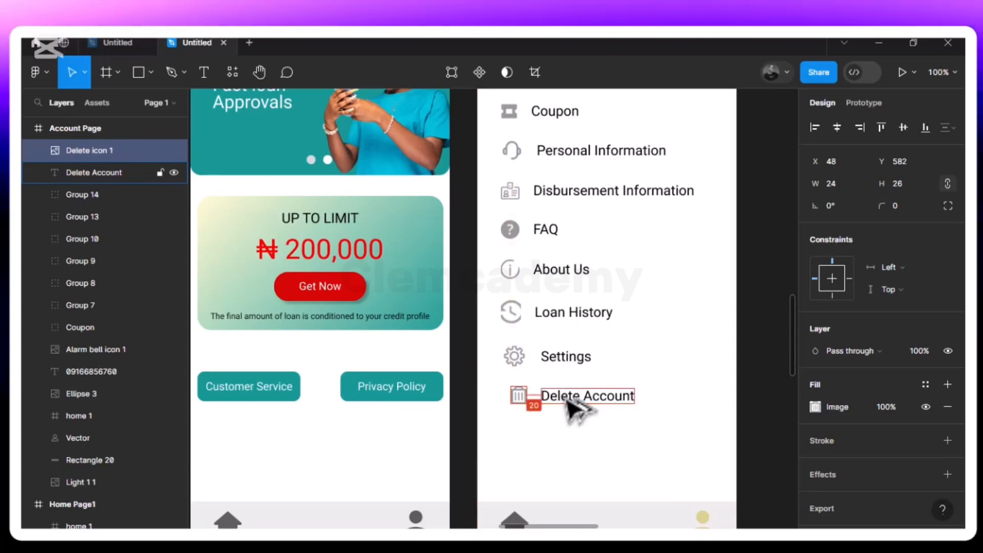
Align the Delete icon and Delete Account text on their vertical centres and shift both left in line with the Settings entry
shift+click(567, 403)
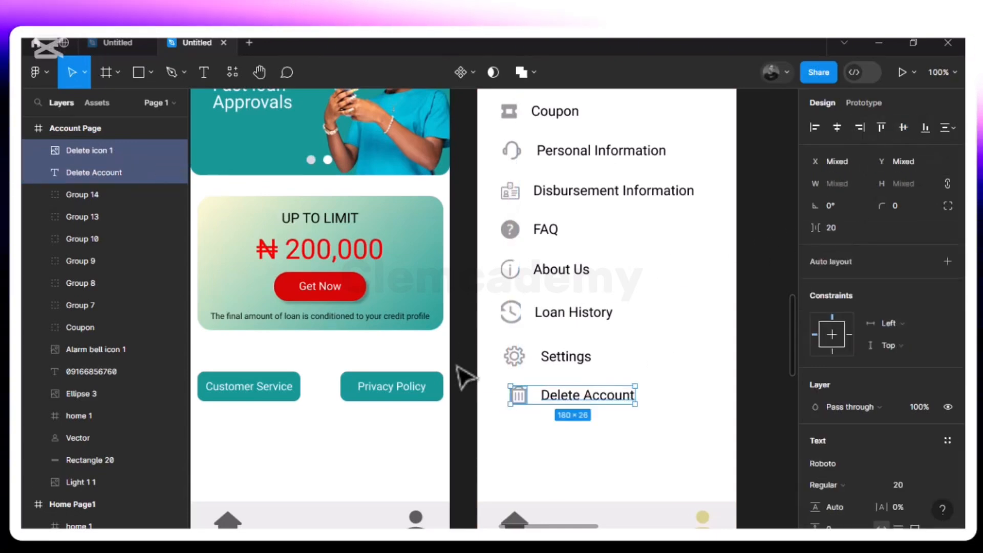
key(alt)
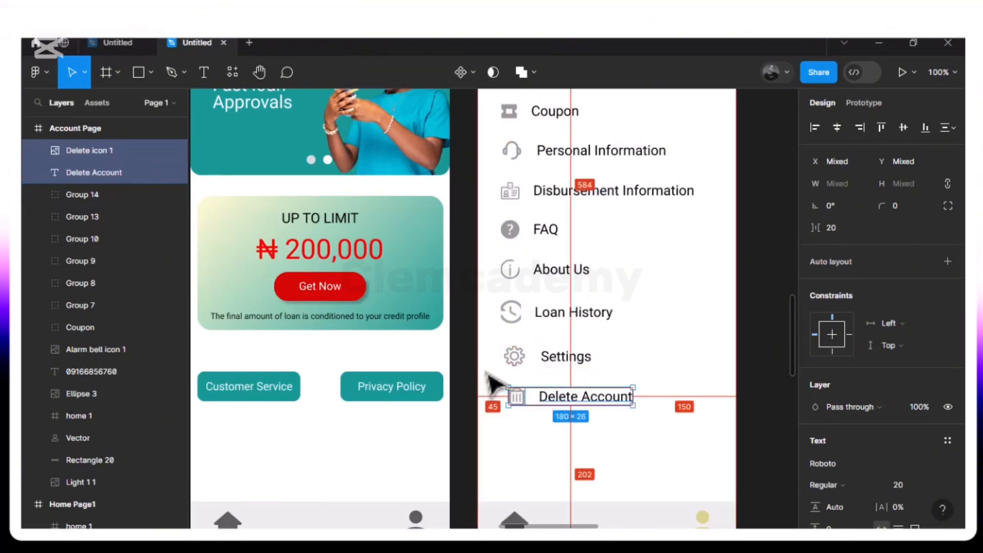
key(Left)
key(Left)
key(Left)
key(Left)
key(Left)
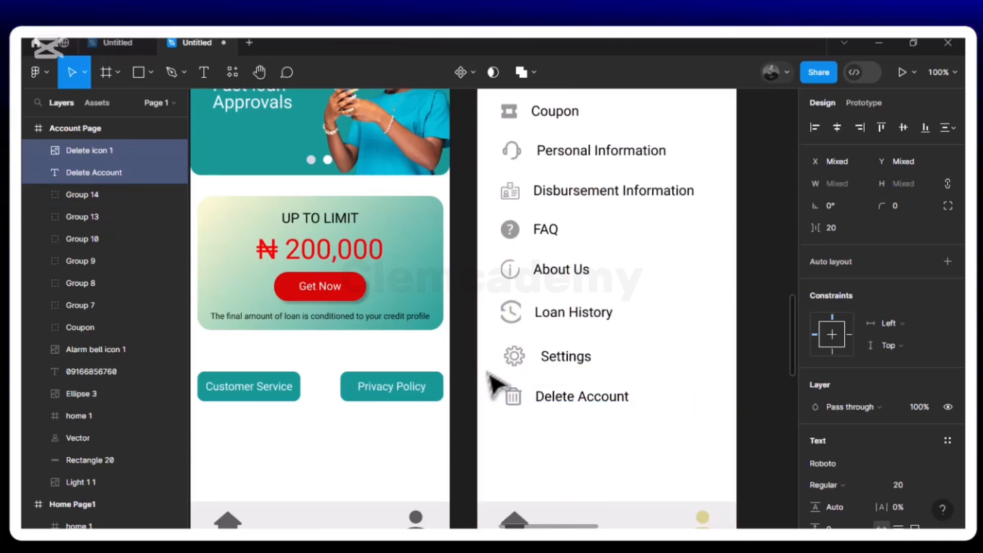
key(Left)
key(Left)
key(Left)
key(Left)
key(Left)
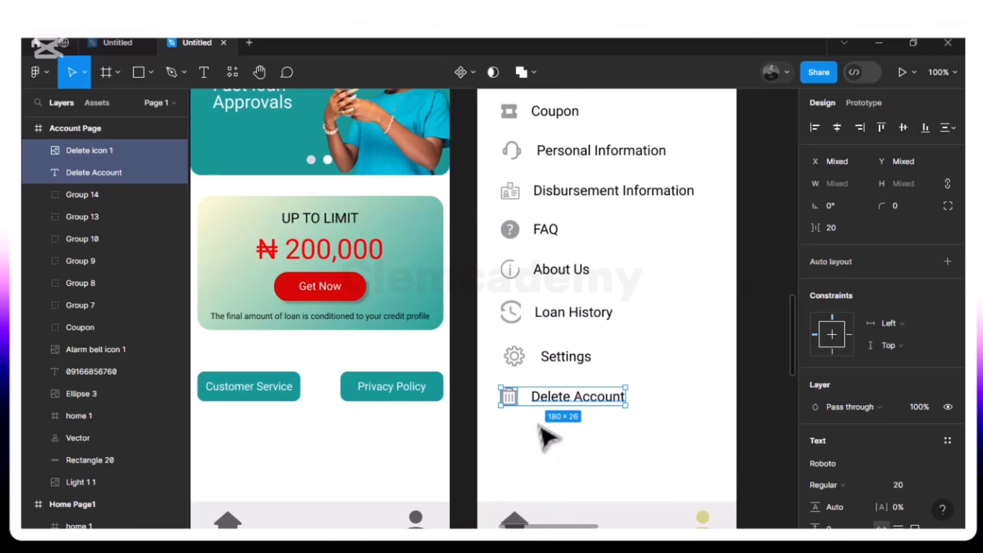
Move all Account Page menu entries from Coupon to Delete Account down together so the Settings group sits at Y 541
key(ctrl+minus)
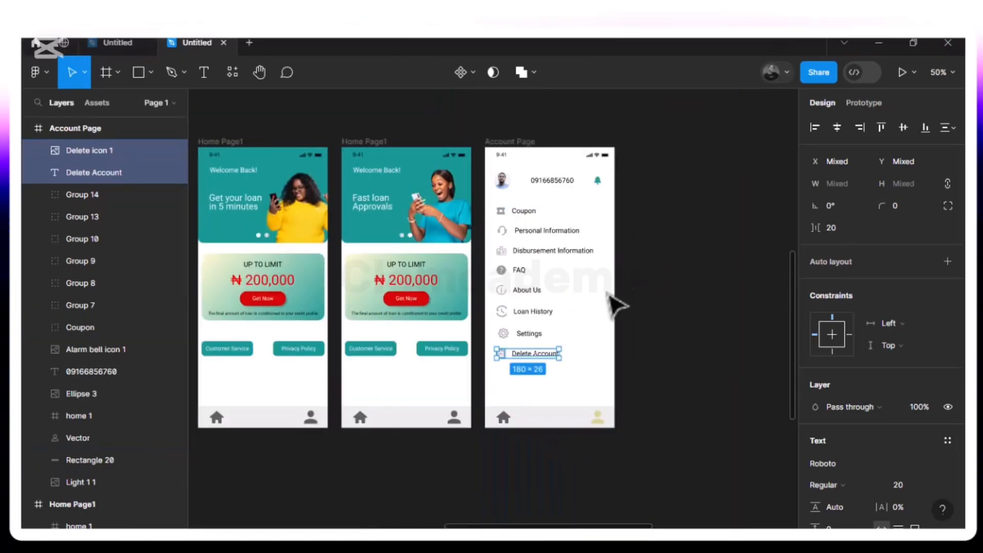
click(589, 317)
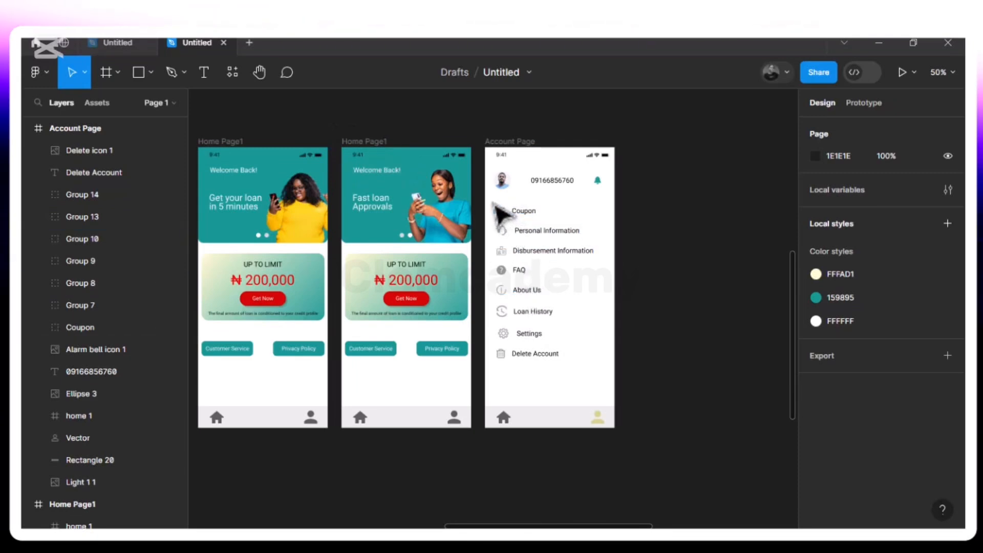
drag(494, 204, 597, 374)
key(Down)
key(Down)
key(Down)
key(Down)
key(Down)
key(Down)
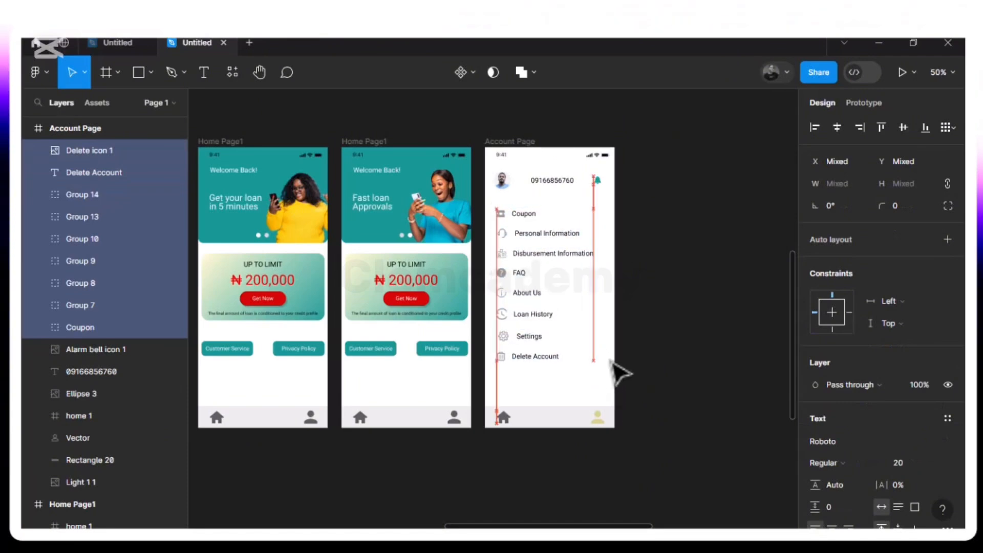
key(Down)
key(Down)
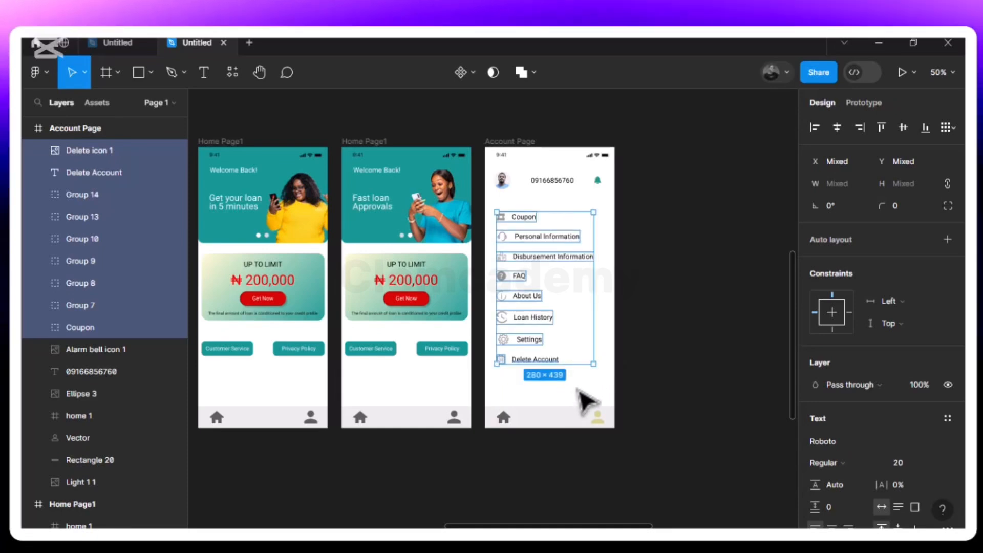
click(579, 390)
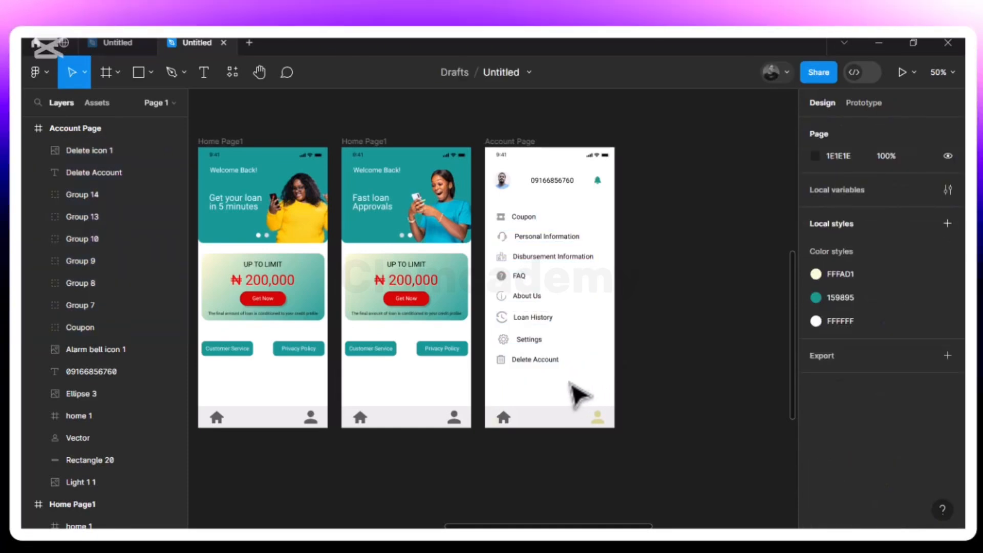
click(542, 353)
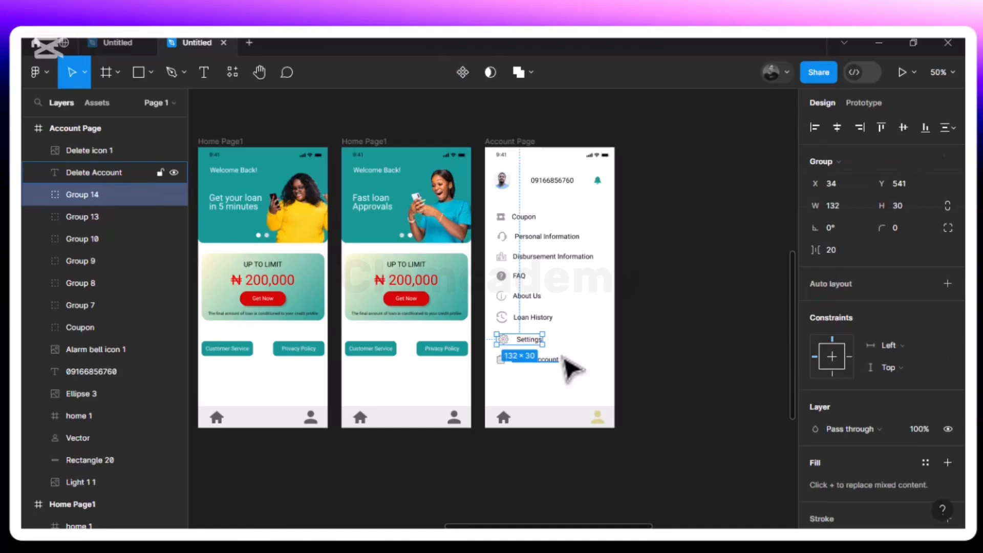
click(616, 323)
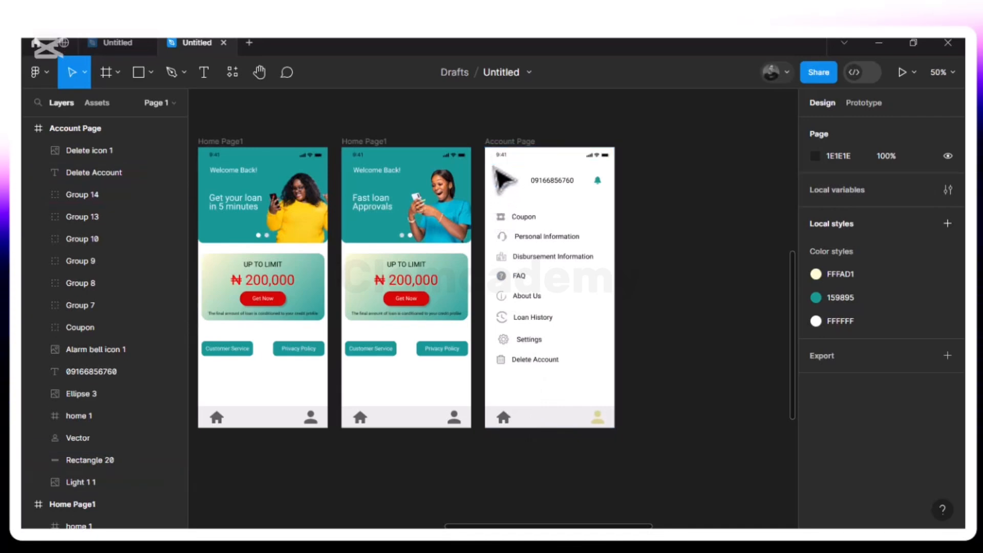
Move the profile photo, phone number and bell icon down together near the top of the Account Page
drag(494, 168, 611, 201)
key(Down)
key(Down)
key(Down)
key(Down)
key(Down)
key(Down)
key(Down)
key(Down)
key(Down)
key(Down)
key(Down)
key(Down)
key(Down)
key(Down)
key(alt)
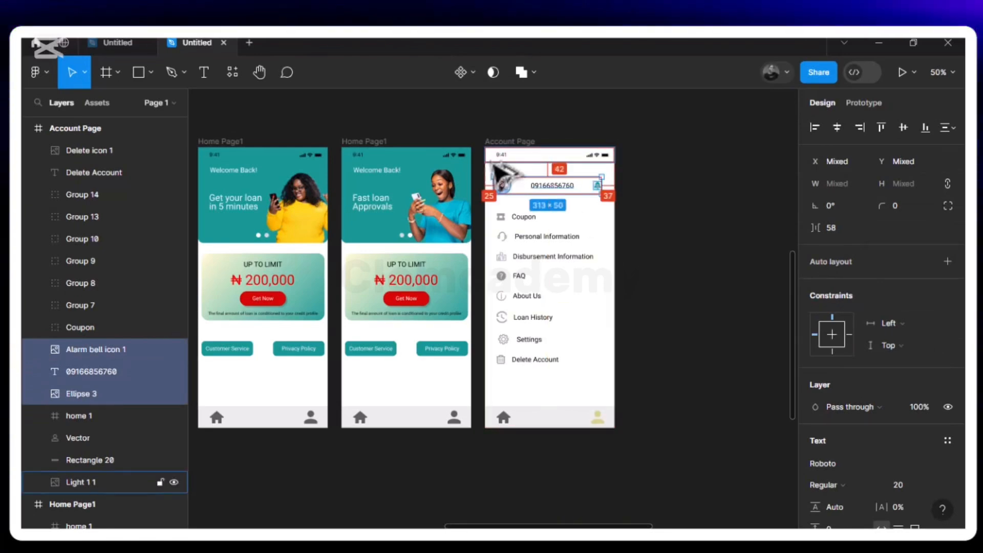
key(Down)
key(Down)
key(Down)
key(Down)
key(Down)
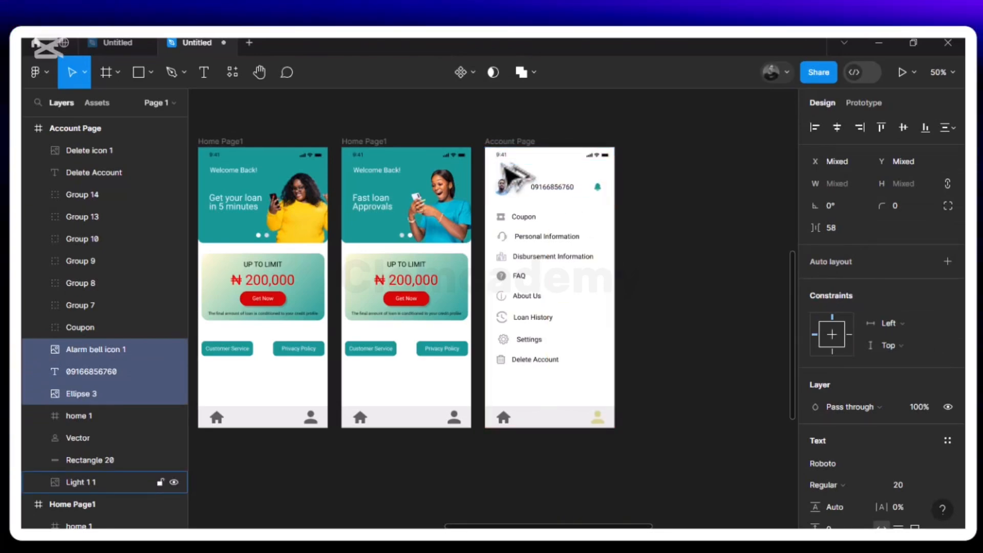
key(alt)
key(alt)
key(Down)
key(alt)
key(Down)
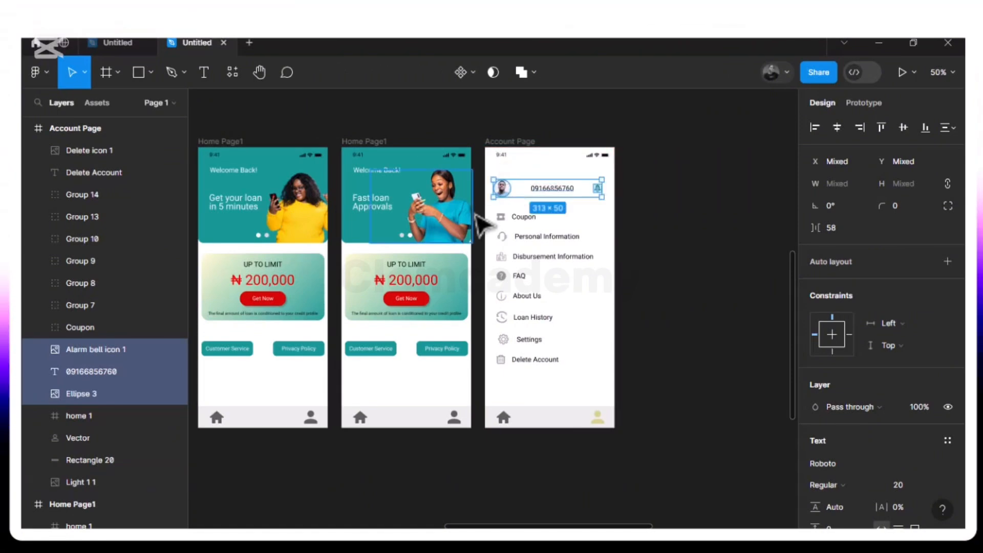
key(Escape)
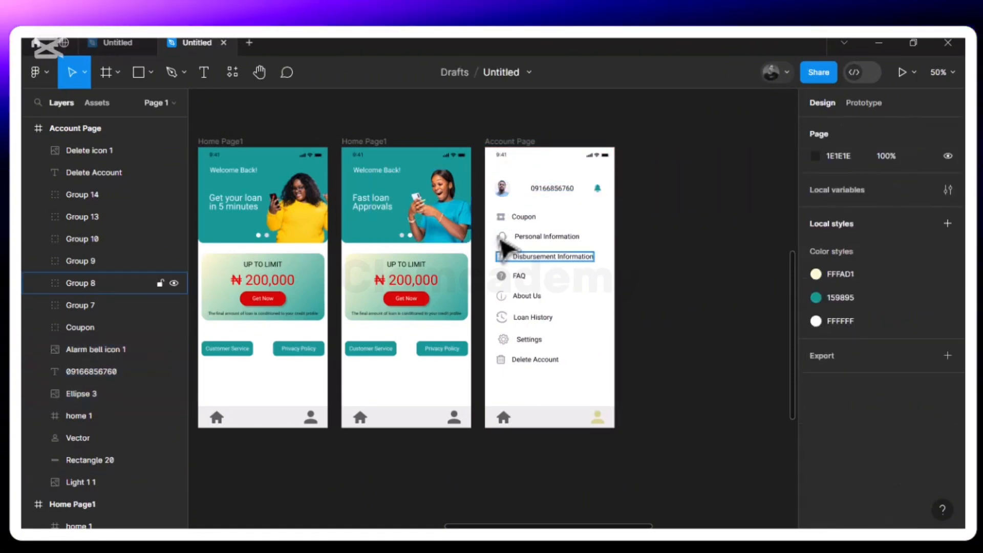
Move all Account Page menu entries from Coupon to Delete Account down together so the Coupon group sits at Y 209
drag(493, 215, 593, 392)
key(Down)
key(Down)
key(Down)
key(Down)
key(Down)
key(Down)
key(Down)
key(Down)
key(Down)
key(Down)
key(Down)
key(Down)
key(Down)
key(Down)
key(Down)
key(Down)
key(Down)
key(Down)
key(Down)
key(Down)
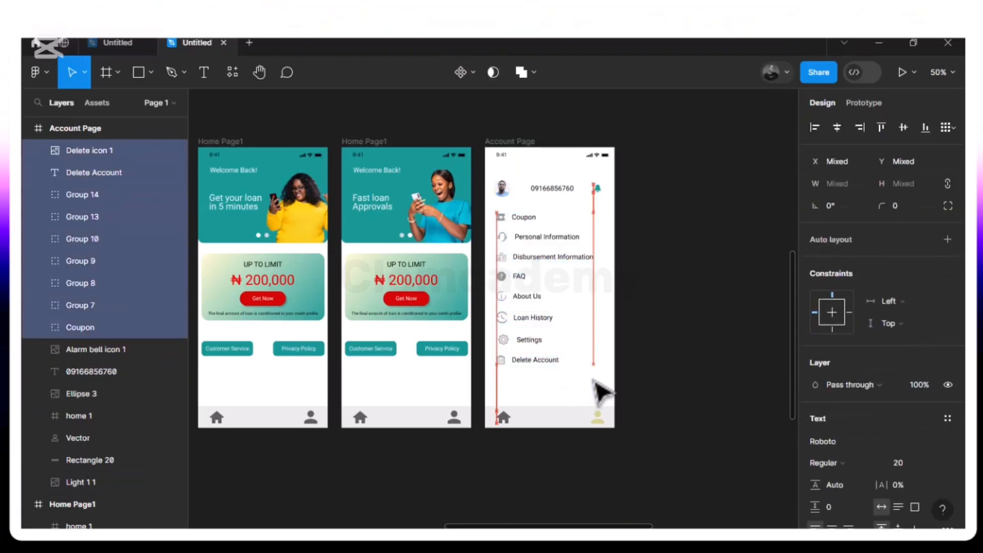
key(alt)
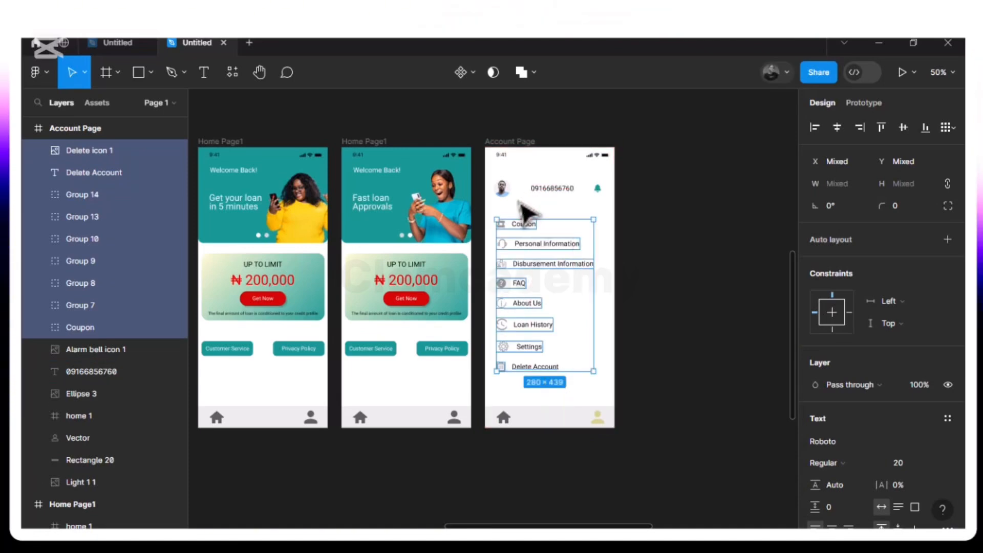
key(alt)
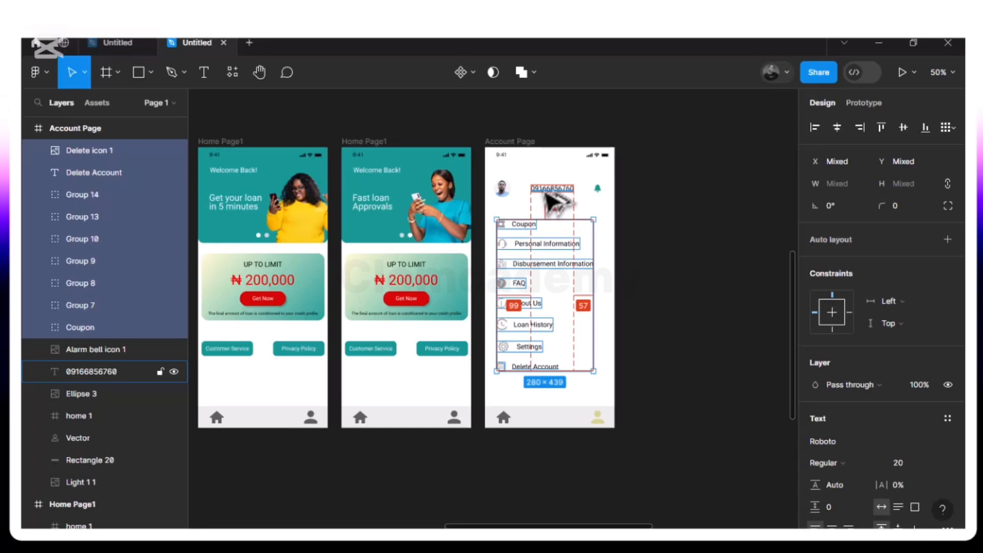
key(alt)
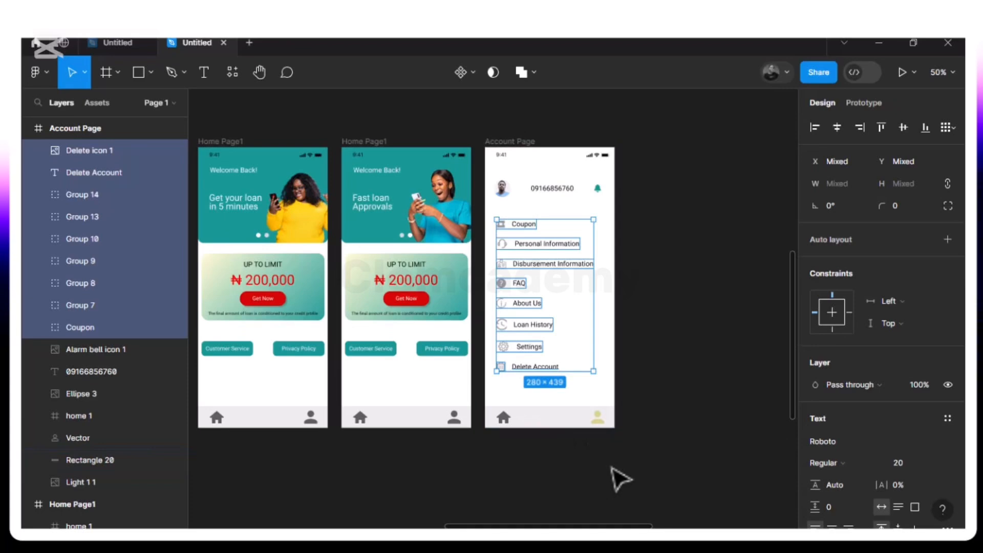
click(674, 299)
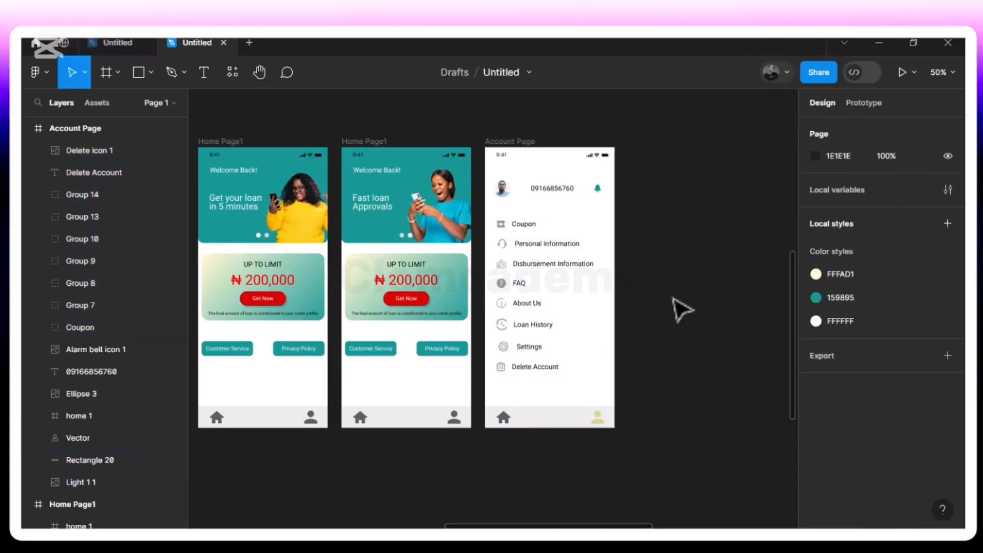
Move the Personal Information entry down to Y 276, widening its gap below Coupon
click(523, 225)
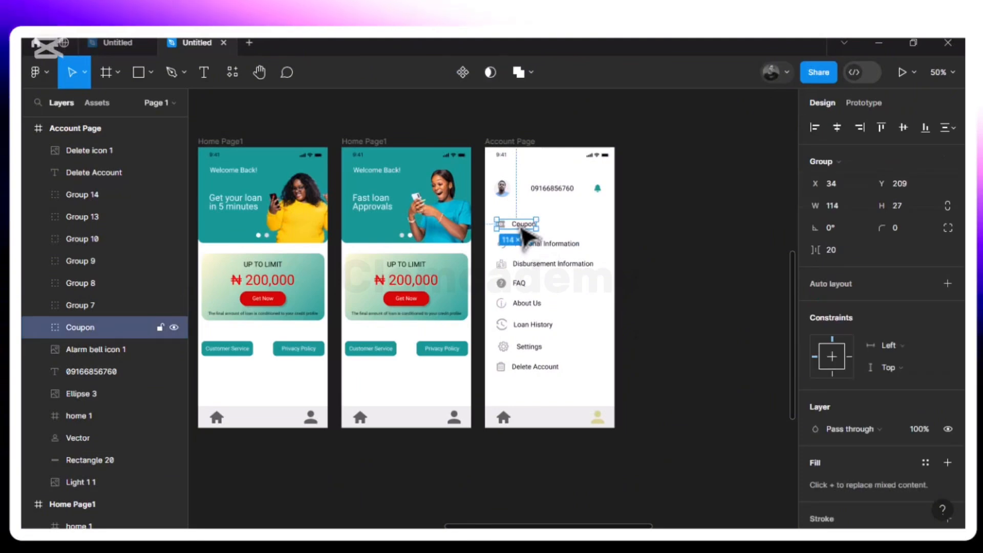
click(546, 247)
key(Down)
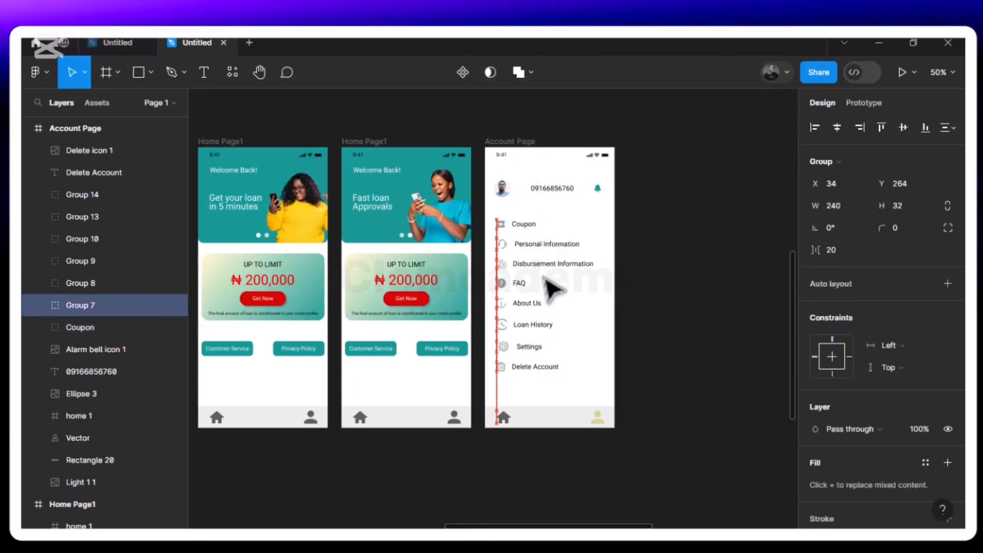
key(Down)
key(Down)
key(Down)
key(Down)
key(Down)
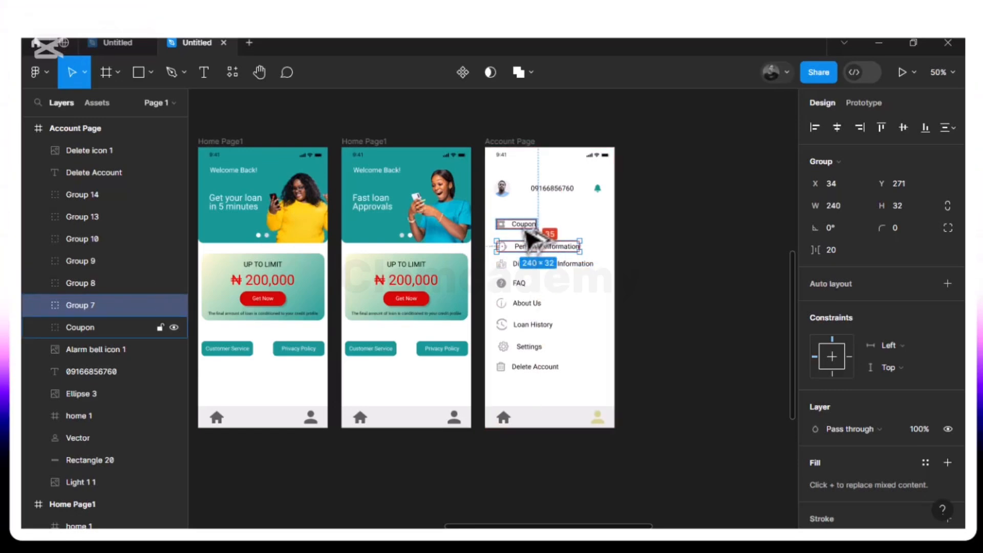
key(Down)
key(Down)
key(Down)
key(Down)
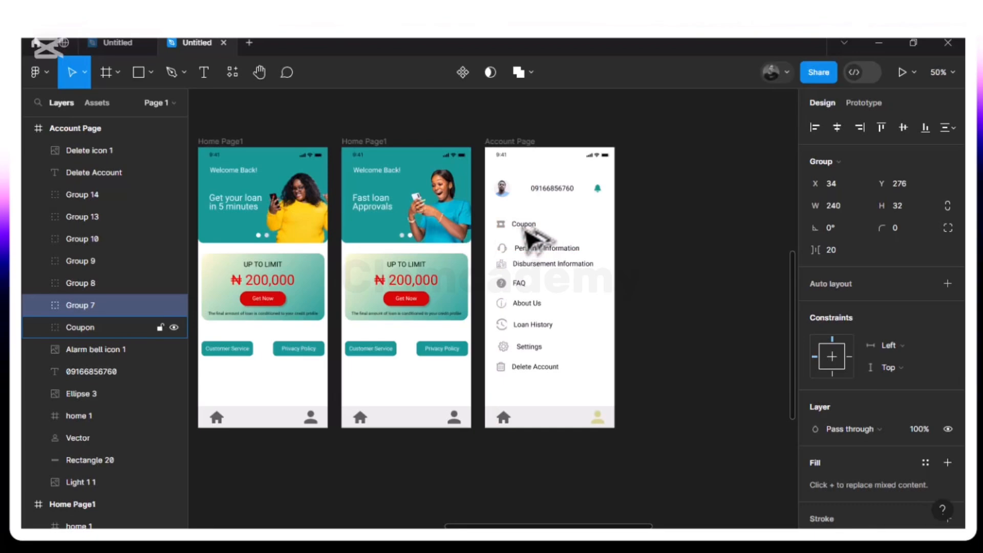
key(Down)
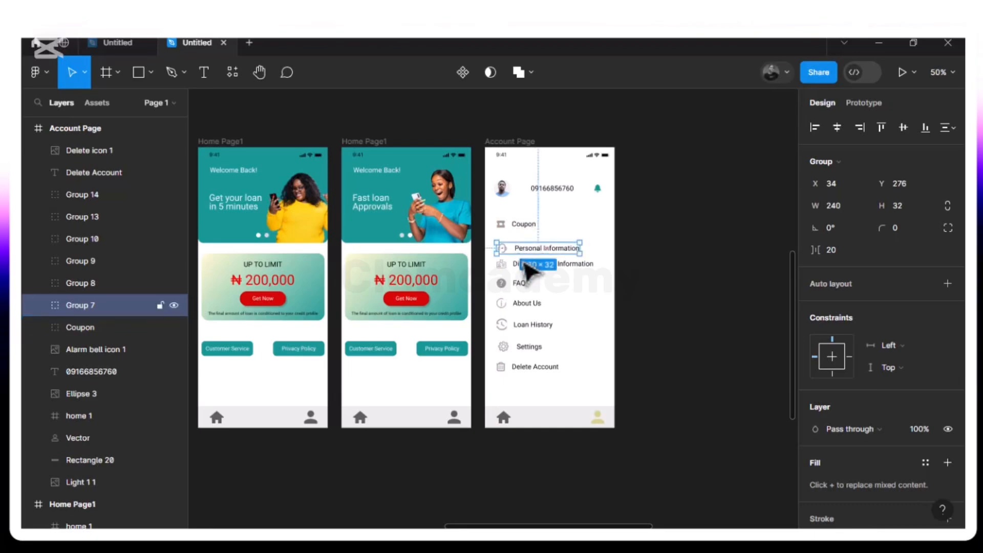
Move the Disbursement Information entry down to Y 348, spacing it below Personal Information
click(584, 263)
key(Down)
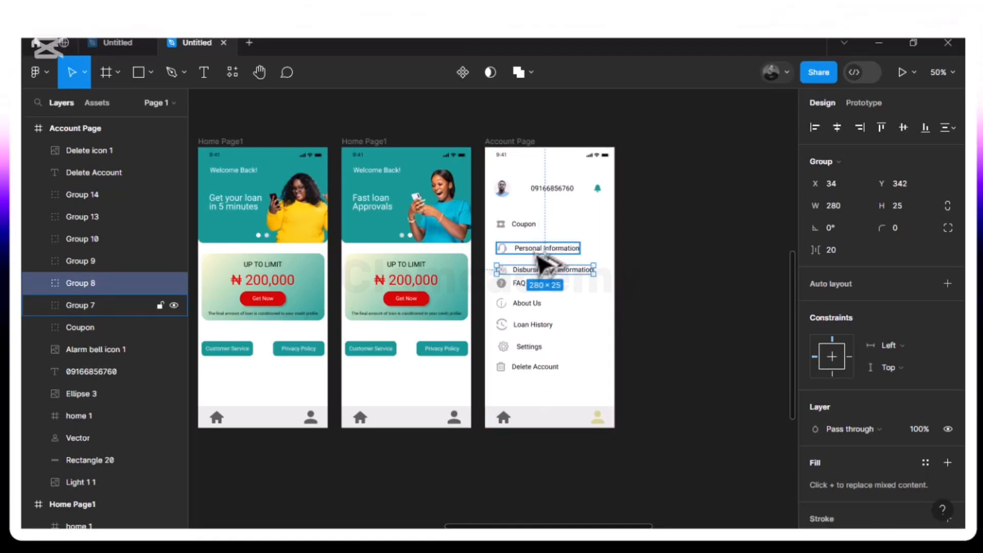
key(Down)
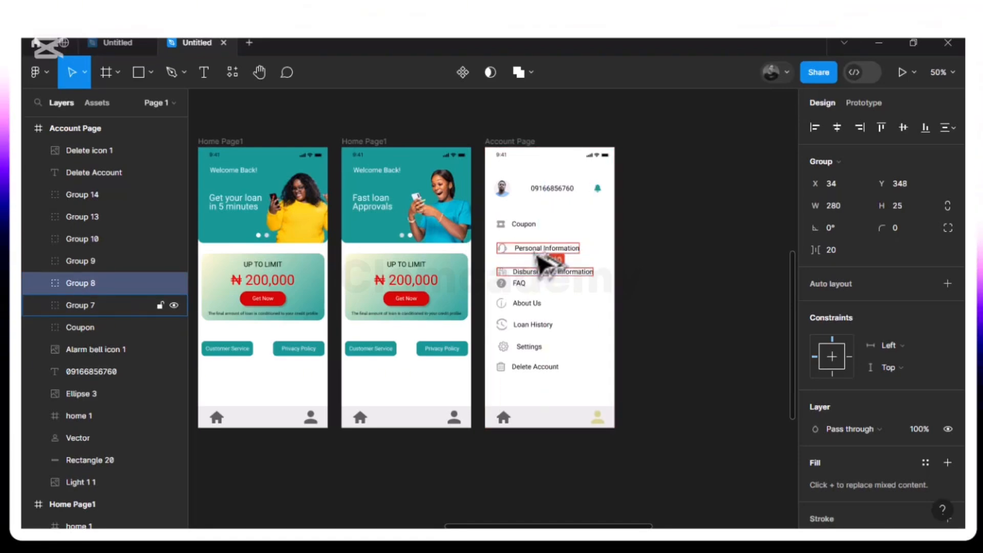
Move the FAQ entry down to Y 413, spacing it below Disbursement Information
click(521, 291)
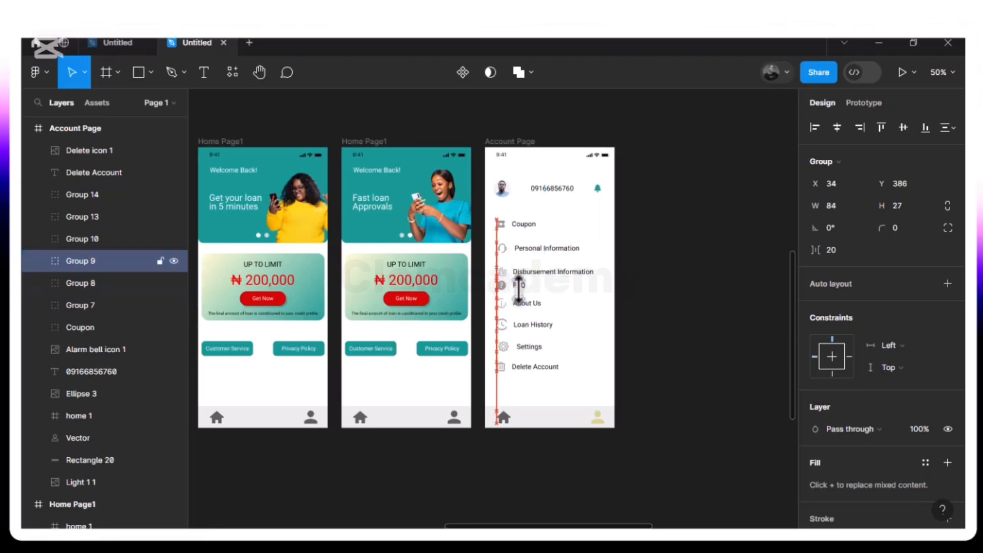
key(alt)
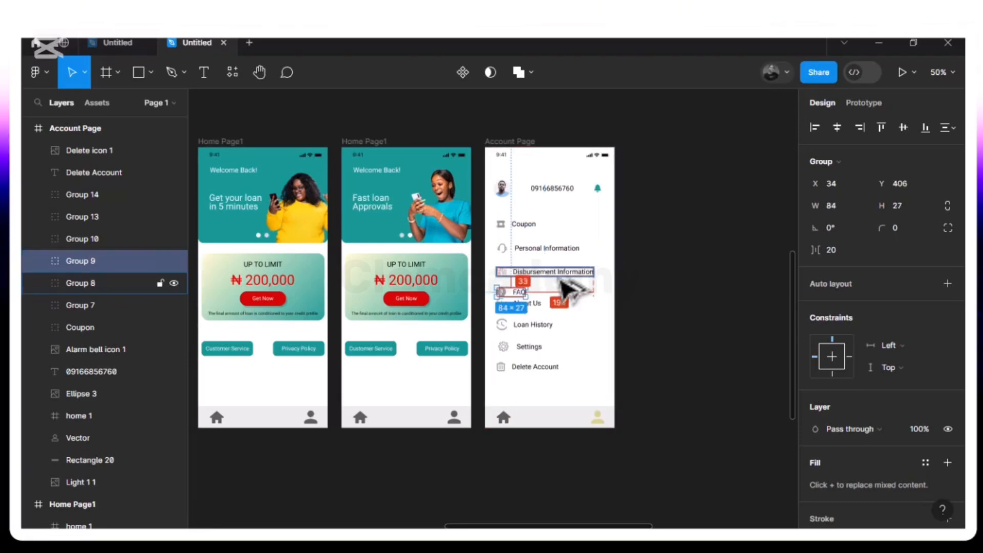
key(Down)
key(Down)
key(Down)
key(Down)
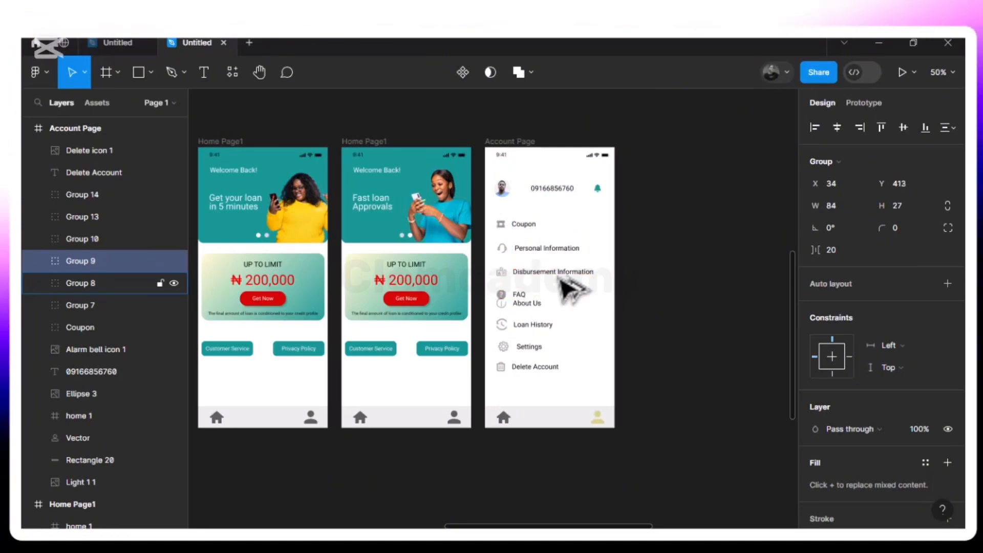
Move the About Us entry down to Y 480, checking its spacing against FAQ
click(544, 309)
key(shift+Down)
key(shift+Down)
key(shift+Down)
key(shift+Down)
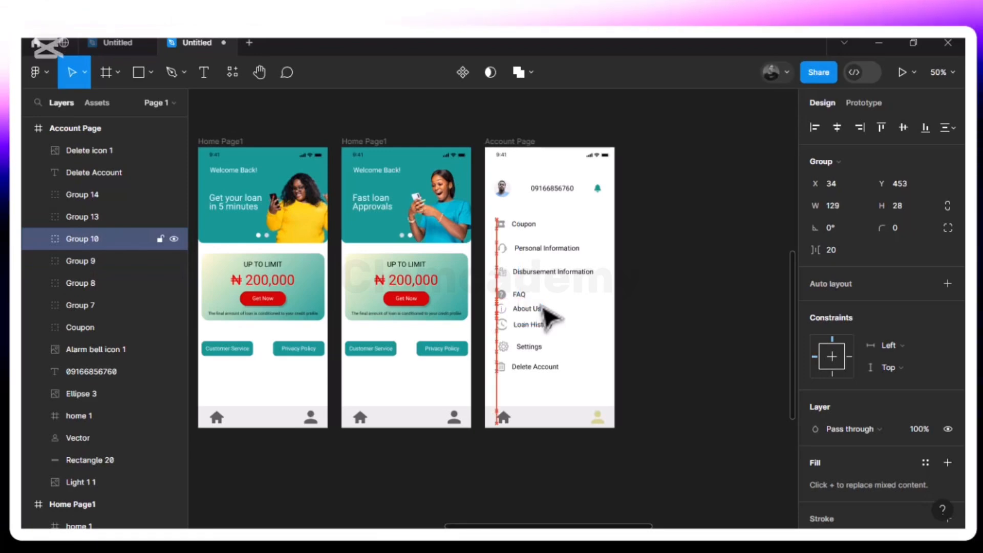
drag(551, 318, 527, 301)
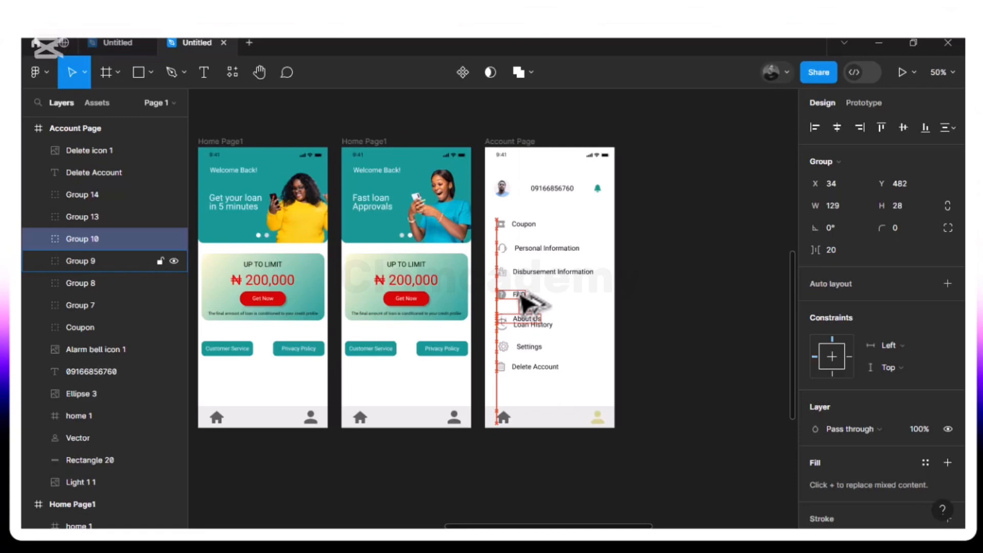
key(alt)
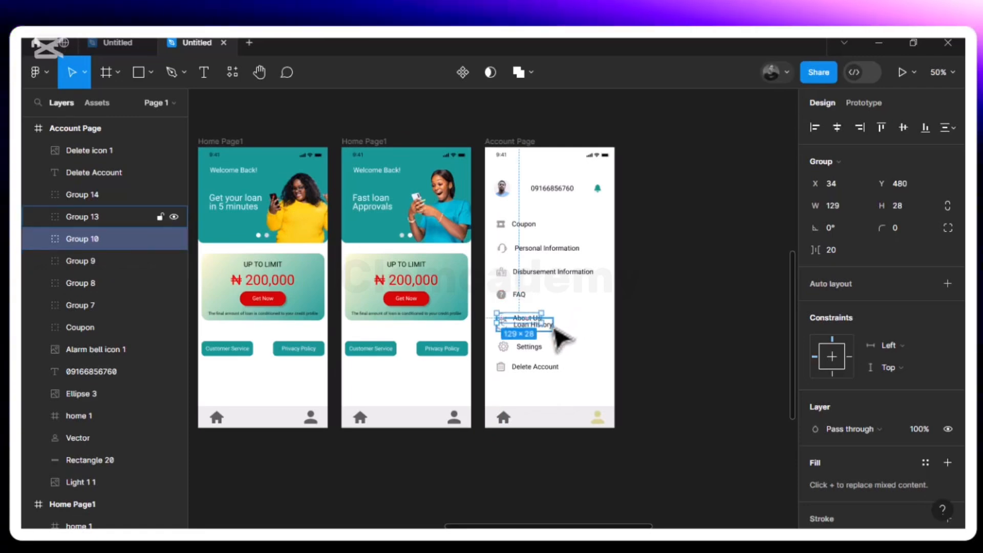
Move the Loan History entry down to Y 527 and check its distance from About Us
click(559, 332)
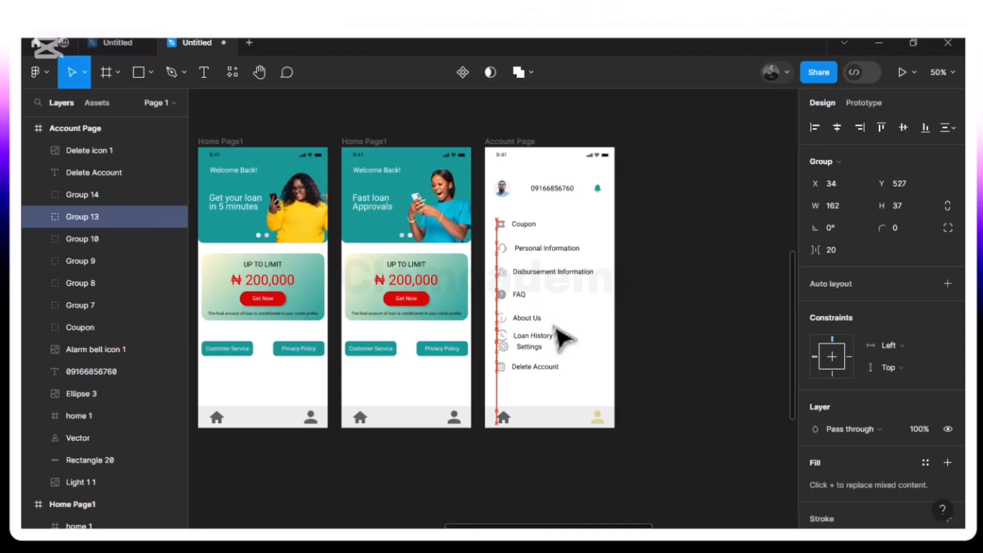
key(alt)
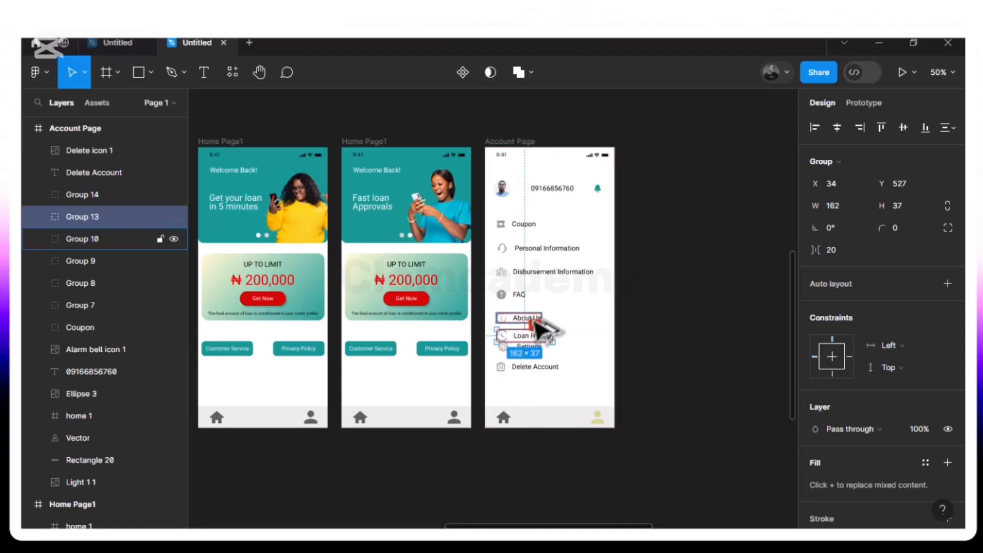
key(Escape)
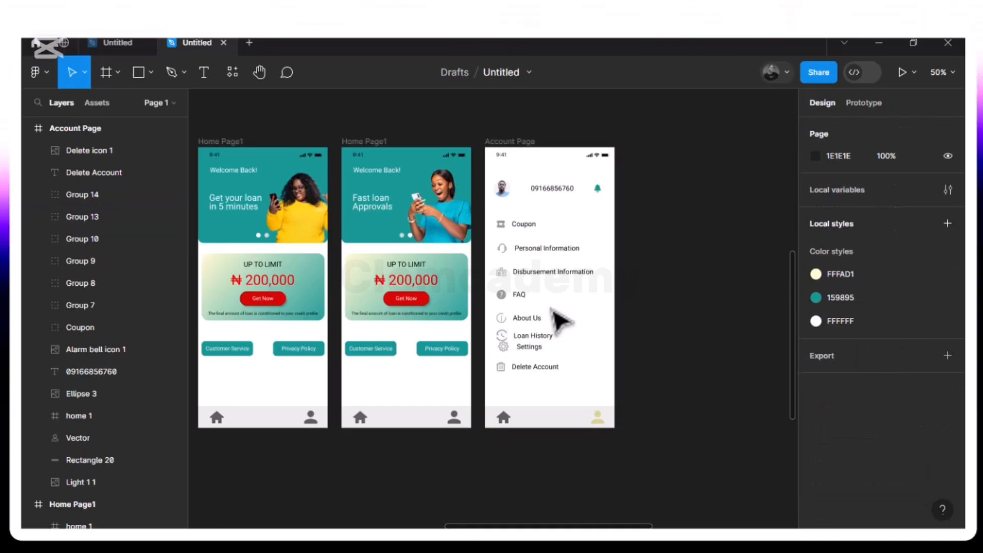
Move the Settings entry down to Y 575 and undo its accidental rotation
click(522, 321)
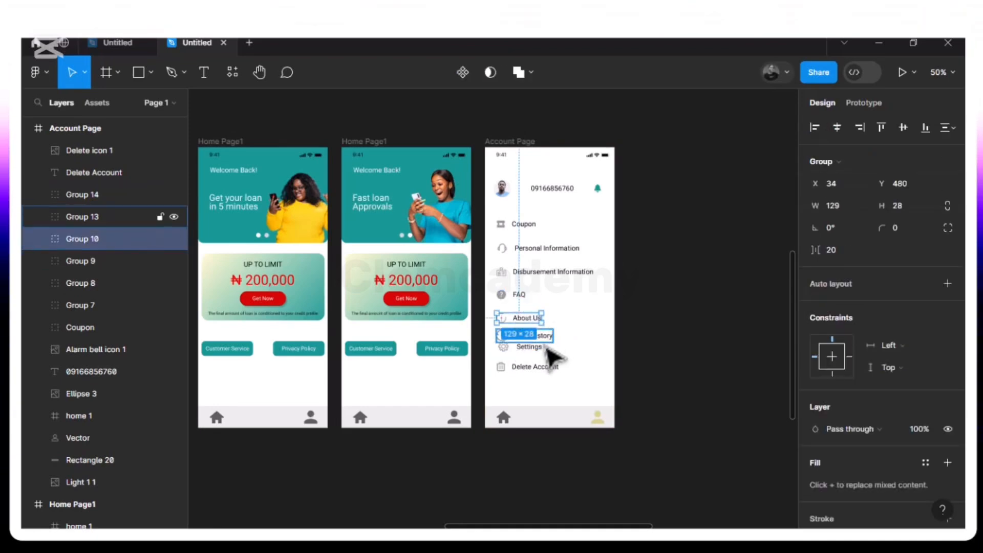
click(543, 351)
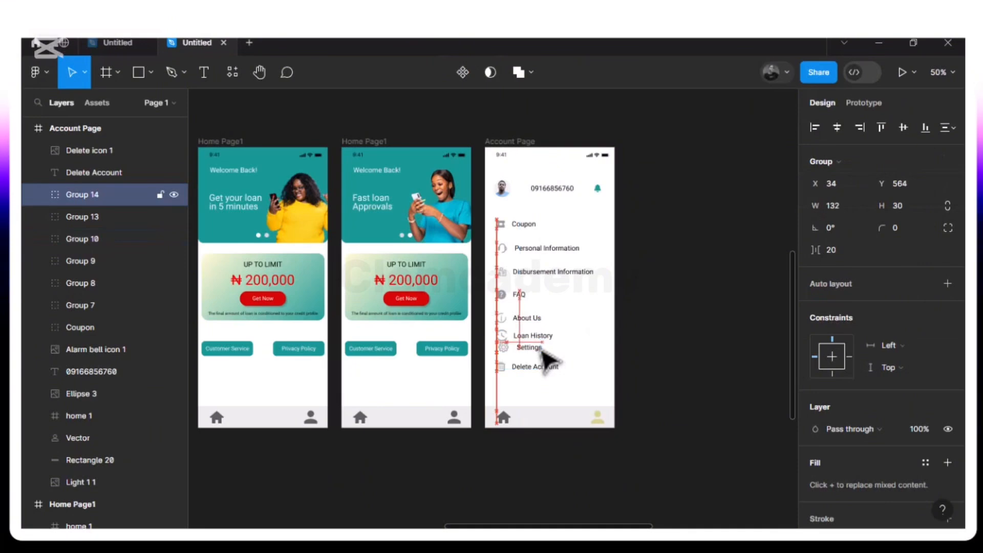
drag(541, 335, 543, 336)
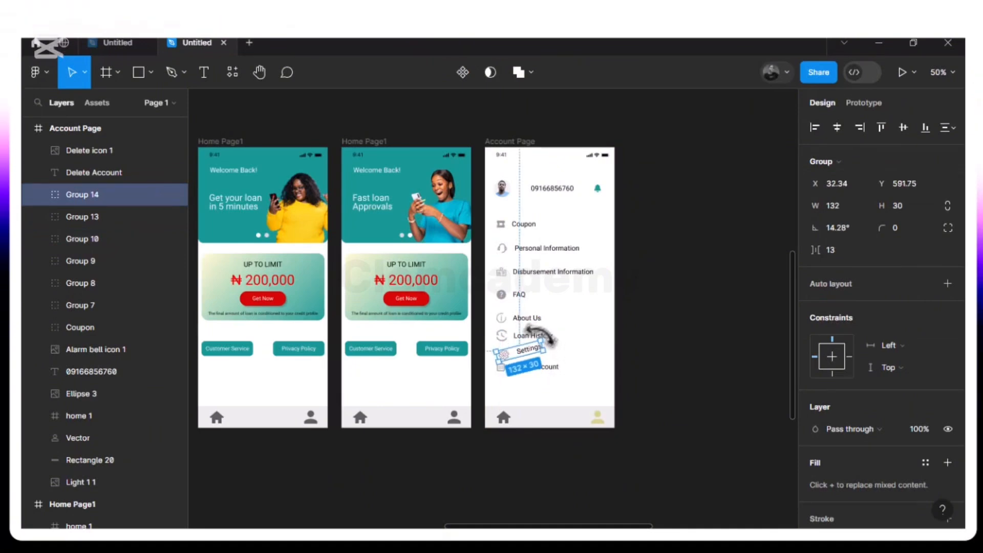
key(ctrl+z)
Move the Loan History entry down to Y 548, measuring and fine-tuning its gap below About Us
click(542, 339)
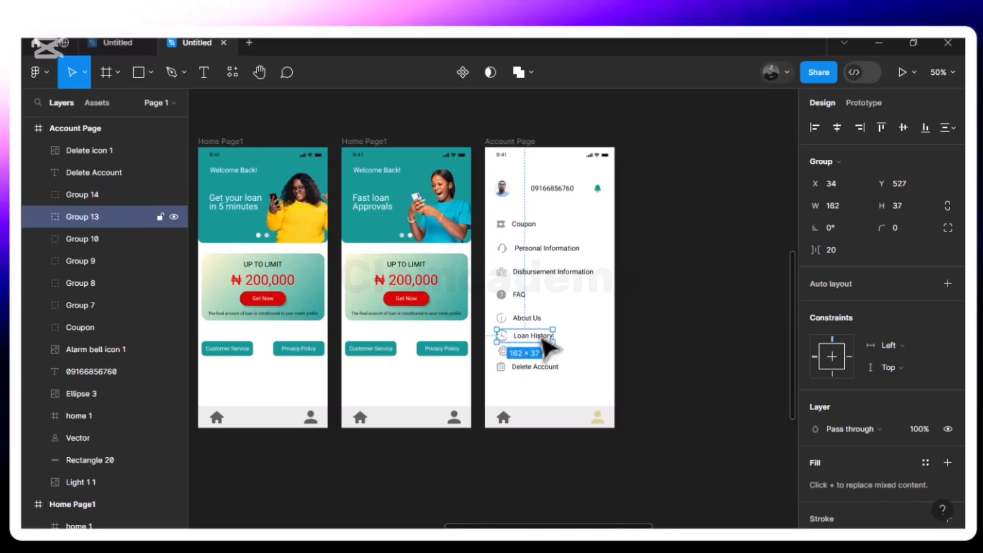
key(Down)
key(Down)
key(Down)
key(Down)
key(Down)
key(Down)
key(Down)
key(Down)
key(Down)
key(Down)
key(Down)
key(Down)
key(Down)
key(Down)
key(Down)
key(Down)
key(Down)
key(Down)
key(Down)
key(Down)
key(Down)
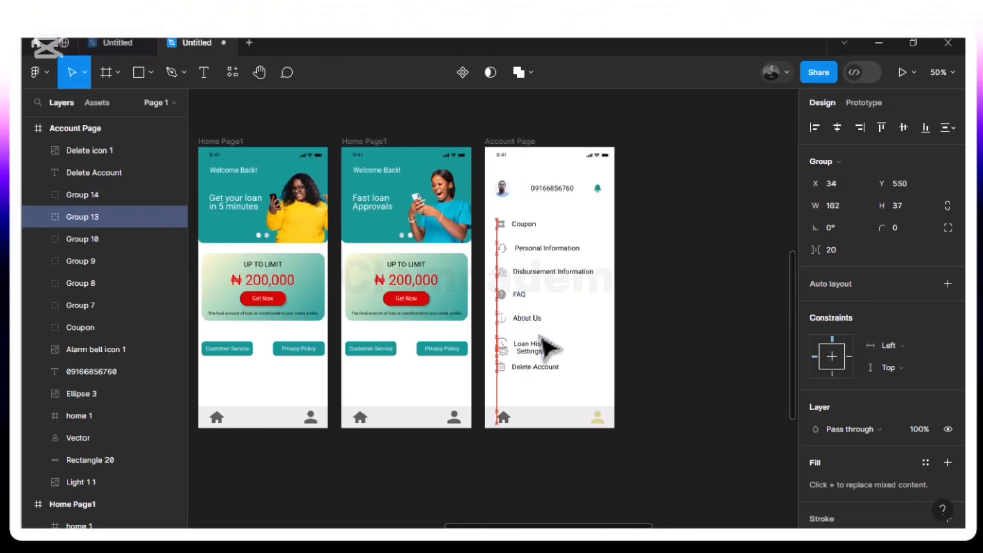
key(alt)
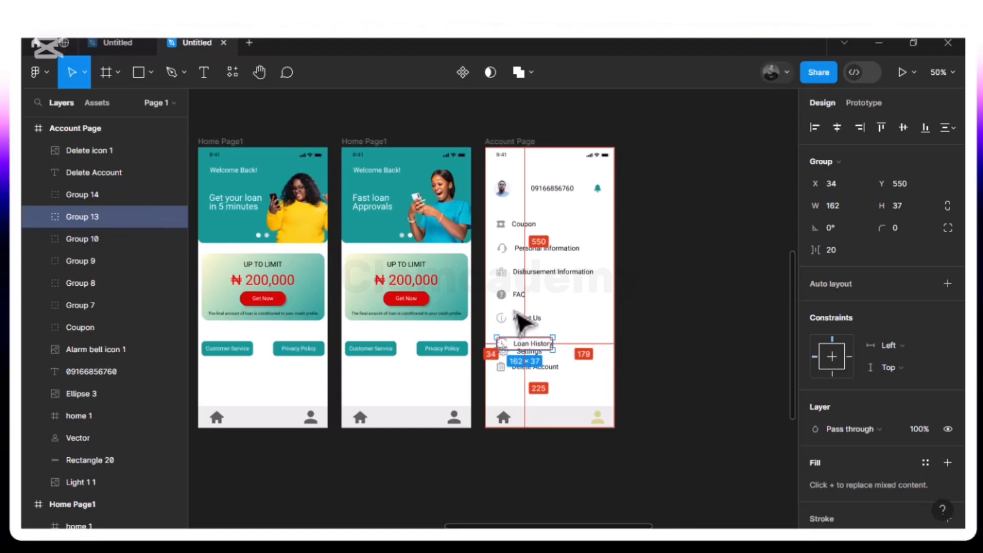
key(Up)
key(Up)
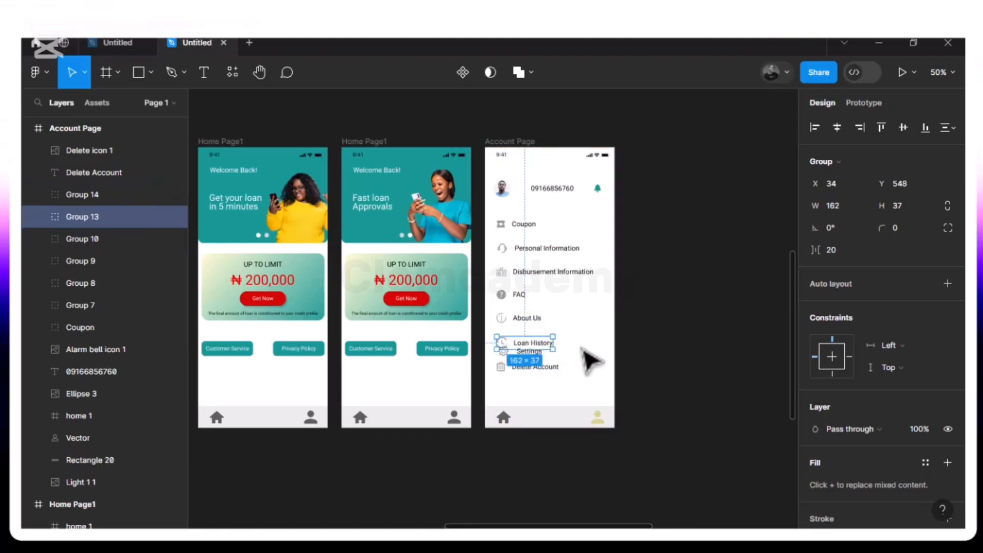
Shift the Settings entry further down, away from Loan History
click(591, 361)
click(542, 354)
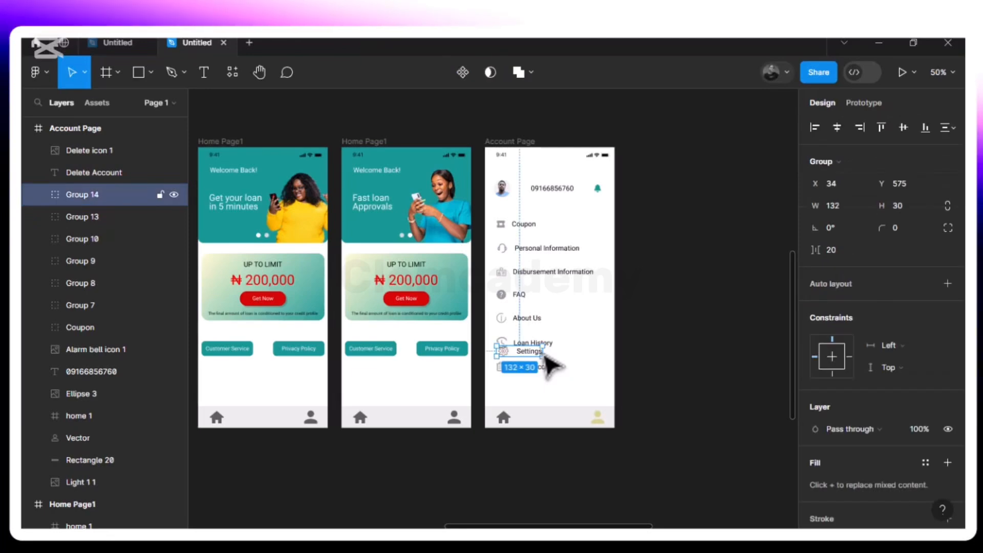
drag(545, 356, 546, 363)
Group the Delete Account label with its delete icon and move the group down to Y 655
click(557, 370)
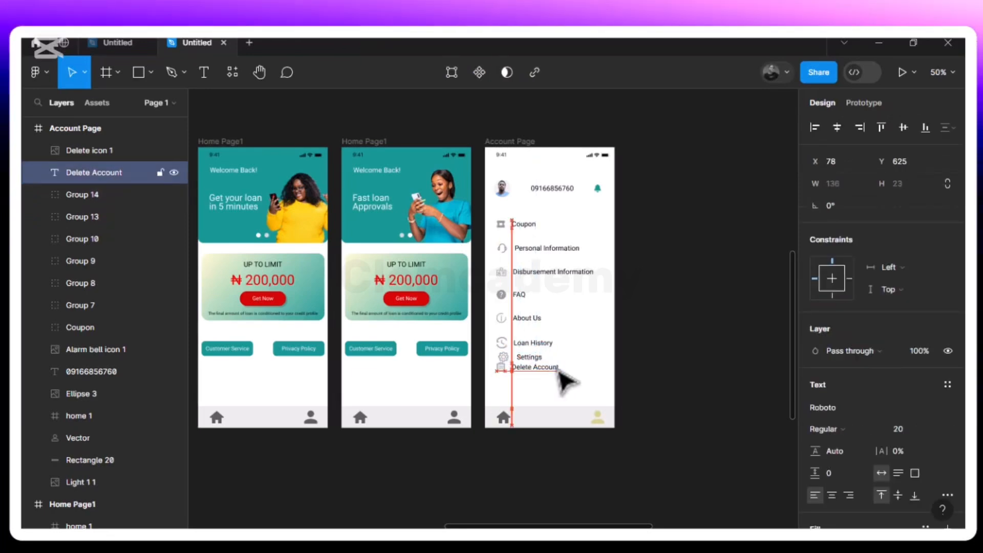
drag(558, 371, 558, 372)
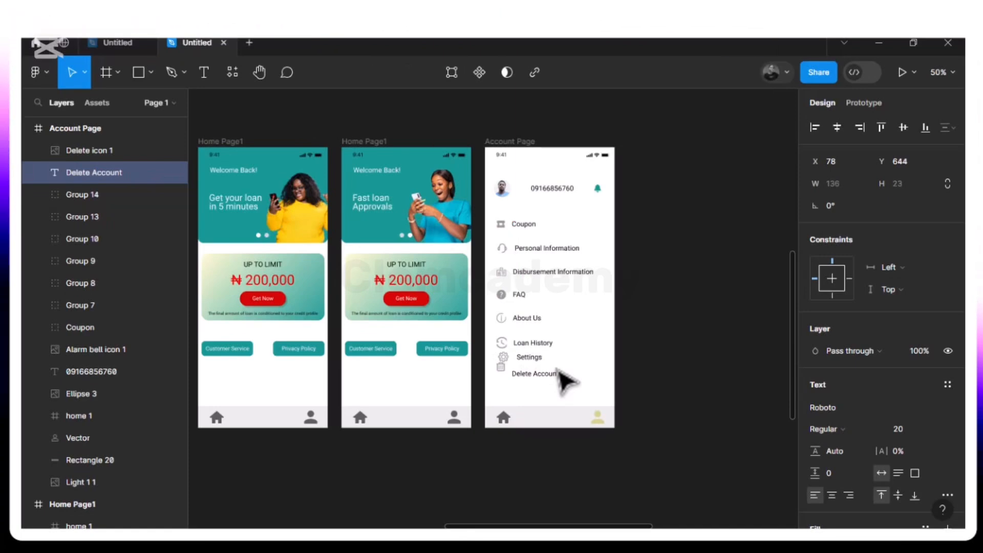
key(ctrl+z)
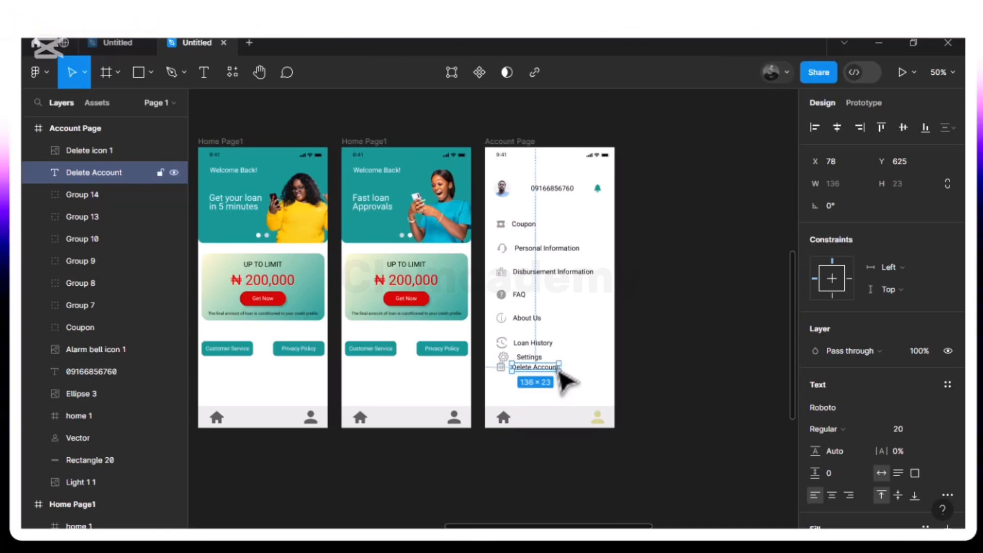
shift+click(500, 370)
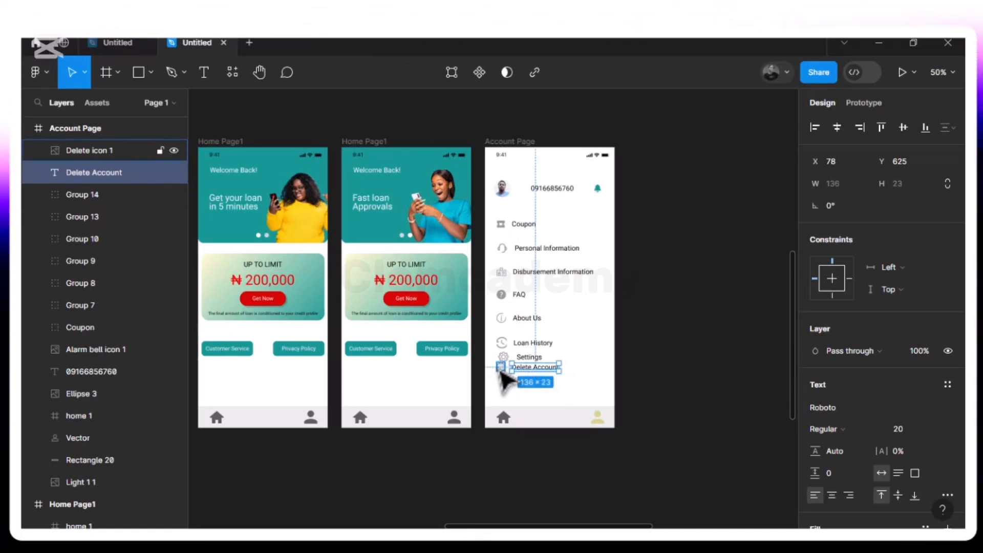
key(ctrl+g)
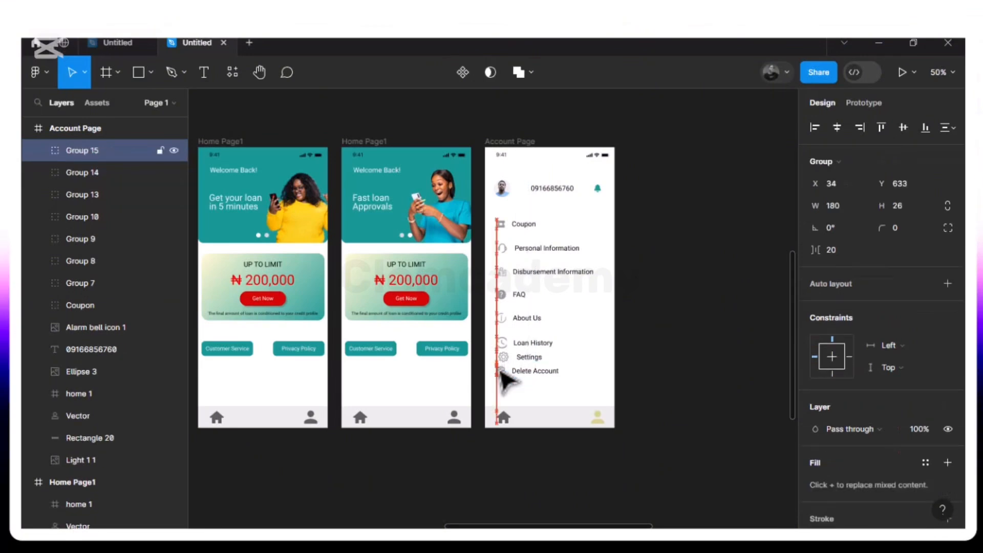
Move the Settings entry to X 30, Y 625, measuring and fine-tuning its gap below Loan History
click(534, 362)
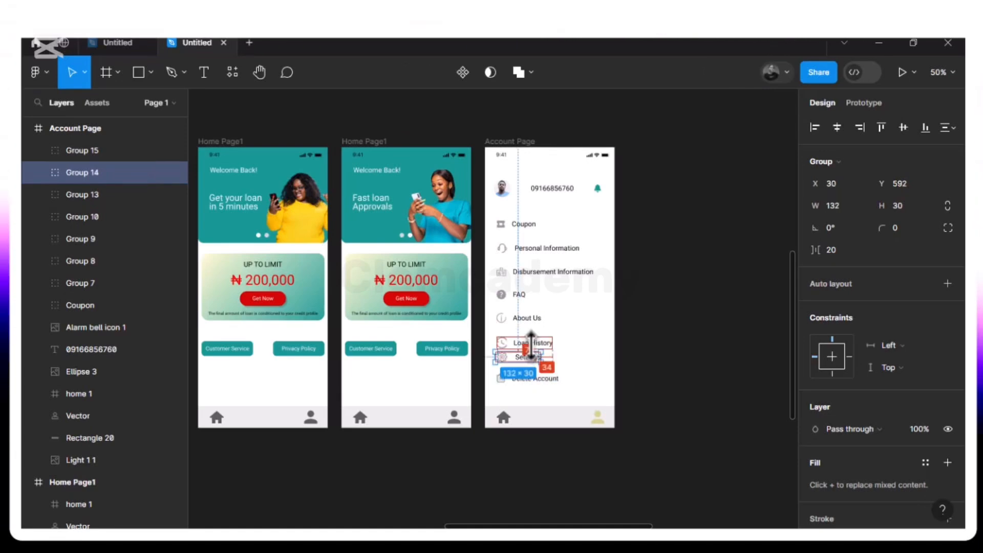
drag(531, 346, 531, 347)
key(Down)
key(Down)
key(Down)
key(Down)
key(Down)
key(Down)
key(Down)
key(Down)
key(Down)
key(Down)
key(Down)
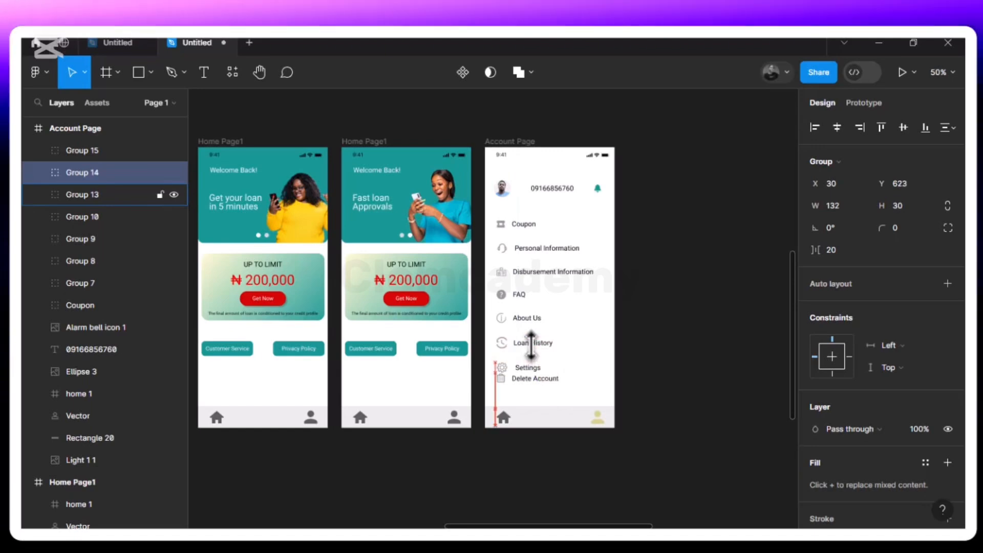
key(Down)
key(Down)
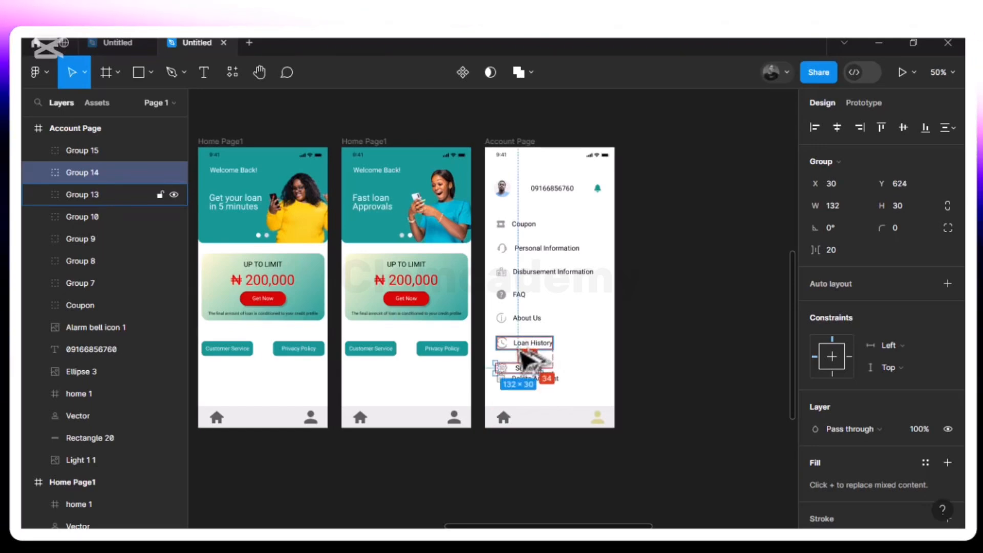
key(Down)
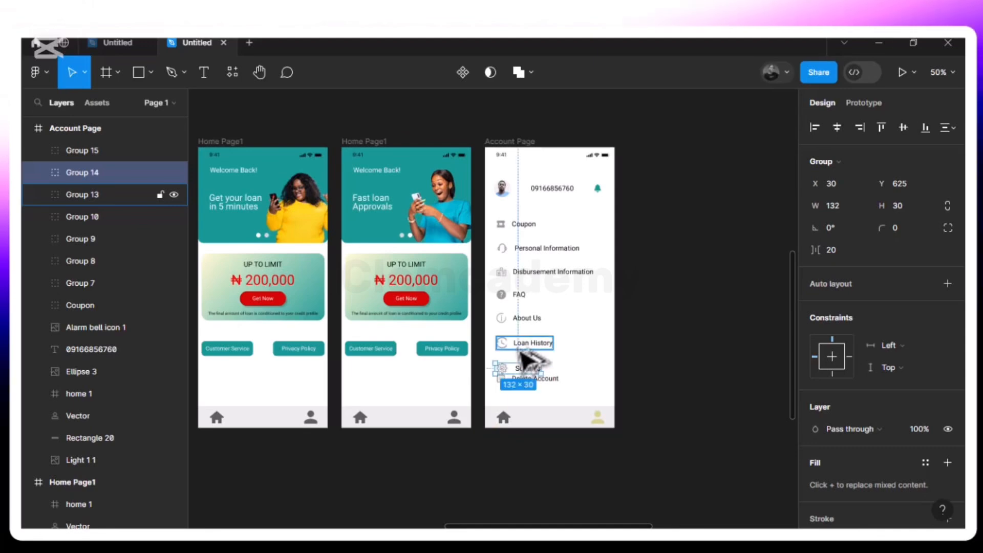
Move the Delete Account entry down to Y 695, measuring and fine-tuning its gap below Settings
click(558, 387)
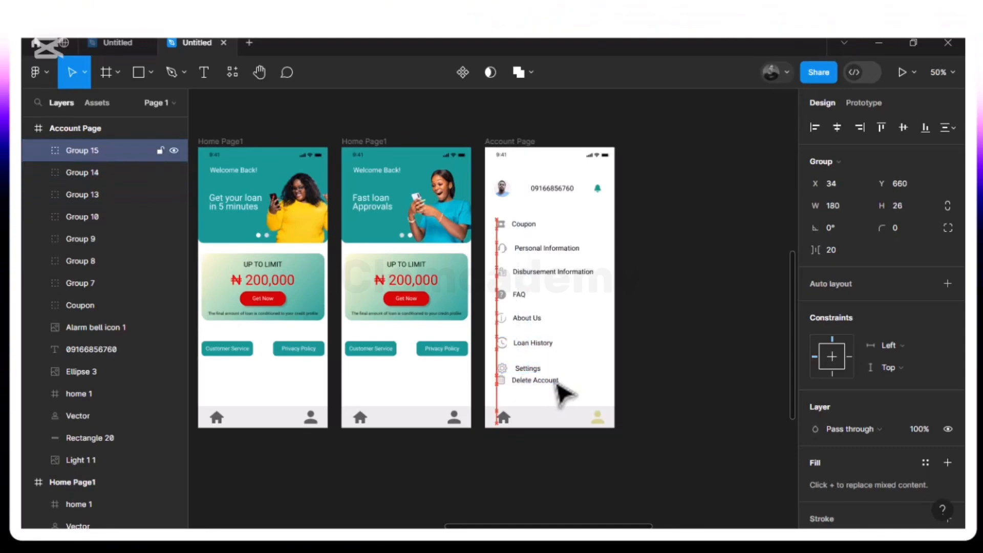
key(alt)
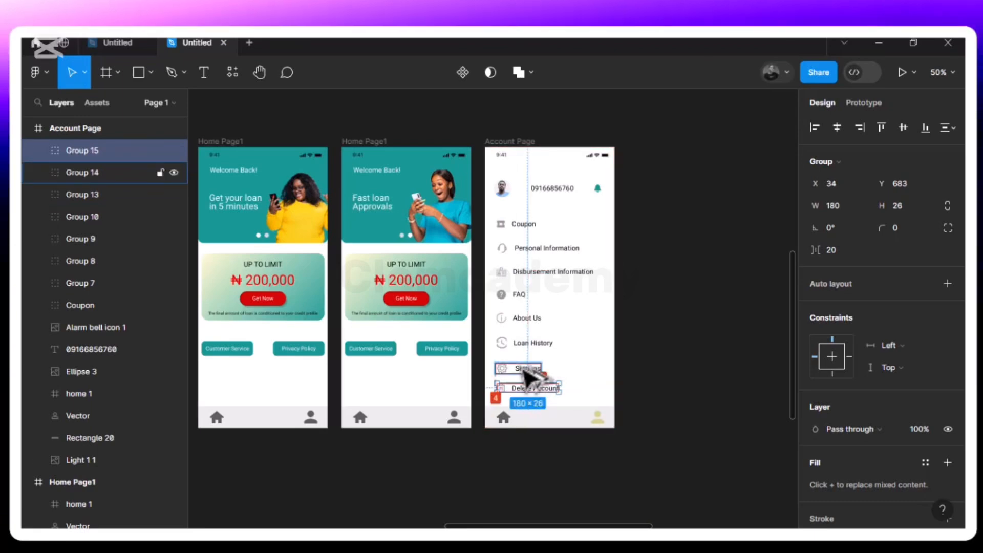
key(Down)
key(Down)
key(Down)
key(Down)
key(Down)
key(Down)
key(Down)
key(Up)
key(alt)
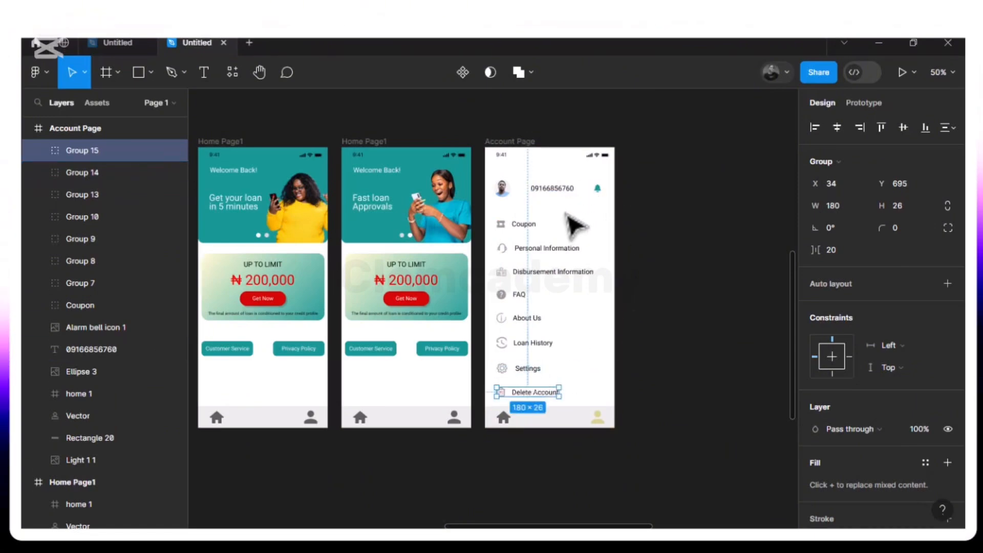
key(Escape)
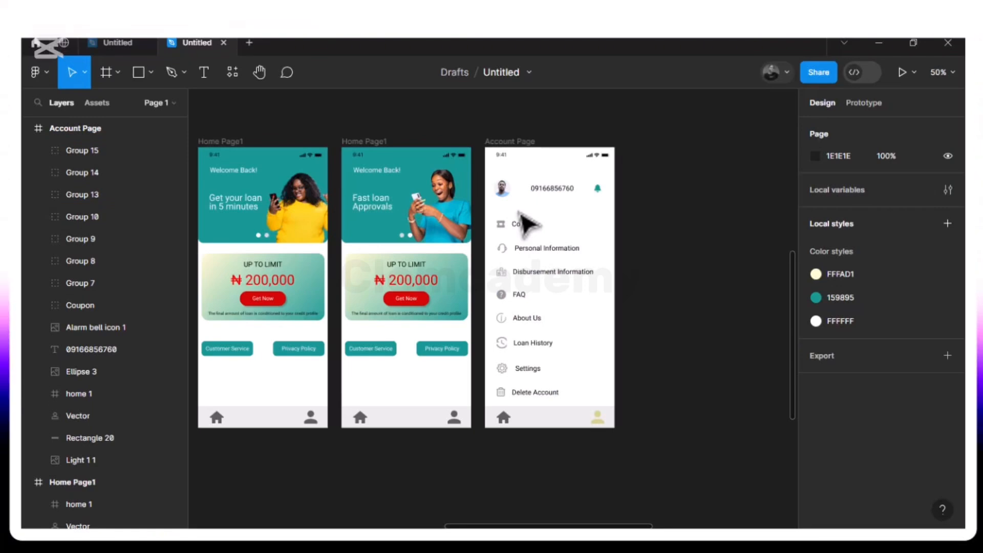
Replace the middle digits of the phone number in the Account Page header with three asterisks
click(560, 195)
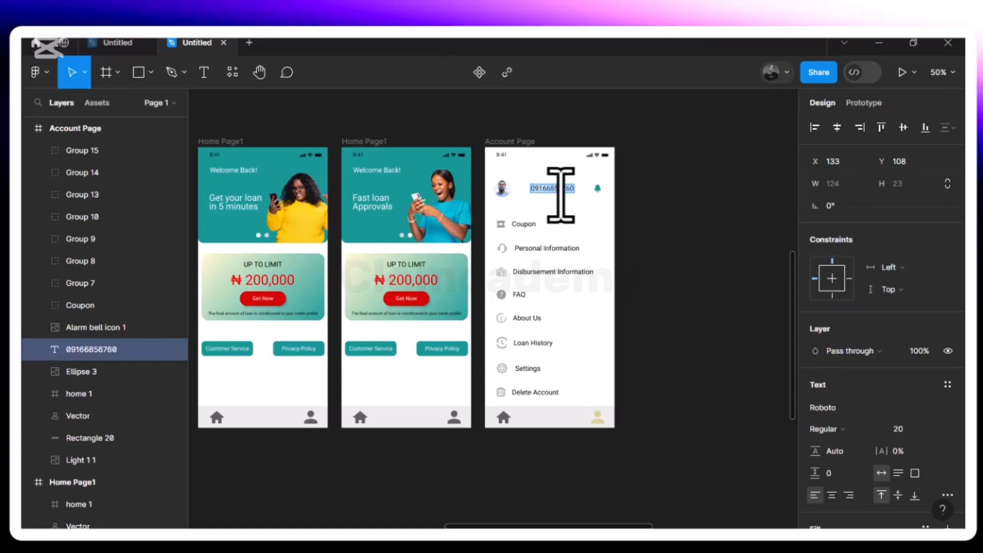
click(561, 189)
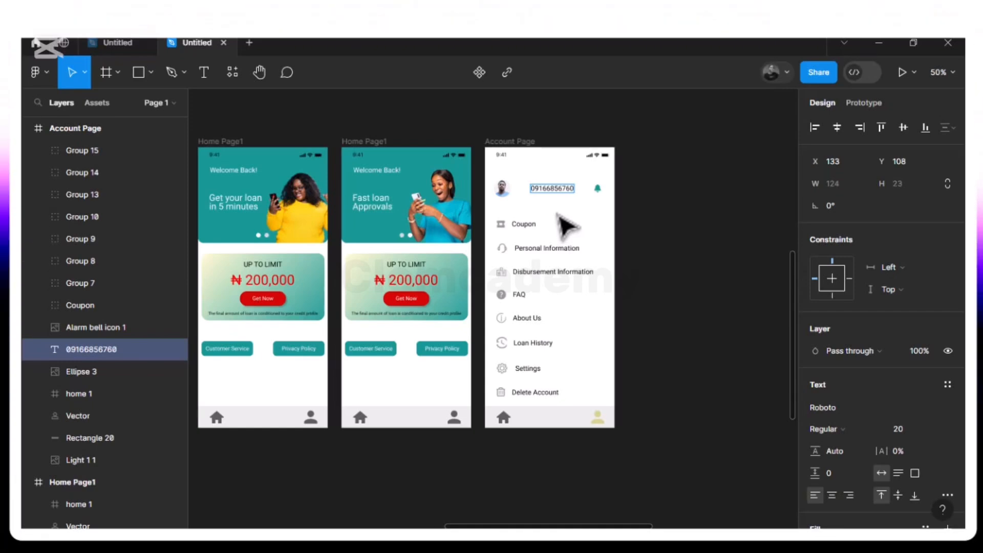
key(BackSpace)
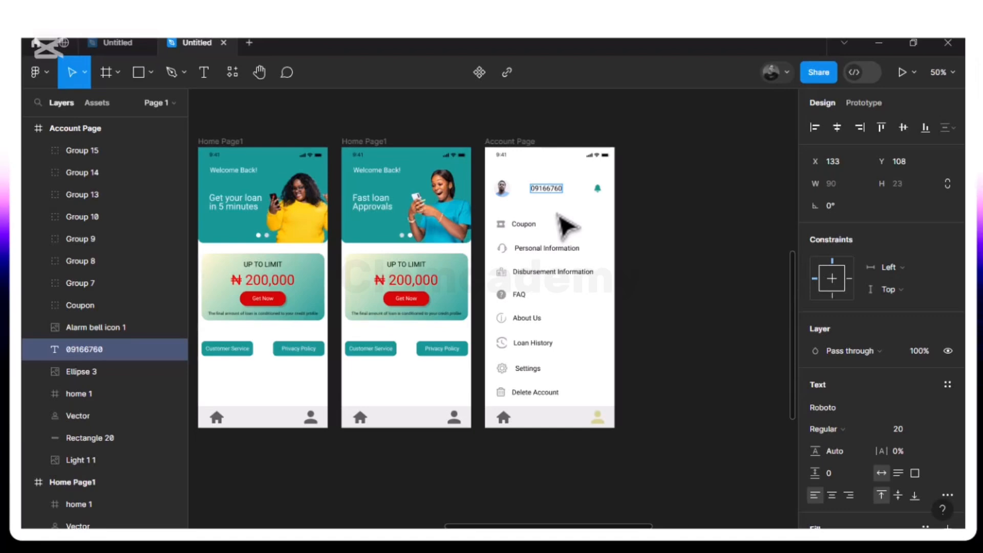
text(**)
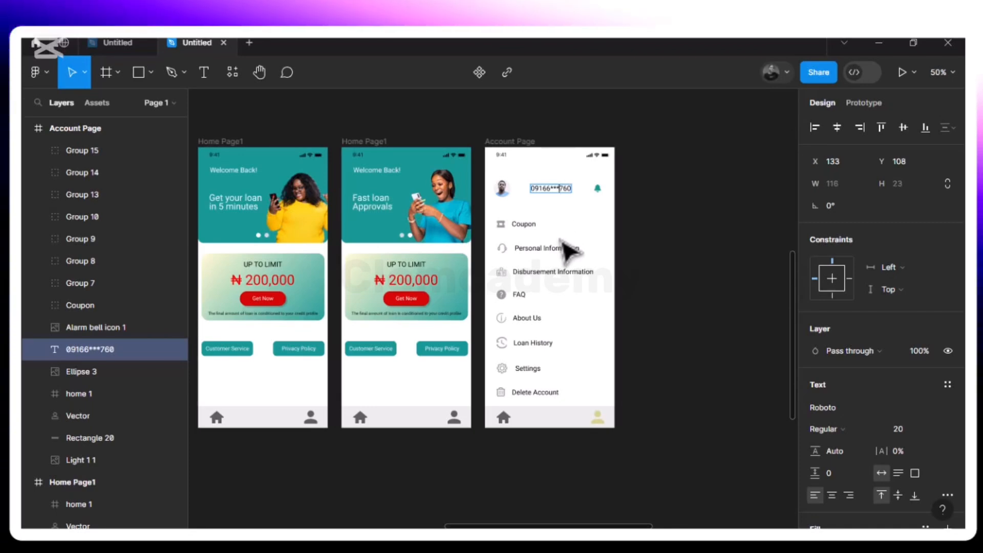
key(Escape)
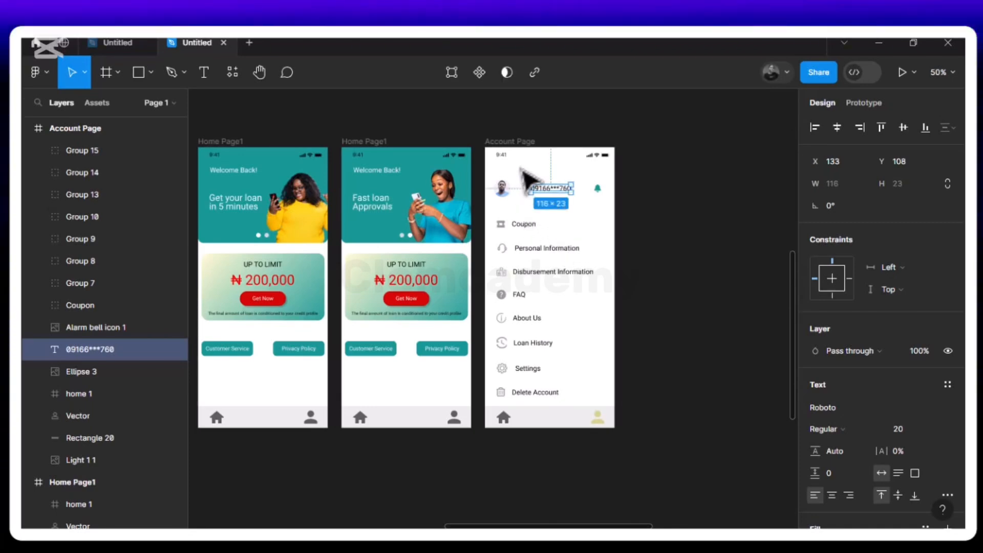